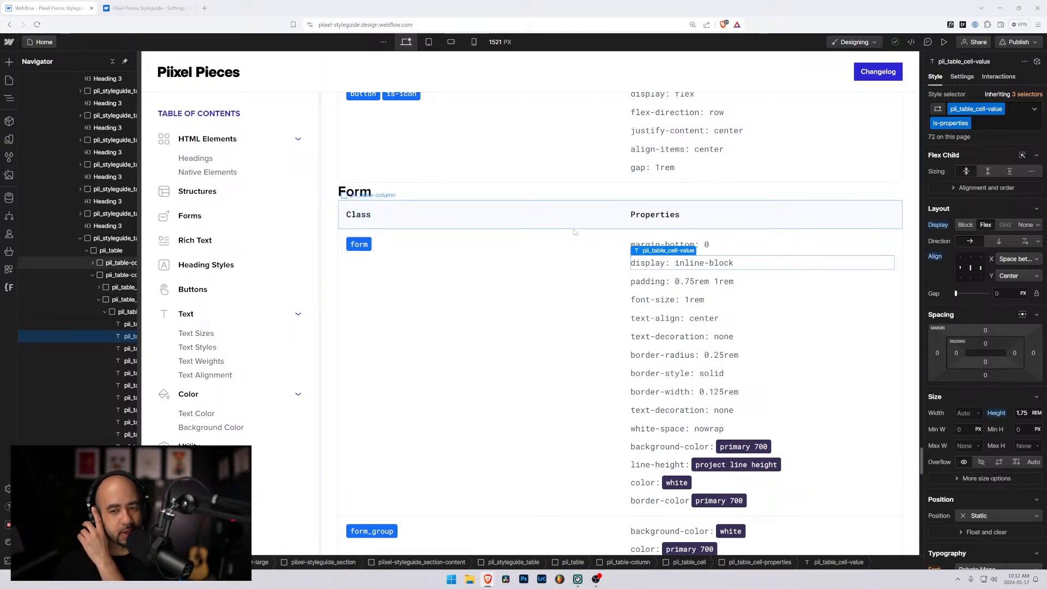
Look through the style guide's class tables, covering Buttons, Form, text colors, Headings and Native Webflow elements.
{"action": "scroll", "coordinate": [574, 231], "scroll_direction": "up", "scroll_amount": 4}
{"action": "mouse_move", "coordinate": [922, 451]}
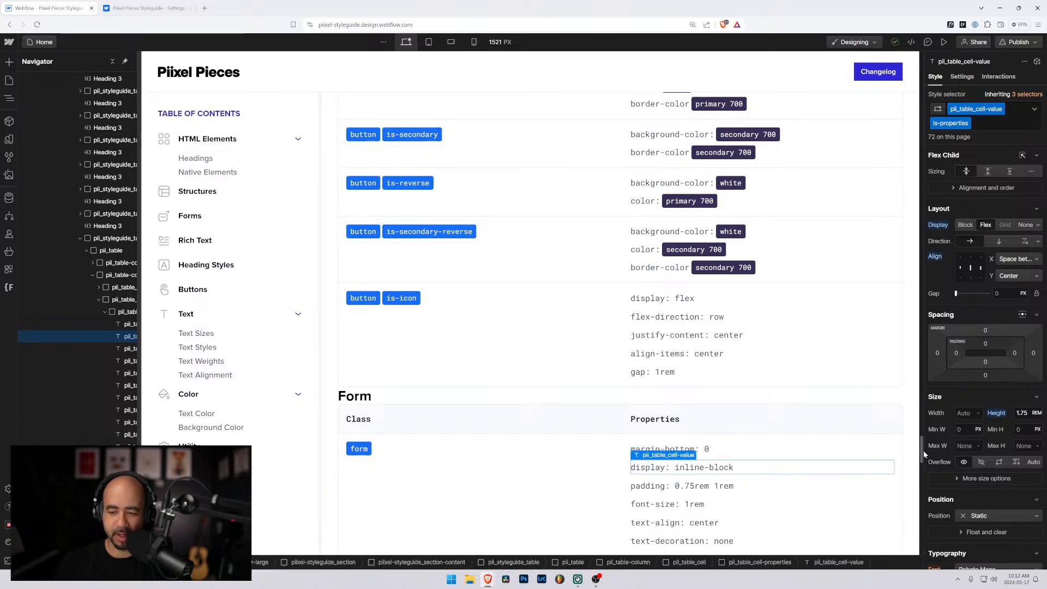
{"action": "left_click_drag", "start_coordinate": [922, 455], "coordinate": [930, 228]}
{"action": "scroll", "coordinate": [457, 132], "scroll_direction": "down", "scroll_amount": 4}
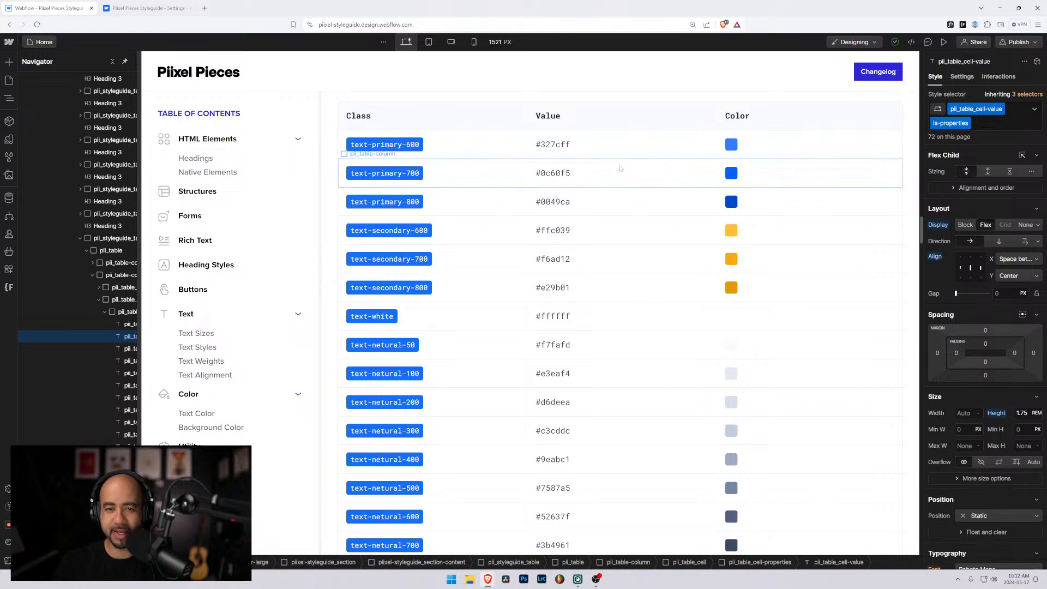
{"action": "left_click_drag", "start_coordinate": [923, 229], "coordinate": [911, 383]}
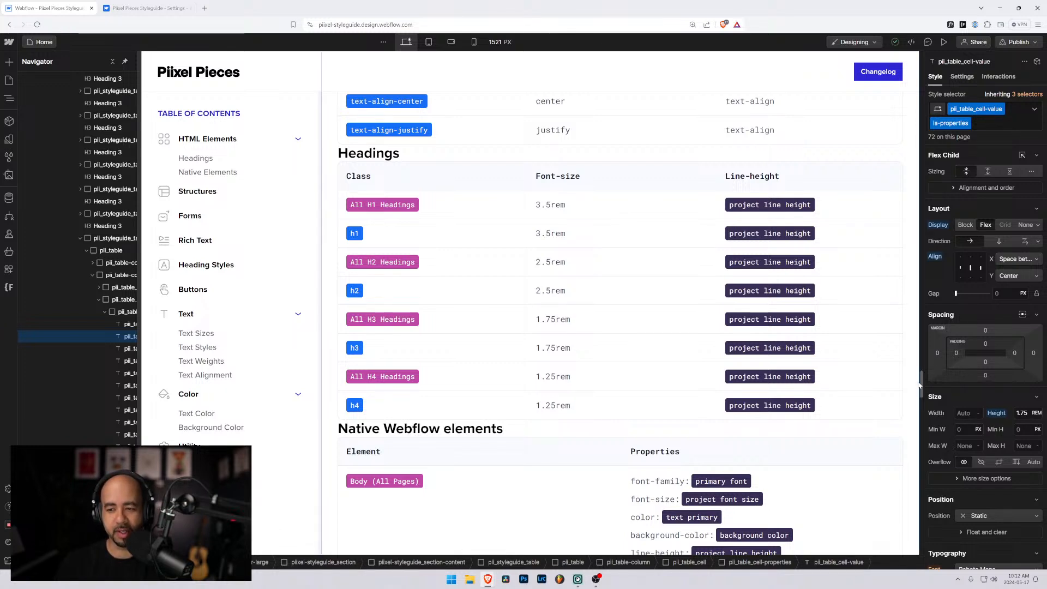
{"action": "left_click_drag", "start_coordinate": [922, 386], "coordinate": [922, 385]}
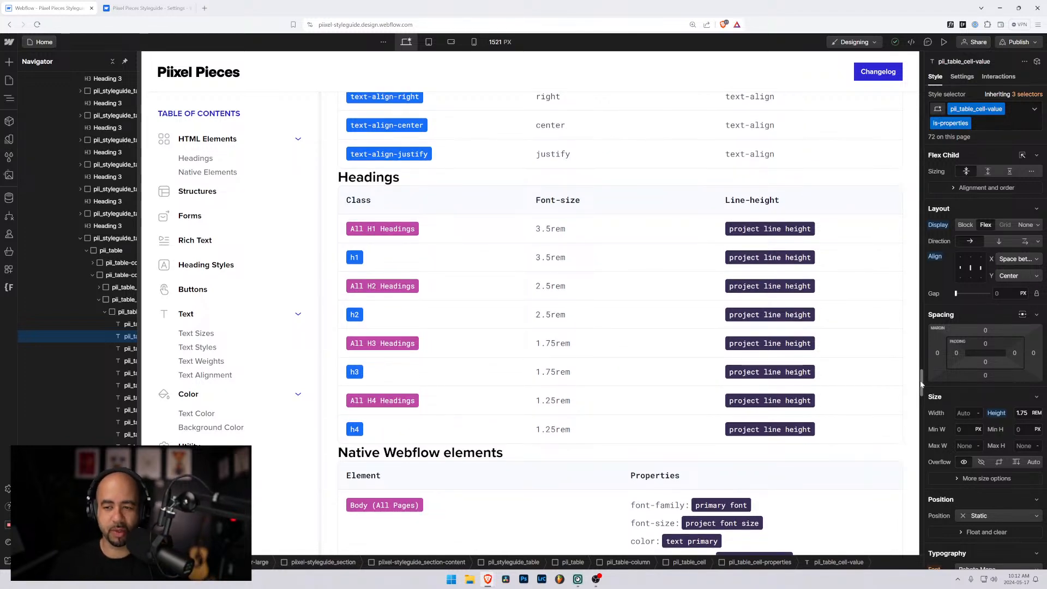
{"action": "left_click_drag", "start_coordinate": [922, 385], "coordinate": [922, 387]}
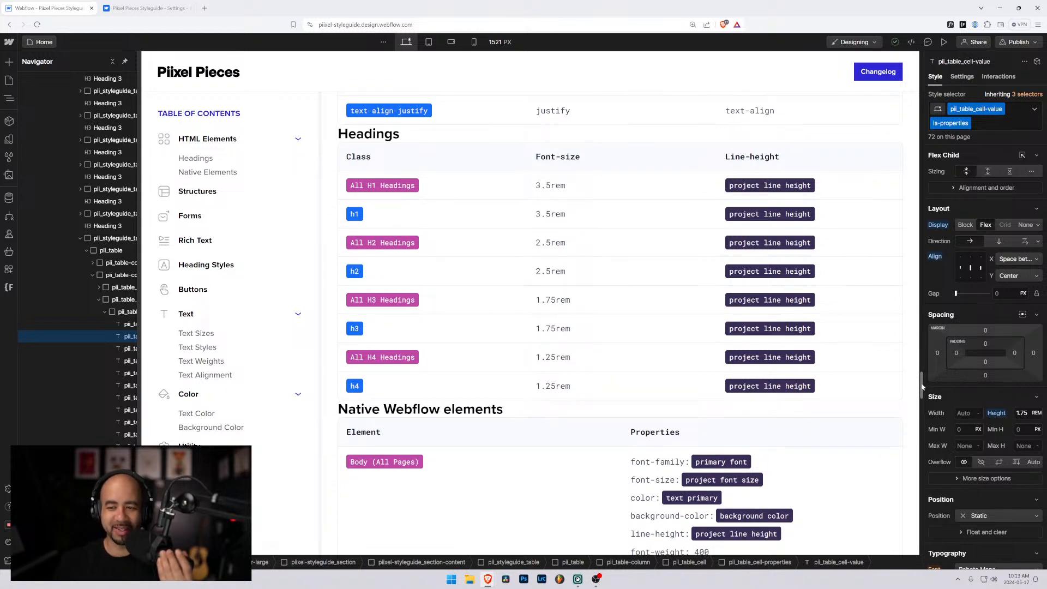
{"action": "left_click_drag", "start_coordinate": [923, 387], "coordinate": [922, 388]}
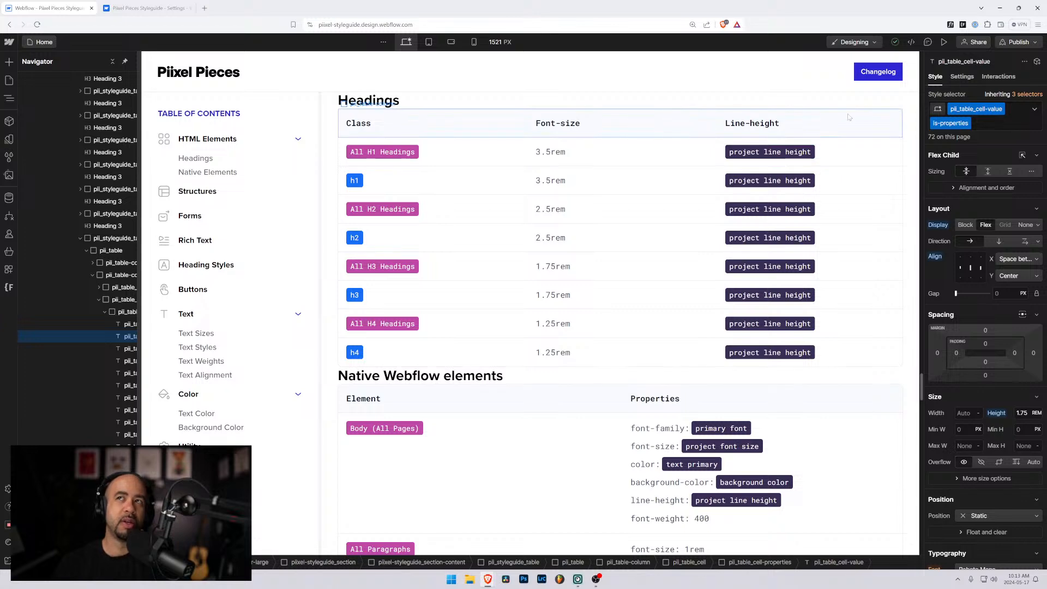
{"action": "scroll", "coordinate": [622, 86], "scroll_direction": "down", "scroll_amount": 5}
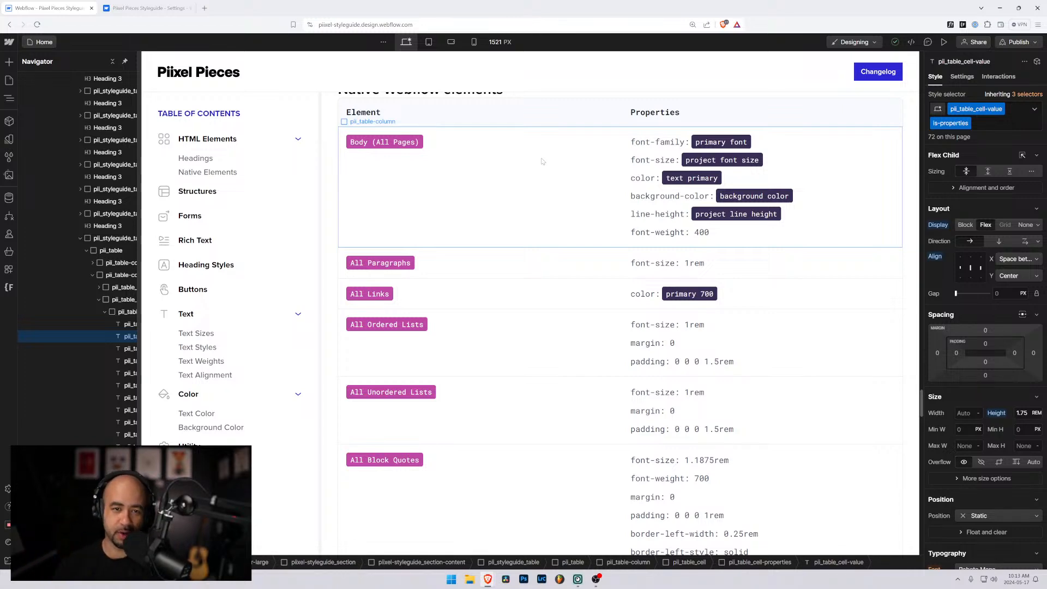
Compare the Text Styles, Text Weight and Text Alignment tables with the Headings table's font sizes and line heights.
{"action": "scroll", "coordinate": [543, 162], "scroll_direction": "up", "scroll_amount": 15}
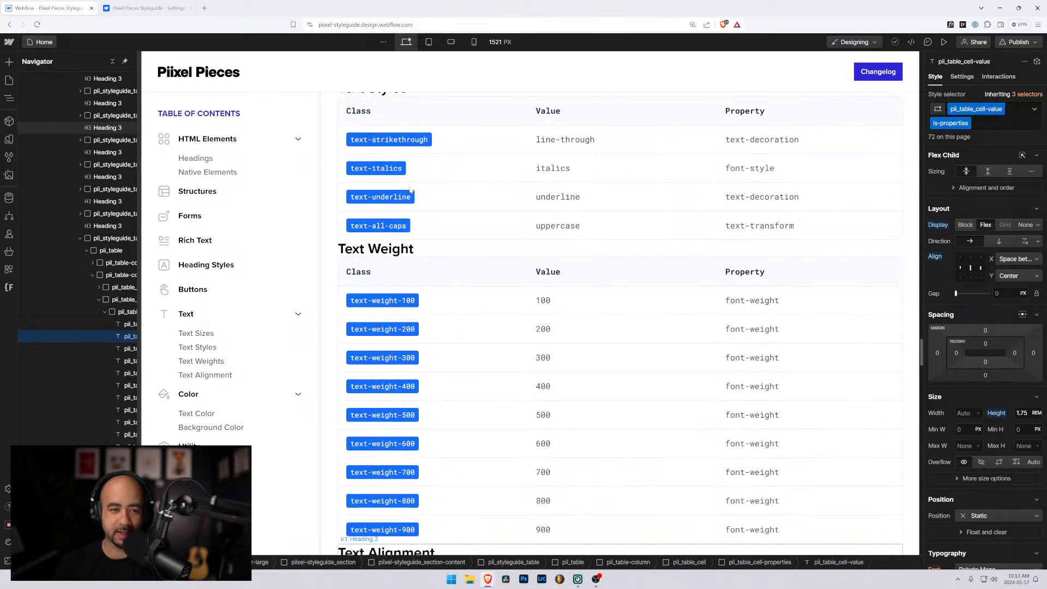
{"action": "scroll", "coordinate": [410, 190], "scroll_direction": "down", "scroll_amount": 4}
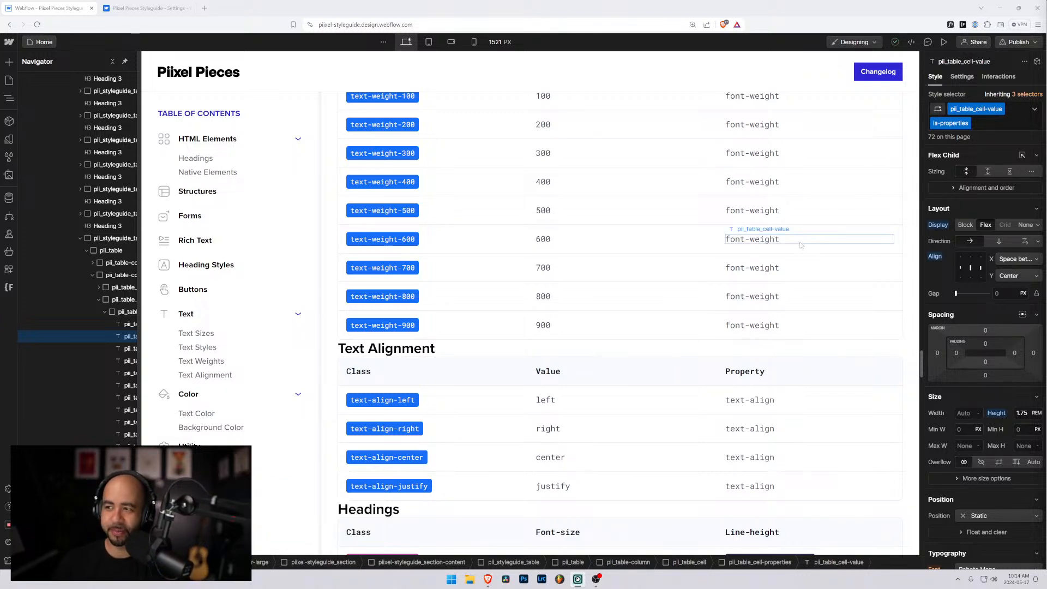
{"action": "scroll", "coordinate": [569, 276], "scroll_direction": "down", "scroll_amount": 5}
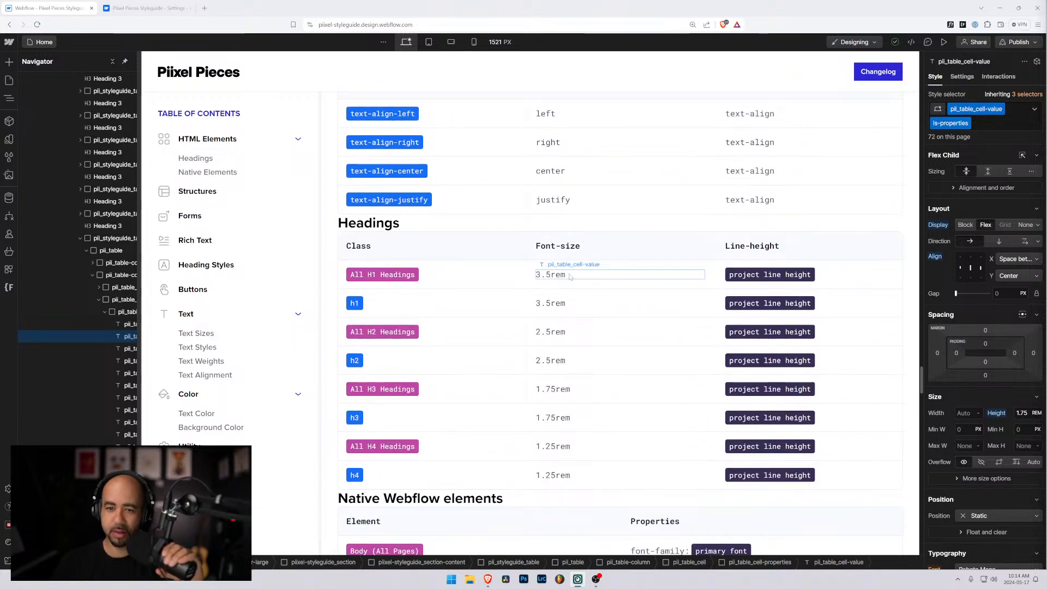
{"action": "scroll", "coordinate": [423, 287], "scroll_direction": "up", "scroll_amount": 2}
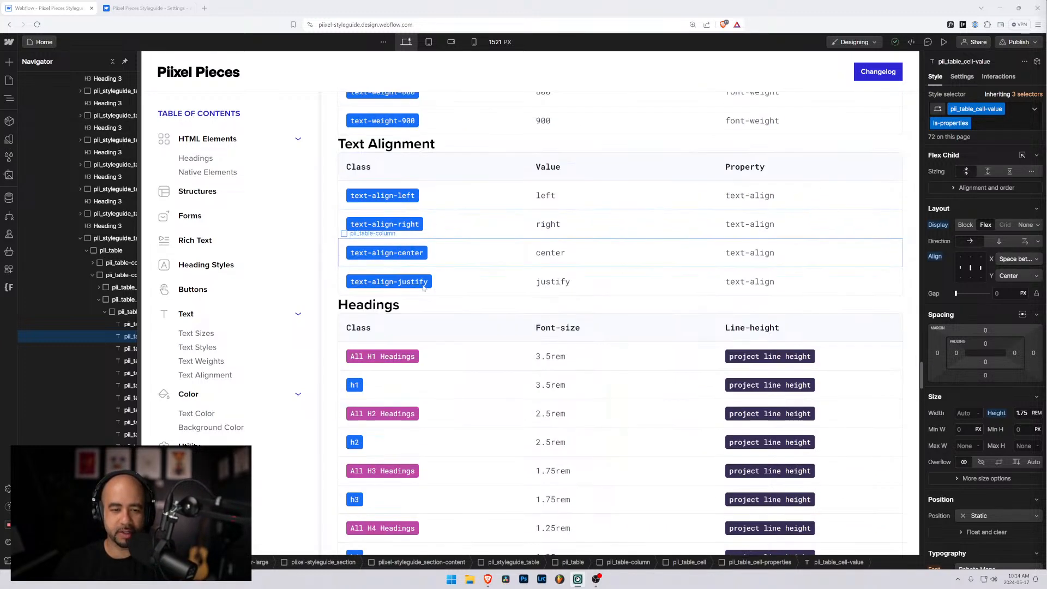
{"action": "scroll", "coordinate": [424, 288], "scroll_direction": "down", "scroll_amount": 3}
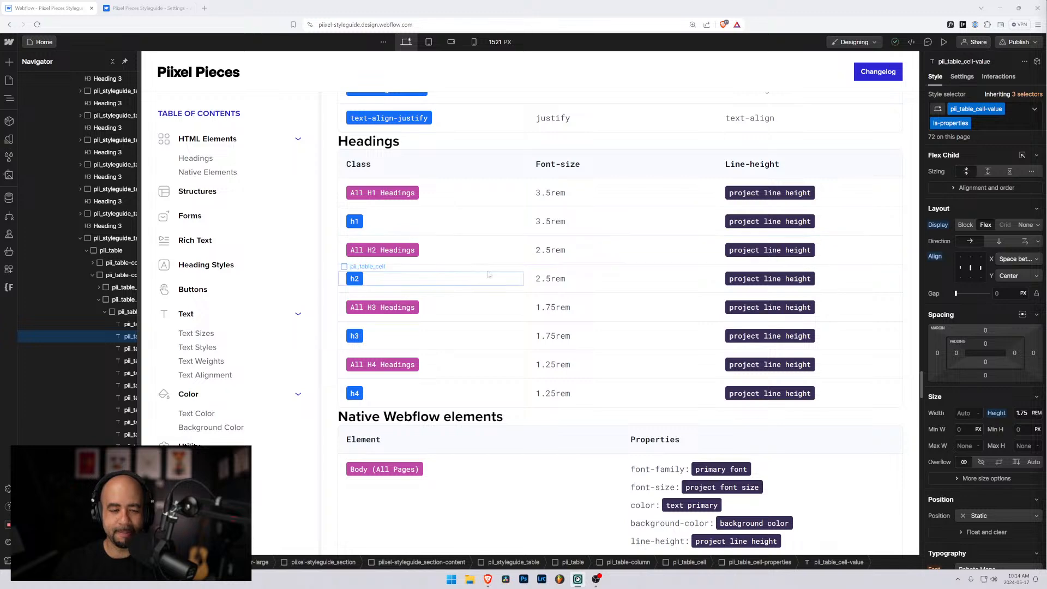
{"action": "scroll", "coordinate": [489, 274], "scroll_direction": "down", "scroll_amount": 5}
{"action": "scroll", "coordinate": [565, 297], "scroll_direction": "up", "scroll_amount": 4}
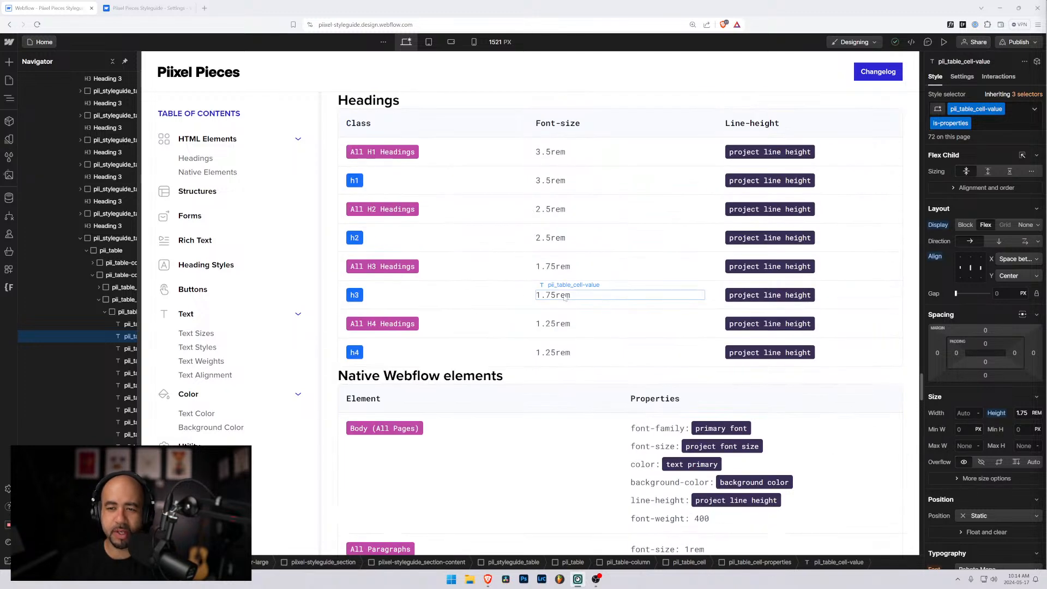
{"action": "scroll", "coordinate": [565, 297], "scroll_direction": "up", "scroll_amount": 2}
{"action": "scroll", "coordinate": [565, 298], "scroll_direction": "down", "scroll_amount": 2}
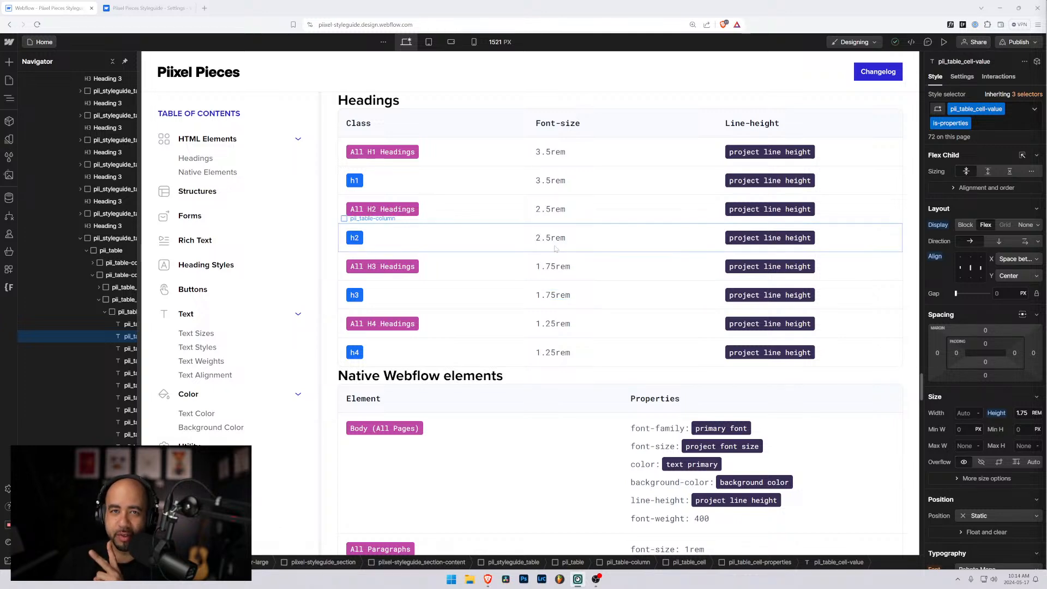
{"action": "scroll", "coordinate": [555, 248], "scroll_direction": "up", "scroll_amount": 7}
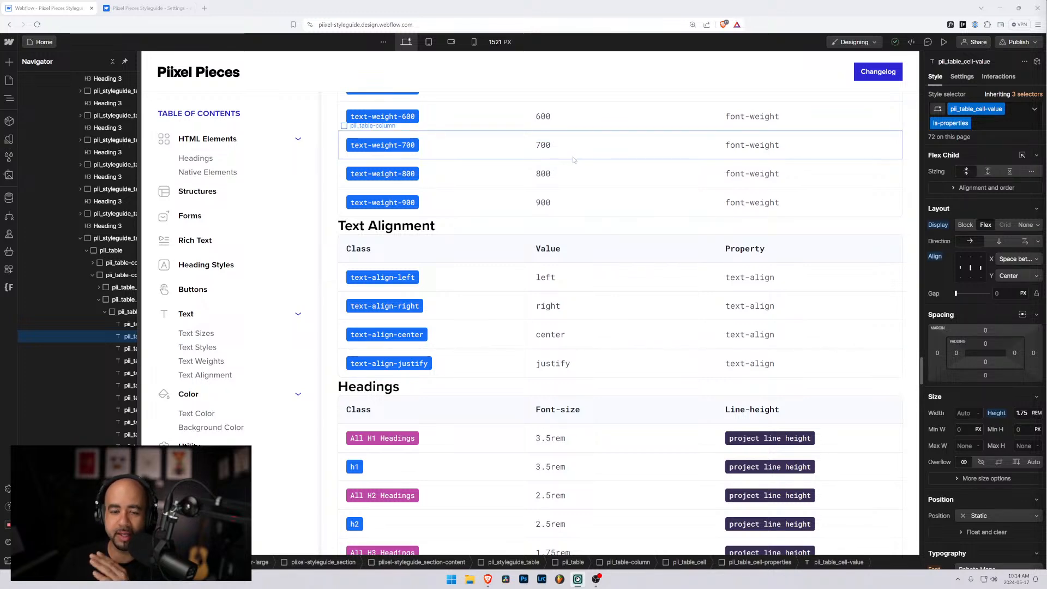
{"action": "scroll", "coordinate": [573, 159], "scroll_direction": "down", "scroll_amount": 7}
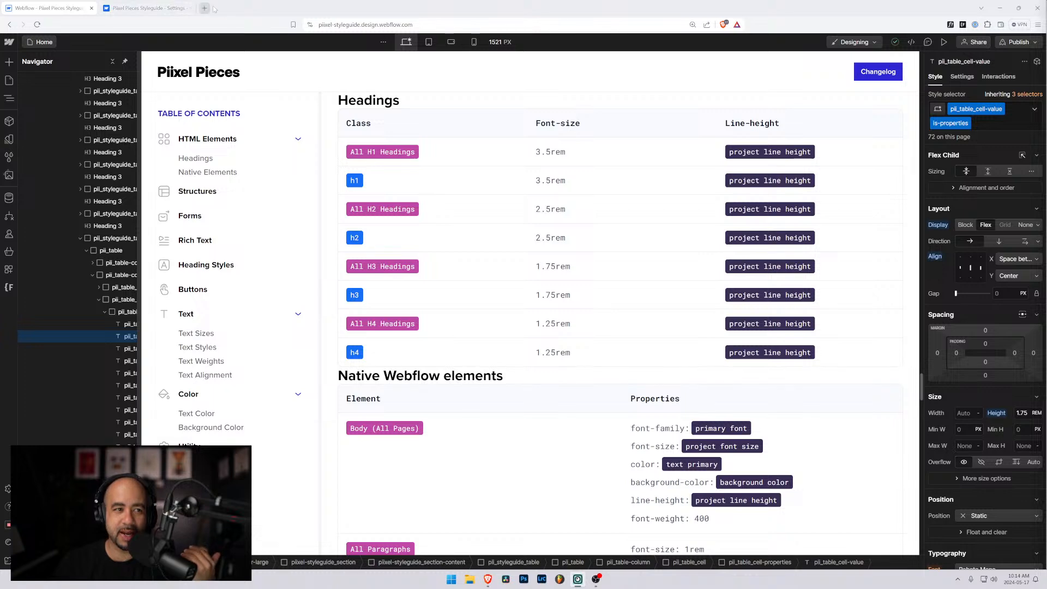
Open the published staging site piixel-styleguide.webflow.io from the project's site settings.
{"action": "left_click", "coordinate": [165, 7]}
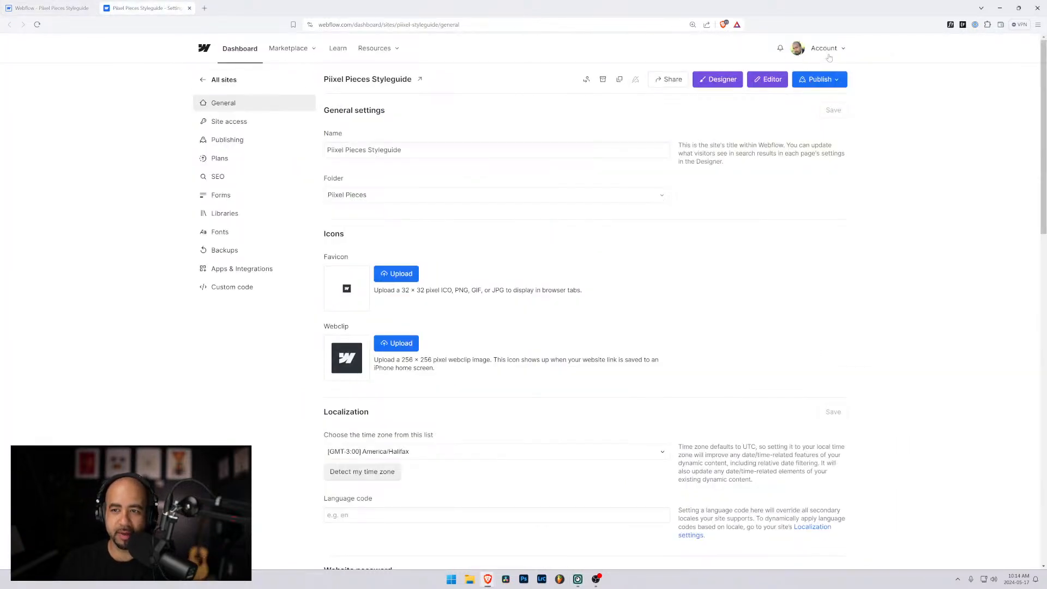
{"action": "left_click", "coordinate": [835, 80]}
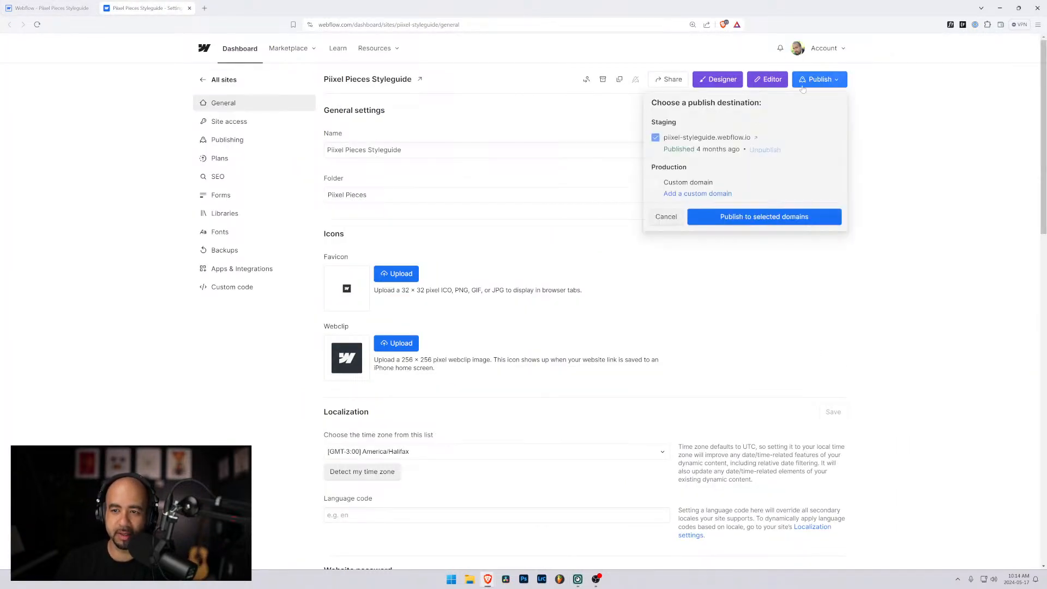
{"action": "left_click", "coordinate": [757, 140]}
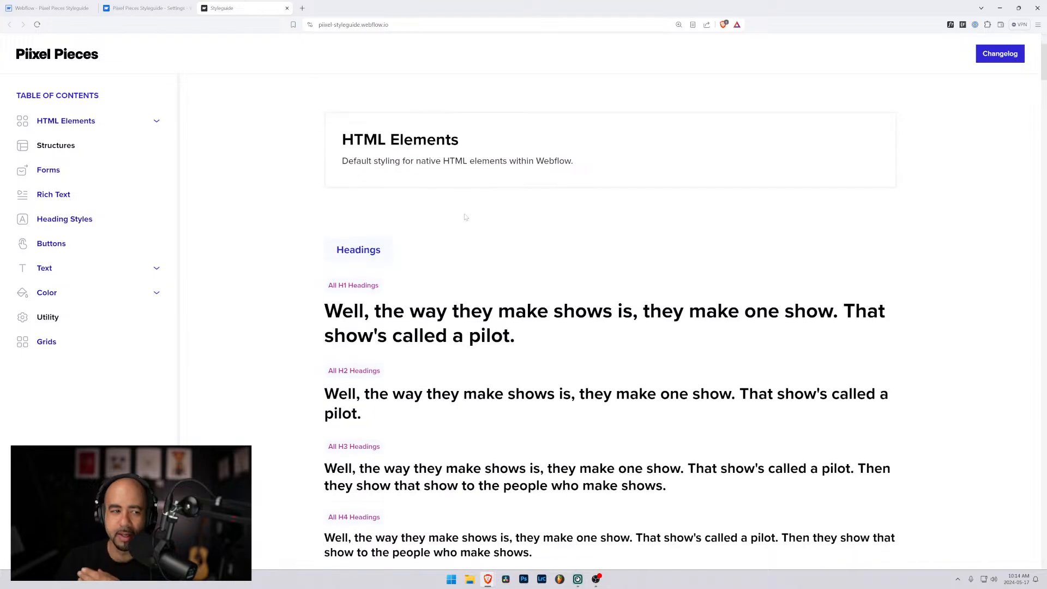
Review the live style guide's headings, native elements, container and padding structures, and rich text samples.
{"action": "scroll", "coordinate": [465, 217], "scroll_direction": "down", "scroll_amount": 15}
{"action": "scroll", "coordinate": [465, 217], "scroll_direction": "up", "scroll_amount": 10}
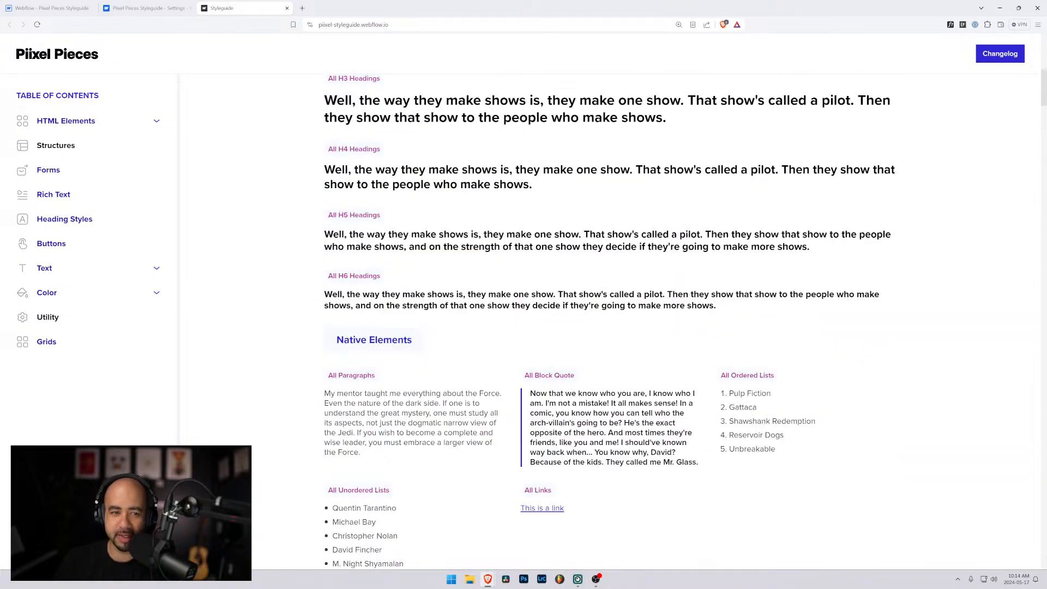
{"action": "scroll", "coordinate": [356, 133], "scroll_direction": "up", "scroll_amount": 4}
{"action": "scroll", "coordinate": [378, 266], "scroll_direction": "down", "scroll_amount": 4}
{"action": "scroll", "coordinate": [418, 203], "scroll_direction": "down", "scroll_amount": 20}
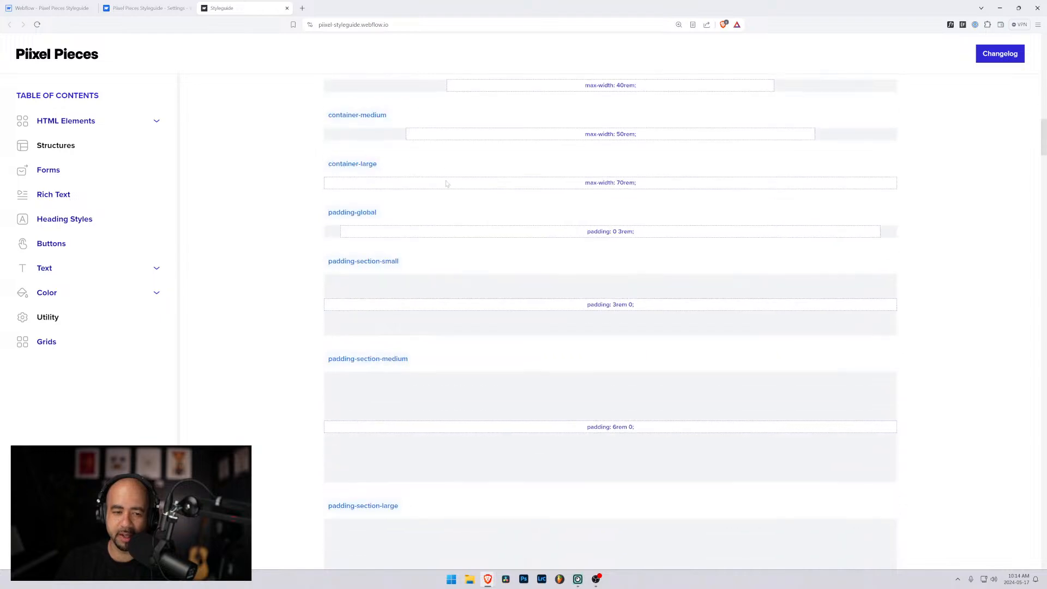
{"action": "scroll", "coordinate": [458, 208], "scroll_direction": "down", "scroll_amount": 15}
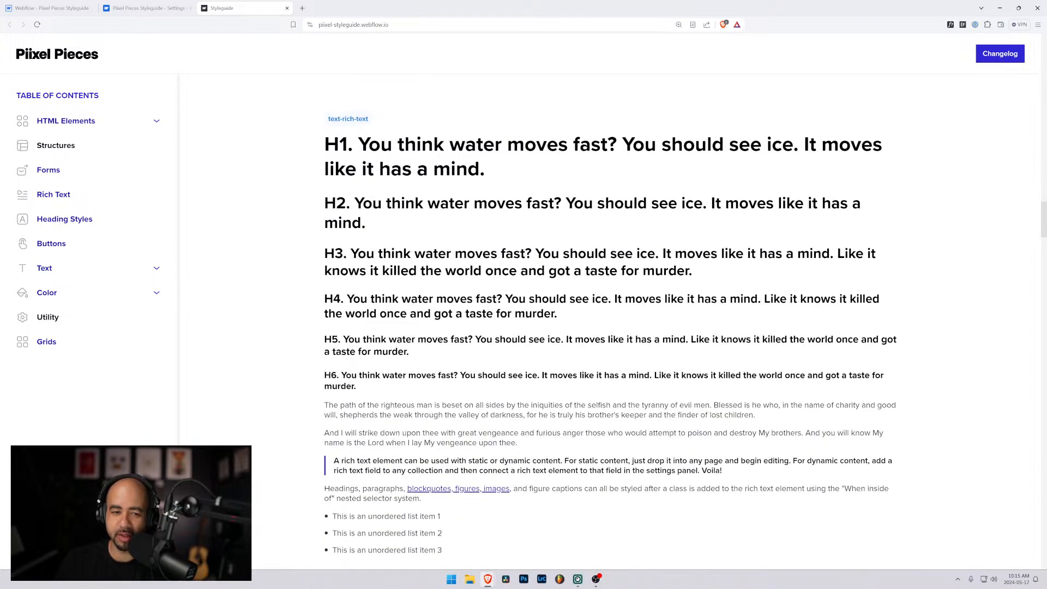
Return to the Designer page and examine the Headings and Native Webflow elements tables.
{"action": "left_click", "coordinate": [146, 7]}
{"action": "left_click", "coordinate": [52, 7]}
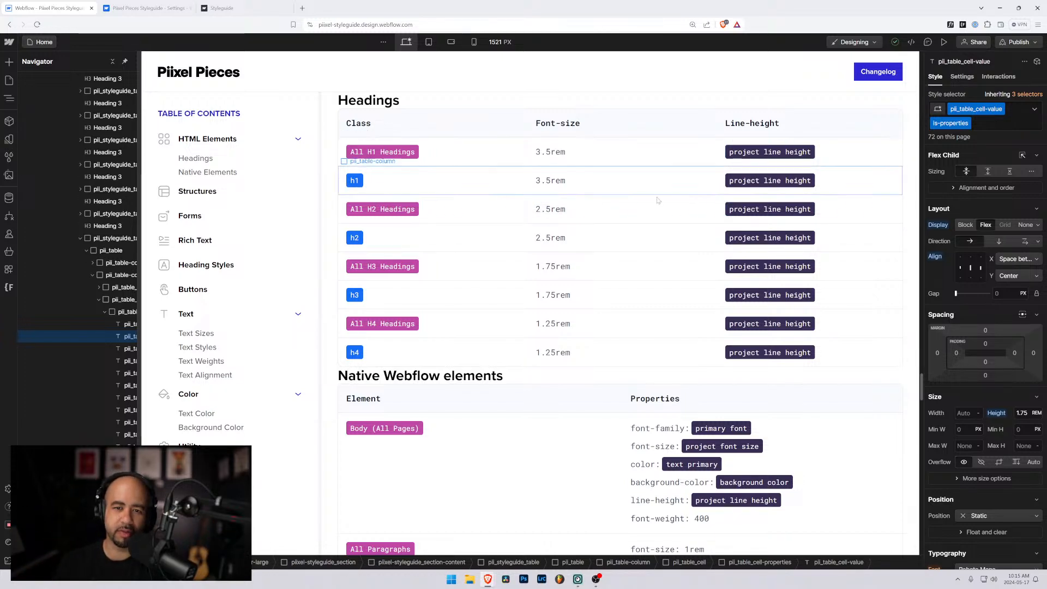
{"action": "scroll", "coordinate": [616, 222], "scroll_direction": "down", "scroll_amount": 3}
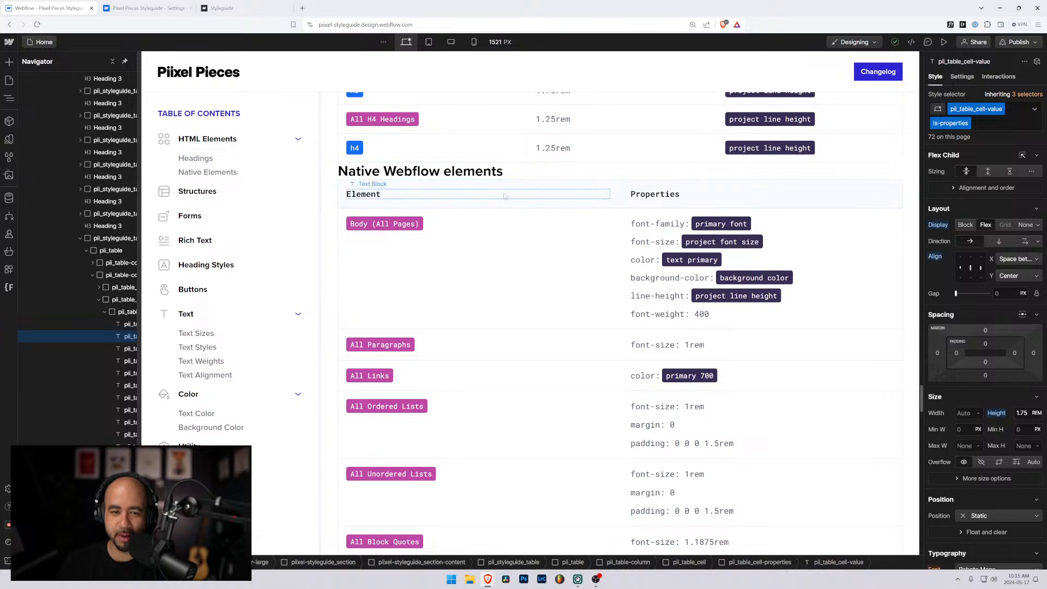
{"action": "scroll", "coordinate": [519, 174], "scroll_direction": "up", "scroll_amount": 2}
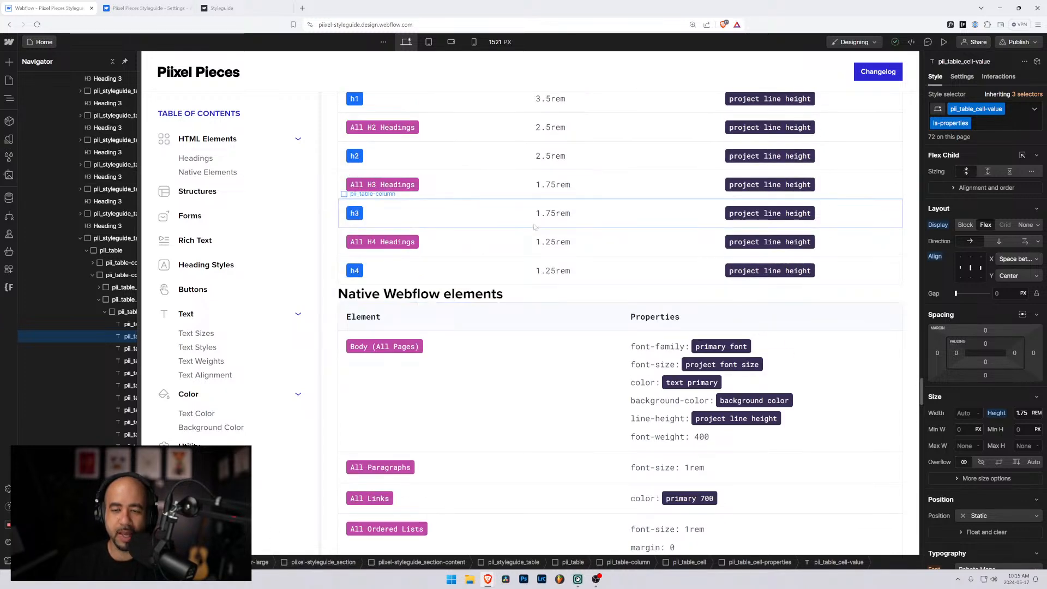
{"action": "scroll", "coordinate": [536, 227], "scroll_direction": "down", "scroll_amount": 4}
{"action": "scroll", "coordinate": [515, 165], "scroll_direction": "up", "scroll_amount": 2}
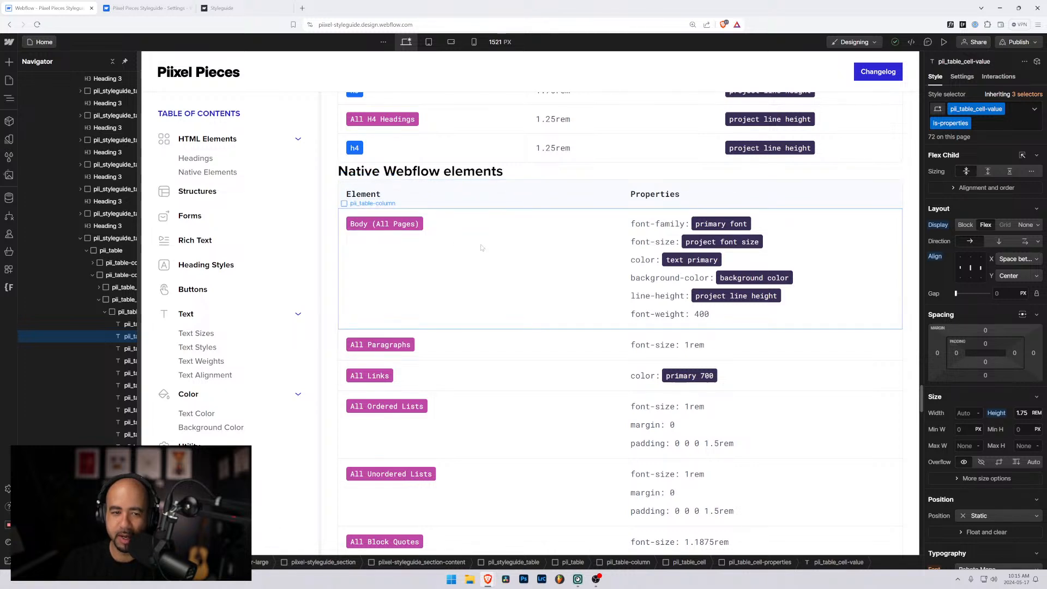
{"action": "scroll", "coordinate": [481, 248], "scroll_direction": "down", "scroll_amount": 2}
{"action": "scroll", "coordinate": [389, 207], "scroll_direction": "up", "scroll_amount": 1}
{"action": "scroll", "coordinate": [435, 198], "scroll_direction": "down", "scroll_amount": 1}
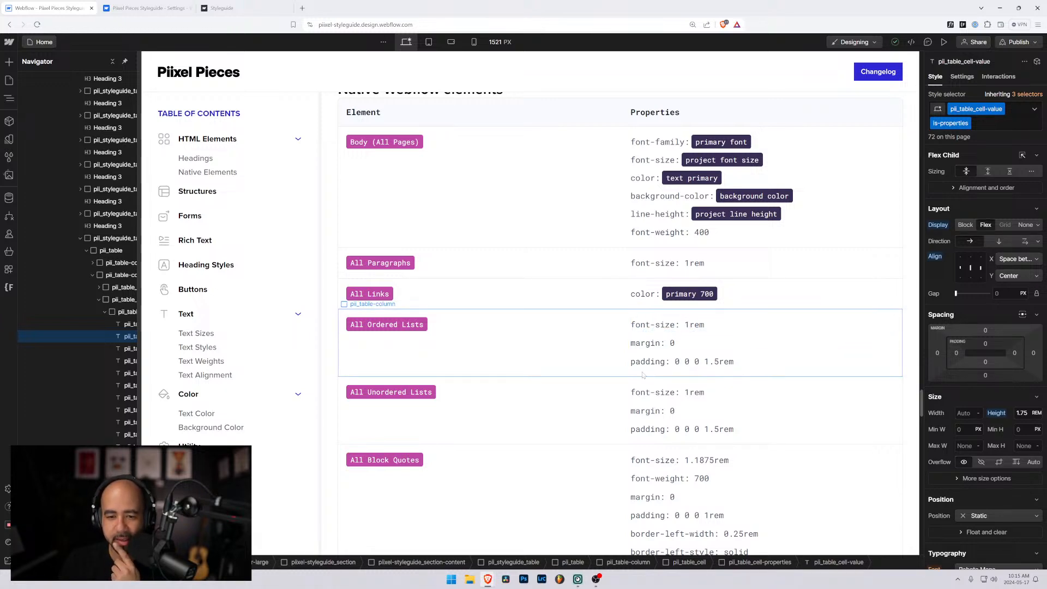
Inspect the All Ordered Lists font-size and the All Unordered Lists font-size, margin and padding entries in the Native Webflow elements table.
{"action": "left_click", "coordinate": [687, 326]}
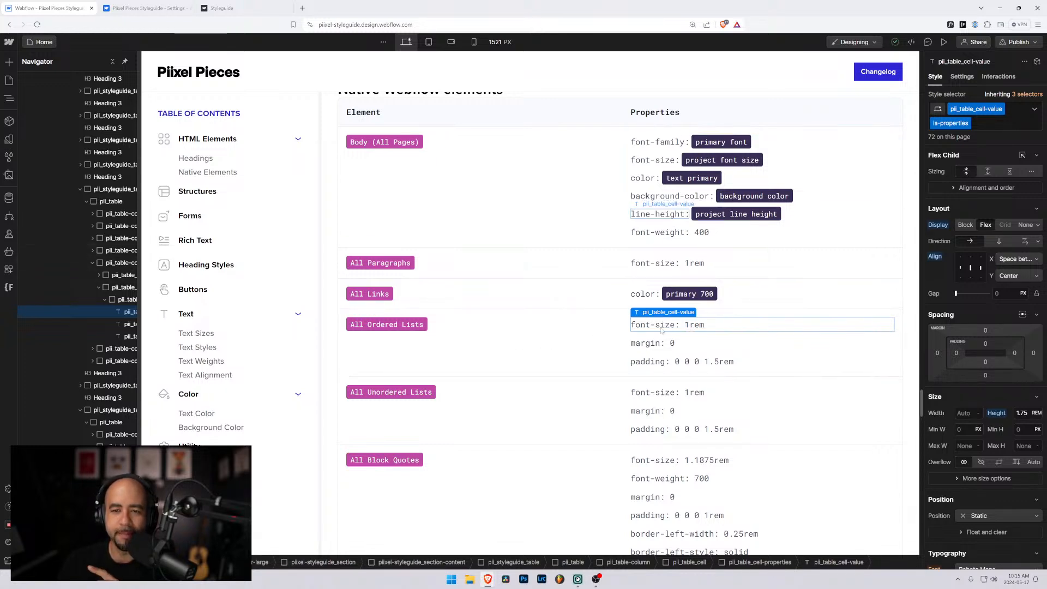
{"action": "scroll", "coordinate": [656, 331], "scroll_direction": "down", "scroll_amount": 3}
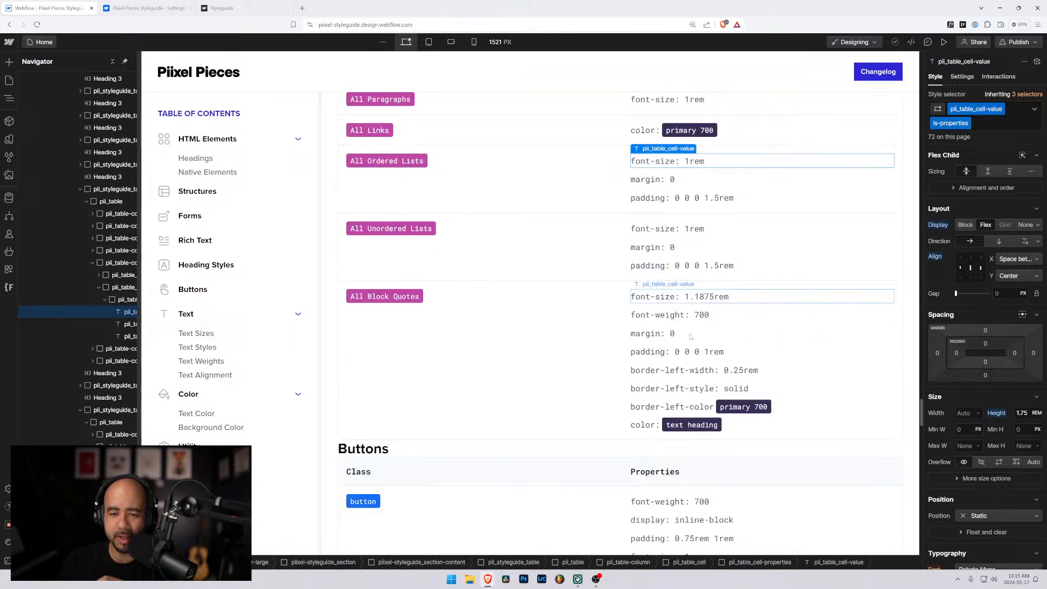
{"action": "left_click", "coordinate": [677, 232]}
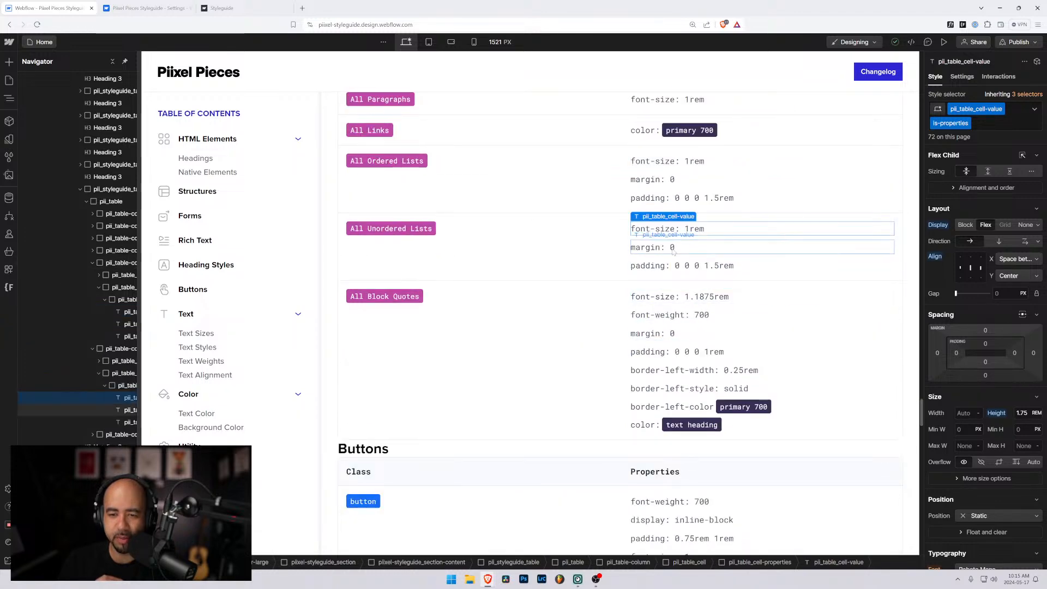
{"action": "left_click", "coordinate": [673, 249]}
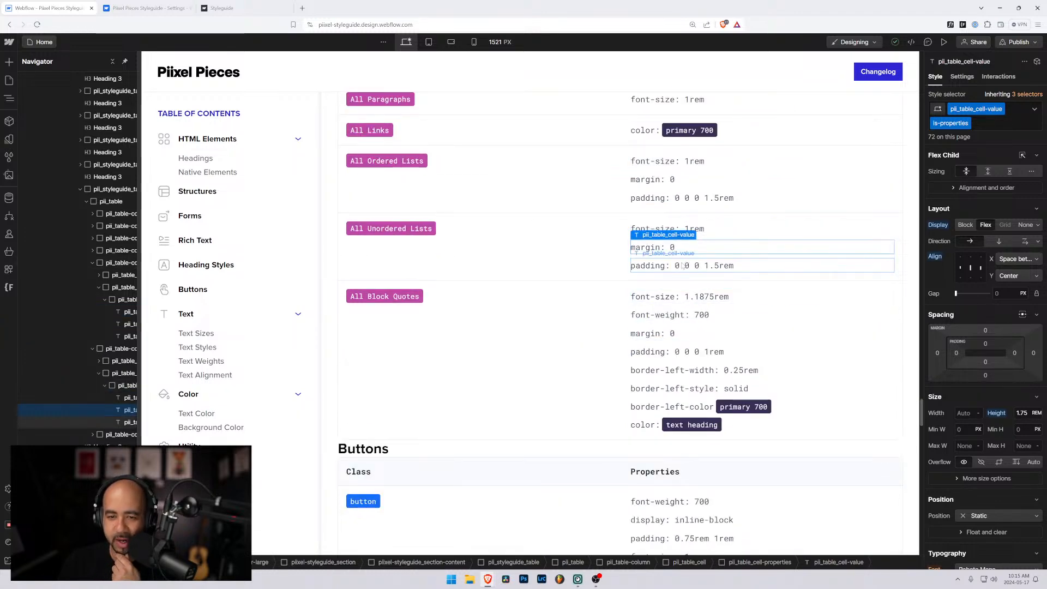
{"action": "left_click", "coordinate": [683, 265]}
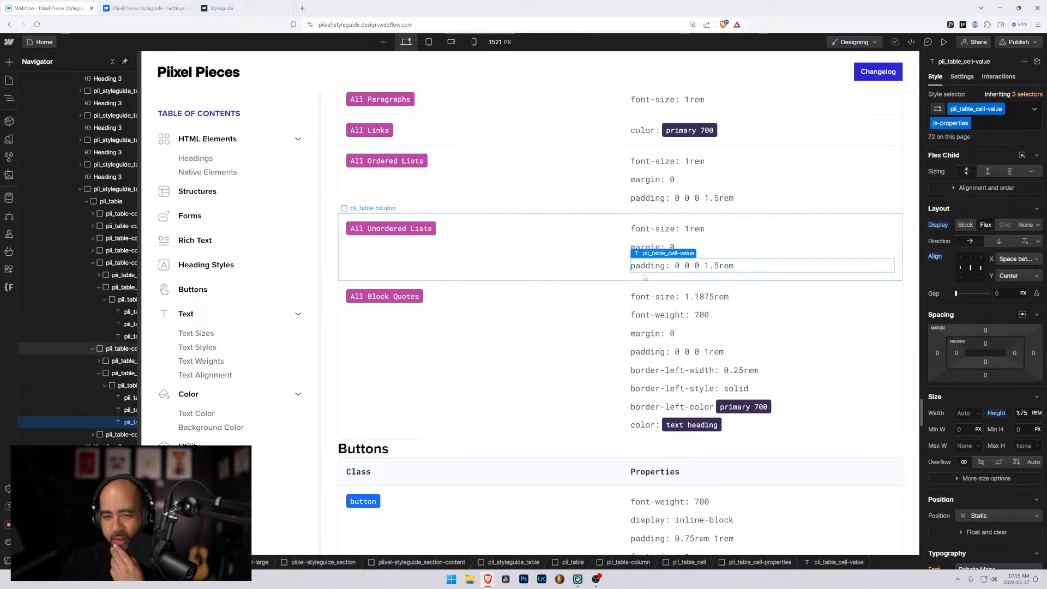
{"action": "scroll", "coordinate": [655, 158], "scroll_direction": "up", "scroll_amount": 4}
{"action": "scroll", "coordinate": [657, 151], "scroll_direction": "up", "scroll_amount": 1}
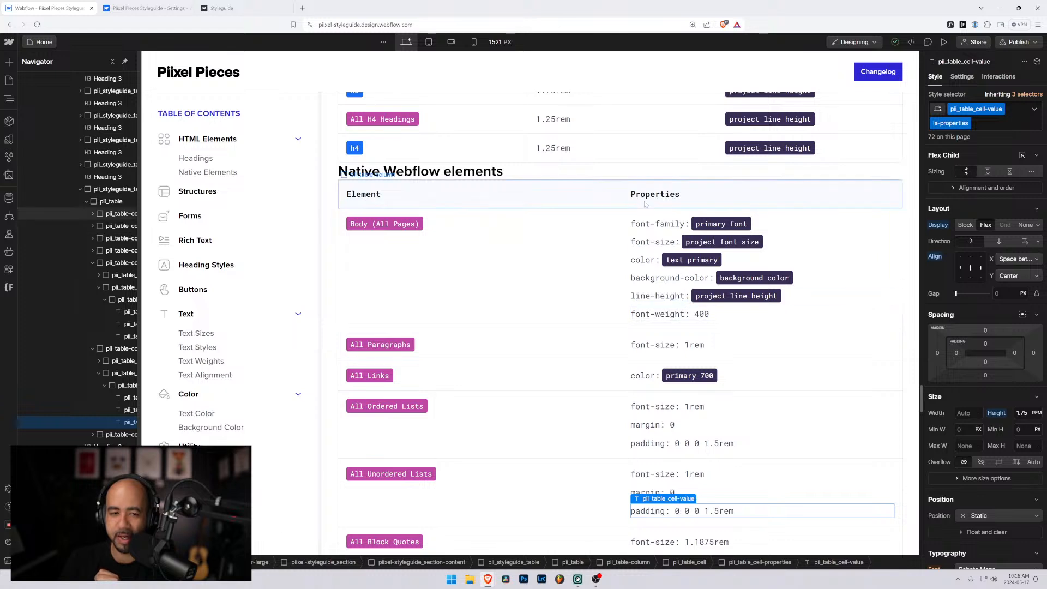
Open the project's variables and review the base color, typography, layout and color groups.
{"action": "left_click", "coordinate": [9, 140]}
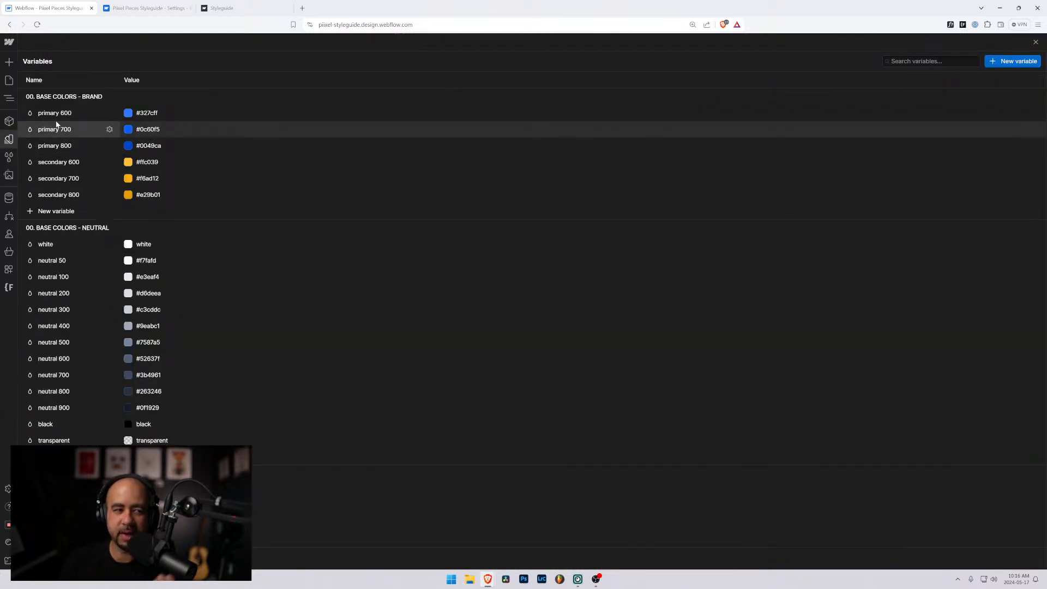
{"action": "scroll", "coordinate": [71, 131], "scroll_direction": "down", "scroll_amount": 3}
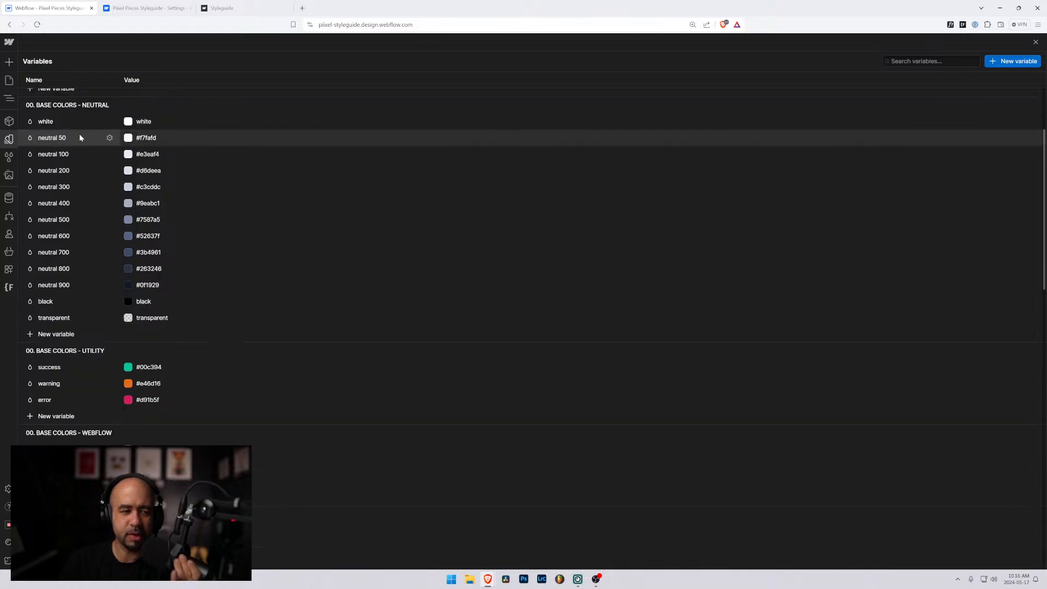
{"action": "scroll", "coordinate": [79, 134], "scroll_direction": "up", "scroll_amount": 3}
{"action": "scroll", "coordinate": [87, 180], "scroll_direction": "down", "scroll_amount": 5}
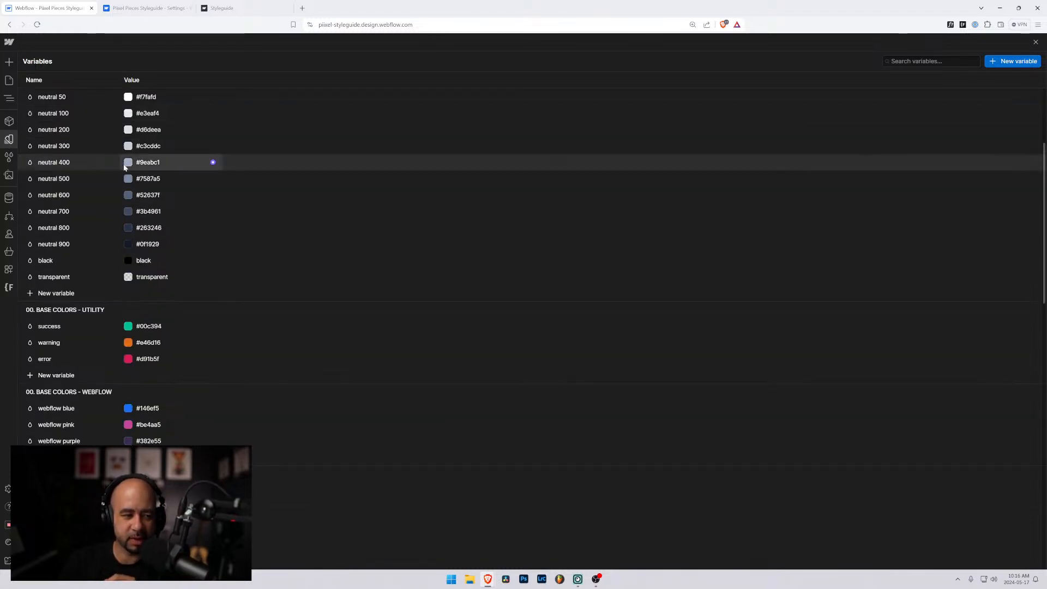
{"action": "scroll", "coordinate": [87, 316], "scroll_direction": "down", "scroll_amount": 3}
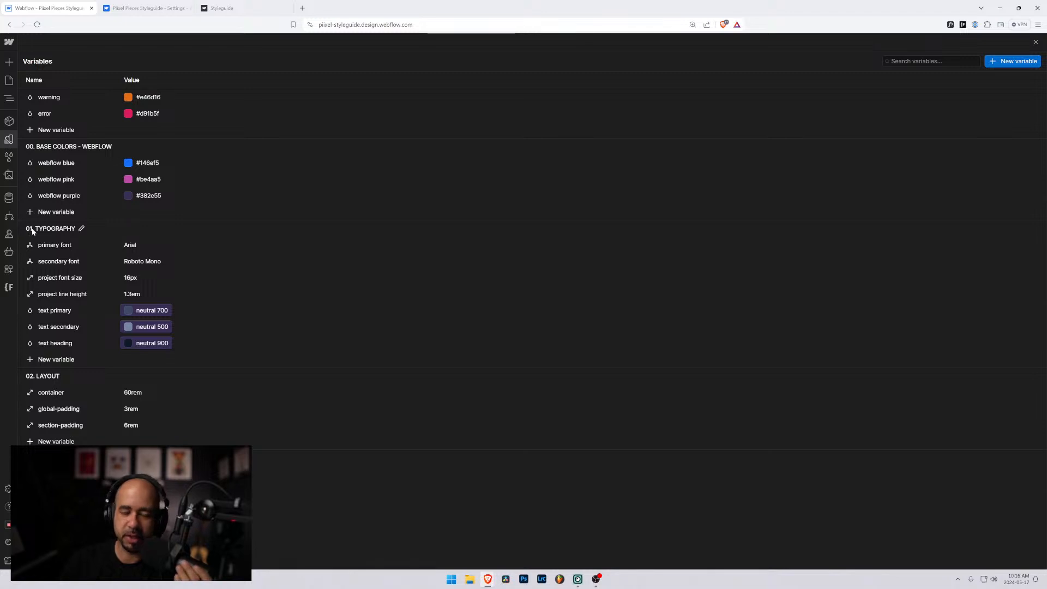
{"action": "scroll", "coordinate": [39, 231], "scroll_direction": "down", "scroll_amount": 4}
{"action": "scroll", "coordinate": [22, 240], "scroll_direction": "up", "scroll_amount": 2}
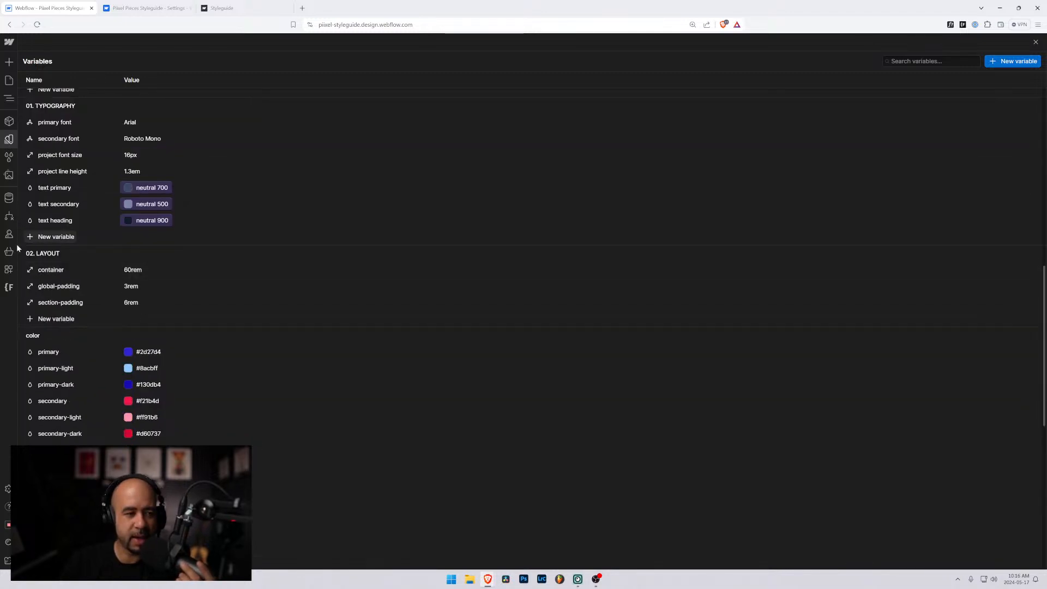
{"action": "scroll", "coordinate": [70, 270], "scroll_direction": "up", "scroll_amount": 1}
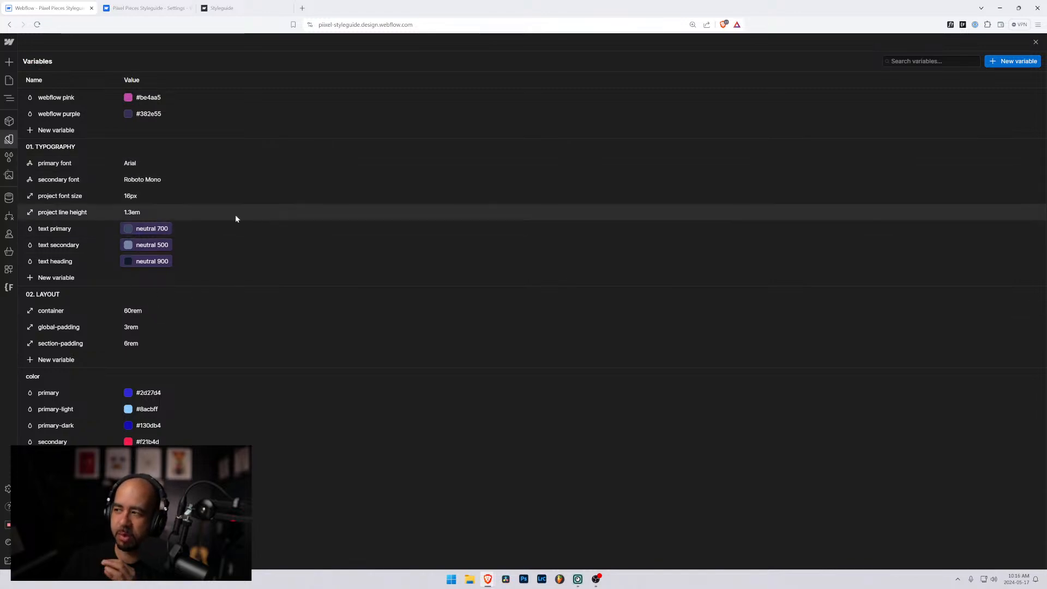
Return to the style guide's Home page in the Designer and examine the Body, paragraph, link and list entries under Native Webflow elements.
{"action": "left_click", "coordinate": [237, 7]}
{"action": "left_click", "coordinate": [141, 7]}
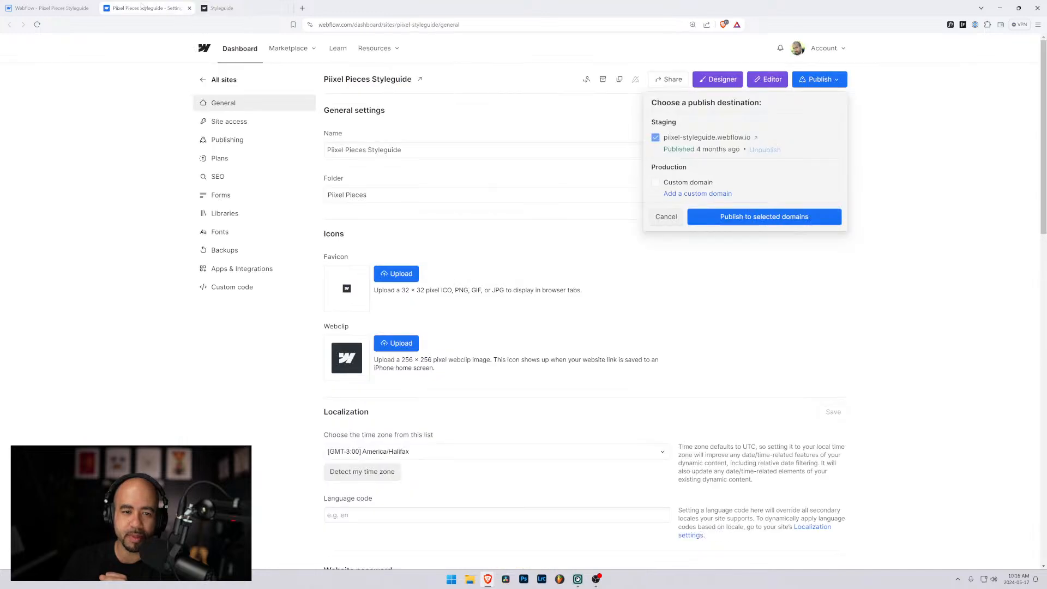
{"action": "left_click", "coordinate": [51, 7]}
{"action": "left_click", "coordinate": [8, 80]}
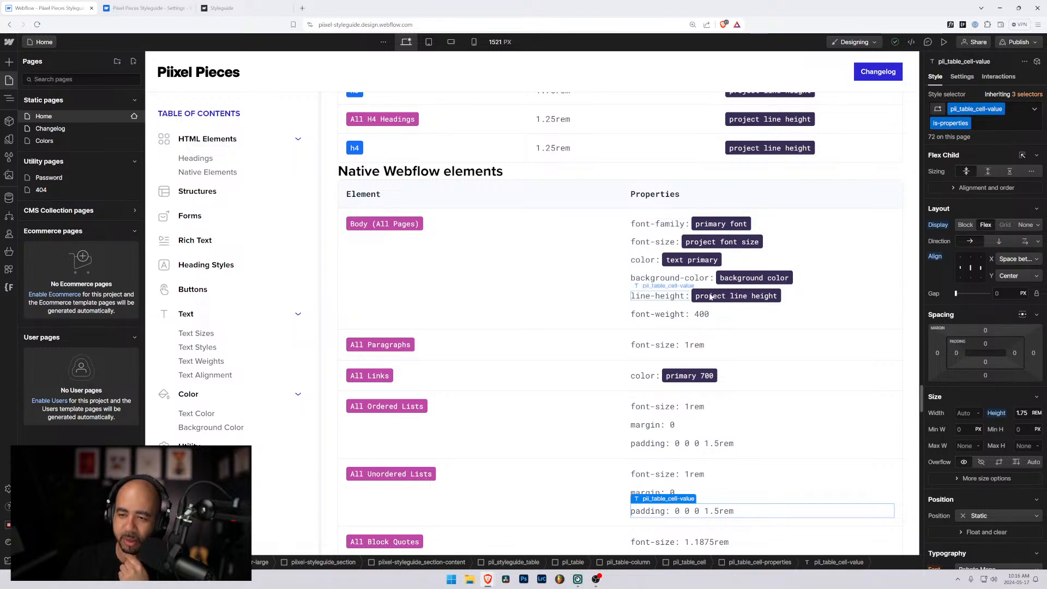
{"action": "scroll", "coordinate": [709, 232], "scroll_direction": "down", "scroll_amount": 2}
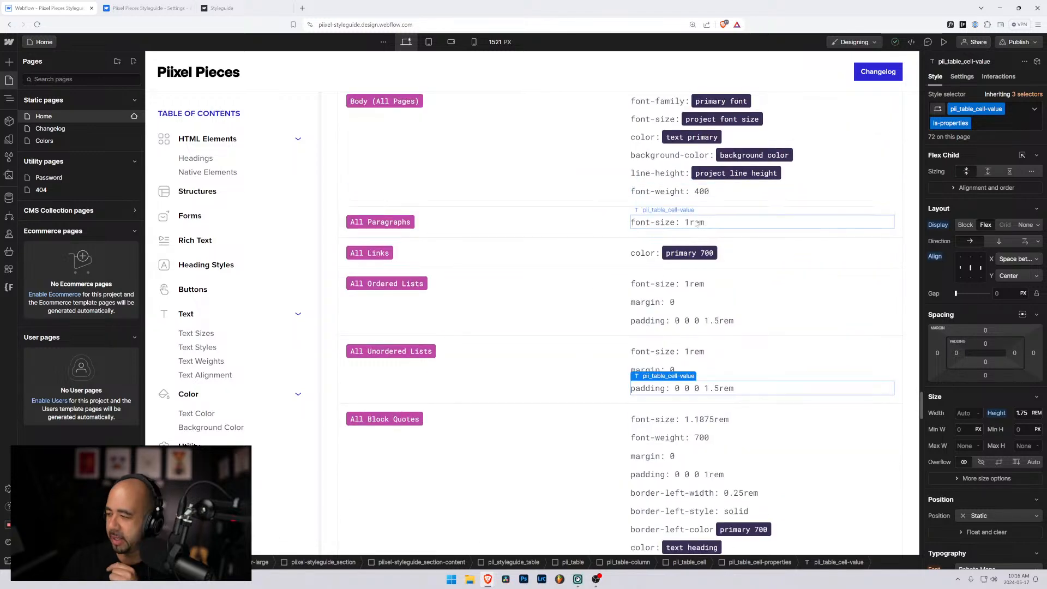
{"action": "left_click", "coordinate": [688, 192]}
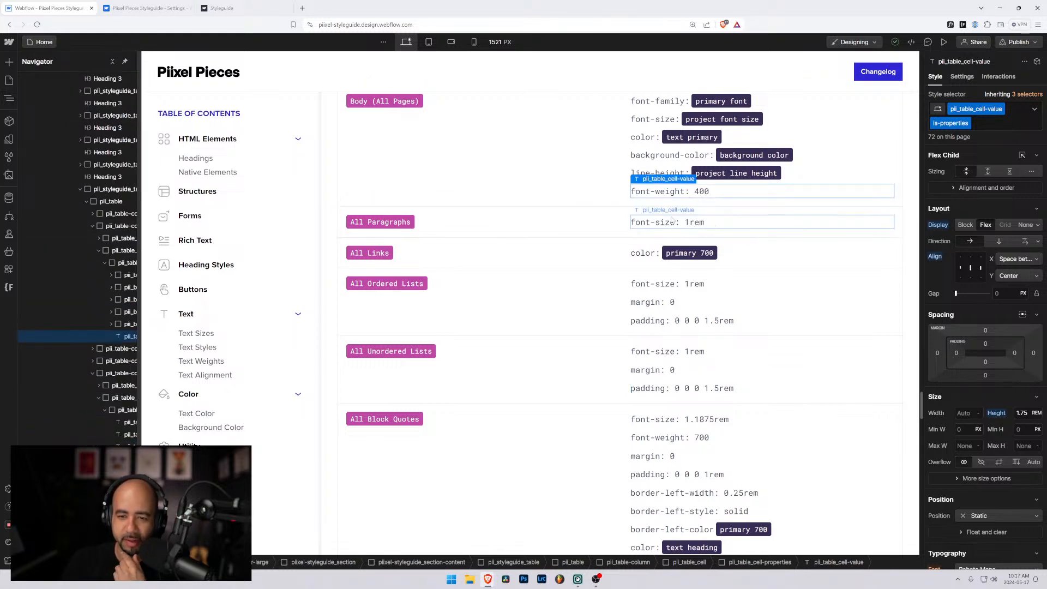
{"action": "scroll", "coordinate": [655, 208], "scroll_direction": "down", "scroll_amount": 1}
Examine the button class and its is-secondary, is-reverse, is-secondary-reverse and is-icon variants with their documented properties.
{"action": "scroll", "coordinate": [491, 248], "scroll_direction": "down", "scroll_amount": 8}
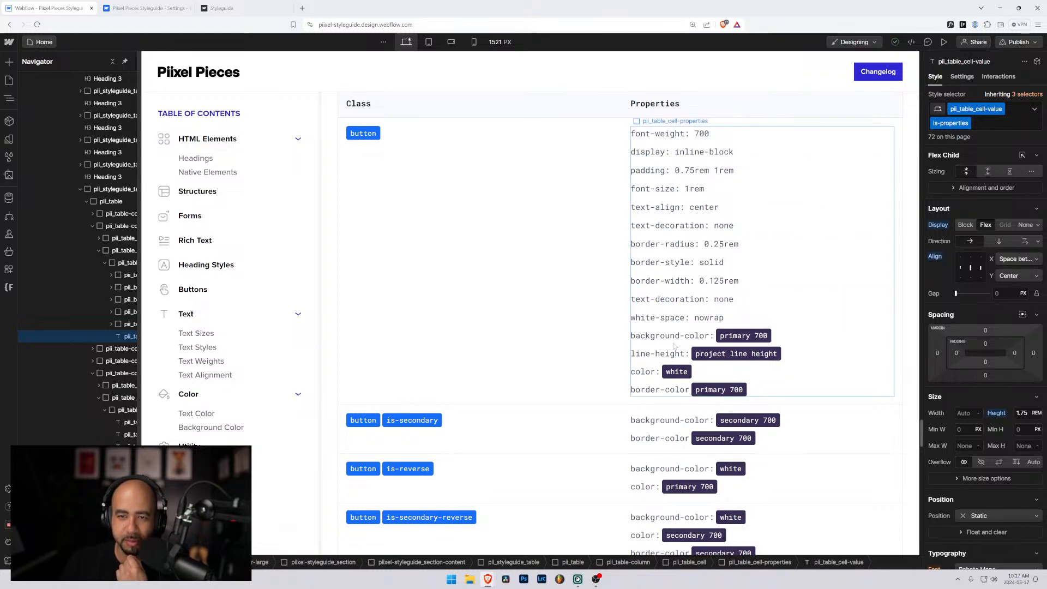
{"action": "scroll", "coordinate": [675, 345], "scroll_direction": "down", "scroll_amount": 4}
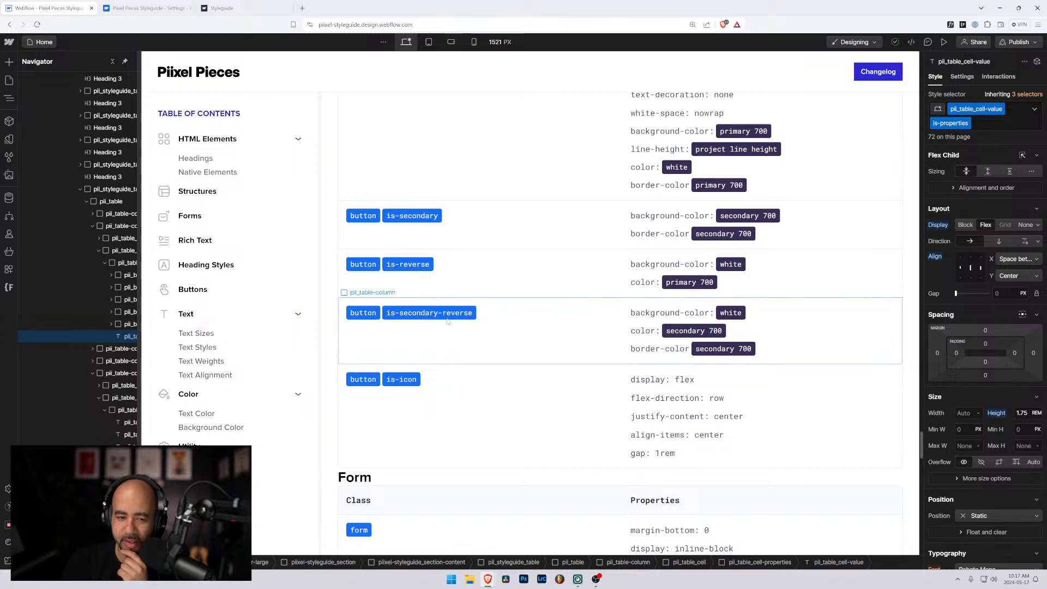
{"action": "scroll", "coordinate": [545, 327], "scroll_direction": "down", "scroll_amount": 2}
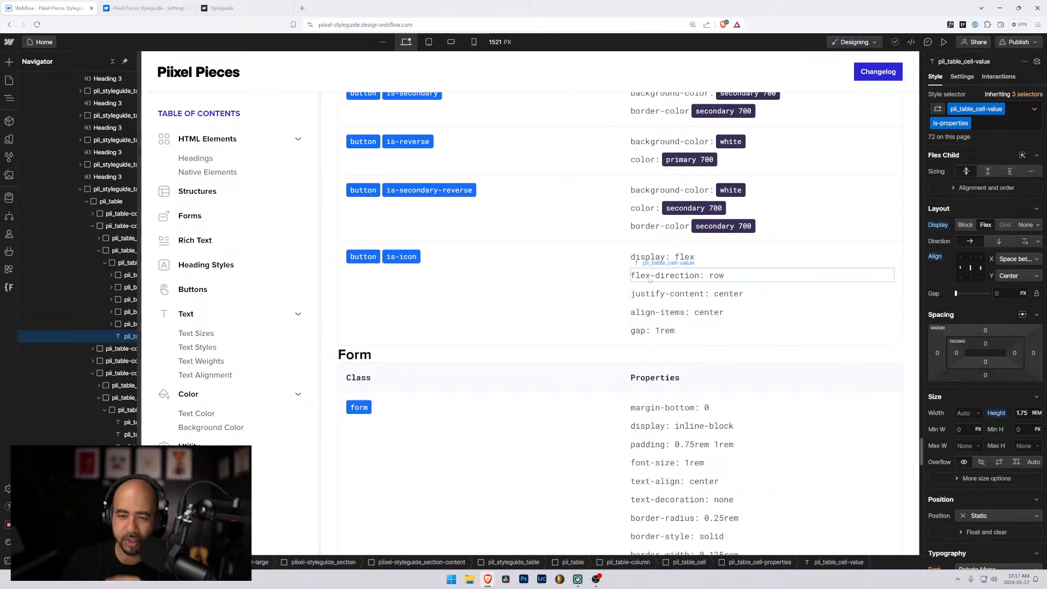
Review the Form table's classes from form to form_radio-icon, and select the form class's display: inline-block entry.
{"action": "scroll", "coordinate": [510, 316], "scroll_direction": "down", "scroll_amount": 3}
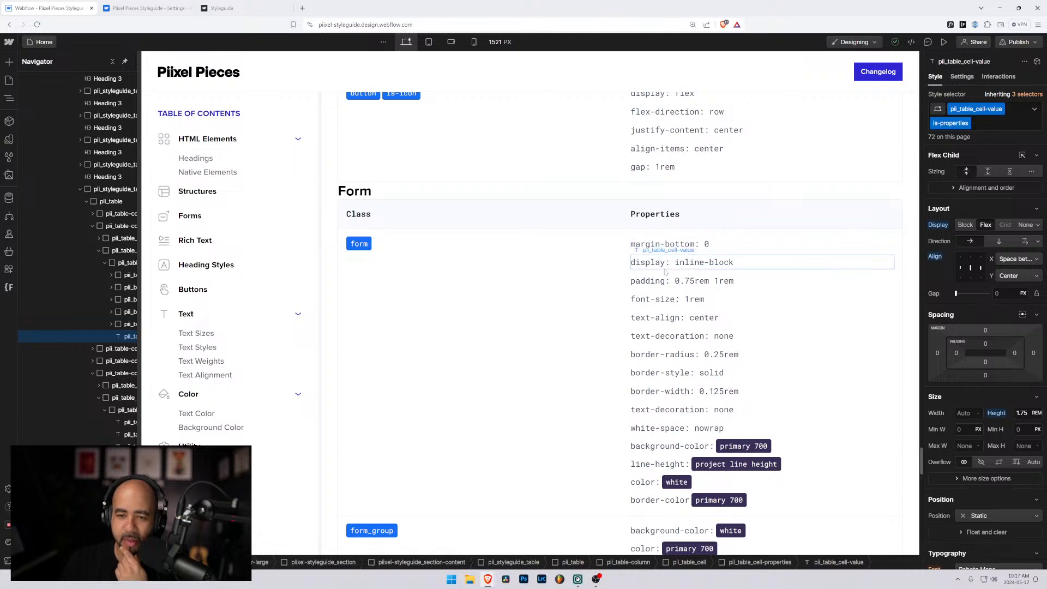
{"action": "scroll", "coordinate": [557, 368], "scroll_direction": "down", "scroll_amount": 8}
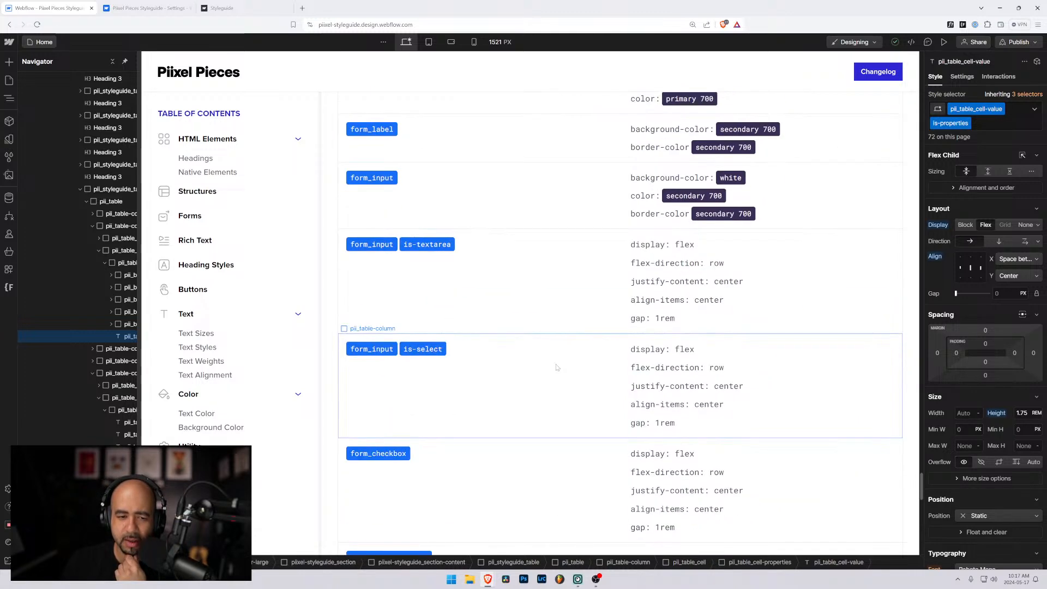
{"action": "scroll", "coordinate": [557, 368], "scroll_direction": "down", "scroll_amount": 6}
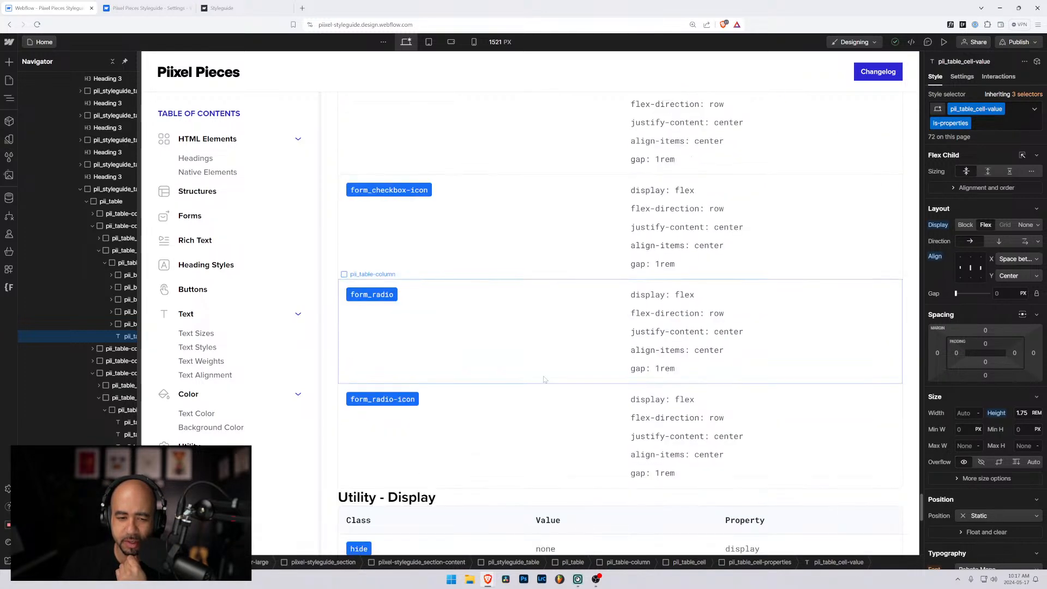
{"action": "scroll", "coordinate": [498, 407], "scroll_direction": "up", "scroll_amount": 4}
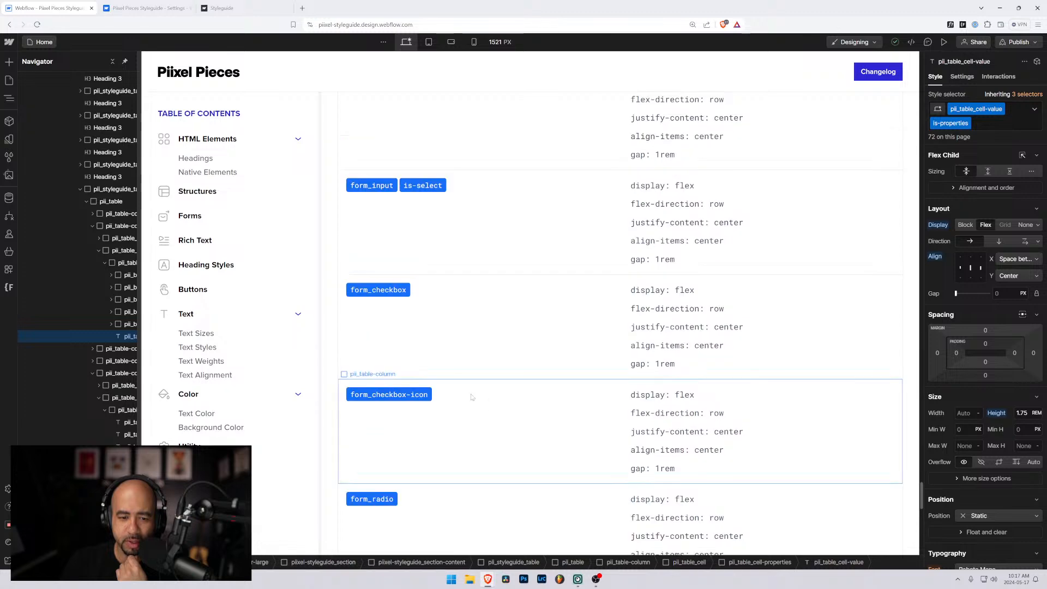
{"action": "scroll", "coordinate": [471, 397], "scroll_direction": "down", "scroll_amount": 4}
{"action": "scroll", "coordinate": [466, 396], "scroll_direction": "up", "scroll_amount": 9}
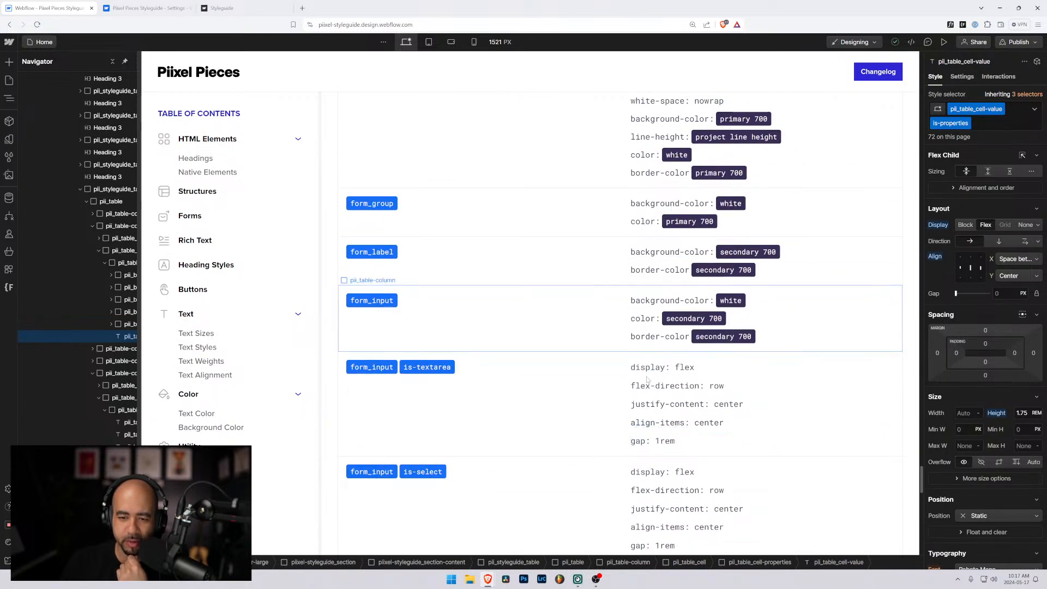
{"action": "scroll", "coordinate": [613, 393], "scroll_direction": "up", "scroll_amount": 5}
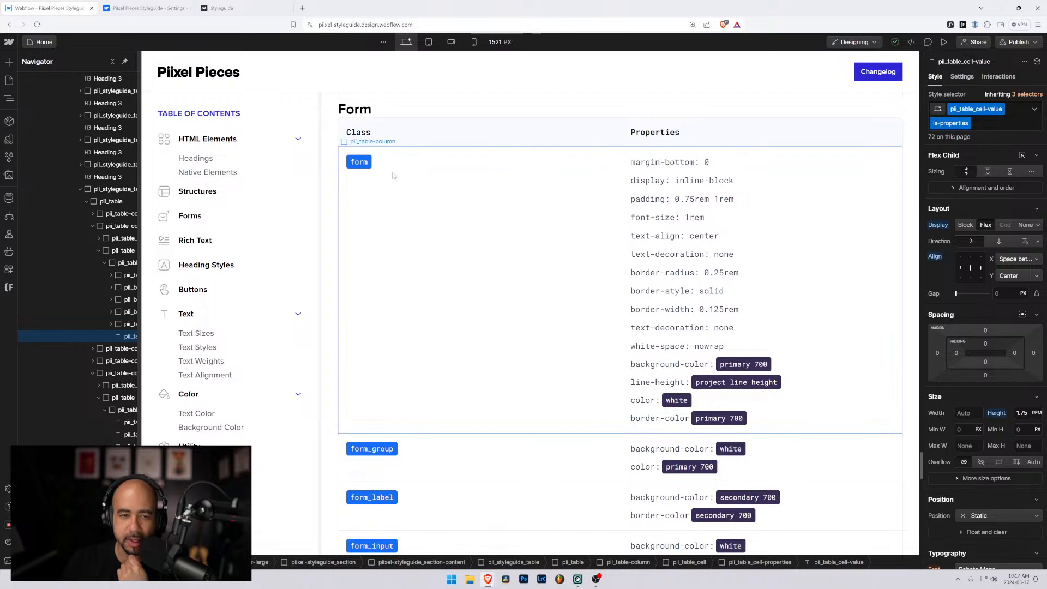
{"action": "left_click", "coordinate": [660, 187]}
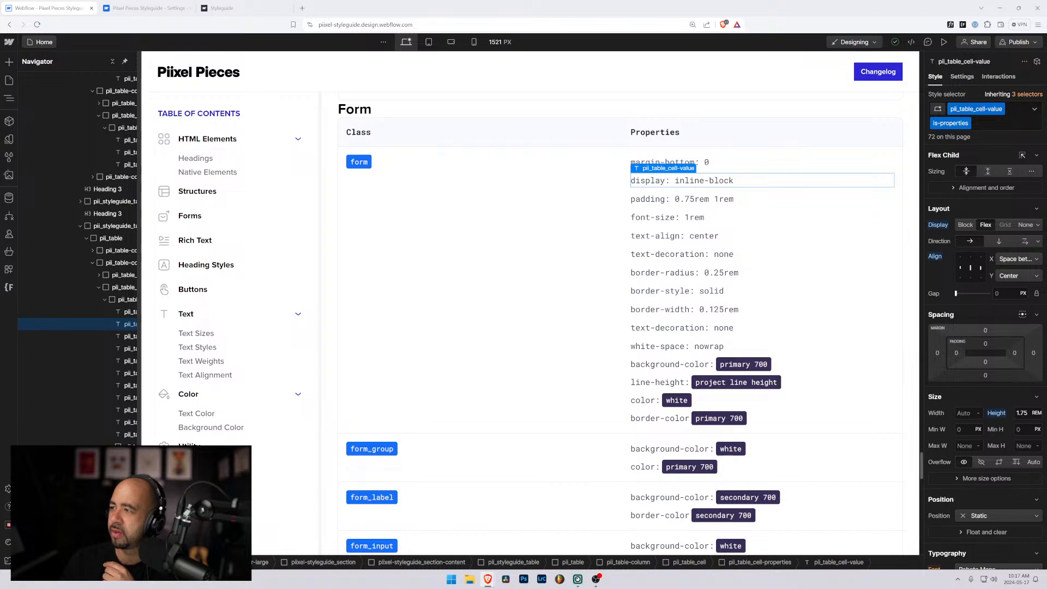
Bring the Piixel Components 1 project into this browser window and inspect the classes on Form 1's text, select and message fields.
{"action": "left_click_drag", "start_coordinate": [715, 1], "coordinate": [376, 9]}
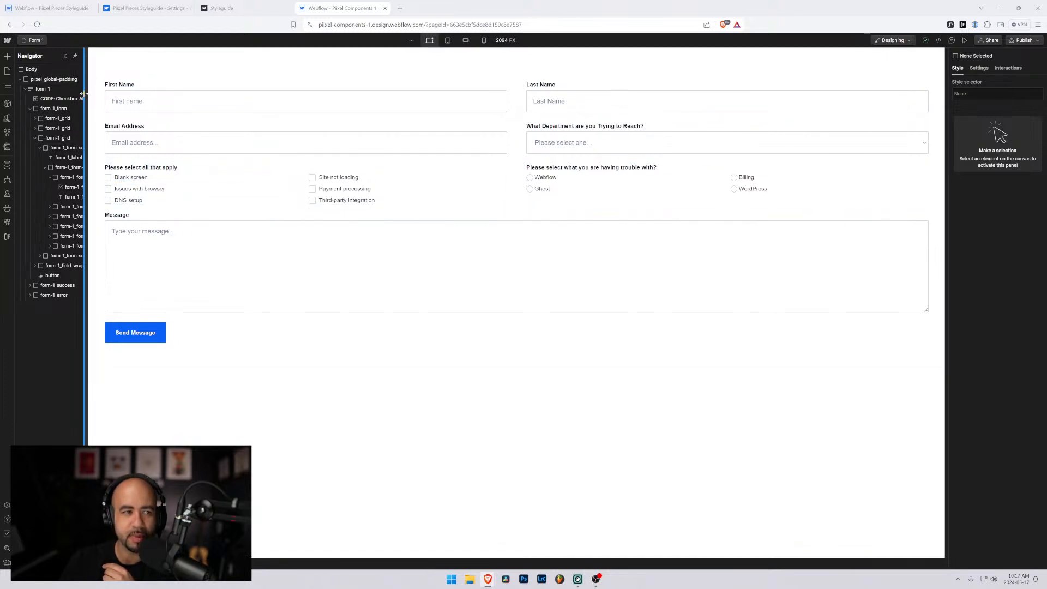
{"action": "left_click_drag", "start_coordinate": [83, 96], "coordinate": [131, 98]}
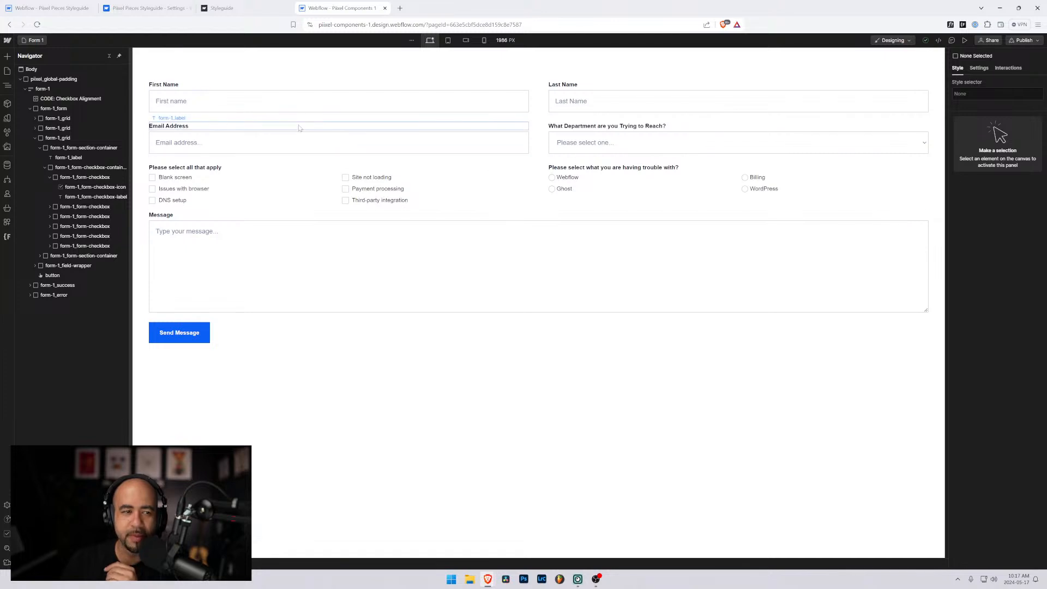
{"action": "left_click", "coordinate": [289, 107]}
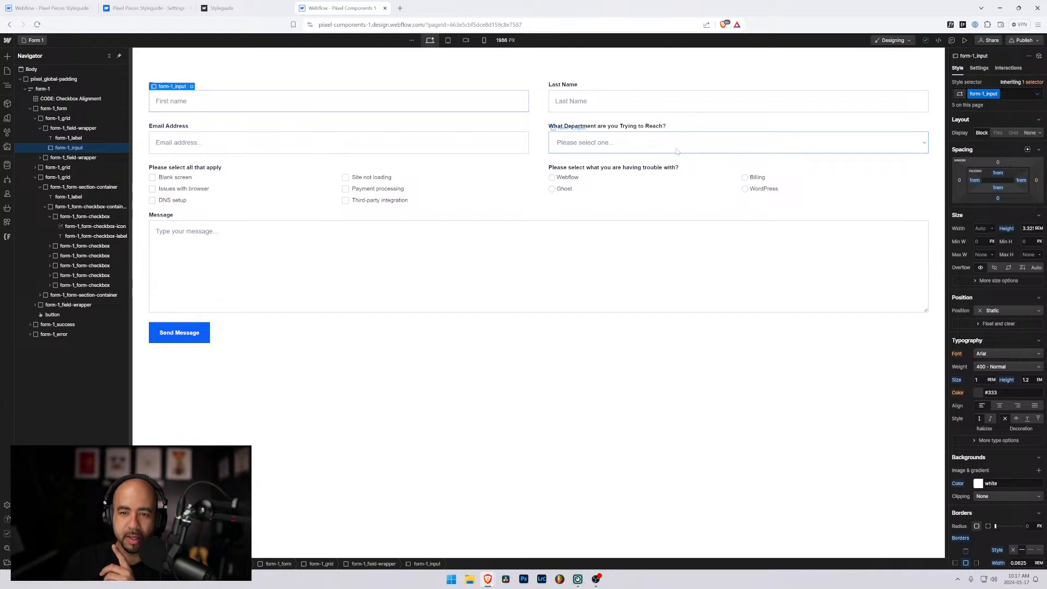
{"action": "left_click", "coordinate": [676, 151]}
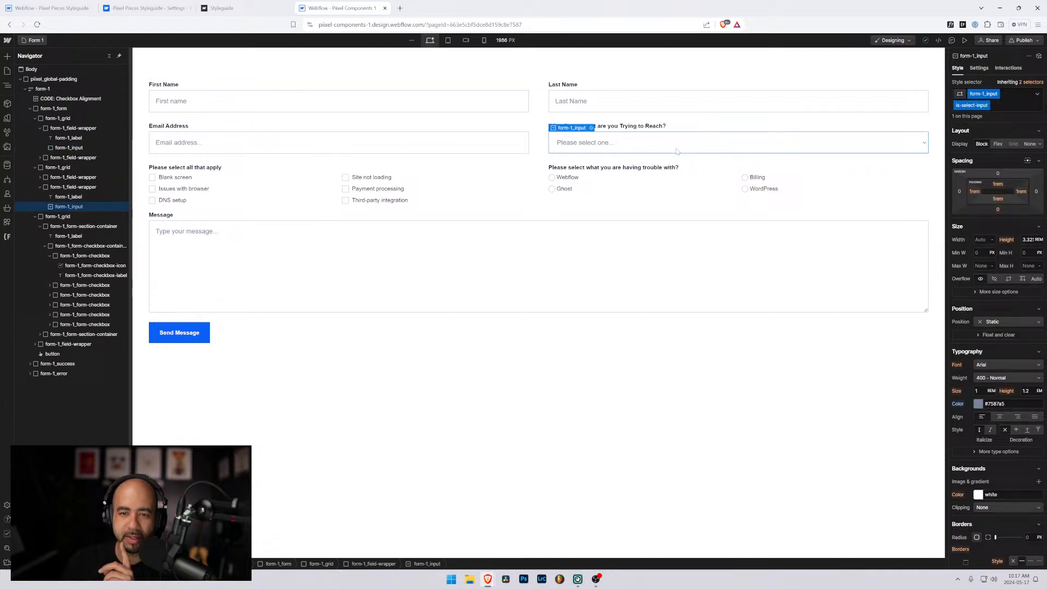
{"action": "left_click", "coordinate": [332, 144]}
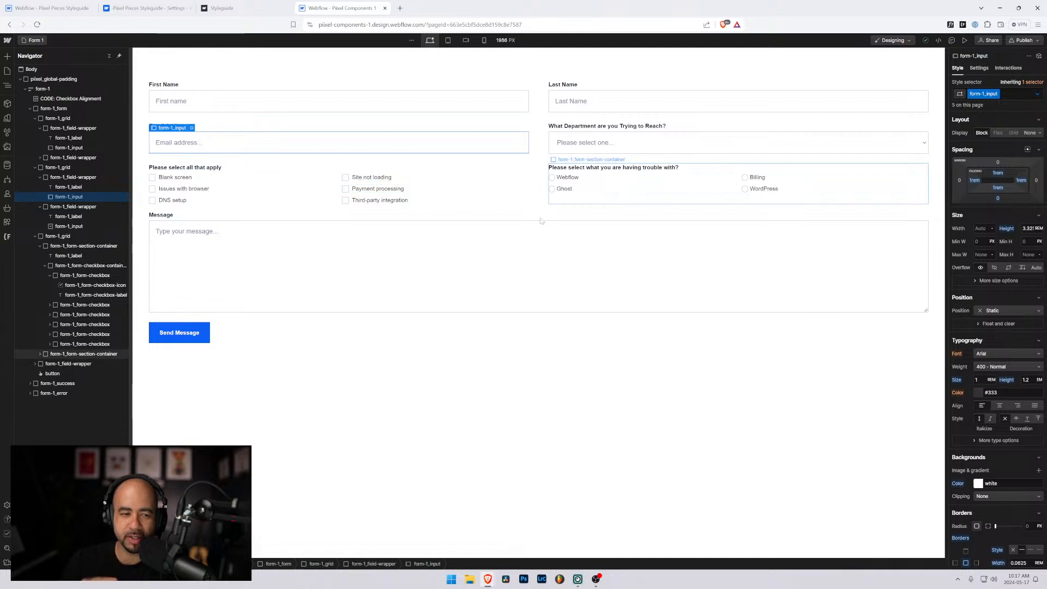
{"action": "left_click", "coordinate": [300, 249]}
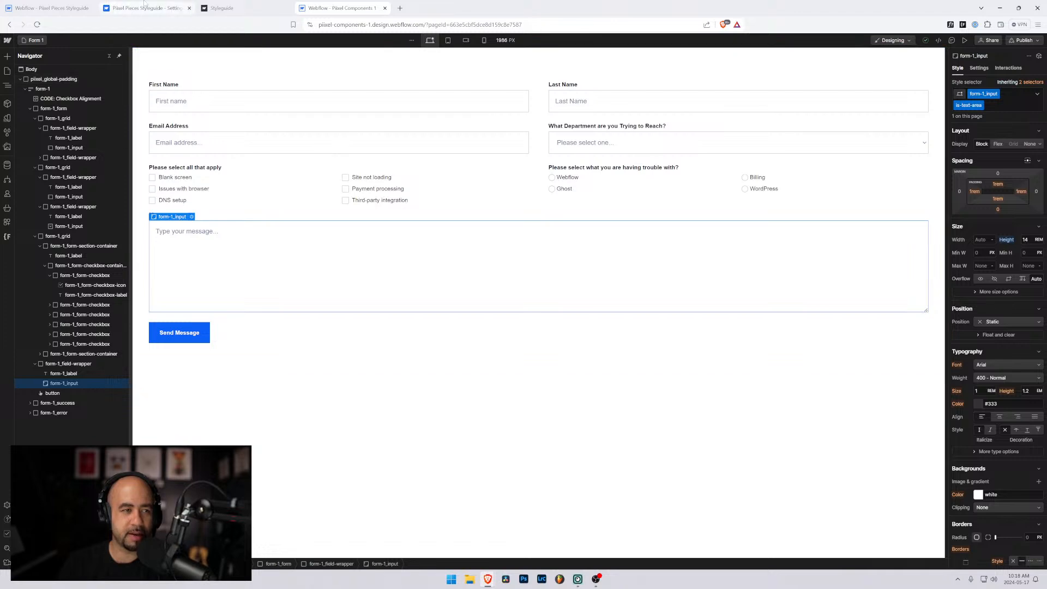
Move the components project out of this browser window and return to the style guide's Form table in the Designer.
{"action": "left_click", "coordinate": [168, 10]}
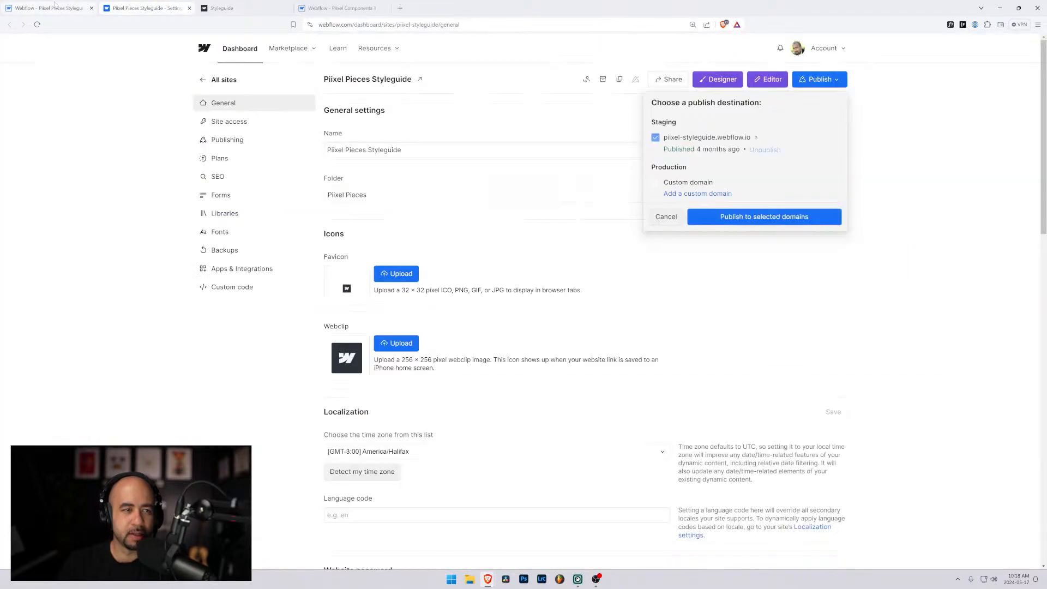
{"action": "left_click_drag", "start_coordinate": [341, 6], "coordinate": [1046, 10]}
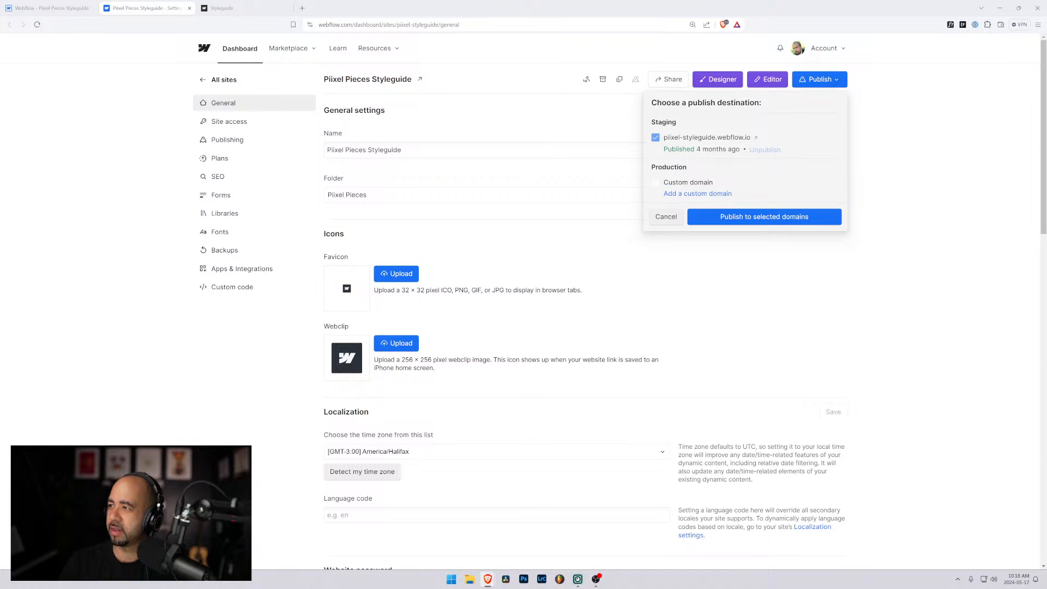
{"action": "left_click", "coordinate": [50, 7]}
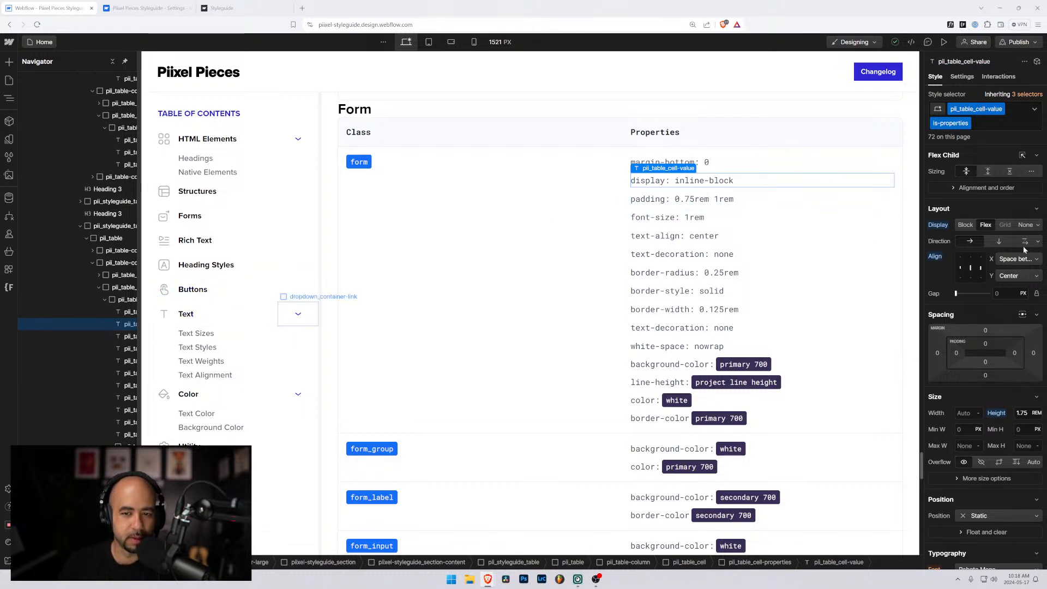
Delete every property entry of the form class from display: inline-block through border-color, keeping only margin-bottom: 0.
{"action": "key", "text": "Delete"}
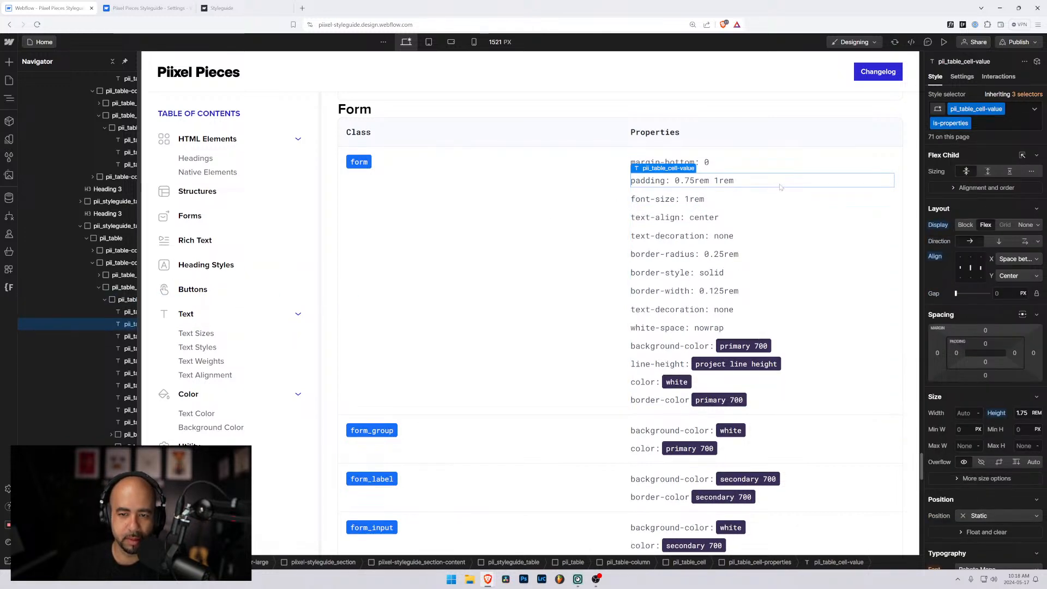
{"action": "key", "text": "Delete"}
{"action": "key", "text": "Delete"}
{"action": "key", "text": "Delete"}
{"action": "key", "text": "Delete"}
{"action": "key", "text": "Delete"}
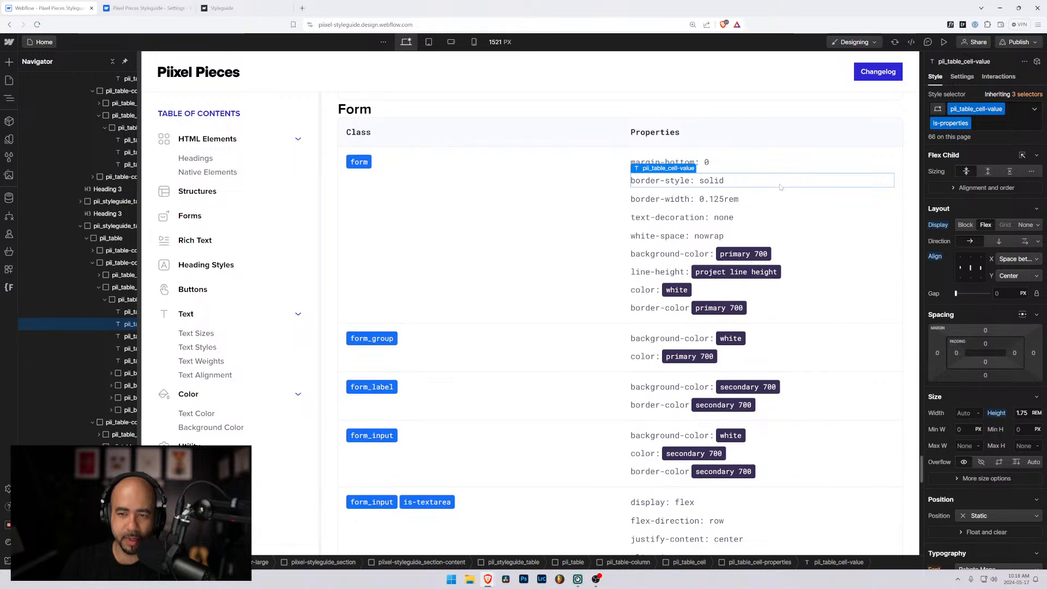
{"action": "key", "text": "Delete"}
{"action": "key", "text": "Delete"}
{"action": "key", "text": "Delete"}
{"action": "key", "text": "Delete"}
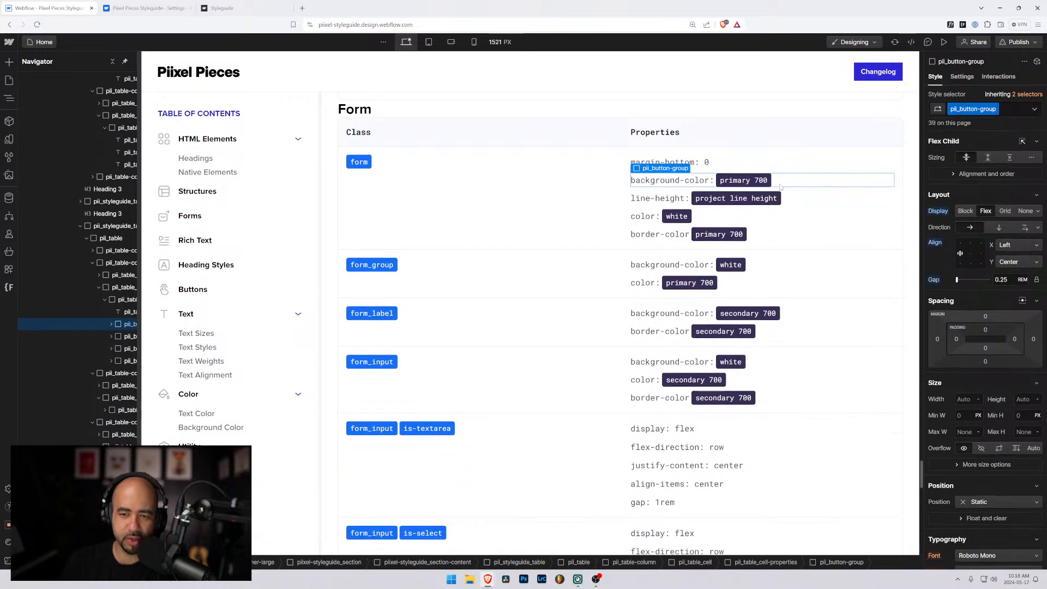
{"action": "key", "text": "Delete"}
{"action": "key", "text": "Delete"}
{"action": "key", "text": "Delete"}
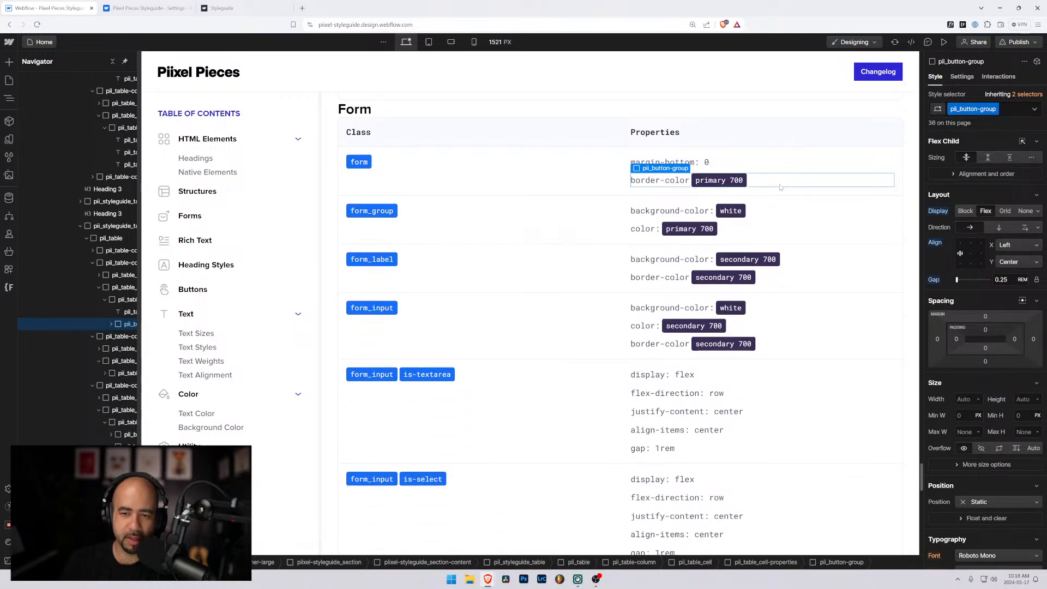
{"action": "key", "text": "Delete"}
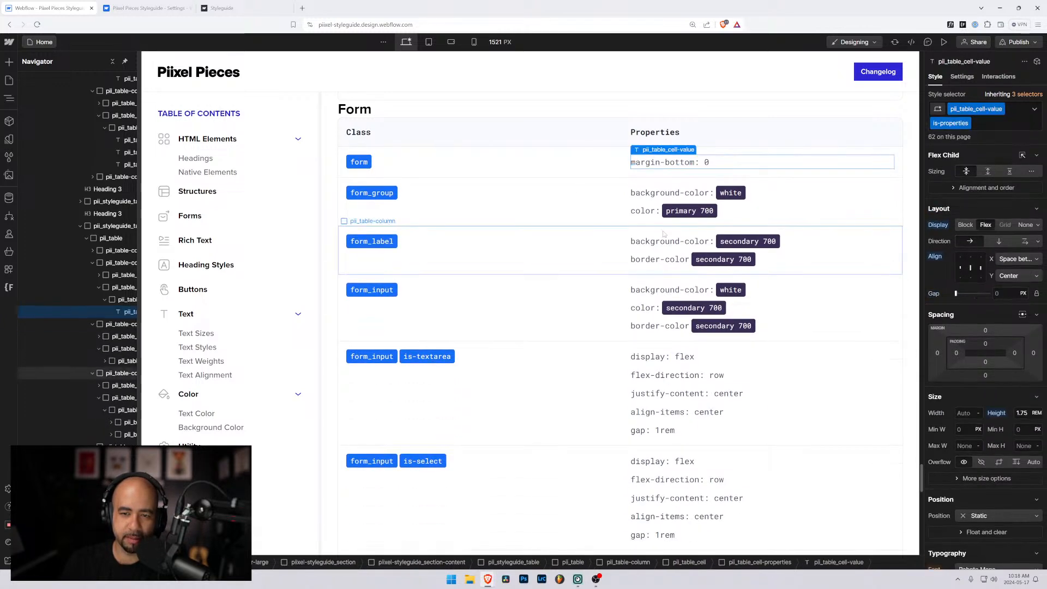
{"action": "left_click", "coordinate": [382, 160]}
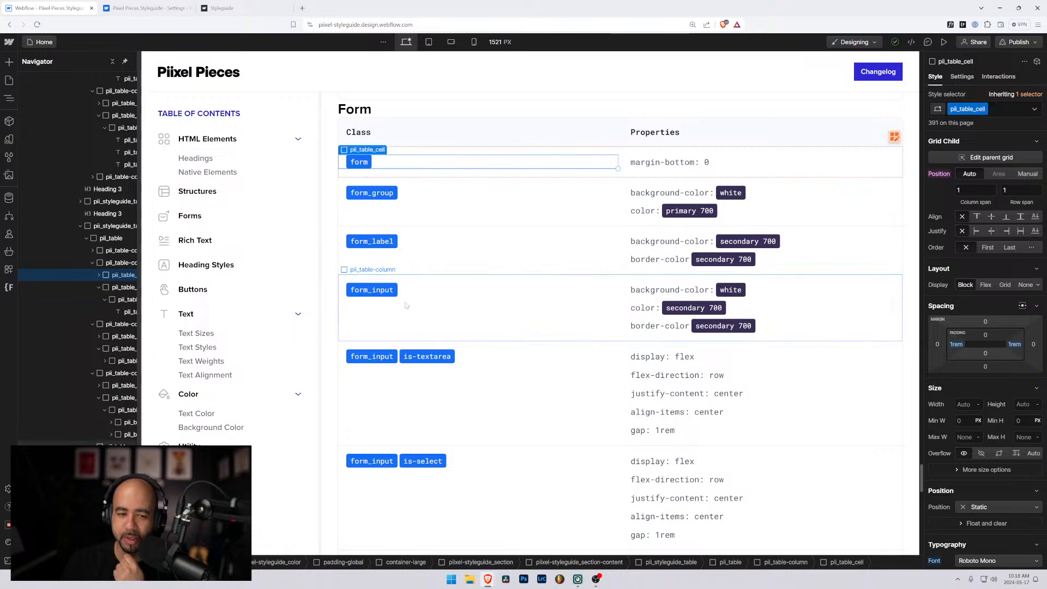
Open the published piixel-styleguide.webflow.io site and go to its Forms section.
{"action": "scroll", "coordinate": [431, 380], "scroll_direction": "down", "scroll_amount": 2}
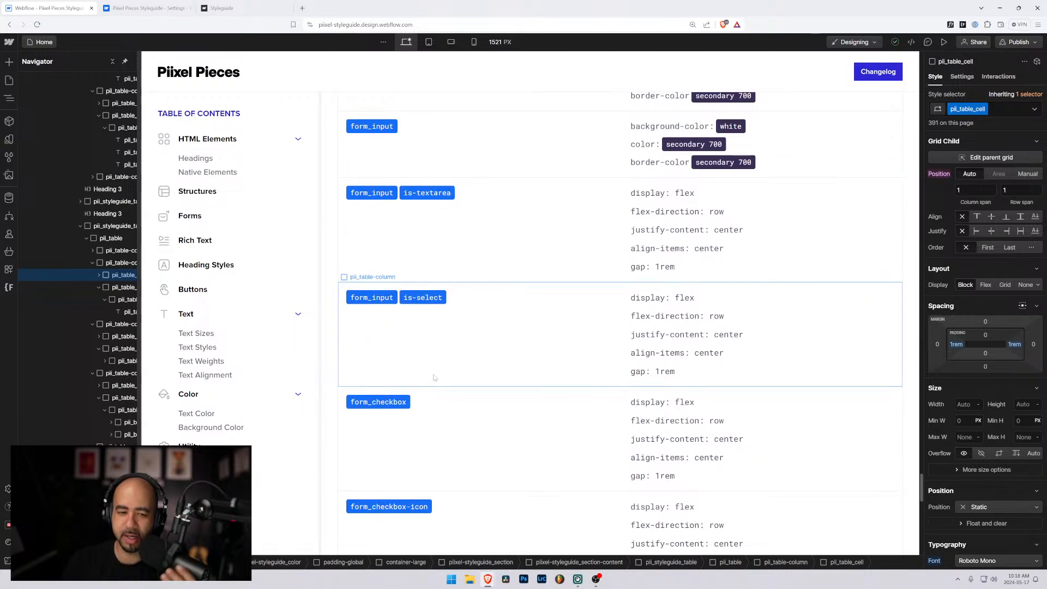
{"action": "scroll", "coordinate": [431, 380], "scroll_direction": "up", "scroll_amount": 3}
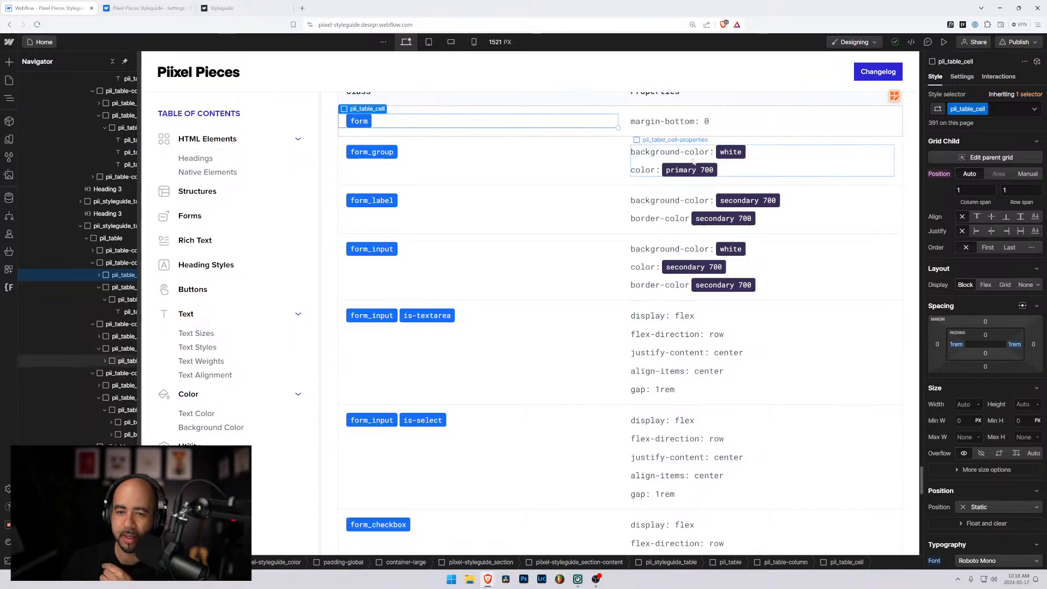
{"action": "left_click", "coordinate": [248, 10]}
{"action": "left_click", "coordinate": [147, 8]}
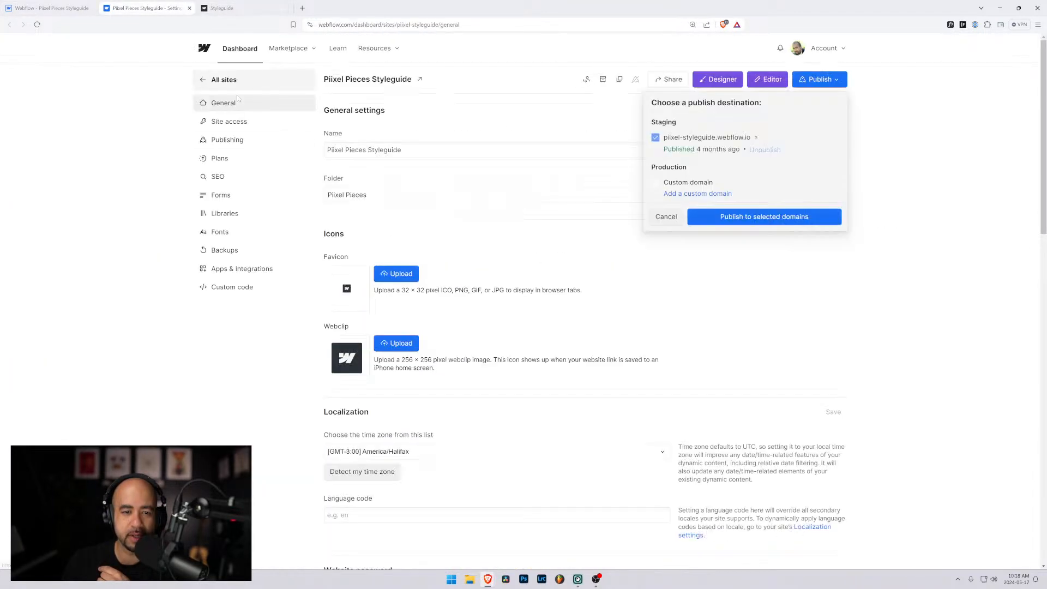
{"action": "left_click", "coordinate": [759, 140]}
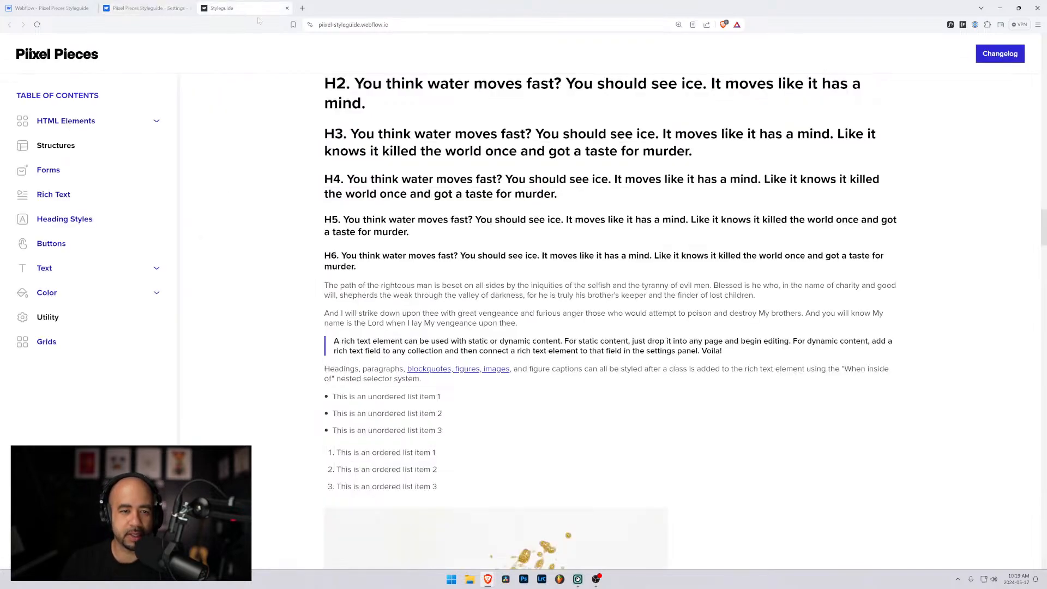
{"action": "scroll", "coordinate": [46, 263], "scroll_direction": "down", "scroll_amount": 3}
{"action": "left_click", "coordinate": [48, 171]}
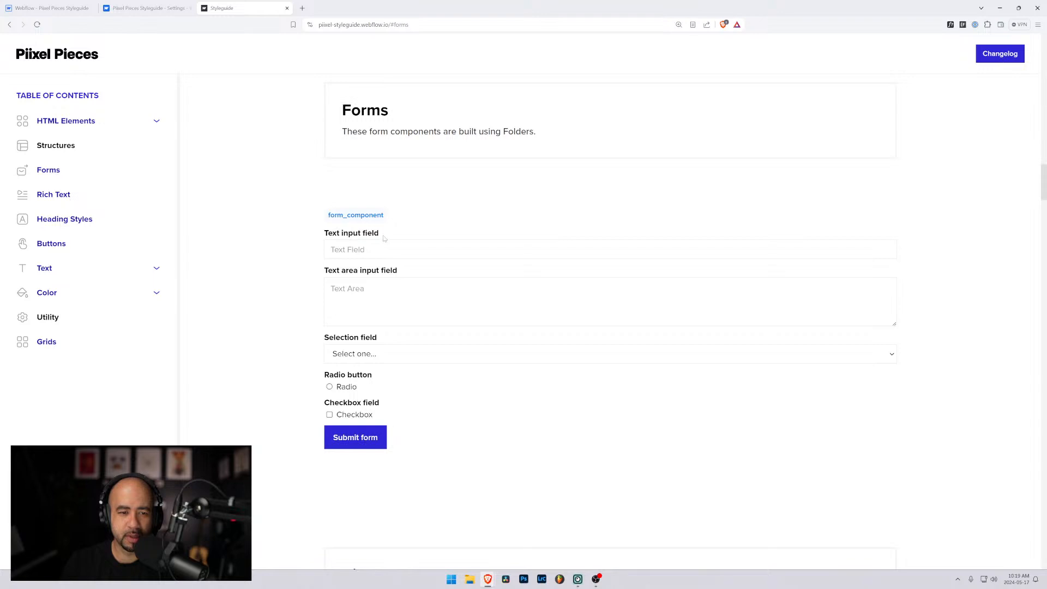
Inspect the published form's text input field and its wrapper in the developer tools, and return to the Designer.
{"action": "left_click", "coordinate": [384, 238]}
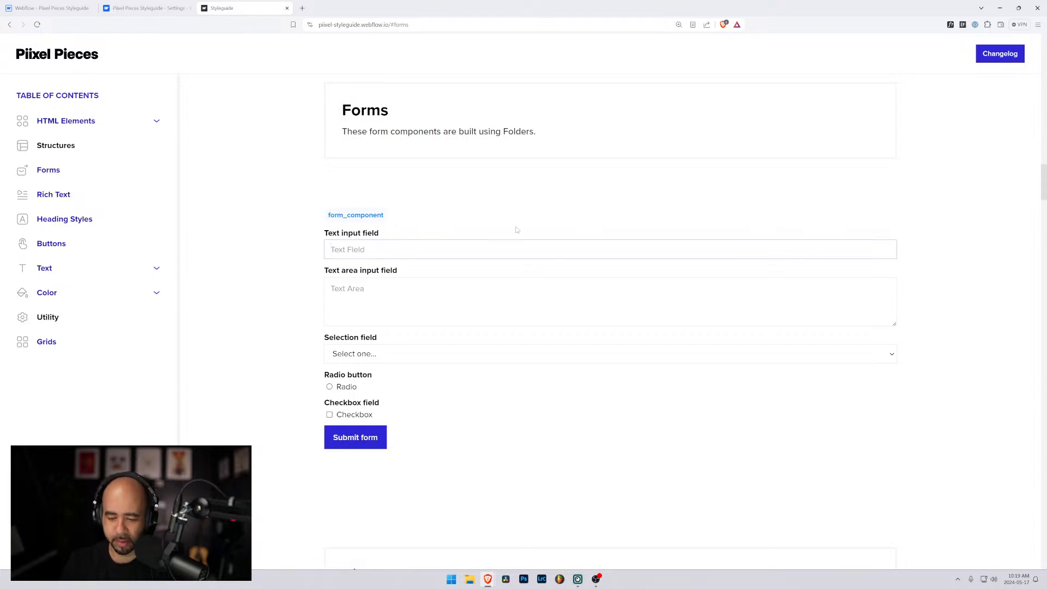
{"action": "key", "text": "ctrl+shift+c"}
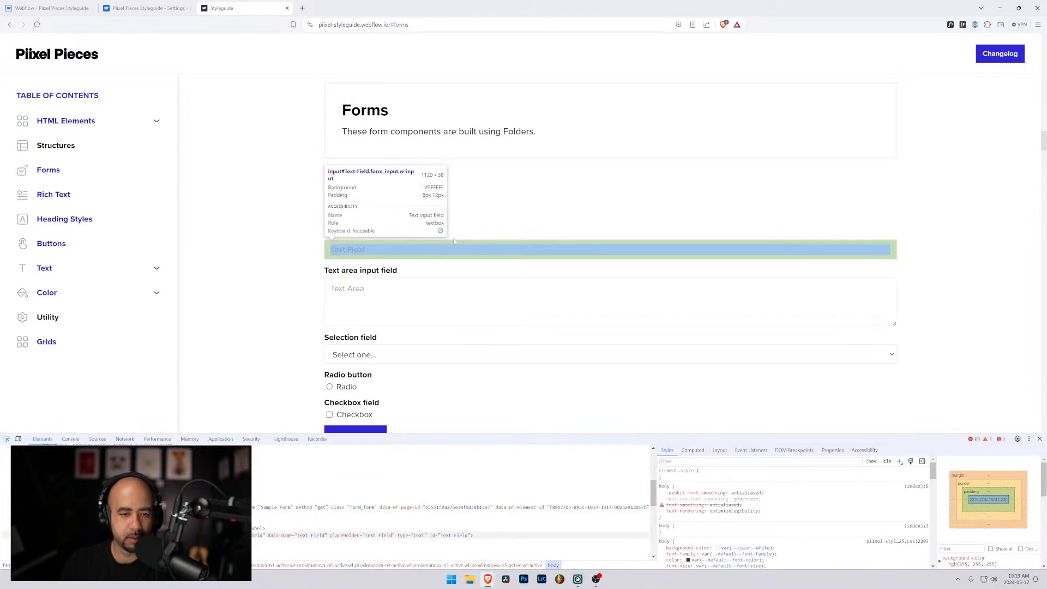
{"action": "left_click", "coordinate": [453, 241]}
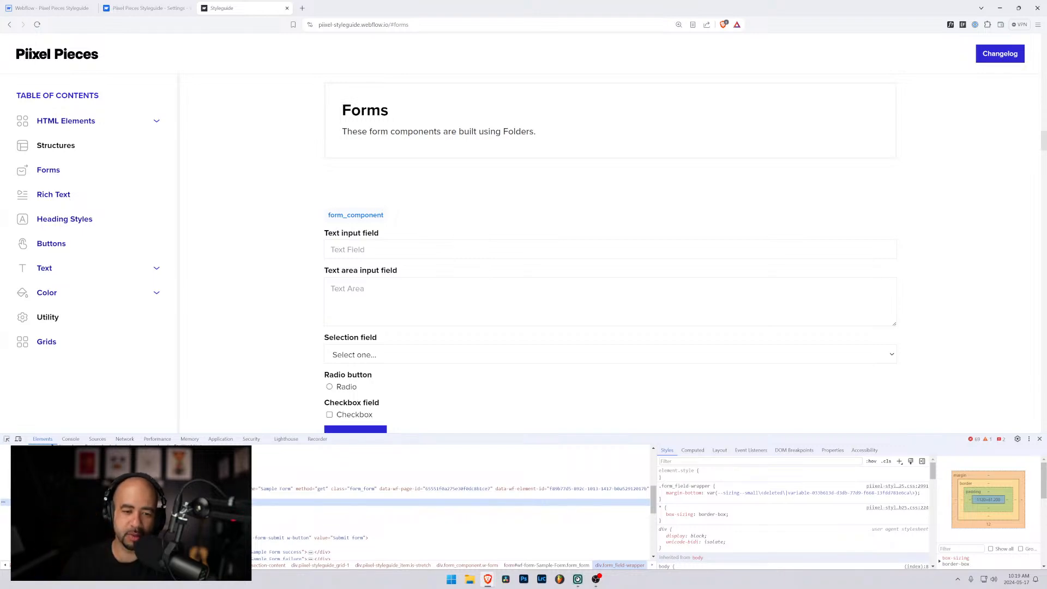
{"action": "key", "text": "ctrl+shift+Tab"}
{"action": "key", "text": "ctrl+shift+Tab"}
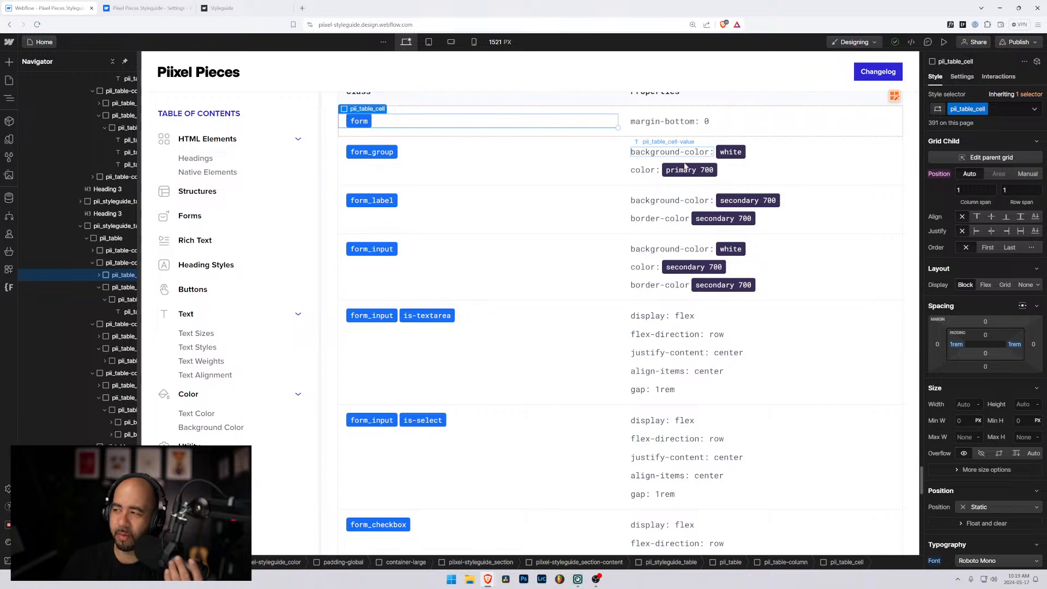
Select form_group's background-color text, and examine the styles of Form 1's First Name input and field wrapper in the Piixel Components 1 window.
{"action": "left_click", "coordinate": [671, 153]}
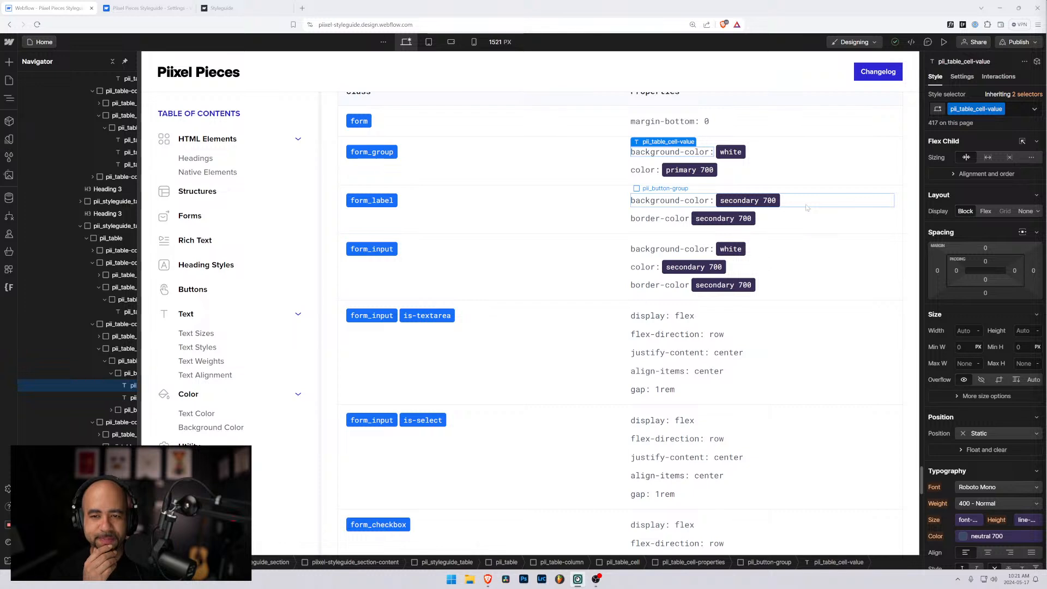
{"action": "double_click", "coordinate": [691, 156]}
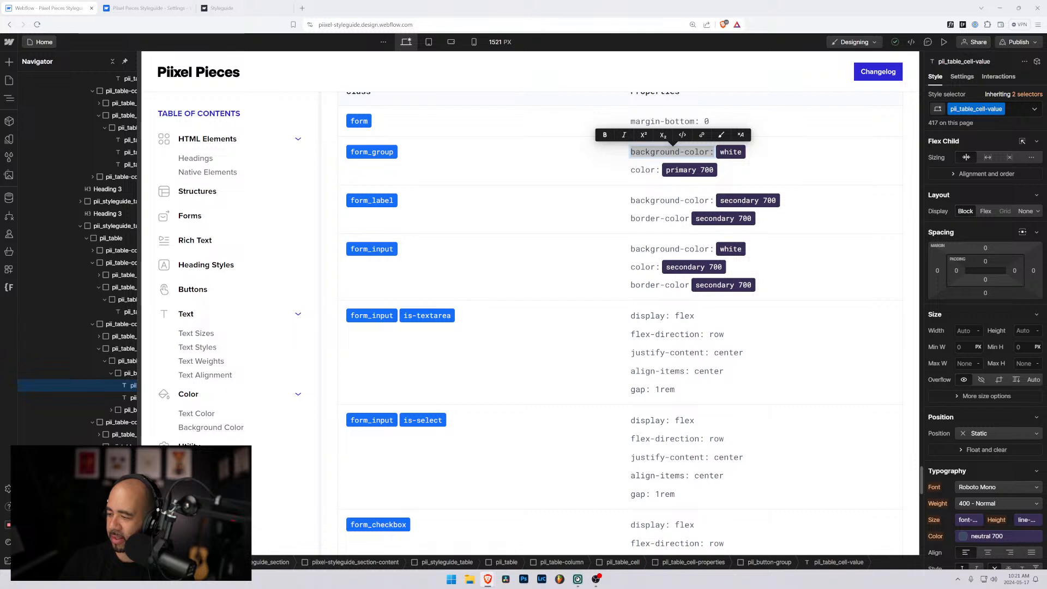
{"action": "key", "text": "alt+Tab"}
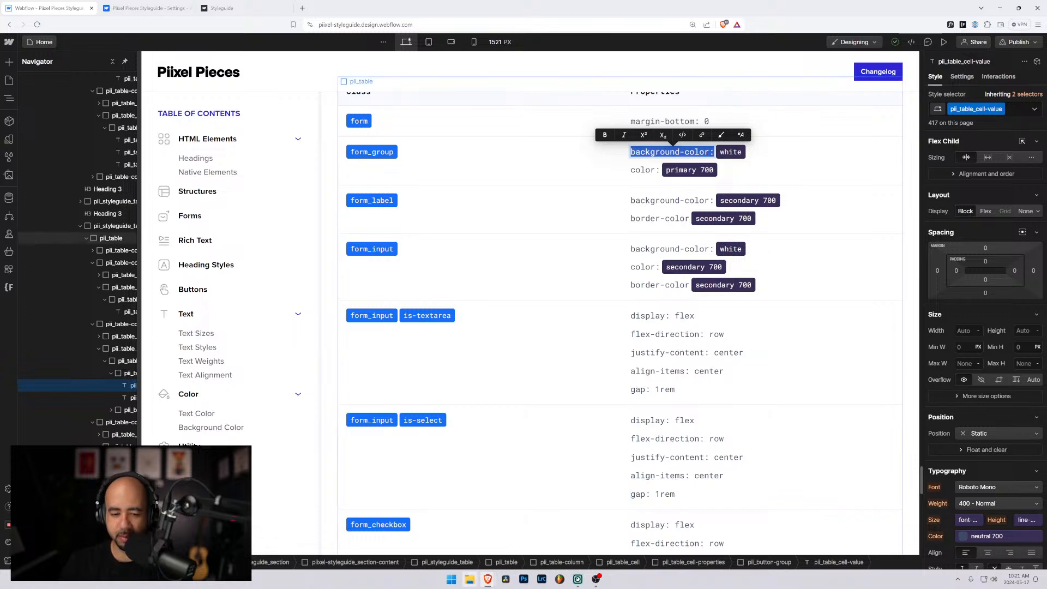
{"action": "mouse_move", "coordinate": [491, 579]}
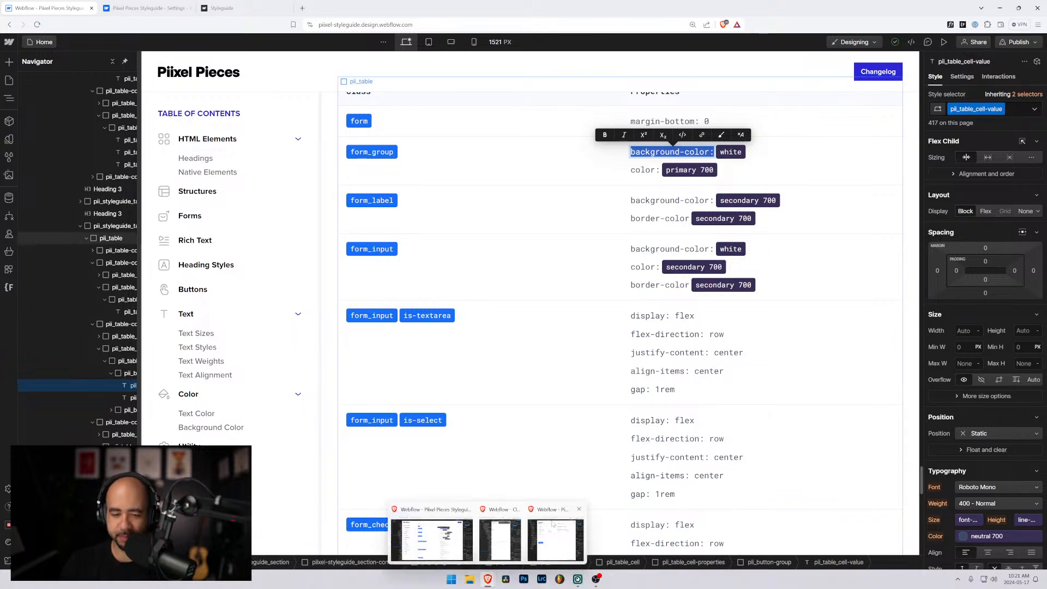
{"action": "left_click", "coordinate": [552, 524]}
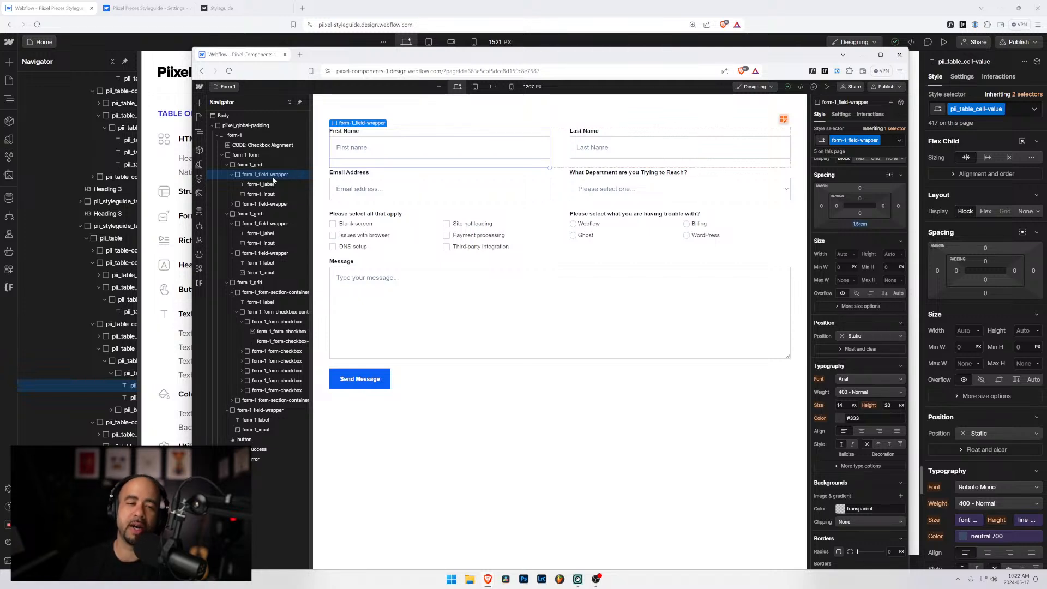
{"action": "left_click_drag", "start_coordinate": [401, 51], "coordinate": [422, 94]}
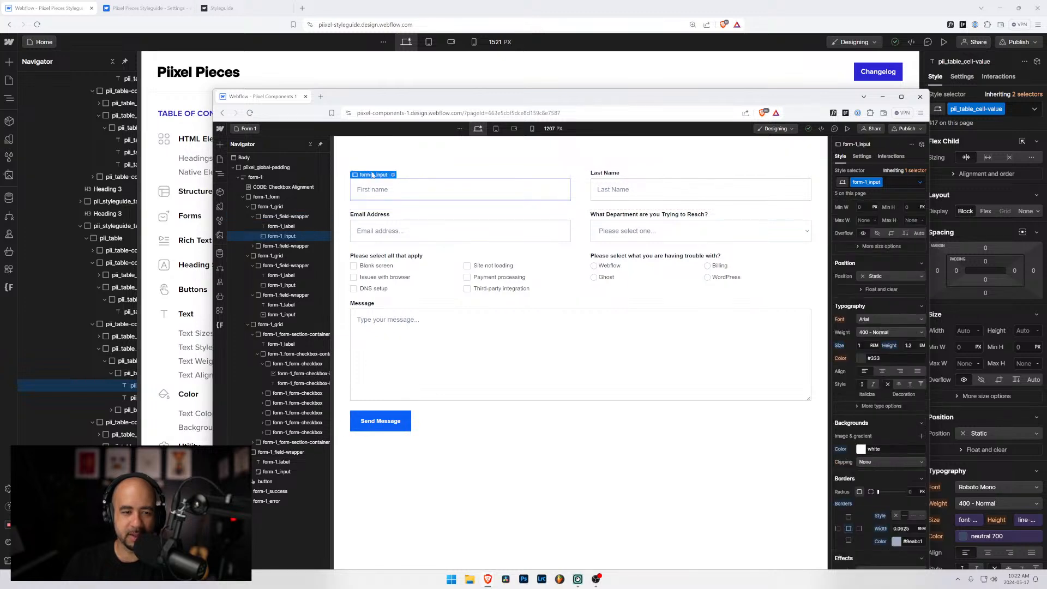
{"action": "left_click", "coordinate": [435, 181]}
{"action": "left_click", "coordinate": [290, 217]}
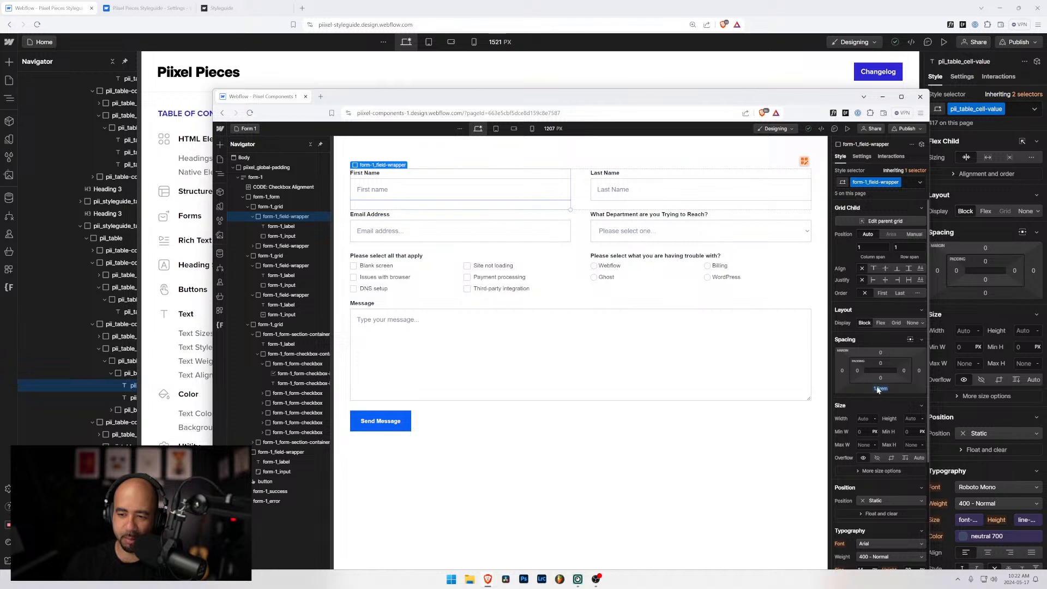
{"action": "scroll", "coordinate": [876, 389], "scroll_direction": "down", "scroll_amount": 6}
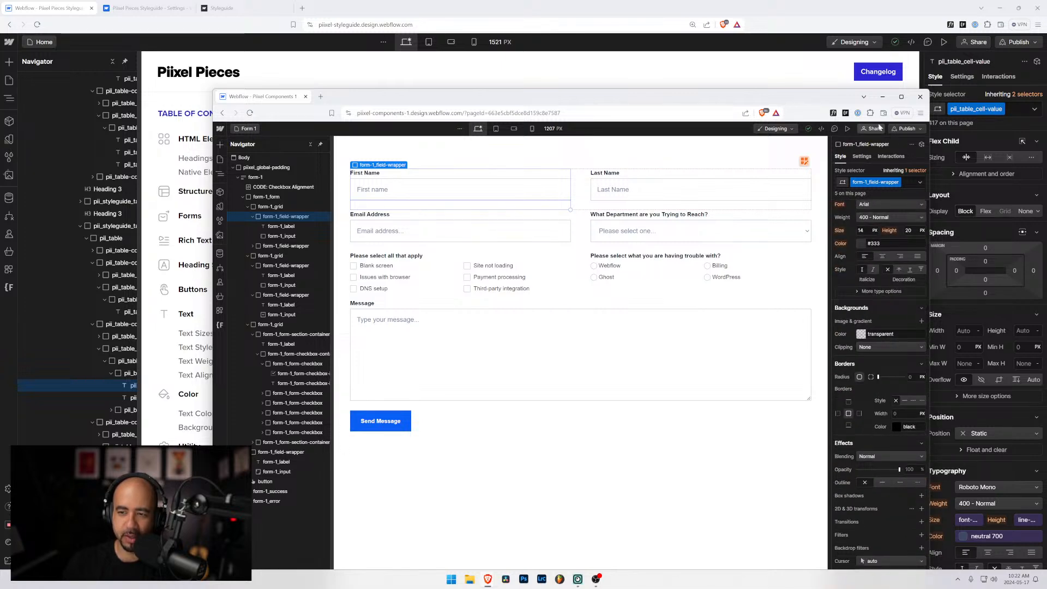
{"action": "left_click", "coordinate": [883, 98]}
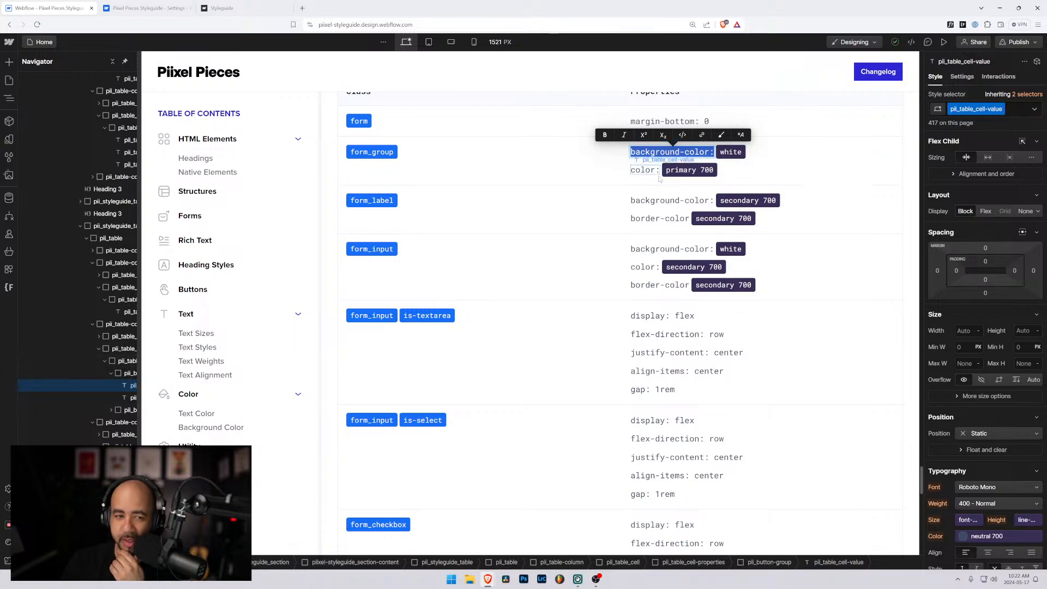
Examine the spacing and typography of Form 1's First Name label in the Piixel Components 1 window, and return to the style guide.
{"action": "scroll", "coordinate": [567, 206], "scroll_direction": "up", "scroll_amount": 2}
{"action": "scroll", "coordinate": [566, 205], "scroll_direction": "up", "scroll_amount": 2}
{"action": "scroll", "coordinate": [572, 240], "scroll_direction": "down", "scroll_amount": 2}
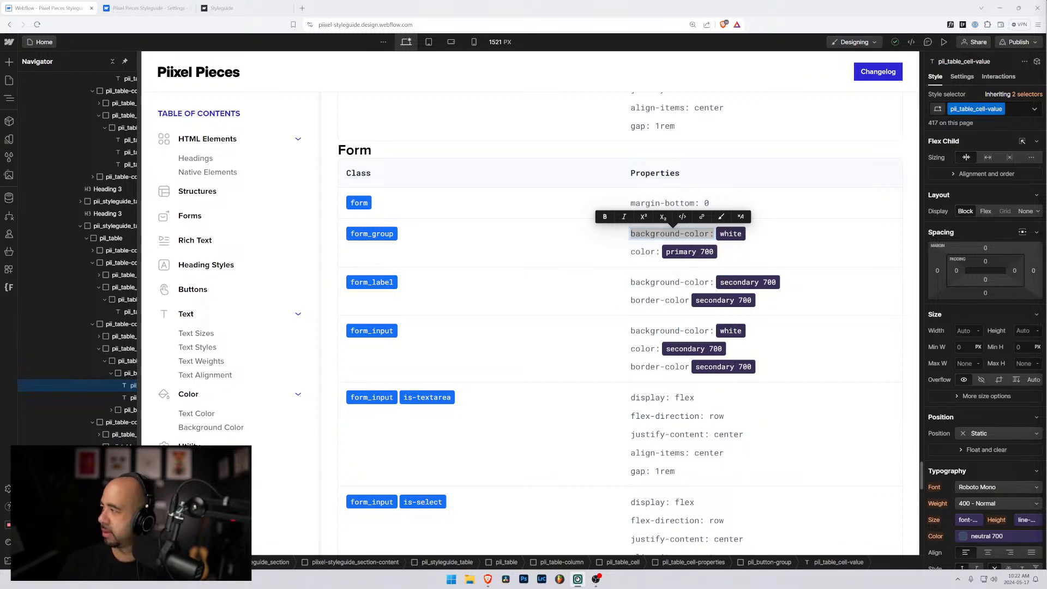
{"action": "mouse_move", "coordinate": [487, 579]}
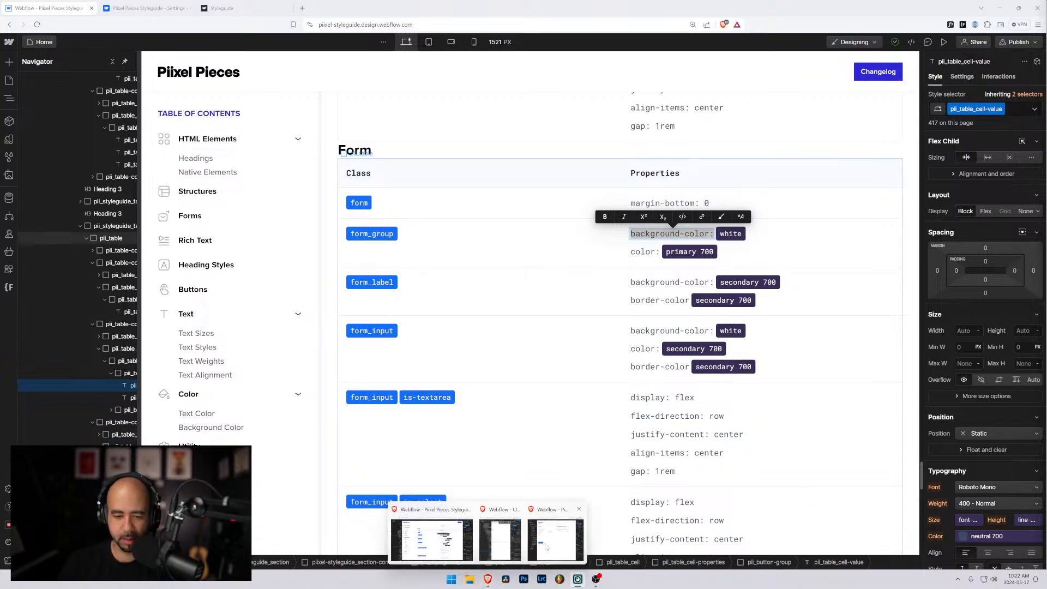
{"action": "left_click", "coordinate": [546, 547]}
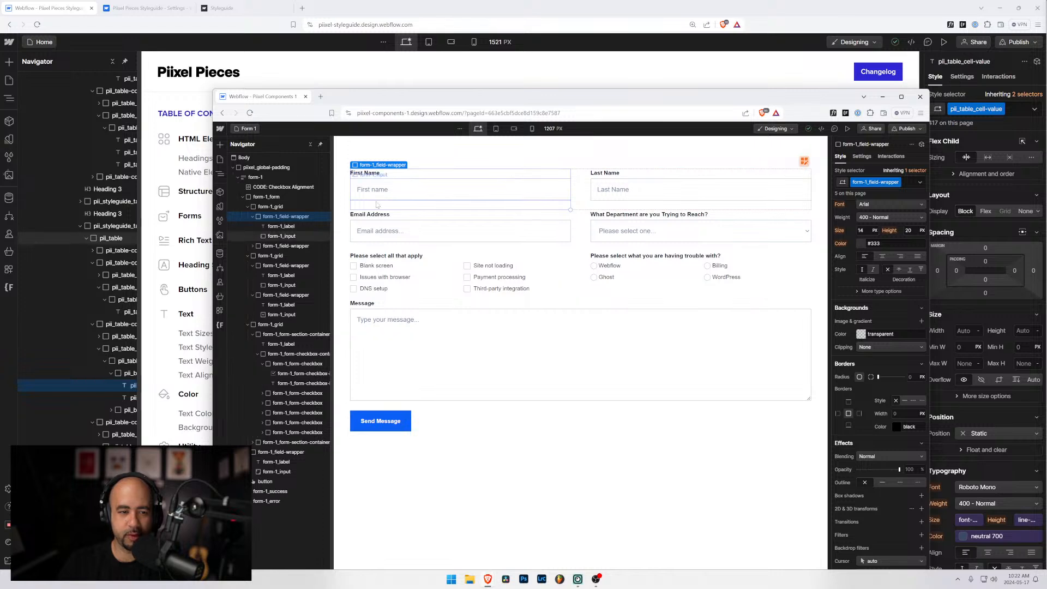
{"action": "left_click", "coordinate": [375, 175]}
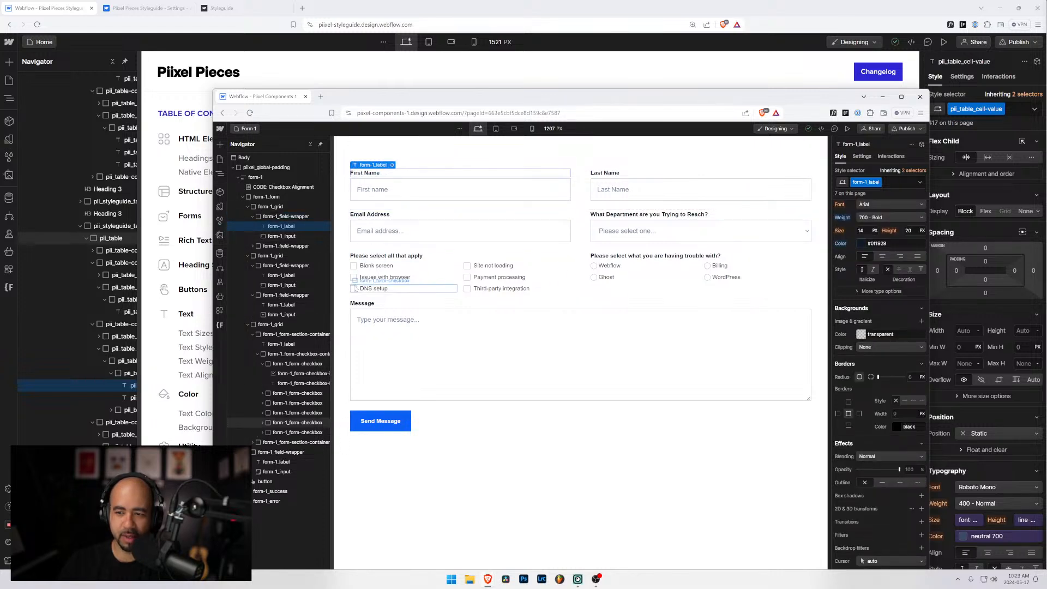
{"action": "scroll", "coordinate": [875, 323], "scroll_direction": "up", "scroll_amount": 3}
{"action": "scroll", "coordinate": [874, 322], "scroll_direction": "up", "scroll_amount": 2}
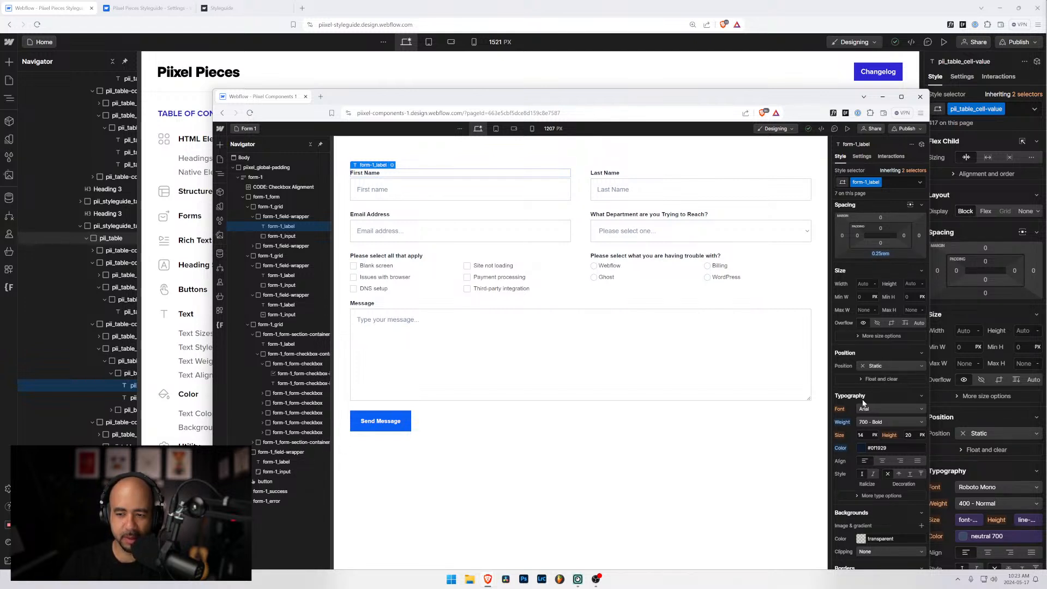
{"action": "left_click", "coordinate": [884, 98]}
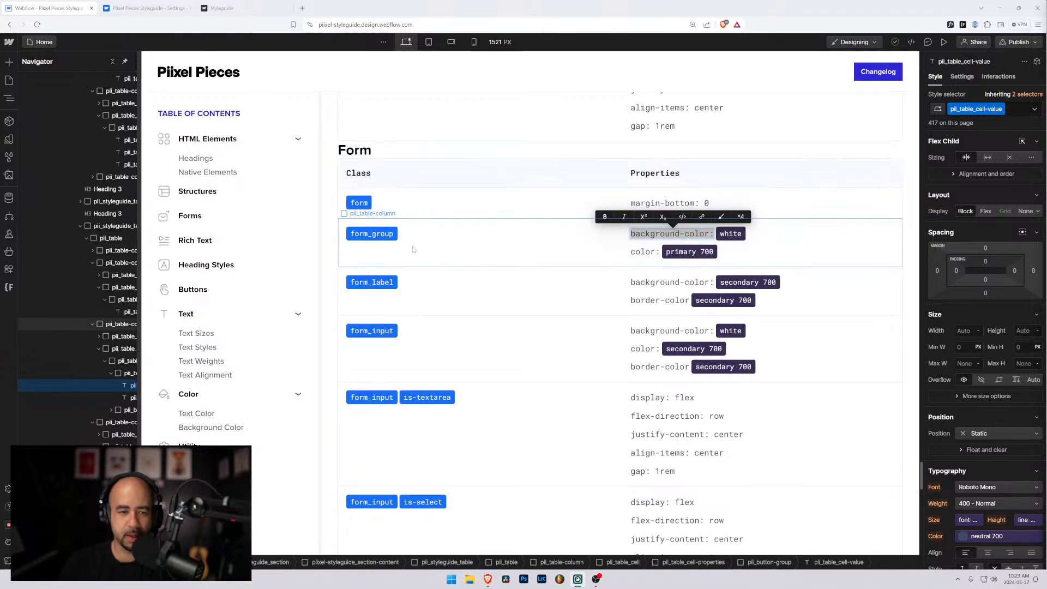
Copy the display: flex entry from the form_input is-textarea row into form_label's properties and move it to first place.
{"action": "left_click", "coordinate": [681, 401]}
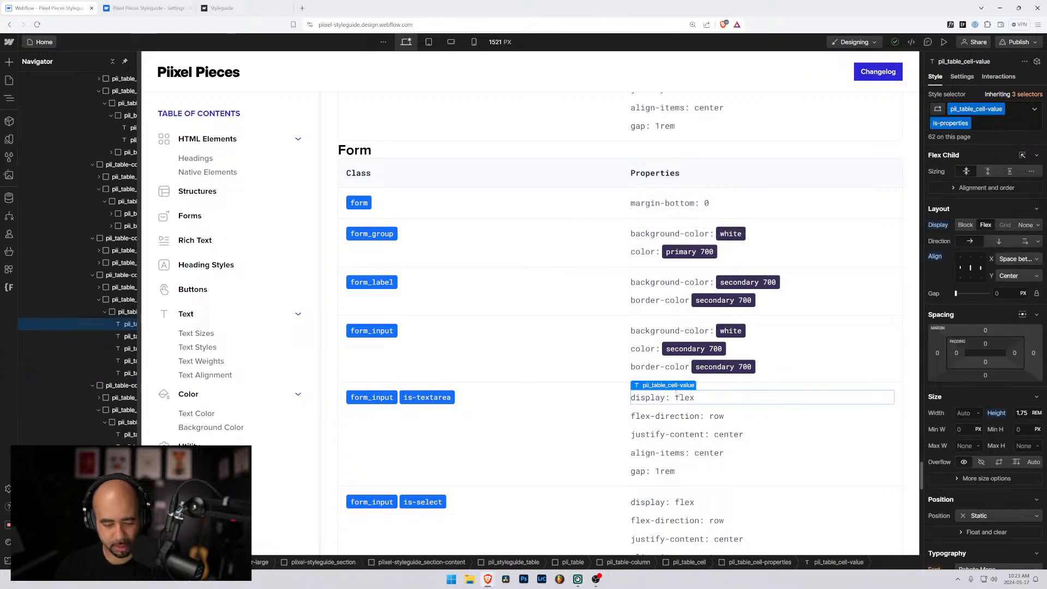
{"action": "left_click", "coordinate": [649, 281]}
{"action": "left_click", "coordinate": [130, 202]}
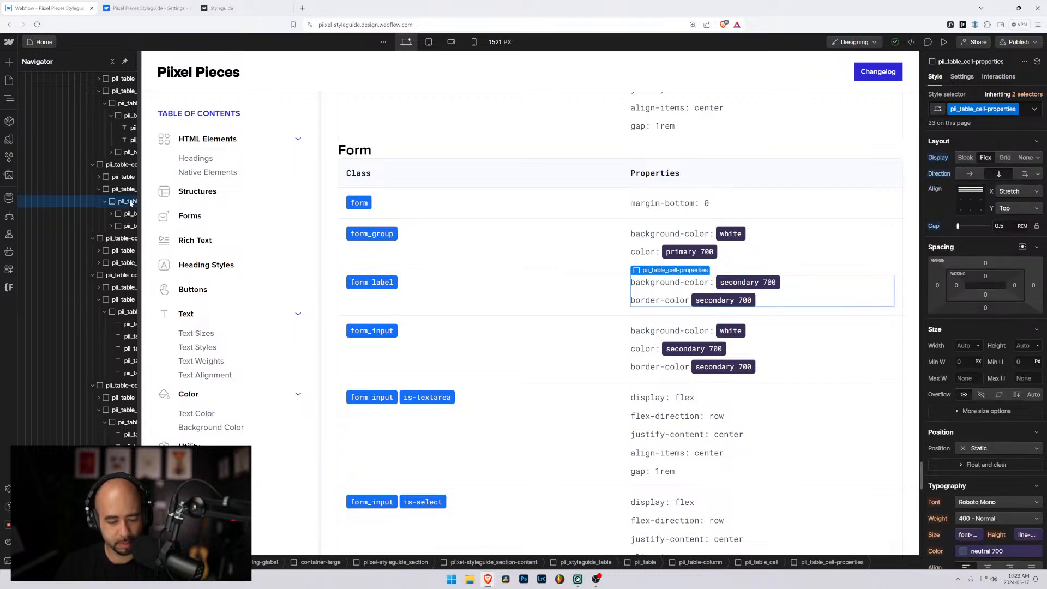
{"action": "key", "text": "ctrl+v"}
{"action": "left_click", "coordinate": [660, 320]}
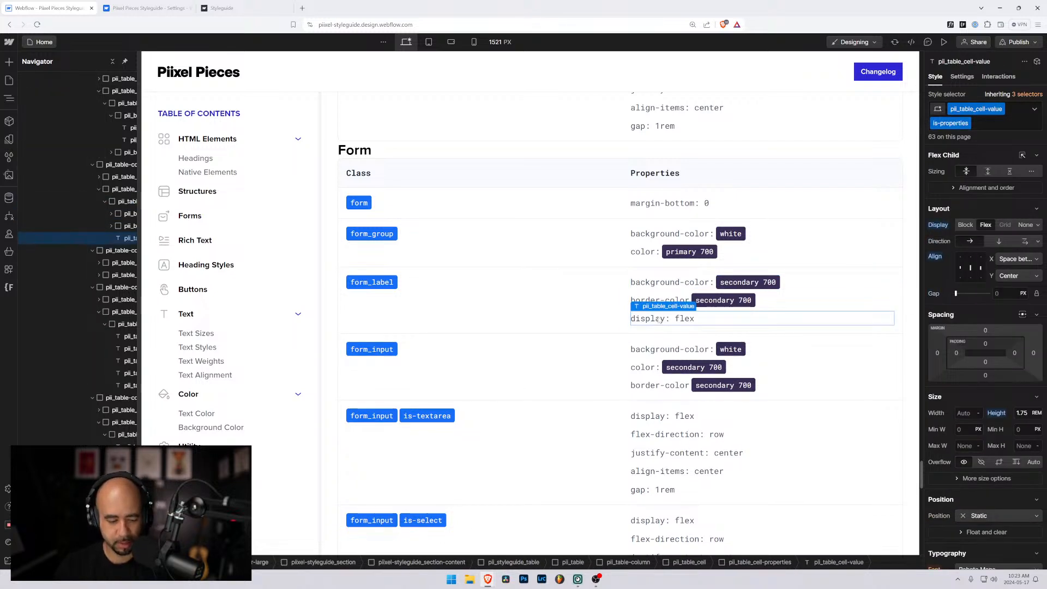
{"action": "key", "text": "ctrl+Up"}
{"action": "key", "text": "ctrl+Up"}
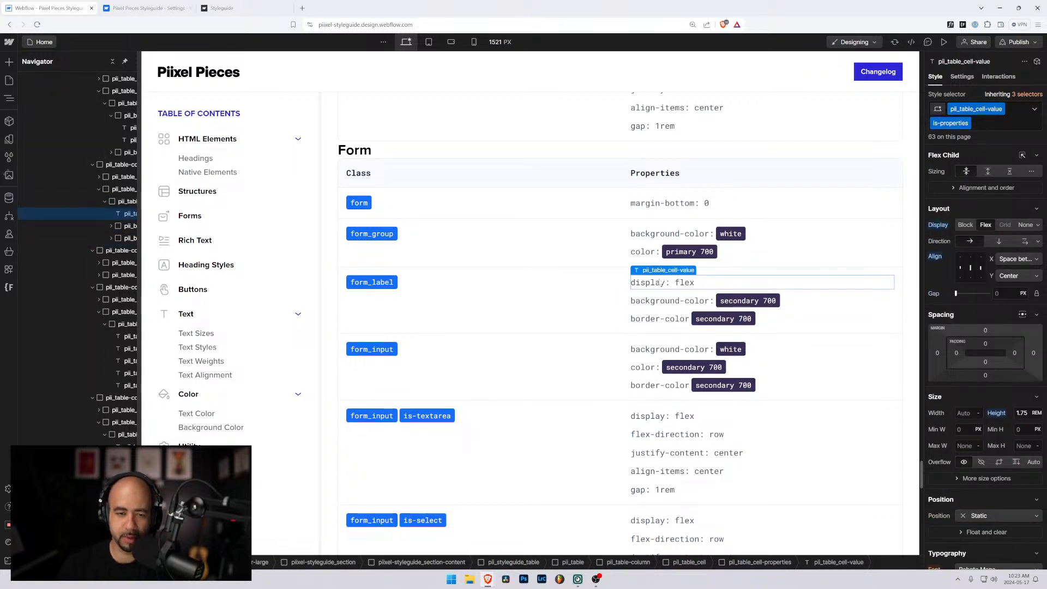
Rename the property in form_label's copied display: flex entry to font-weight.
{"action": "double_click", "coordinate": [660, 282]}
{"action": "left_click_drag", "start_coordinate": [670, 283], "coordinate": [632, 283]}
{"action": "type", "text": "font-we"}
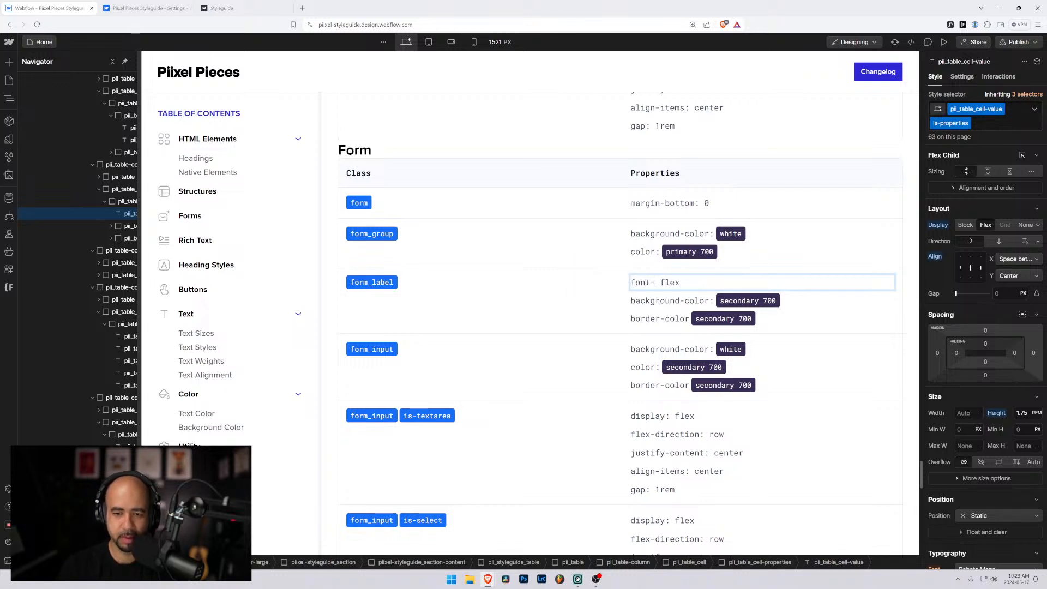
{"action": "type", "text": "ight:"}
{"action": "key", "text": "BackSpace"}
{"action": "key", "text": "BackSpace"}
{"action": "key", "text": "BackSpace"}
{"action": "key", "text": "BackSpace"}
{"action": "key", "text": "BackSpace"}
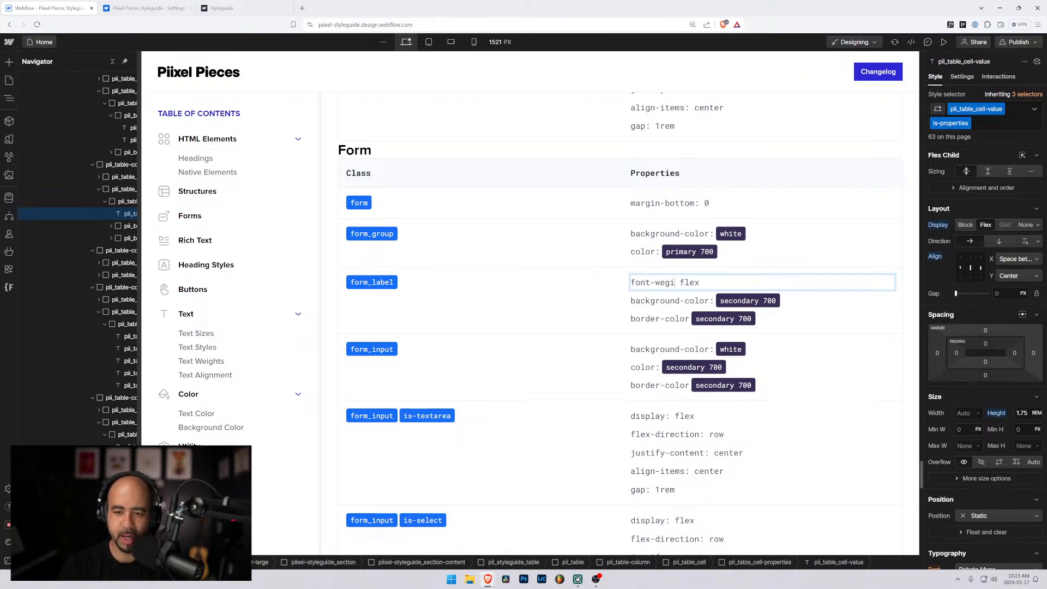
{"action": "type", "text": "ight"}
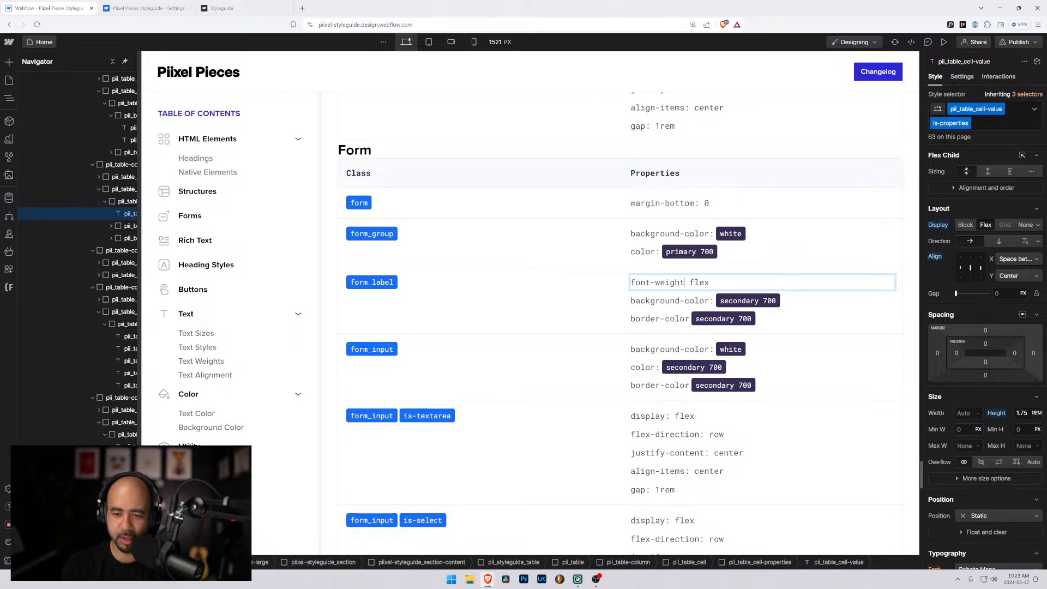
{"action": "type", "text": "?"}
{"action": "key", "text": "BackSpace"}
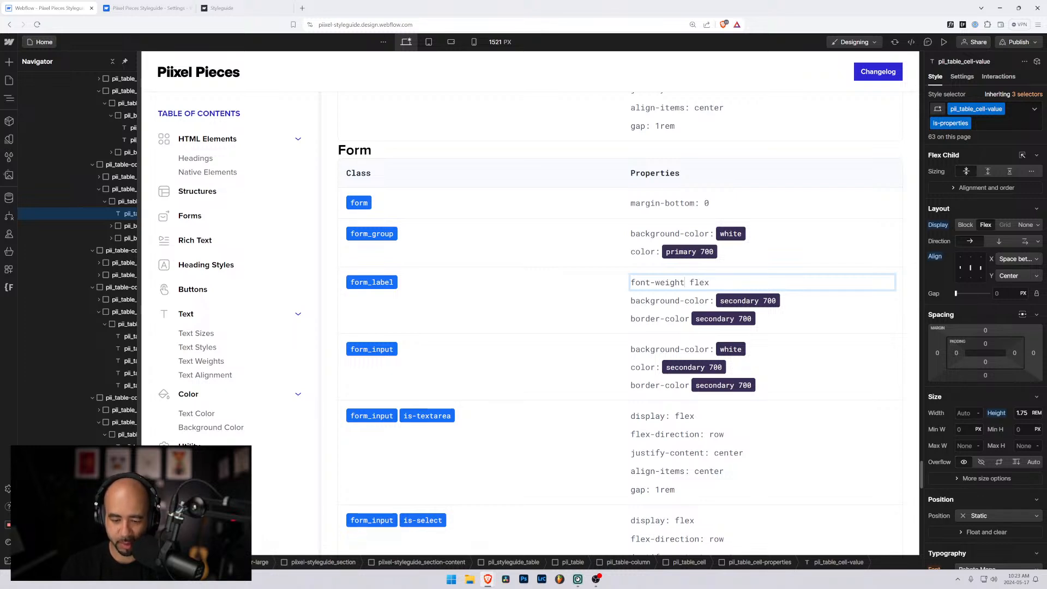
{"action": "type", "text": "t"}
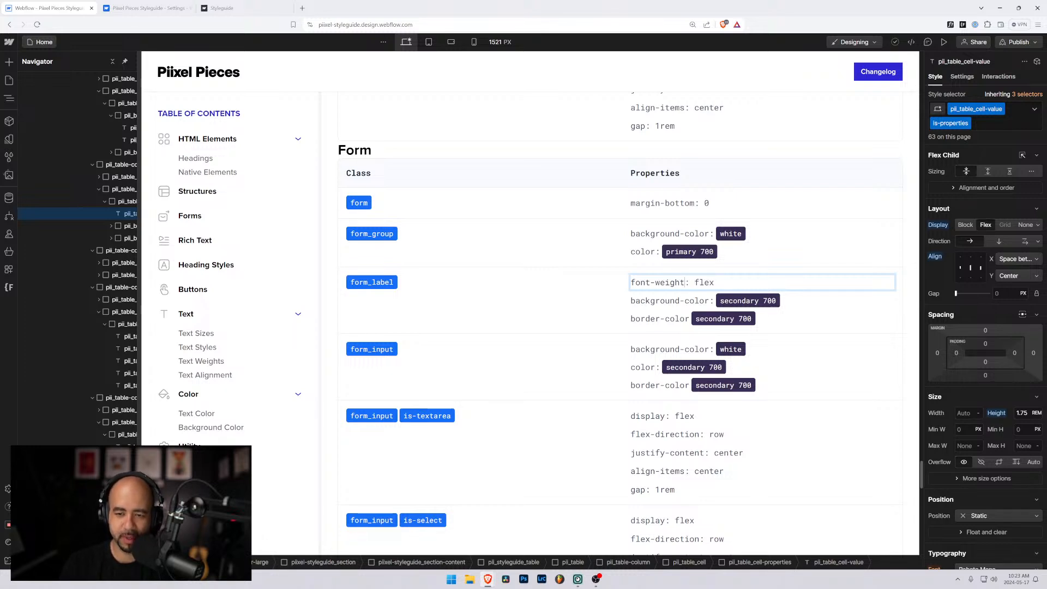
Set the value of form_label's font-weight property to 700.
{"action": "key", "text": "Right"}
{"action": "key", "text": "ctrl+shift+Right"}
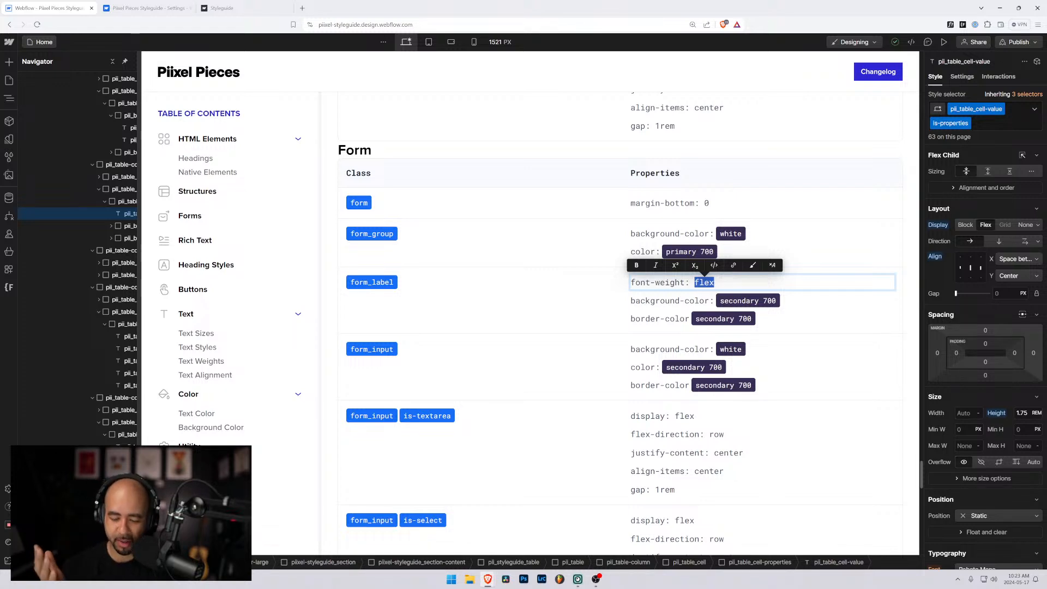
{"action": "key", "text": "BackSpace"}
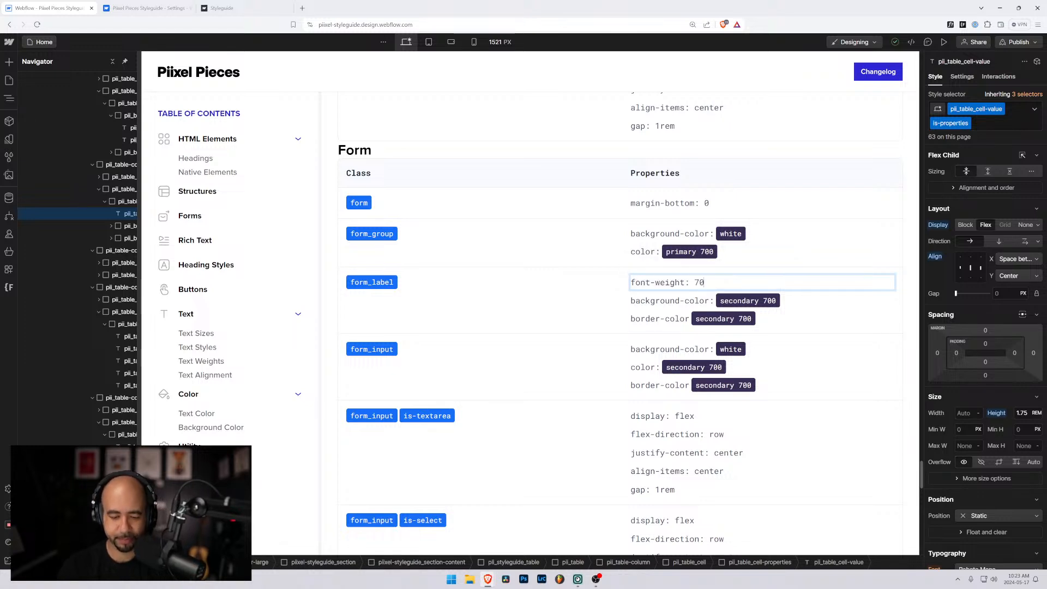
{"action": "left_click", "coordinate": [660, 305]}
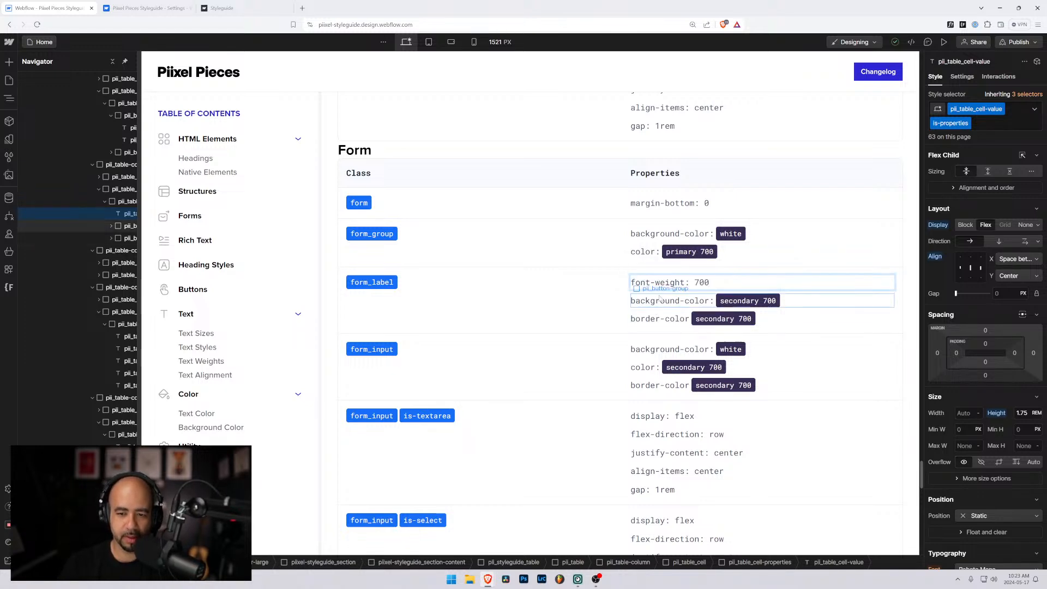
Duplicate form_label's font-weight: 700 entry, and check the First Name label's styles in the Piixel Components 1 window.
{"action": "left_click", "coordinate": [662, 283]}
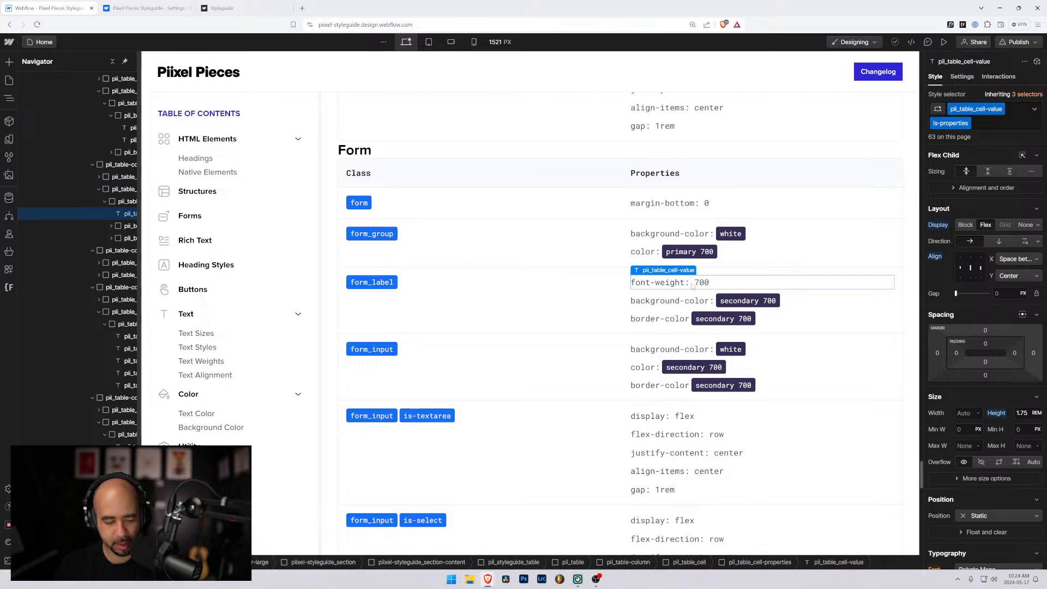
{"action": "key", "text": "ctrl+d"}
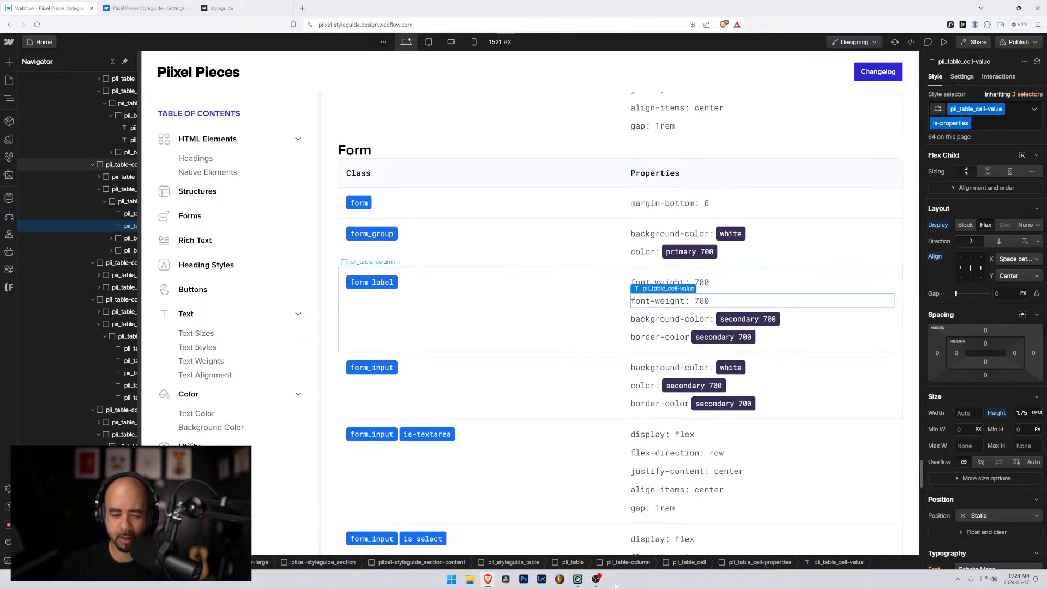
{"action": "mouse_move", "coordinate": [494, 583]}
{"action": "left_click", "coordinate": [562, 531]}
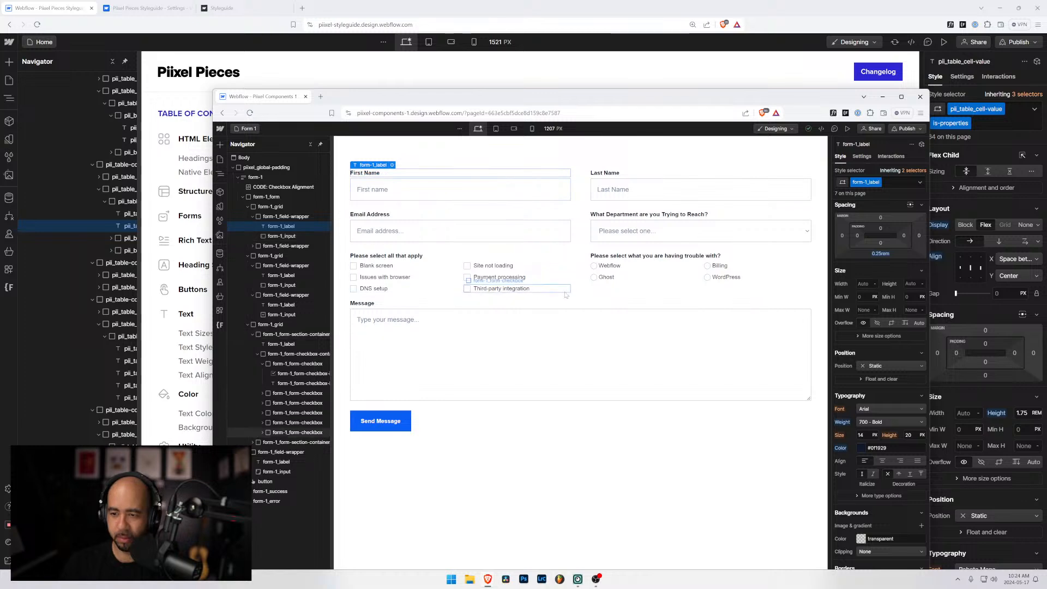
{"action": "left_click", "coordinate": [883, 96]}
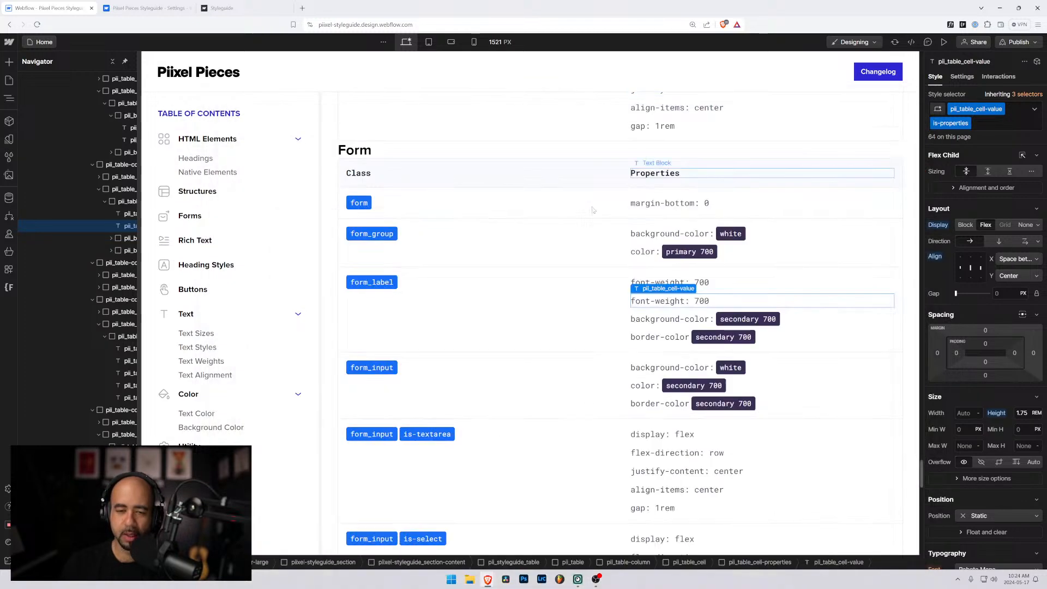
Rename form_label's background-color property to color and set its variable tag to neutral 900.
{"action": "left_click", "coordinate": [662, 321]}
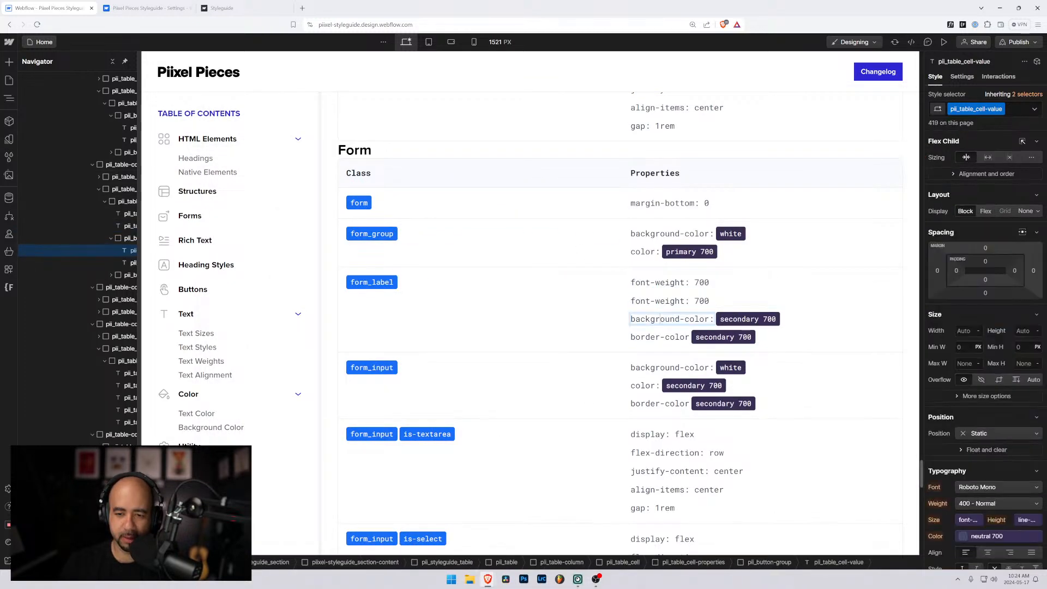
{"action": "left_click_drag", "start_coordinate": [685, 320], "coordinate": [630, 321]}
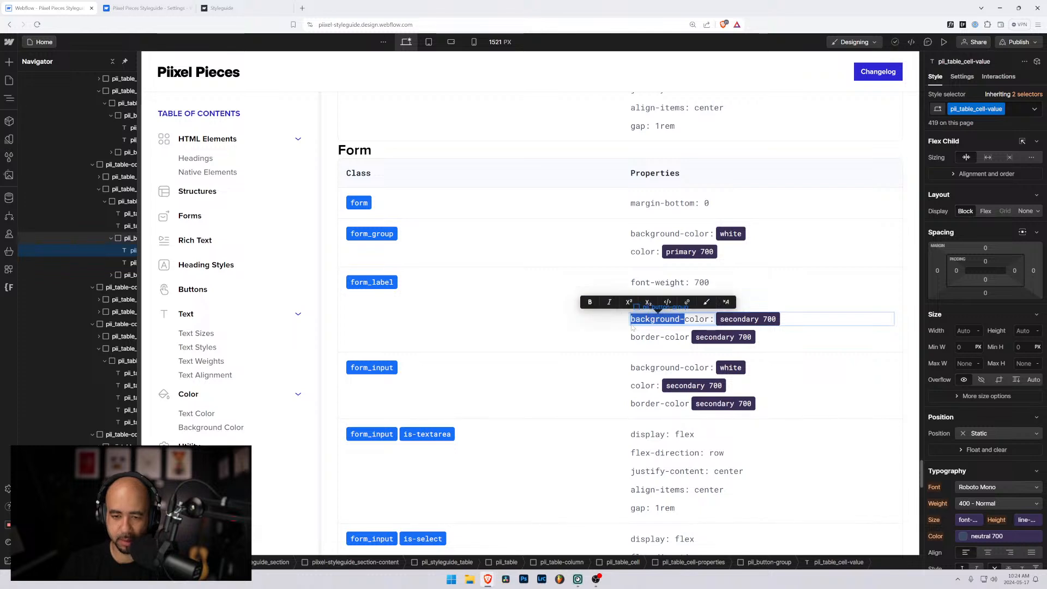
{"action": "key", "text": "BackSpace"}
{"action": "left_click", "coordinate": [688, 320]}
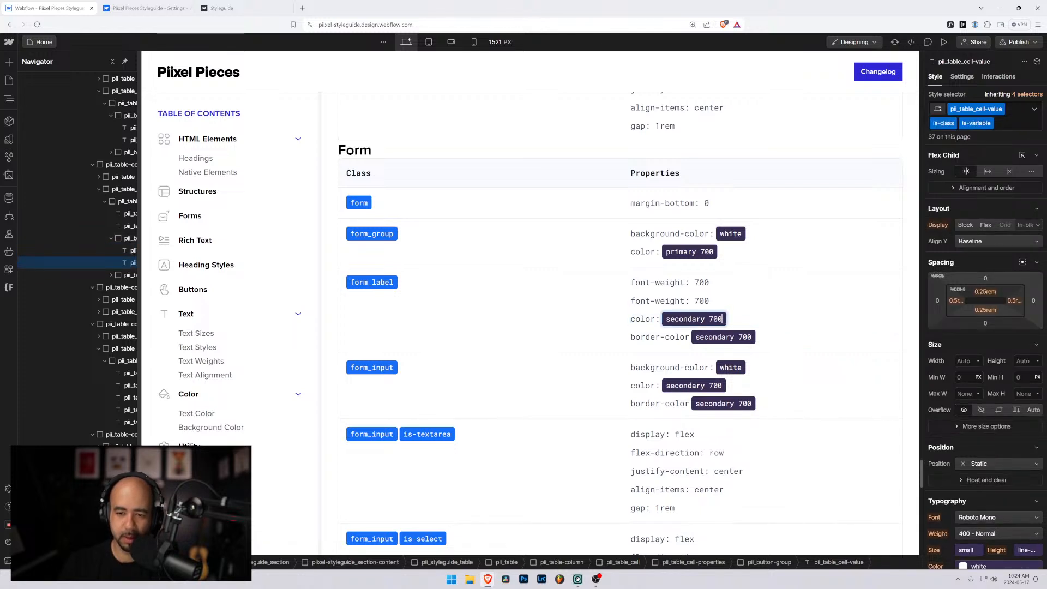
{"action": "key", "text": "ctrl+a"}
{"action": "type", "text": "neutra"}
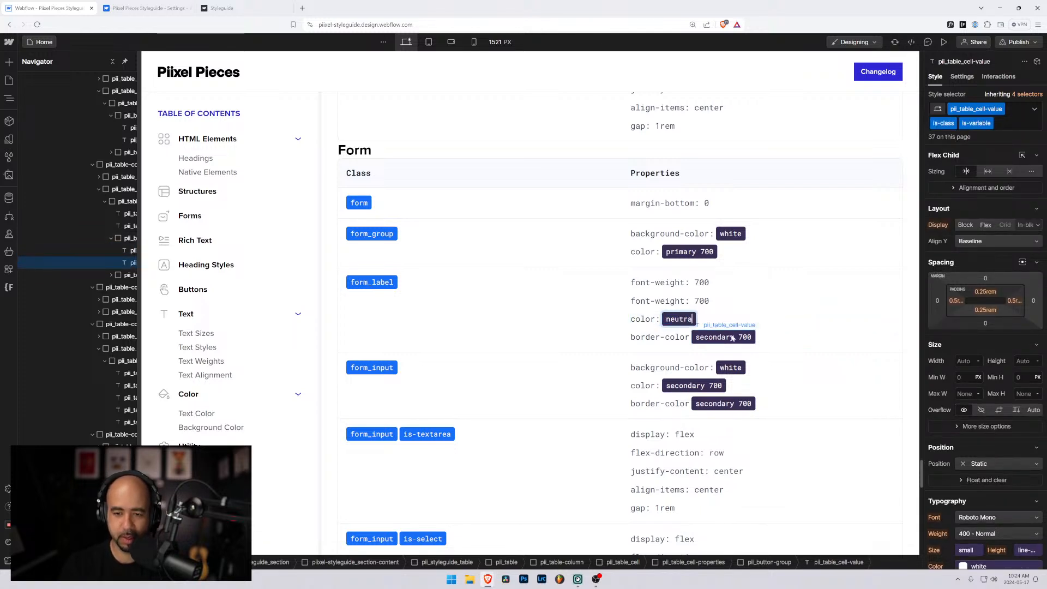
{"action": "type", "text": "l"}
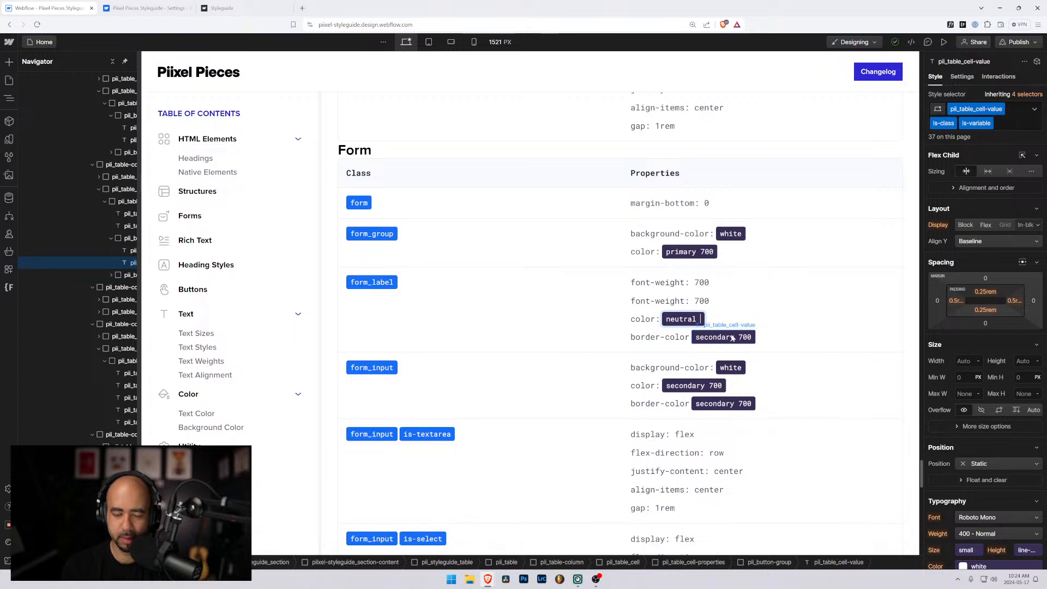
{"action": "type", "text": " 900"}
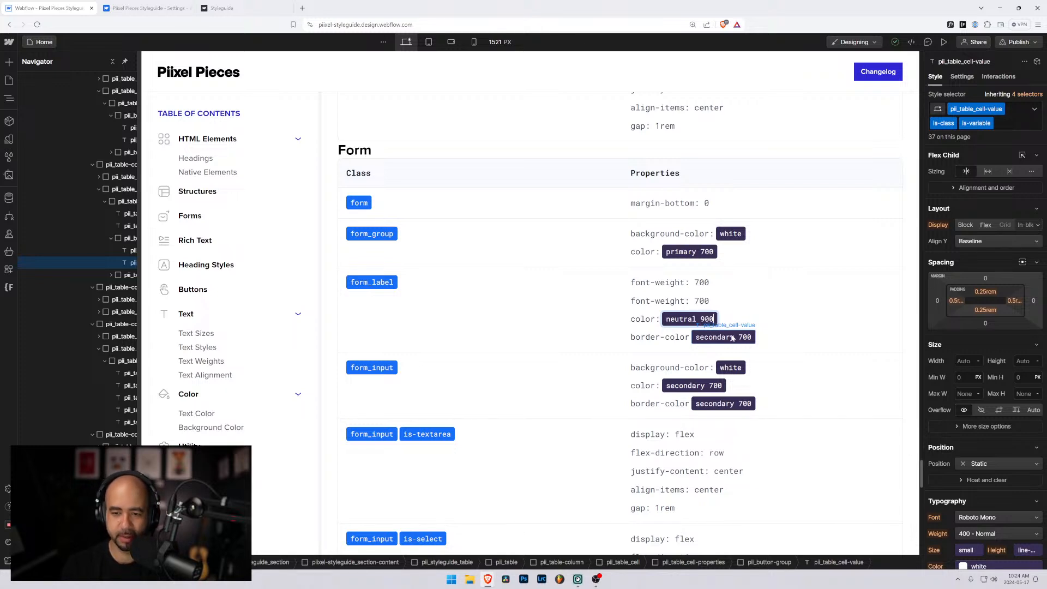
Delete the border-color entry and the duplicate font-weight entry from form_label's properties.
{"action": "left_click", "coordinate": [693, 337]}
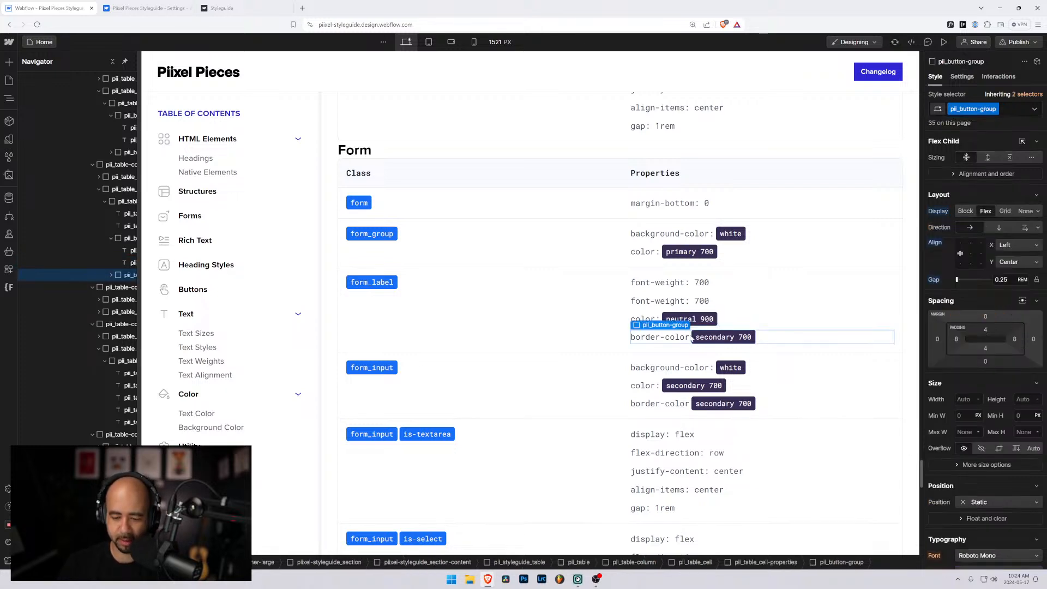
{"action": "key", "text": "Delete"}
{"action": "left_click", "coordinate": [693, 302]}
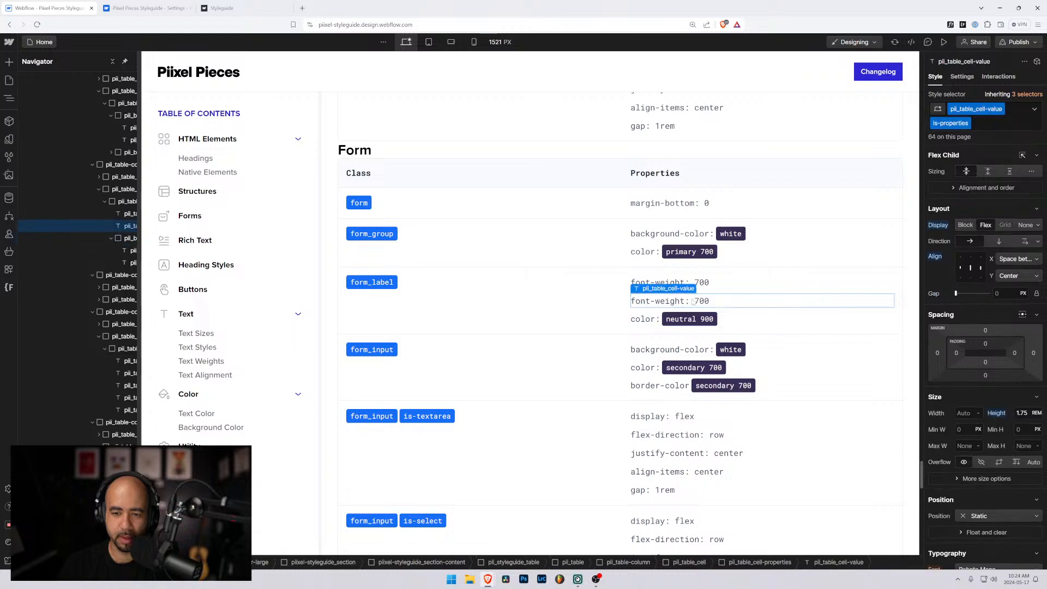
{"action": "key", "text": "Delete"}
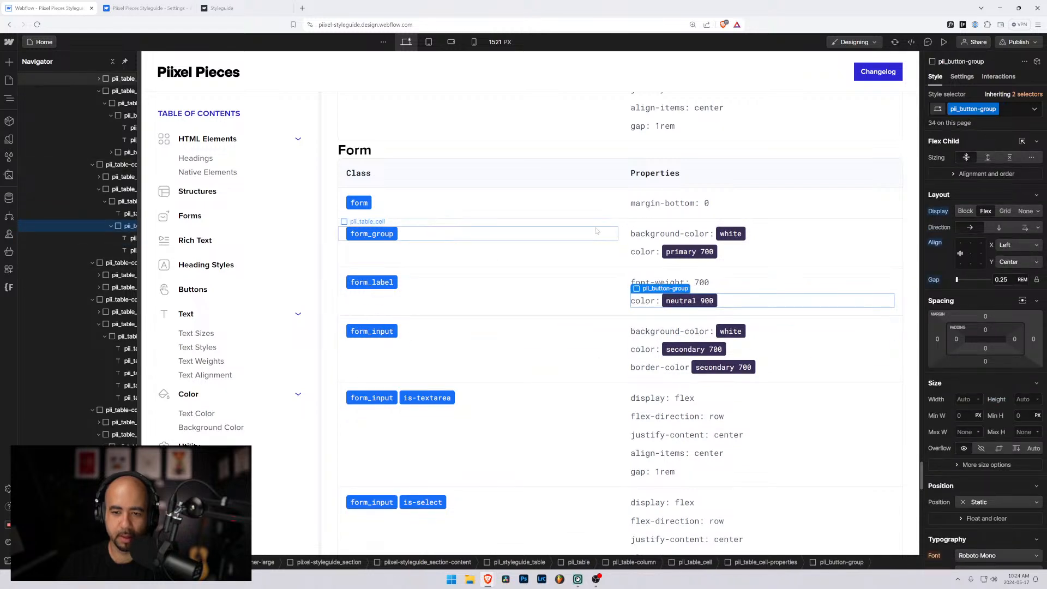
Delete form_group's background-color and color entries along with the emptied properties cell.
{"action": "left_click", "coordinate": [714, 238]}
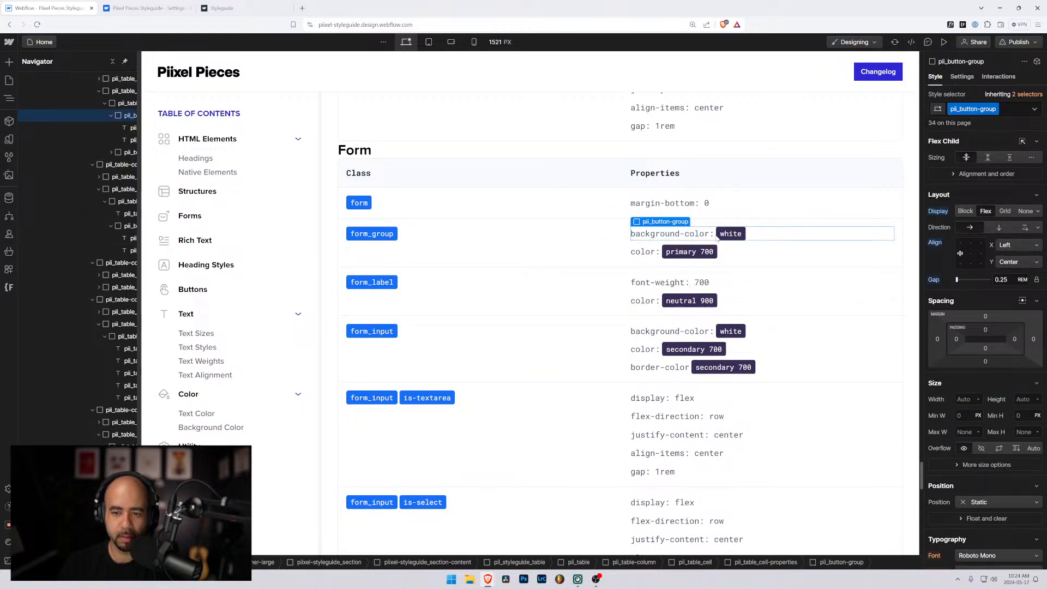
{"action": "key", "text": "Delete"}
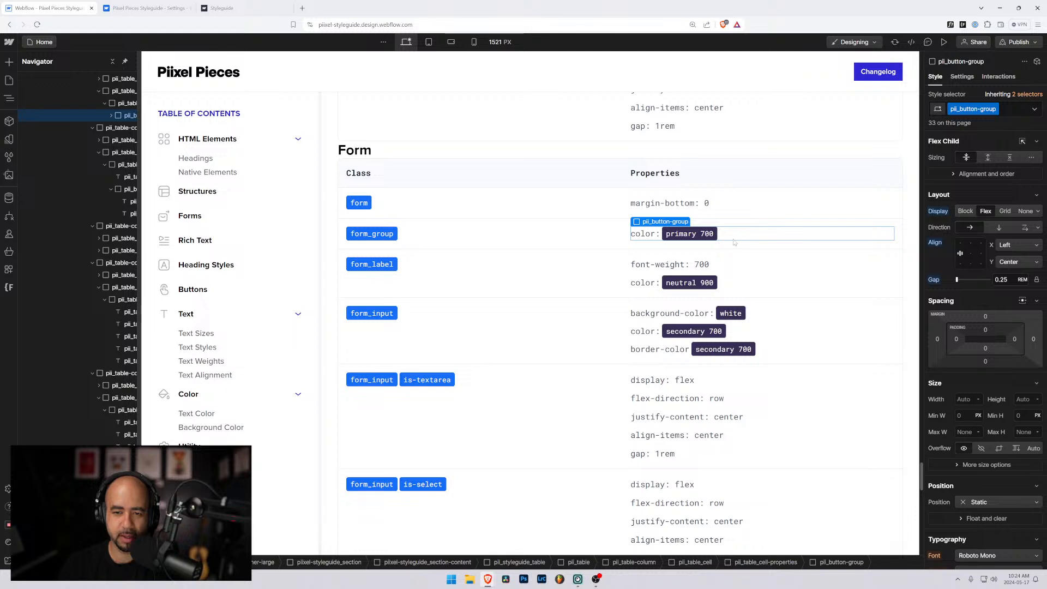
{"action": "key", "text": "Delete"}
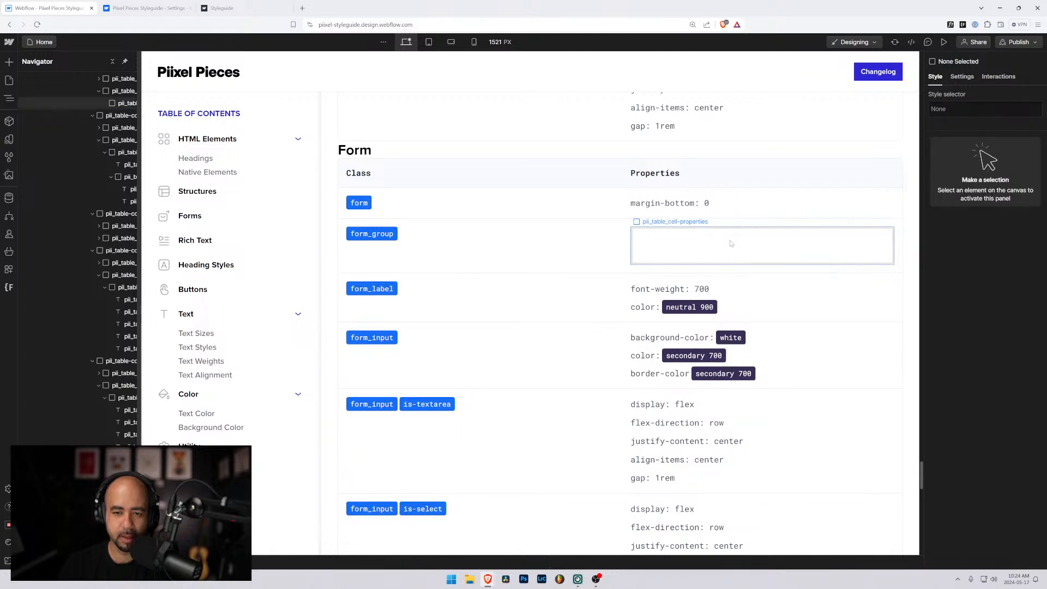
{"action": "left_click", "coordinate": [733, 243]}
{"action": "key", "text": "Delete"}
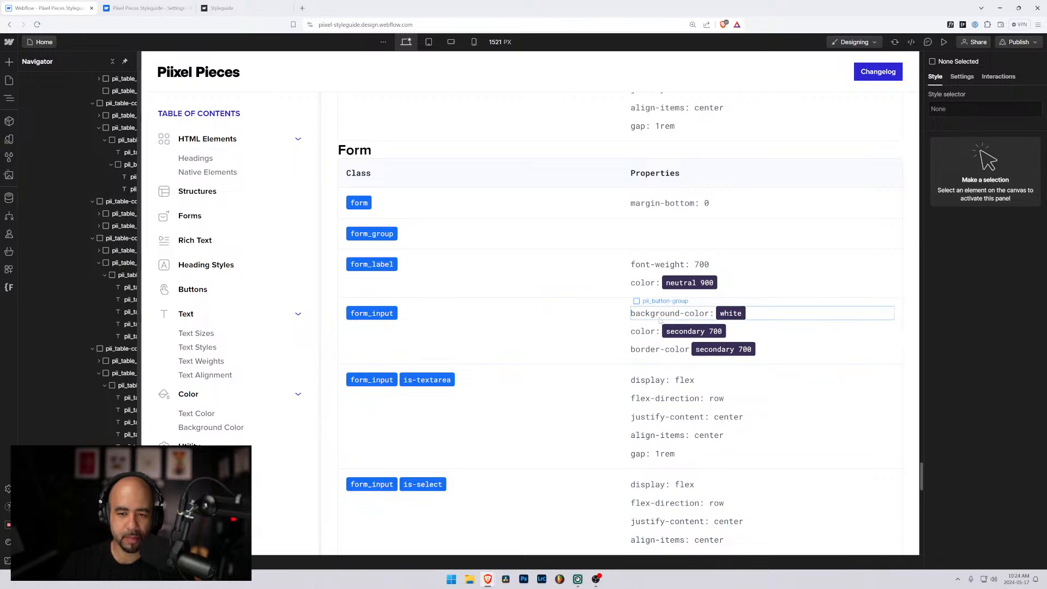
Switch to the Piixel Components 1 window and examine the typography, background and border styles of Form 1's Email Address input.
{"action": "mouse_move", "coordinate": [488, 580]}
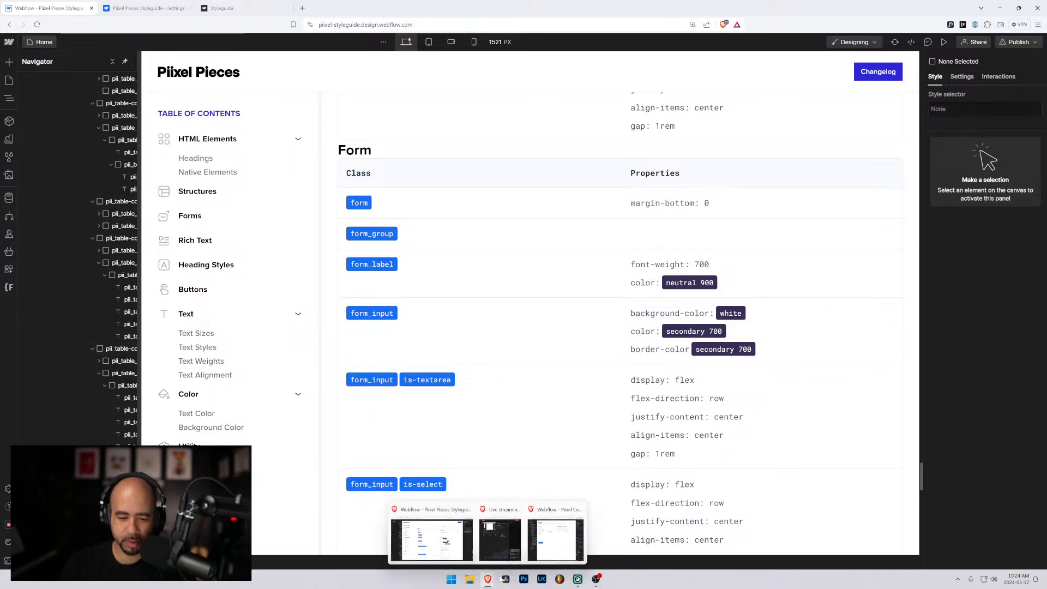
{"action": "left_click", "coordinate": [556, 538]}
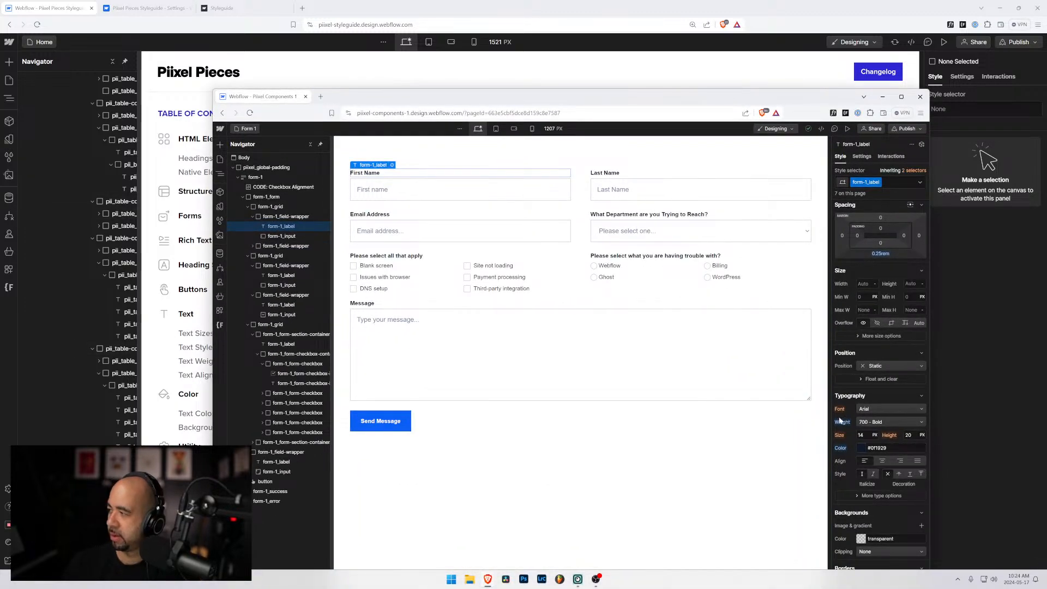
{"action": "left_click", "coordinate": [436, 232]}
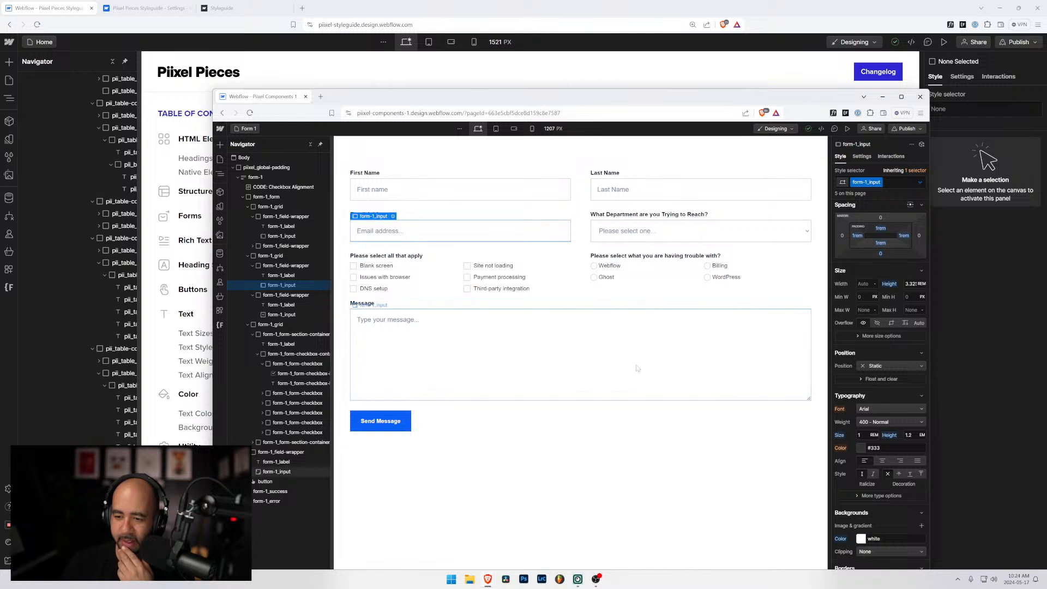
{"action": "scroll", "coordinate": [863, 430], "scroll_direction": "down", "scroll_amount": 3}
{"action": "scroll", "coordinate": [863, 431], "scroll_direction": "down", "scroll_amount": 1}
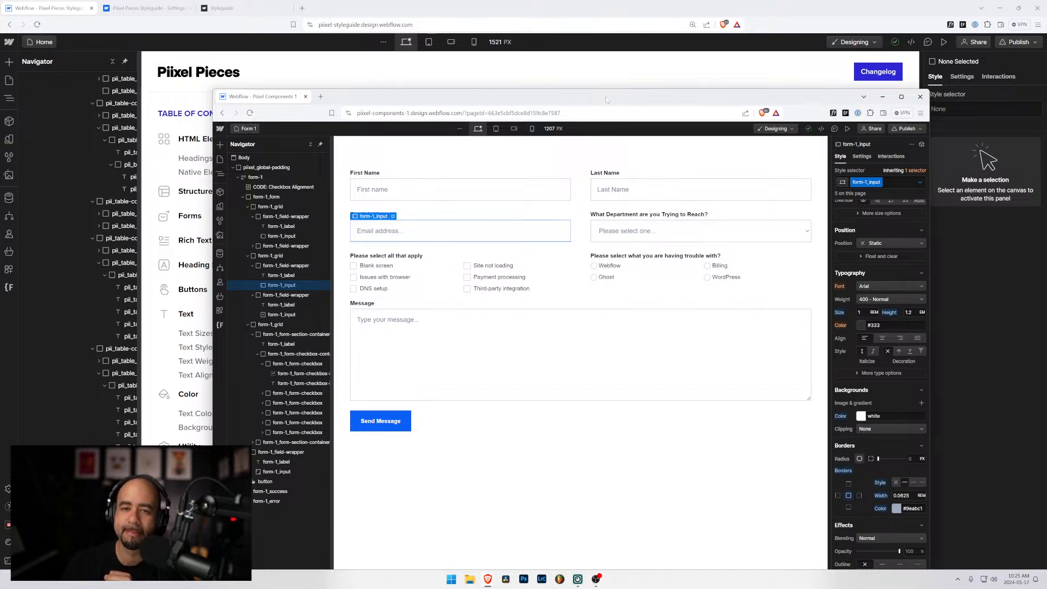
{"action": "left_click_drag", "start_coordinate": [606, 98], "coordinate": [563, 64]}
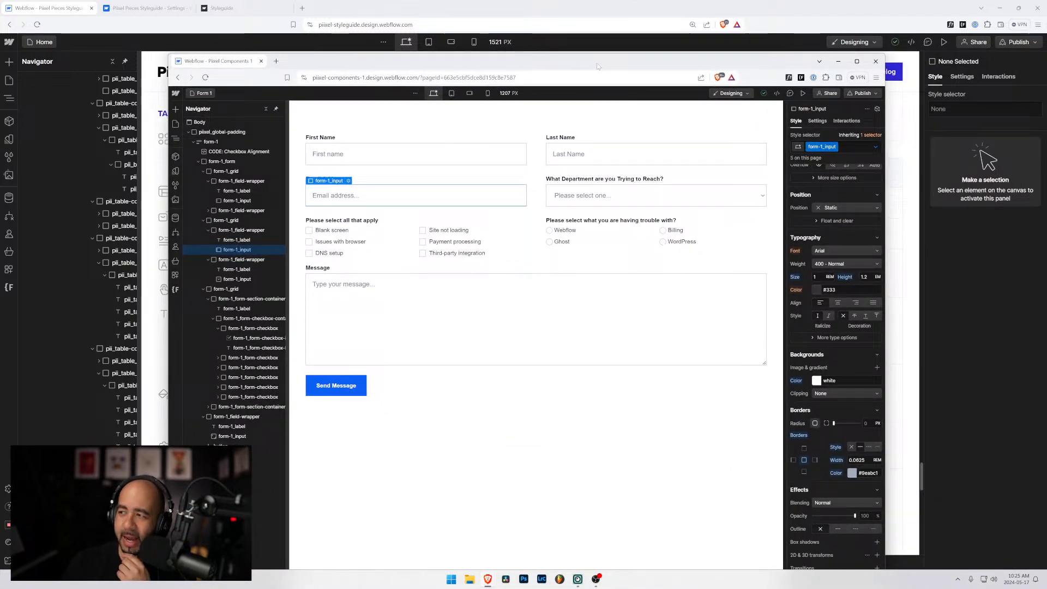
Compare the styles of Form 1's First Name input and department select field, and move the window off the style guide.
{"action": "left_click", "coordinate": [474, 152]}
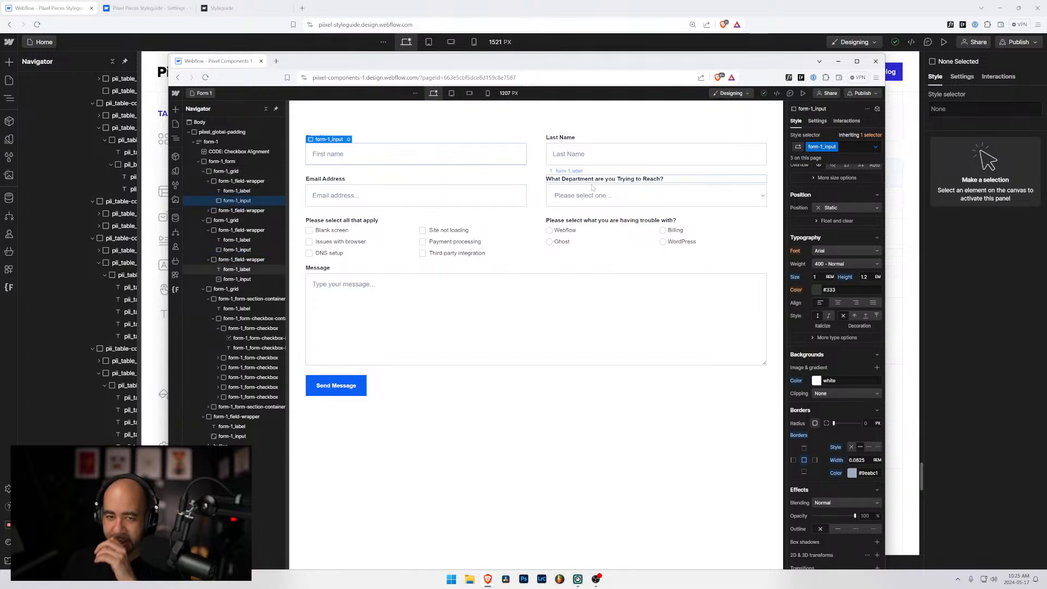
{"action": "left_click", "coordinate": [627, 199]}
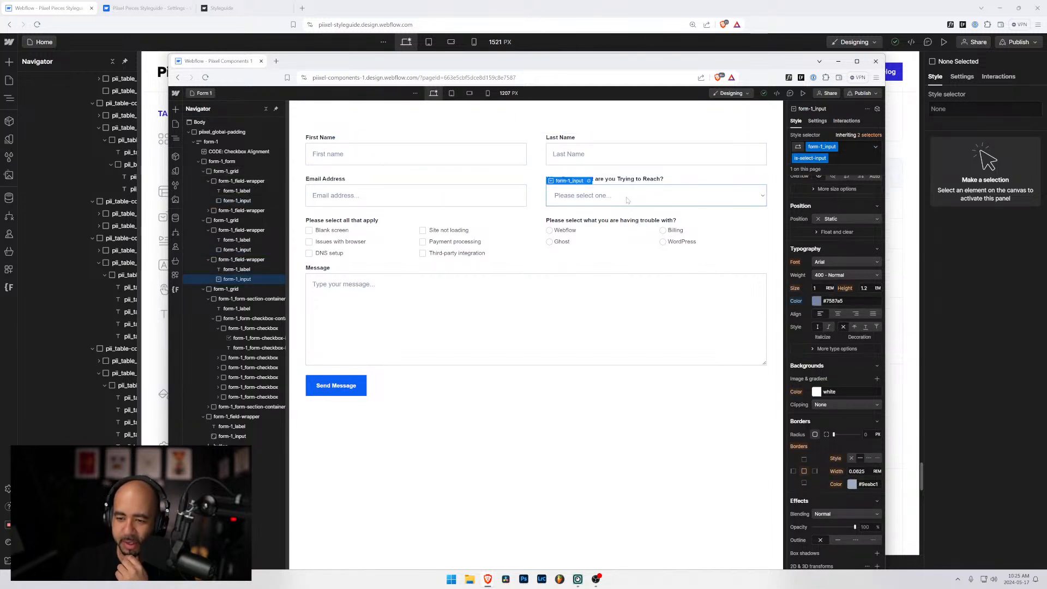
{"action": "scroll", "coordinate": [831, 332], "scroll_direction": "up", "scroll_amount": 3}
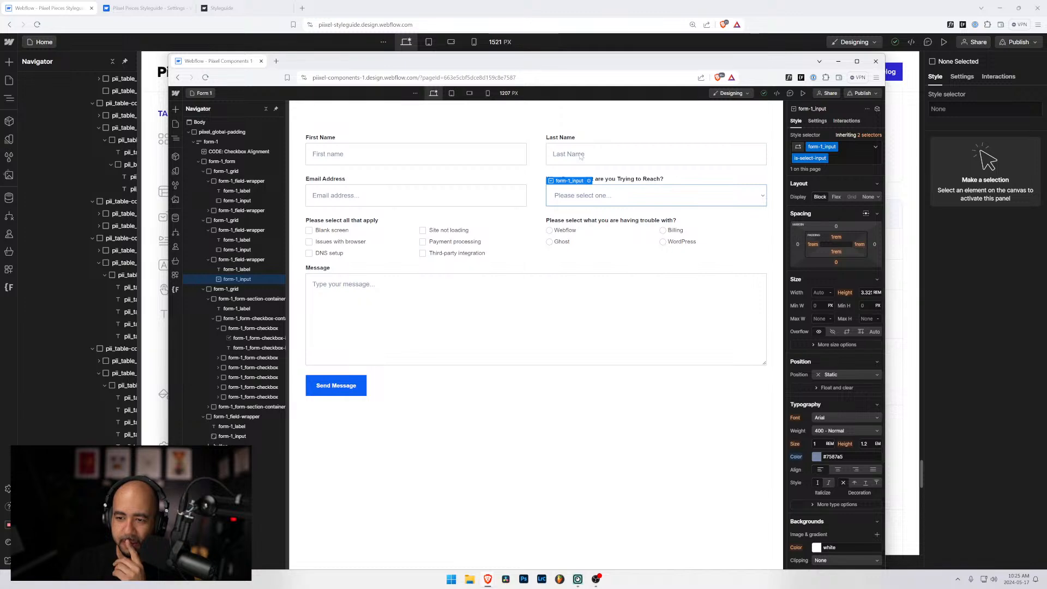
{"action": "left_click", "coordinate": [478, 155]}
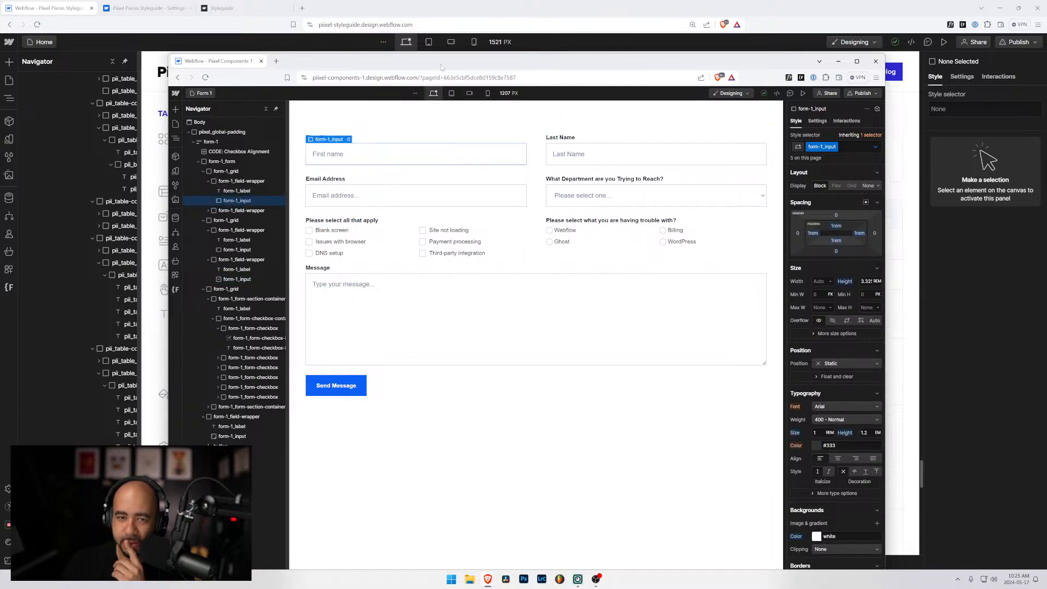
{"action": "left_click_drag", "start_coordinate": [436, 64], "coordinate": [1046, 95]}
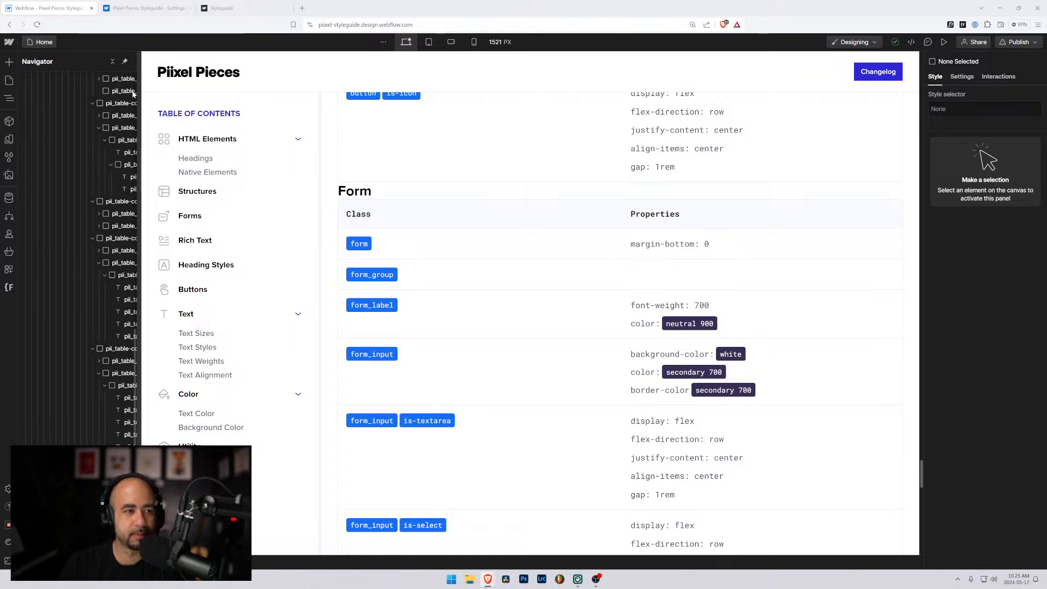
Add a size variable named "input height" with a value of 3rem to the 02. Layout variable group.
{"action": "left_click", "coordinate": [9, 139]}
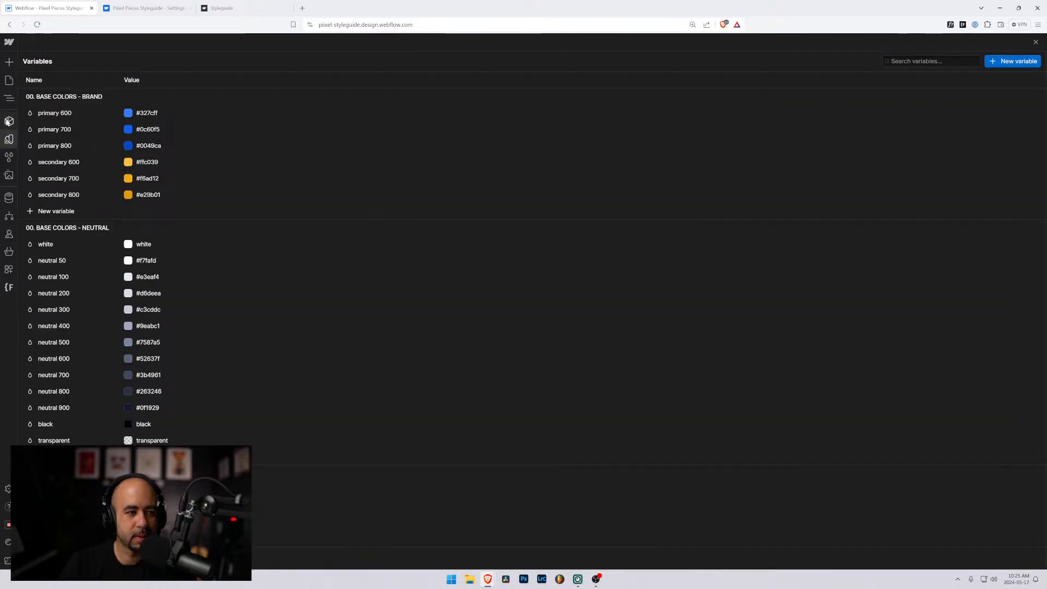
{"action": "scroll", "coordinate": [99, 182], "scroll_direction": "down", "scroll_amount": 10}
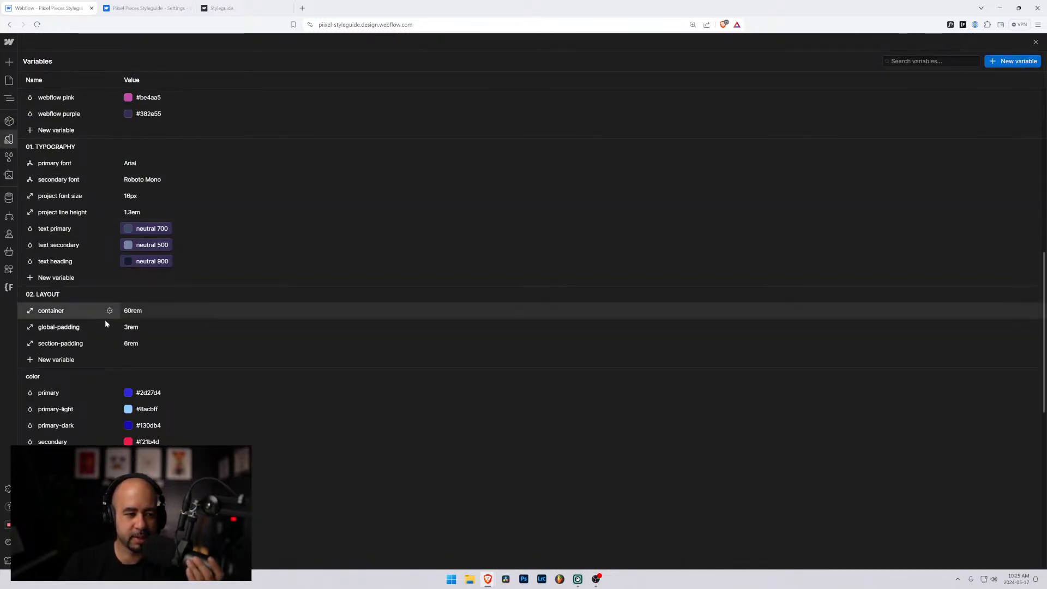
{"action": "left_click", "coordinate": [68, 360]}
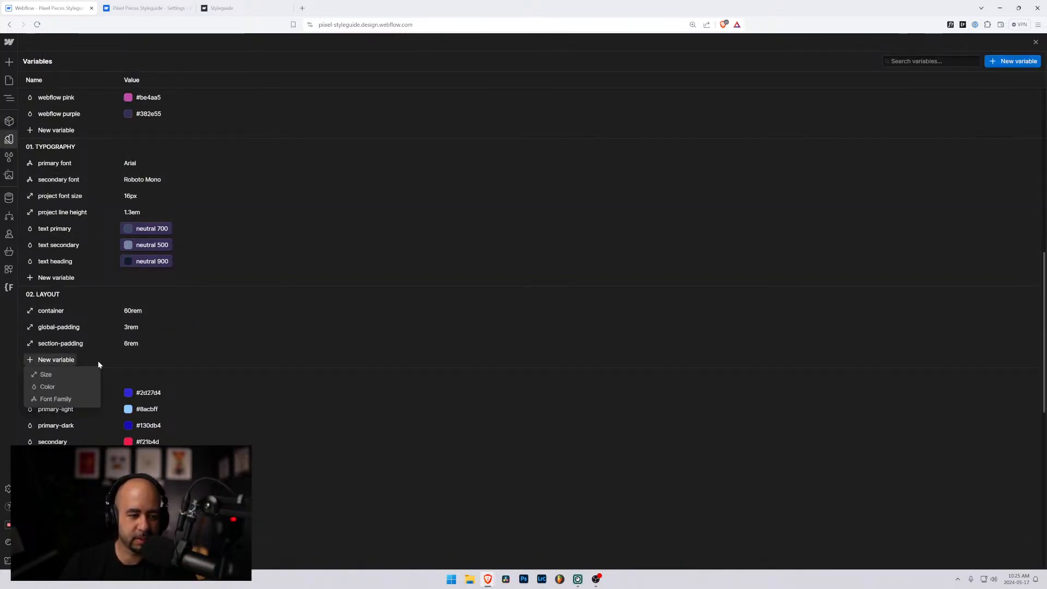
{"action": "left_click", "coordinate": [55, 375]}
{"action": "type", "text": "fo"}
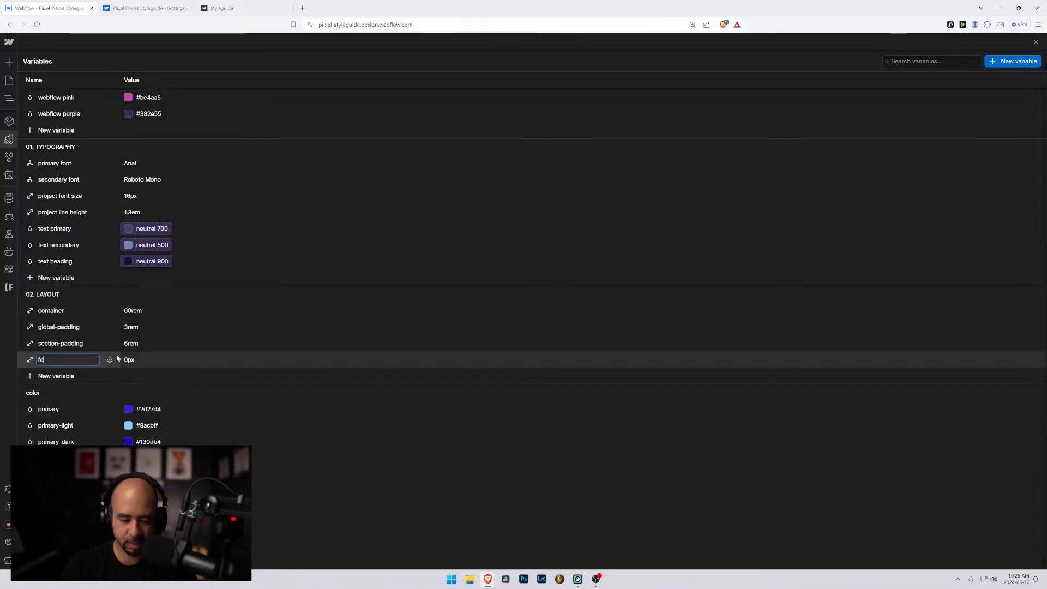
{"action": "type", "text": "rm-"}
{"action": "key", "text": "BackSpace"}
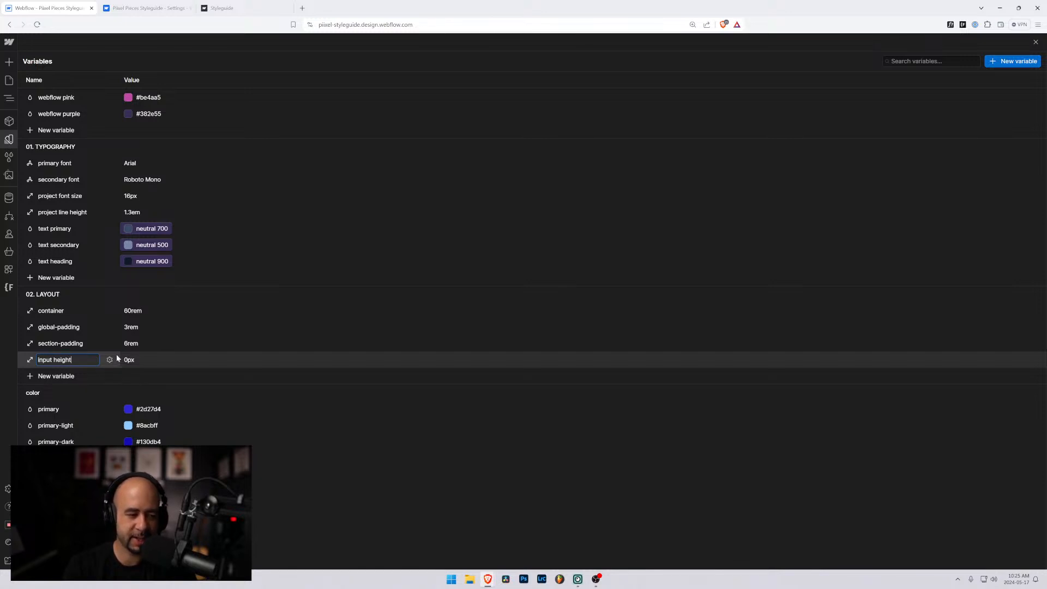
{"action": "key", "text": "Tab"}
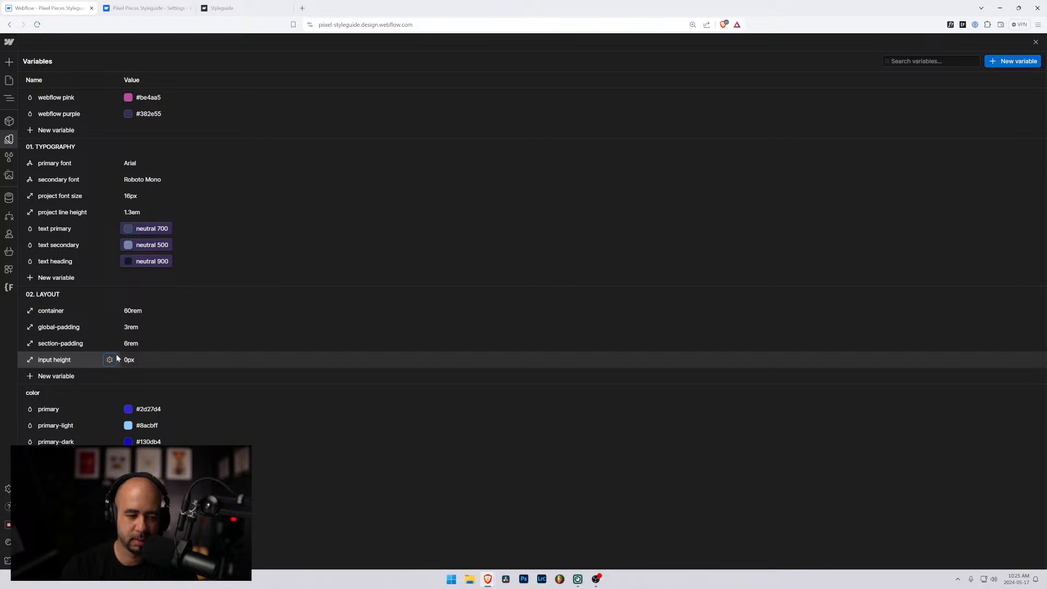
{"action": "key", "text": "Tab"}
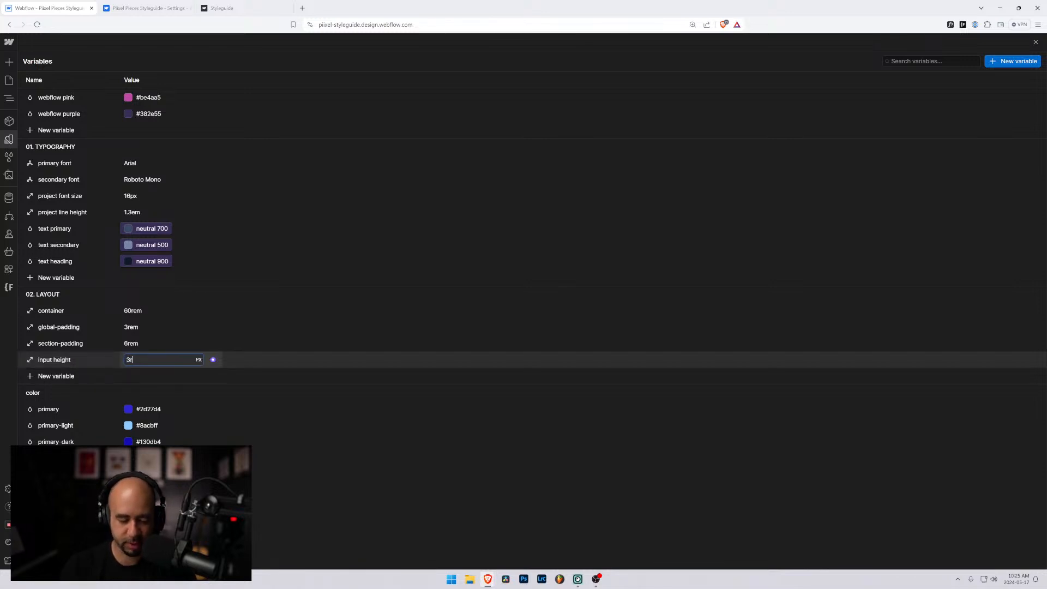
{"action": "key", "text": "Return"}
Rename the section-padding layout variable to "section padding", replacing the hyphen with a space.
{"action": "left_click", "coordinate": [64, 344]}
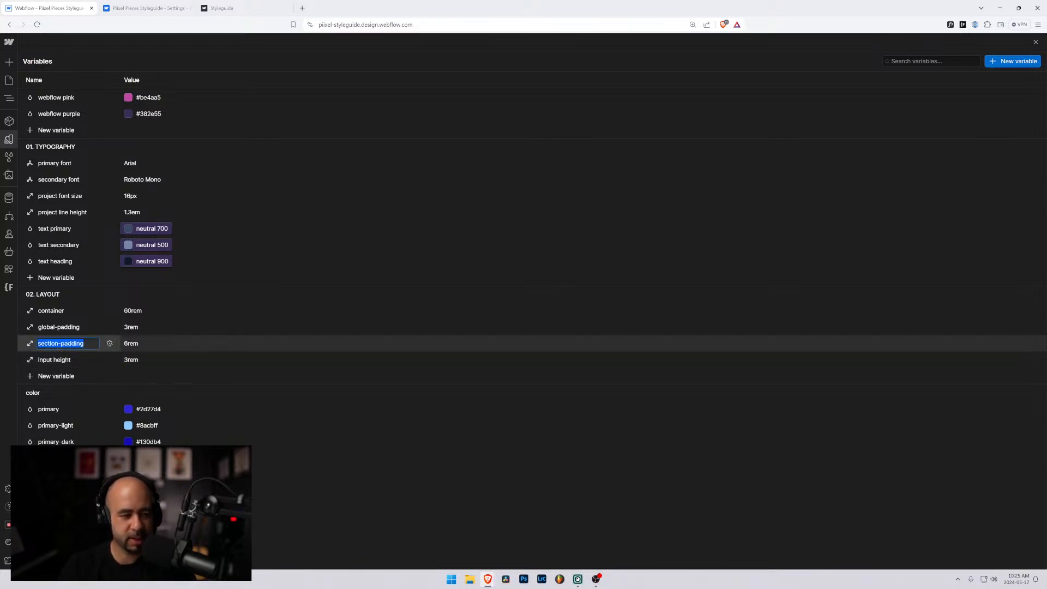
{"action": "left_click", "coordinate": [59, 327]}
{"action": "left_click", "coordinate": [60, 343]}
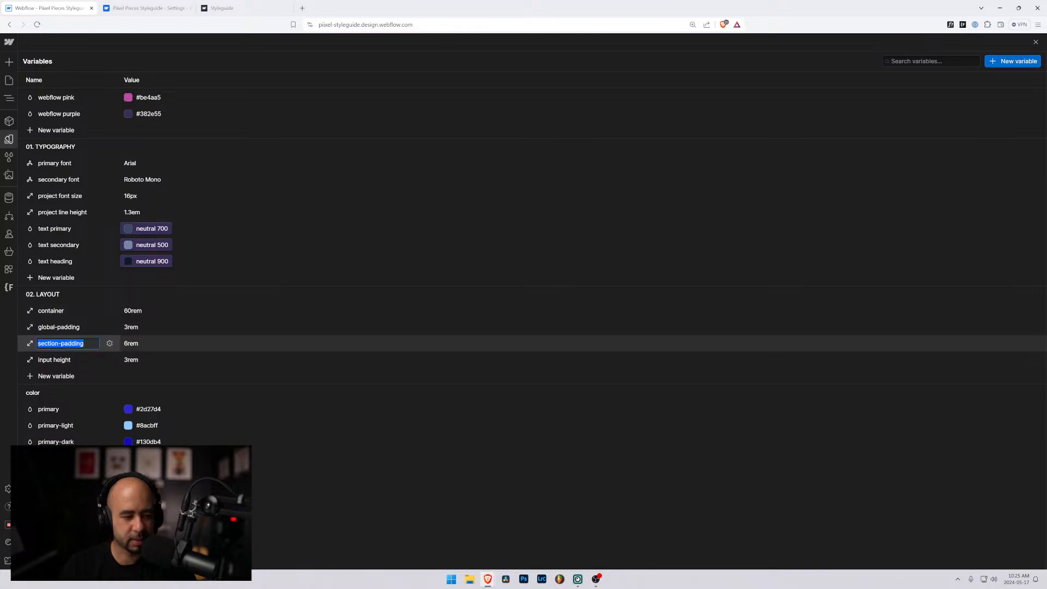
{"action": "left_click", "coordinate": [58, 344]}
{"action": "key", "text": "BackSpace"}
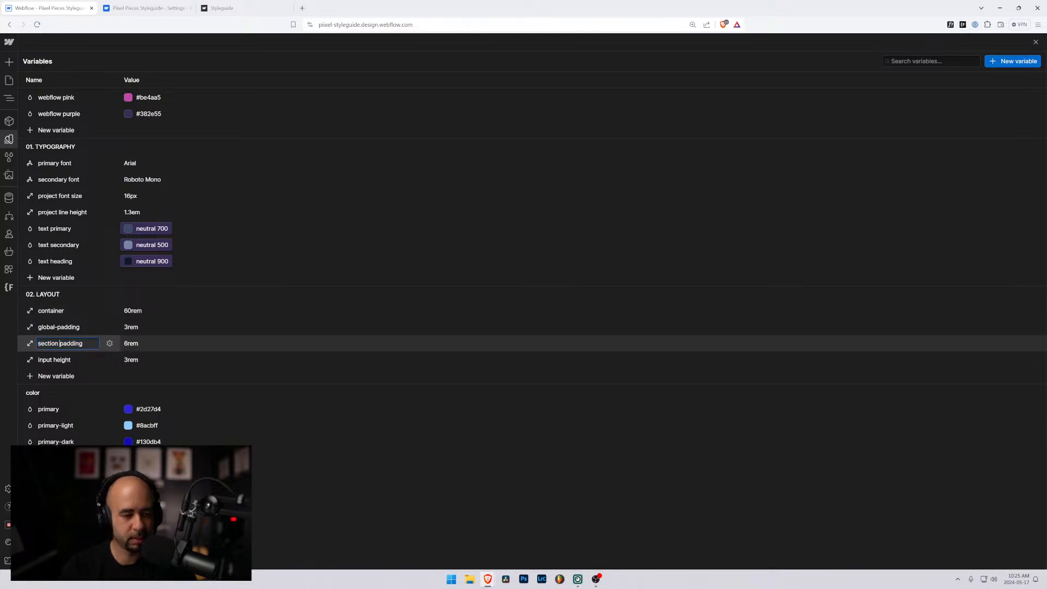
{"action": "key", "text": "Return"}
Rename the global-padding layout variable to "global padding".
{"action": "left_click", "coordinate": [61, 328]}
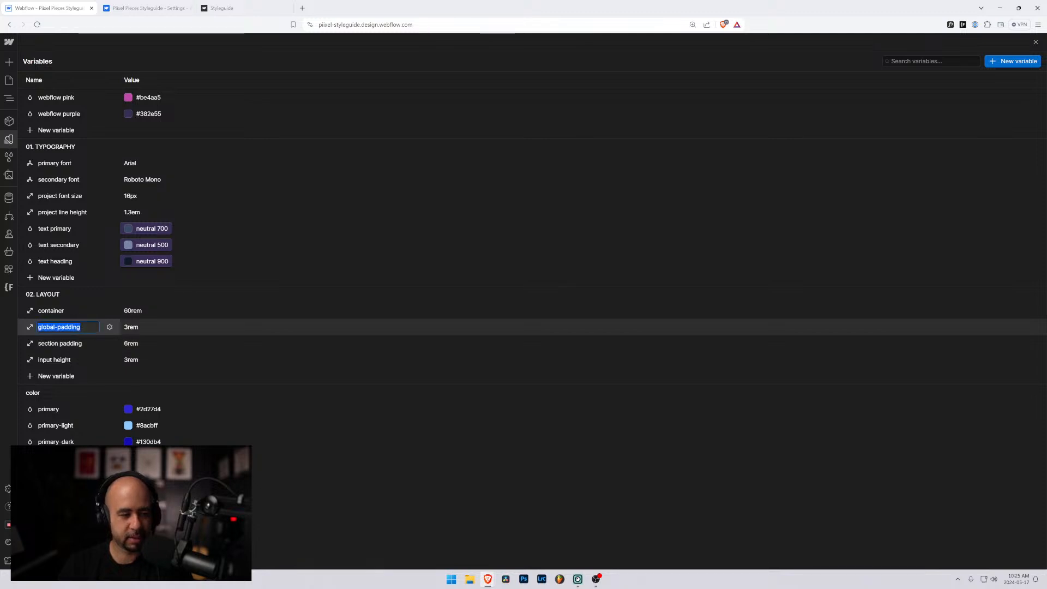
{"action": "left_click", "coordinate": [61, 329]}
{"action": "key", "text": "BackSpace"}
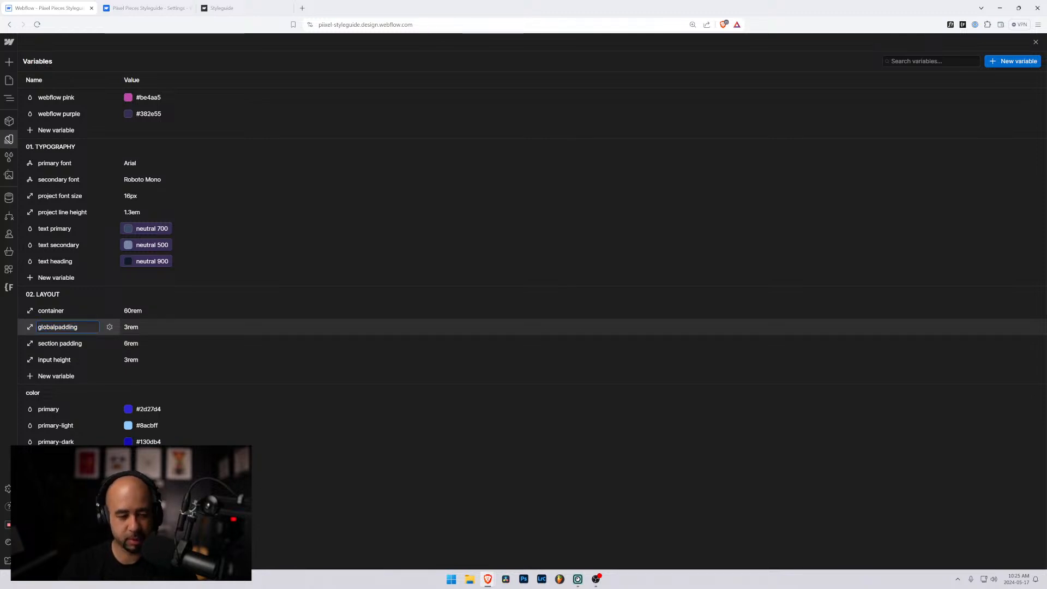
{"action": "key", "text": "Return"}
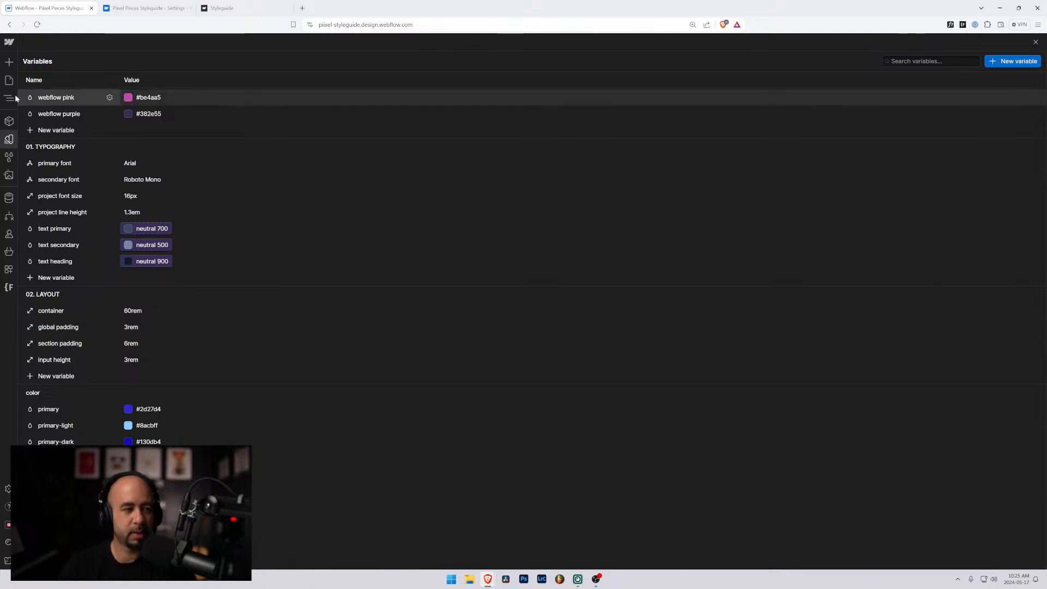
In the Form table, change form_input's background-color entry to "height:" with the variable value "input height".
{"action": "left_click", "coordinate": [8, 80]}
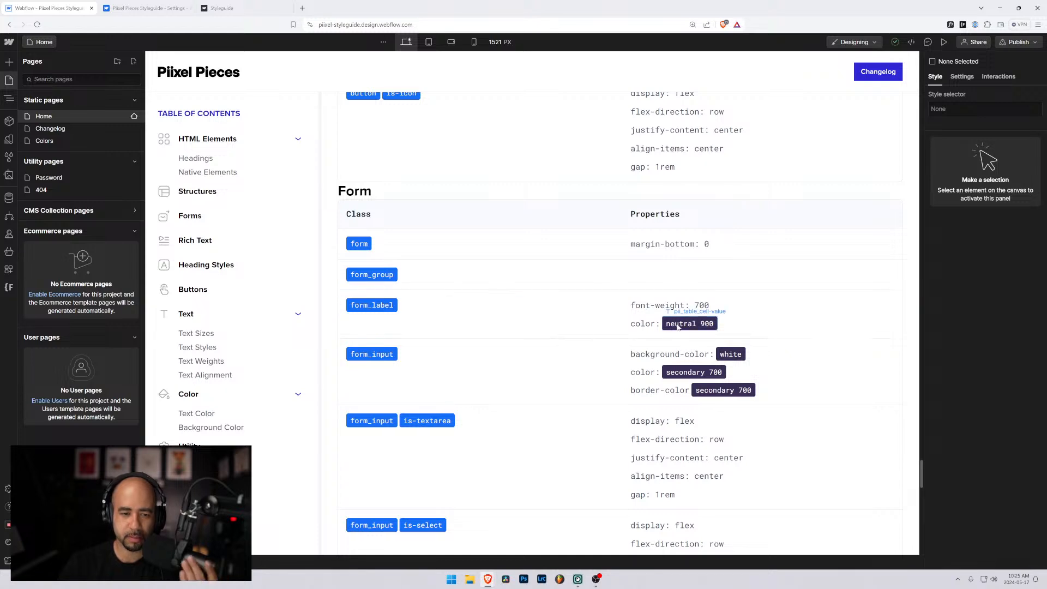
{"action": "left_click", "coordinate": [685, 357]}
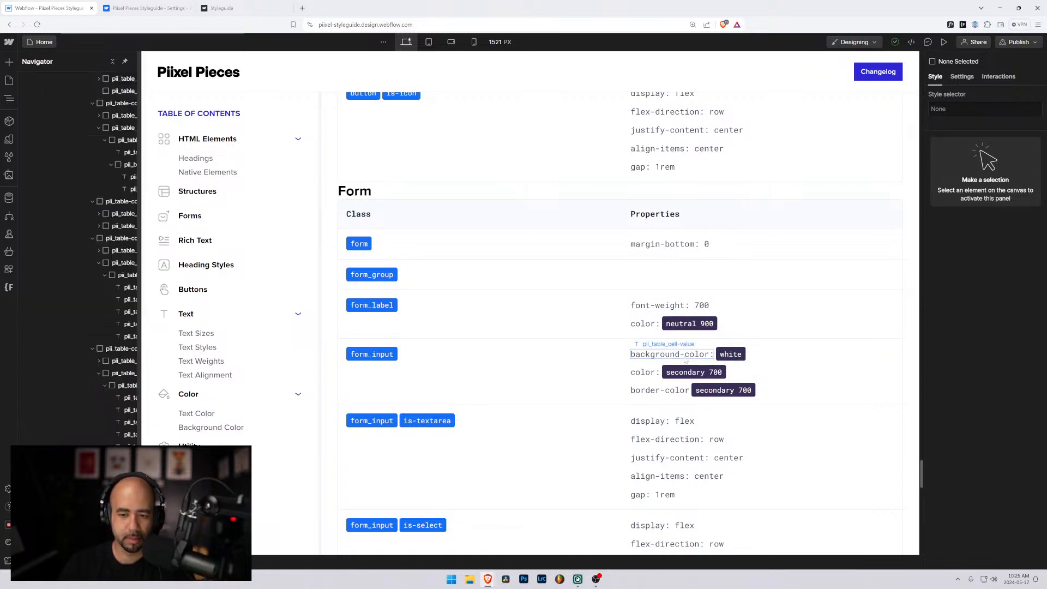
{"action": "double_click", "coordinate": [688, 355]}
{"action": "key", "text": "ctrl+a"}
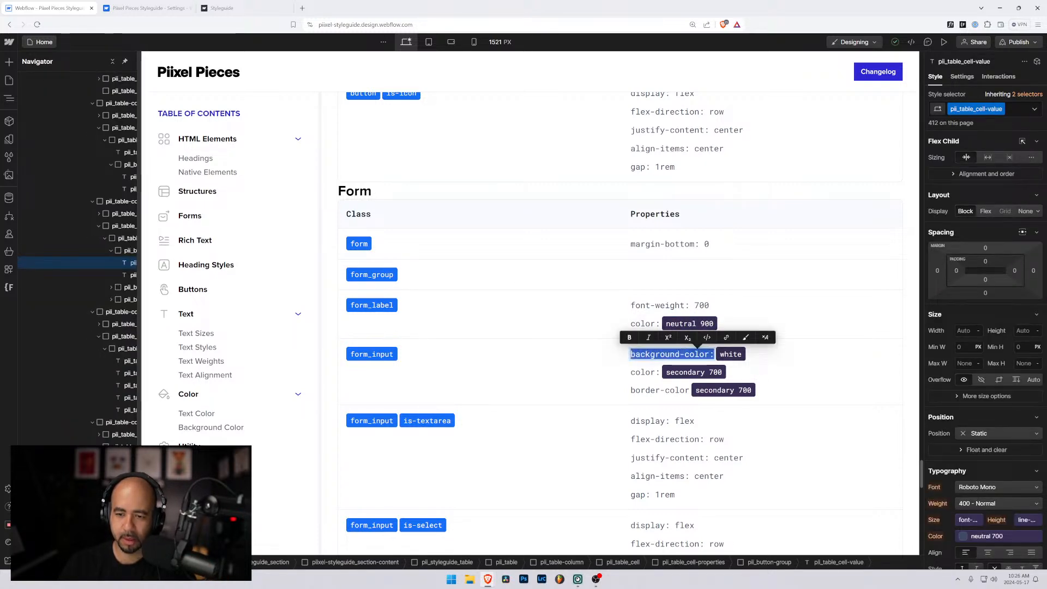
{"action": "type", "text": "height:"}
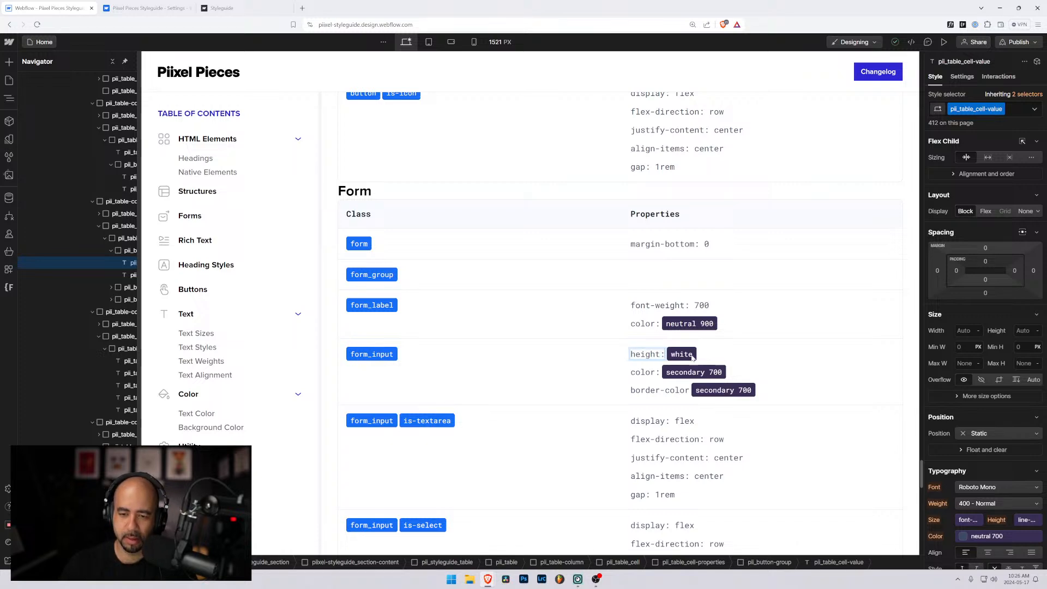
{"action": "left_click", "coordinate": [690, 356]}
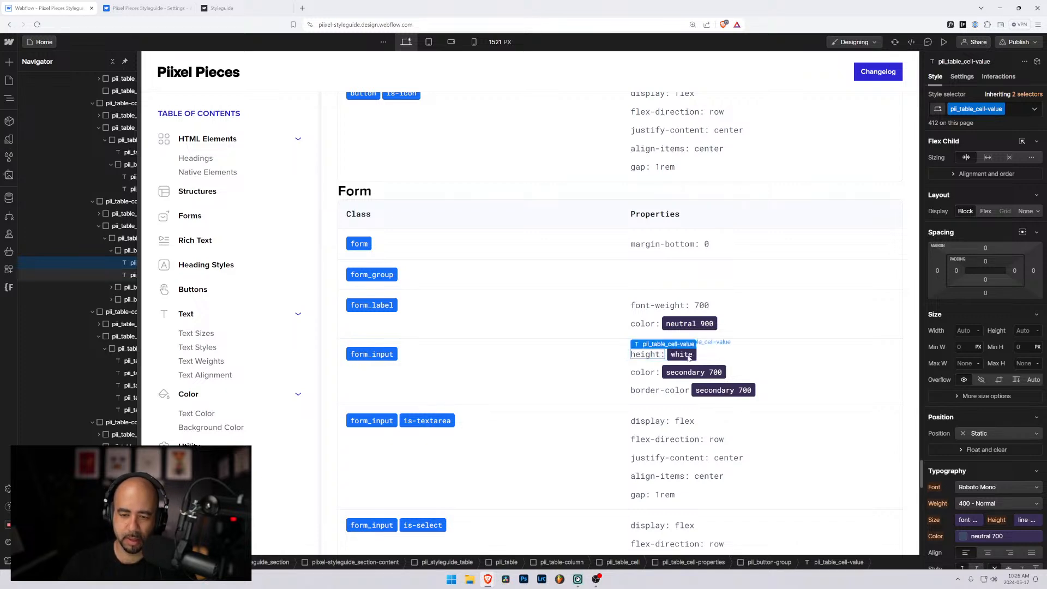
{"action": "double_click", "coordinate": [689, 356]}
{"action": "type", "text": "input height"}
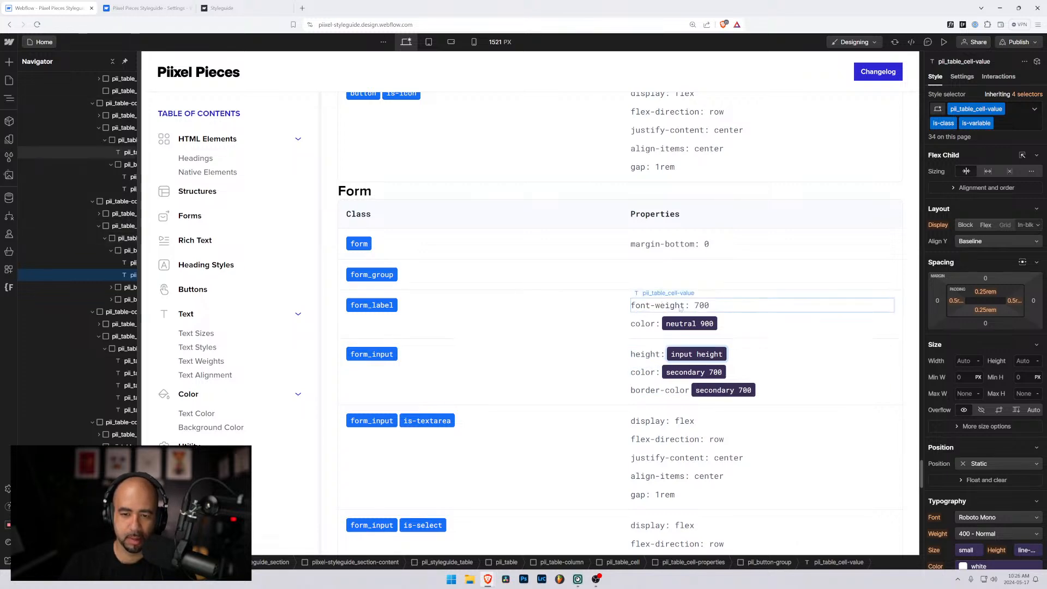
Copy form_label's font-weight entry into form_input's properties cell and place it above the height entry.
{"action": "left_click", "coordinate": [648, 355]}
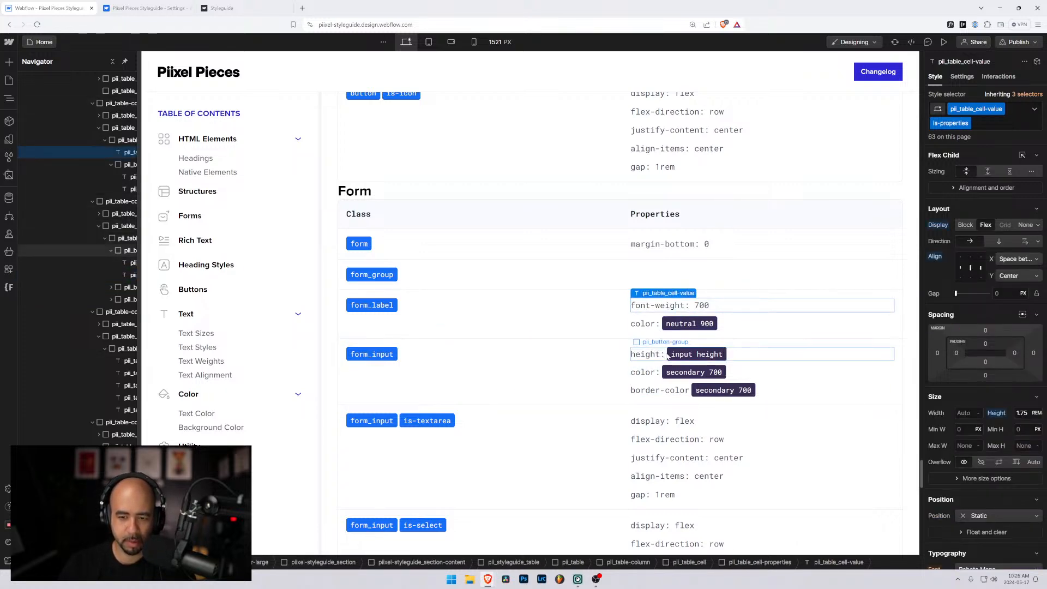
{"action": "left_click", "coordinate": [111, 251]}
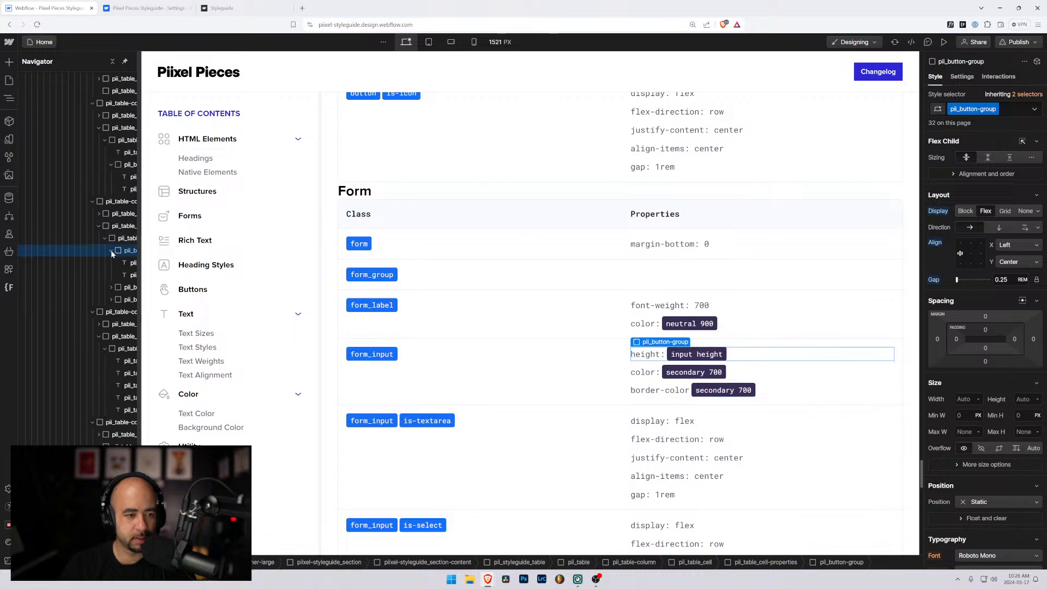
{"action": "left_click", "coordinate": [114, 241]}
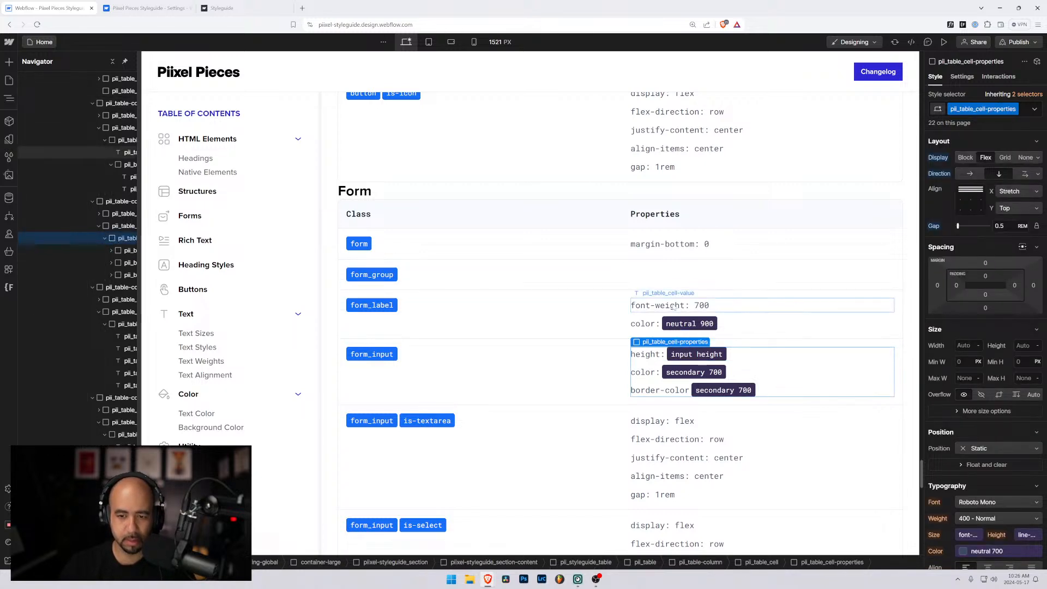
{"action": "left_click", "coordinate": [660, 354]}
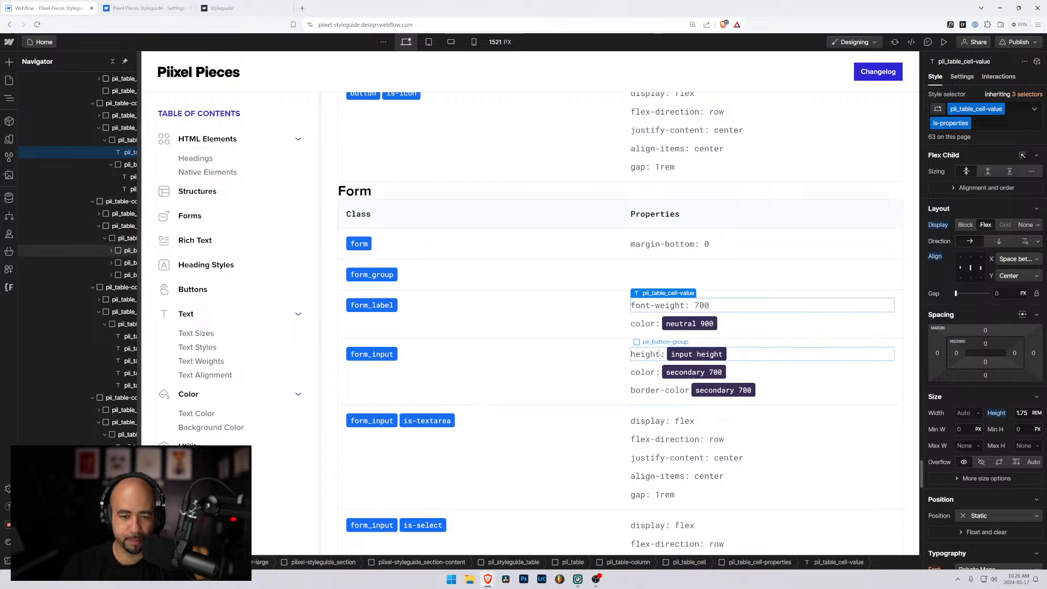
{"action": "left_click", "coordinate": [119, 239]}
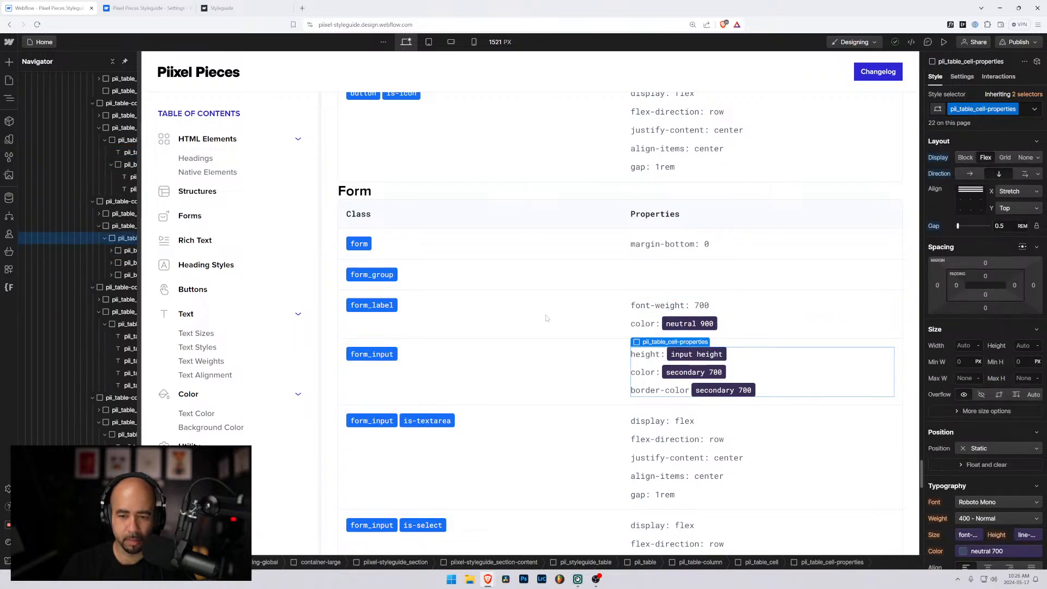
{"action": "key", "text": "ctrl+v"}
{"action": "left_click", "coordinate": [661, 409]}
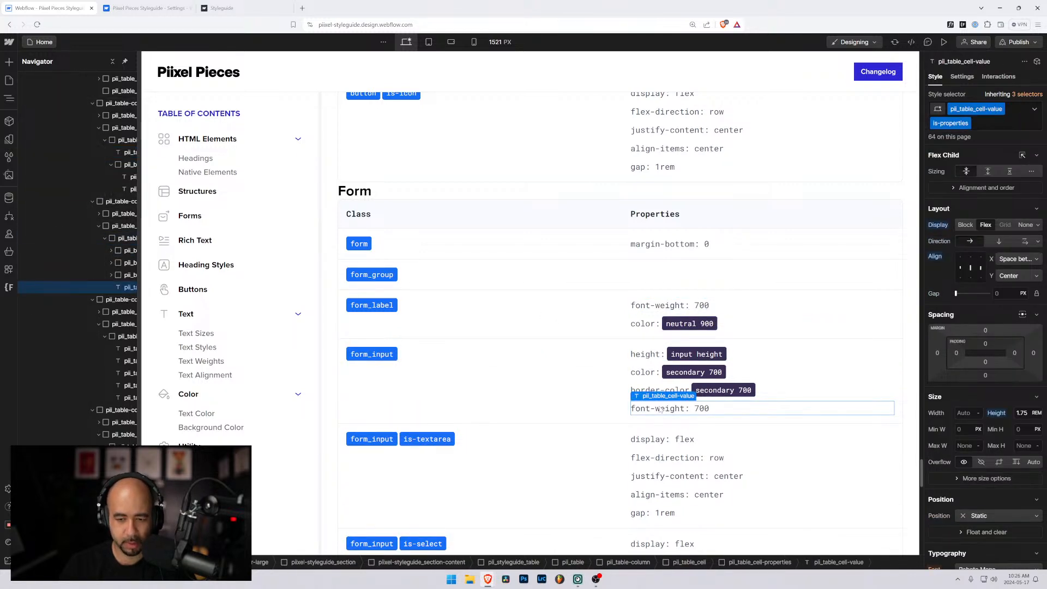
{"action": "left_click_drag", "start_coordinate": [661, 410], "coordinate": [631, 355]}
Change form_input's copied font-weight entry to "padding: 1rem" and set its border-color value to "neutral".
{"action": "double_click", "coordinate": [670, 355]}
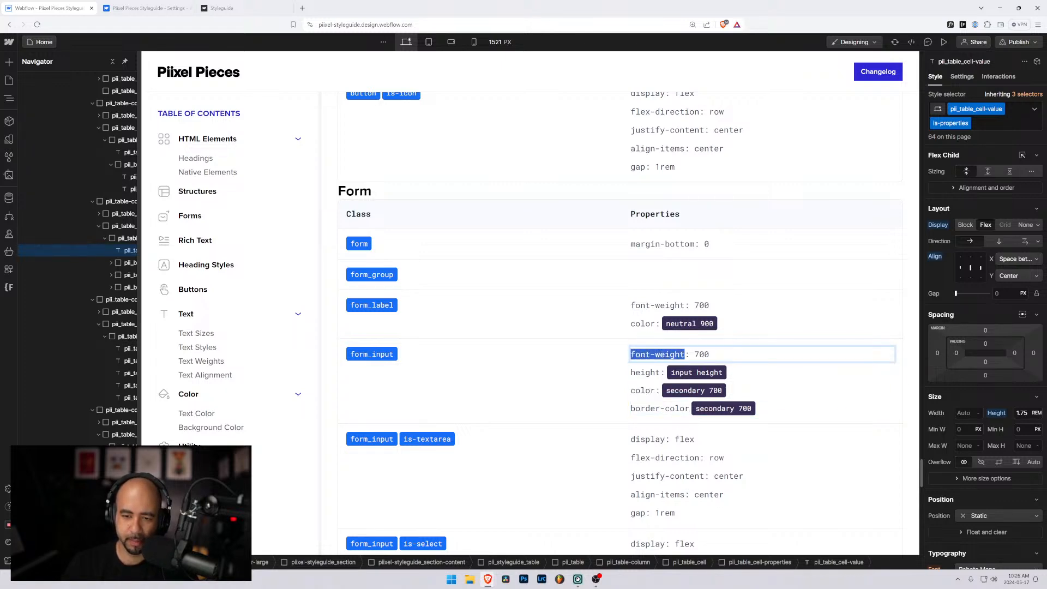
{"action": "type", "text": "padding"}
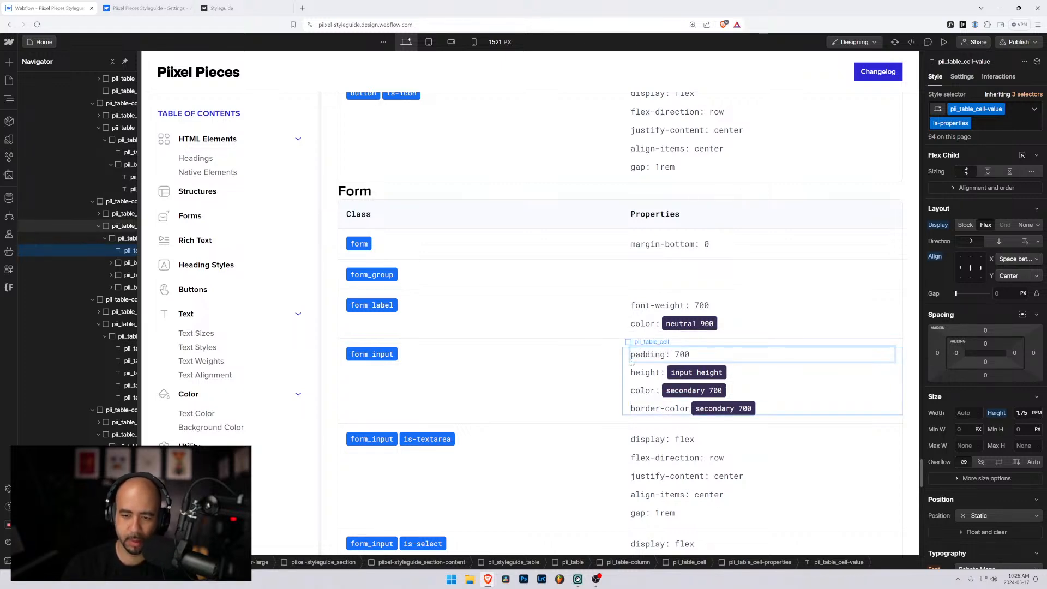
{"action": "key", "text": "shift+End"}
{"action": "type", "text": "1rem"}
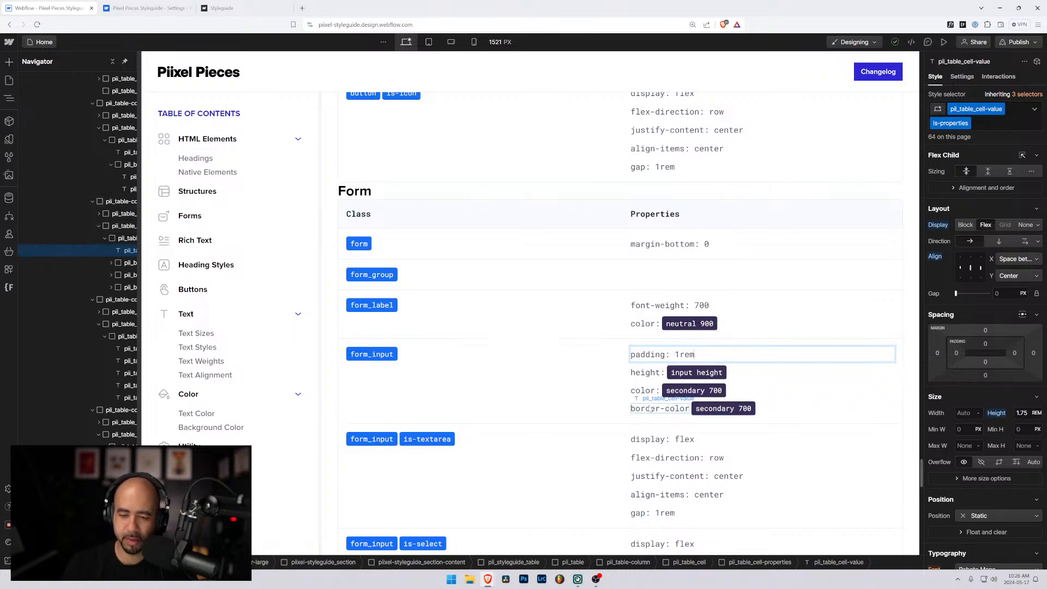
{"action": "double_click", "coordinate": [723, 408]}
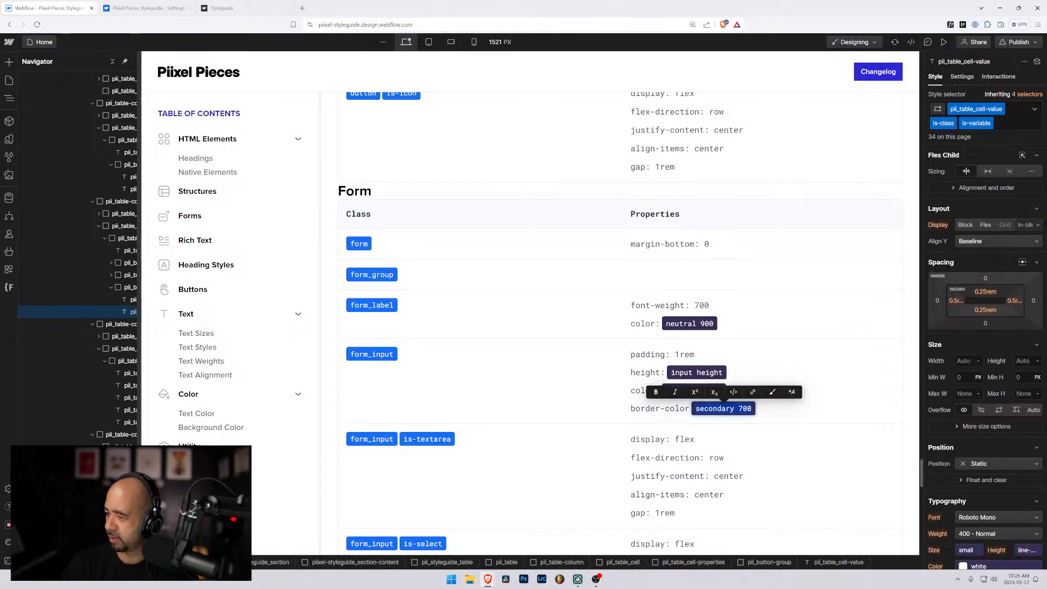
{"action": "type", "text": "neutral"}
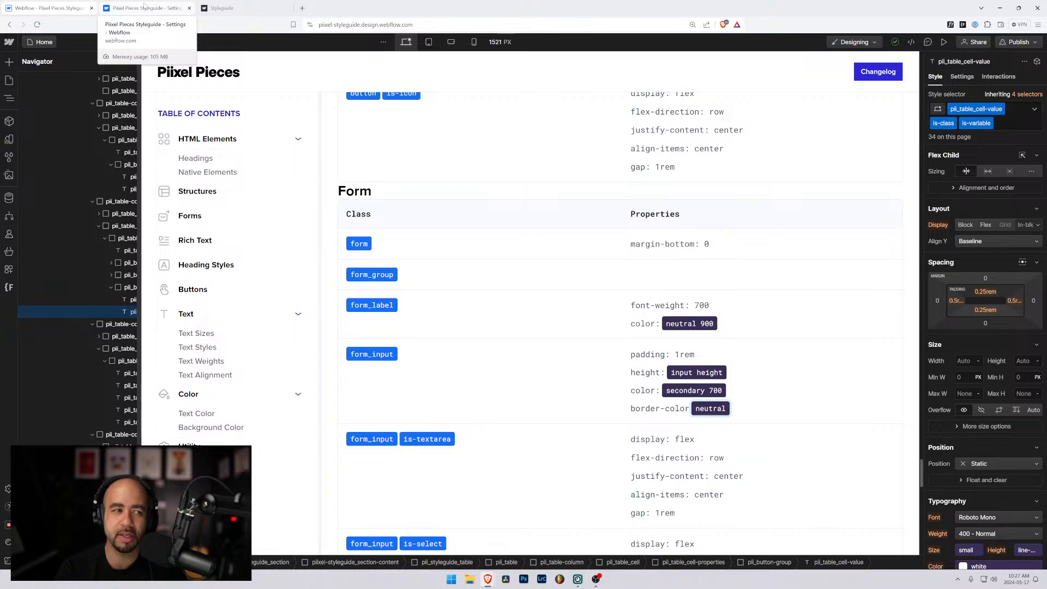
Look through the existing base colour and typography variables for a place for a border colour.
{"action": "left_click", "coordinate": [9, 141]}
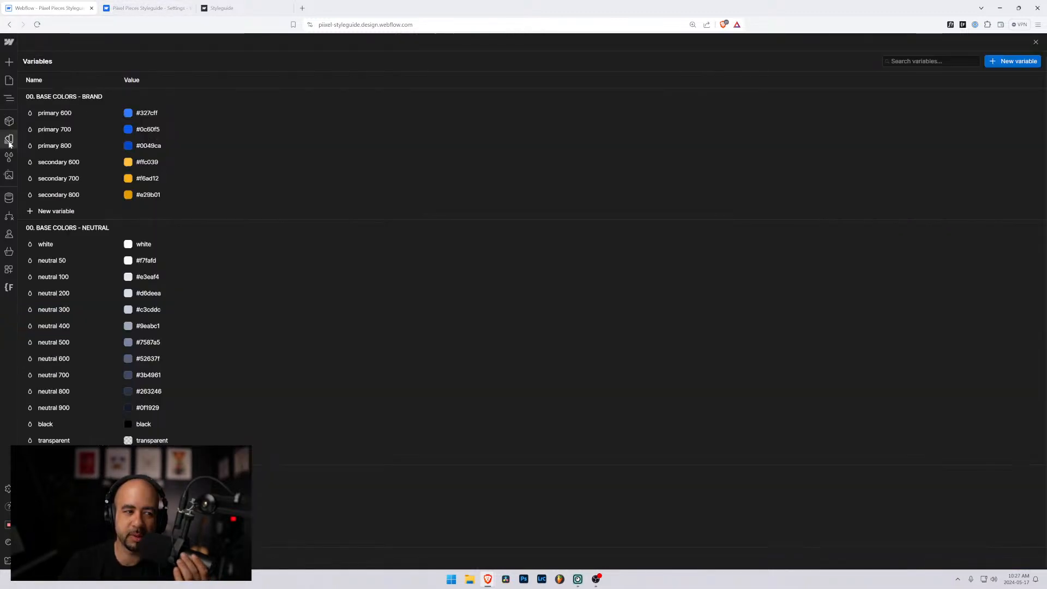
{"action": "scroll", "coordinate": [157, 162], "scroll_direction": "down", "scroll_amount": 4}
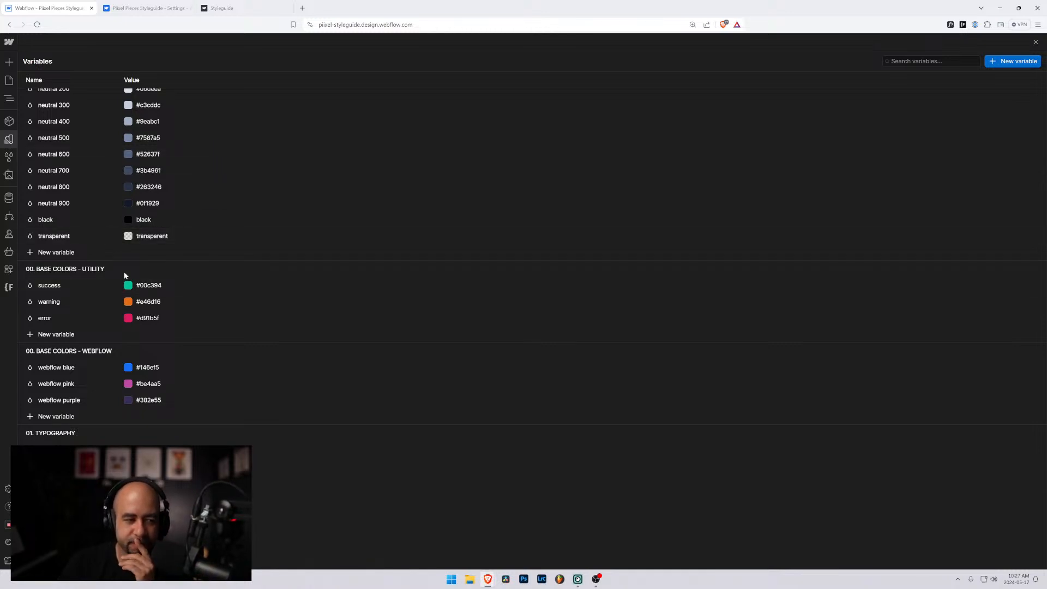
{"action": "scroll", "coordinate": [125, 276], "scroll_direction": "down", "scroll_amount": 2}
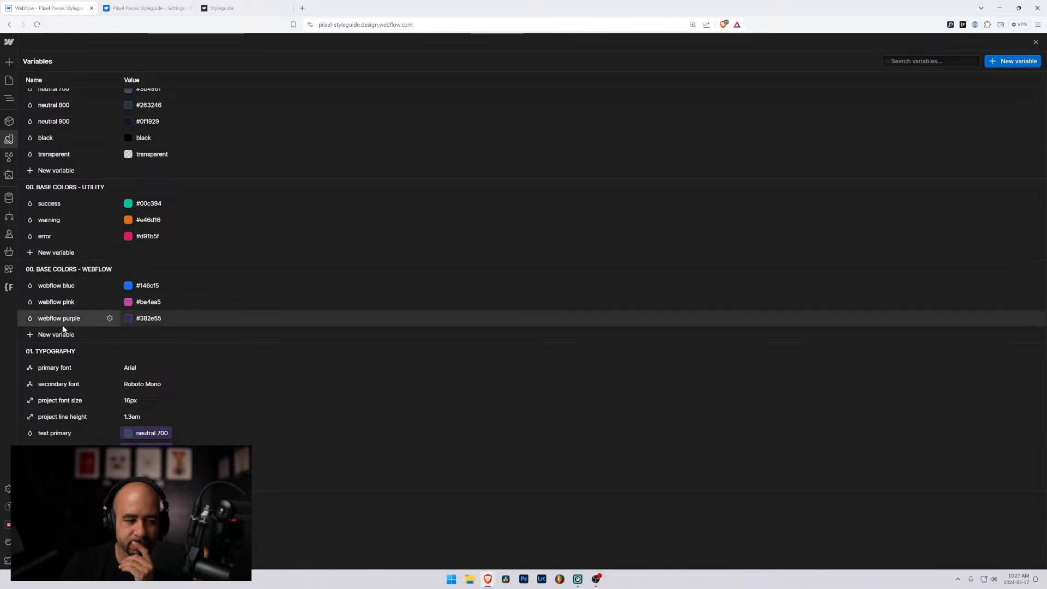
{"action": "scroll", "coordinate": [60, 327], "scroll_direction": "down", "scroll_amount": 2}
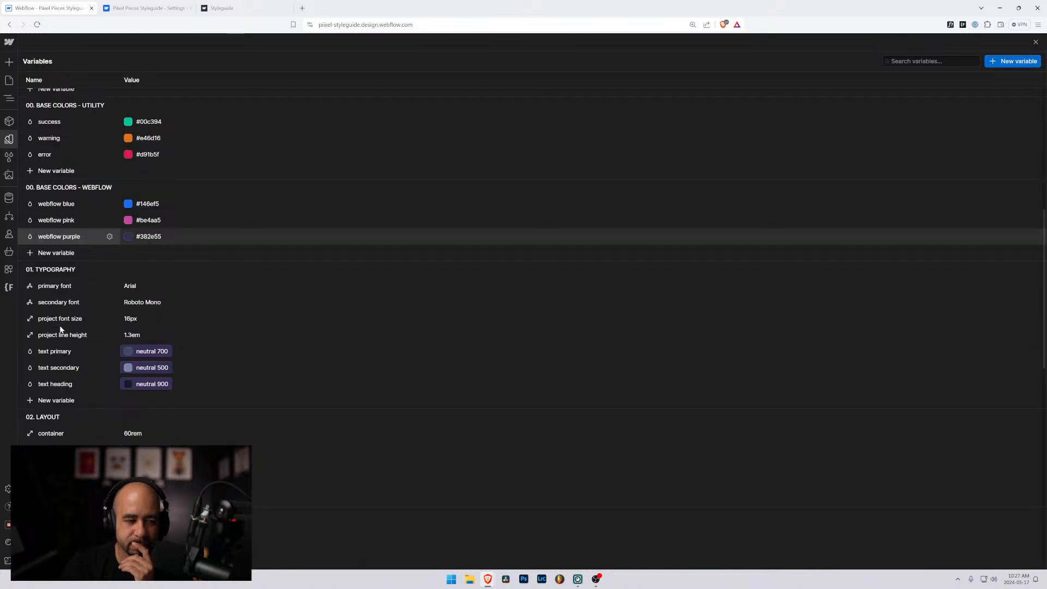
{"action": "scroll", "coordinate": [60, 328], "scroll_direction": "down", "scroll_amount": 1}
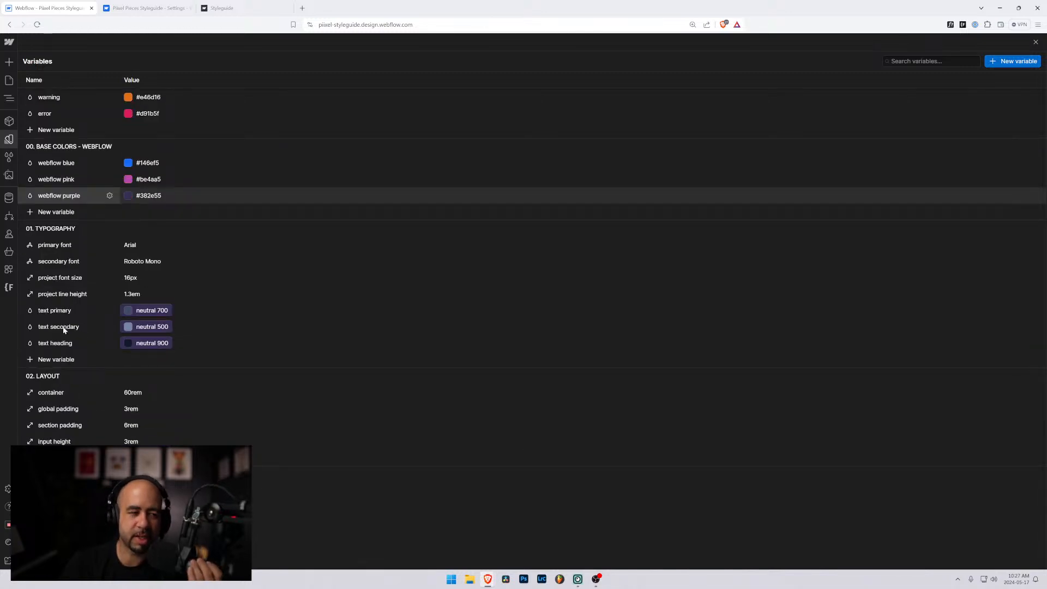
{"action": "scroll", "coordinate": [78, 327], "scroll_direction": "up", "scroll_amount": 4}
{"action": "scroll", "coordinate": [78, 327], "scroll_direction": "down", "scroll_amount": 3}
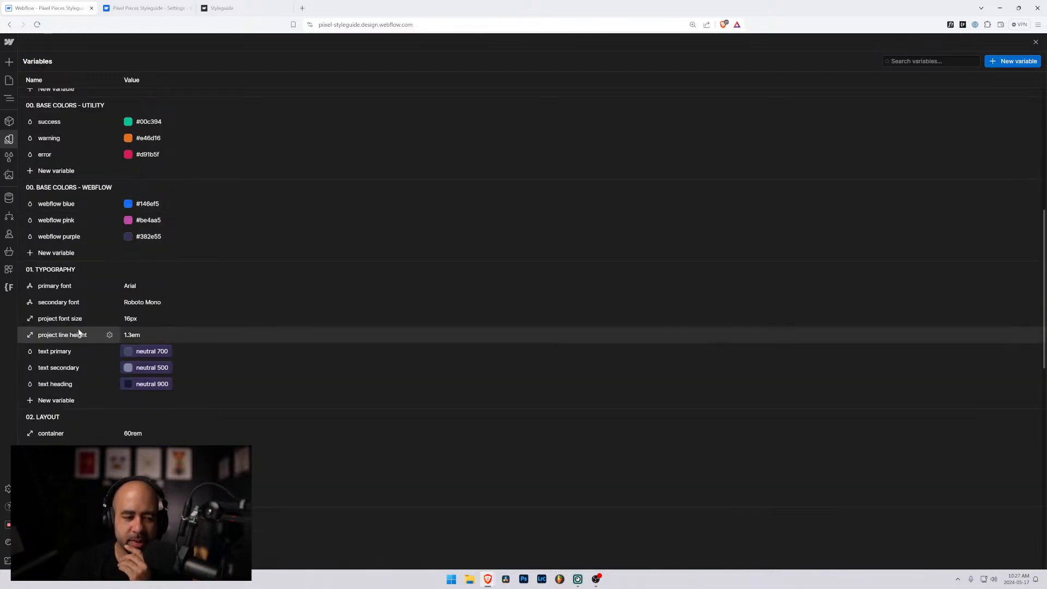
{"action": "left_click", "coordinate": [59, 402]}
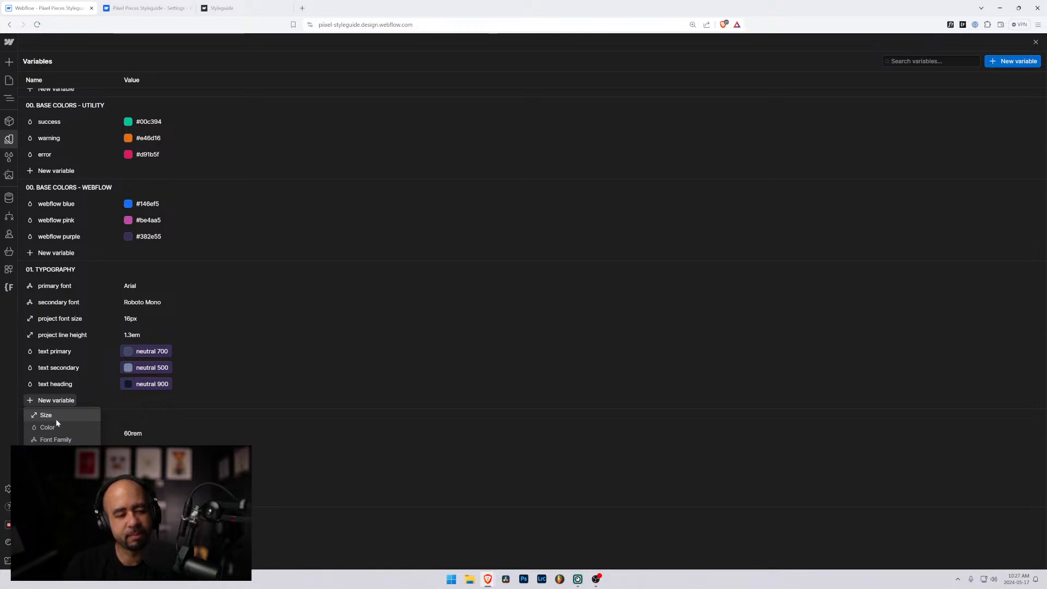
{"action": "left_click", "coordinate": [270, 432]}
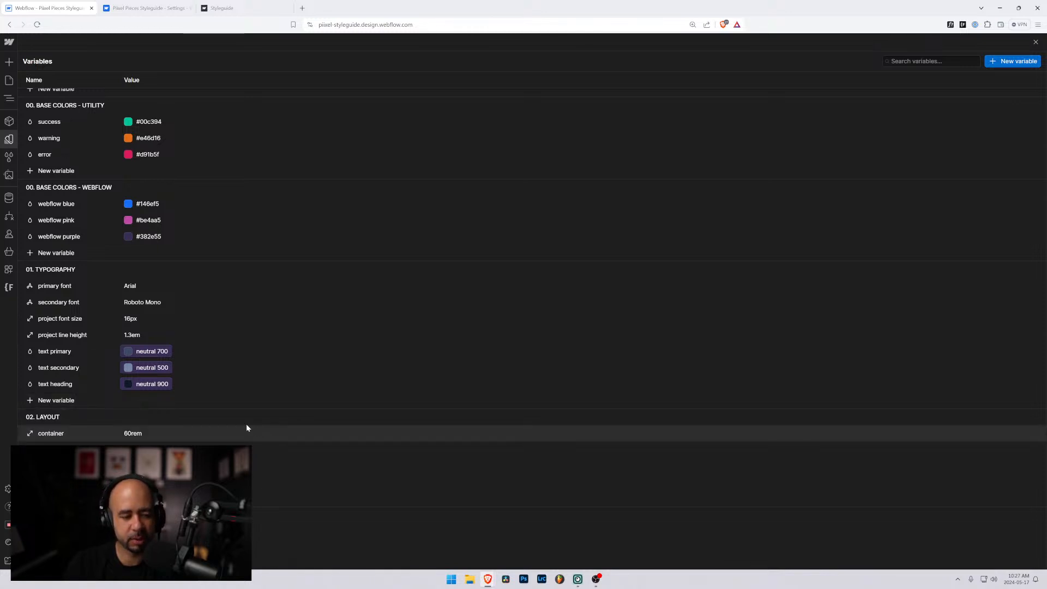
Add a colour variable named "border color" to the 02. Layout variable group.
{"action": "scroll", "coordinate": [242, 422], "scroll_direction": "down", "scroll_amount": 1}
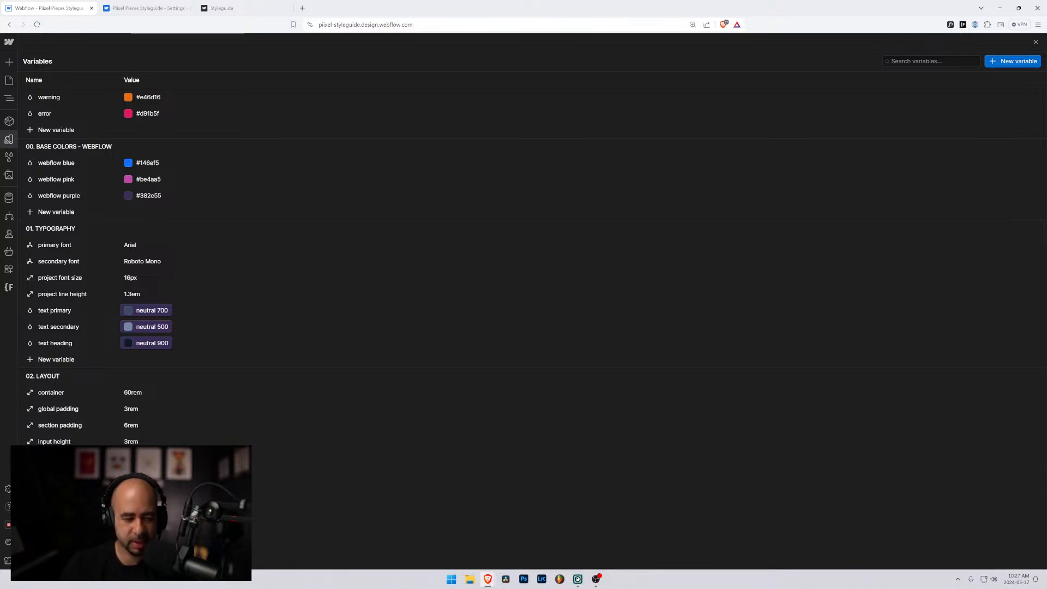
{"action": "left_click", "coordinate": [56, 473]}
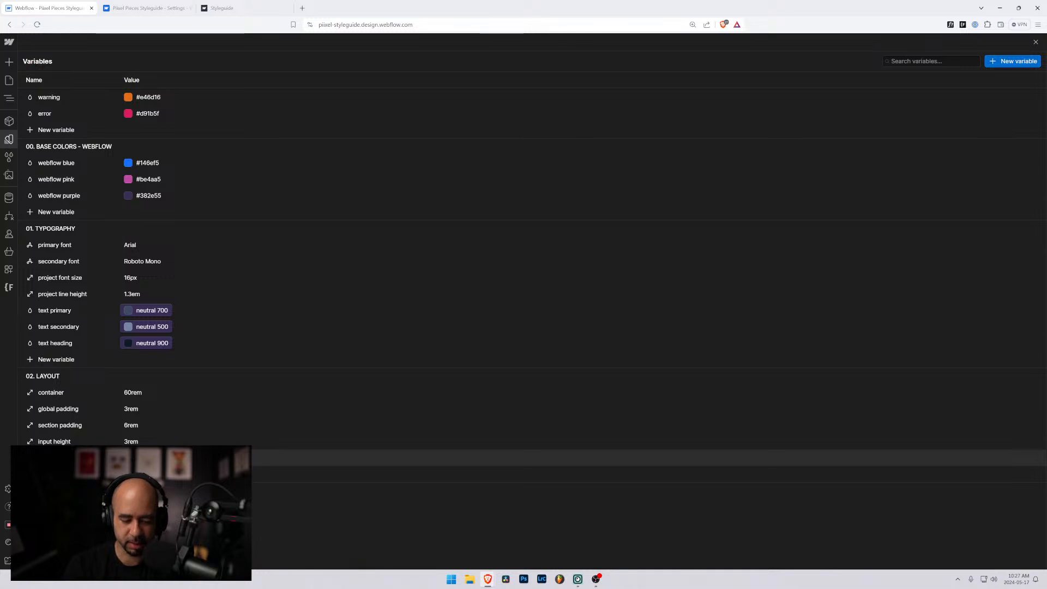
{"action": "type", "text": "border color"}
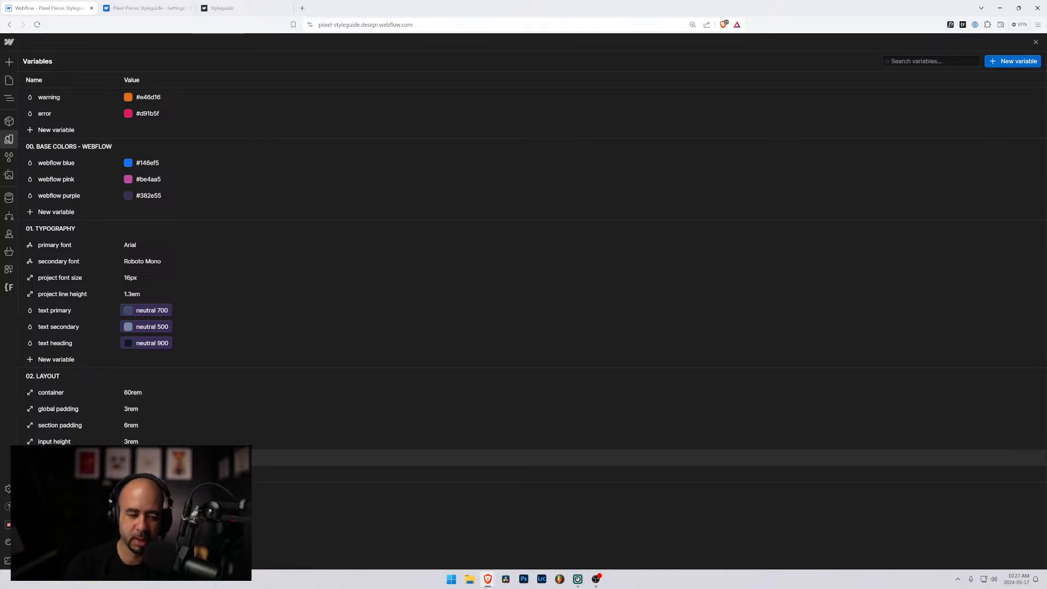
{"action": "scroll", "coordinate": [75, 464], "scroll_direction": "down", "scroll_amount": 1}
{"action": "key", "text": "Tab"}
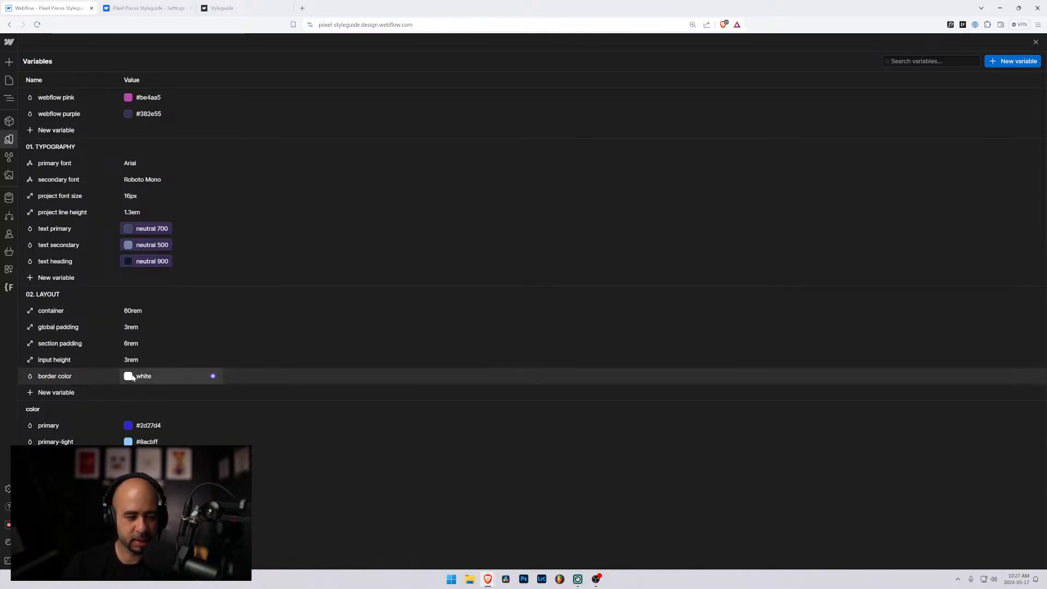
Link the border color variable's value to the neutral 400 base colour.
{"action": "left_click", "coordinate": [128, 376]}
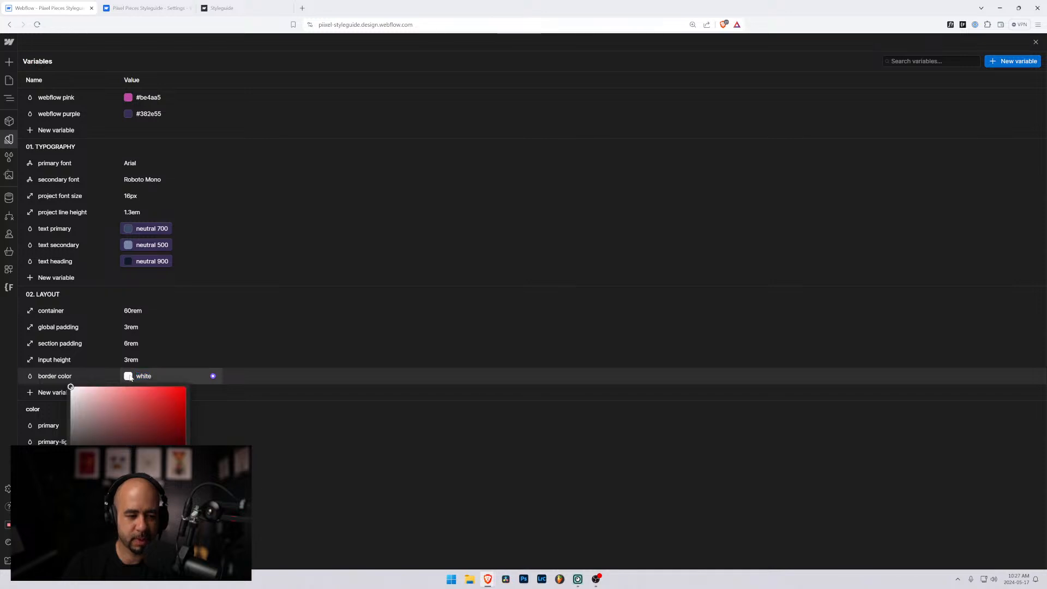
{"action": "left_click", "coordinate": [212, 376]}
{"action": "type", "text": "300"}
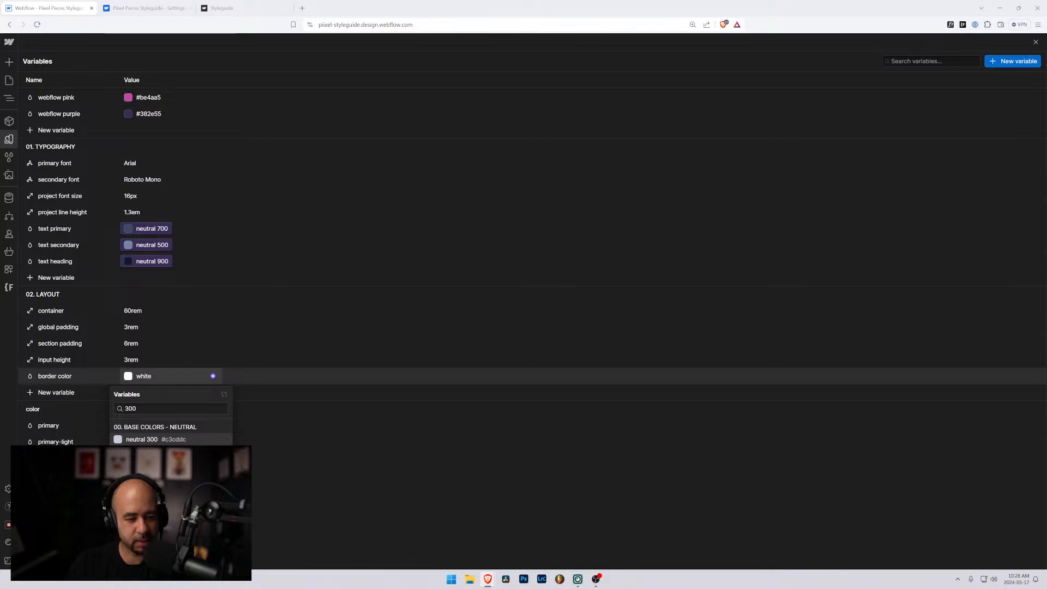
{"action": "double_click", "coordinate": [122, 407]}
{"action": "key", "text": "BackSpace"}
{"action": "type", "text": "neutra"}
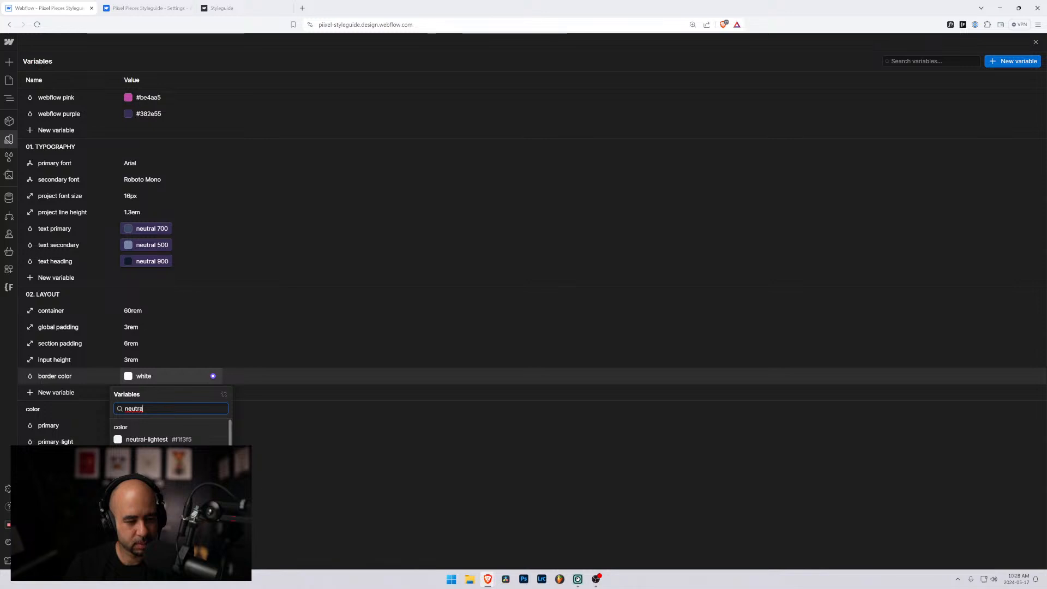
{"action": "scroll", "coordinate": [170, 435], "scroll_direction": "down", "scroll_amount": 3}
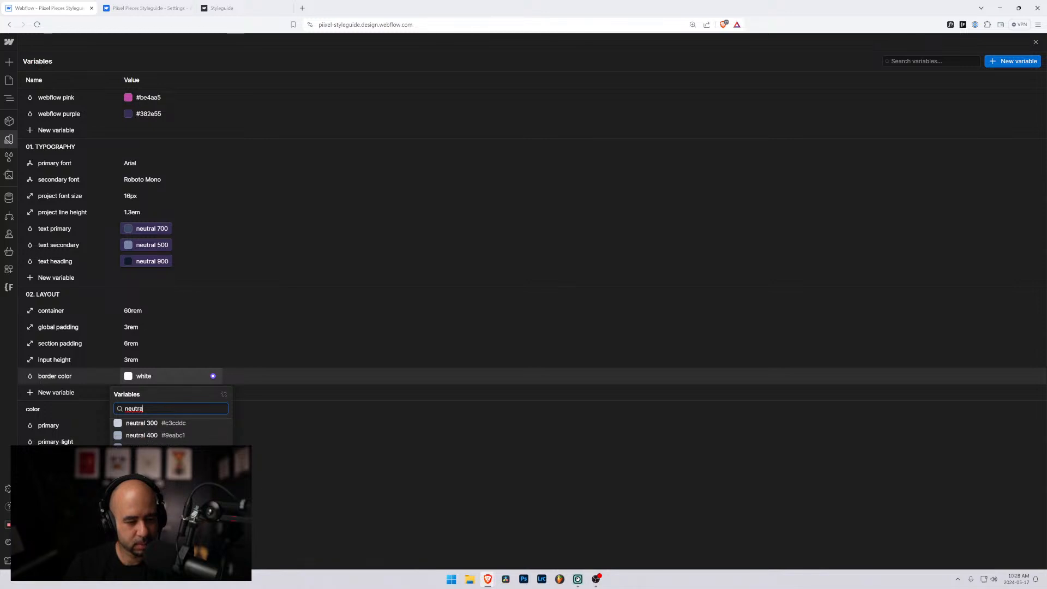
{"action": "left_click", "coordinate": [185, 434]}
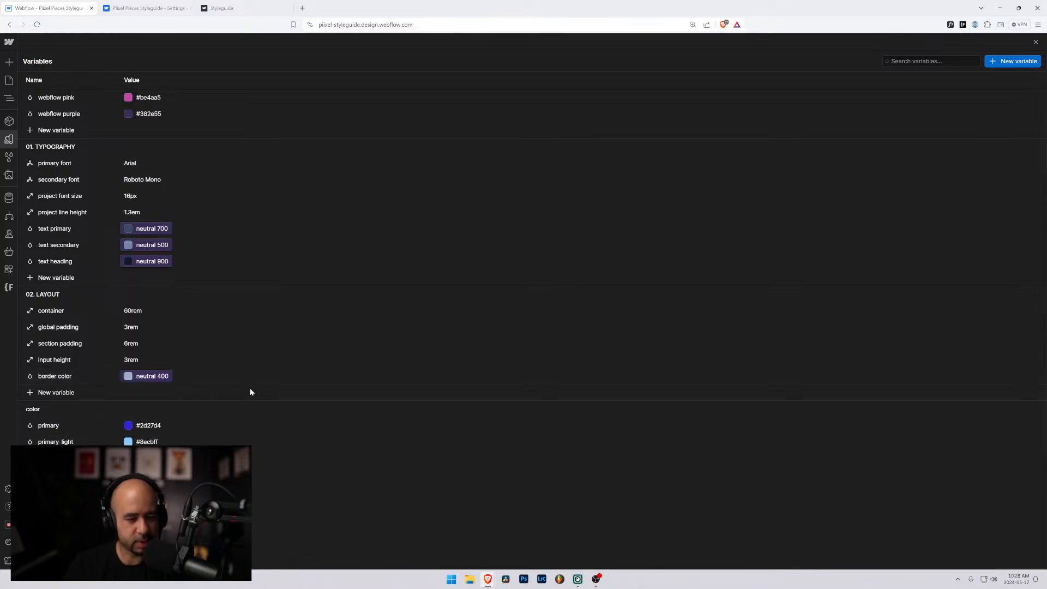
In the Form table, change form_input's border-color variable value to "border color".
{"action": "left_click", "coordinate": [9, 80]}
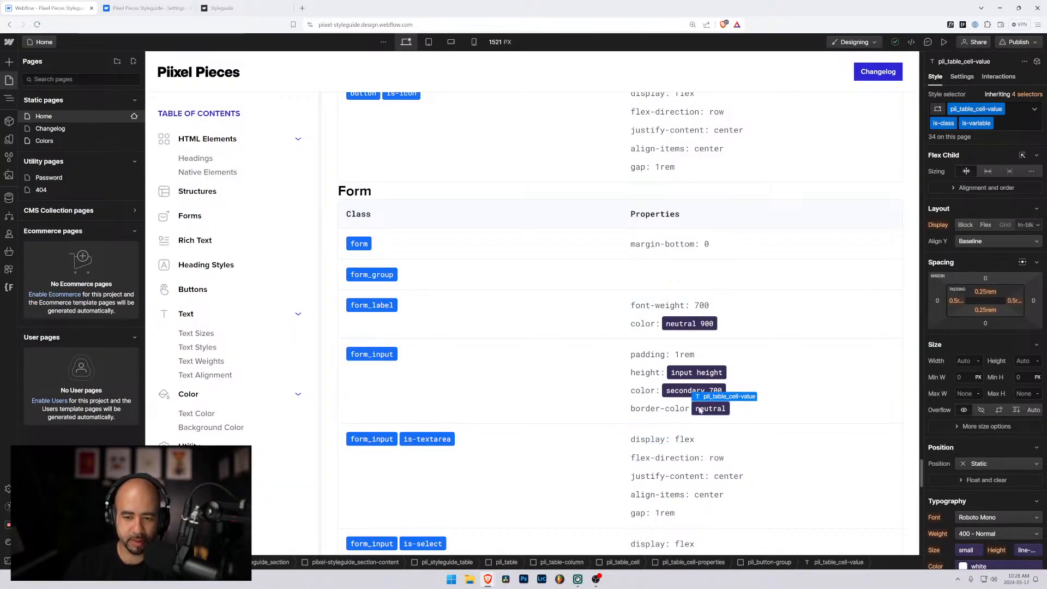
{"action": "key", "text": "z"}
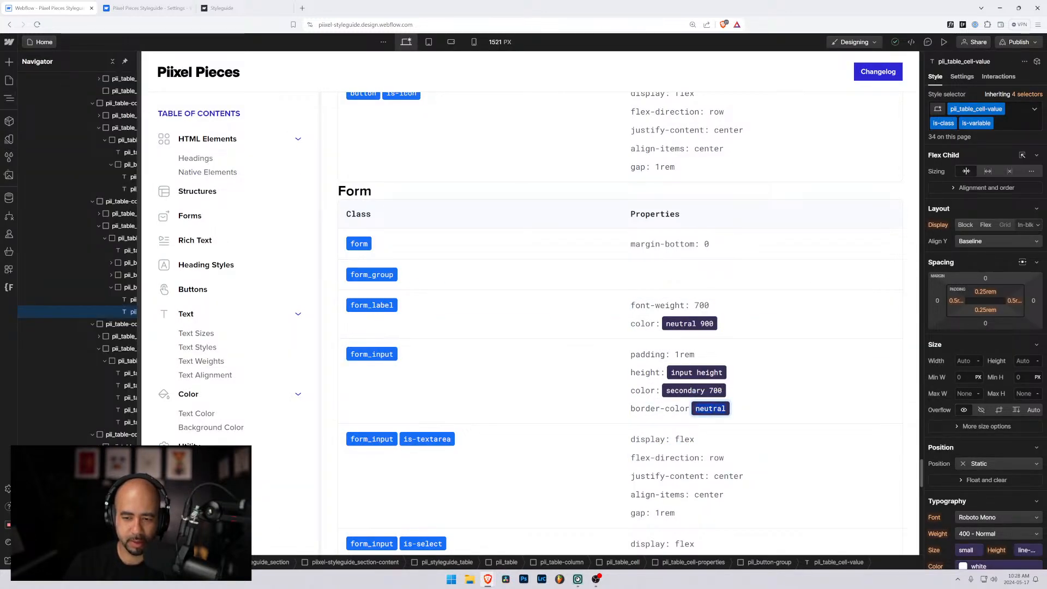
{"action": "key", "text": "Return"}
{"action": "type", "text": "border co"}
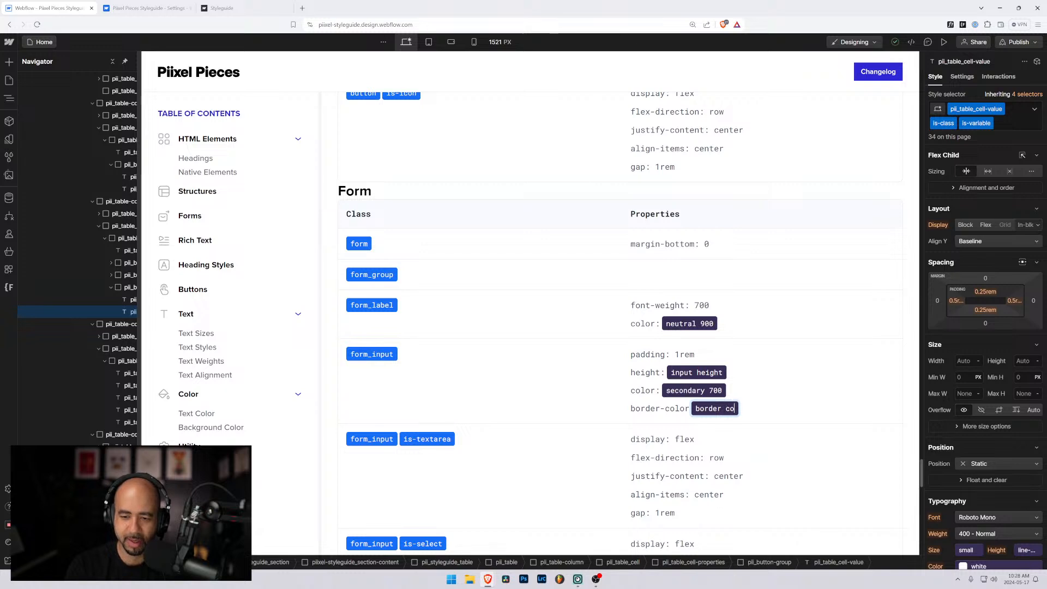
{"action": "type", "text": "lor"}
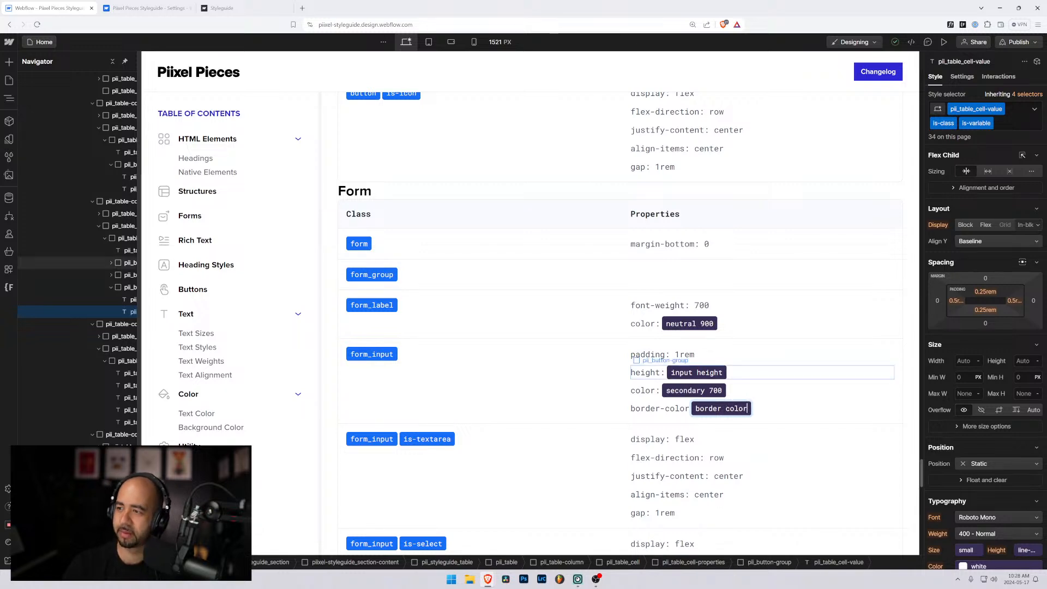
{"action": "key", "text": "Escape"}
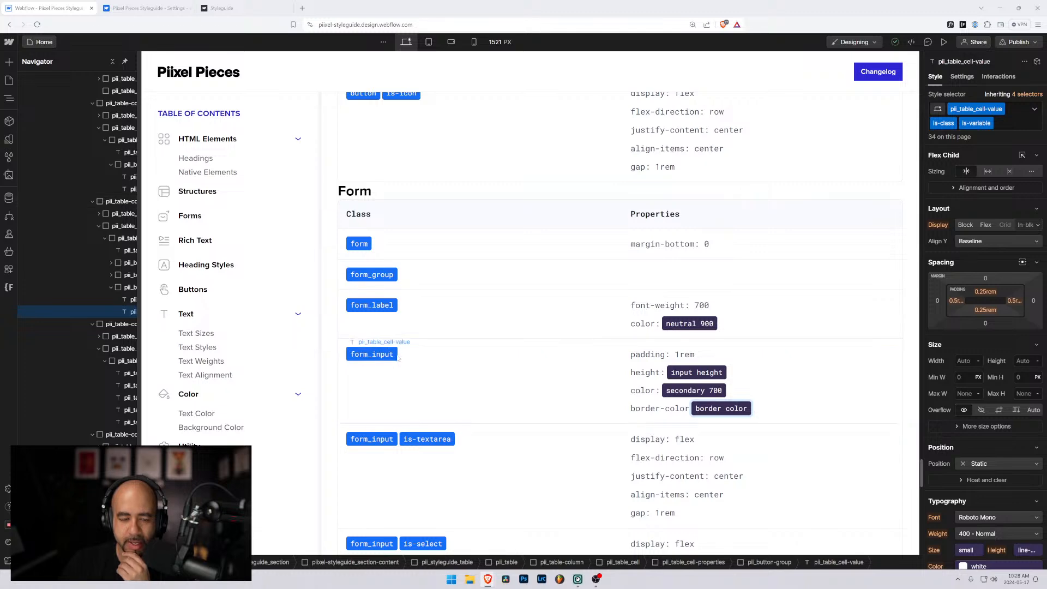
Compare the button class properties with the form_input, is-textarea, is-select and form_checkbox entries in the Form table.
{"action": "scroll", "coordinate": [398, 358], "scroll_direction": "up", "scroll_amount": 3}
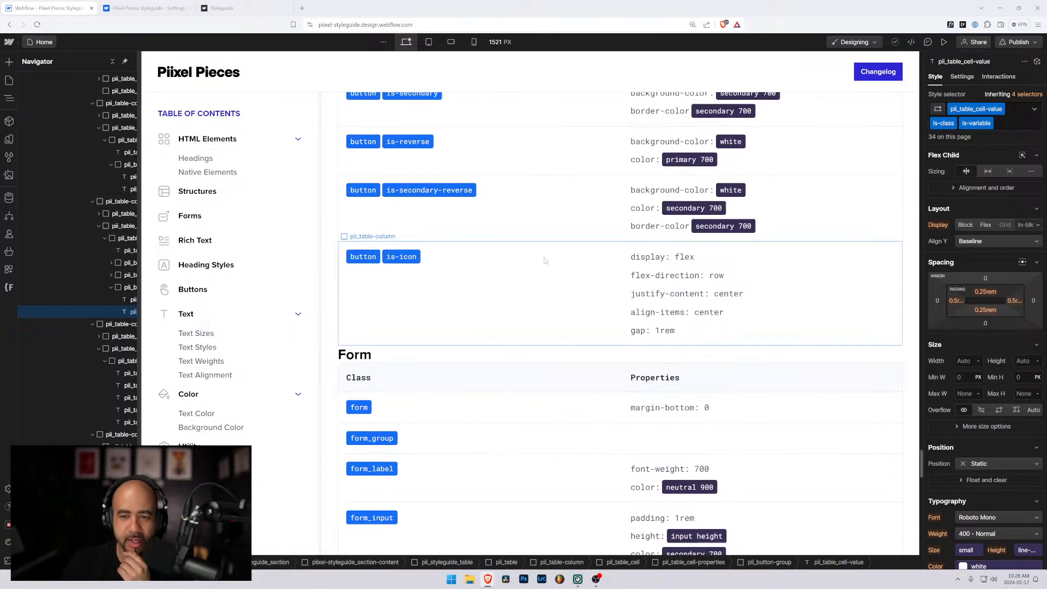
{"action": "scroll", "coordinate": [462, 287], "scroll_direction": "up", "scroll_amount": 3}
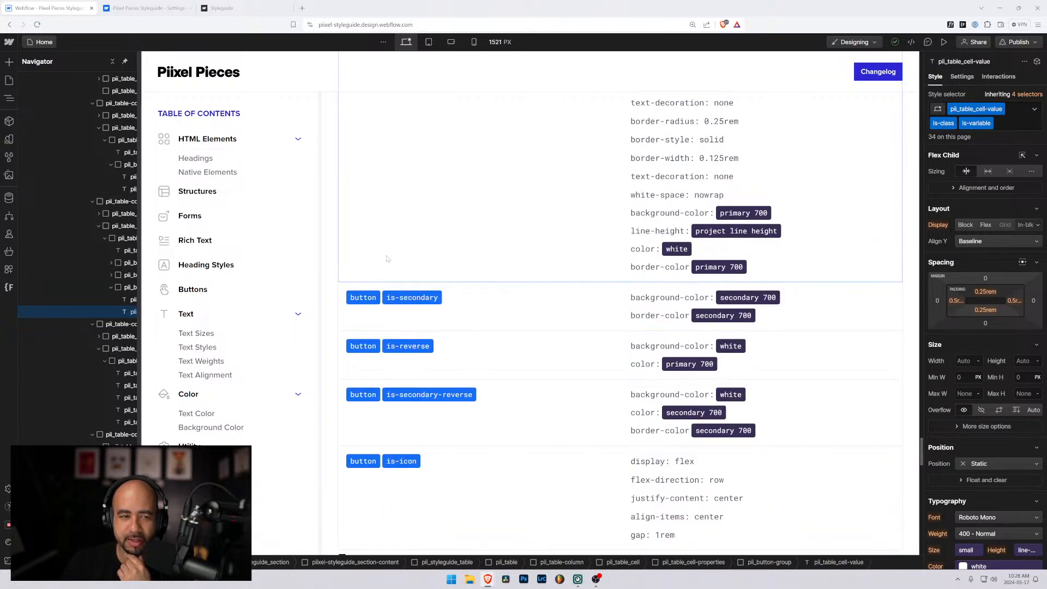
{"action": "scroll", "coordinate": [425, 295], "scroll_direction": "down", "scroll_amount": 7}
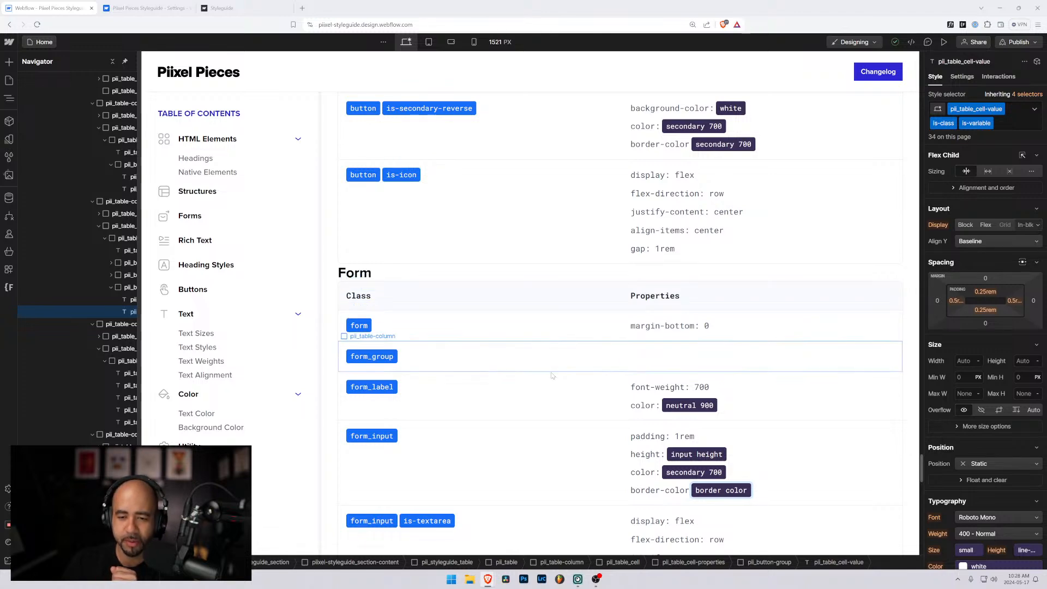
{"action": "scroll", "coordinate": [648, 340], "scroll_direction": "down", "scroll_amount": 3}
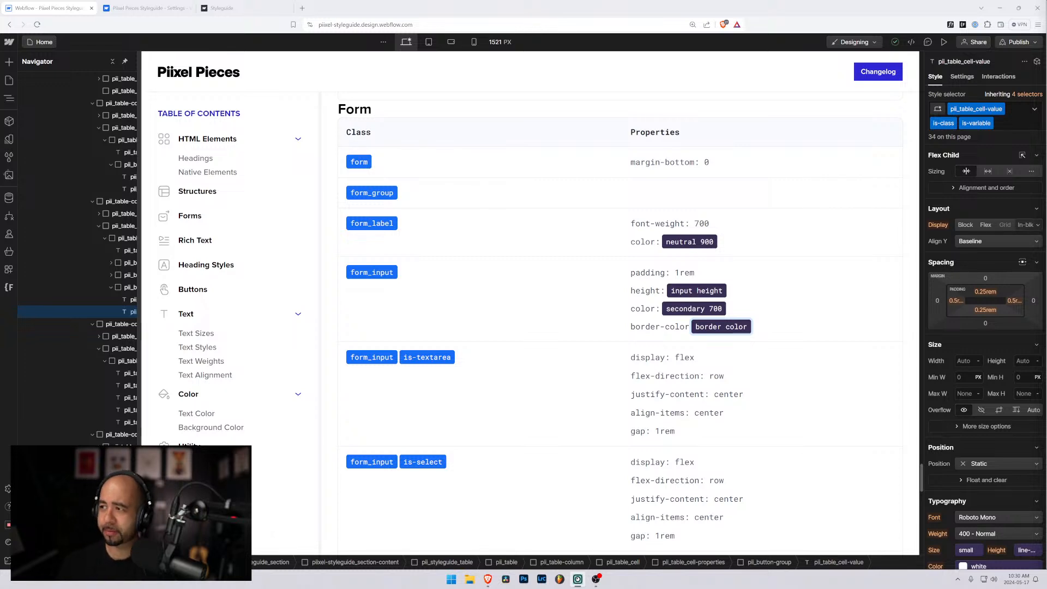
{"action": "scroll", "coordinate": [638, 321], "scroll_direction": "down", "scroll_amount": 2}
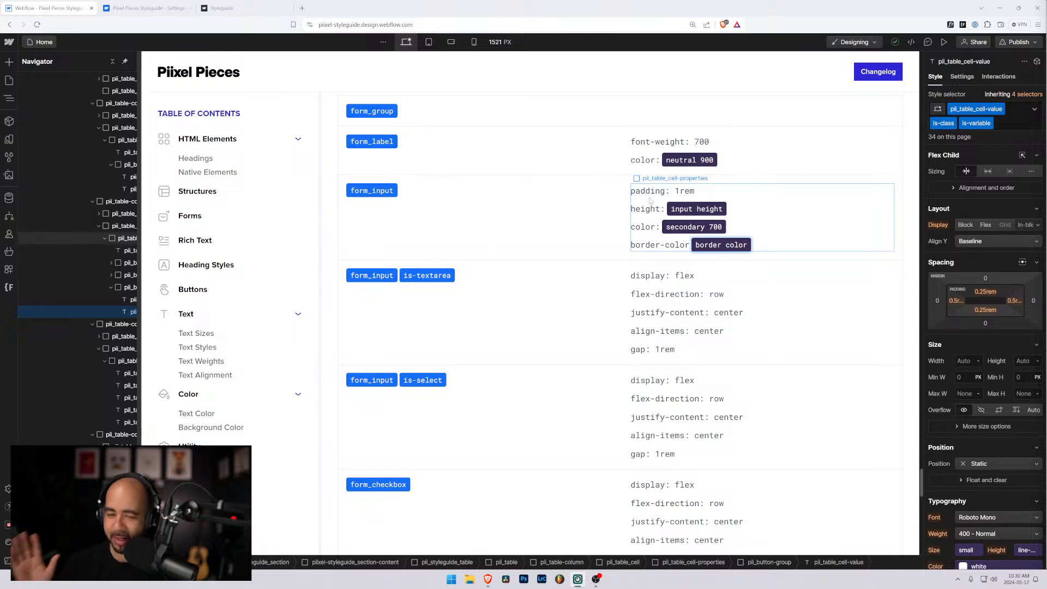
{"action": "scroll", "coordinate": [650, 201], "scroll_direction": "down", "scroll_amount": 2}
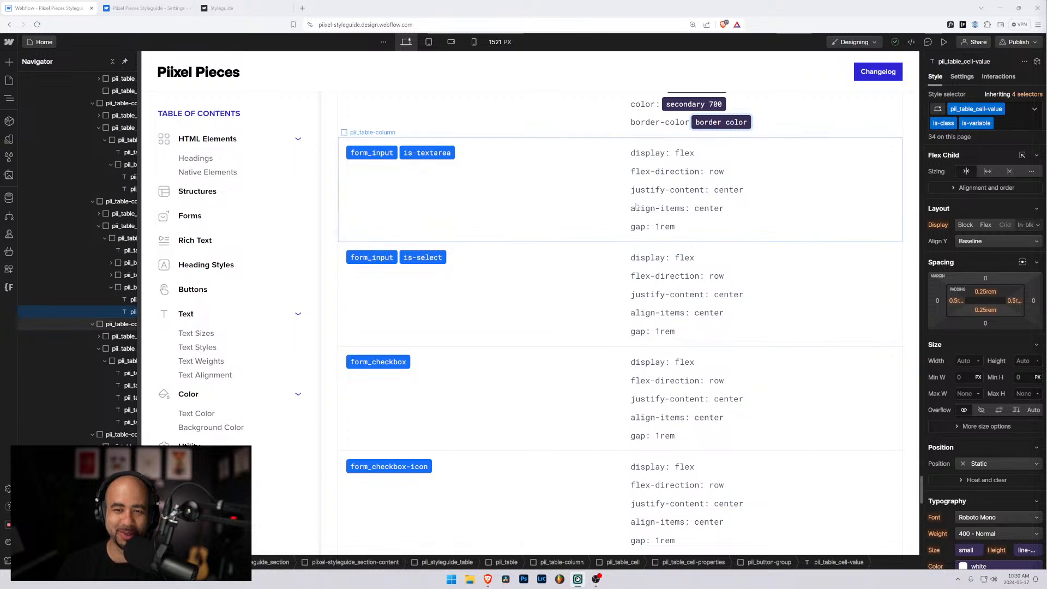
{"action": "scroll", "coordinate": [628, 145], "scroll_direction": "up", "scroll_amount": 2}
{"action": "scroll", "coordinate": [627, 143], "scroll_direction": "up", "scroll_amount": 3}
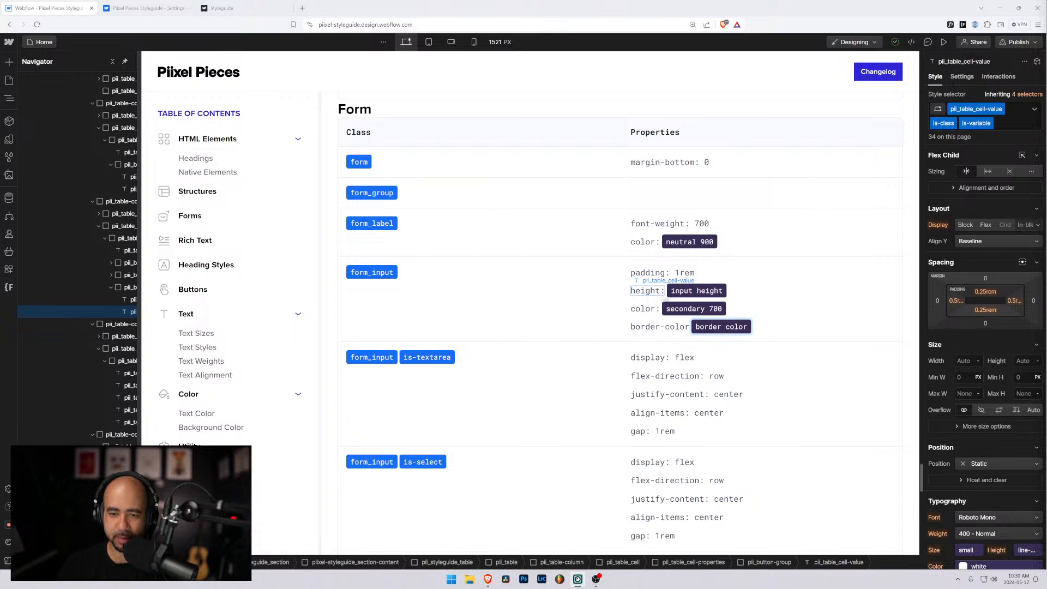
{"action": "left_click", "coordinate": [663, 317]}
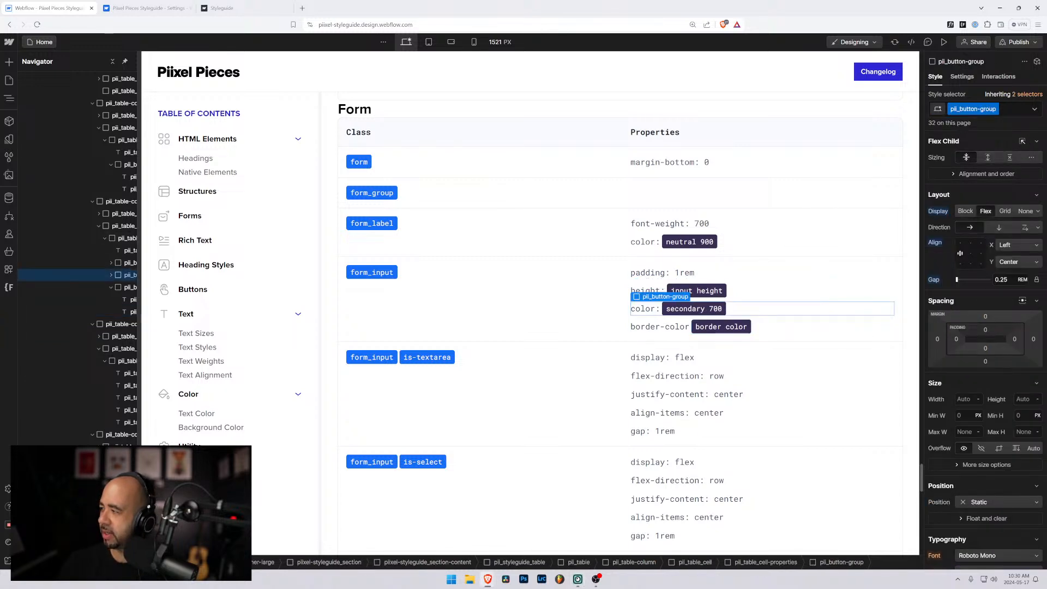
{"action": "left_click", "coordinate": [670, 310]}
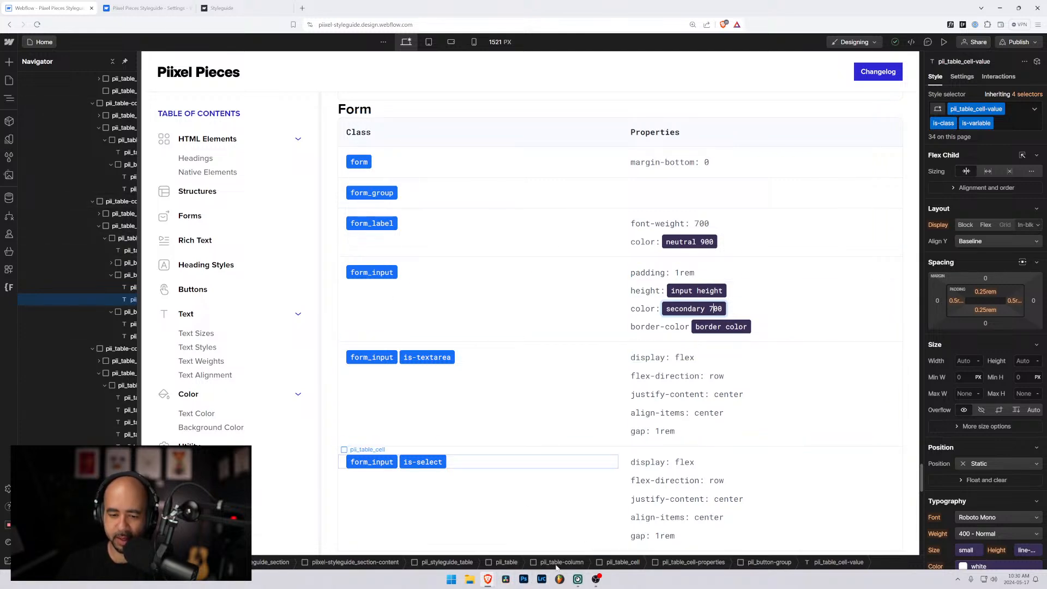
{"action": "mouse_move", "coordinate": [484, 582]}
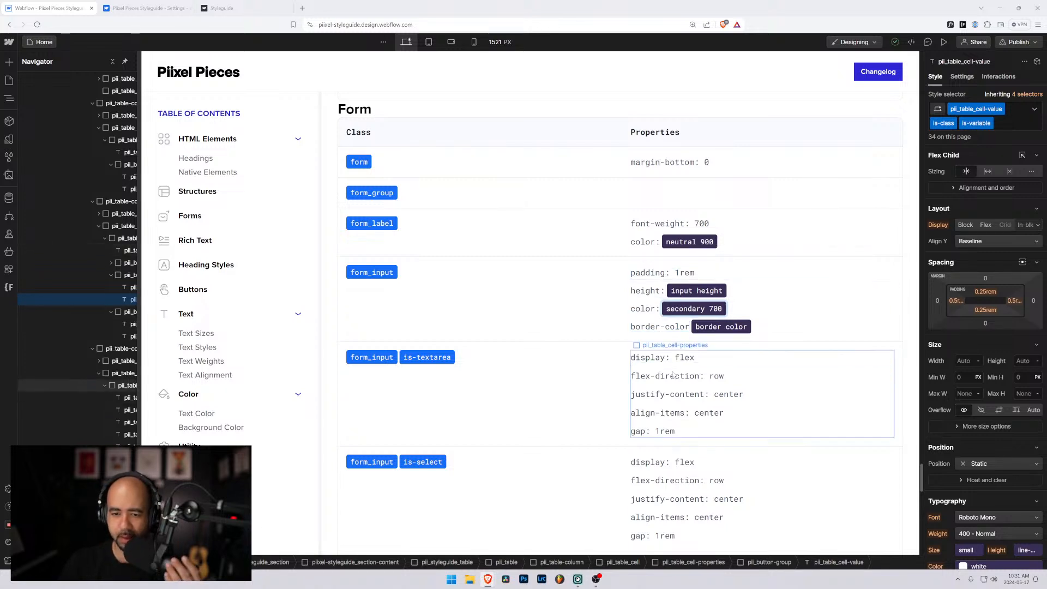
Duplicate the padding property in the Form table's form_input row and change the copy to "border-style: solid".
{"action": "left_click", "coordinate": [671, 274]}
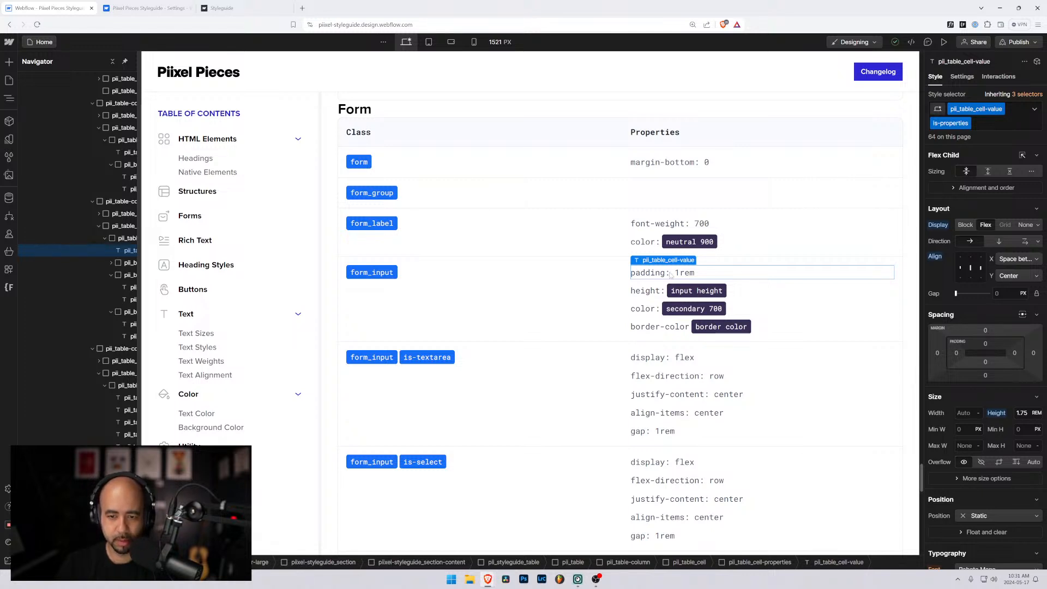
{"action": "key", "text": "ctrl+d"}
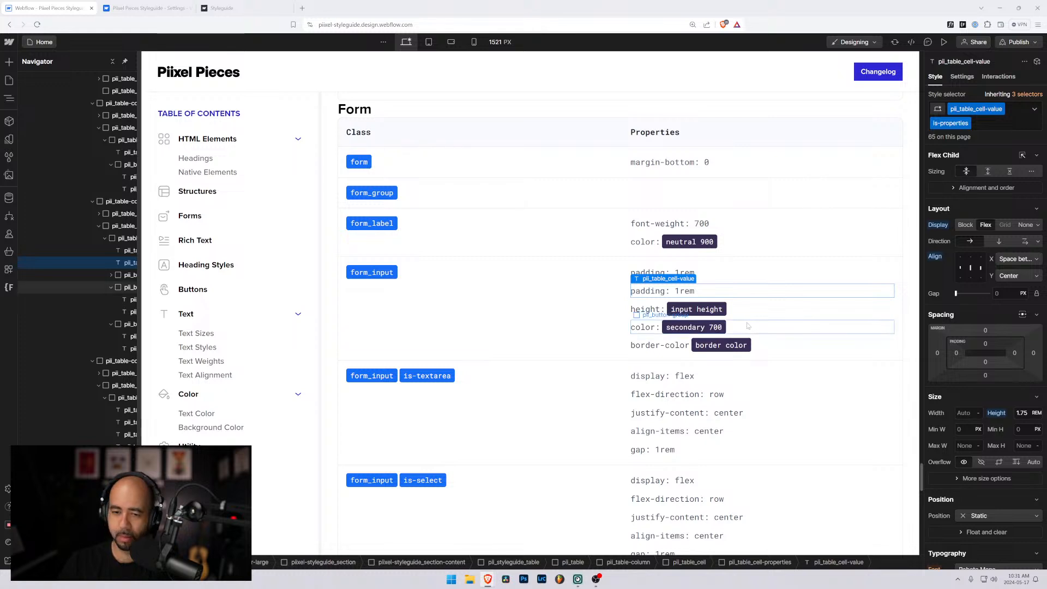
{"action": "double_click", "coordinate": [648, 293]}
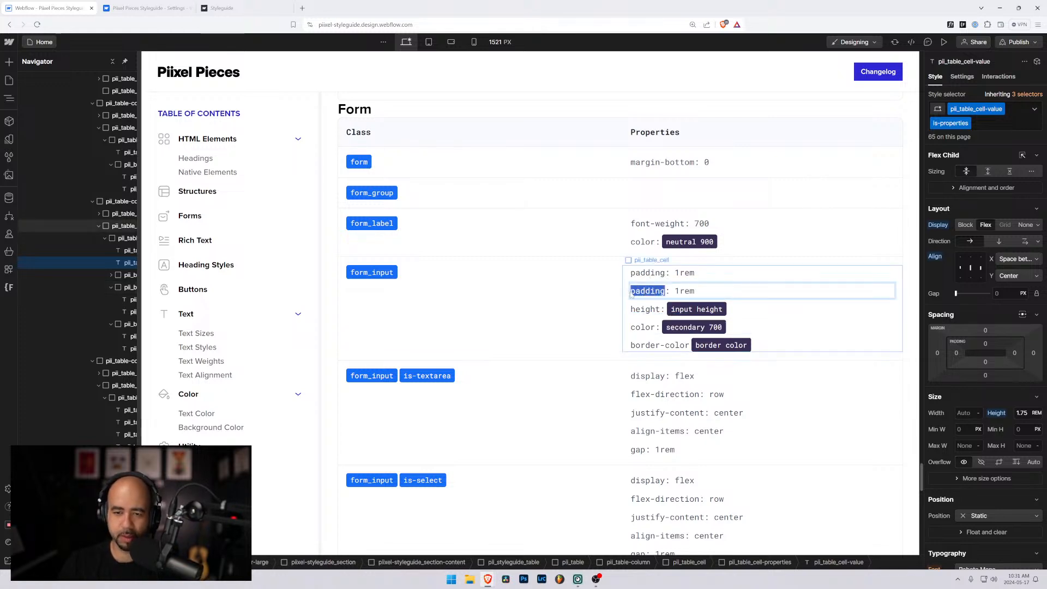
{"action": "type", "text": "border-"}
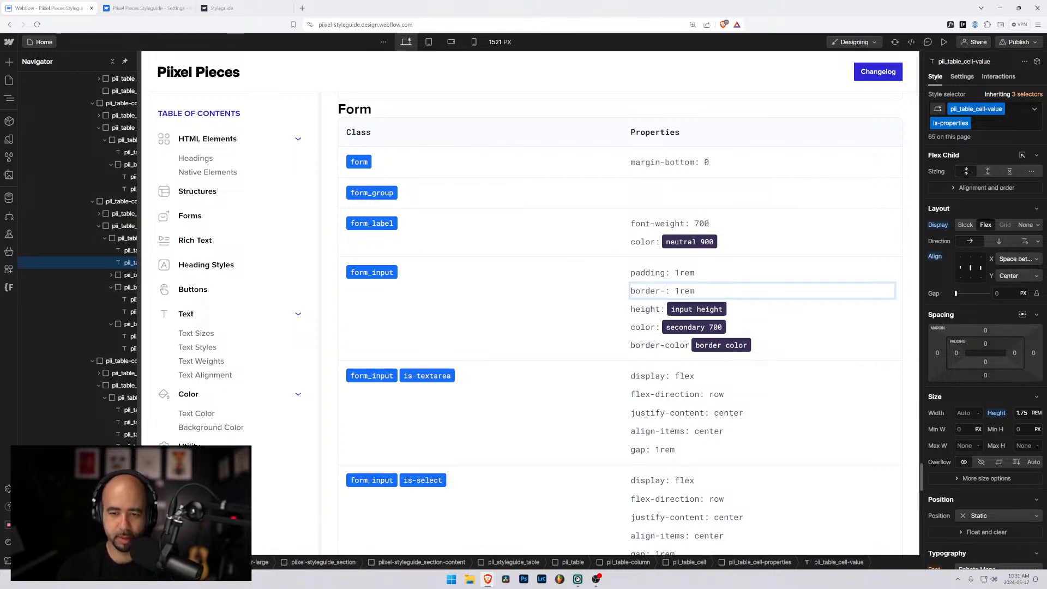
{"action": "type", "text": "stle"}
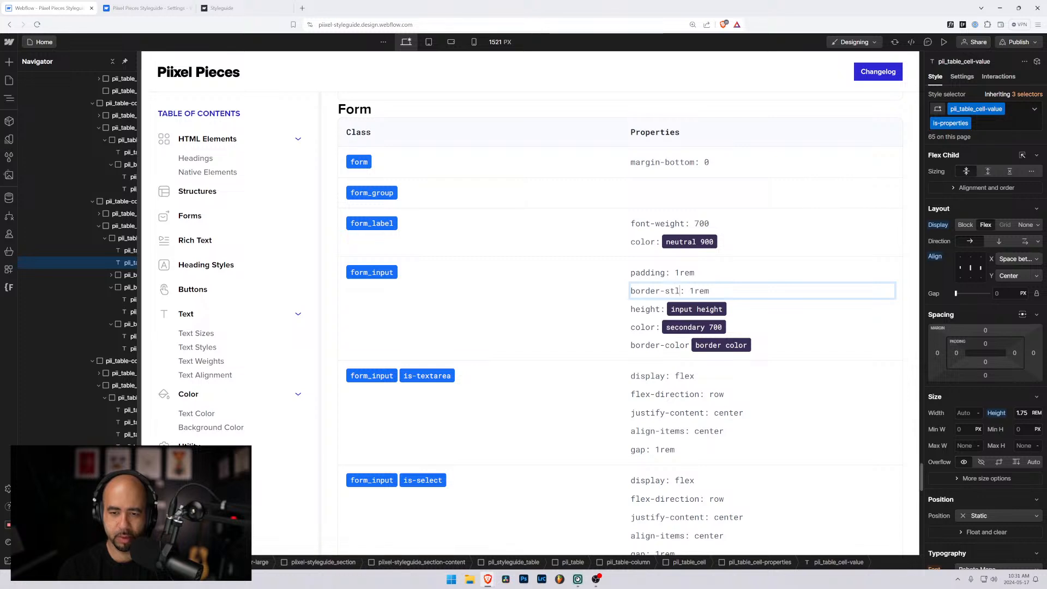
{"action": "type", "text": "yle"}
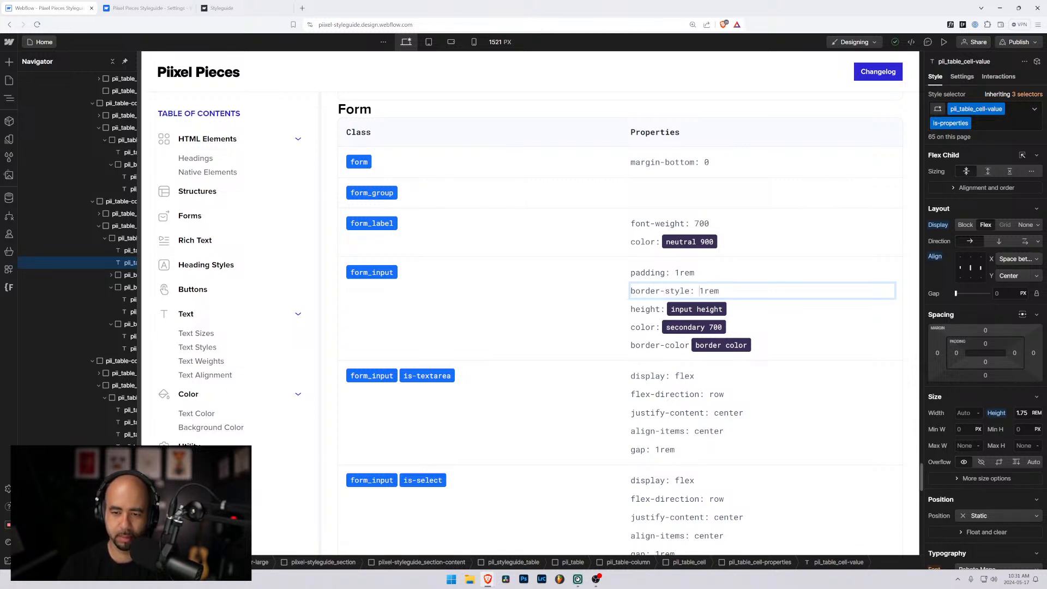
{"action": "key", "text": "shift+End"}
{"action": "type", "text": "solid"}
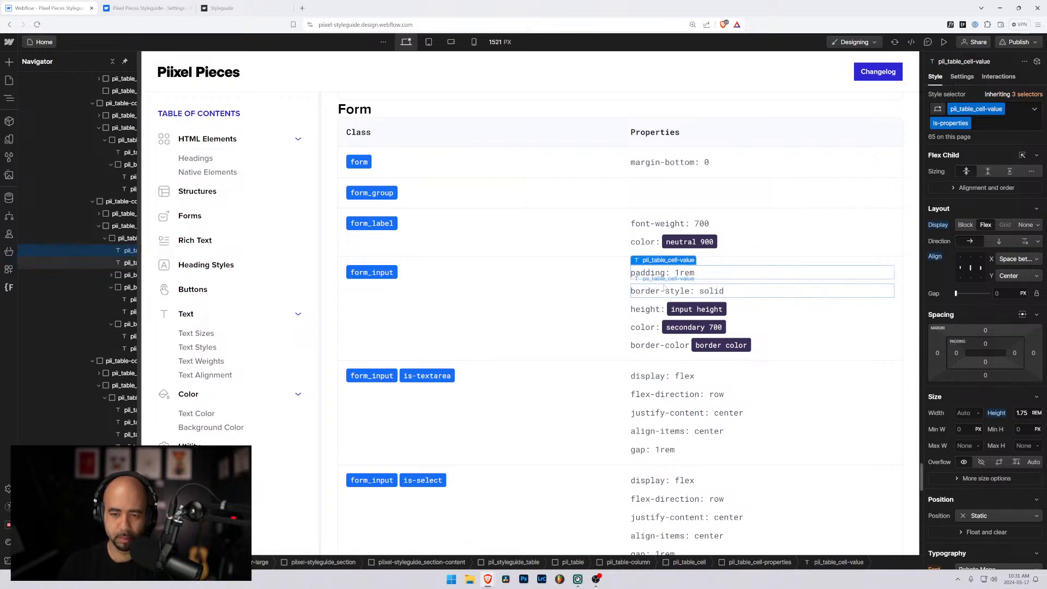
{"action": "key", "text": "Escape"}
Duplicate form_input's border-style property twice and change the first copy to "border-radius: 0.25rem".
{"action": "key", "text": "ctrl+d"}
{"action": "key", "text": "ctrl+d"}
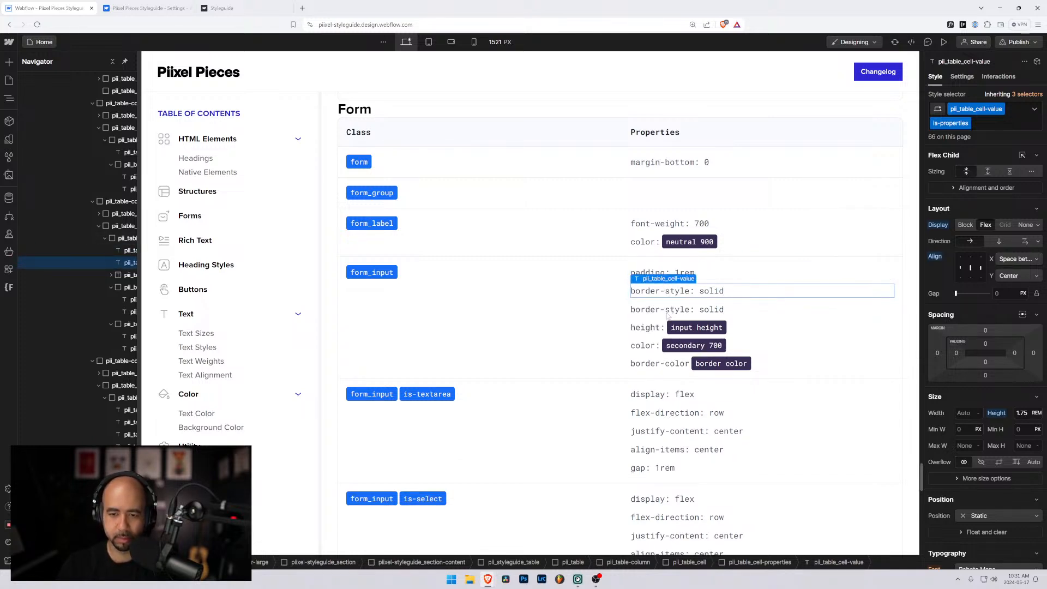
{"action": "double_click", "coordinate": [673, 309]}
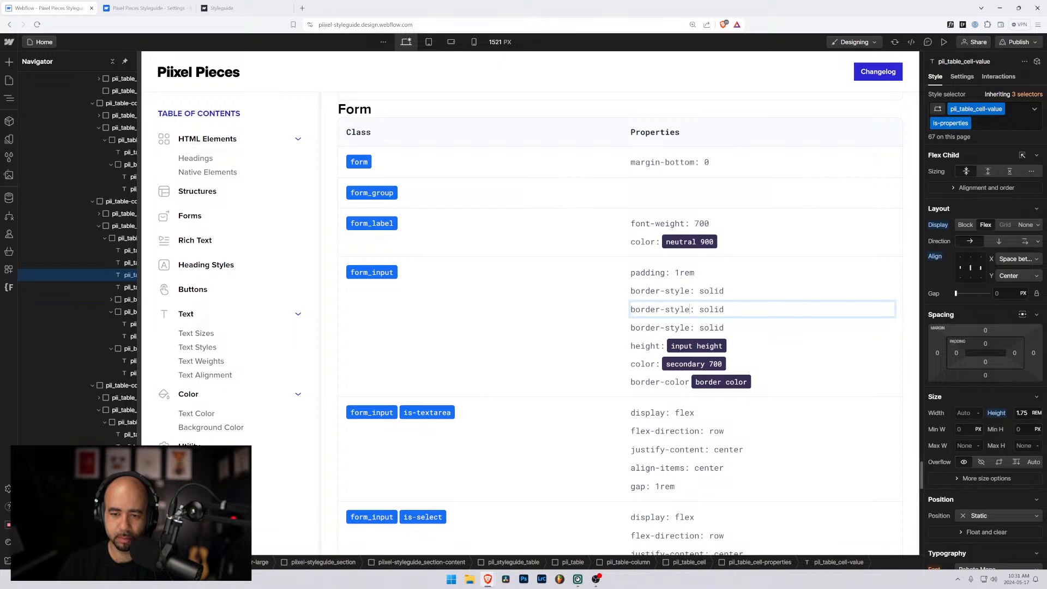
{"action": "left_click_drag", "start_coordinate": [690, 309], "coordinate": [665, 310]}
{"action": "type", "text": "radius"}
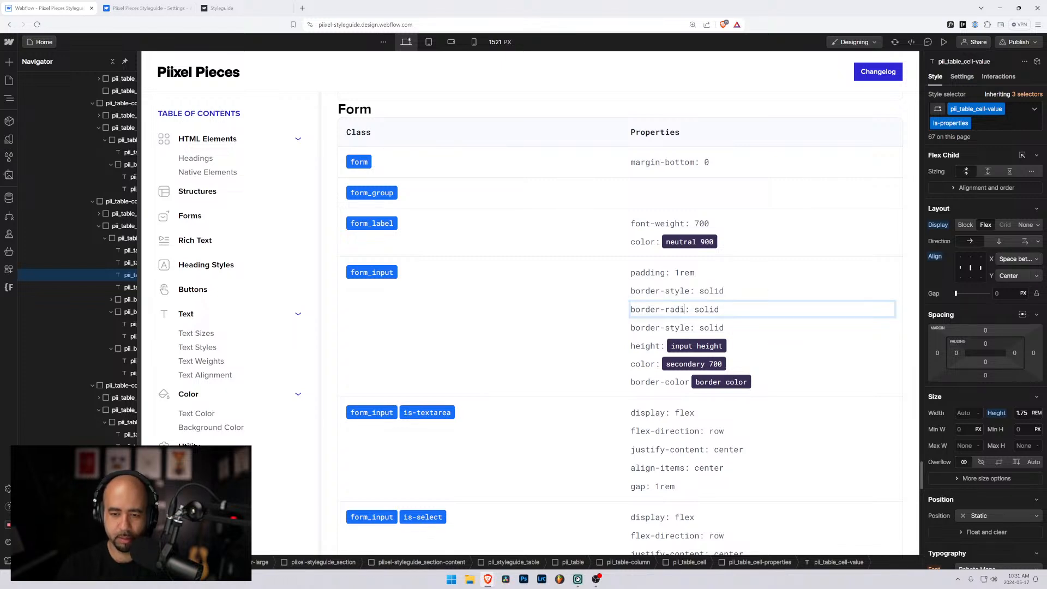
{"action": "double_click", "coordinate": [710, 309]}
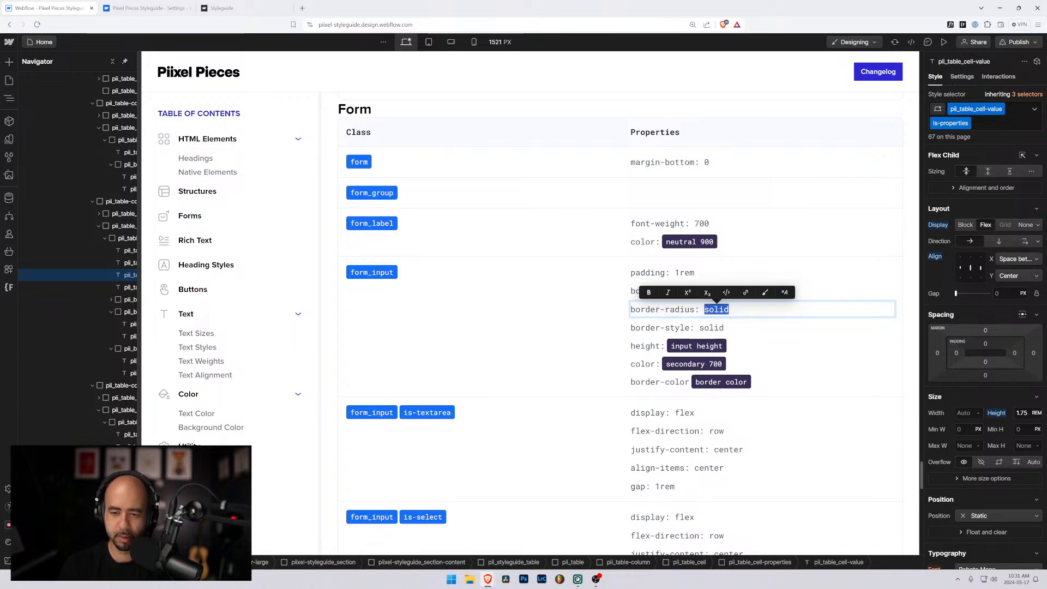
{"action": "type", "text": "0.25rem"}
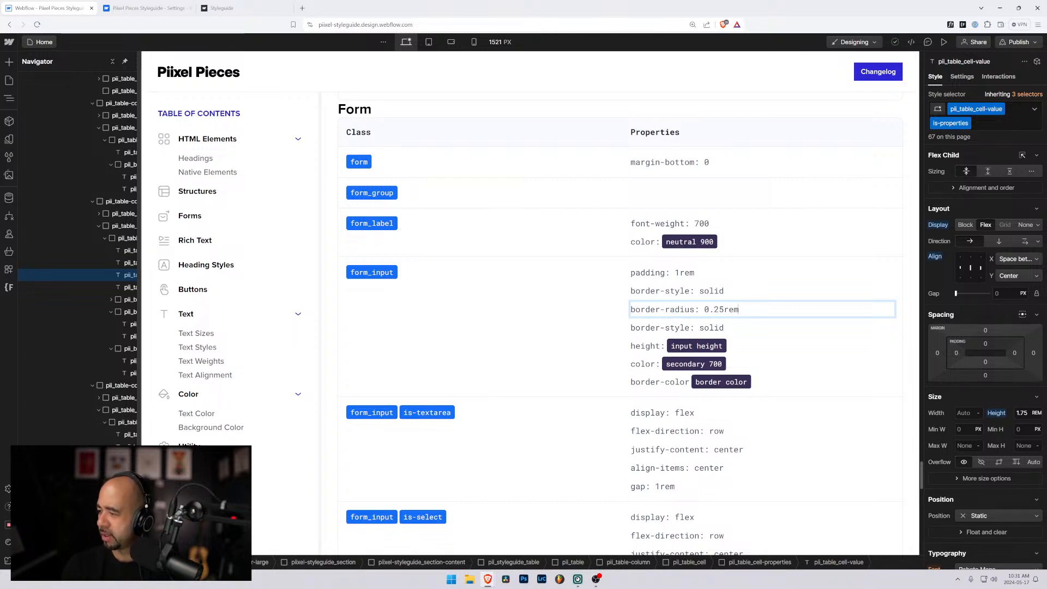
{"action": "key", "text": "BackSpace"}
{"action": "key", "text": "BackSpace"}
{"action": "key", "text": "BackSpace"}
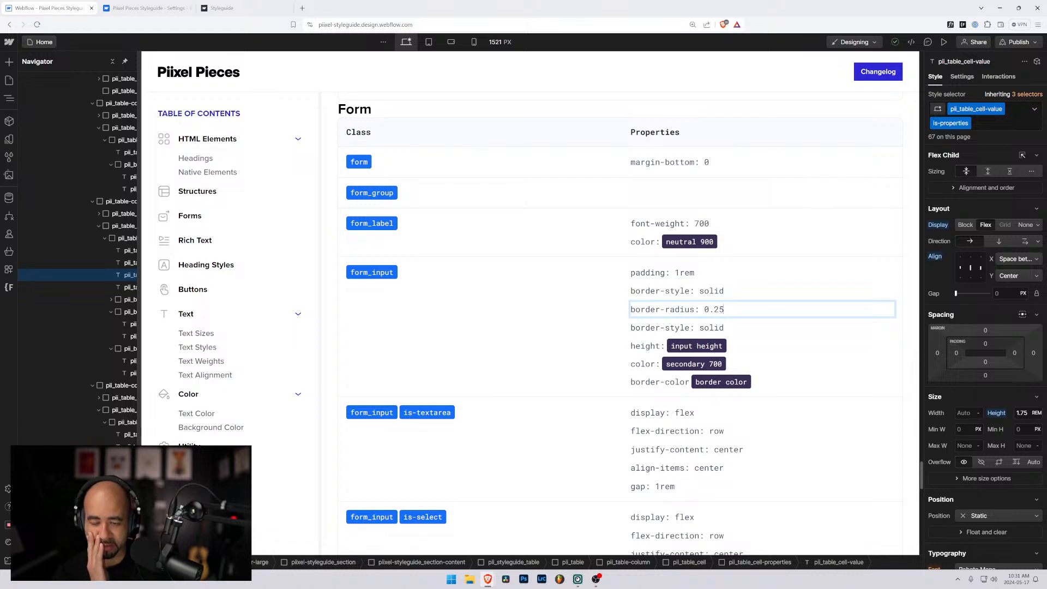
{"action": "type", "text": "em"}
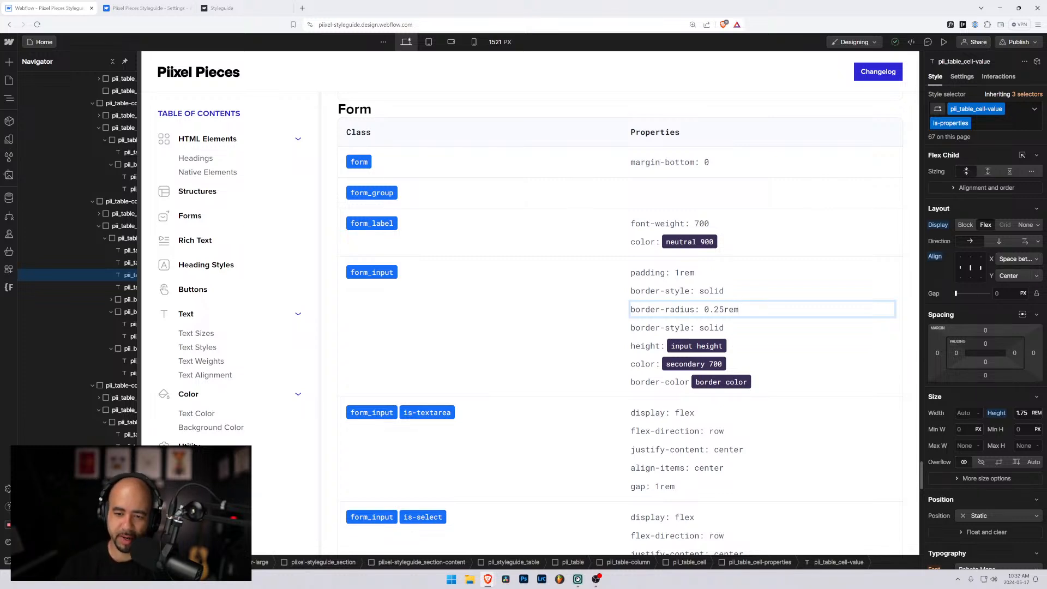
Change the remaining duplicate border-style property in the form_input row to "border-width: 0.0625rem".
{"action": "left_click", "coordinate": [657, 330]}
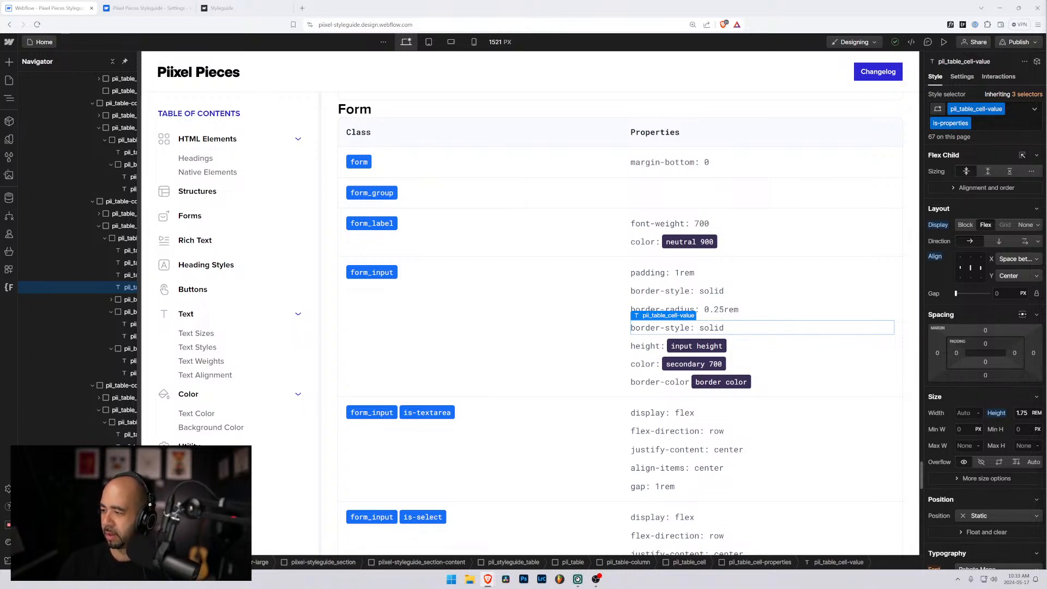
{"action": "double_click", "coordinate": [677, 327]}
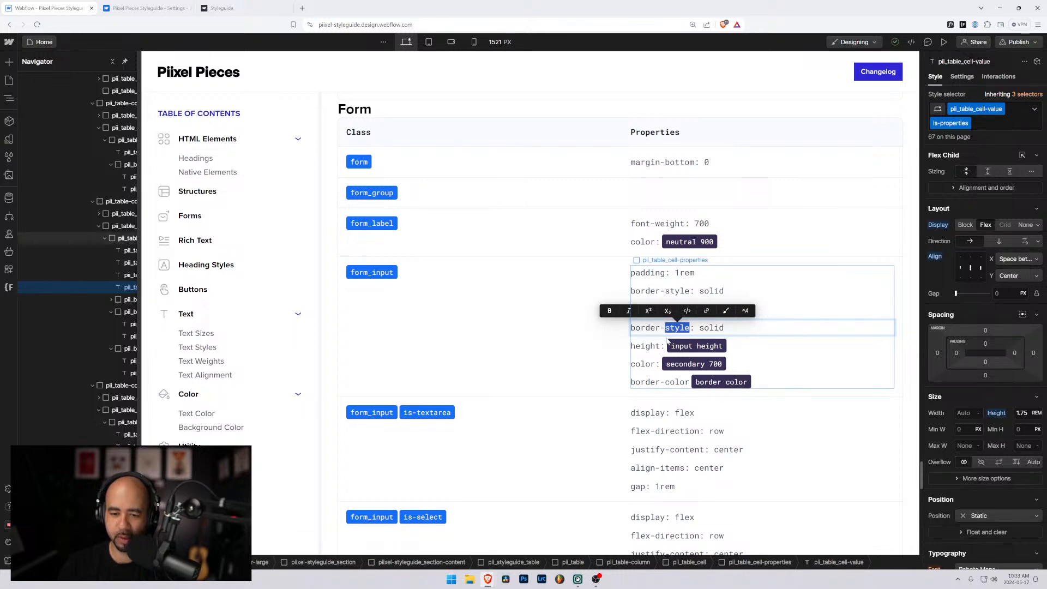
{"action": "scroll", "coordinate": [668, 343], "scroll_direction": "down", "scroll_amount": 3}
{"action": "scroll", "coordinate": [668, 343], "scroll_direction": "up", "scroll_amount": 4}
{"action": "scroll", "coordinate": [667, 341], "scroll_direction": "up", "scroll_amount": 3}
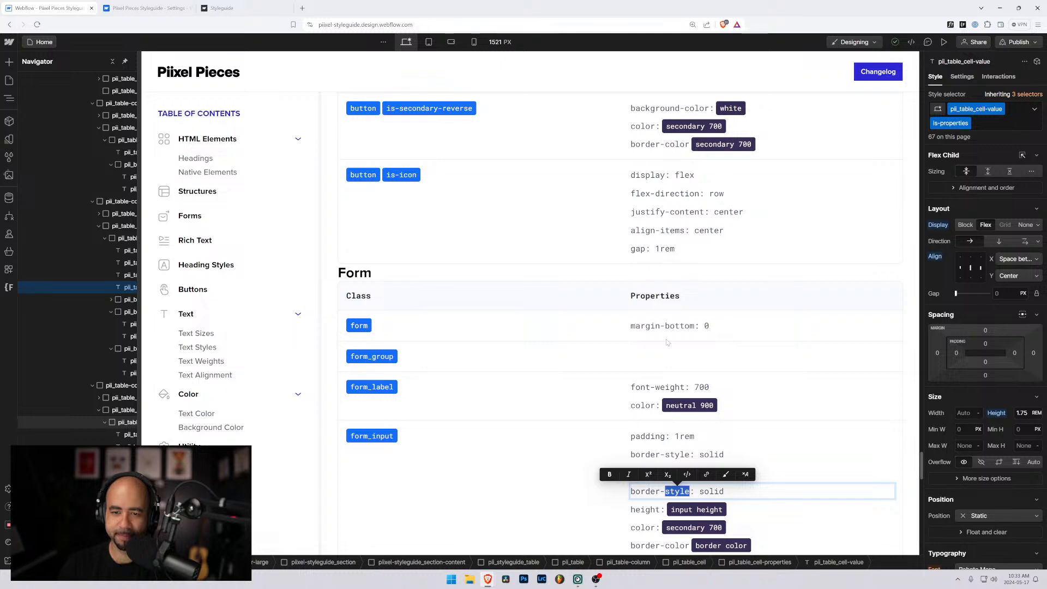
{"action": "scroll", "coordinate": [667, 341], "scroll_direction": "up", "scroll_amount": 4}
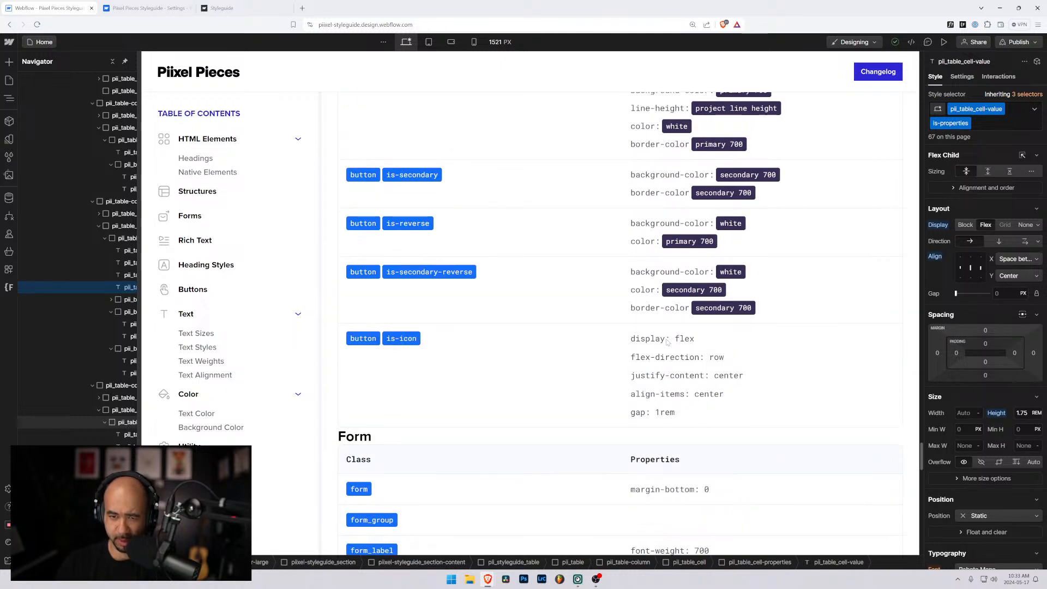
{"action": "scroll", "coordinate": [667, 342], "scroll_direction": "up", "scroll_amount": 3}
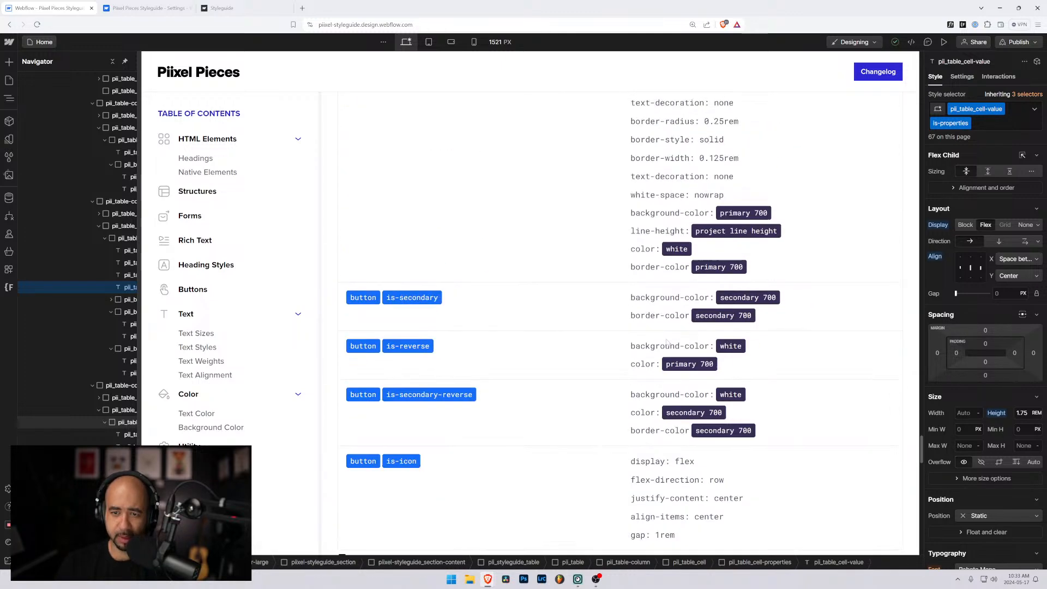
{"action": "scroll", "coordinate": [667, 342], "scroll_direction": "down", "scroll_amount": 11}
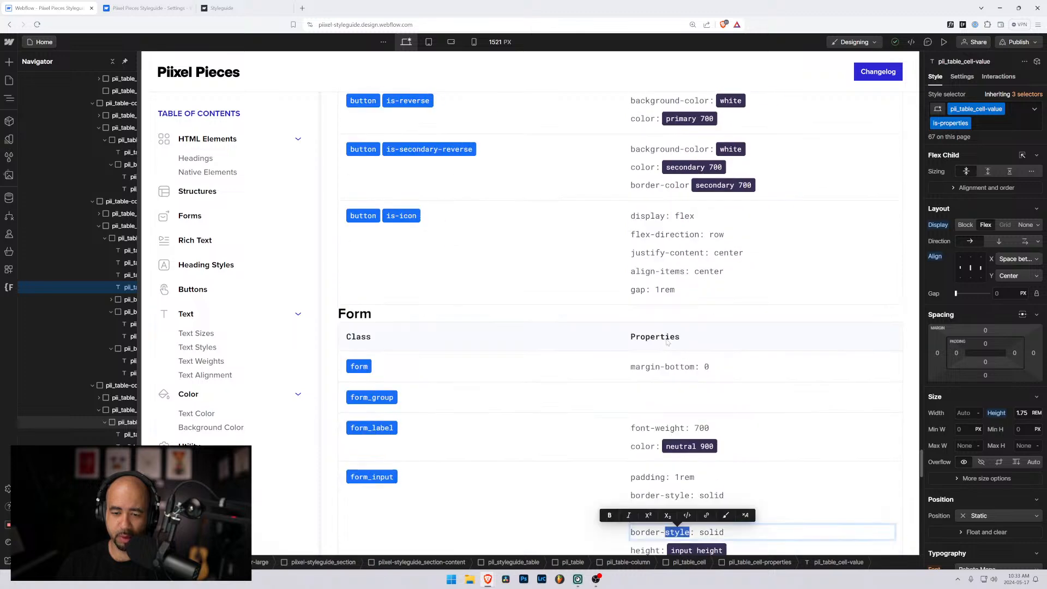
{"action": "type", "text": "w"}
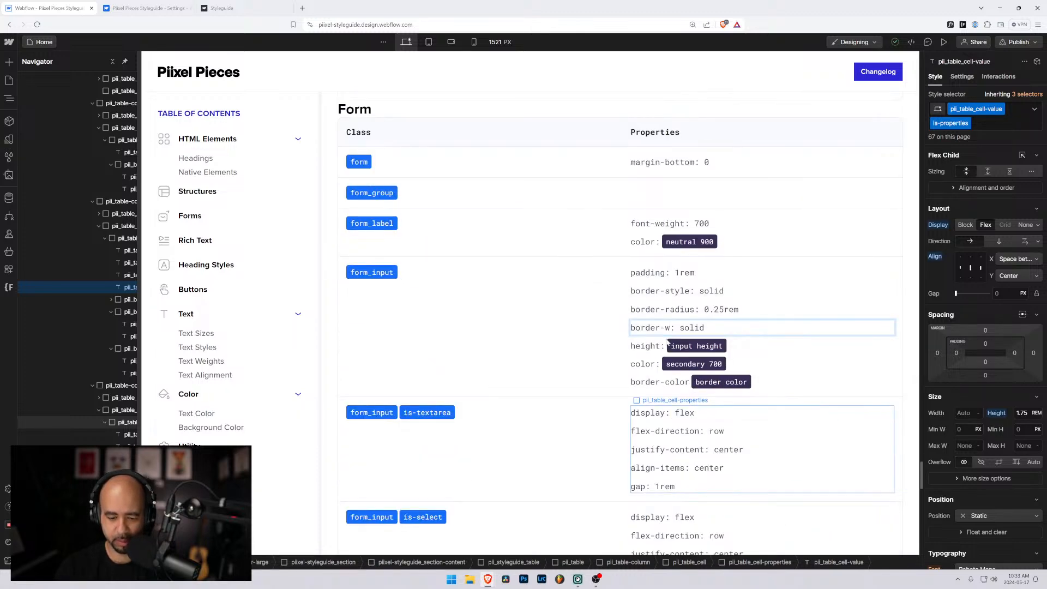
{"action": "type", "text": "idth"}
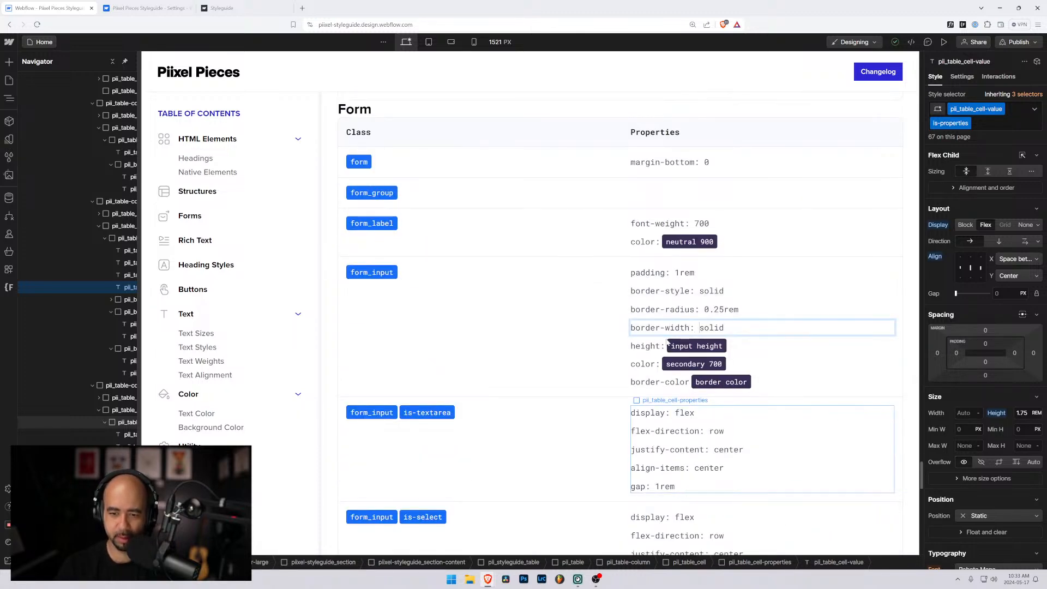
{"action": "key", "text": "shift+End"}
{"action": "type", "text": "0."}
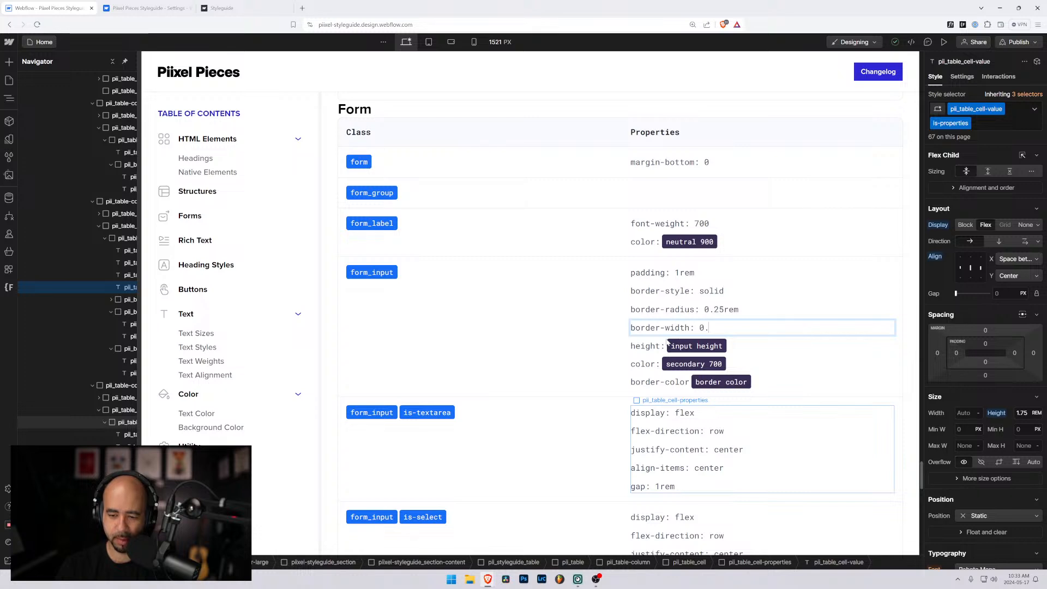
{"action": "type", "text": "0625r"}
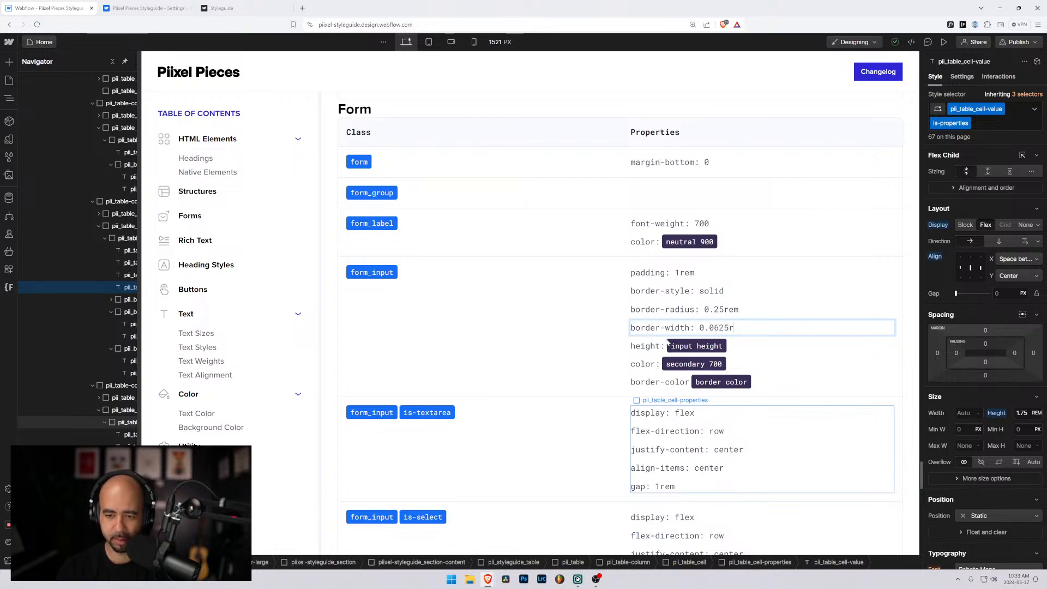
{"action": "type", "text": "em"}
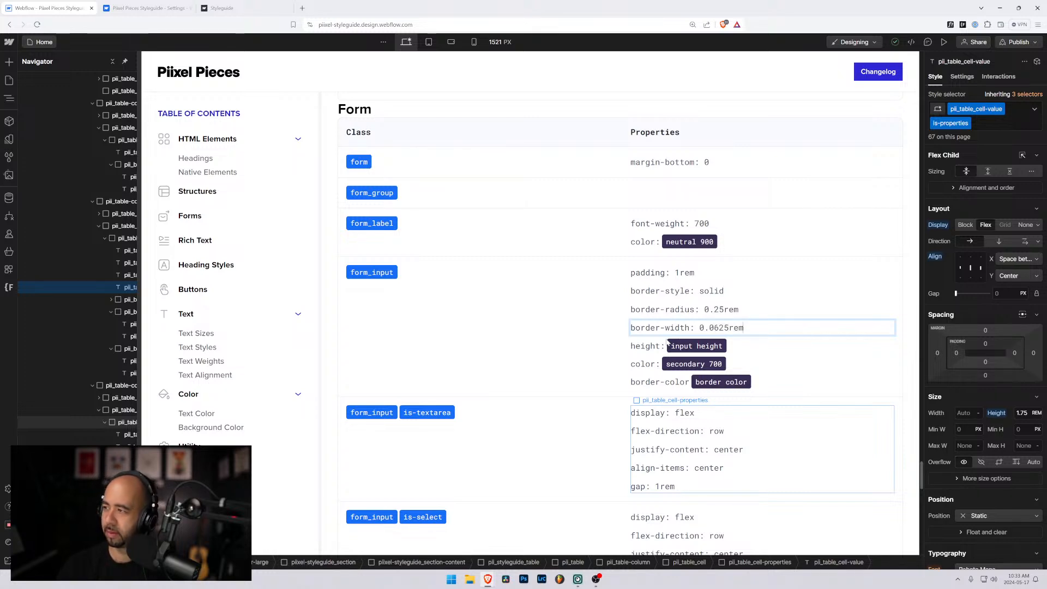
{"action": "left_click", "coordinate": [649, 314]}
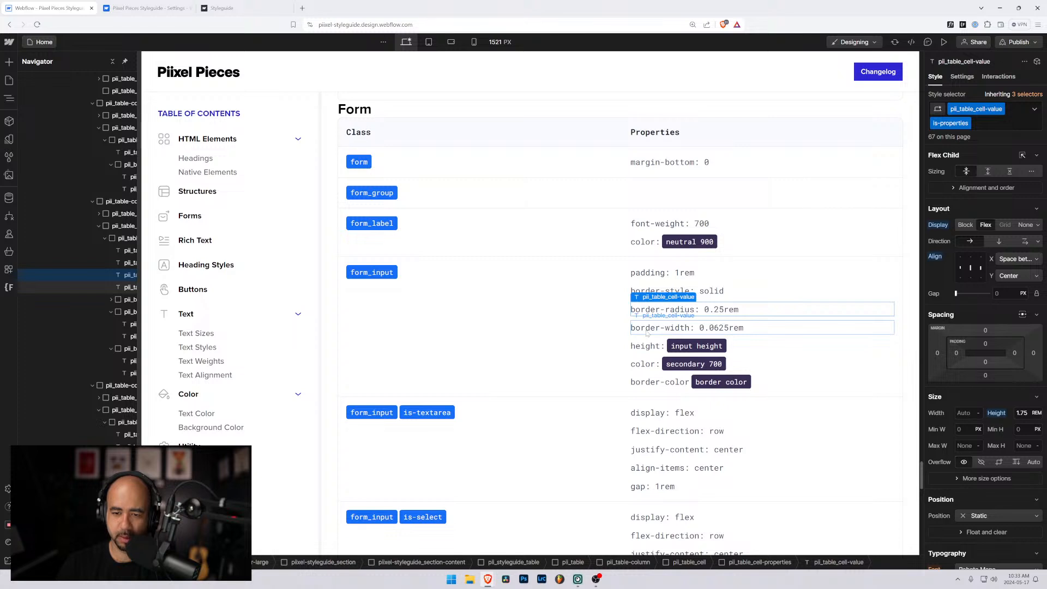
{"action": "left_click", "coordinate": [763, 328]}
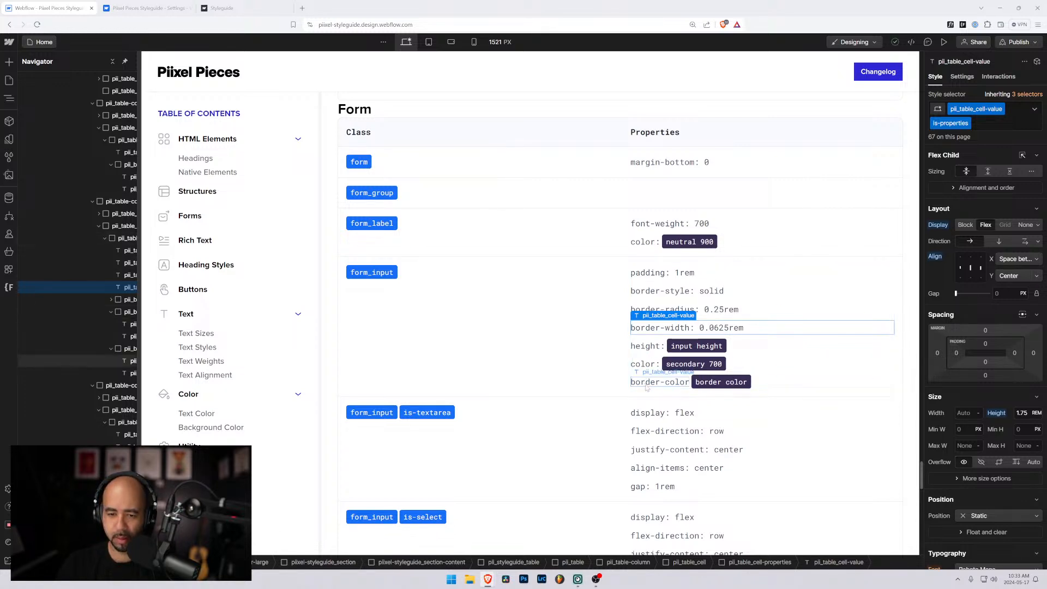
Duplicate form_input's border-color property group and rename the copy's property to "background-color".
{"action": "left_click", "coordinate": [692, 386]}
{"action": "key", "text": "ctrl+v"}
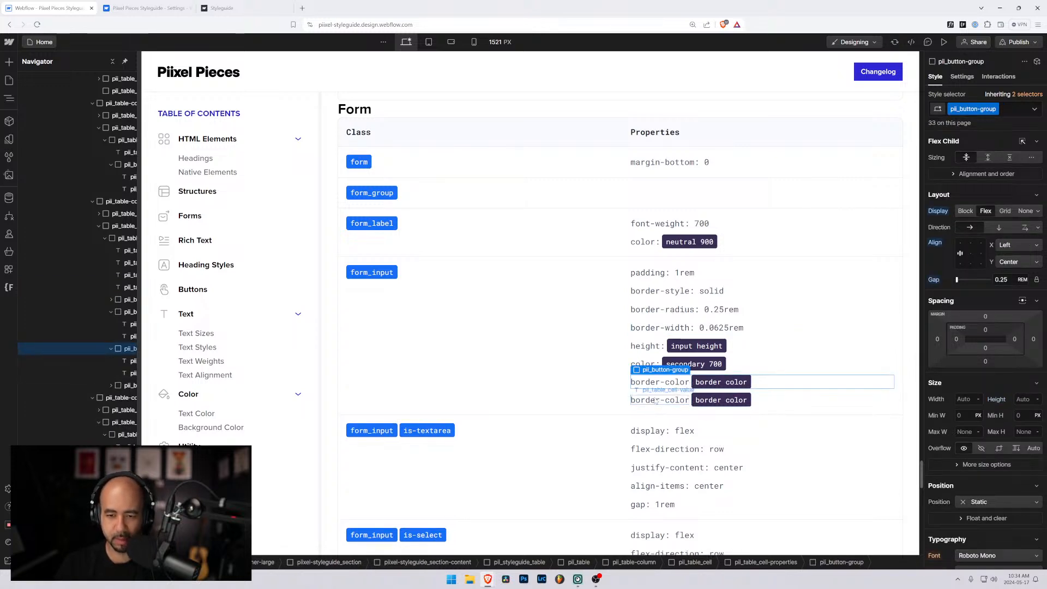
{"action": "double_click", "coordinate": [686, 400]}
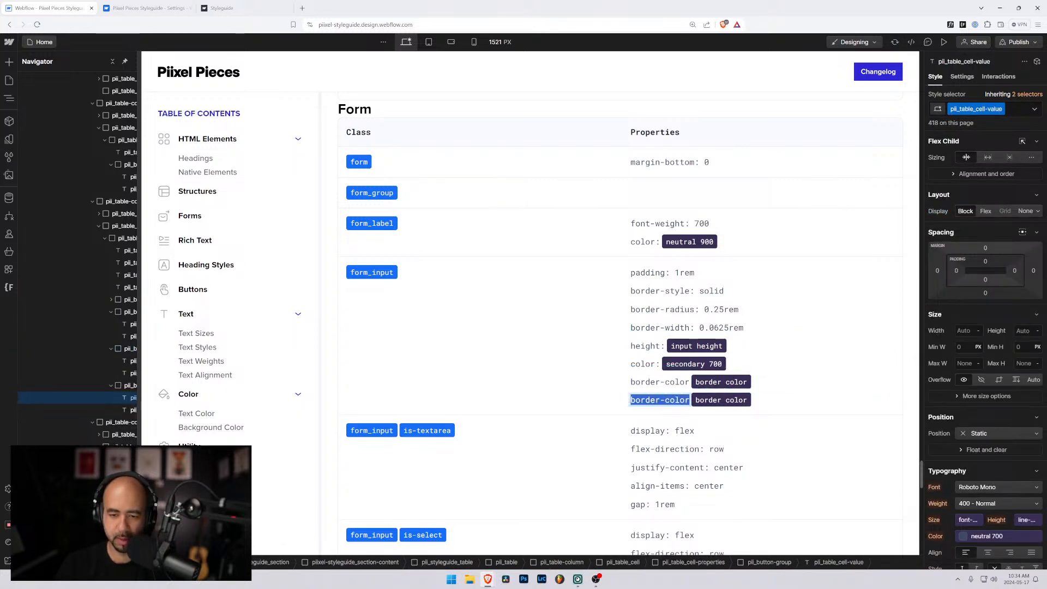
{"action": "type", "text": "background-cool"}
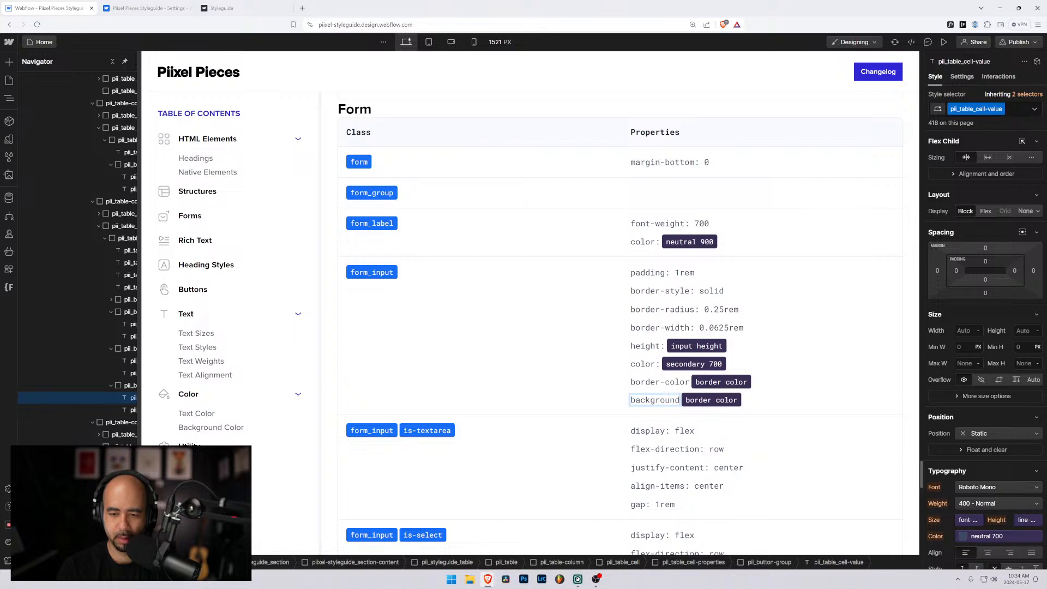
{"action": "key", "text": "BackSpace"}
{"action": "key", "text": "BackSpace"}
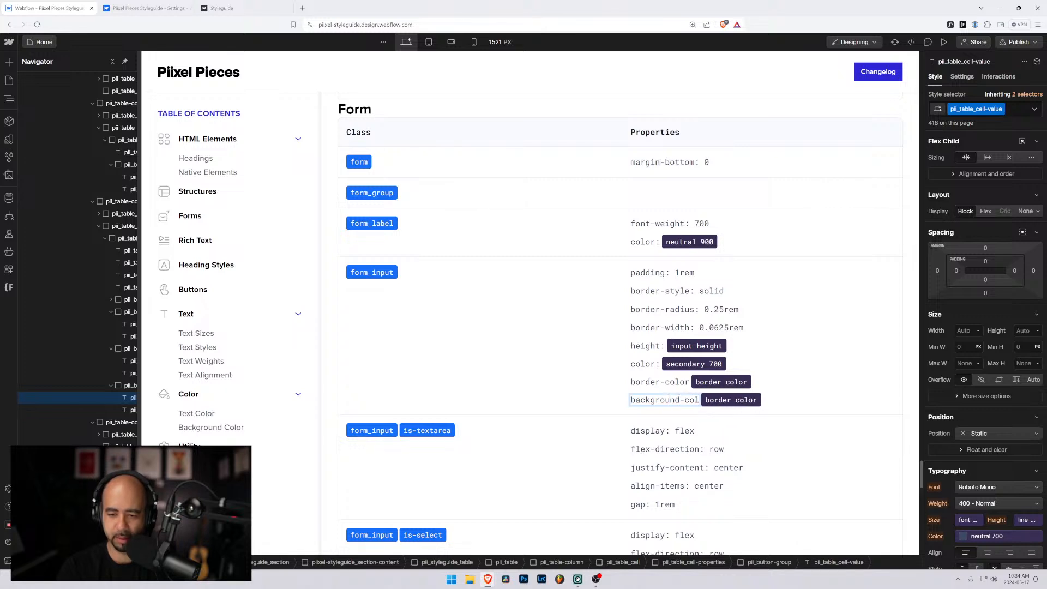
{"action": "type", "text": "lor"}
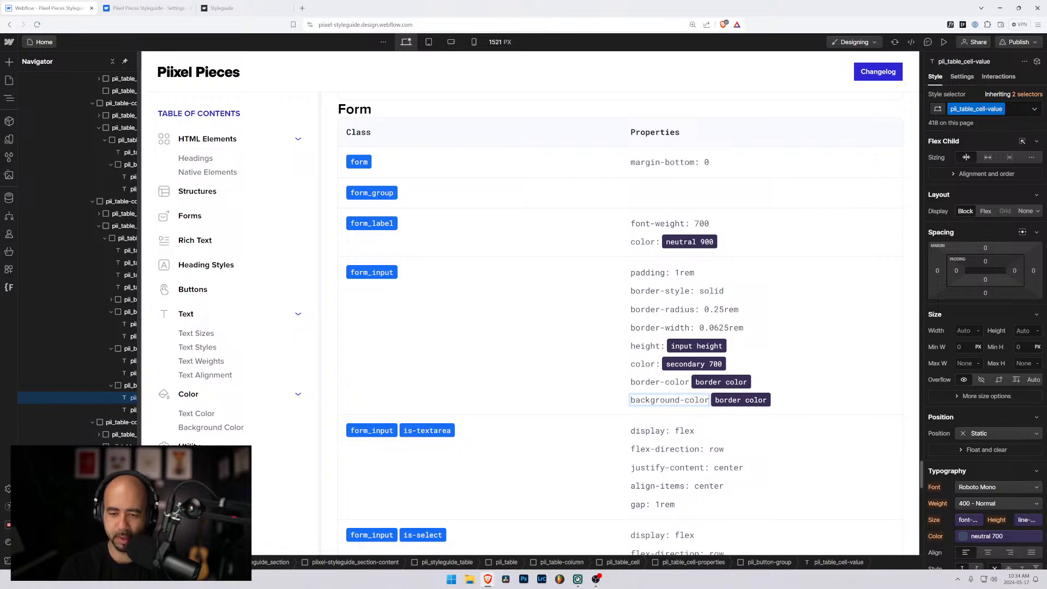
{"action": "left_click", "coordinate": [732, 400]}
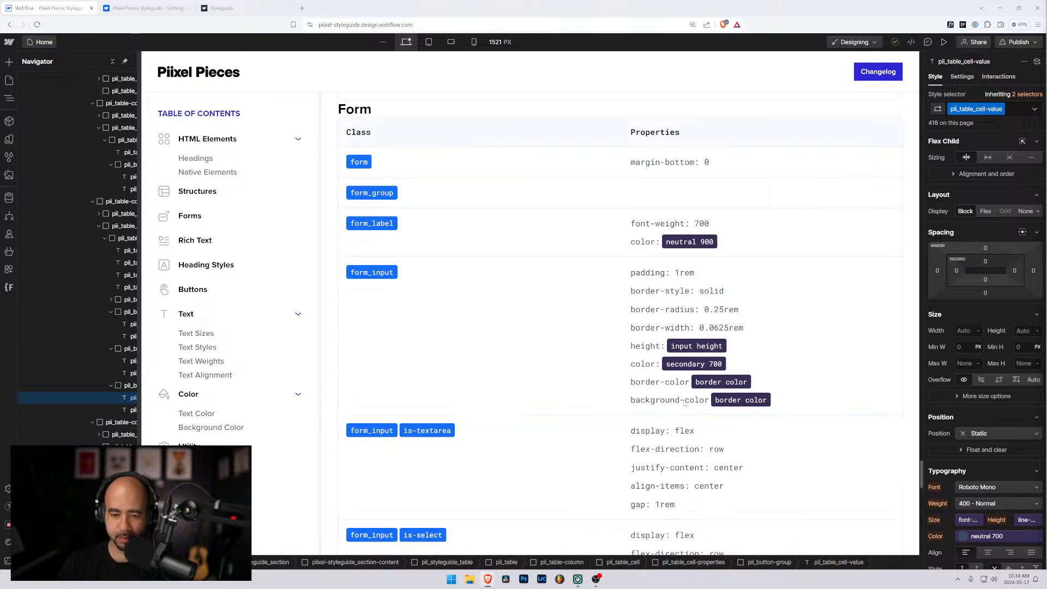
{"action": "scroll", "coordinate": [673, 386], "scroll_direction": "down", "scroll_amount": 2}
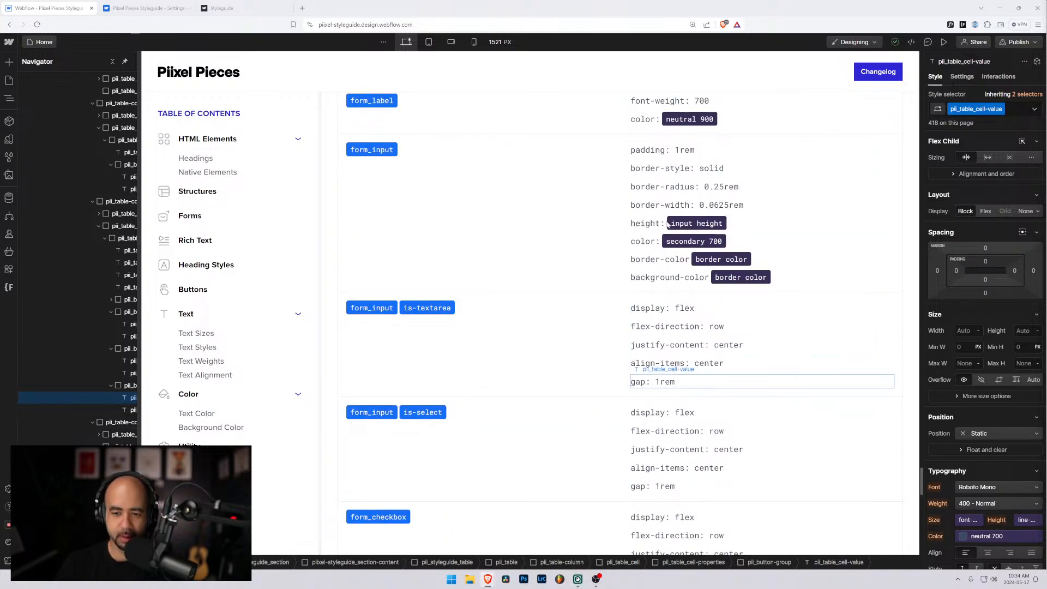
{"action": "scroll", "coordinate": [676, 389], "scroll_direction": "up", "scroll_amount": 1}
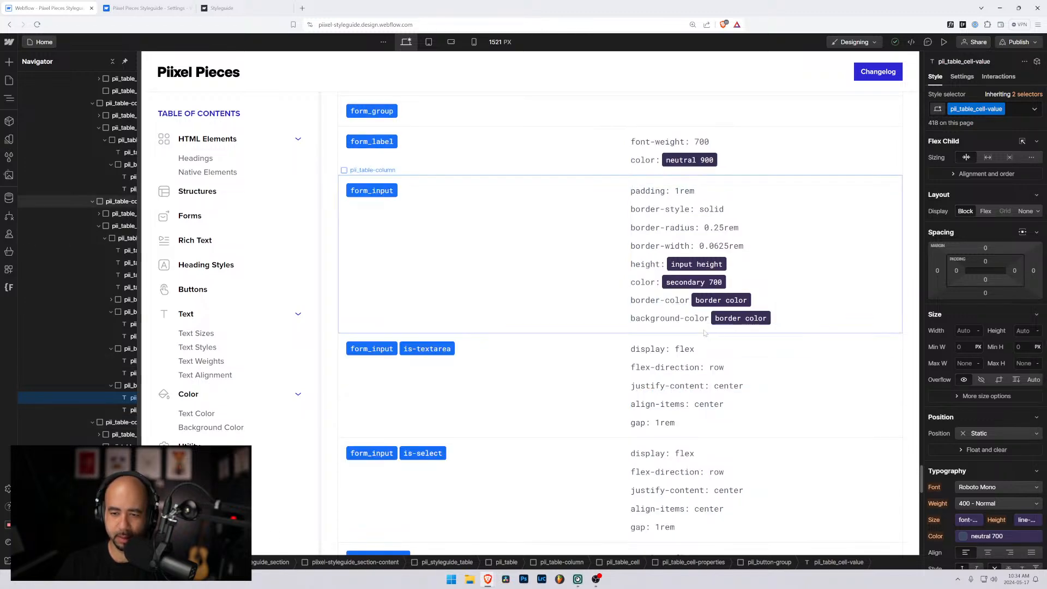
Reload the style guide page and return to the form_input row of the Form class table.
{"action": "scroll", "coordinate": [704, 332], "scroll_direction": "down", "scroll_amount": 3}
{"action": "scroll", "coordinate": [704, 332], "scroll_direction": "up", "scroll_amount": 2}
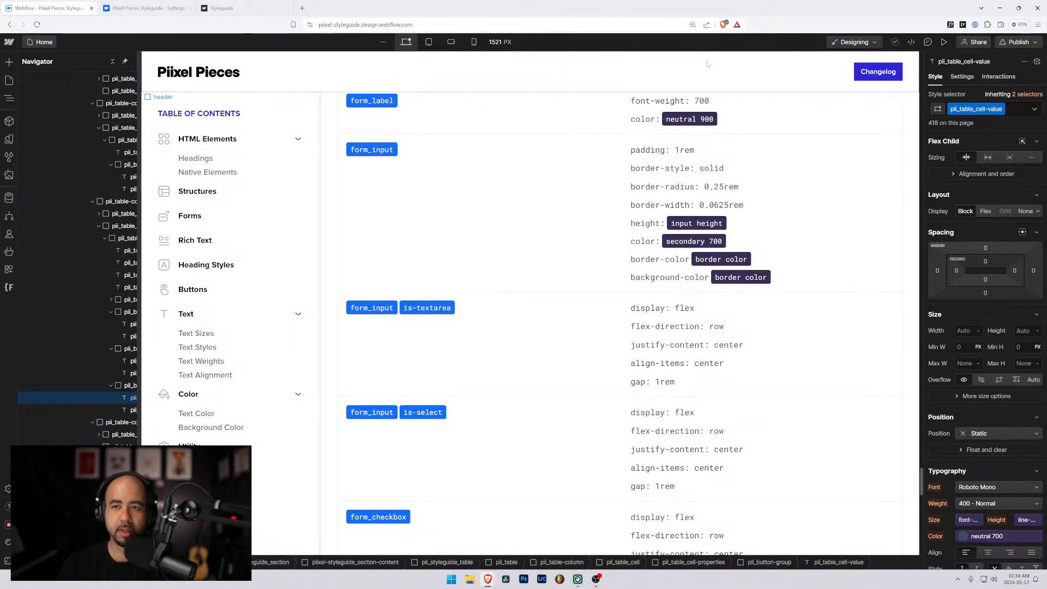
{"action": "left_click", "coordinate": [37, 24]}
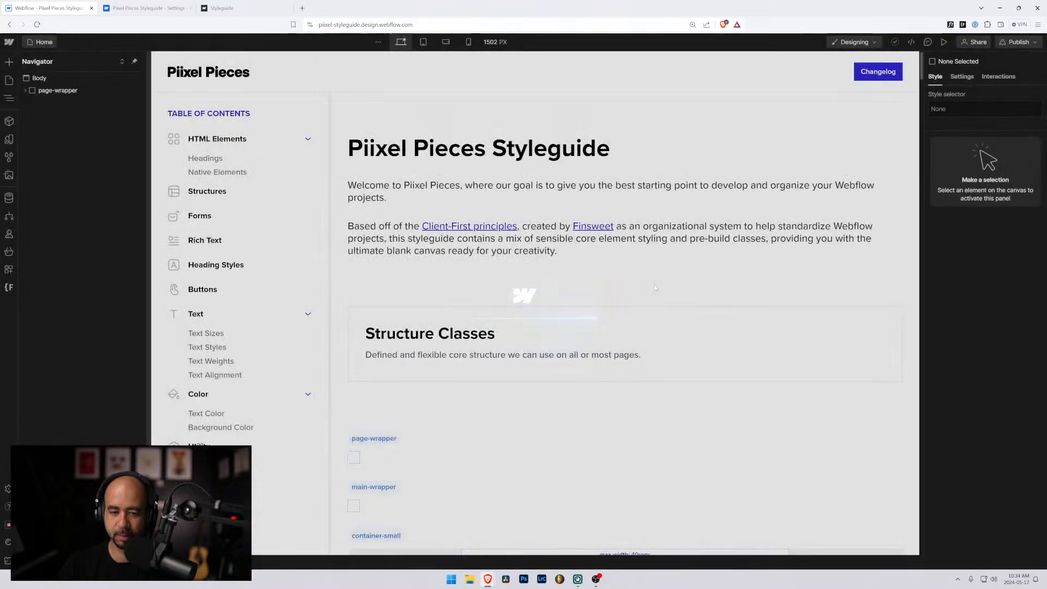
{"action": "scroll", "coordinate": [654, 287], "scroll_direction": "down", "scroll_amount": 10}
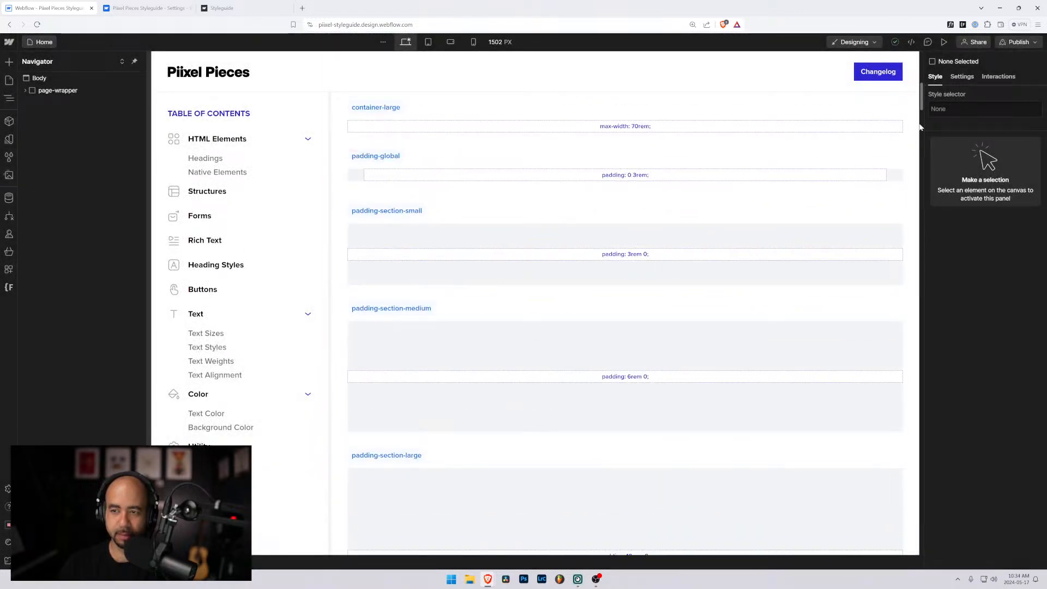
{"action": "left_click_drag", "start_coordinate": [920, 126], "coordinate": [914, 482]}
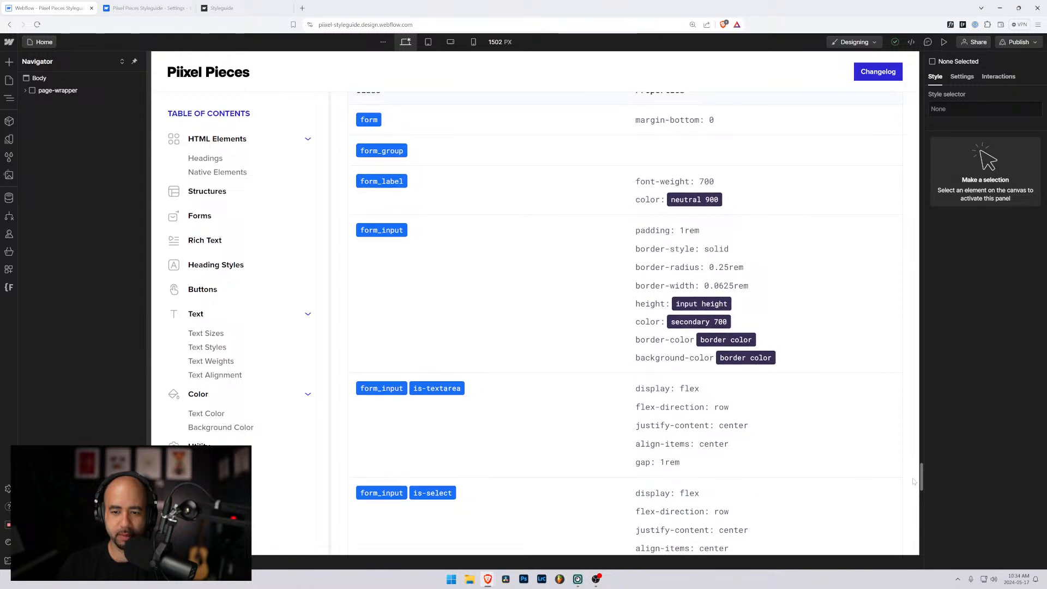
Change the variable value of form_input's background-color property to "white".
{"action": "double_click", "coordinate": [749, 364]}
{"action": "left_click", "coordinate": [737, 359]}
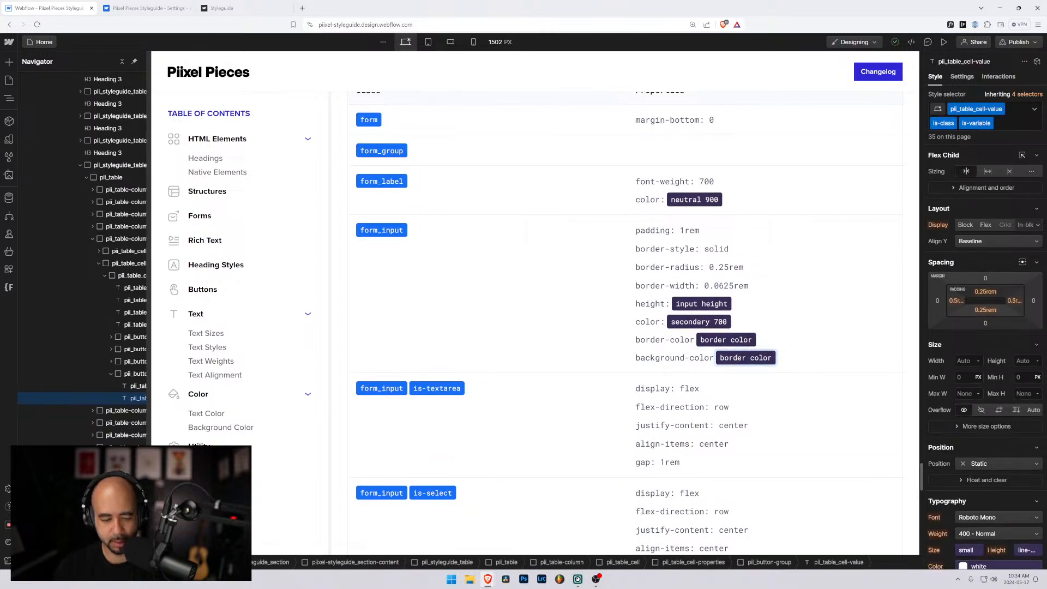
{"action": "key", "text": "ctrl+a"}
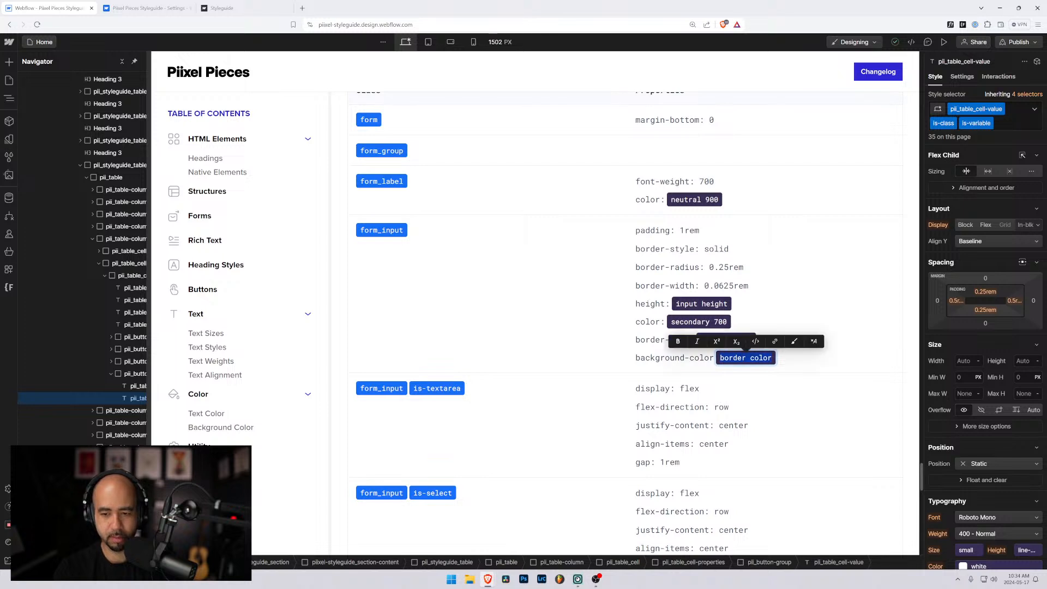
{"action": "key", "text": "BackSpace"}
{"action": "type", "text": "whie"}
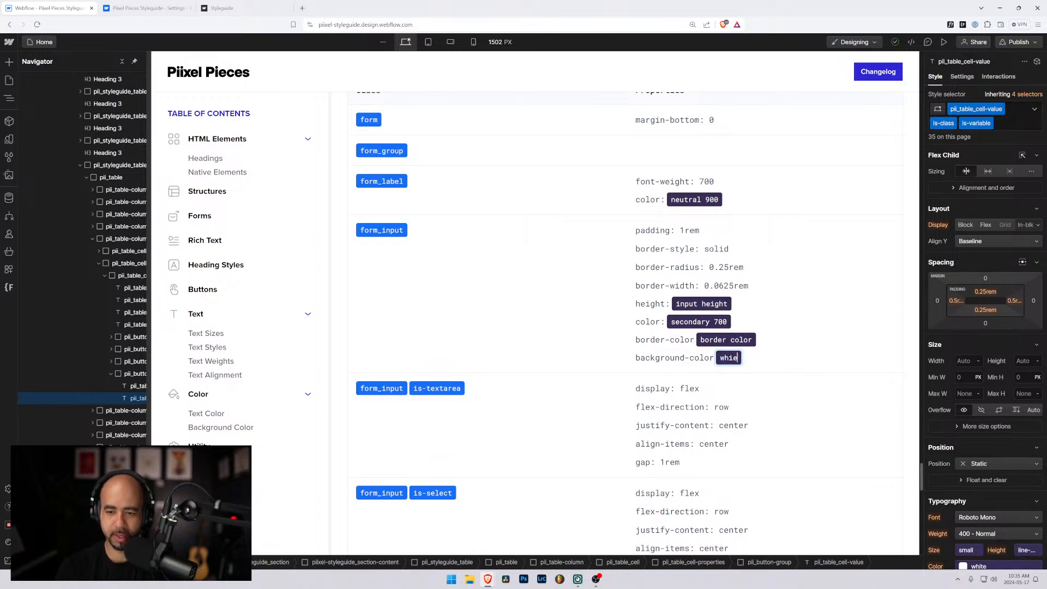
{"action": "type", "text": "tt"}
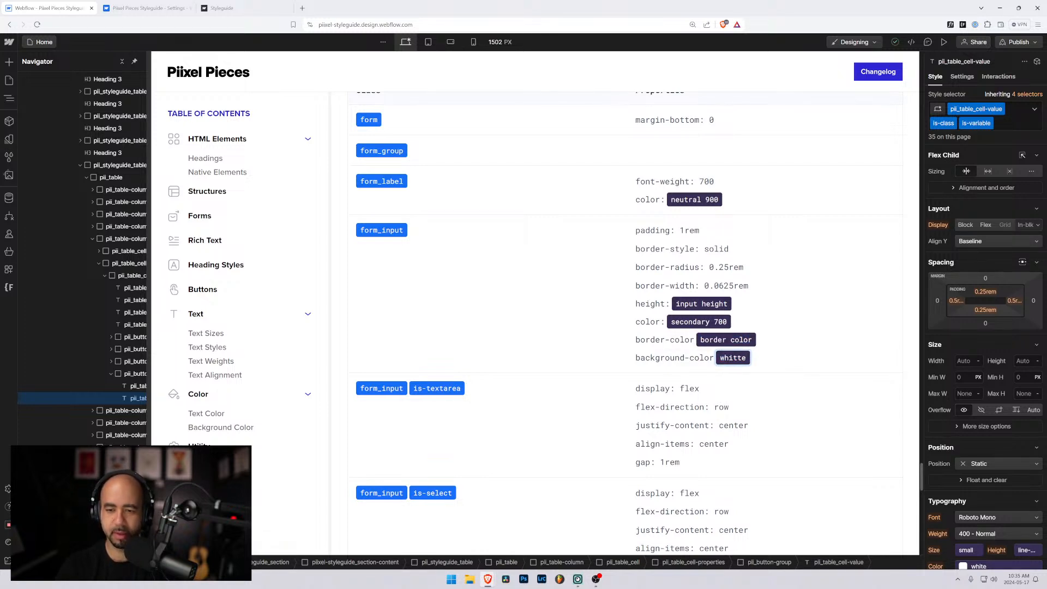
{"action": "key", "text": "BackSpace"}
{"action": "left_click", "coordinate": [679, 362]}
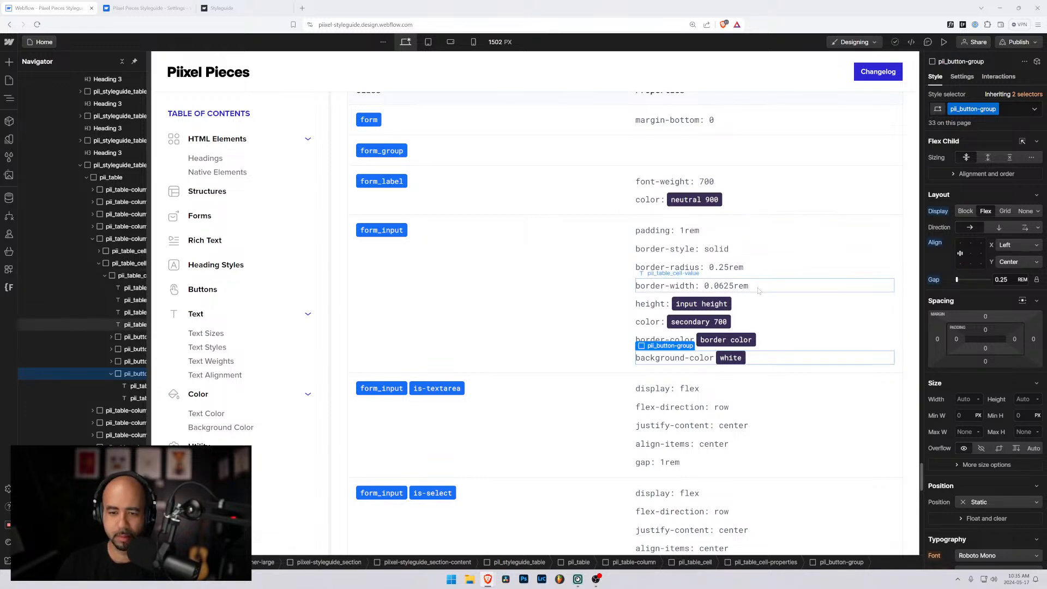
Duplicate form_input's padding property and rename the copy's property to "margin".
{"action": "left_click", "coordinate": [678, 238]}
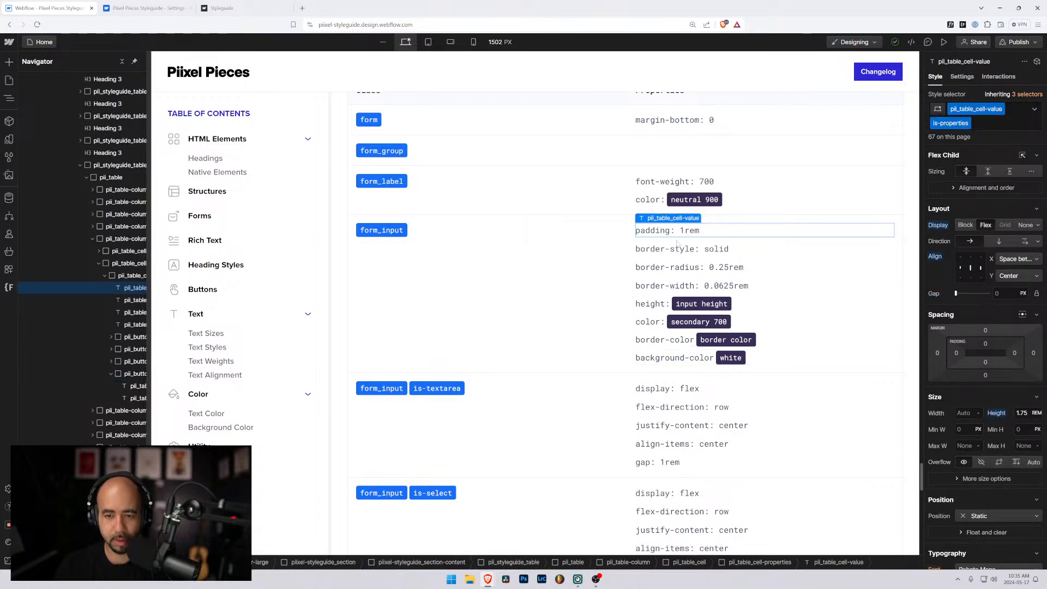
{"action": "key", "text": "ctrl+v"}
{"action": "double_click", "coordinate": [676, 247]}
{"action": "left_click_drag", "start_coordinate": [671, 251], "coordinate": [633, 254]}
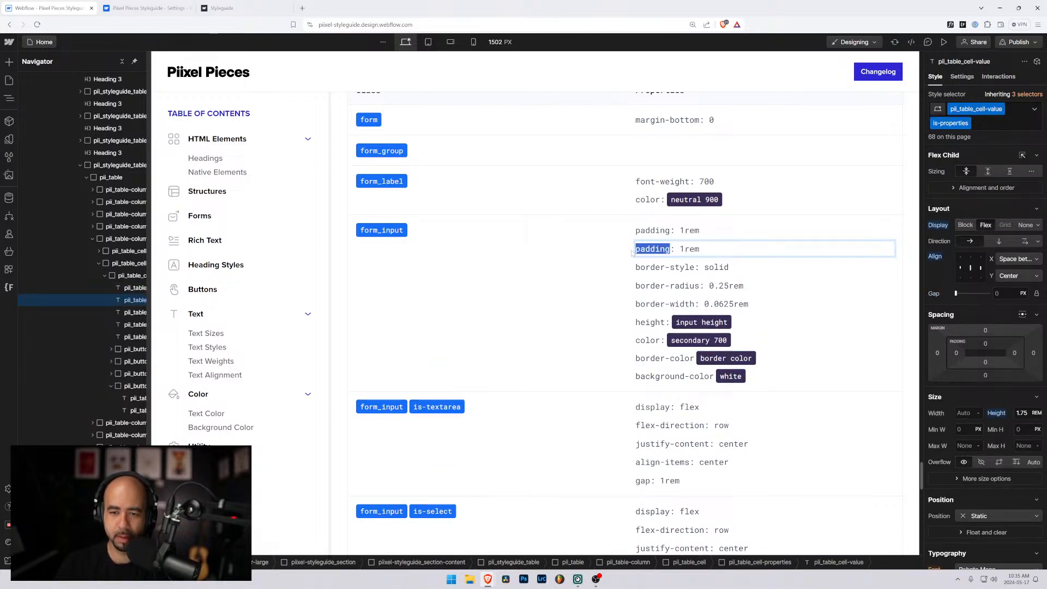
{"action": "type", "text": "mr"}
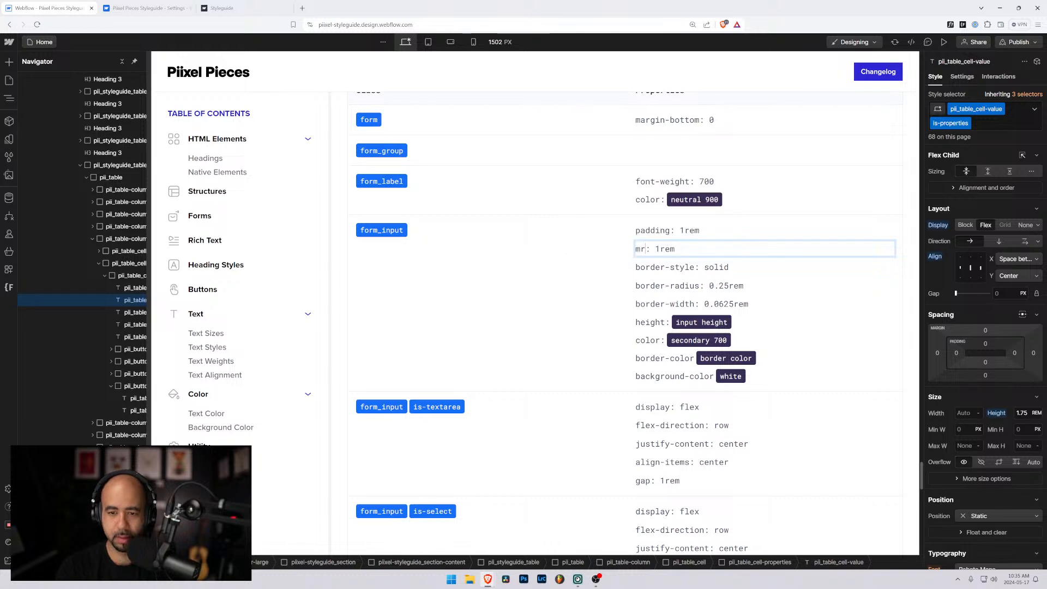
{"action": "key", "text": "BackSpace"}
{"action": "type", "text": "argin"}
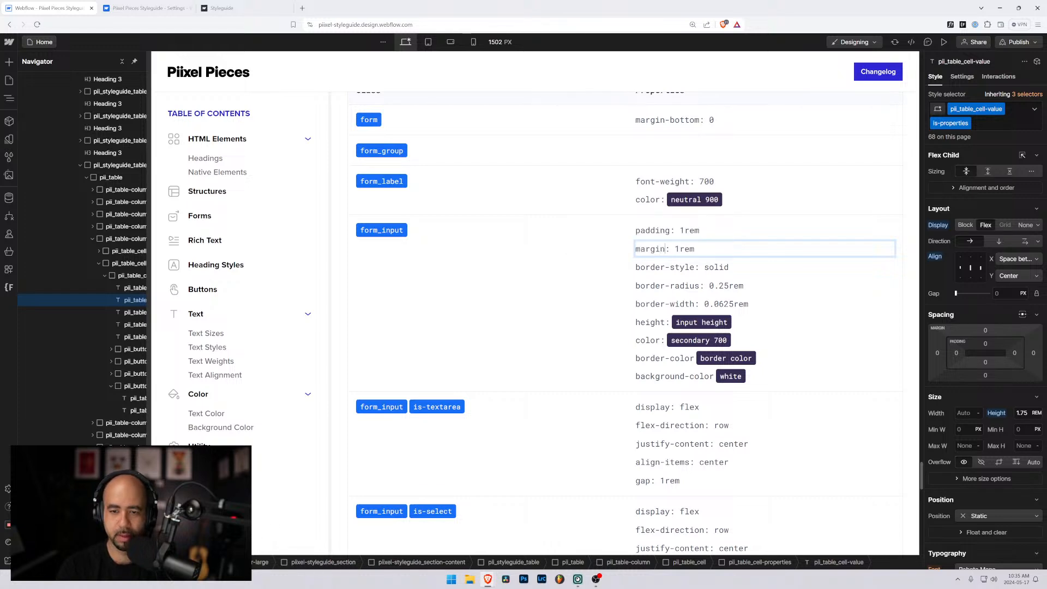
Set the value of form_input's margin property to 0, without a unit.
{"action": "key", "text": "shift+Left"}
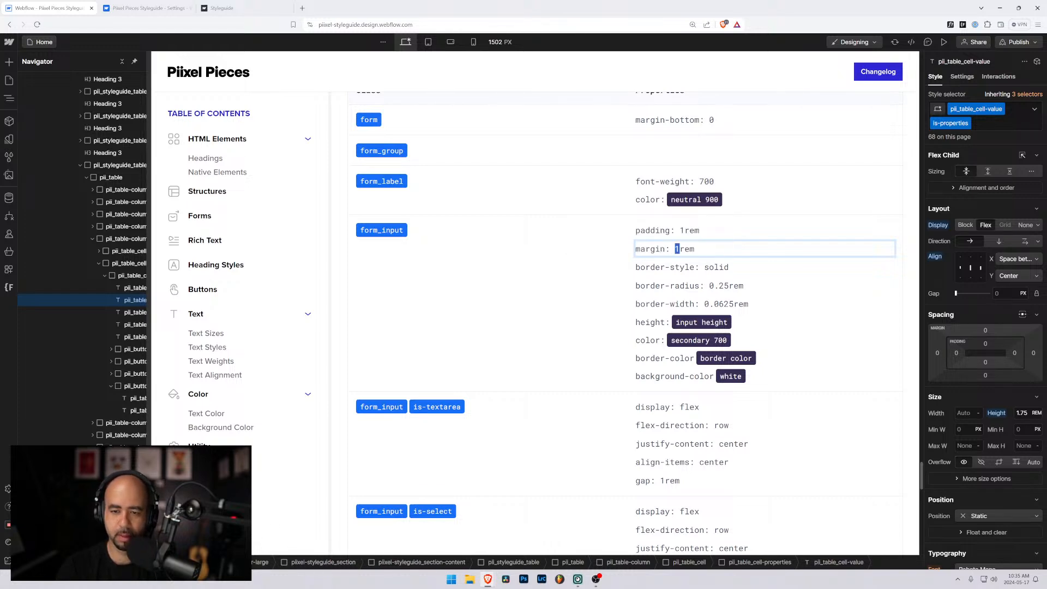
{"action": "type", "text": "0"}
{"action": "key", "text": "shift+Right"}
{"action": "key", "text": "shift+Right"}
{"action": "key", "text": "shift+Right"}
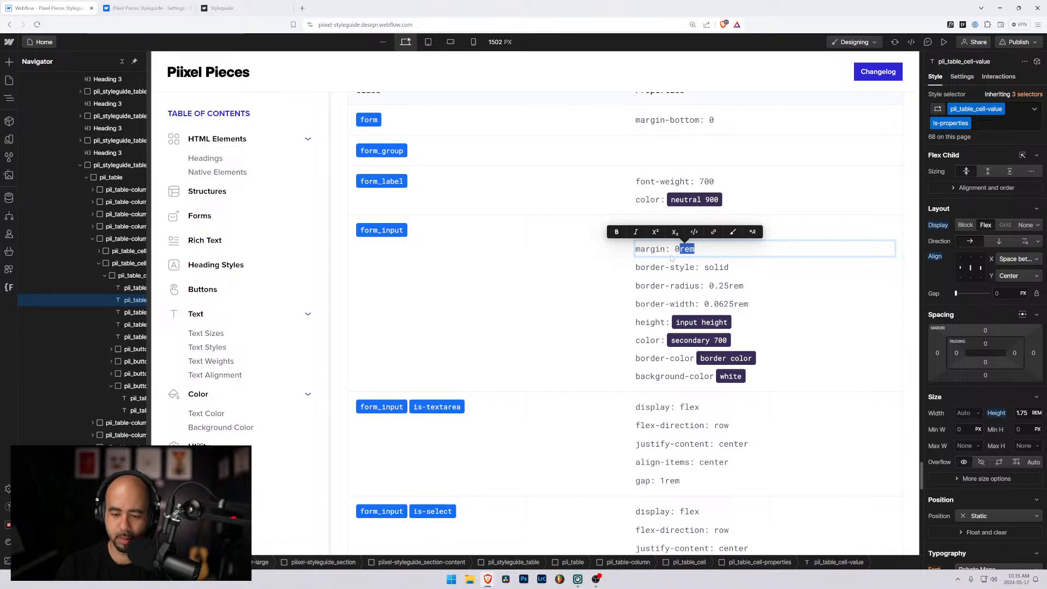
{"action": "key", "text": "BackSpace"}
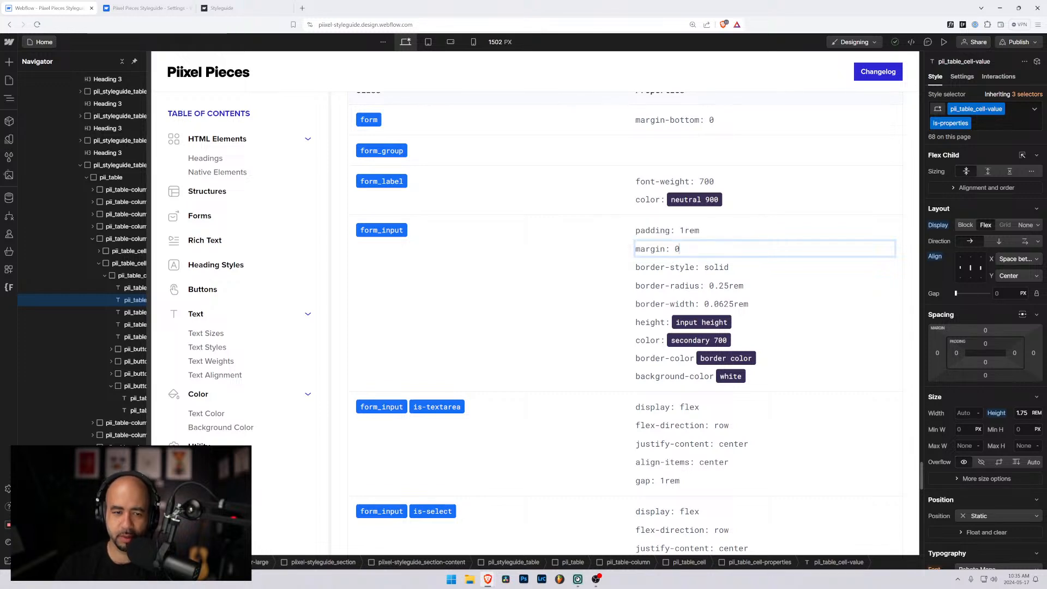
{"action": "left_click", "coordinate": [631, 244]}
{"action": "left_click", "coordinate": [648, 233]}
{"action": "left_click", "coordinate": [653, 251]}
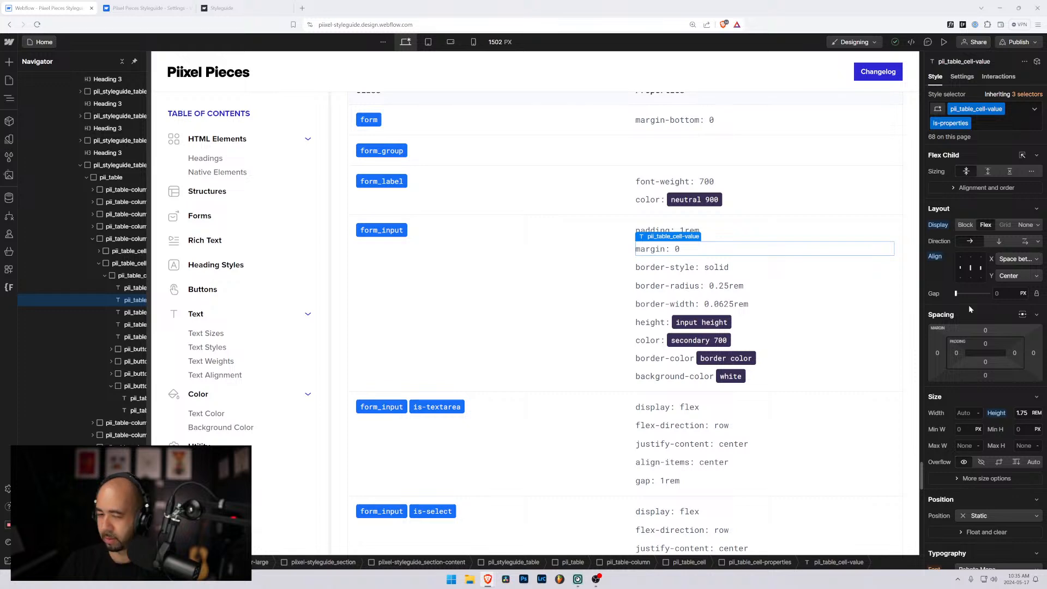
Duplicate form_input's border-width property and rename the copy's property to "font-size".
{"action": "left_click", "coordinate": [695, 306]}
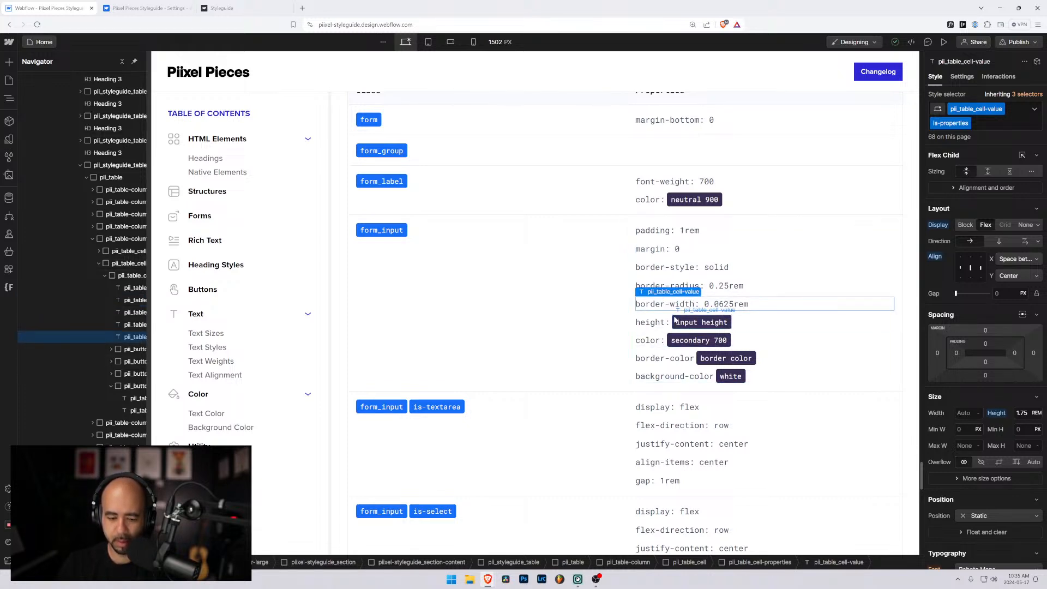
{"action": "key", "text": "ctrl+d"}
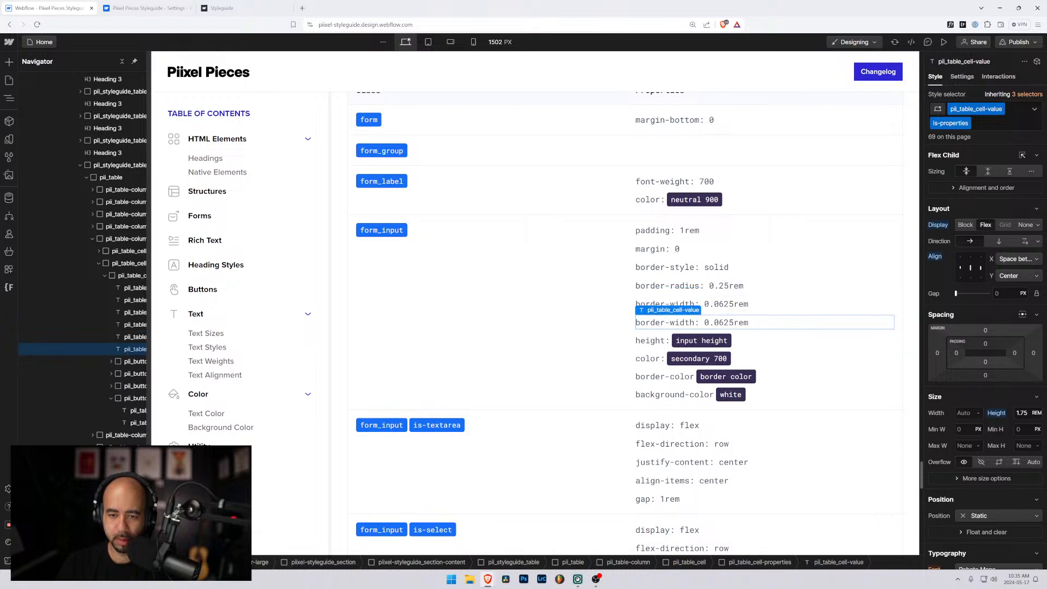
{"action": "double_click", "coordinate": [695, 323]}
{"action": "left_click_drag", "start_coordinate": [695, 323], "coordinate": [633, 328]}
{"action": "type", "text": "line"}
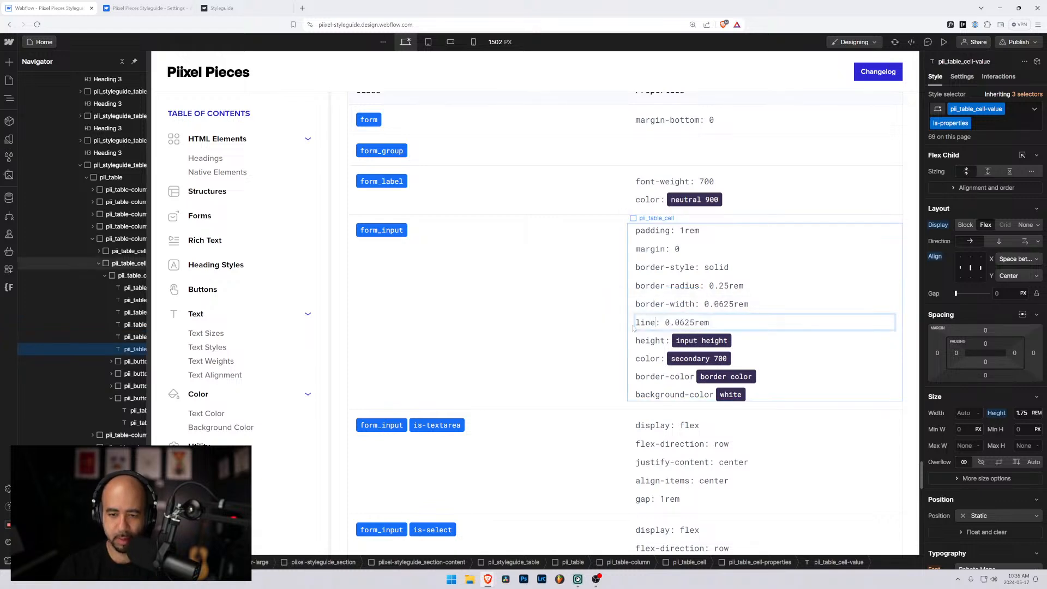
{"action": "type", "text": "-"}
{"action": "key", "text": "BackSpace"}
{"action": "key", "text": "BackSpace"}
{"action": "key", "text": "BackSpace"}
{"action": "key", "text": "BackSpace"}
{"action": "key", "text": "BackSpace"}
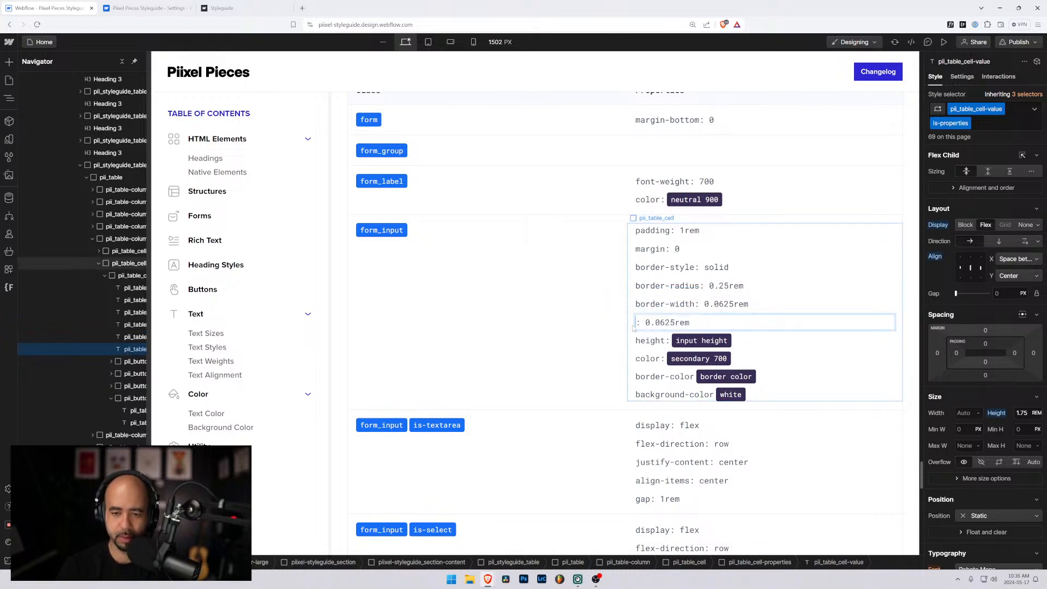
{"action": "type", "text": "fon"}
{"action": "type", "text": "t-size"}
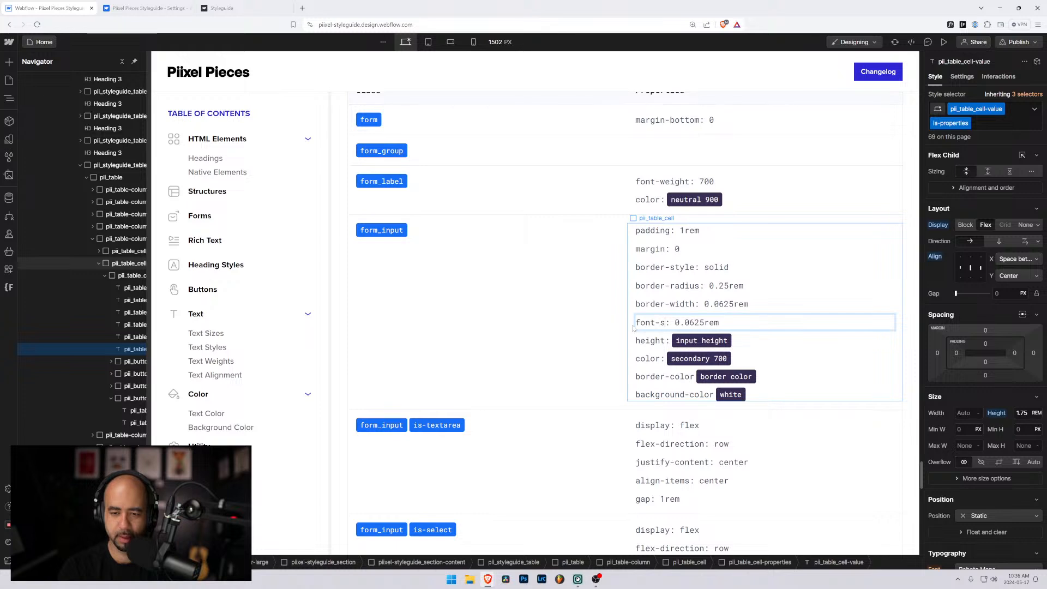
Set the value of form_input's font-size property to 1rem.
{"action": "key", "text": "shift+Right"}
{"action": "key", "text": "shift+Right"}
{"action": "key", "text": "shift+Right"}
{"action": "key", "text": "shift+Right"}
{"action": "key", "text": "shift+Right"}
{"action": "key", "text": "shift+Right"}
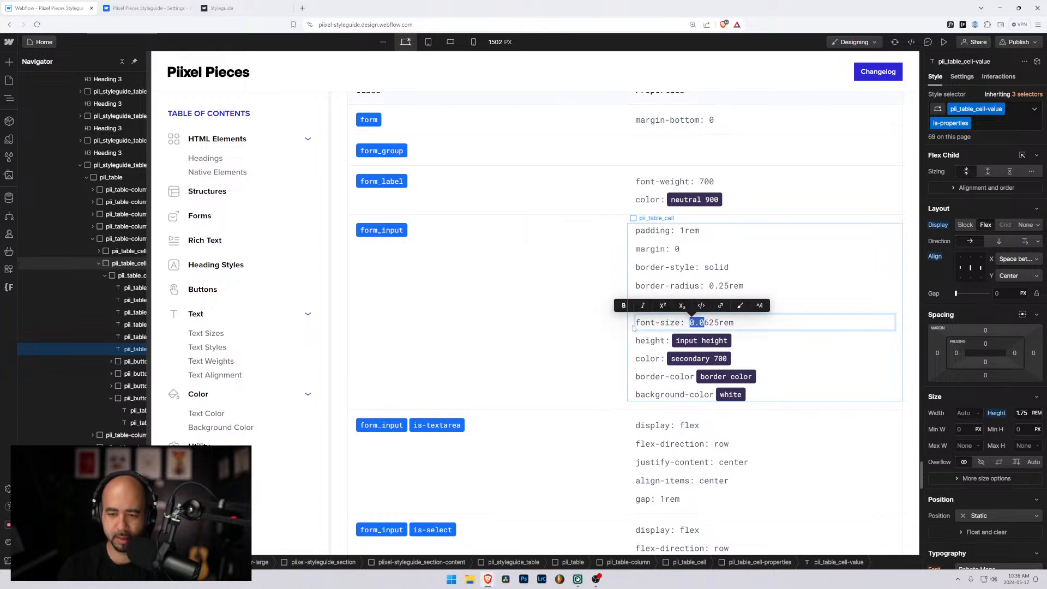
{"action": "type", "text": "1"}
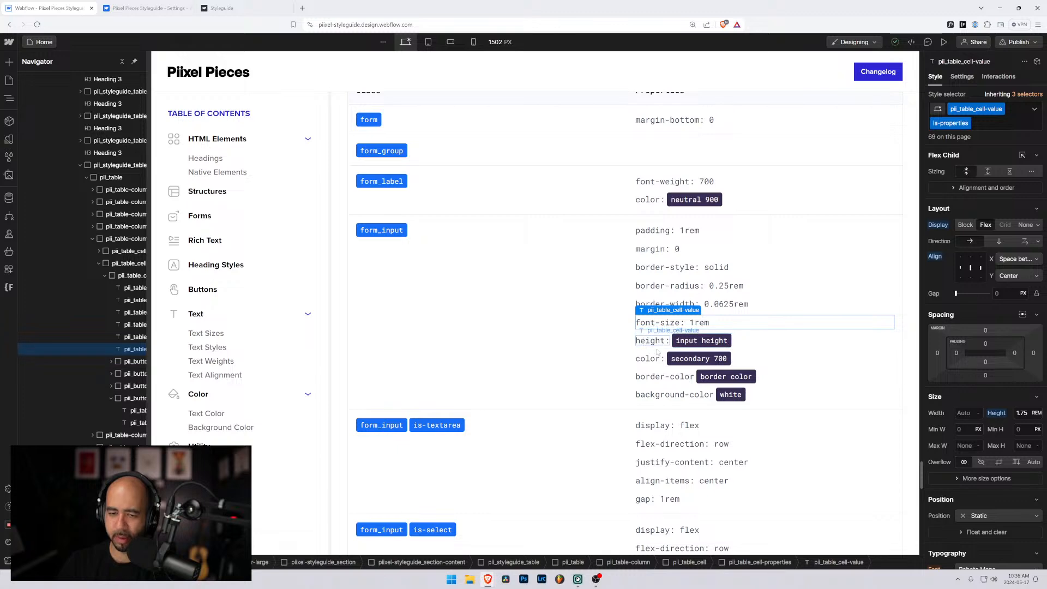
Copy the line-height property group with "project line height" from the button row into form_input's properties.
{"action": "scroll", "coordinate": [689, 330], "scroll_direction": "up", "scroll_amount": 8}
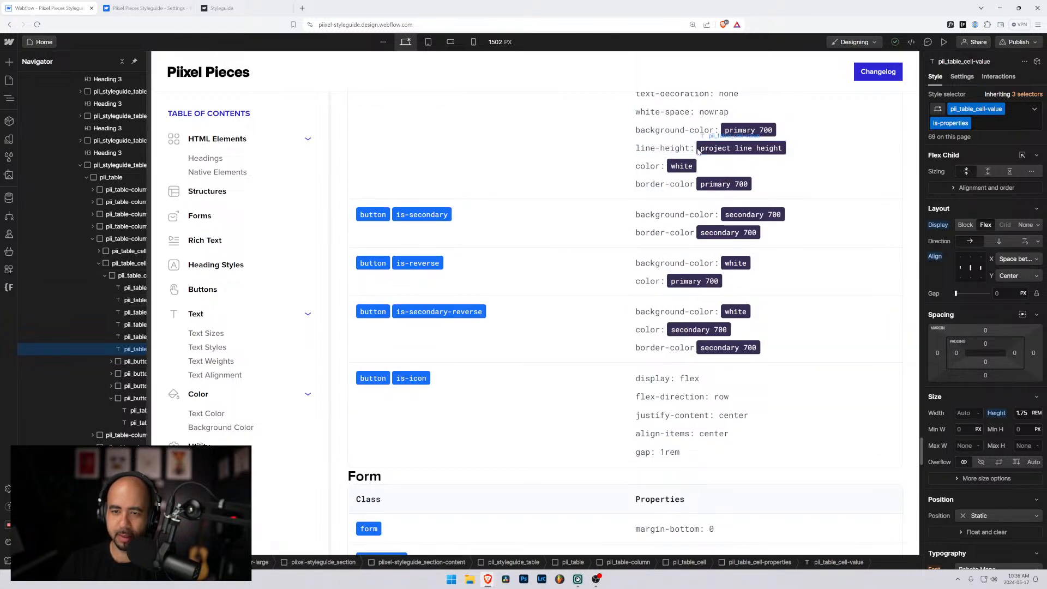
{"action": "left_click", "coordinate": [696, 152]}
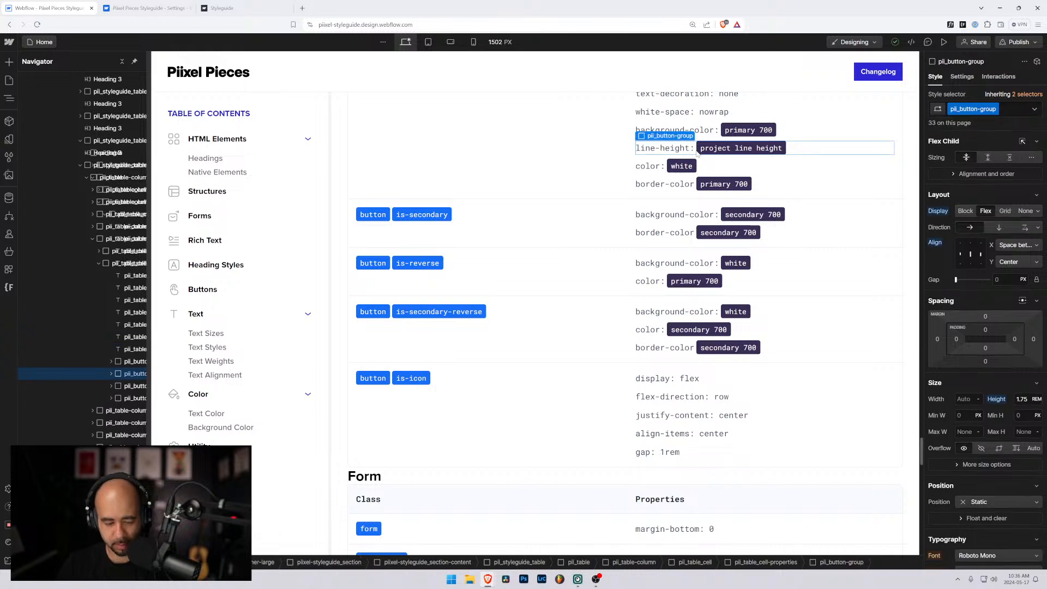
{"action": "scroll", "coordinate": [725, 349], "scroll_direction": "down", "scroll_amount": 4}
{"action": "scroll", "coordinate": [725, 352], "scroll_direction": "down", "scroll_amount": 3}
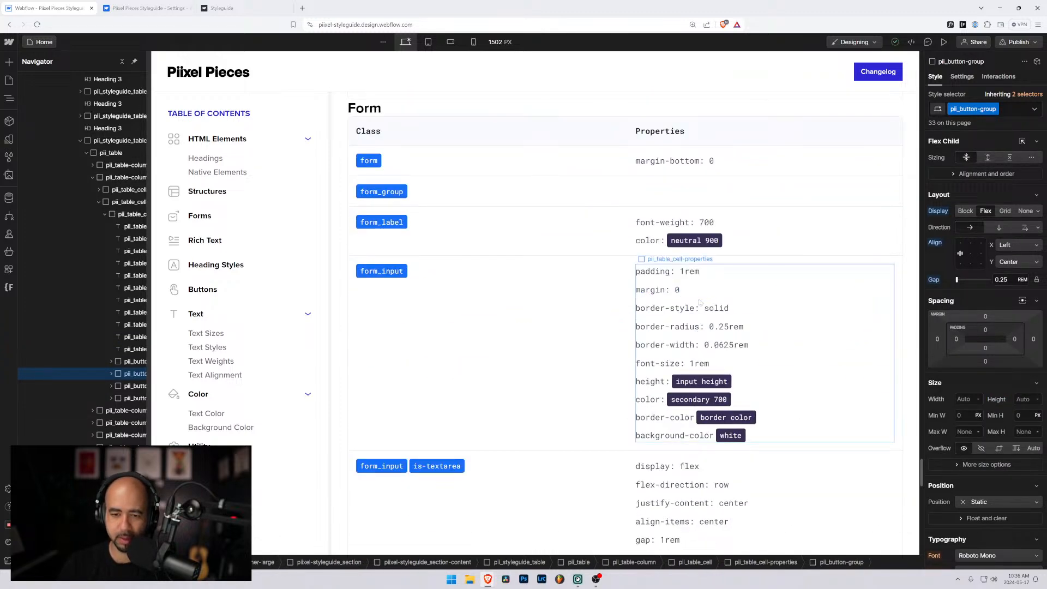
{"action": "left_click", "coordinate": [724, 352]}
{"action": "key", "text": "ctrl+v"}
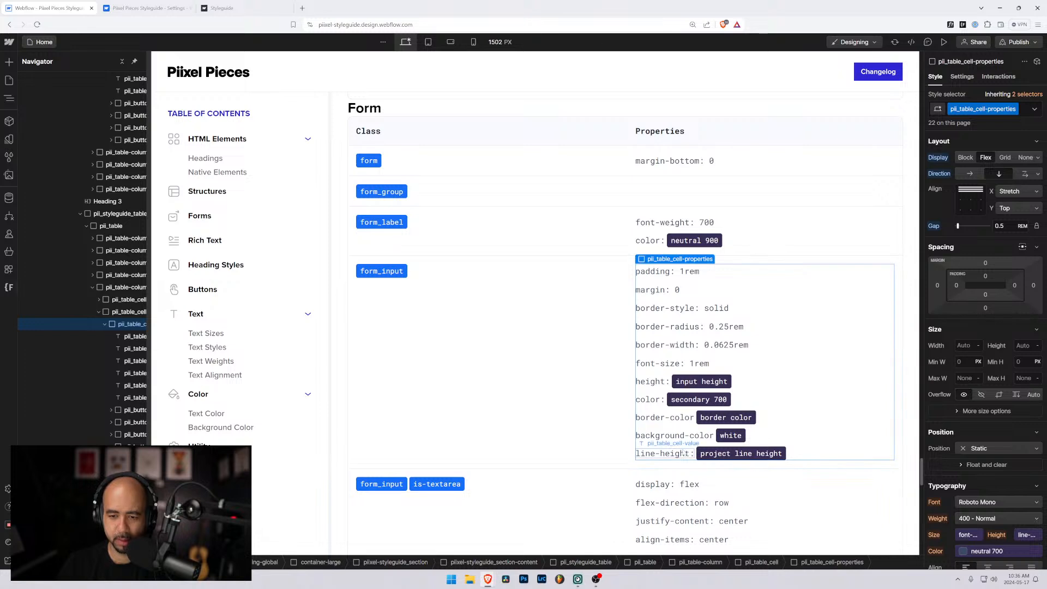
Move form_input's line-height property group up so that it sits directly below font-size.
{"action": "left_click", "coordinate": [696, 455]}
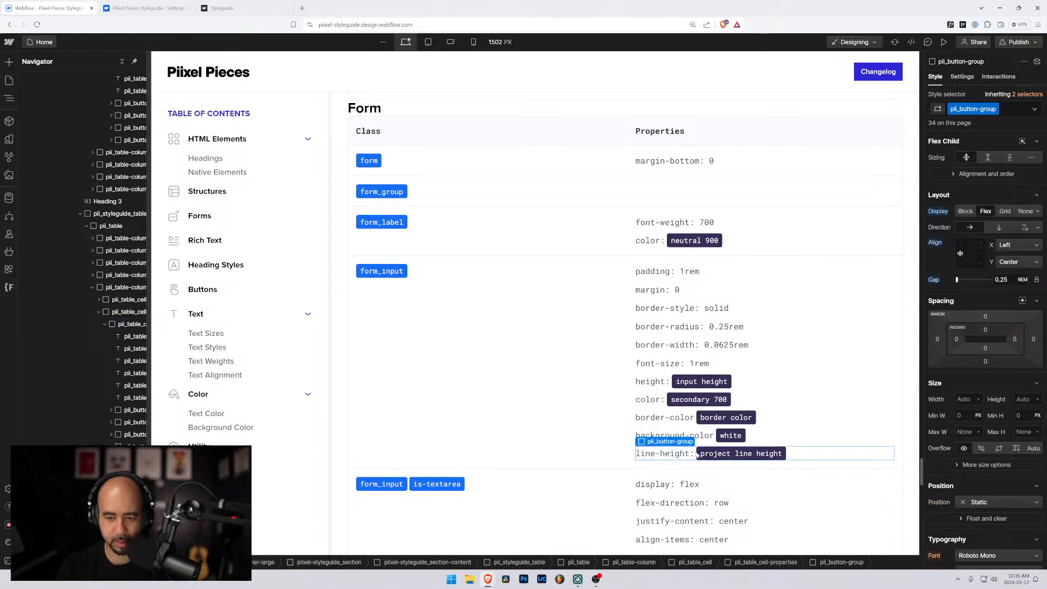
{"action": "key", "text": "ctrl+Up"}
{"action": "key", "text": "ctrl+Up"}
{"action": "key", "text": "ctrl+Up"}
{"action": "key", "text": "ctrl+Up"}
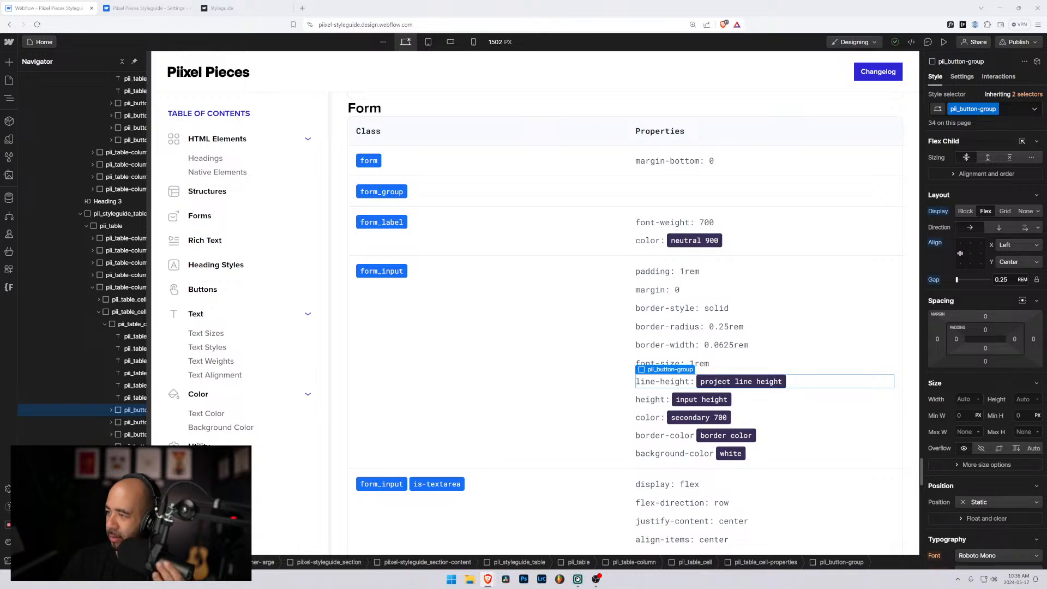
Add the missing colon after form_input's background-color label.
{"action": "left_click", "coordinate": [700, 457]}
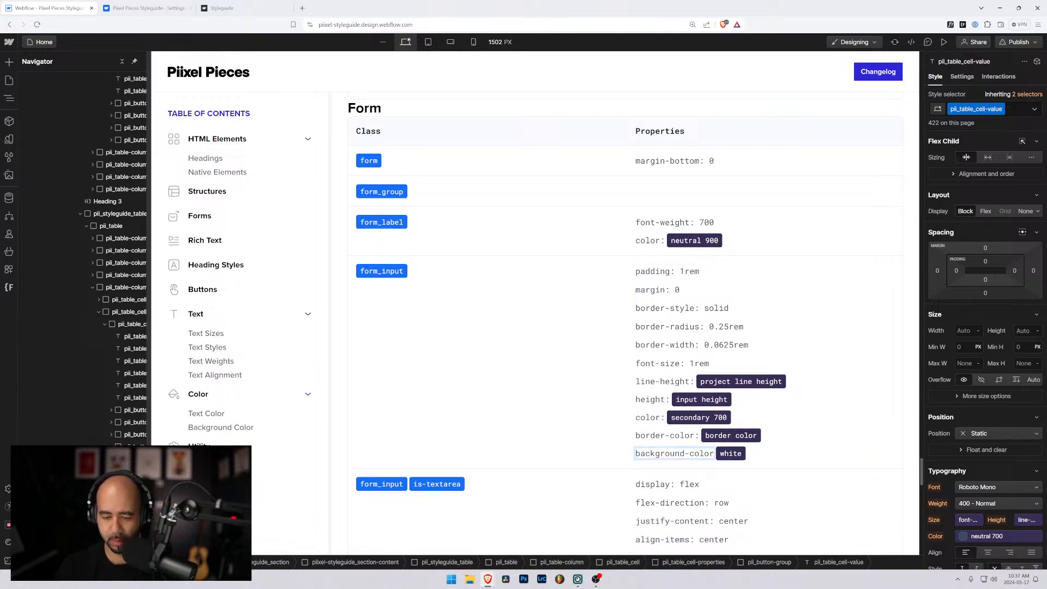
{"action": "type", "text": ":"}
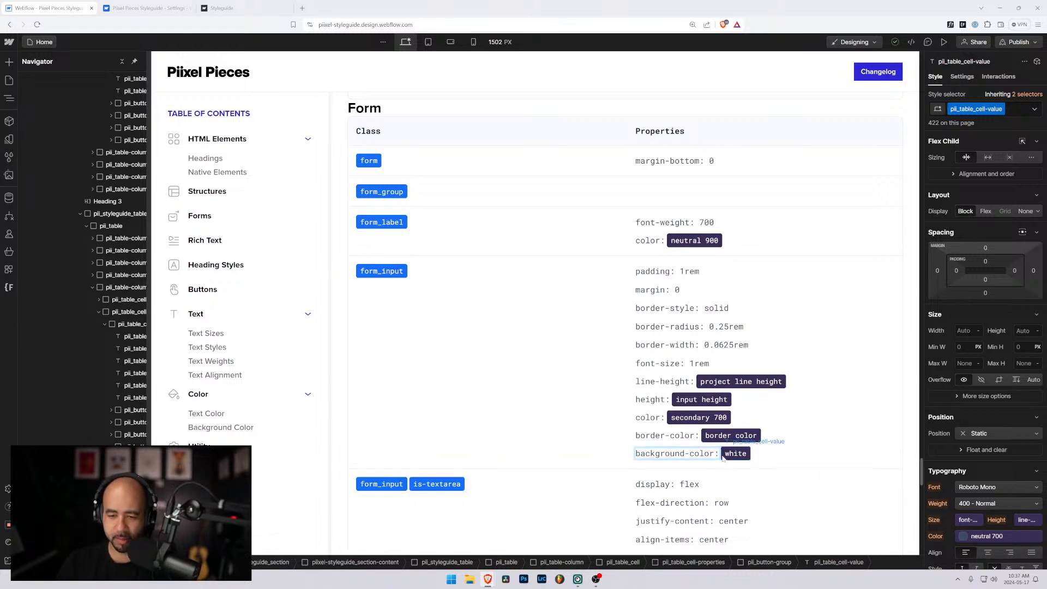
Duplicate form_input's background-color property group and relabel the copy as ":placeholder:".
{"action": "left_click", "coordinate": [704, 459]}
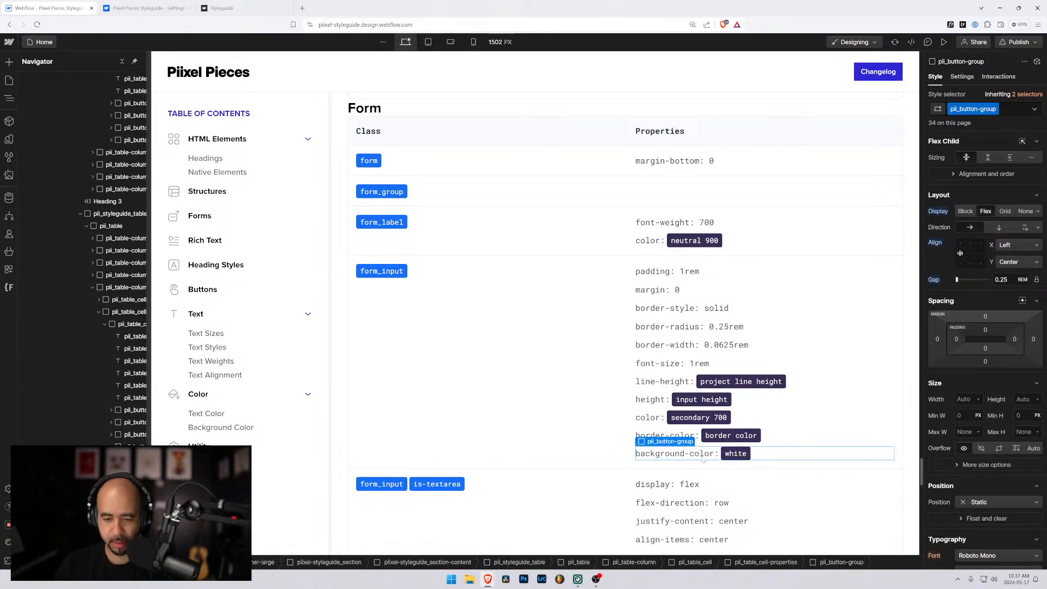
{"action": "key", "text": "ctrl+d"}
{"action": "double_click", "coordinate": [703, 473]}
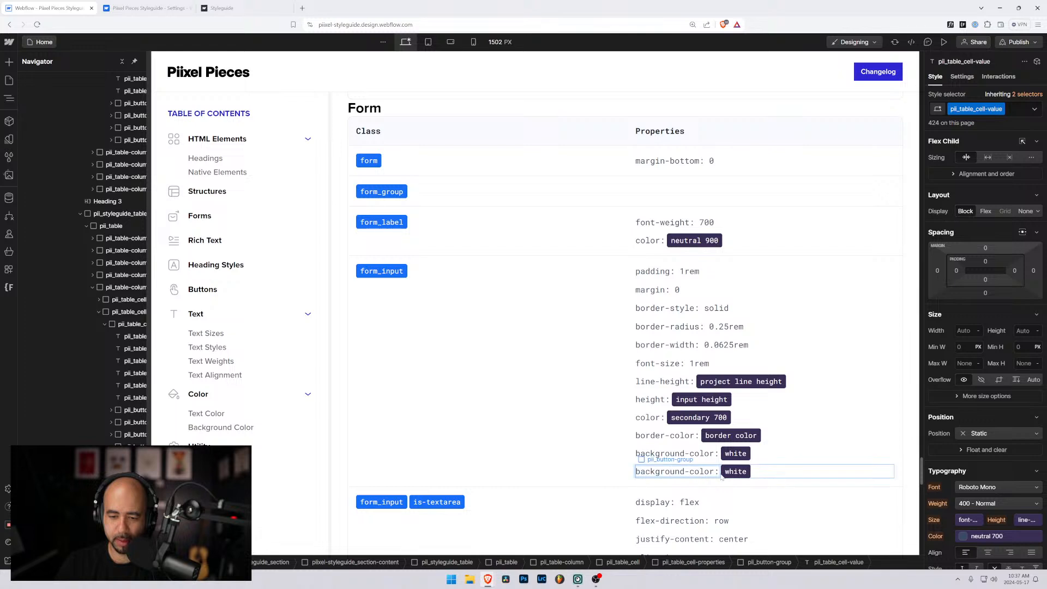
{"action": "left_click_drag", "start_coordinate": [720, 472], "coordinate": [627, 474]}
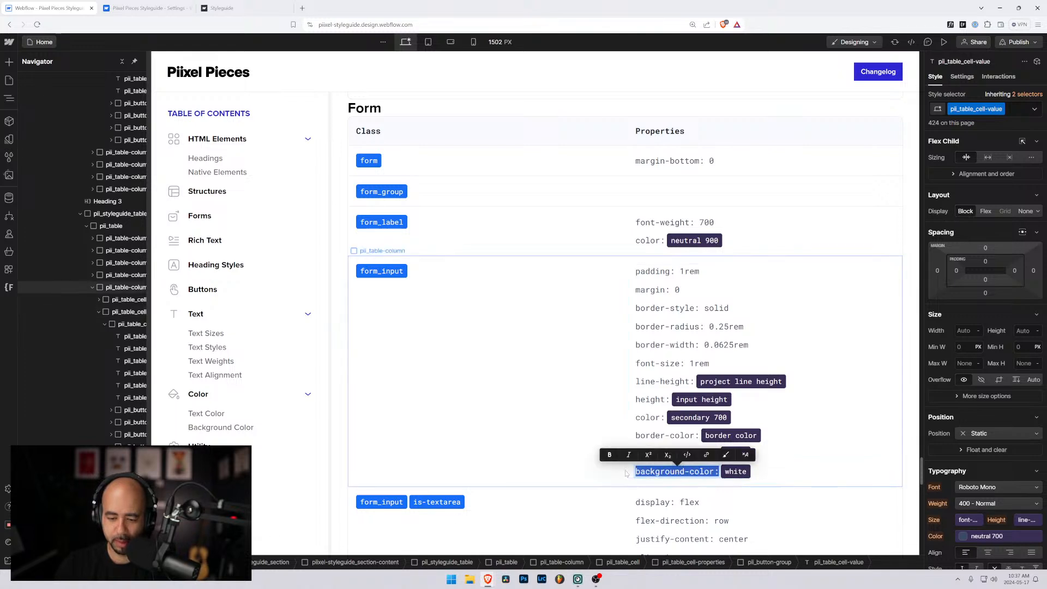
{"action": "key", "text": "BackSpace"}
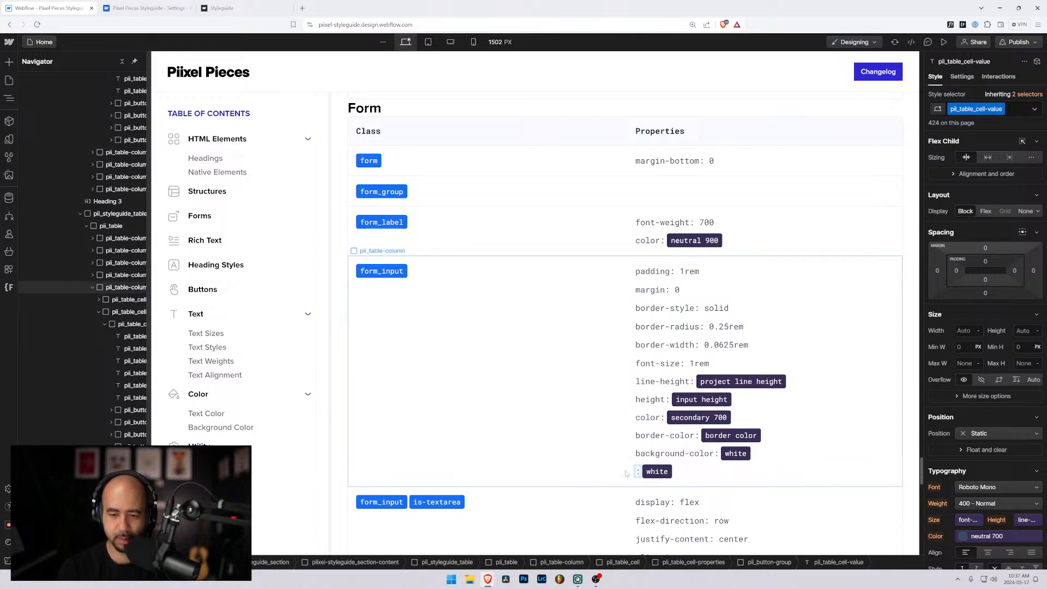
{"action": "type", "text": "placeholder"}
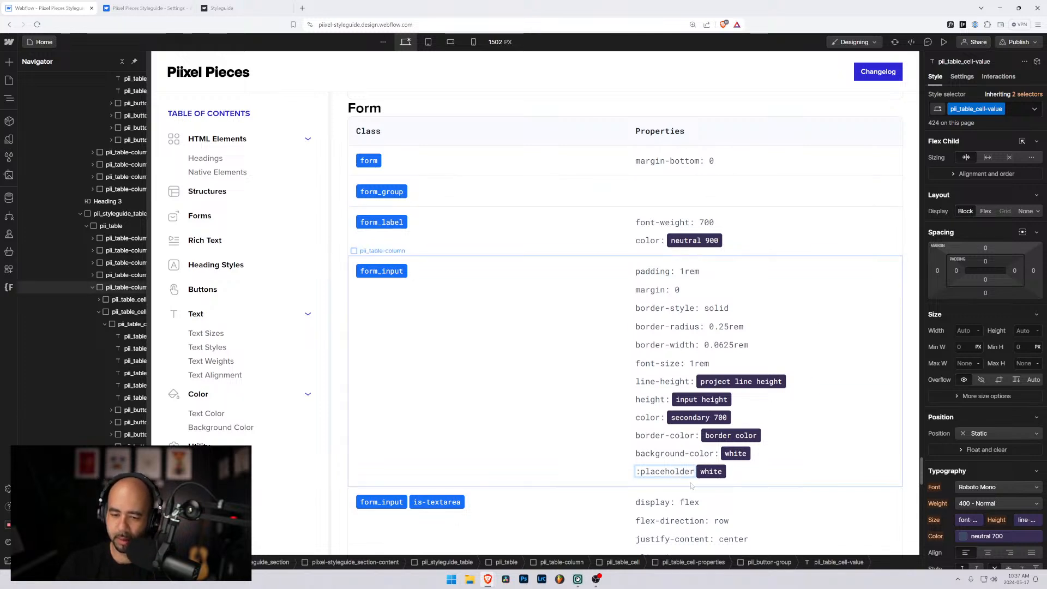
{"action": "type", "text": ":"}
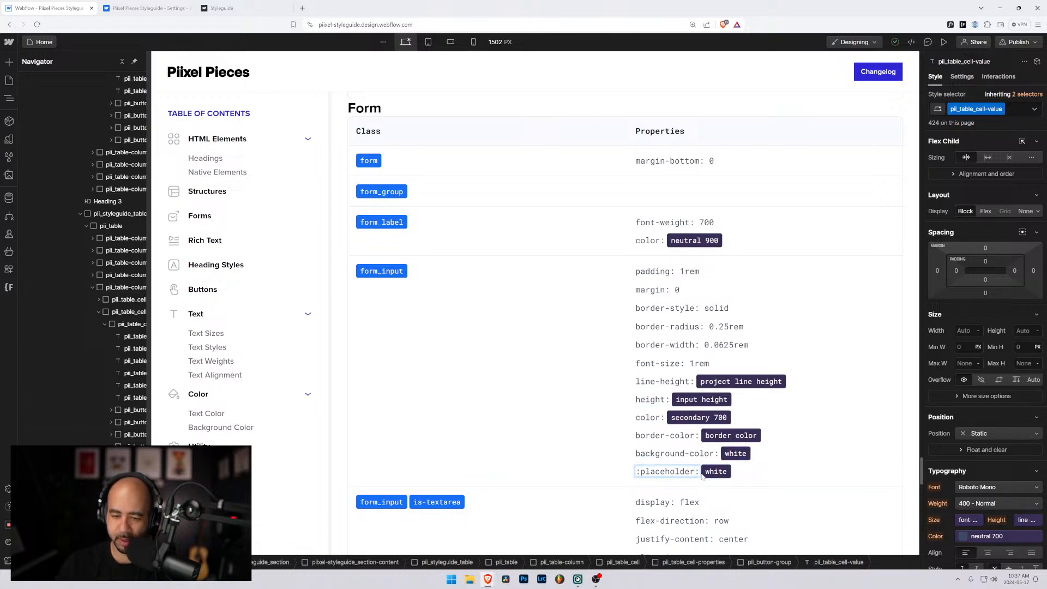
Set the variable tag of form_input's :placeholder property to "neutral 500".
{"action": "left_click", "coordinate": [715, 473]}
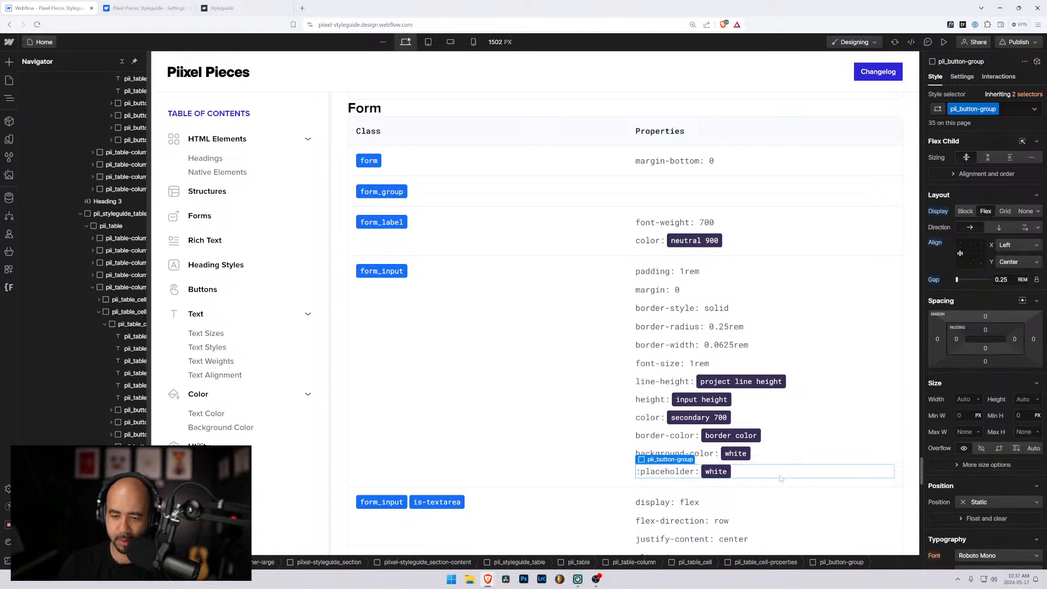
{"action": "left_click", "coordinate": [715, 472]}
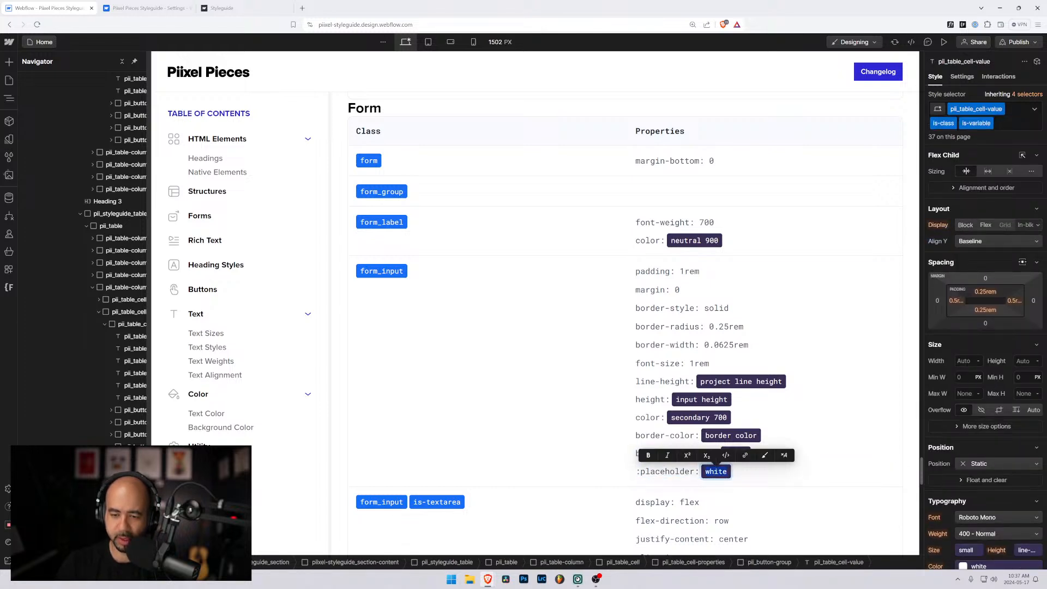
{"action": "type", "text": "neurtal"}
{"action": "key", "text": "BackSpace"}
{"action": "key", "text": "BackSpace"}
{"action": "key", "text": "BackSpace"}
{"action": "key", "text": "BackSpace"}
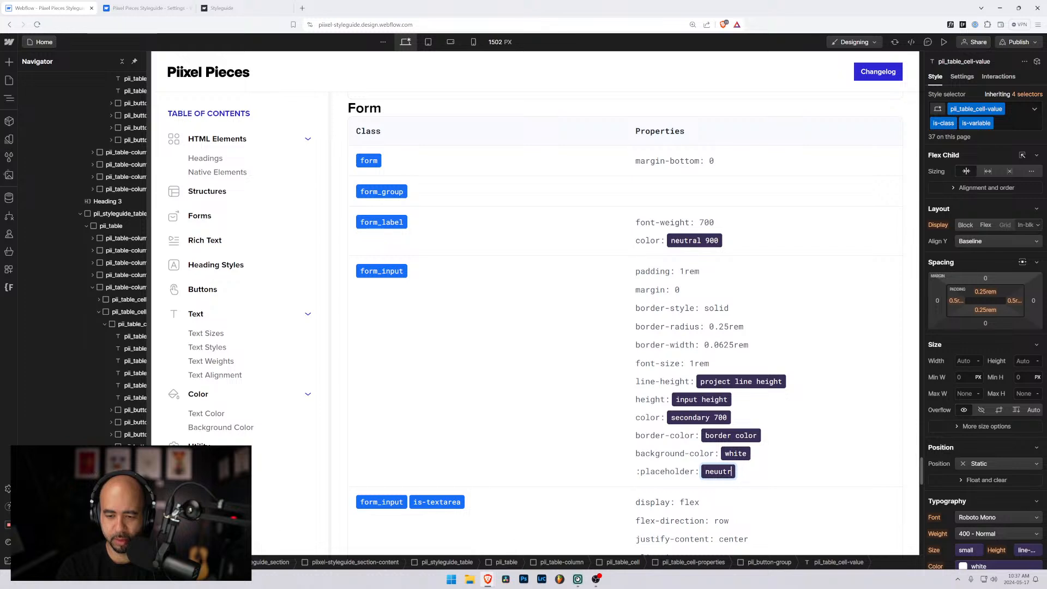
{"action": "type", "text": "rtal"}
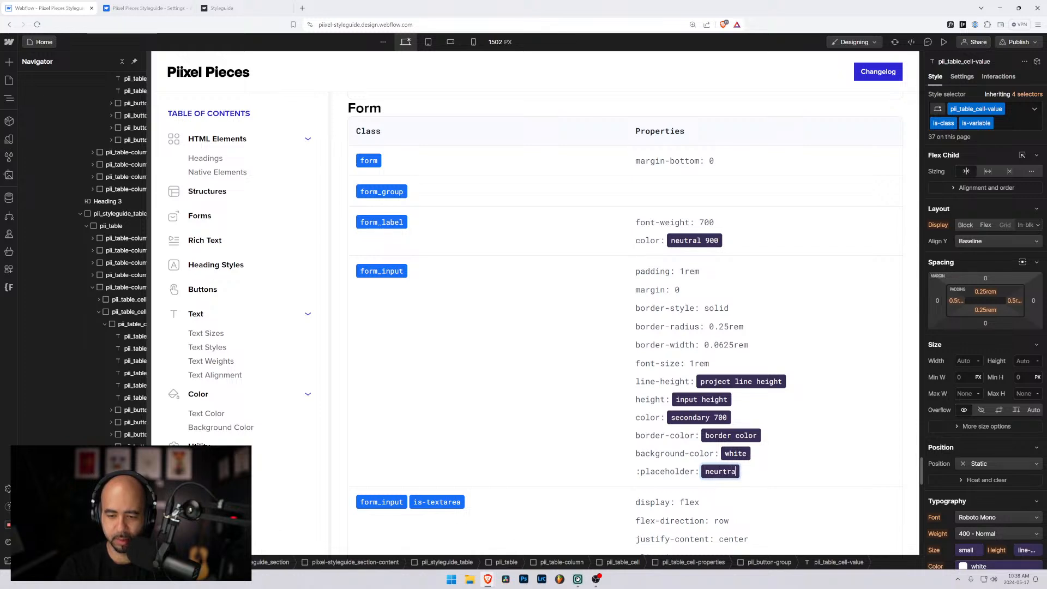
{"action": "key", "text": "BackSpace"}
{"action": "key", "text": "BackSpace"}
{"action": "key", "text": "BackSpace"}
{"action": "key", "text": "BackSpace"}
{"action": "type", "text": "tral"}
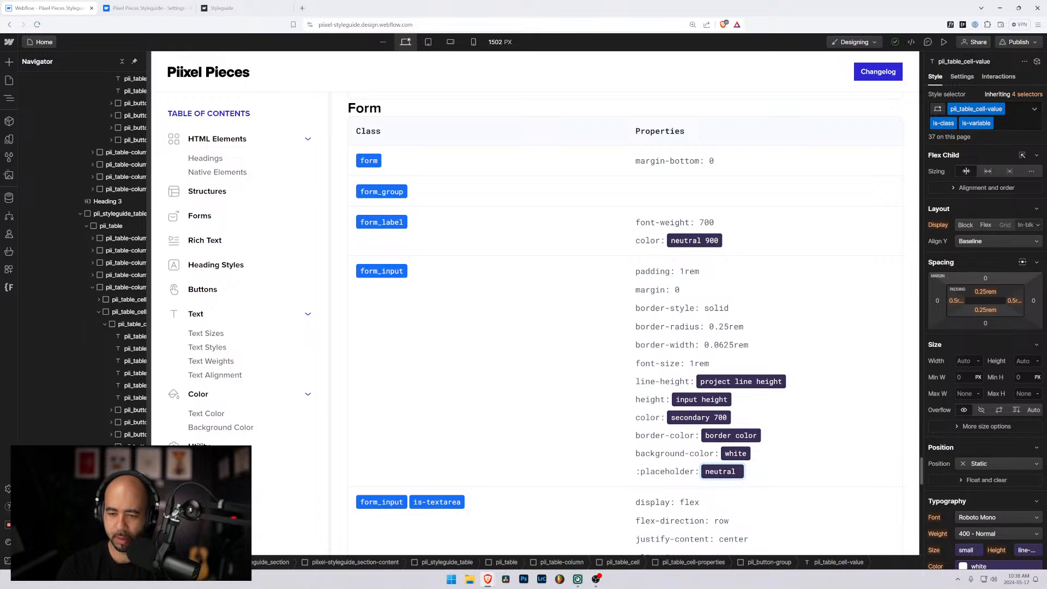
{"action": "type", "text": " 500"}
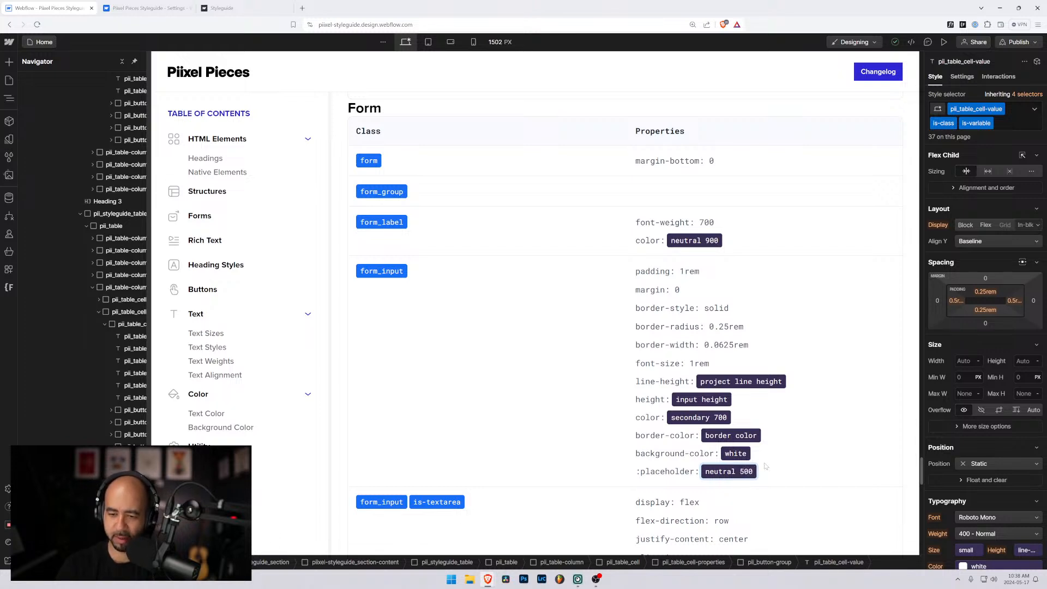
{"action": "left_click", "coordinate": [766, 466]}
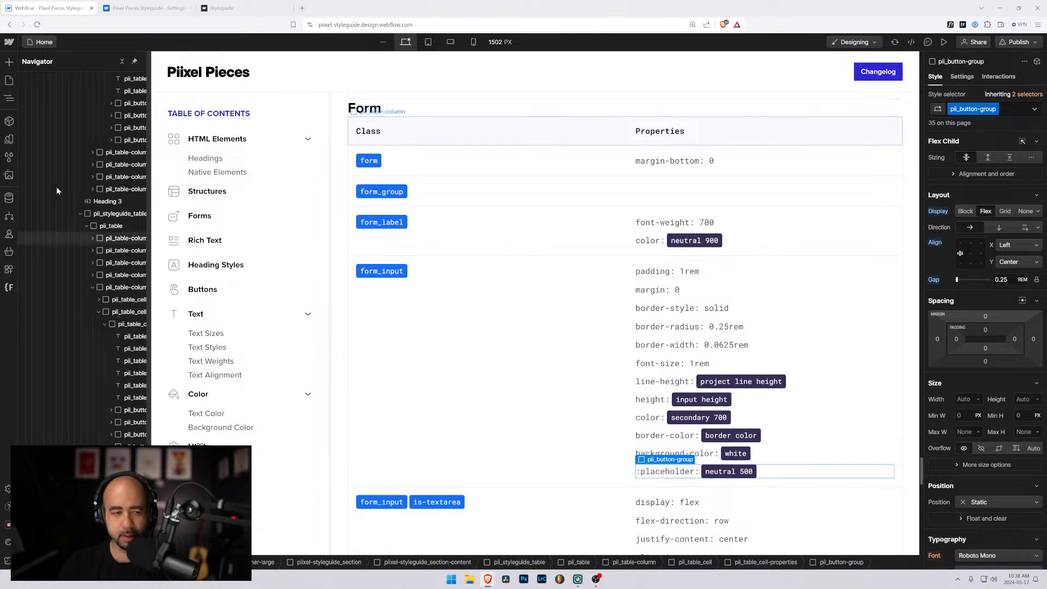
{"action": "left_click", "coordinate": [9, 140]}
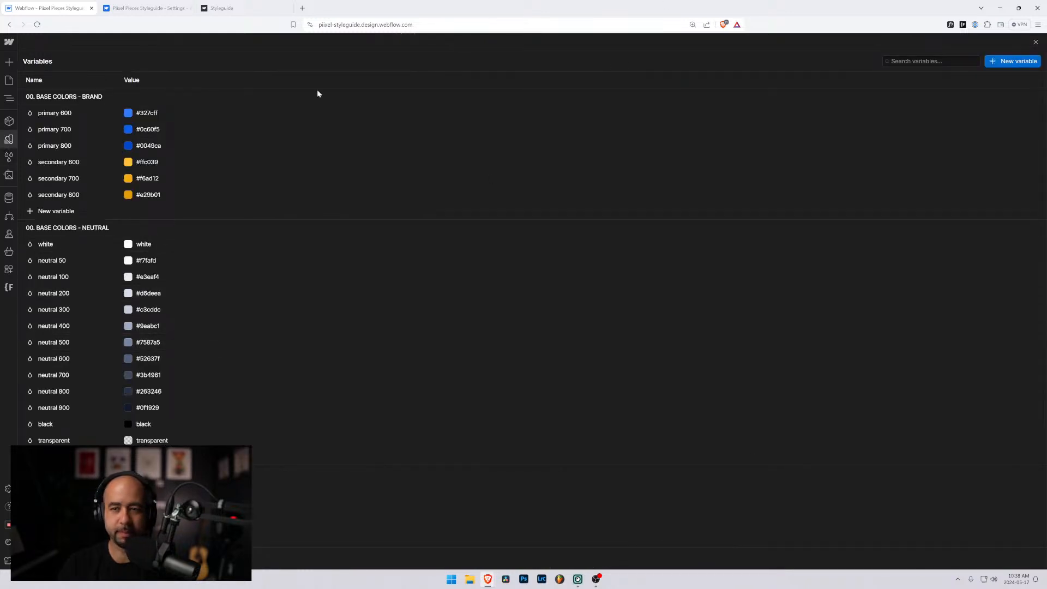
{"action": "left_click", "coordinate": [7, 81]}
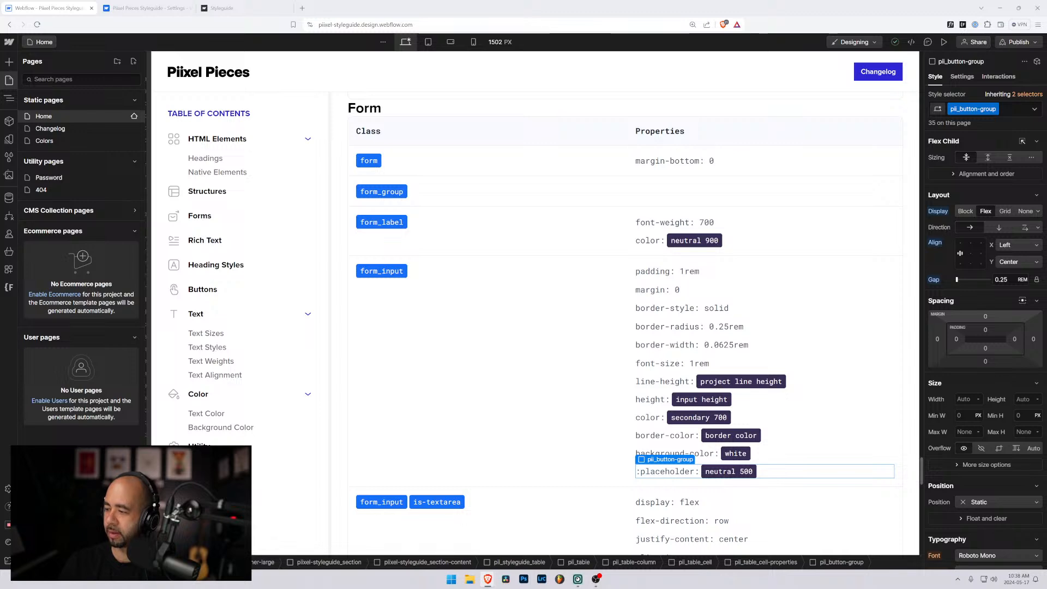
{"action": "scroll", "coordinate": [545, 328], "scroll_direction": "down", "scroll_amount": 1}
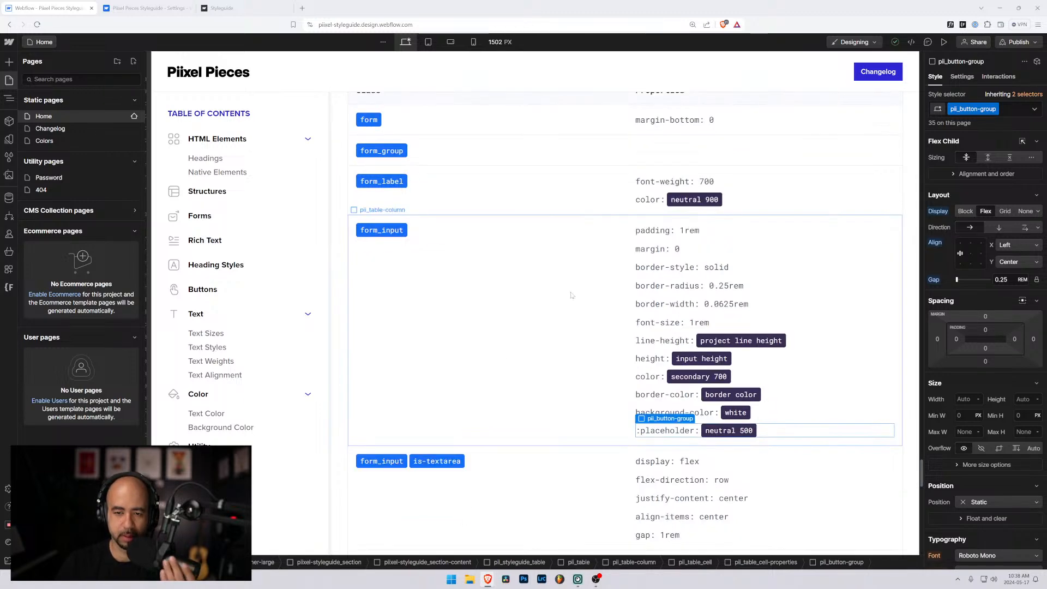
{"action": "key", "text": "z"}
{"action": "left_click", "coordinate": [651, 304]}
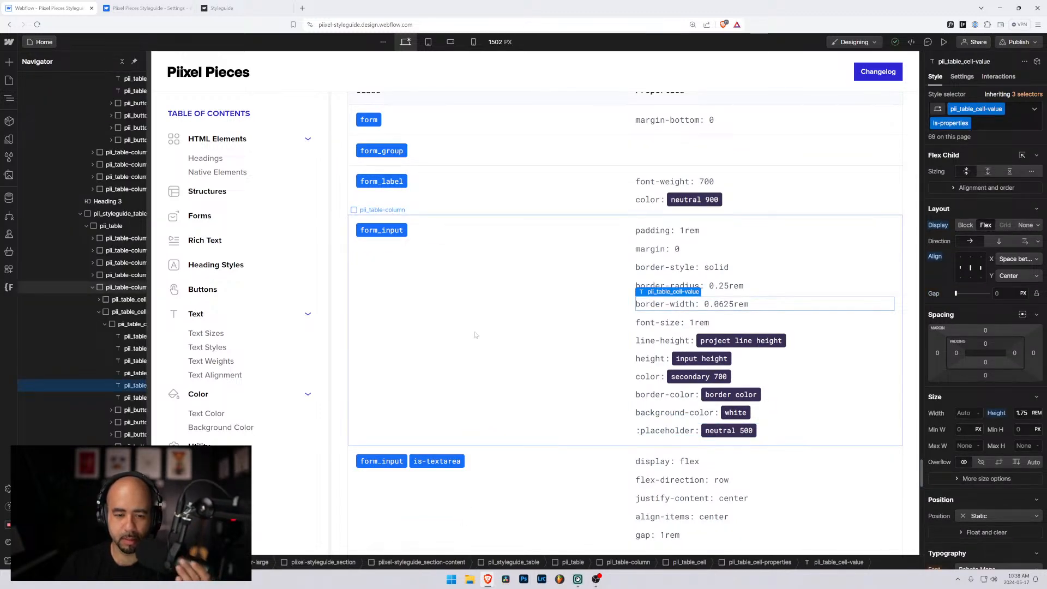
Replace the display property in the form_input is-textarea row with "height: 10rem".
{"action": "scroll", "coordinate": [475, 338], "scroll_direction": "down", "scroll_amount": 2}
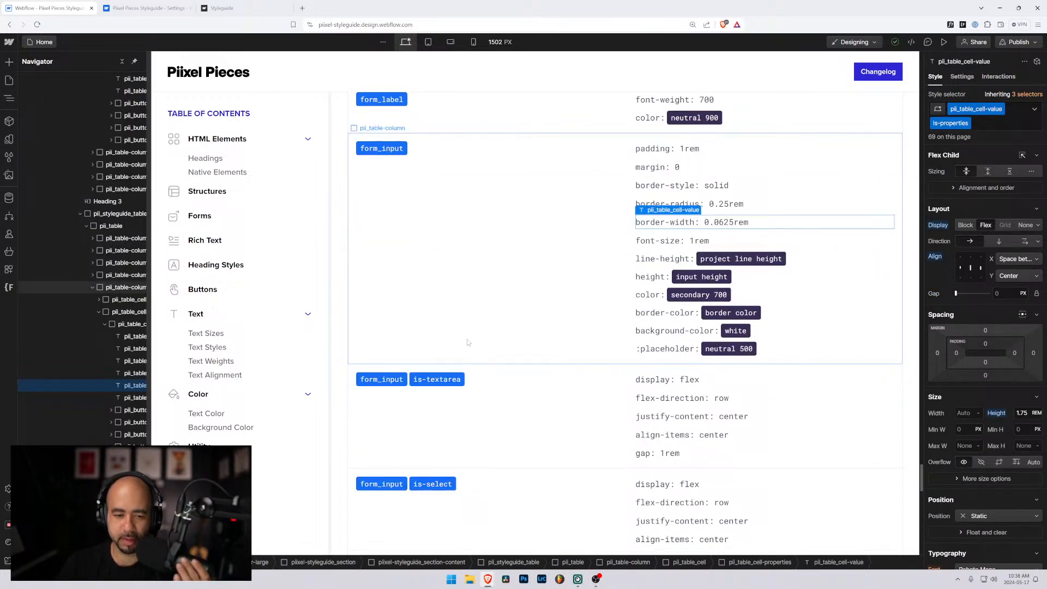
{"action": "left_click", "coordinate": [665, 383]}
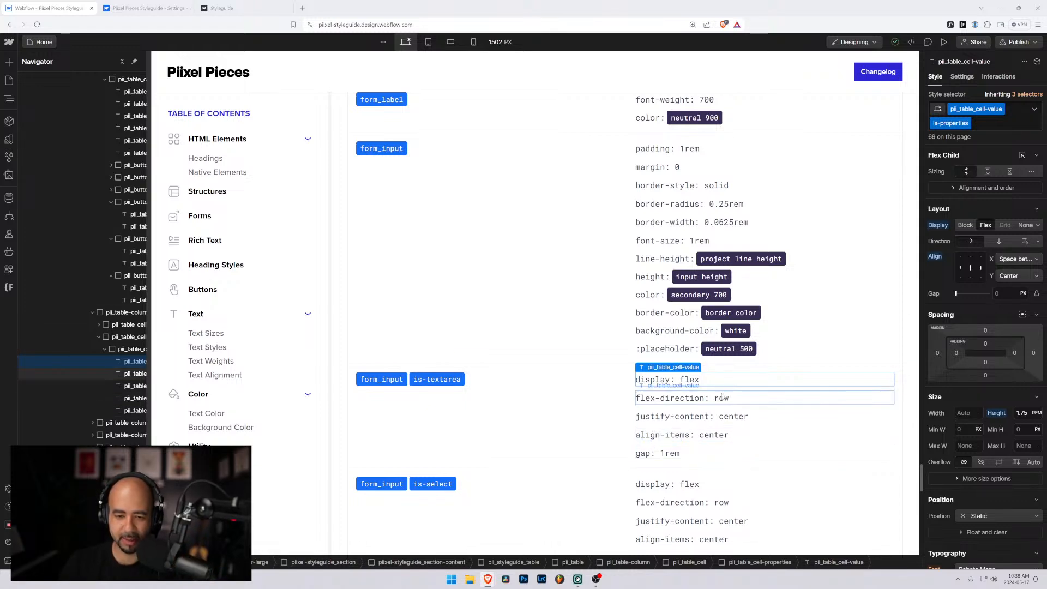
{"action": "double_click", "coordinate": [663, 385]}
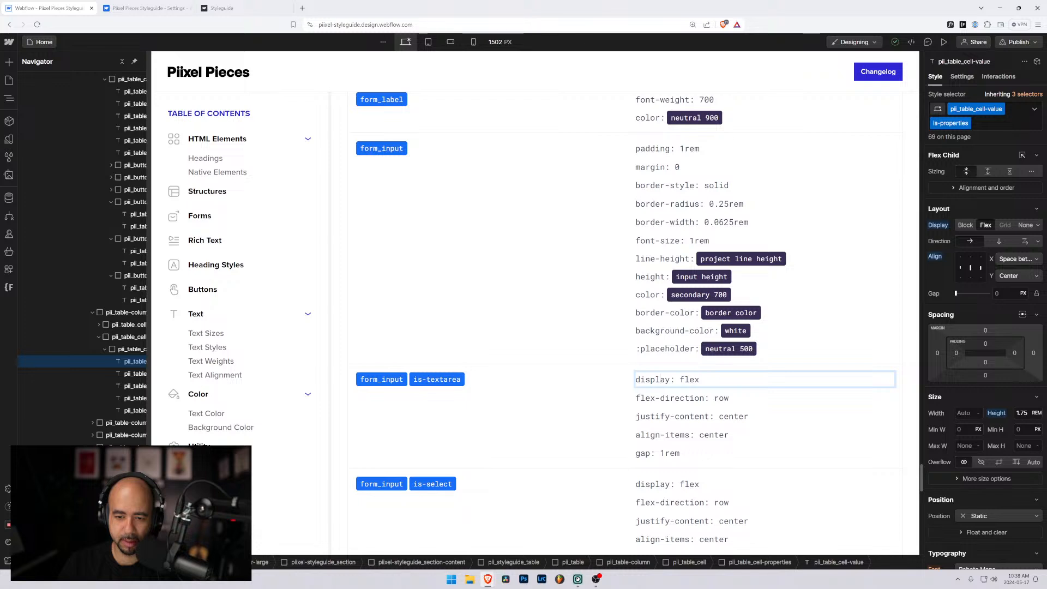
{"action": "double_click", "coordinate": [661, 379]}
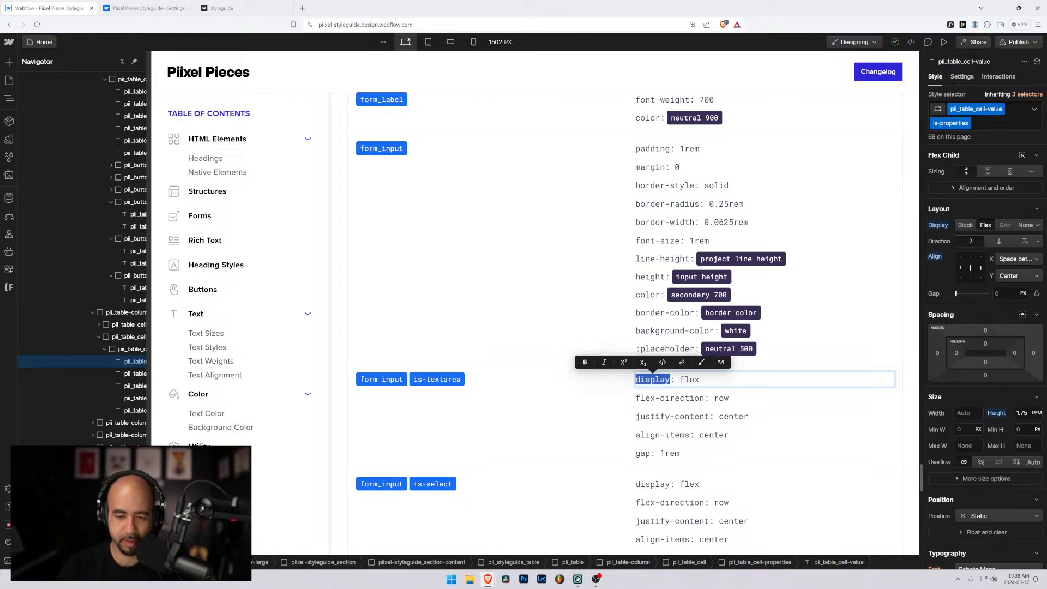
{"action": "type", "text": "height"}
{"action": "double_click", "coordinate": [676, 380]}
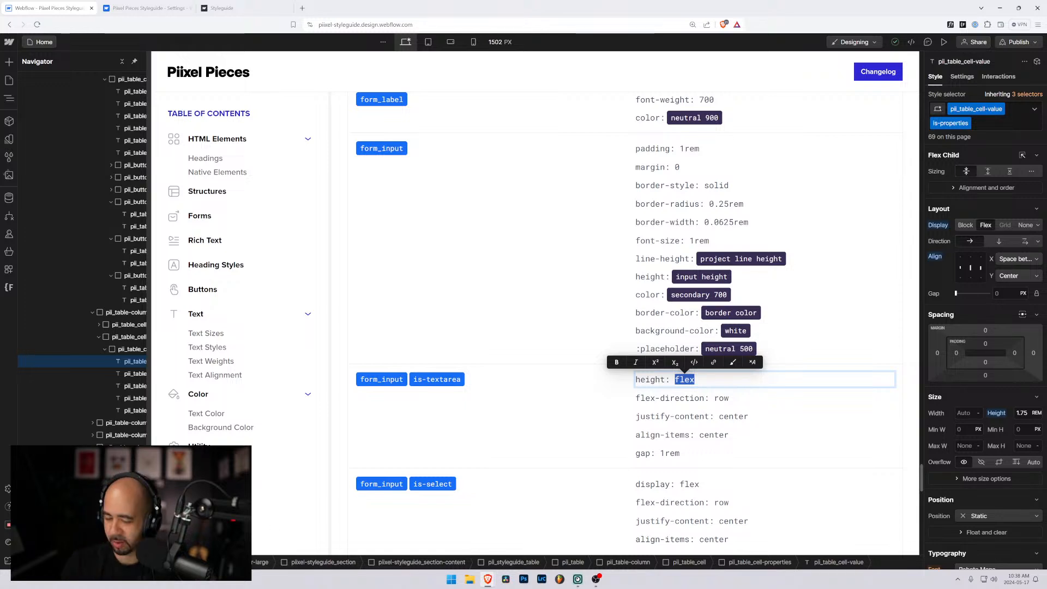
{"action": "type", "text": "10rem"}
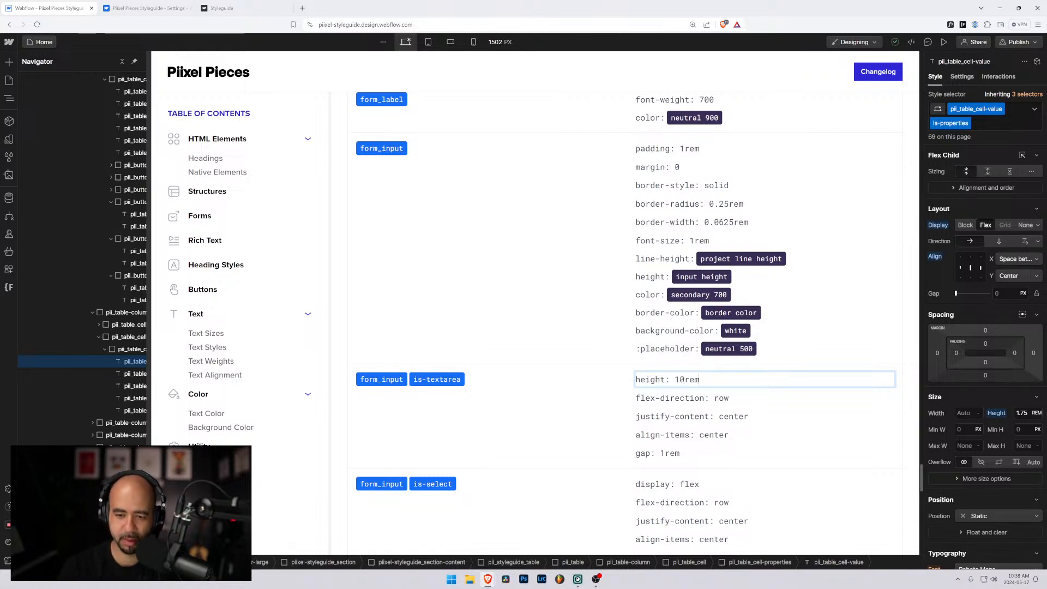
Delete the flex-direction, justify-content, align-items and gap properties from the form_input is-textarea row.
{"action": "left_click", "coordinate": [741, 397]}
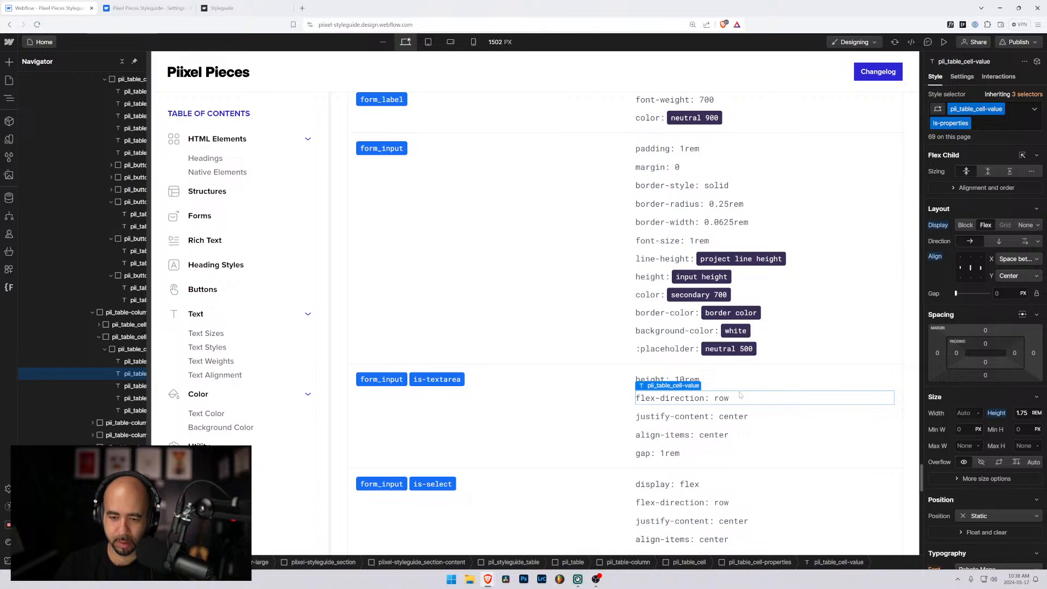
{"action": "key", "text": "Delete"}
{"action": "key", "text": "Delete"}
{"action": "key", "text": "Delete"}
{"action": "key", "text": "Delete"}
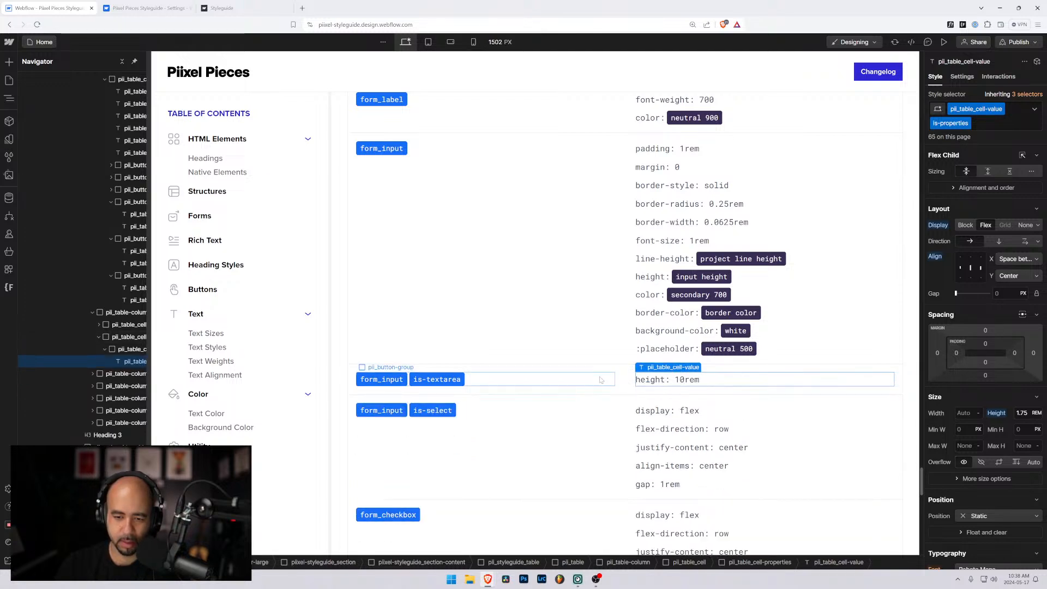
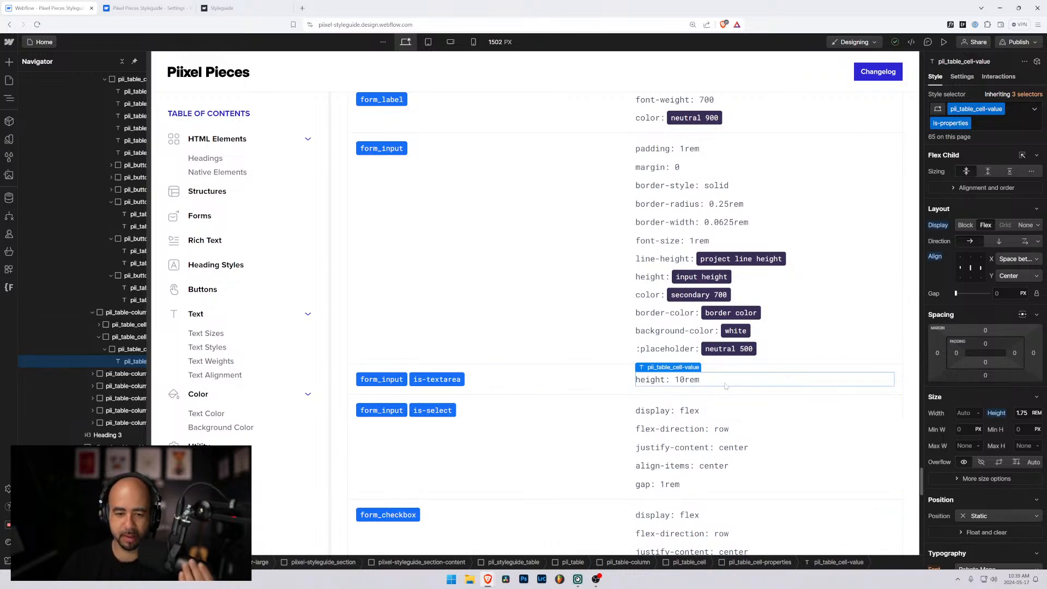
Delete the display, flex-direction, justify-content and align-items properties from the form_input is-select row.
{"action": "left_click", "coordinate": [671, 413]}
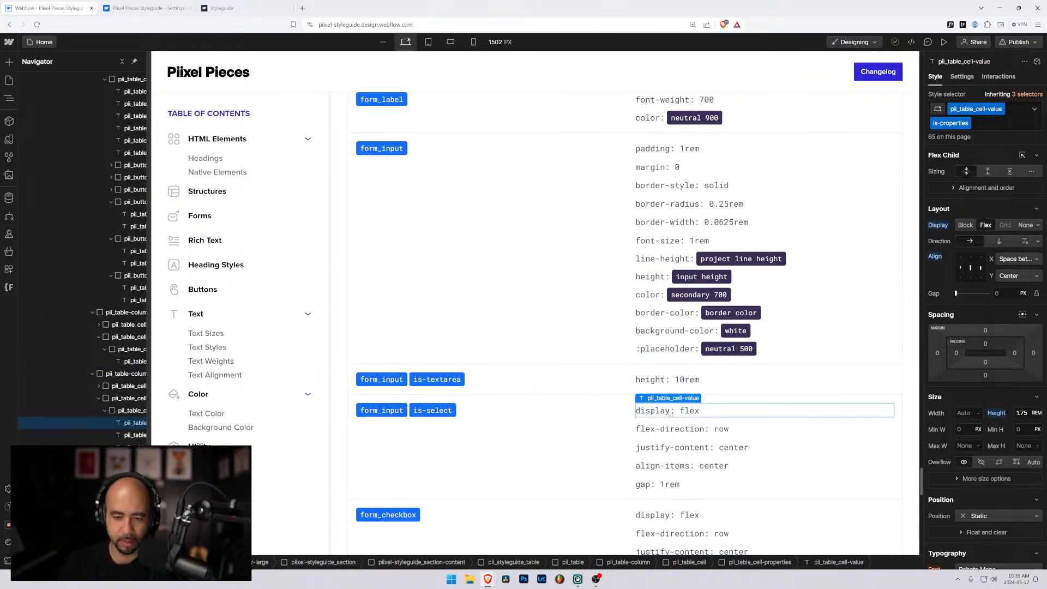
{"action": "key", "text": "Delete"}
{"action": "key", "text": "Delete"}
{"action": "key", "text": "Delete"}
{"action": "key", "text": "Delete"}
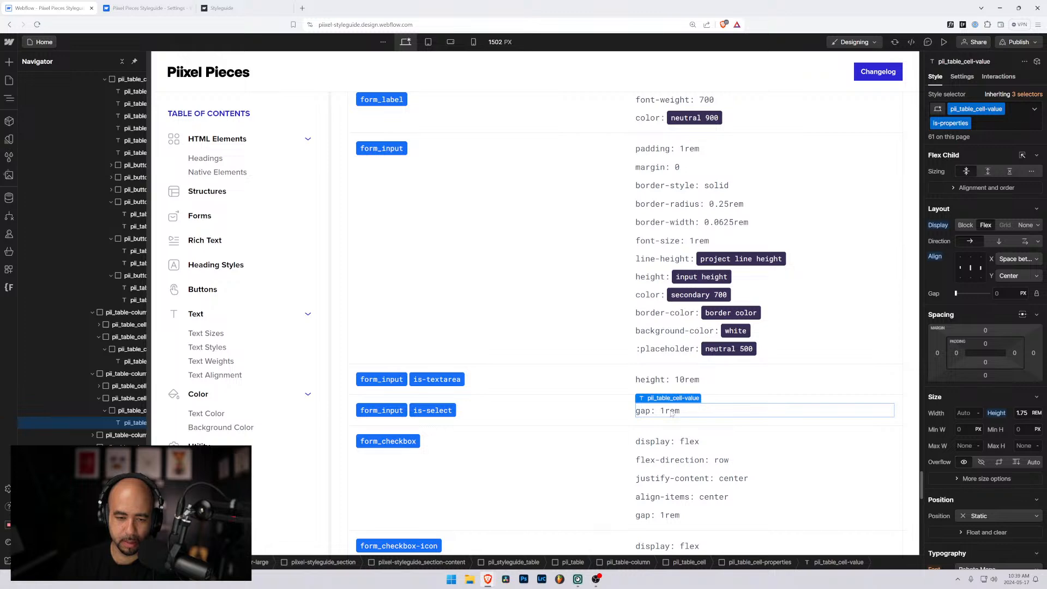
Delete the "gap: 1rem" property from the form_input is-select row.
{"action": "key", "text": "Delete"}
{"action": "key", "text": "Delete"}
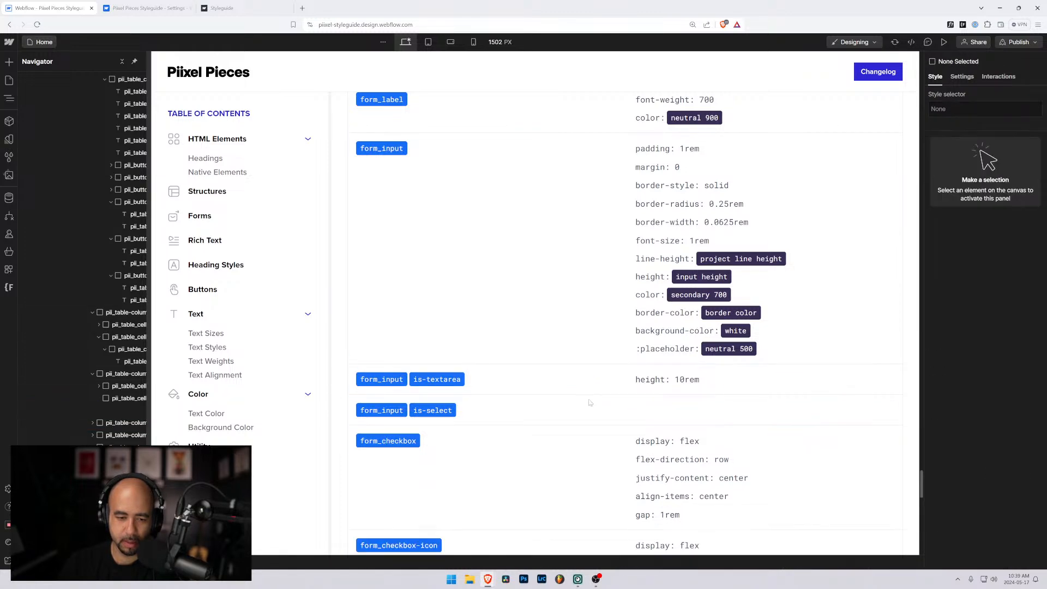
Review the properties listed for the form_input variants and the checkbox and radio rows in the style table.
{"action": "left_click", "coordinate": [663, 442]}
{"action": "scroll", "coordinate": [671, 450], "scroll_direction": "down", "scroll_amount": 2}
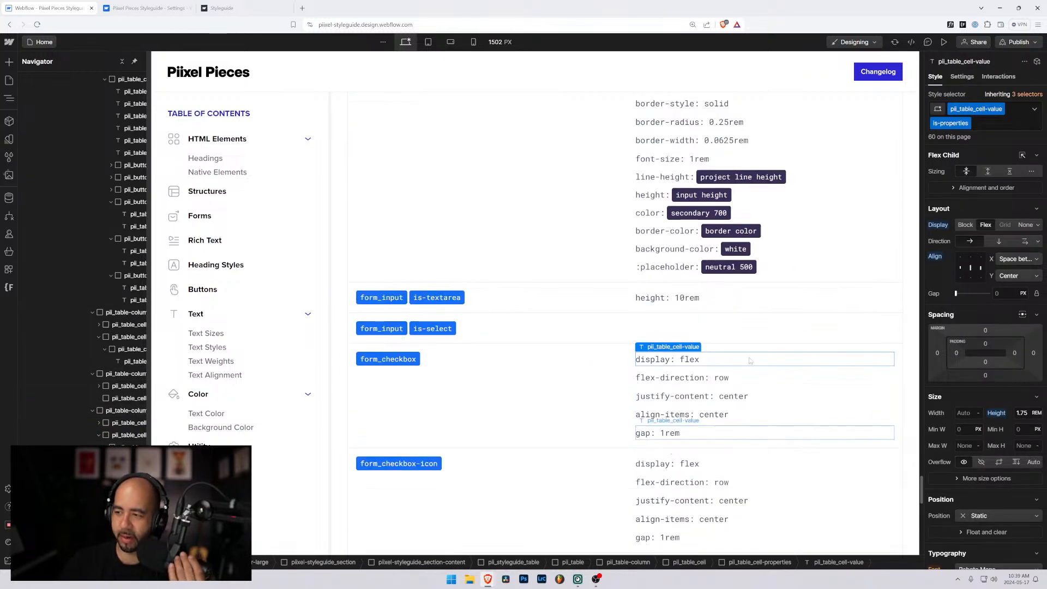
{"action": "scroll", "coordinate": [601, 336], "scroll_direction": "down", "scroll_amount": 2}
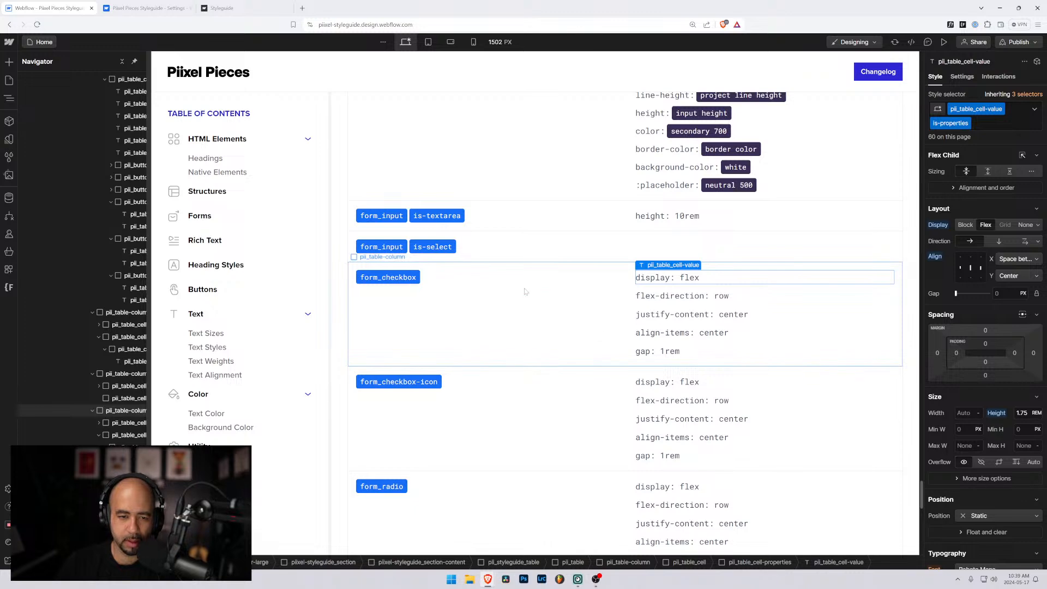
{"action": "scroll", "coordinate": [524, 288], "scroll_direction": "up", "scroll_amount": 3}
{"action": "scroll", "coordinate": [509, 287], "scroll_direction": "up", "scroll_amount": 2}
{"action": "scroll", "coordinate": [507, 291], "scroll_direction": "down", "scroll_amount": 2}
{"action": "scroll", "coordinate": [508, 291], "scroll_direction": "down", "scroll_amount": 2}
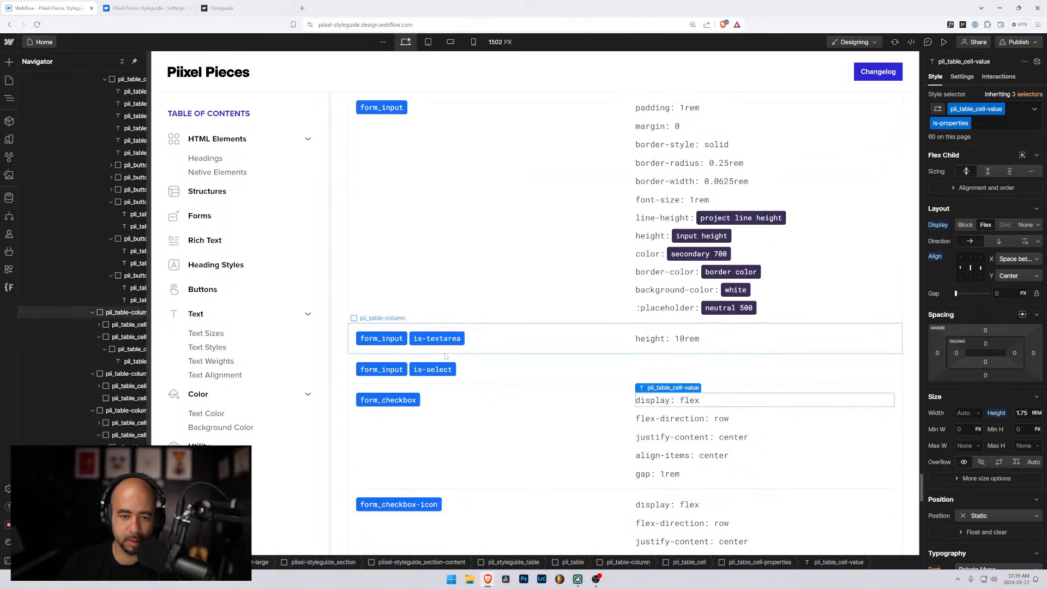
{"action": "left_click", "coordinate": [491, 398]}
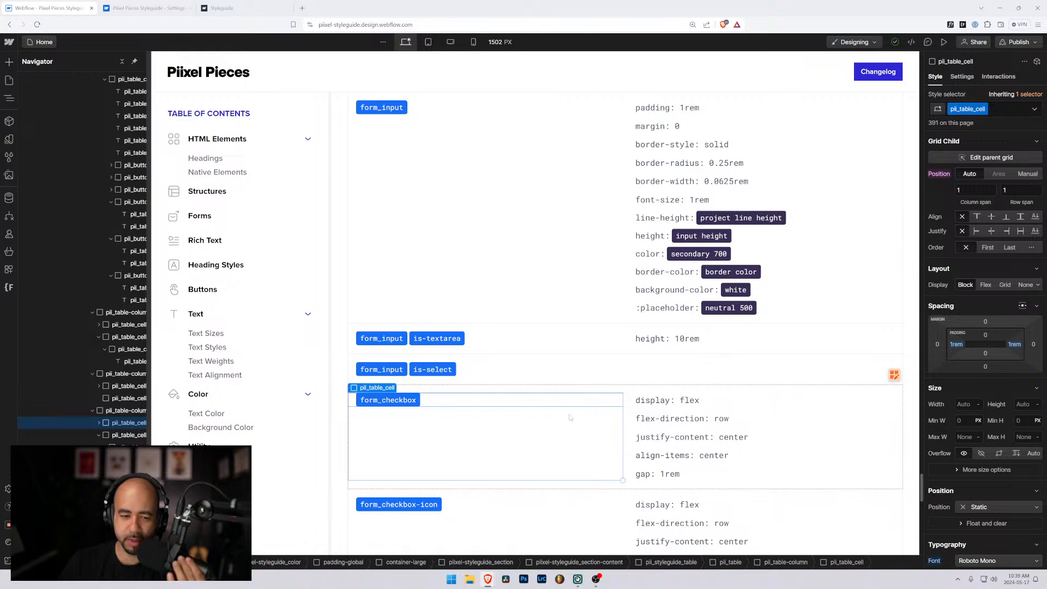
{"action": "scroll", "coordinate": [565, 420], "scroll_direction": "down", "scroll_amount": 3}
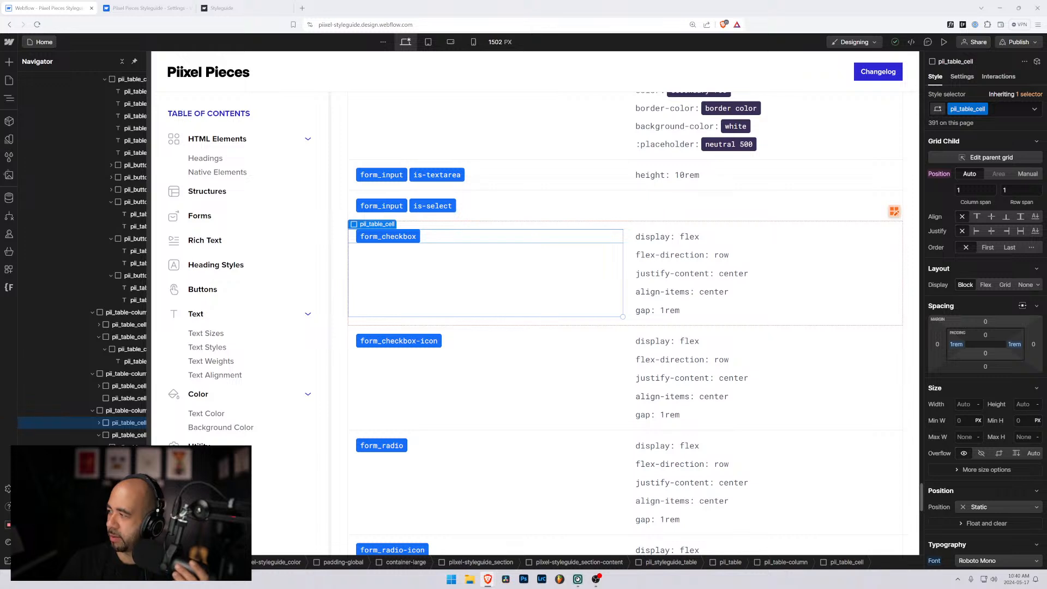
Change the gap property in the form_checkbox row to "column-gap: 0.5rem".
{"action": "left_click", "coordinate": [655, 238]}
{"action": "left_click", "coordinate": [668, 255]}
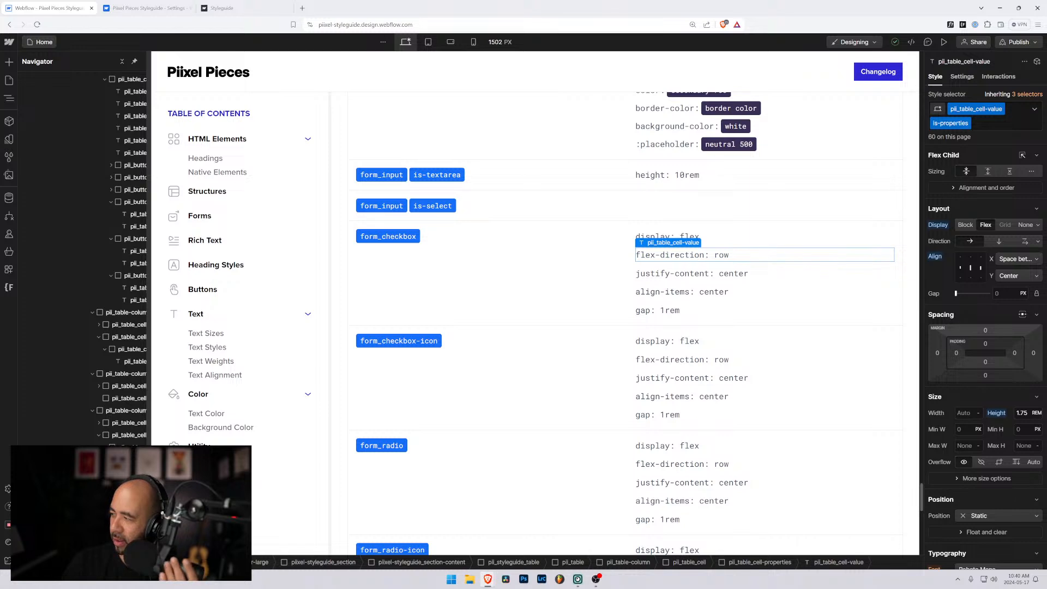
{"action": "double_click", "coordinate": [643, 310]}
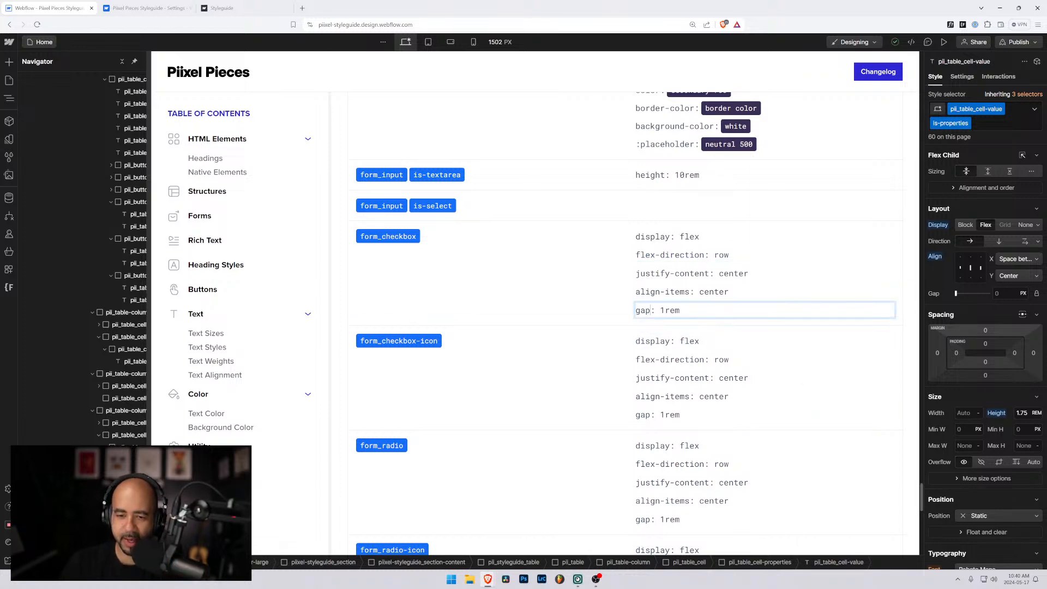
{"action": "type", "text": "-"}
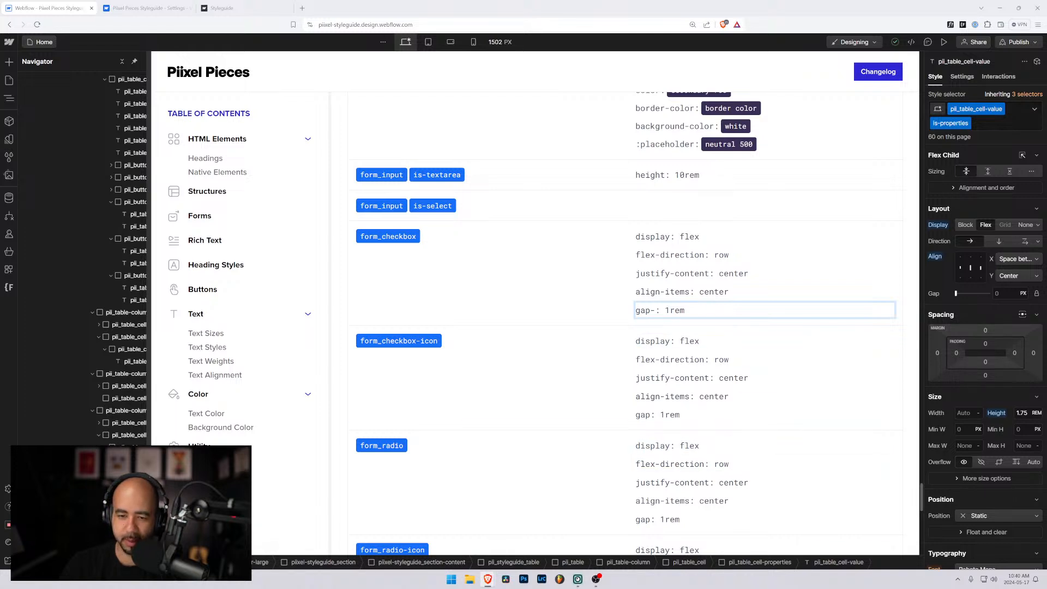
{"action": "type", "text": "column-"}
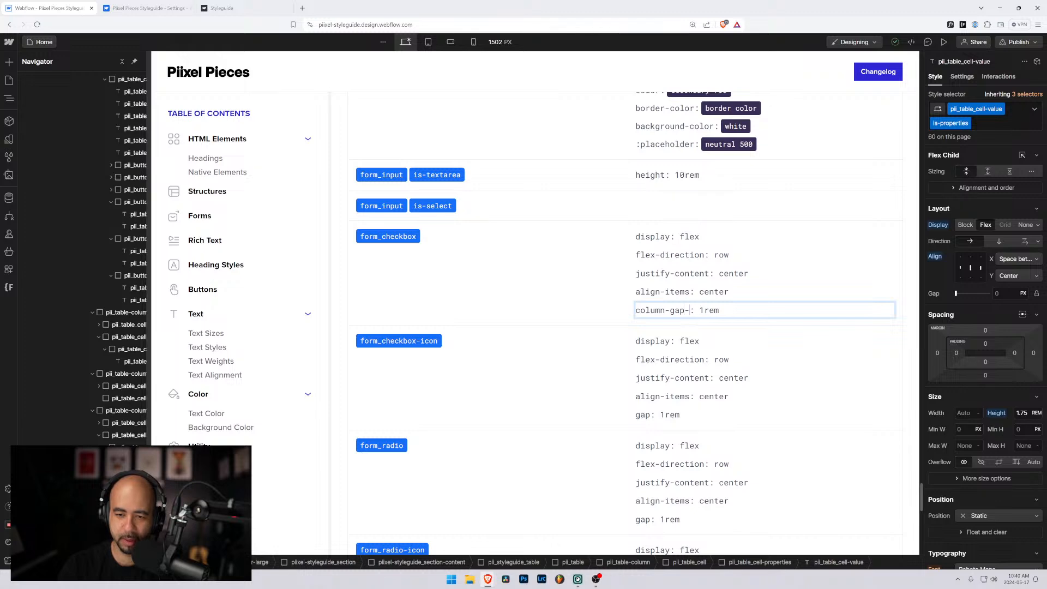
{"action": "double_click", "coordinate": [687, 309]}
{"action": "key", "text": "F11"}
{"action": "key", "text": "BackSpace"}
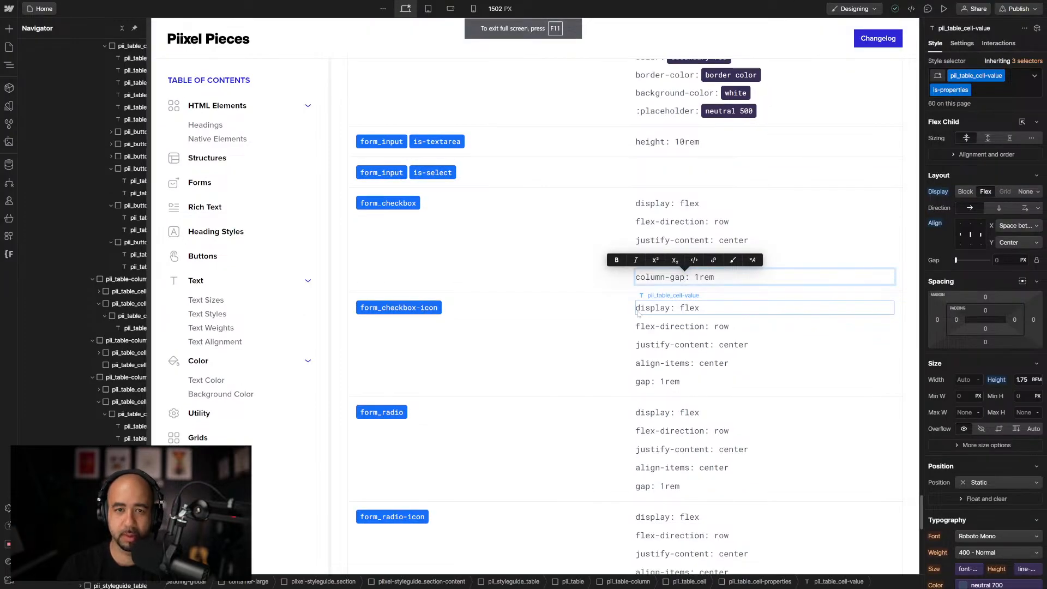
{"action": "key", "text": "F11"}
{"action": "key", "text": "Right"}
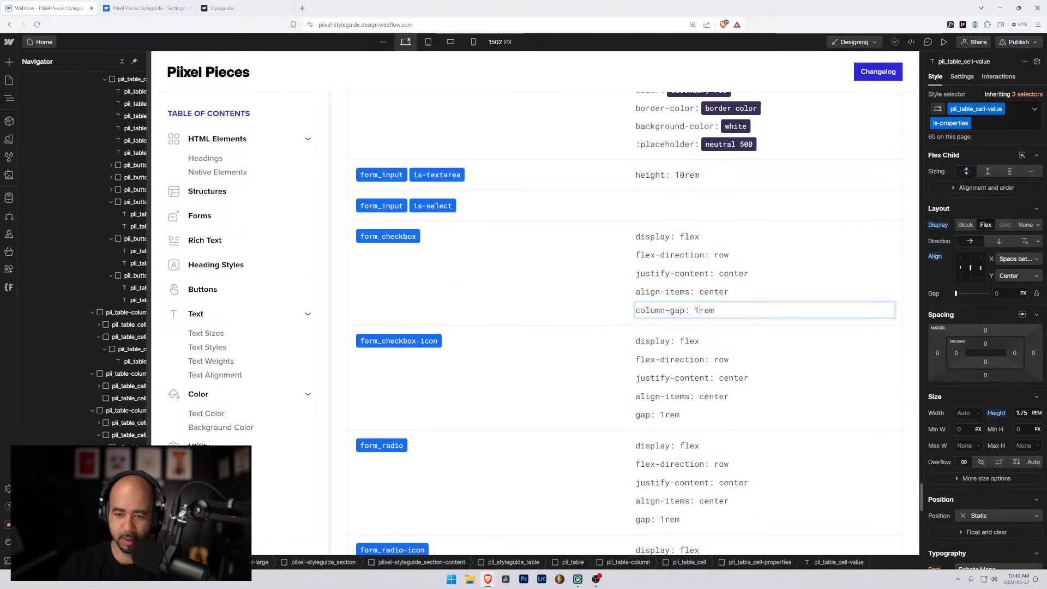
{"action": "key", "text": "shift+Right"}
{"action": "type", "text": "0.5"}
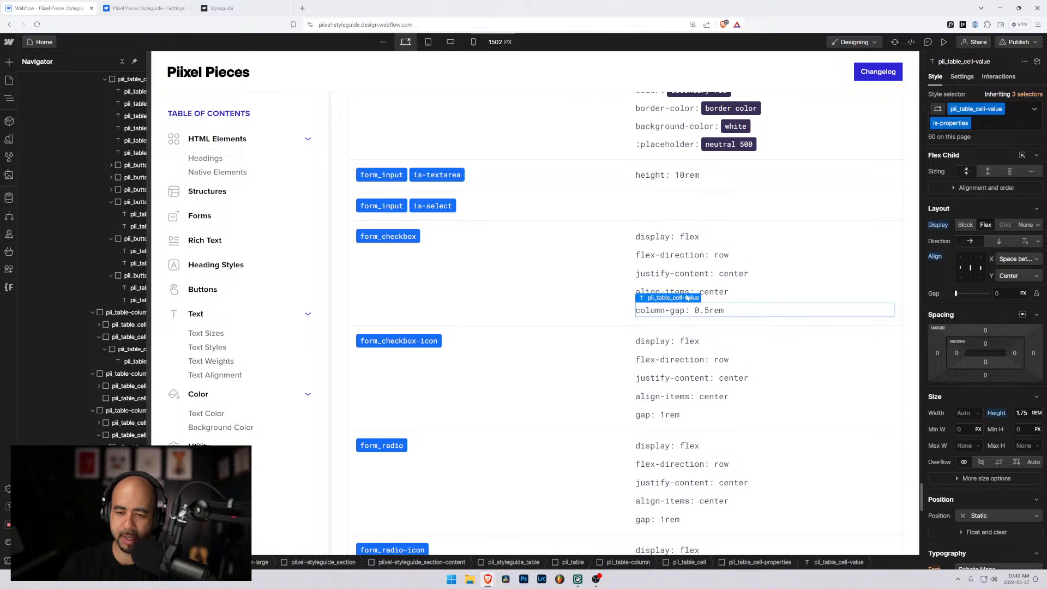
{"action": "left_click", "coordinate": [696, 295]}
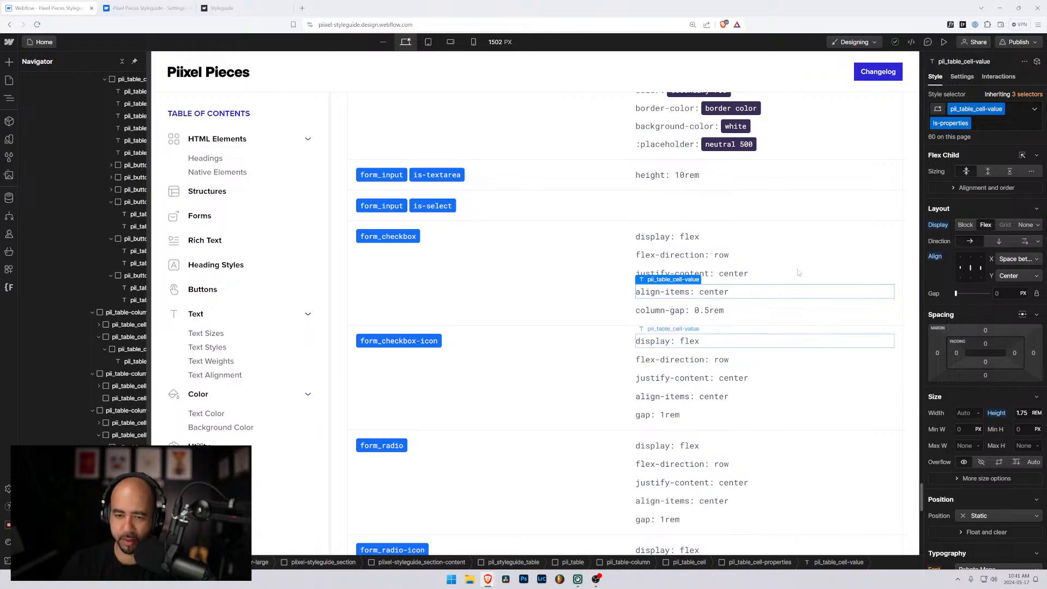
Duplicate the form_checkbox column-gap line twice and change the first copy to "padding: 0".
{"action": "left_click", "coordinate": [681, 312]}
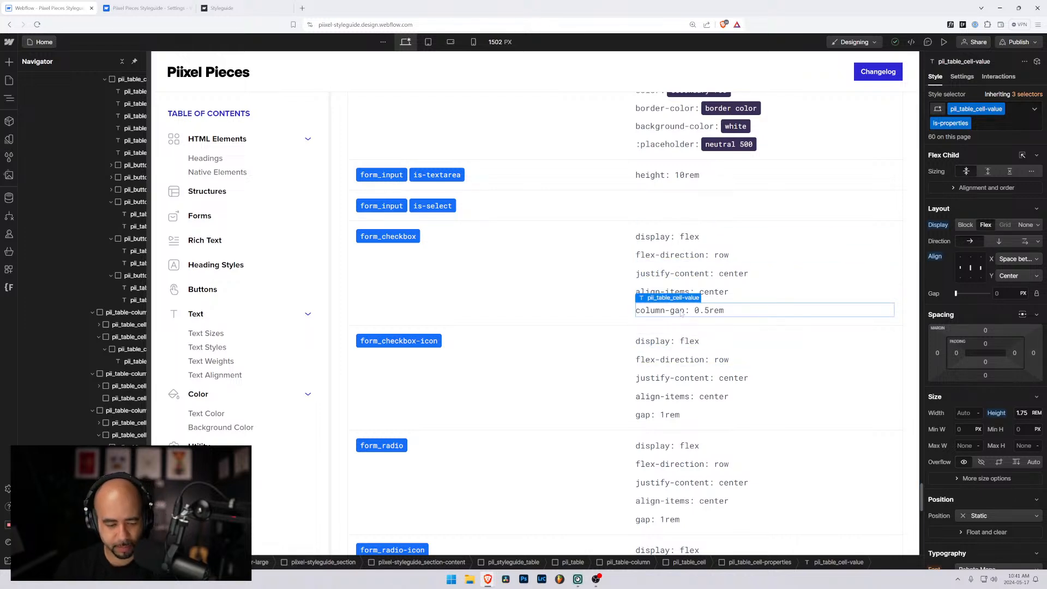
{"action": "key", "text": "ctrl+d"}
{"action": "key", "text": "ctrl+d"}
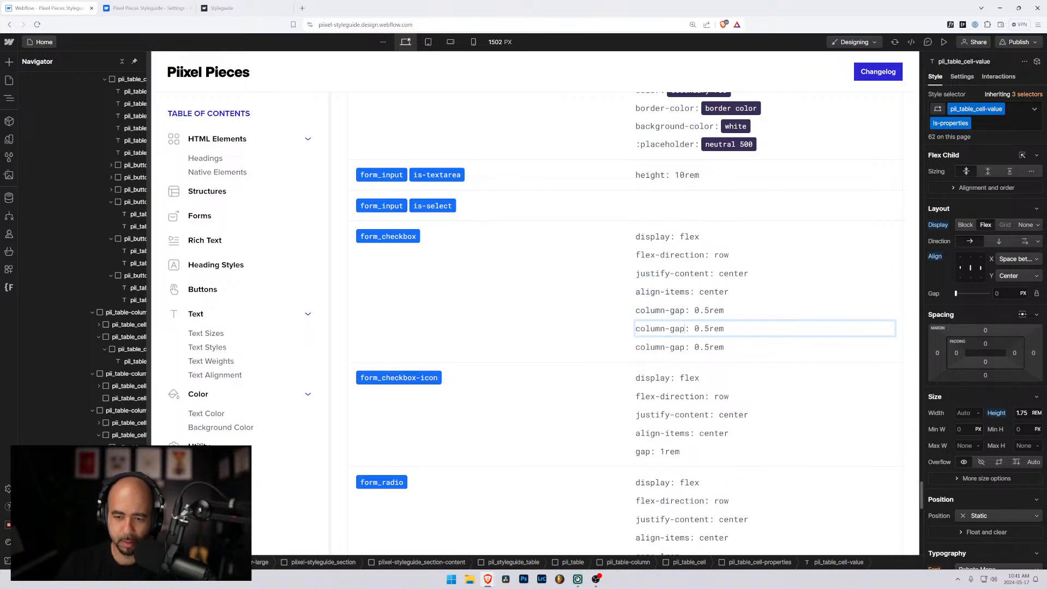
{"action": "left_click_drag", "start_coordinate": [685, 328], "coordinate": [636, 329]}
{"action": "type", "text": "padding"}
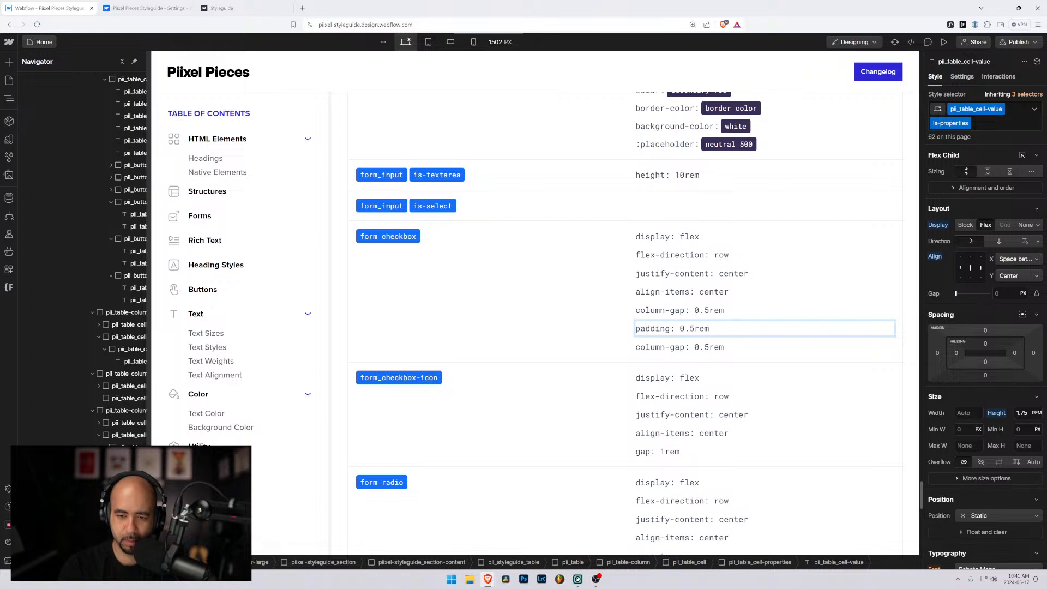
{"action": "key", "text": "Right"}
{"action": "key", "text": "shift+Right"}
{"action": "key", "text": "shift+Right"}
{"action": "key", "text": "shift+Right"}
{"action": "key", "text": "shift+Right"}
{"action": "key", "text": "shift+Right"}
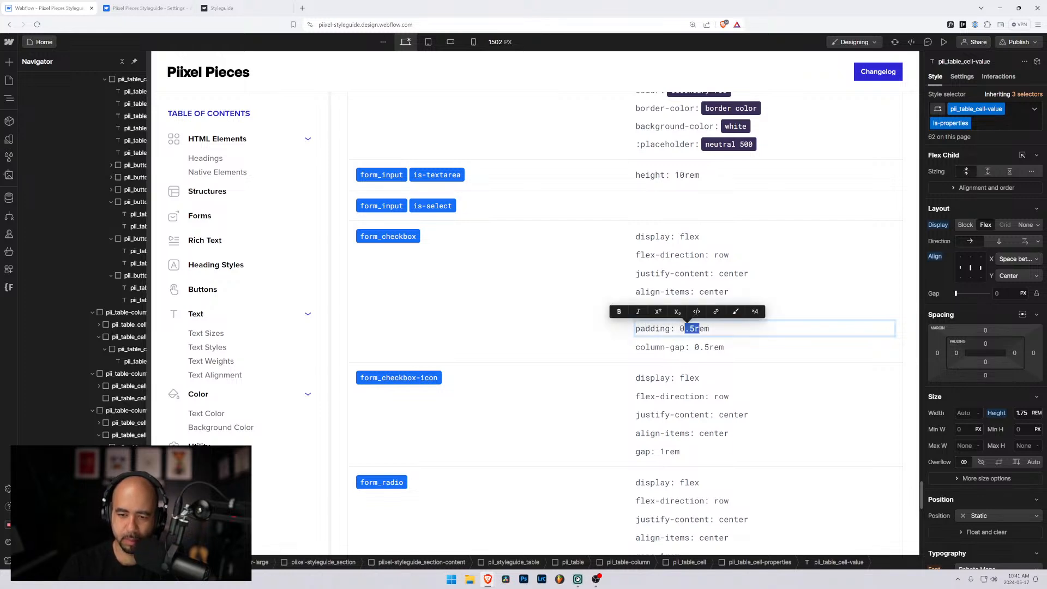
{"action": "key", "text": "BackSpace"}
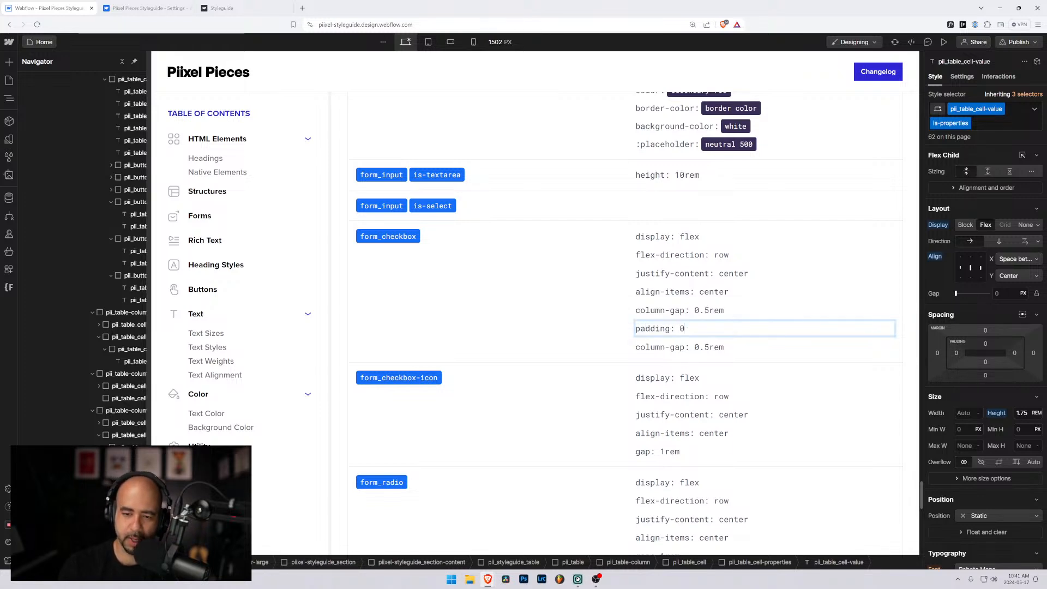
Change the remaining duplicated column-gap line in the form_checkbox row to "margin: 0".
{"action": "double_click", "coordinate": [681, 347]}
{"action": "left_click_drag", "start_coordinate": [681, 347], "coordinate": [635, 350]}
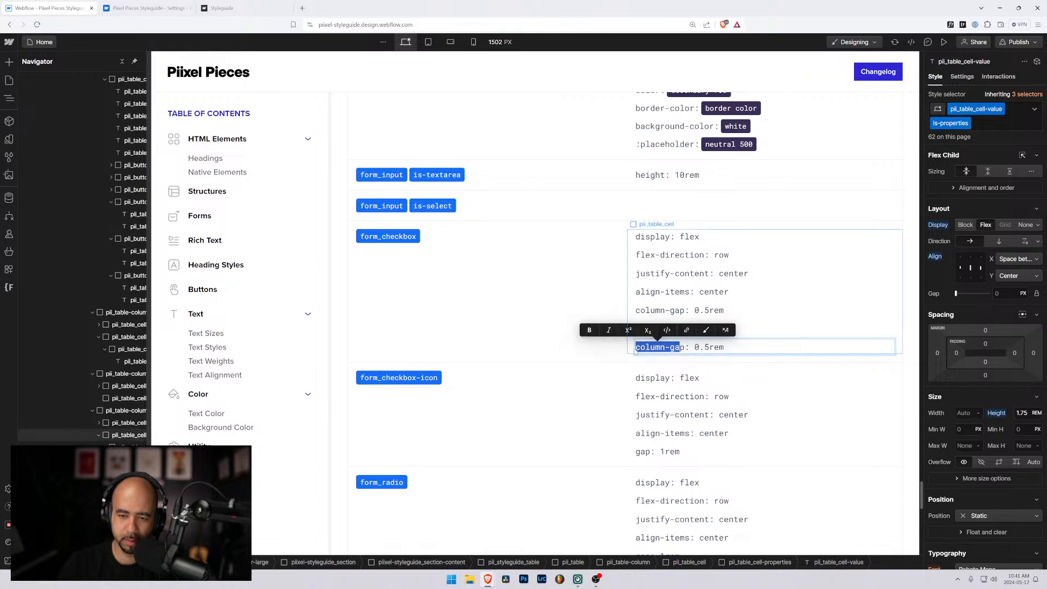
{"action": "type", "text": "amrgin"}
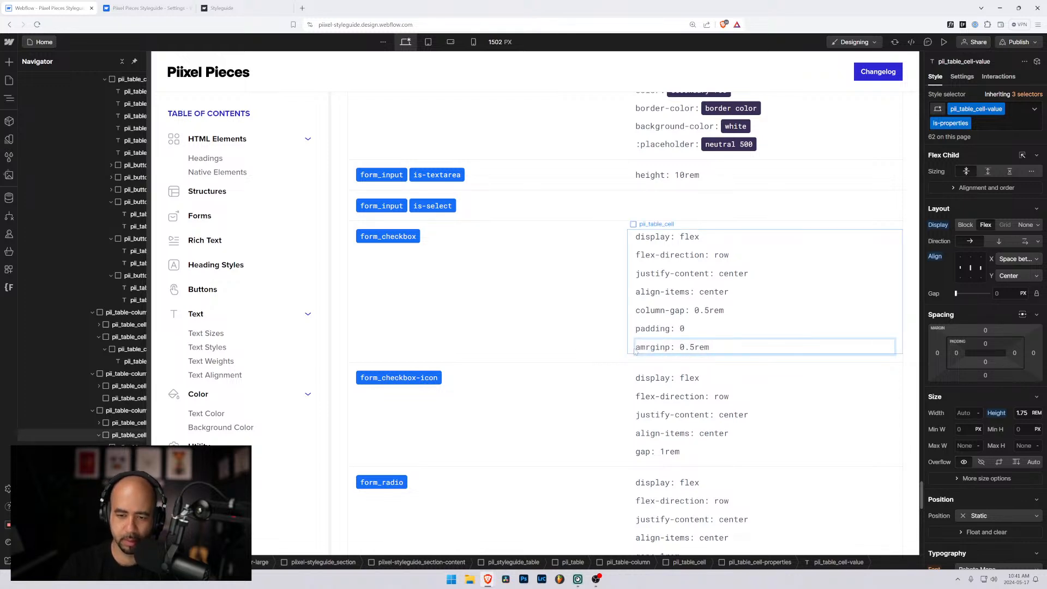
{"action": "double_click", "coordinate": [636, 349]}
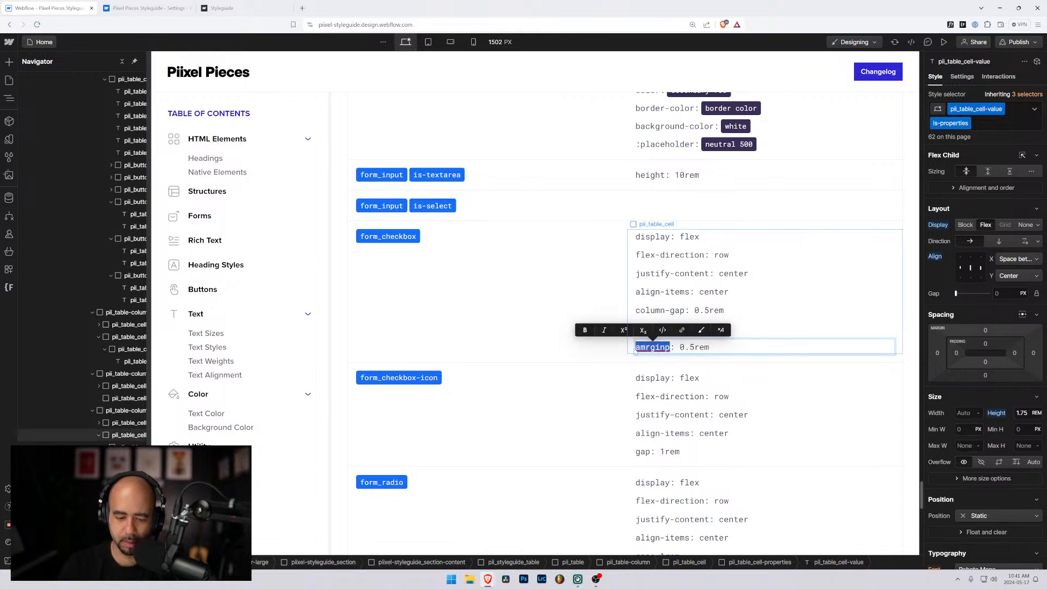
{"action": "type", "text": "margin"}
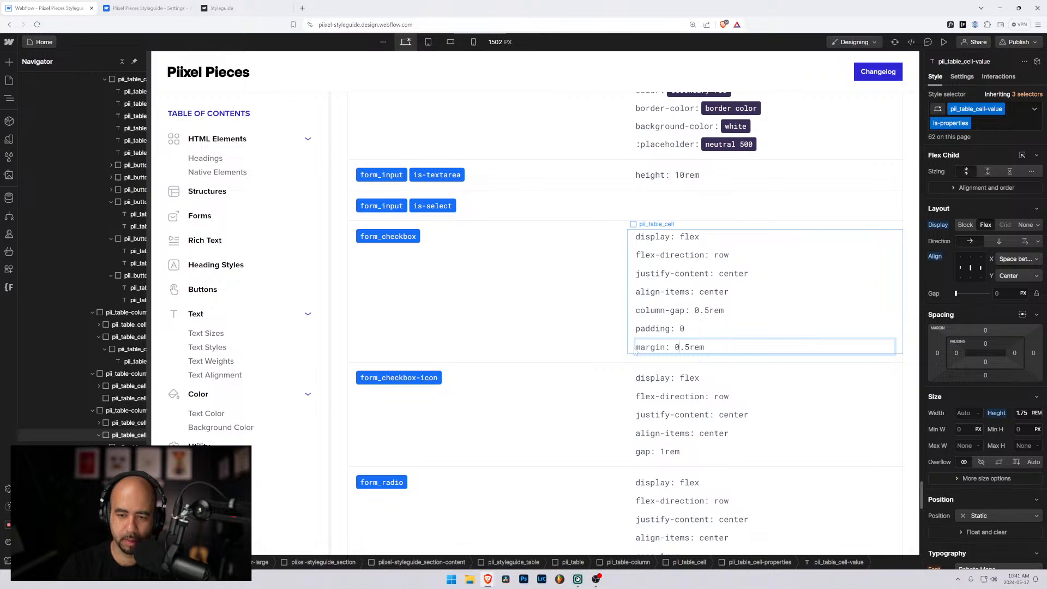
{"action": "key", "text": "shift+Right"}
{"action": "key", "text": "shift+Right"}
{"action": "key", "text": "shift+Right"}
{"action": "key", "text": "shift+Right"}
{"action": "key", "text": "shift+Right"}
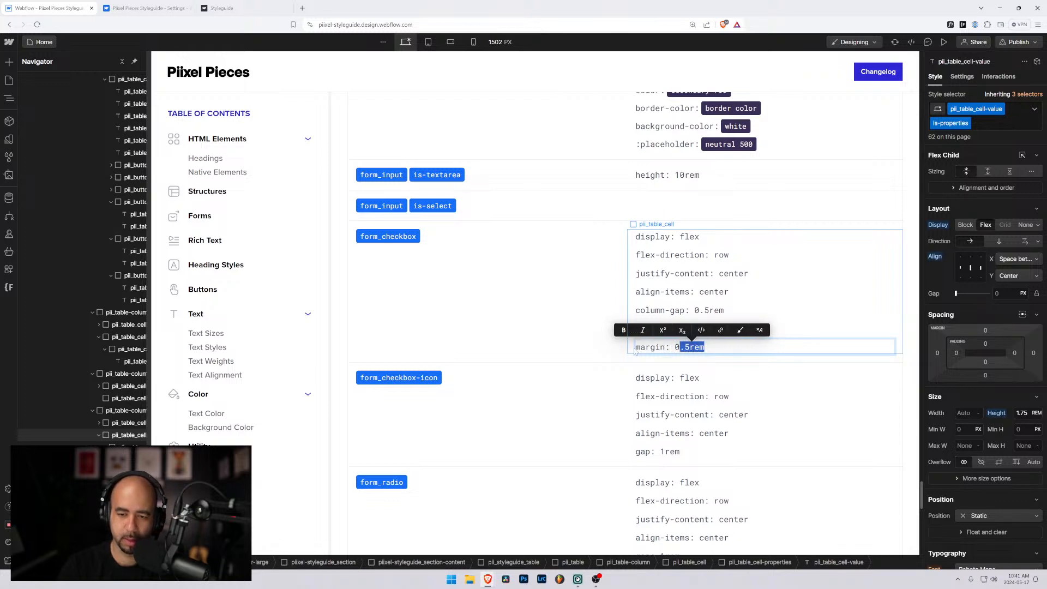
{"action": "key", "text": "BackSpace"}
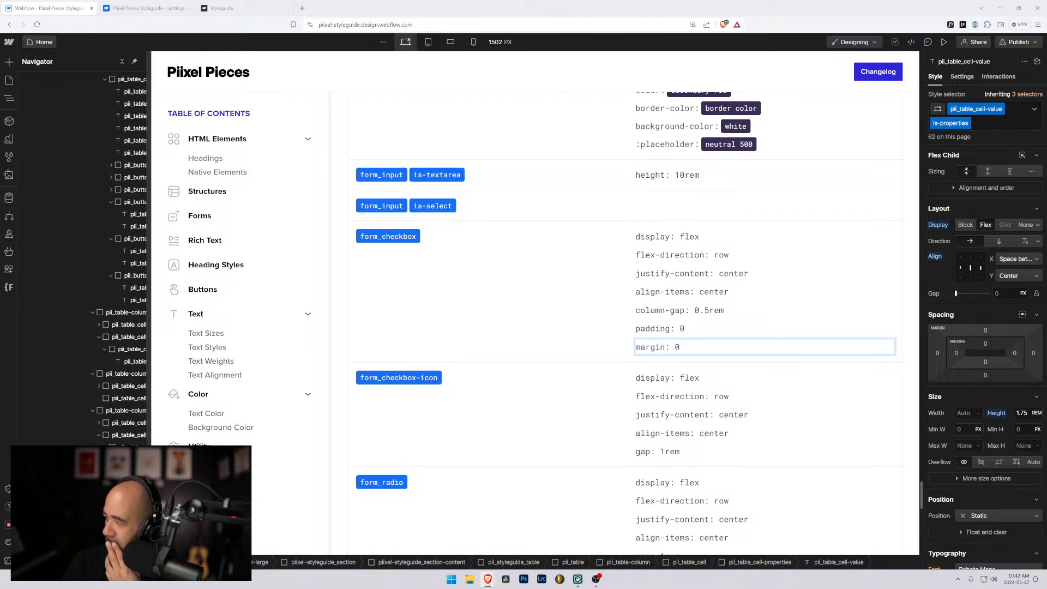
Delete the "justify-content: center" property from the form_checkbox row.
{"action": "left_click", "coordinate": [738, 295]}
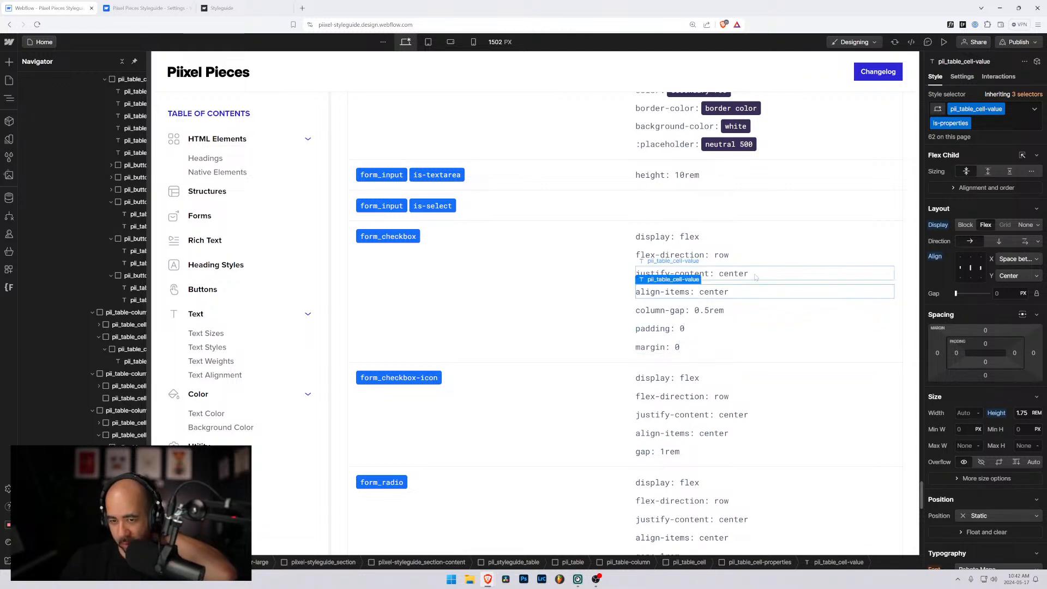
{"action": "left_click", "coordinate": [755, 276]}
{"action": "key", "text": "Delete"}
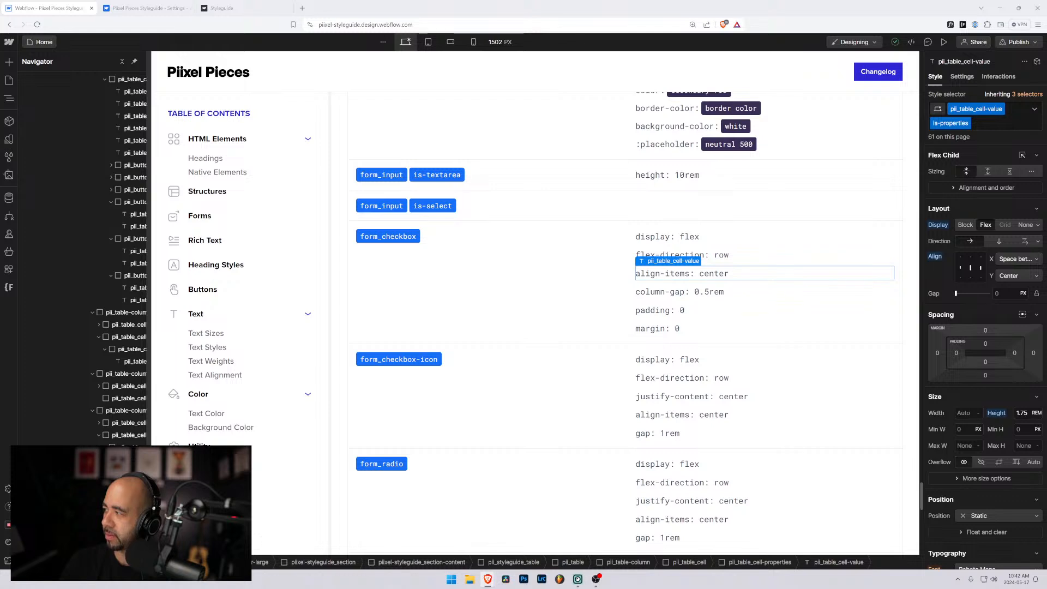
{"action": "left_click", "coordinate": [747, 257]}
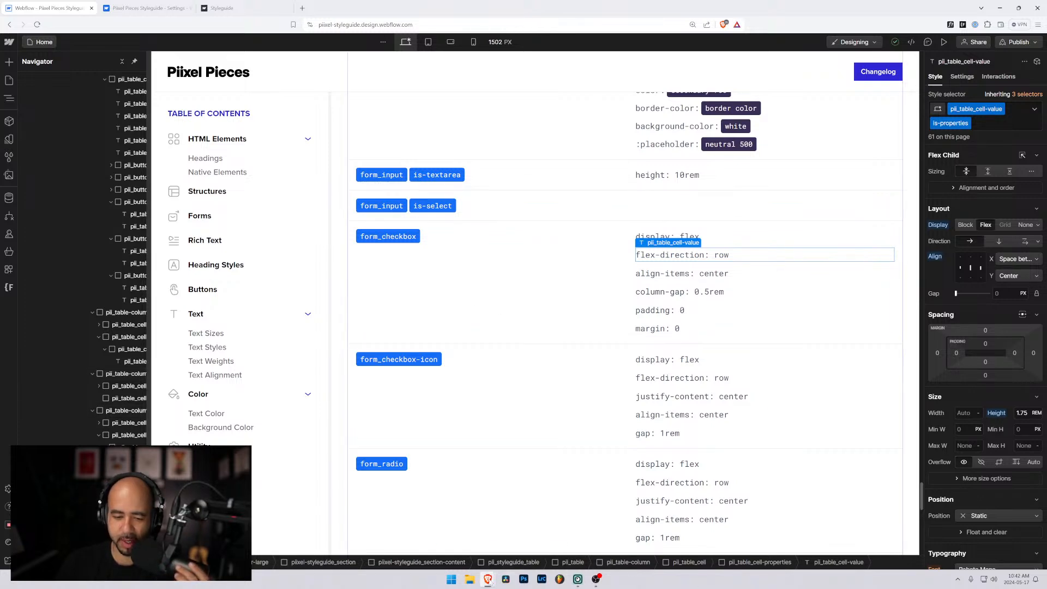
{"action": "mouse_move", "coordinate": [488, 580]}
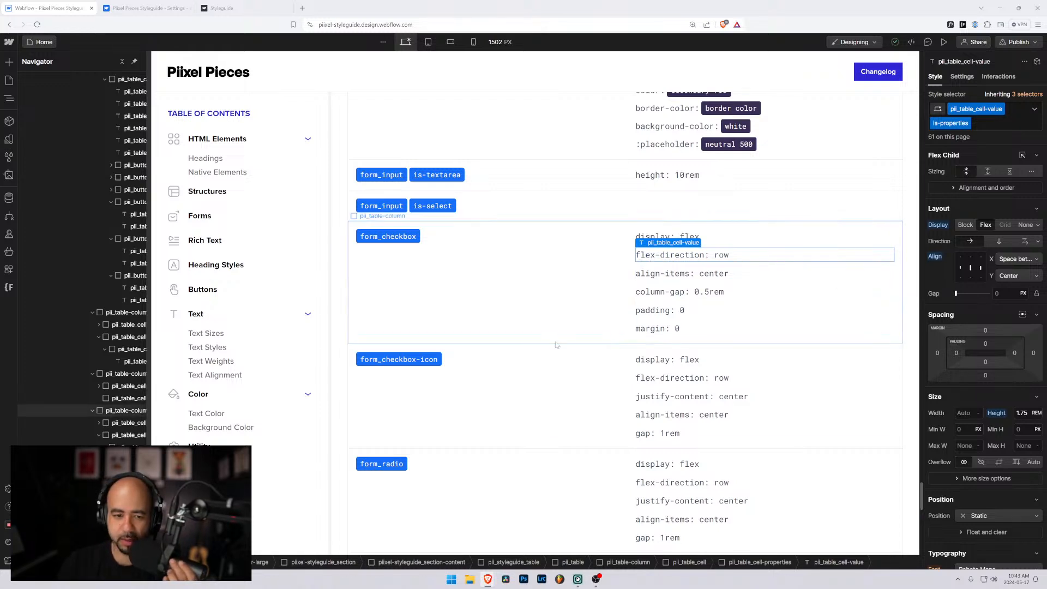
{"action": "left_click", "coordinate": [660, 365]}
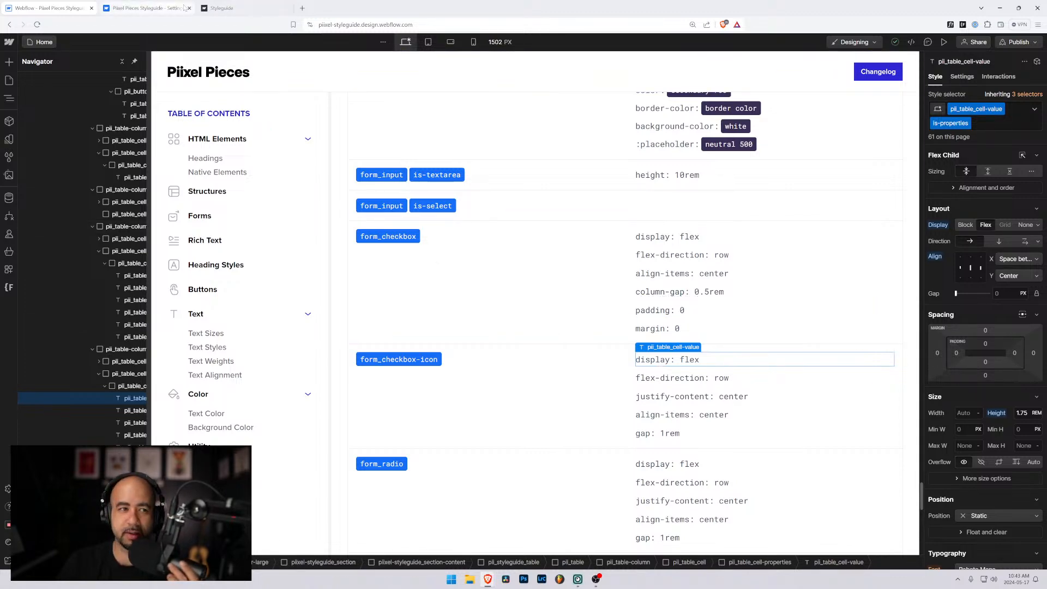
Open the Piixel Pieces website (piixelpieces.com) in a new browser tab.
{"action": "left_click", "coordinate": [301, 9]}
{"action": "type", "text": "piix"}
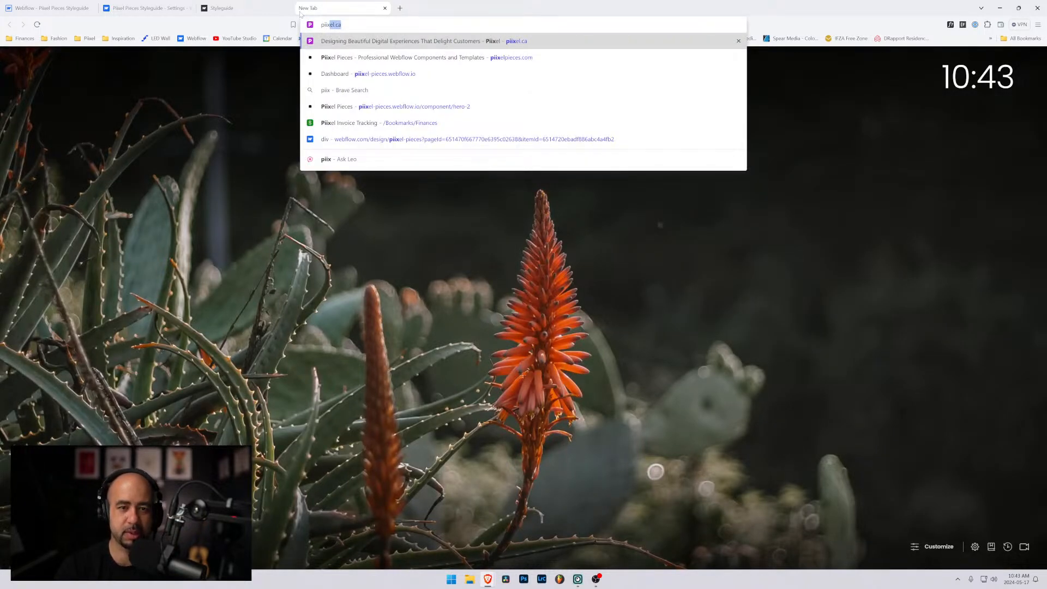
{"action": "key", "text": "Down"}
{"action": "key", "text": "Return"}
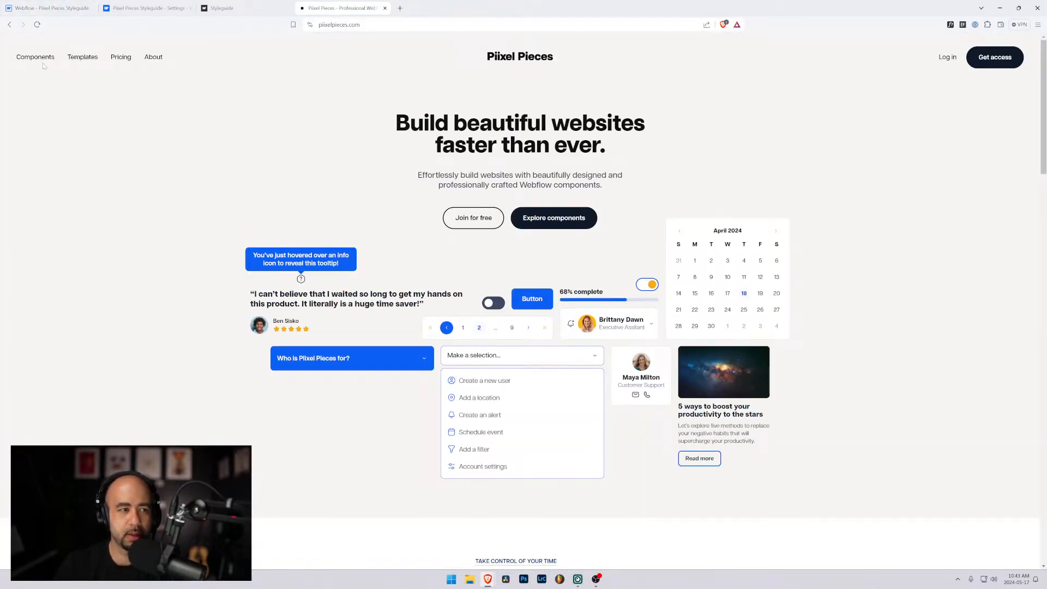
Filter the components by the Form category, open Form 1 and tick its "Site not loading" checkbox to try the styling.
{"action": "left_click", "coordinate": [31, 58]}
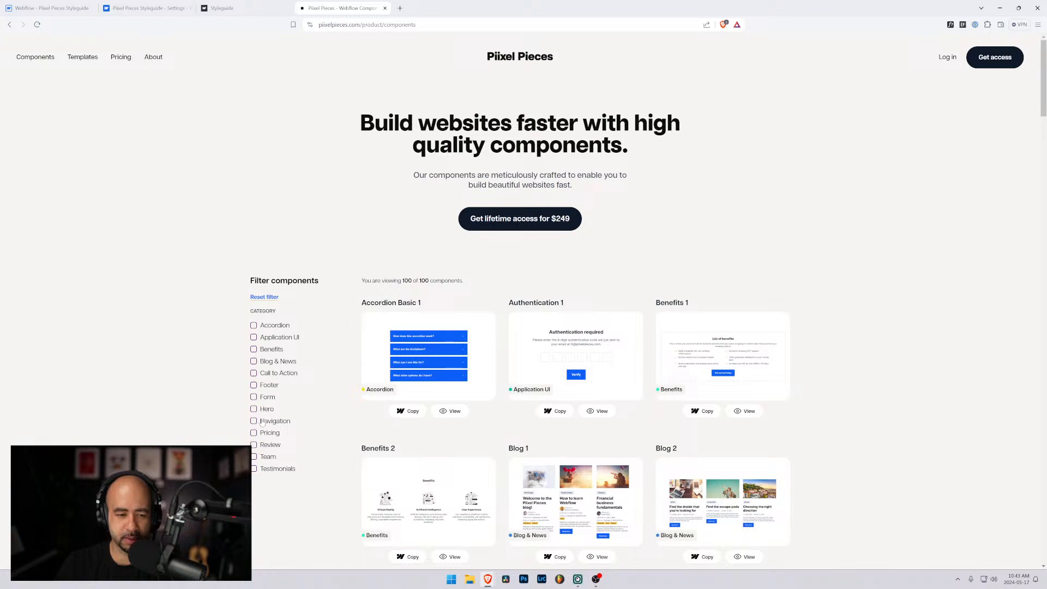
{"action": "left_click", "coordinate": [253, 398]}
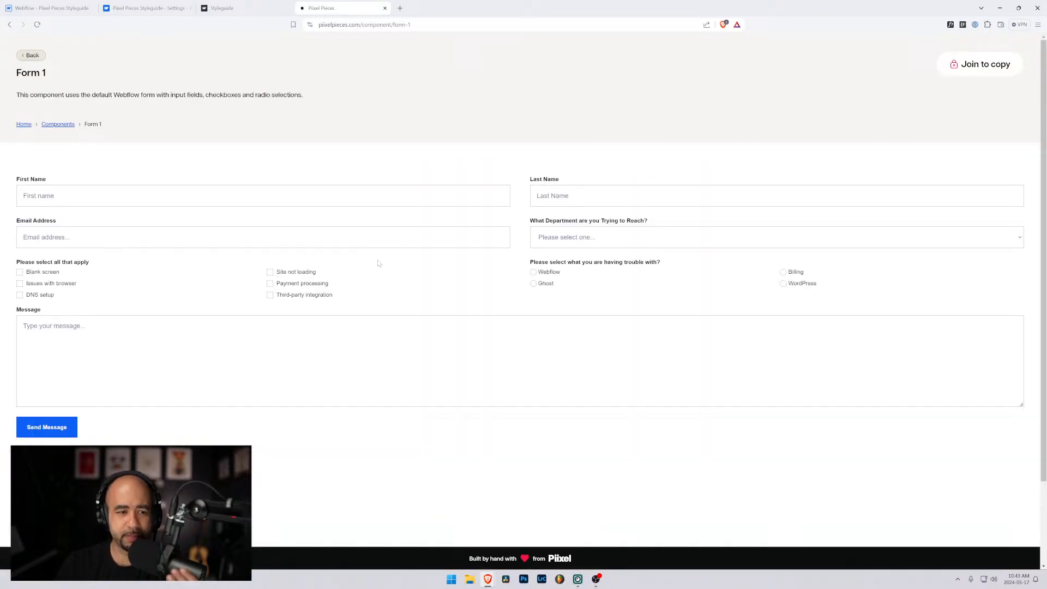
{"action": "left_click", "coordinate": [270, 273]}
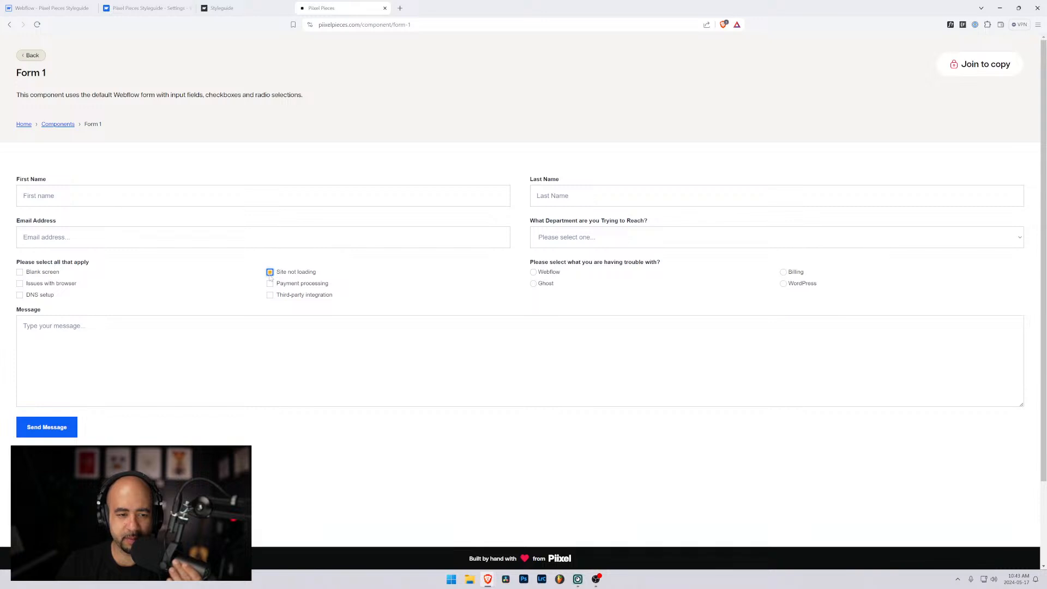
Toggle the "Issues with browser", "Payment processing" and "Third-party integration" checkboxes in Form 1 to examine their styling.
{"action": "left_click", "coordinate": [256, 284]}
{"action": "left_click", "coordinate": [270, 285]}
{"action": "left_click", "coordinate": [270, 296]}
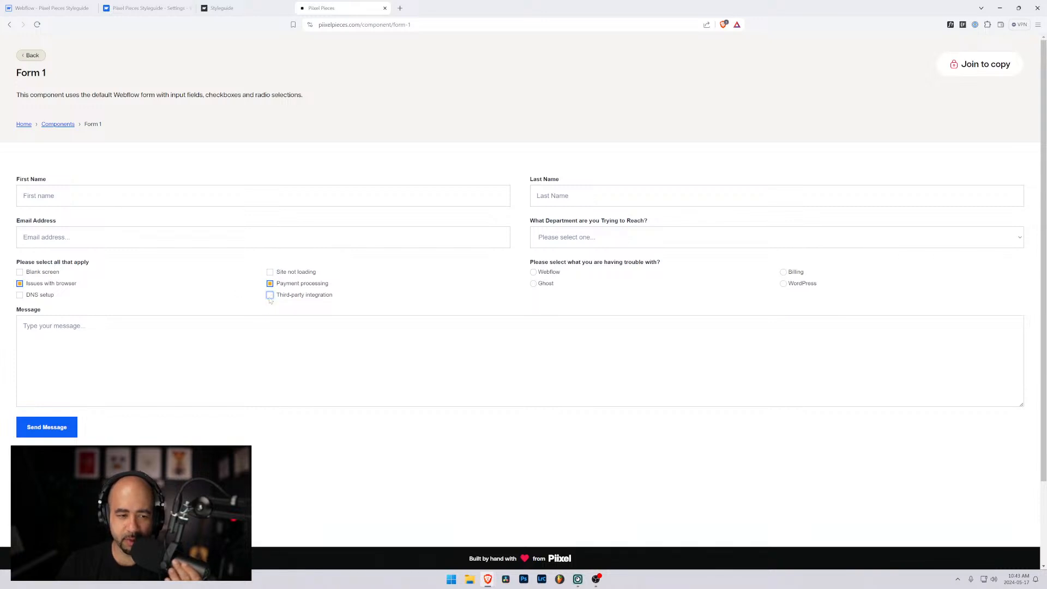
{"action": "left_click", "coordinate": [269, 283]}
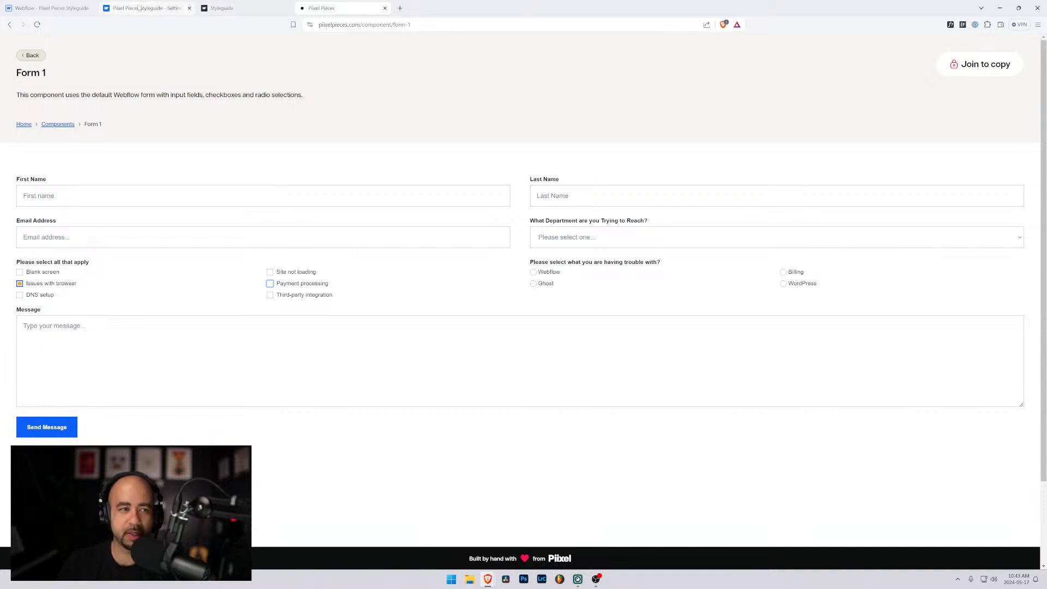
Switch back to the Webflow style guide project and change the form_checkbox-icon row's "display: flex" line to "margin: 0".
{"action": "left_click", "coordinate": [32, 7]}
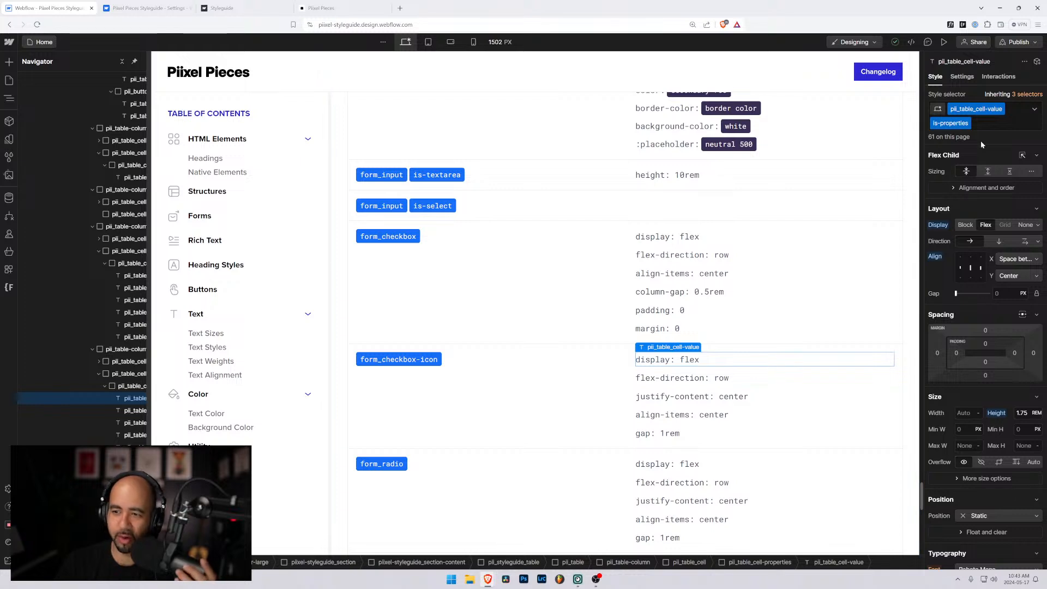
{"action": "scroll", "coordinate": [993, 292], "scroll_direction": "down", "scroll_amount": 2}
{"action": "scroll", "coordinate": [989, 327], "scroll_direction": "up", "scroll_amount": 2}
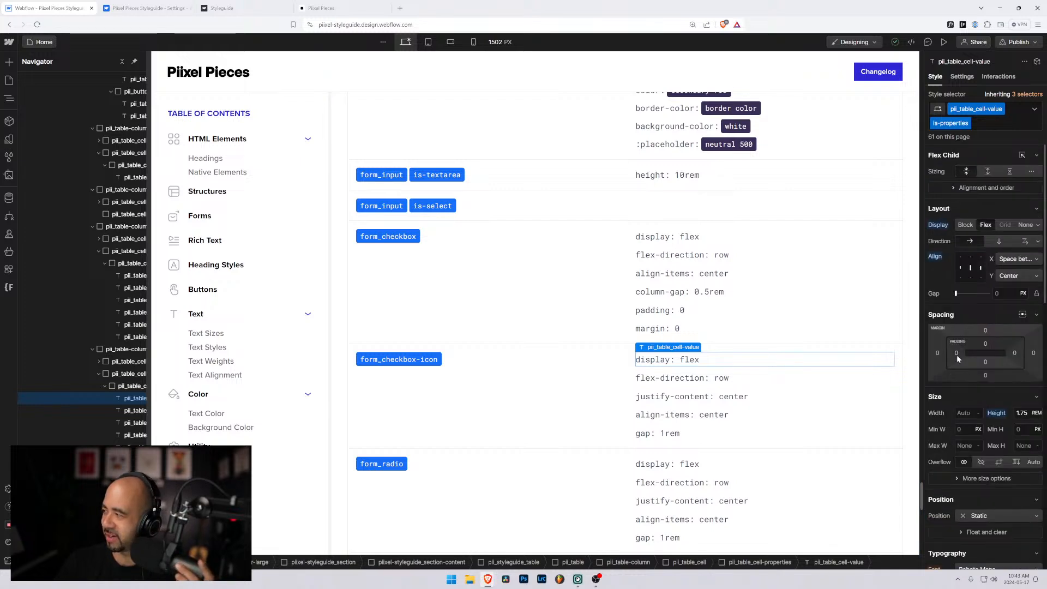
{"action": "scroll", "coordinate": [957, 355], "scroll_direction": "down", "scroll_amount": 2}
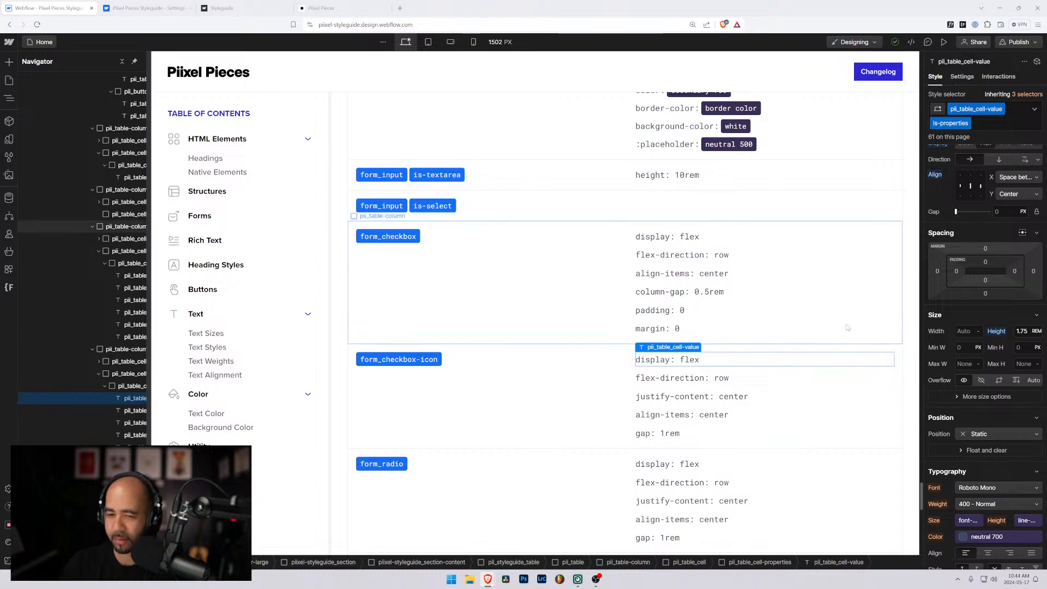
{"action": "double_click", "coordinate": [661, 361]}
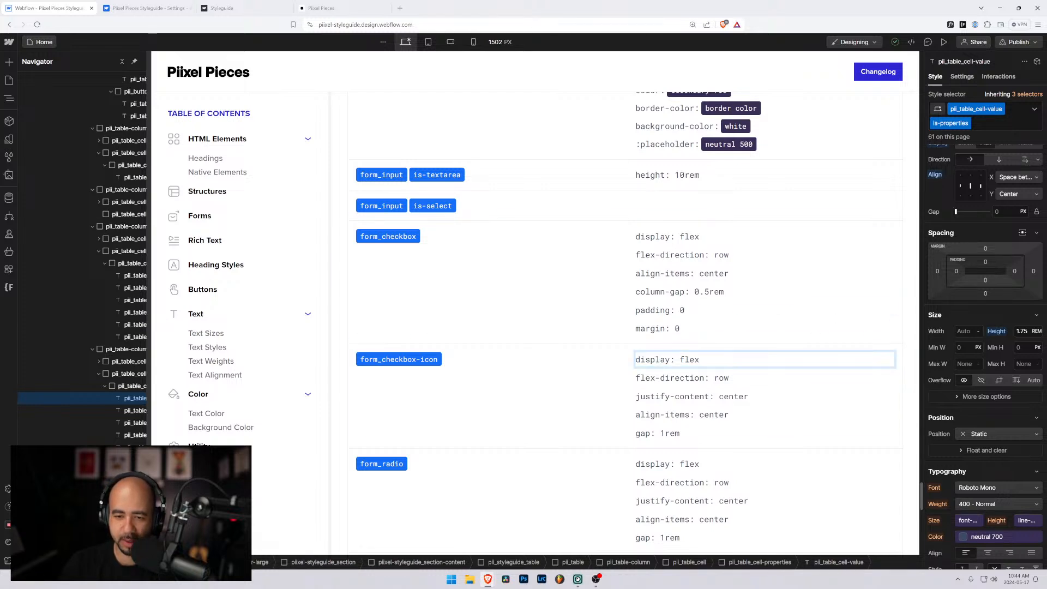
{"action": "double_click", "coordinate": [649, 360]}
{"action": "type", "text": "amrgin"}
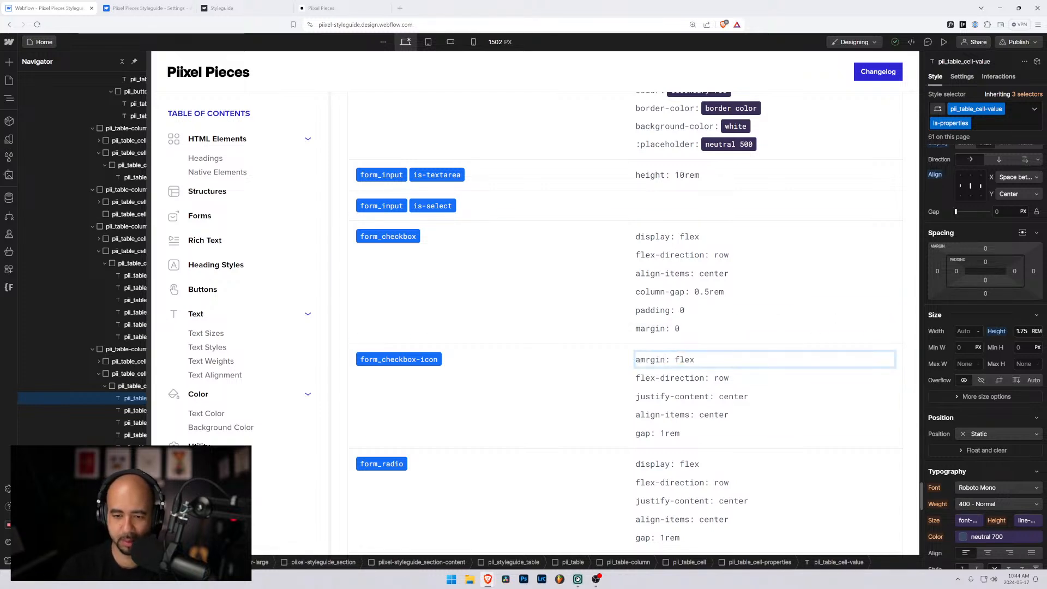
{"action": "key", "text": "BackSpace"}
{"action": "key", "text": "BackSpace"}
{"action": "key", "text": "BackSpace"}
{"action": "key", "text": "BackSpace"}
{"action": "key", "text": "BackSpace"}
{"action": "key", "text": "BackSpace"}
{"action": "type", "text": "mar"}
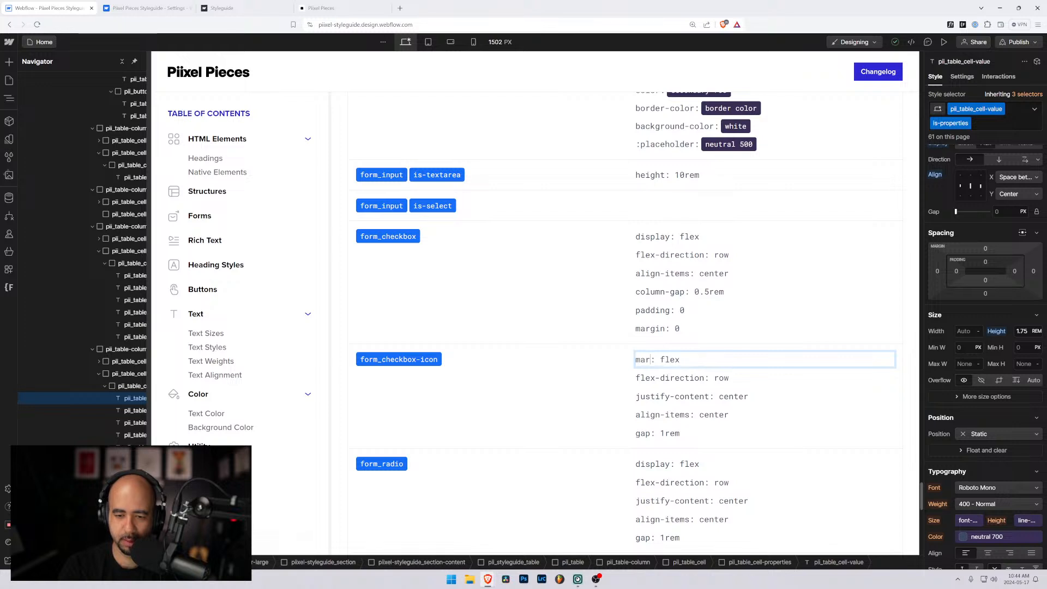
{"action": "type", "text": "gin"}
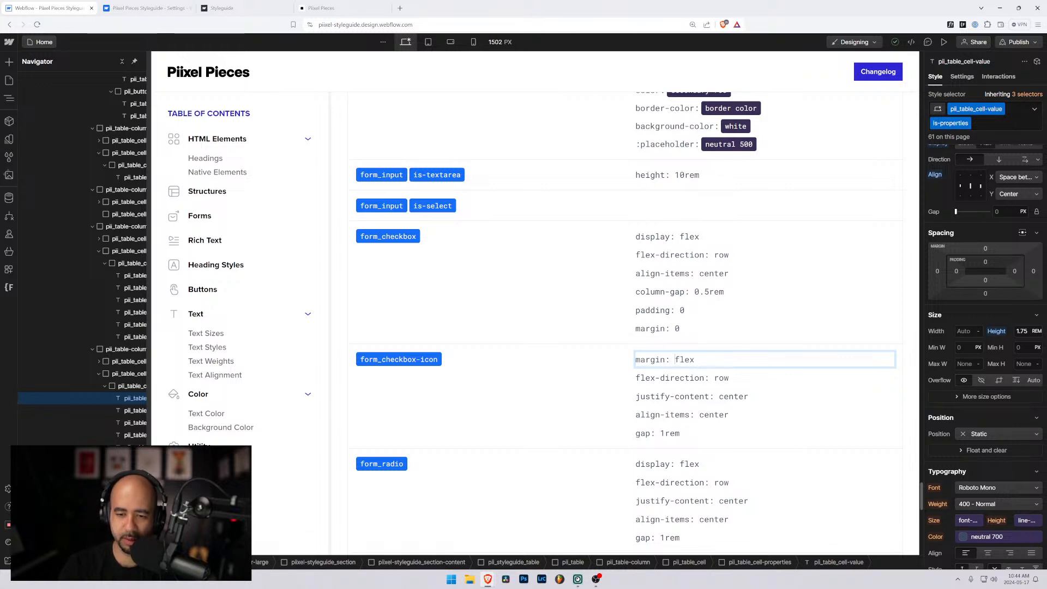
{"action": "left_click_drag", "start_coordinate": [675, 360], "coordinate": [688, 361]}
{"action": "type", "text": "0"}
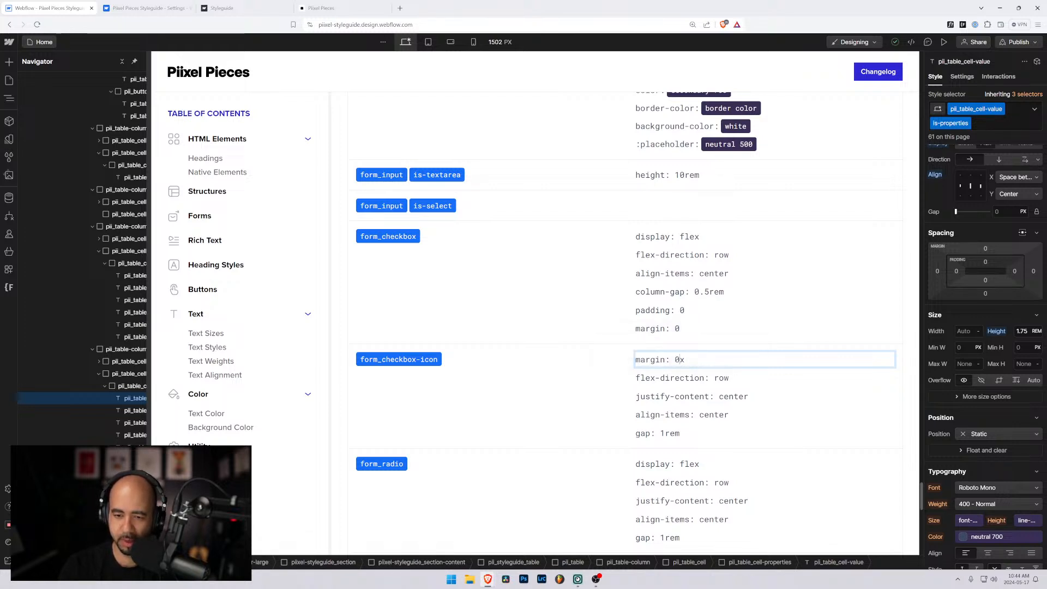
{"action": "key", "text": "shift+Right"}
{"action": "key", "text": "BackSpace"}
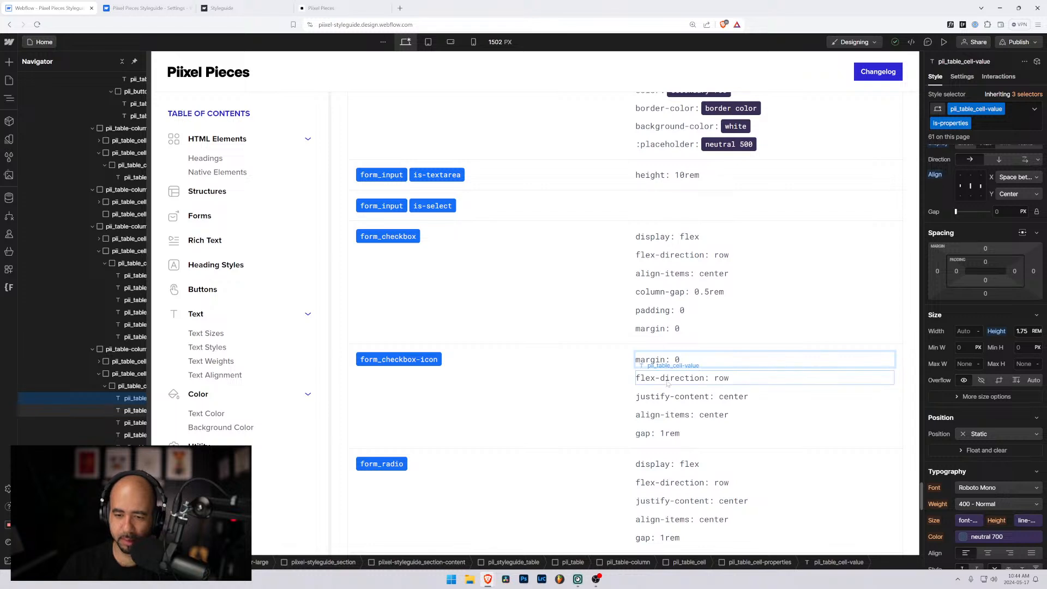
Replace the "flex-direction: row" line in the form_checkbox-icon row with "width: 1rem".
{"action": "double_click", "coordinate": [704, 379]}
{"action": "left_click_drag", "start_coordinate": [704, 378], "coordinate": [629, 385]}
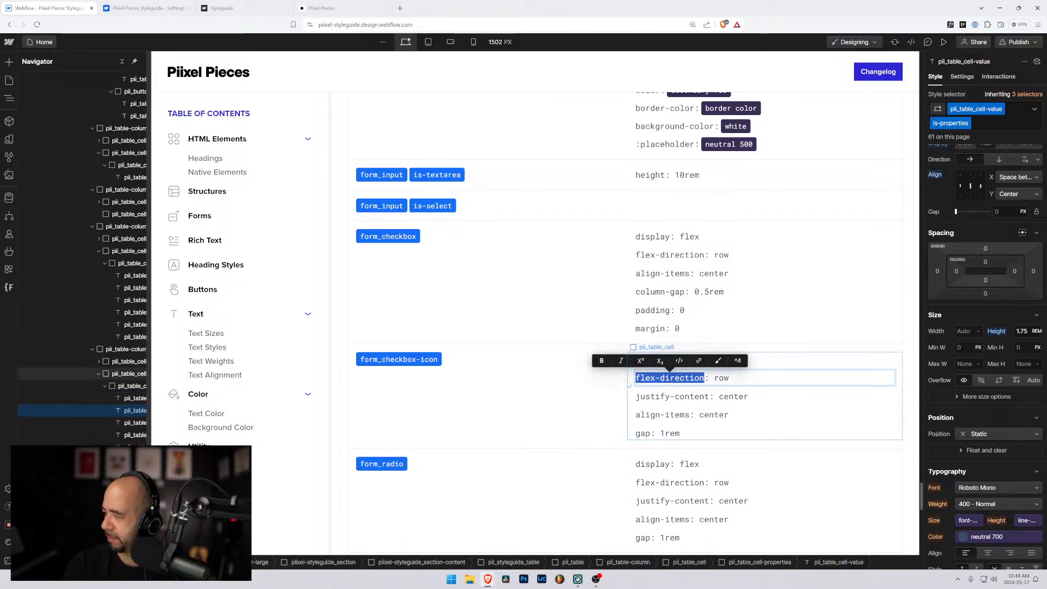
{"action": "type", "text": "width"}
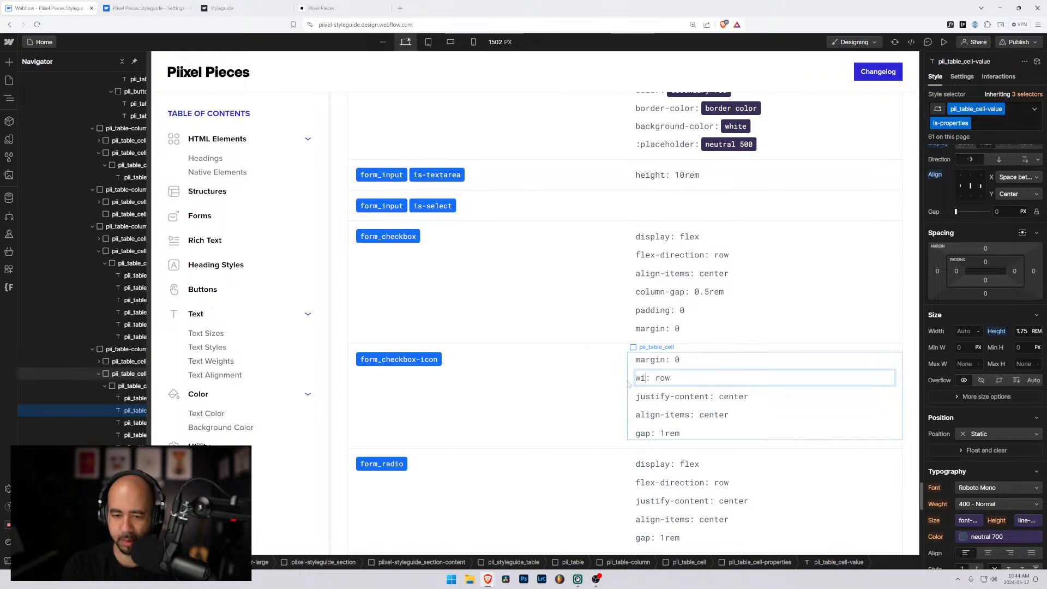
{"action": "key", "text": "Right"}
{"action": "key", "text": "shift+Right"}
{"action": "key", "text": "shift+Right"}
{"action": "key", "text": "shift+Right"}
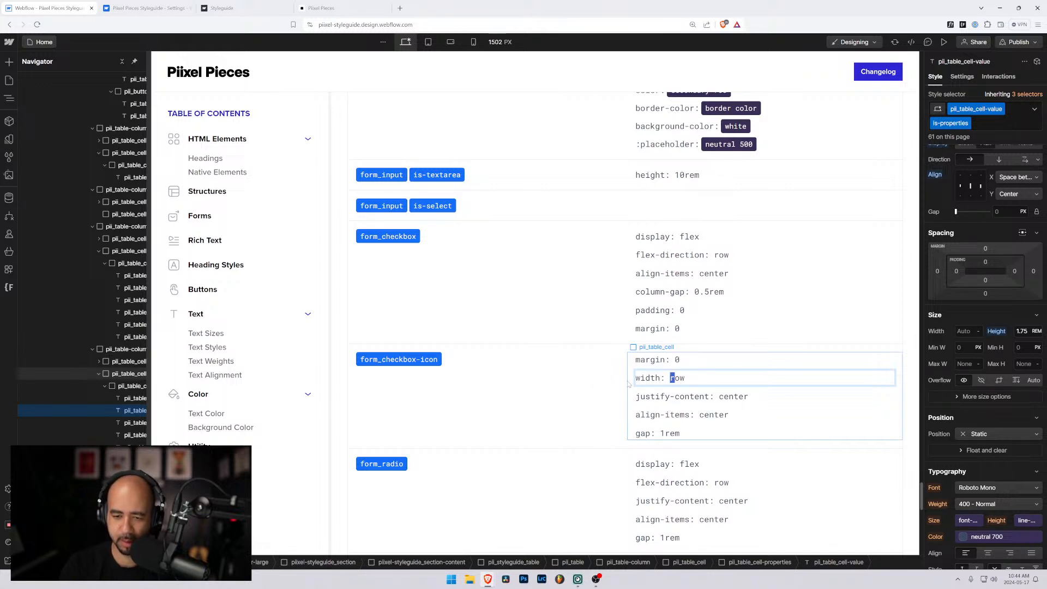
{"action": "type", "text": "1rem"}
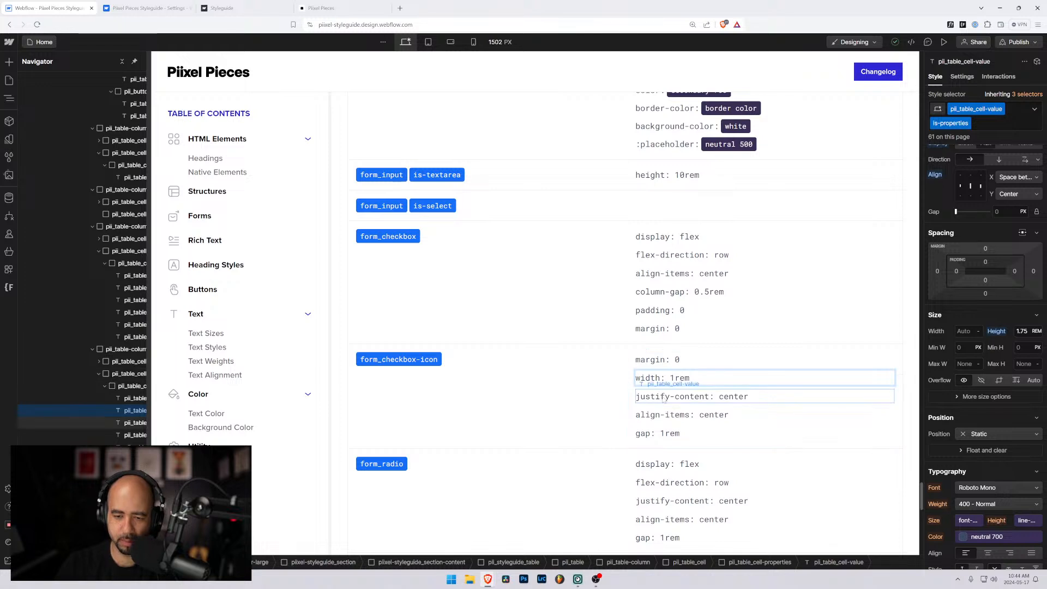
Replace the "justify-content: center" line in the form_checkbox-icon row with "min-width: 1rem".
{"action": "double_click", "coordinate": [704, 398]}
{"action": "left_click_drag", "start_coordinate": [710, 397], "coordinate": [640, 397]}
{"action": "key", "text": "shift+Left"}
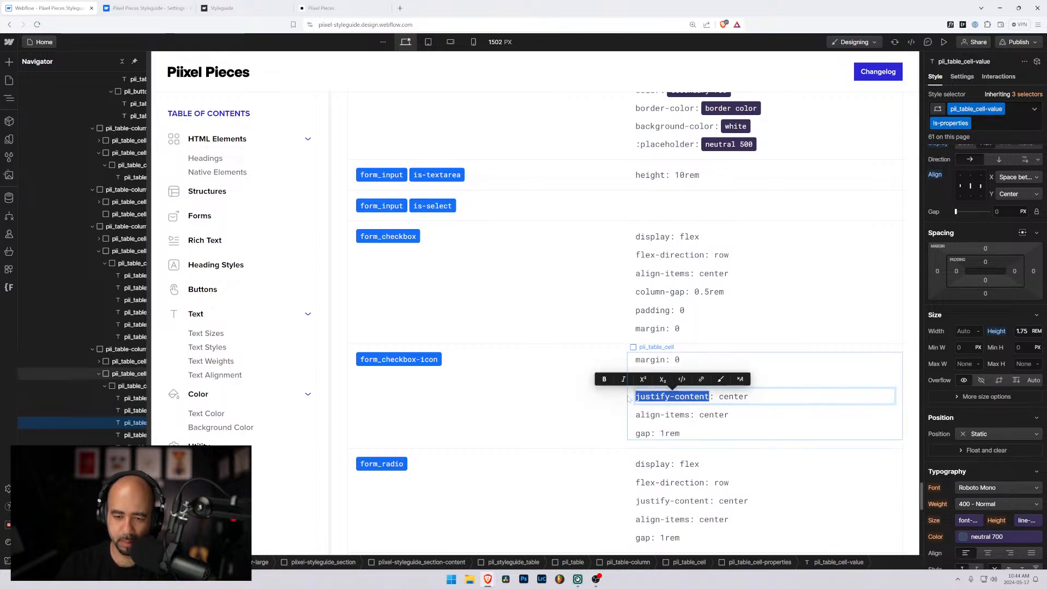
{"action": "type", "text": "min-width"}
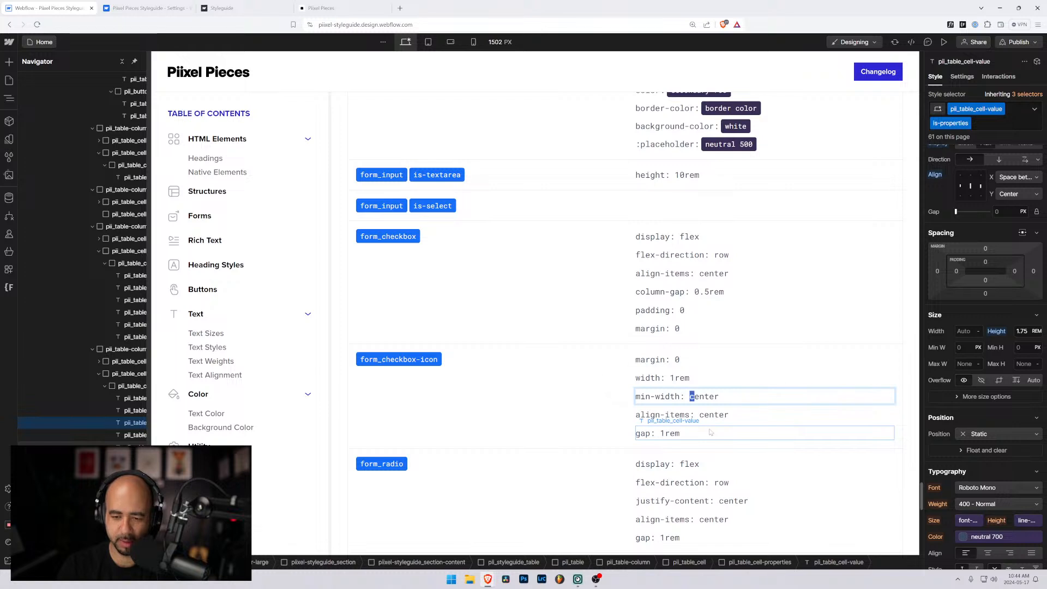
{"action": "key", "text": "shift+End"}
{"action": "type", "text": "1rem"}
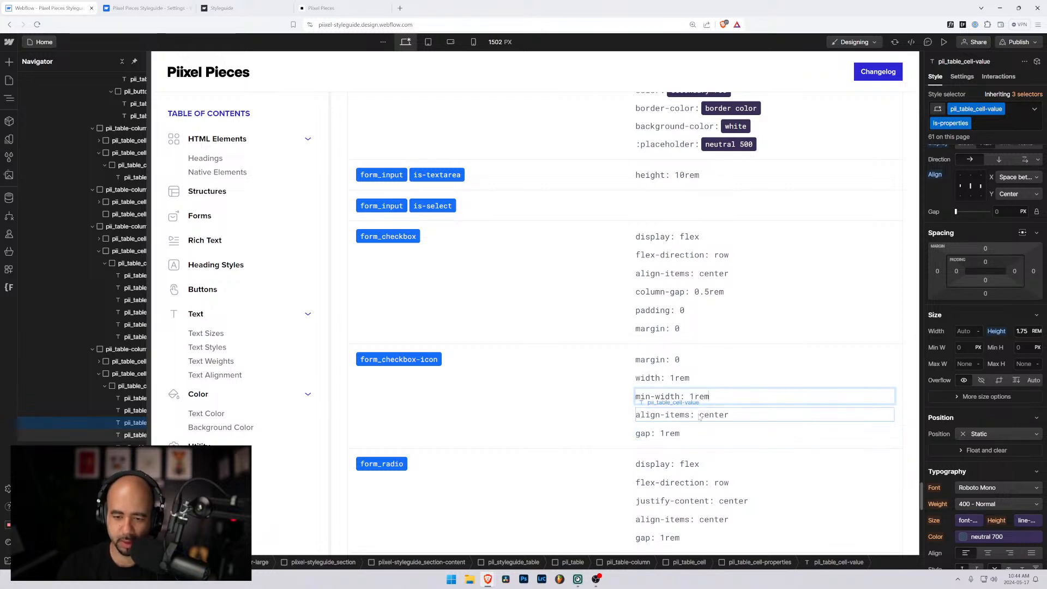
Delete the "align-items: center" and "gap: 1rem" lines from the form_checkbox-icon row.
{"action": "left_click", "coordinate": [695, 417]}
{"action": "key", "text": "Delete"}
{"action": "key", "text": "Delete"}
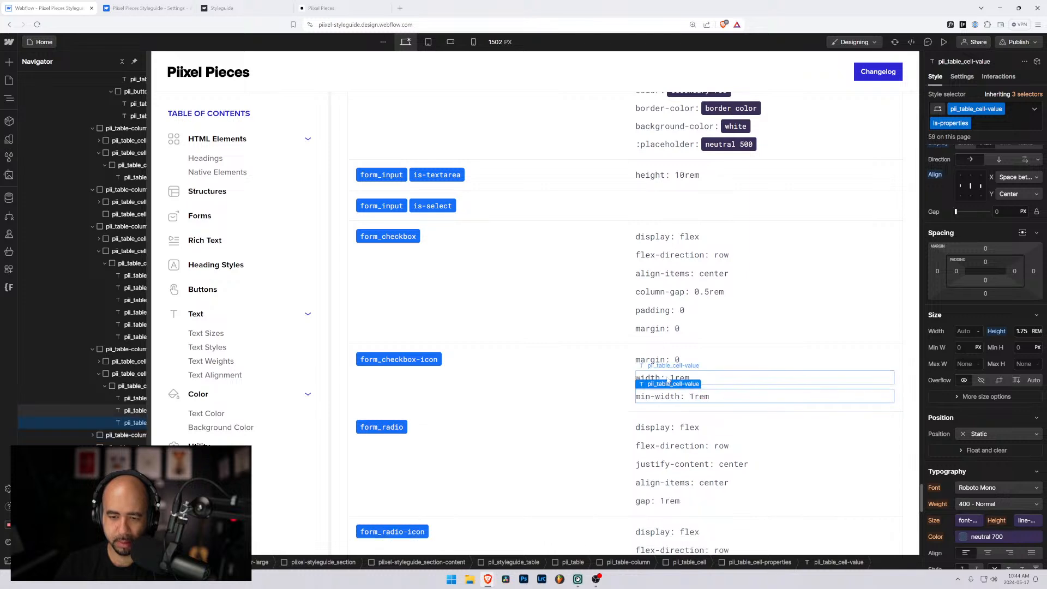
Duplicate the "width: 1rem" and "min-width: 1rem" lines in the form_checkbox-icon row.
{"action": "left_click", "coordinate": [668, 380]}
{"action": "key", "text": "ctrl+d"}
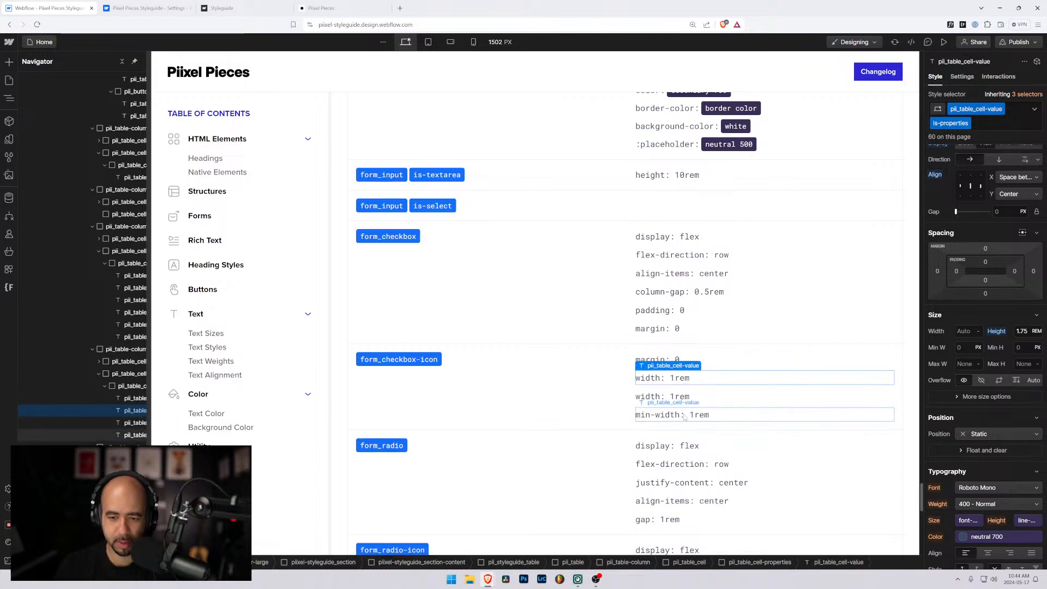
{"action": "left_click", "coordinate": [685, 418]}
{"action": "key", "text": "ctrl+d"}
Change the two duplicated lines in the form_checkbox-icon row to "height: 1rem" and "min-height: 1rem".
{"action": "double_click", "coordinate": [637, 397]}
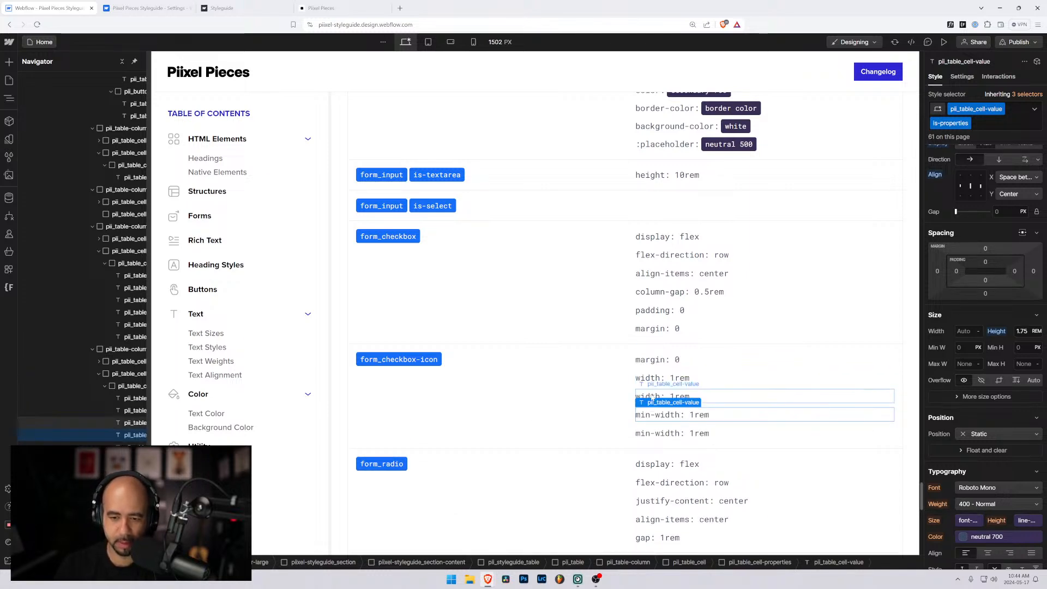
{"action": "type", "text": "height"}
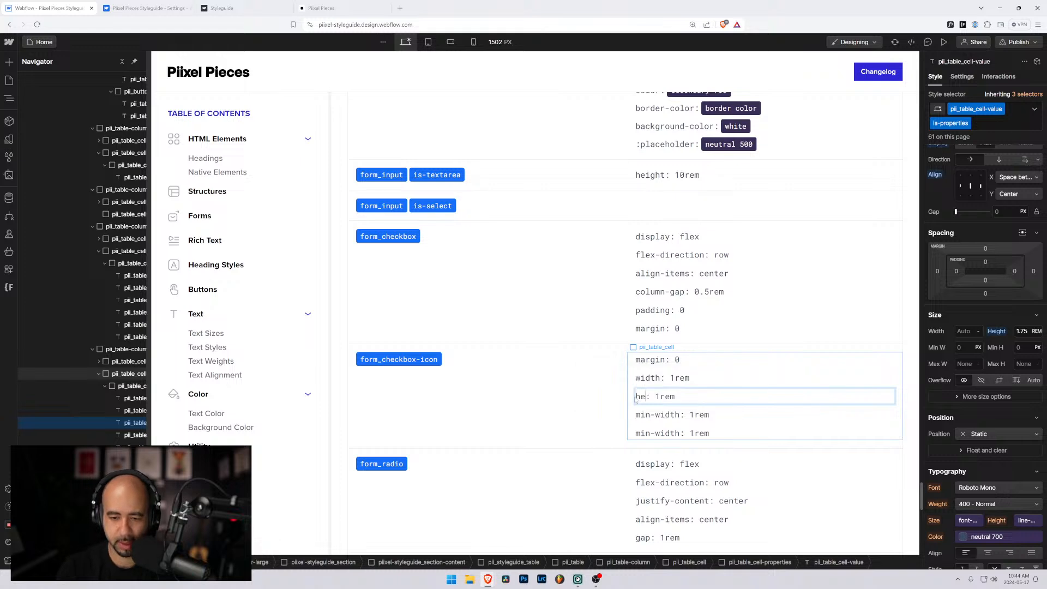
{"action": "double_click", "coordinate": [656, 433]}
{"action": "left_click_drag", "start_coordinate": [655, 433], "coordinate": [680, 434]}
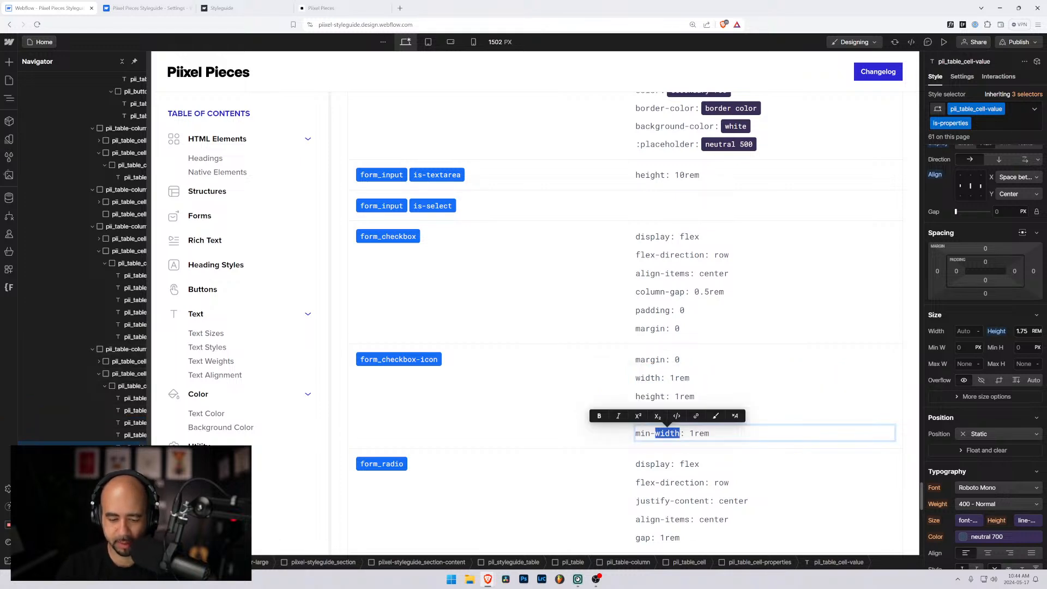
{"action": "type", "text": "height"}
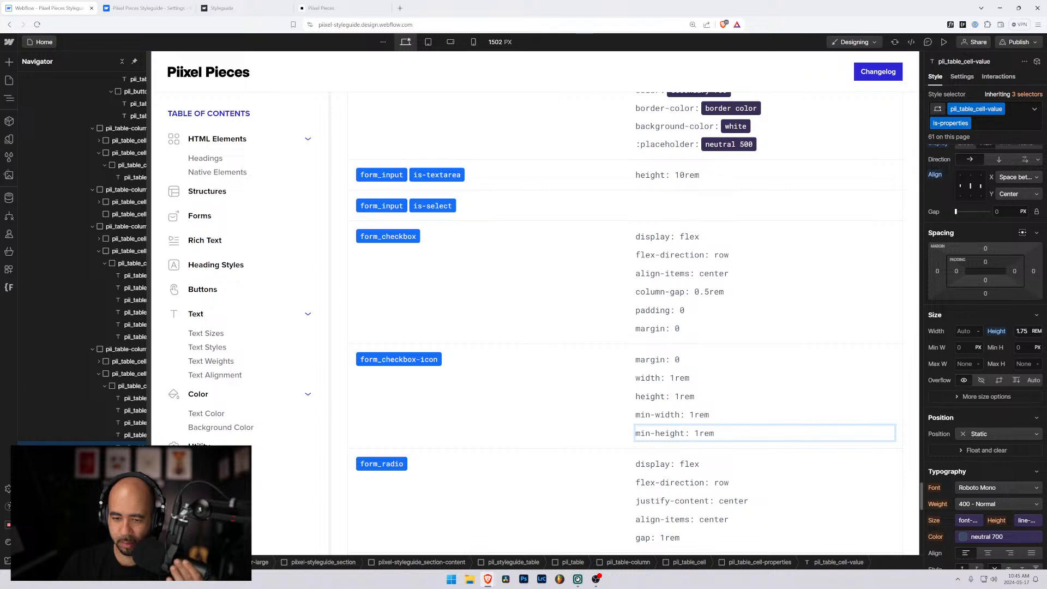
{"action": "key", "text": "Escape"}
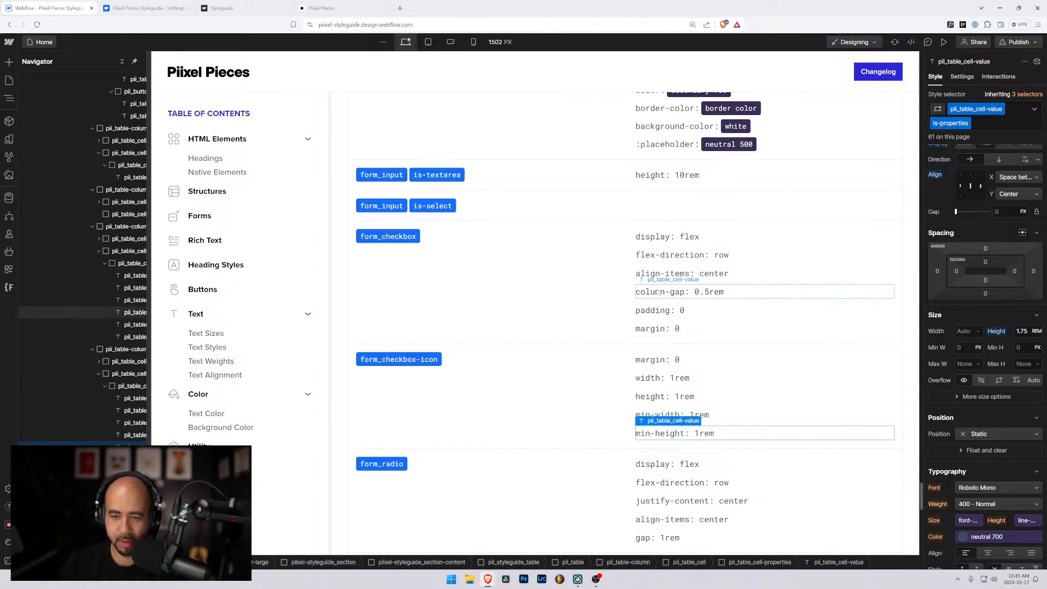
Copy the "border-radius: 0.25rem" line from the row above form_input is-textarea and paste it at the end of the form_checkbox properties.
{"action": "scroll", "coordinate": [660, 384], "scroll_direction": "up", "scroll_amount": 2}
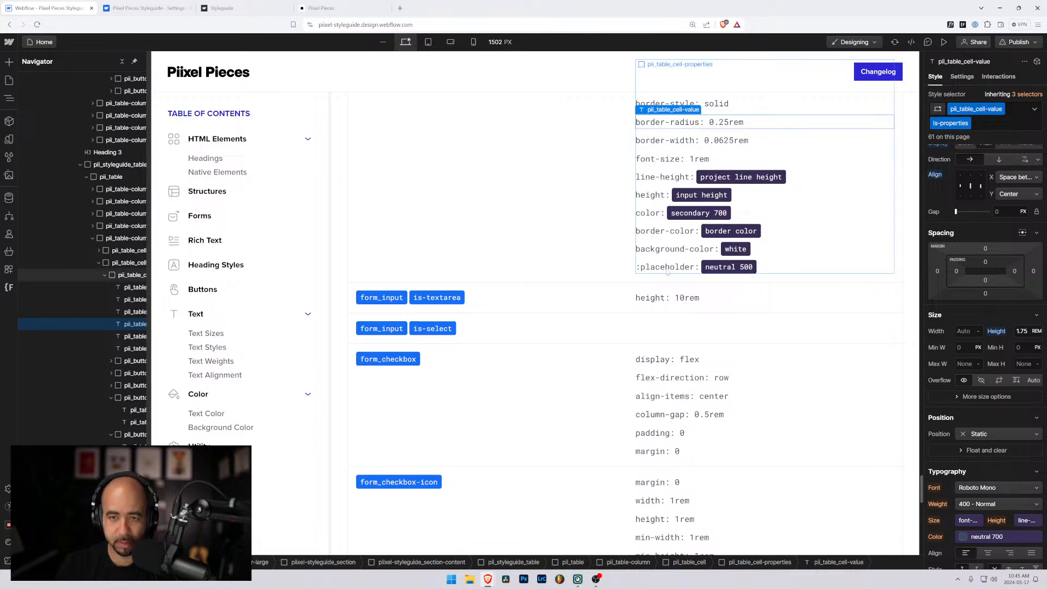
{"action": "scroll", "coordinate": [666, 308], "scroll_direction": "down", "scroll_amount": 5}
{"action": "scroll", "coordinate": [666, 307], "scroll_direction": "up", "scroll_amount": 3}
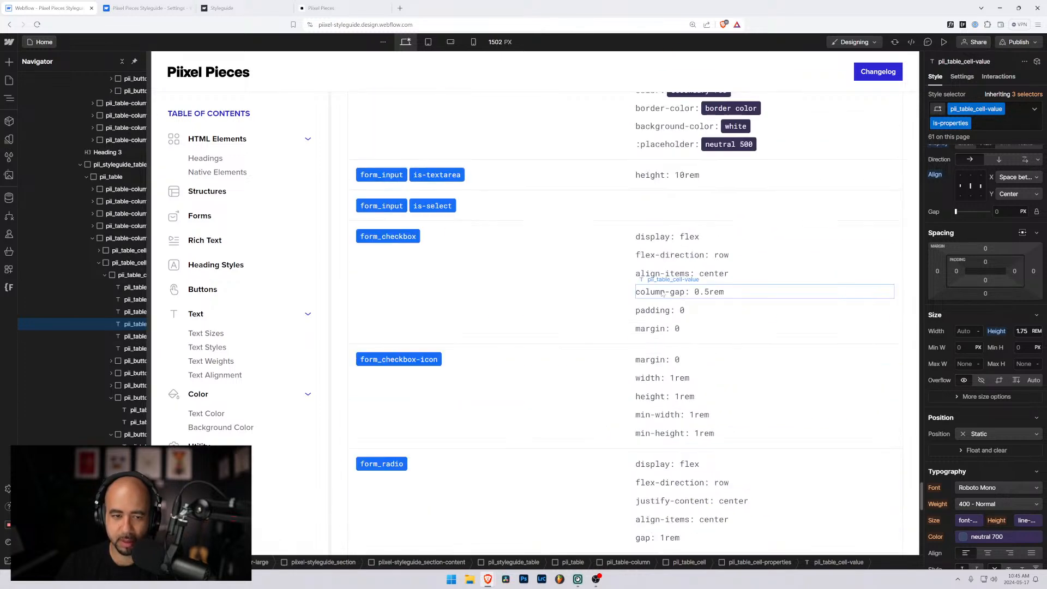
{"action": "left_click", "coordinate": [686, 329]}
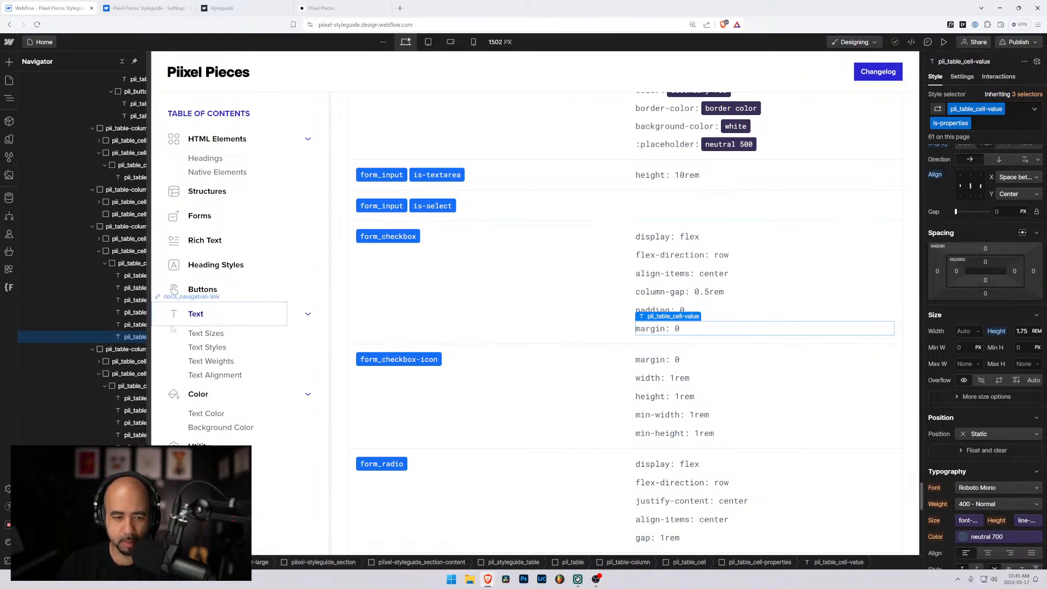
{"action": "left_click", "coordinate": [116, 264]}
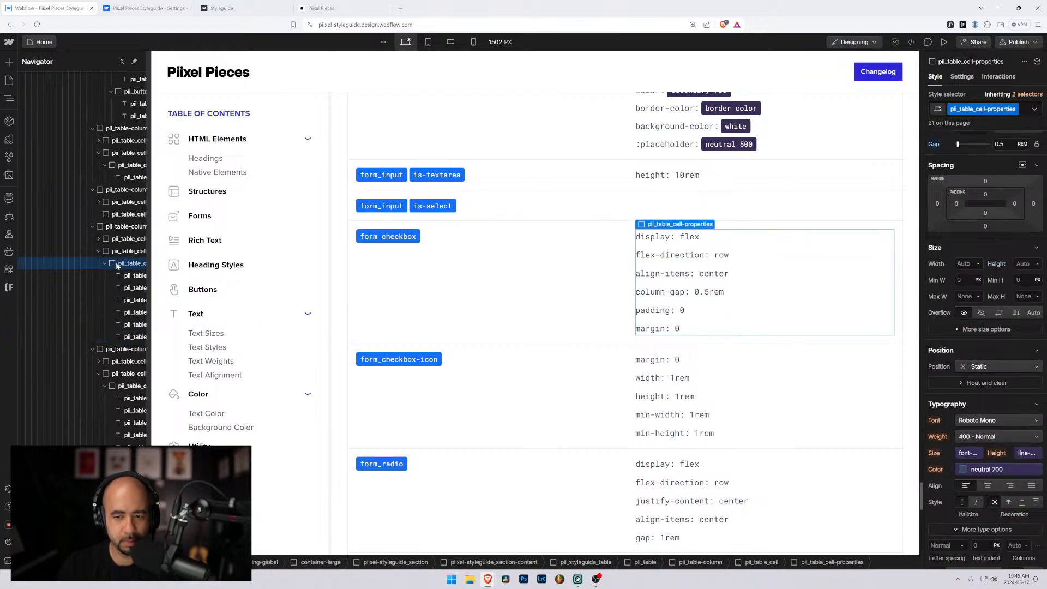
{"action": "key", "text": "ctrl+v"}
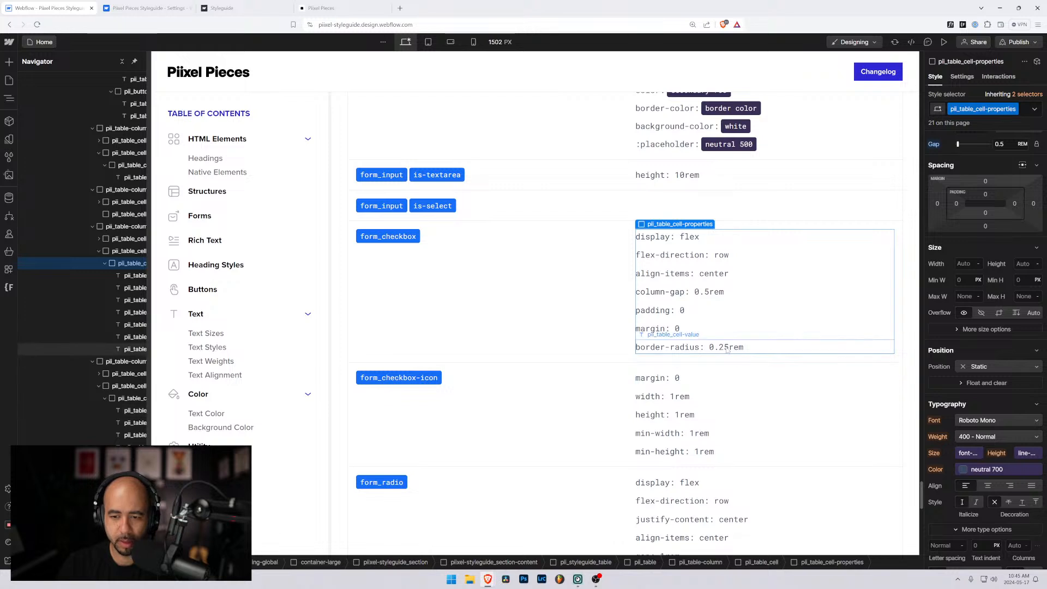
Set the border-radius value in the form_checkbox row to 0.
{"action": "double_click", "coordinate": [725, 348]}
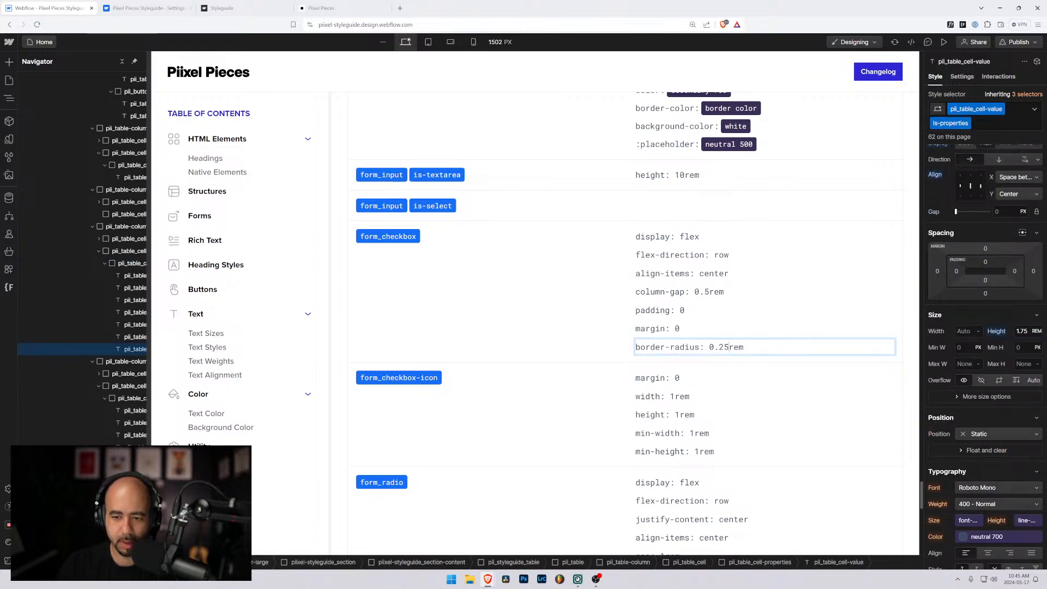
{"action": "double_click", "coordinate": [734, 347]}
{"action": "key", "text": "BackSpace"}
{"action": "key", "text": "BackSpace"}
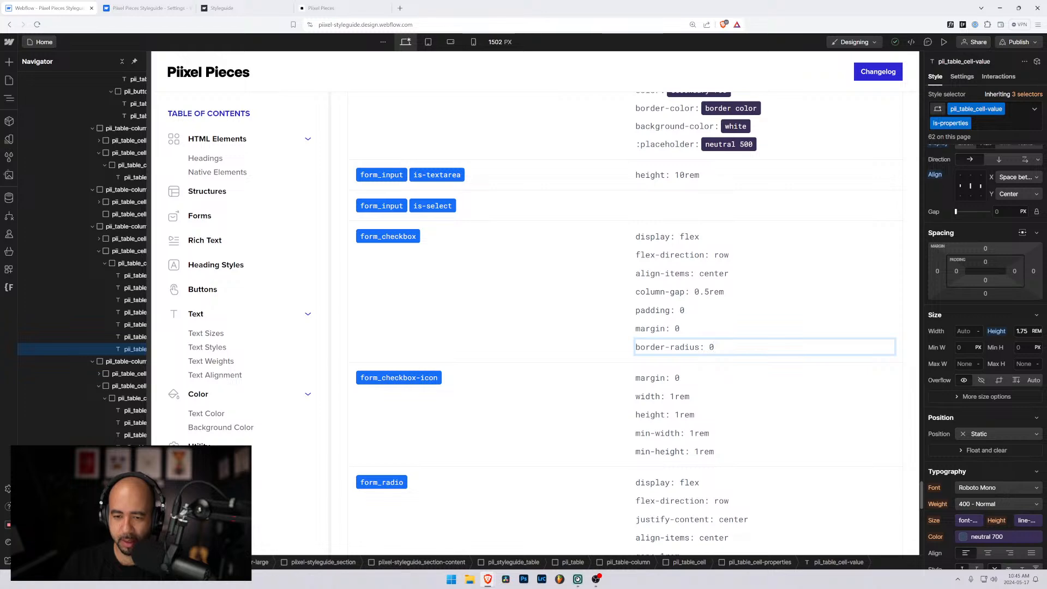
Copy the "border-width: 0.0625rem" line from the form_input row and paste it at the end of the form_checkbox properties.
{"action": "scroll", "coordinate": [676, 279], "scroll_direction": "up", "scroll_amount": 2}
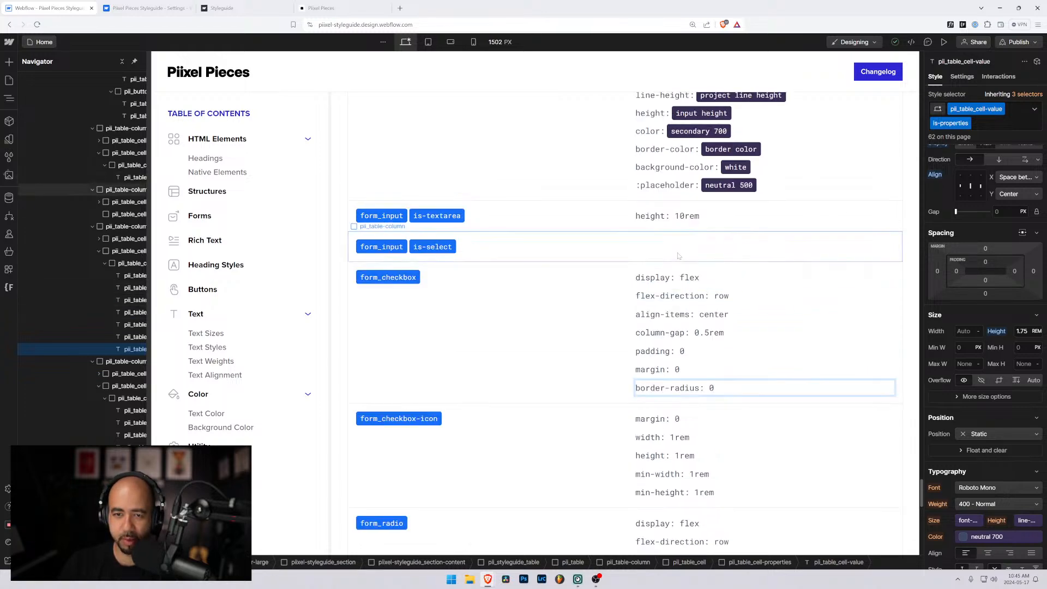
{"action": "scroll", "coordinate": [677, 278], "scroll_direction": "down", "scroll_amount": 3}
{"action": "scroll", "coordinate": [673, 307], "scroll_direction": "up", "scroll_amount": 4}
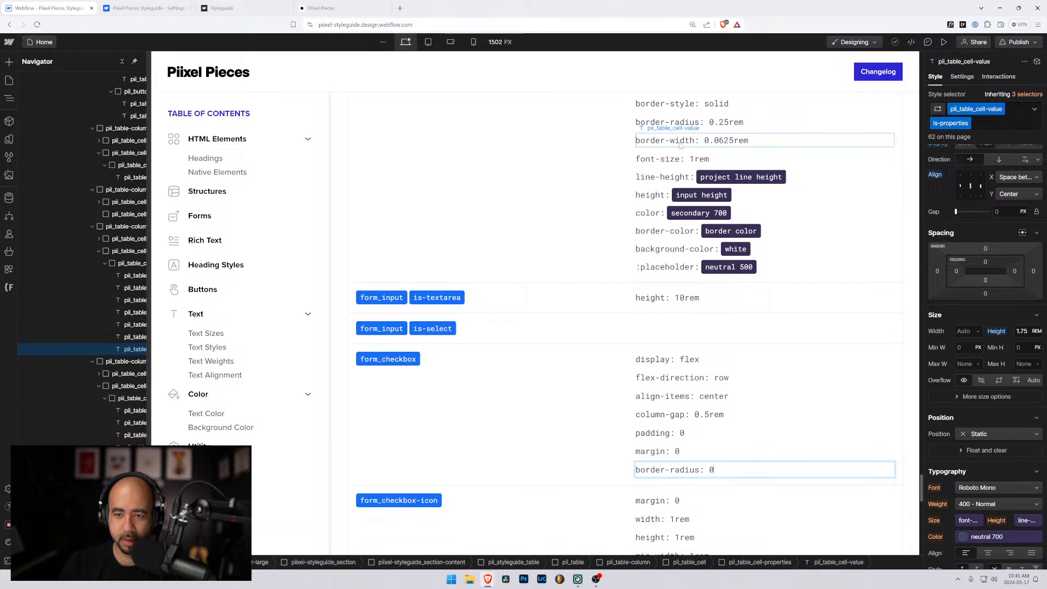
{"action": "left_click", "coordinate": [680, 143]}
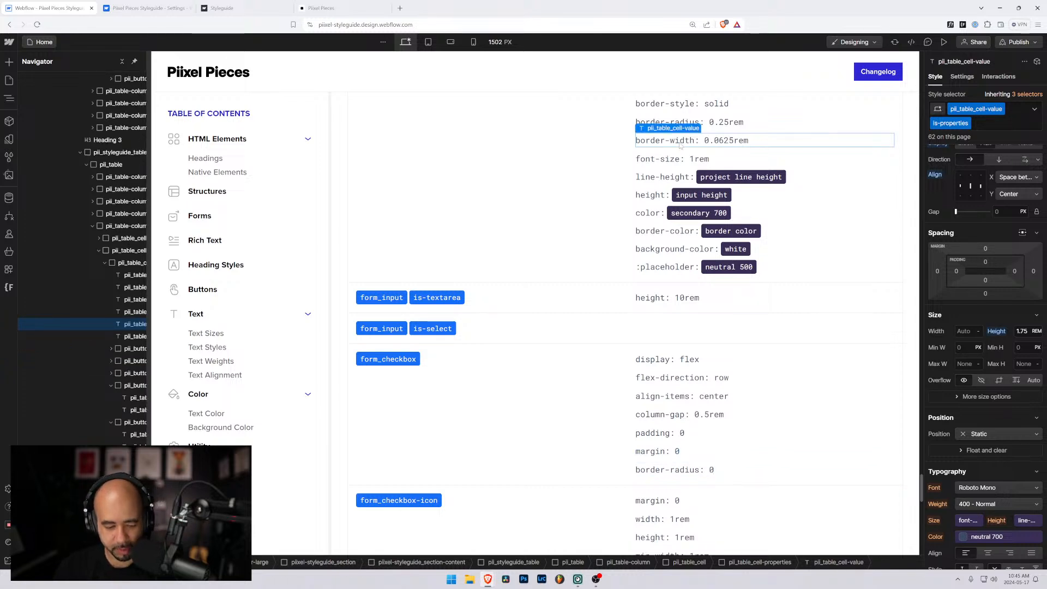
{"action": "left_click", "coordinate": [688, 360]}
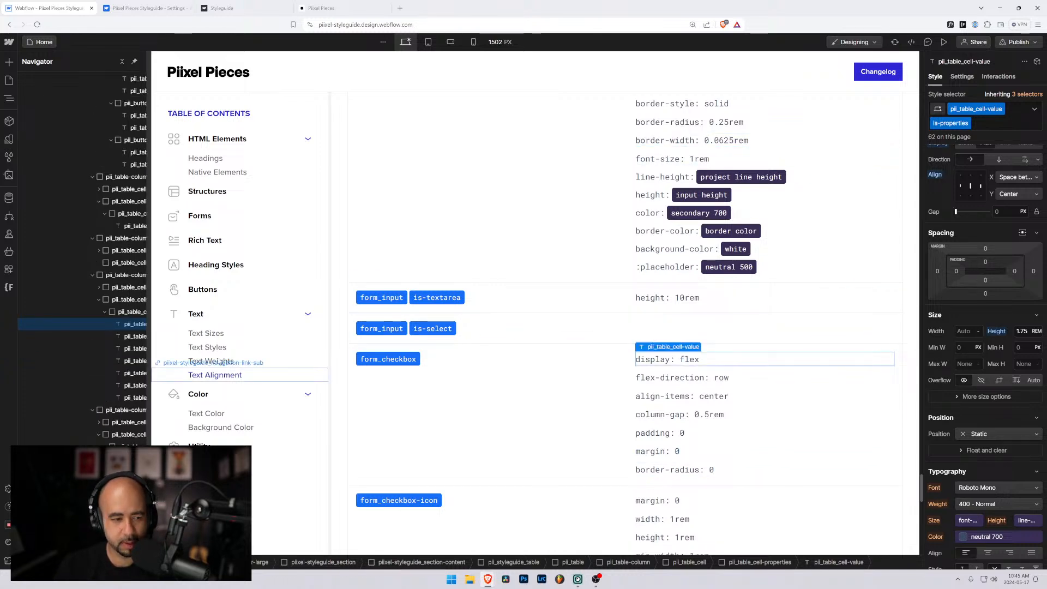
{"action": "left_click", "coordinate": [125, 312]}
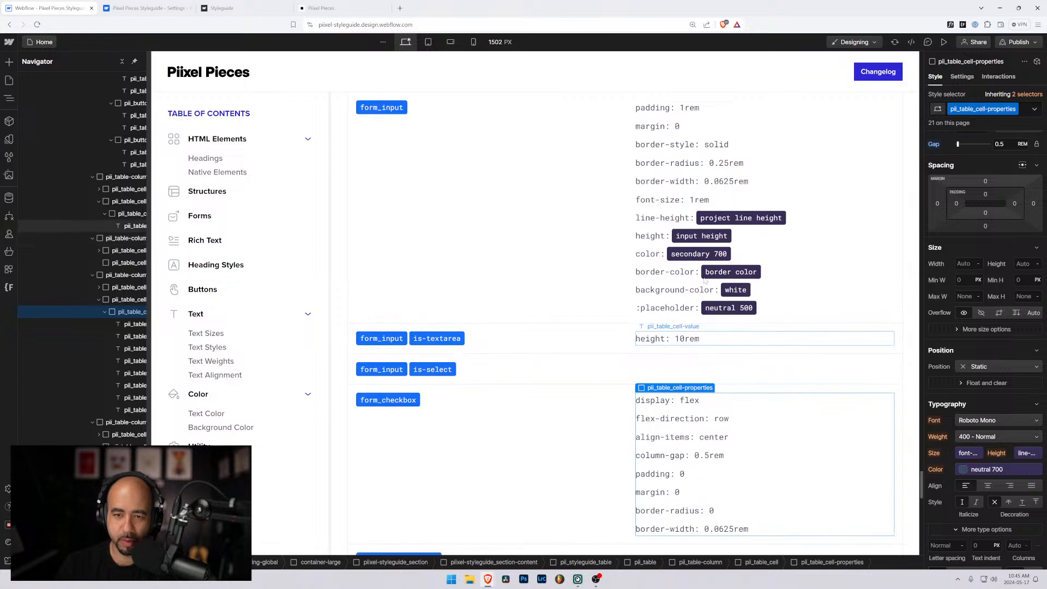
Try to copy the "border-style: solid" line from the form_input row into the form_checkbox properties.
{"action": "left_click", "coordinate": [670, 145]}
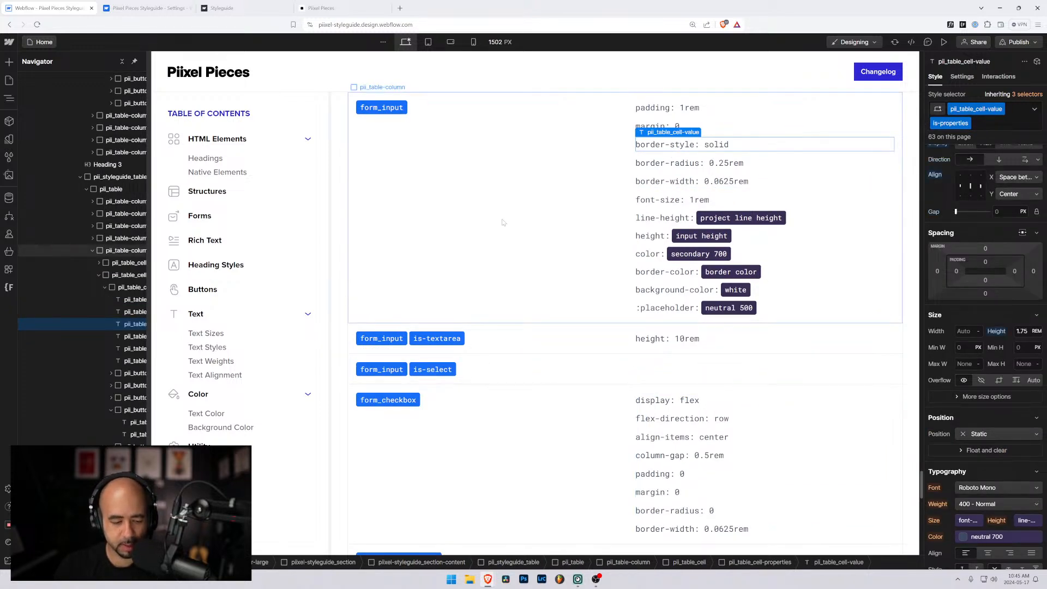
{"action": "key", "text": "ctrl+a"}
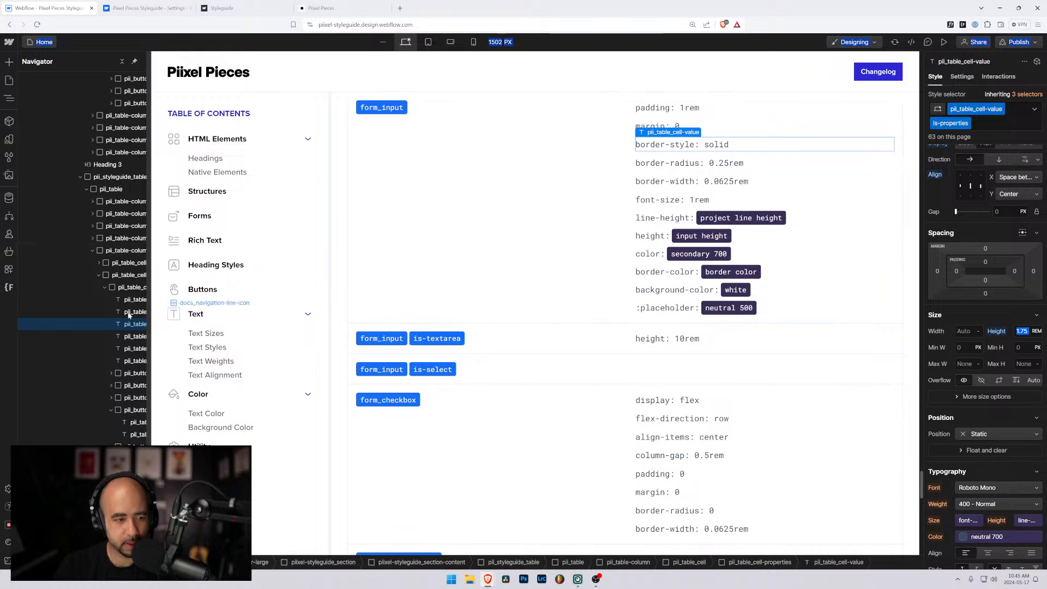
{"action": "left_click", "coordinate": [669, 401]}
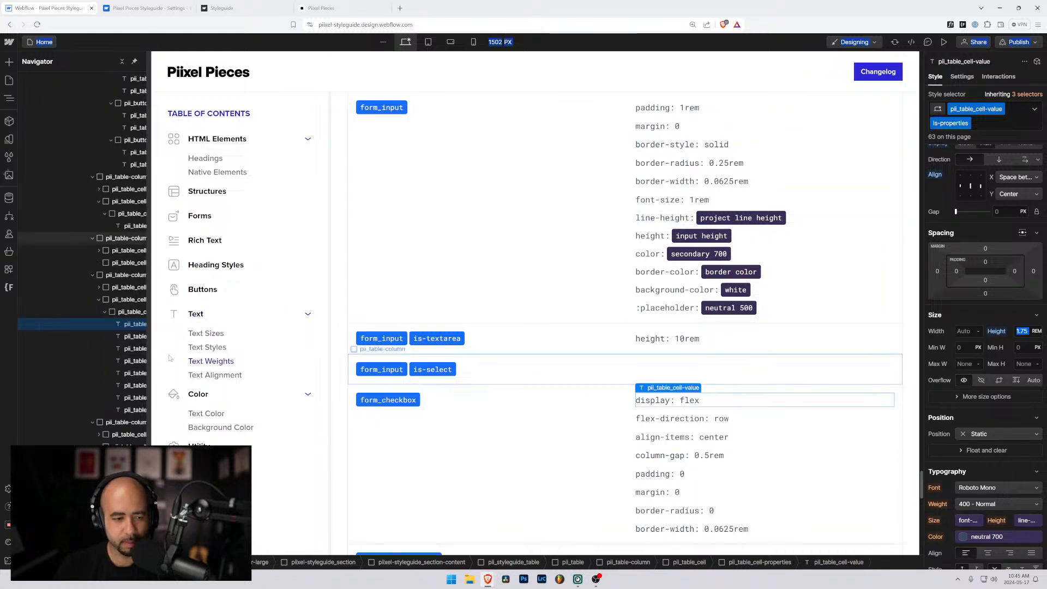
{"action": "left_click", "coordinate": [119, 314]}
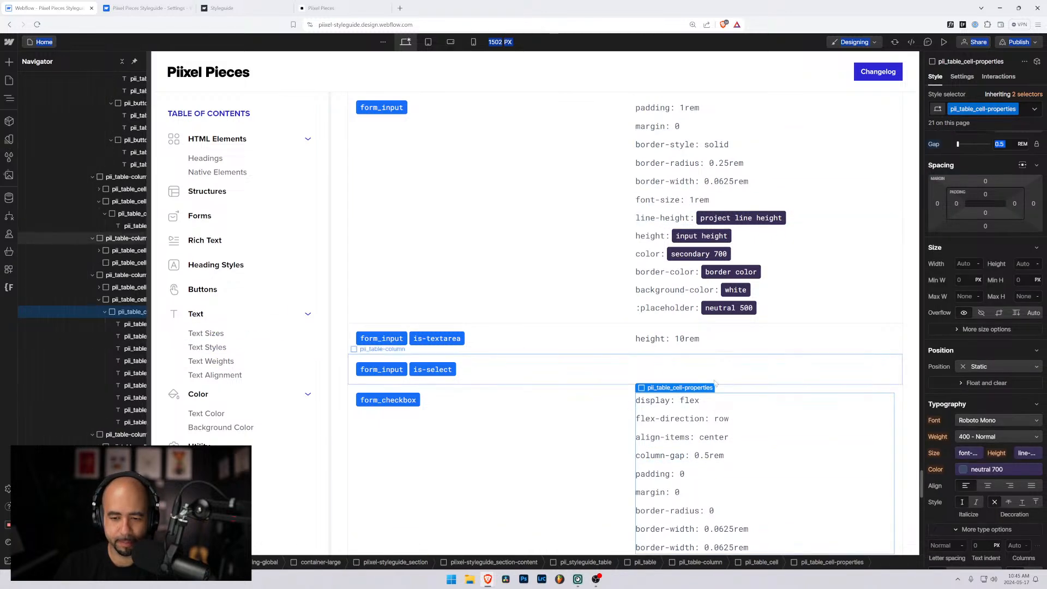
{"action": "scroll", "coordinate": [729, 425], "scroll_direction": "down", "scroll_amount": 2}
{"action": "scroll", "coordinate": [728, 425], "scroll_direction": "up", "scroll_amount": 2}
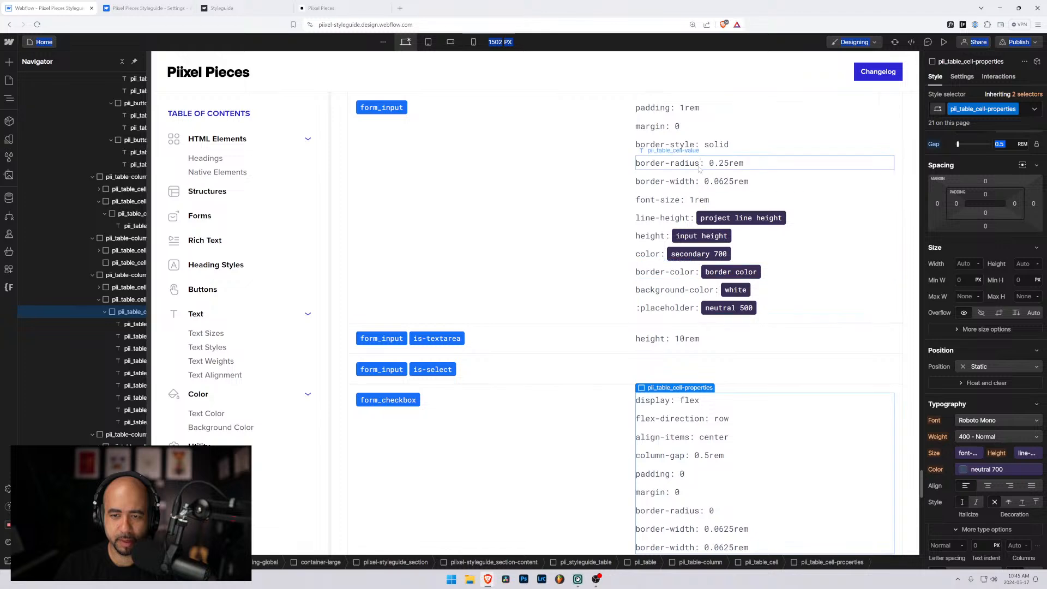
Copy the "border-style: solid" line from the form_input row and paste it at the end of the form_checkbox properties.
{"action": "left_click", "coordinate": [698, 162]}
{"action": "left_click", "coordinate": [704, 143]}
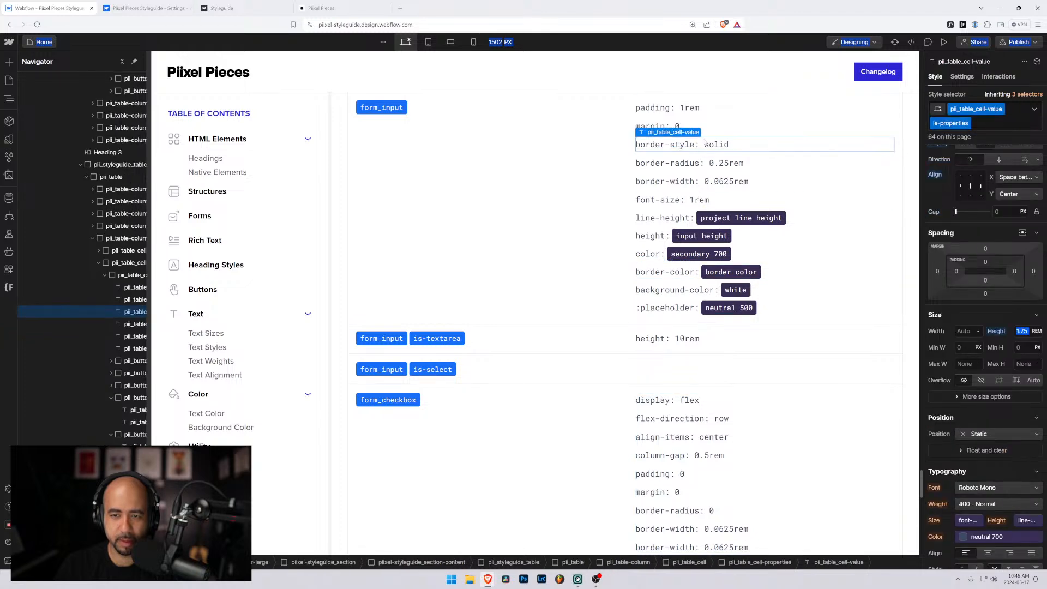
{"action": "scroll", "coordinate": [691, 385], "scroll_direction": "down", "scroll_amount": 4}
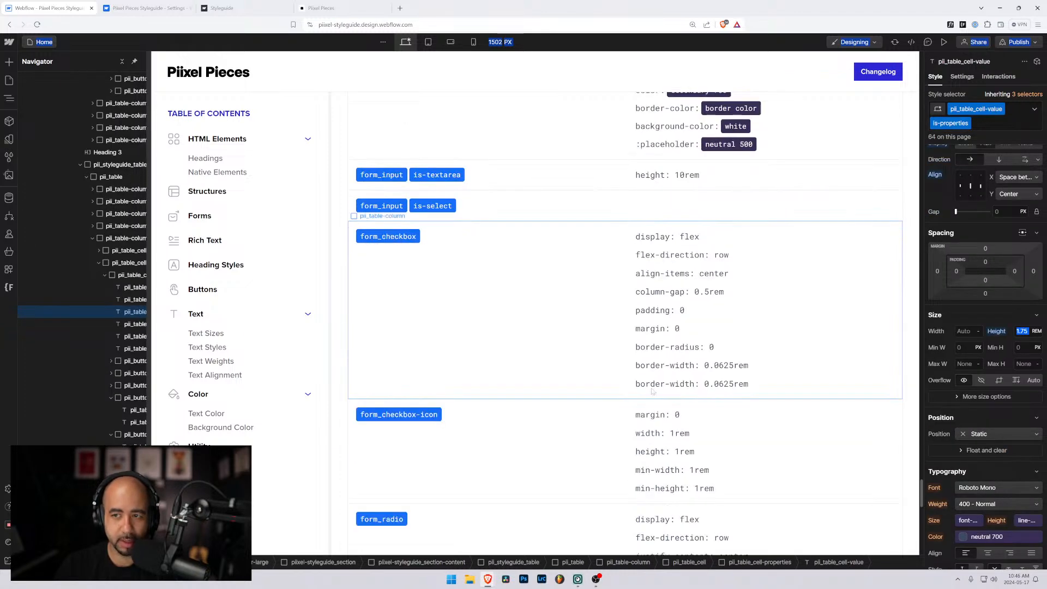
{"action": "left_click", "coordinate": [691, 386]}
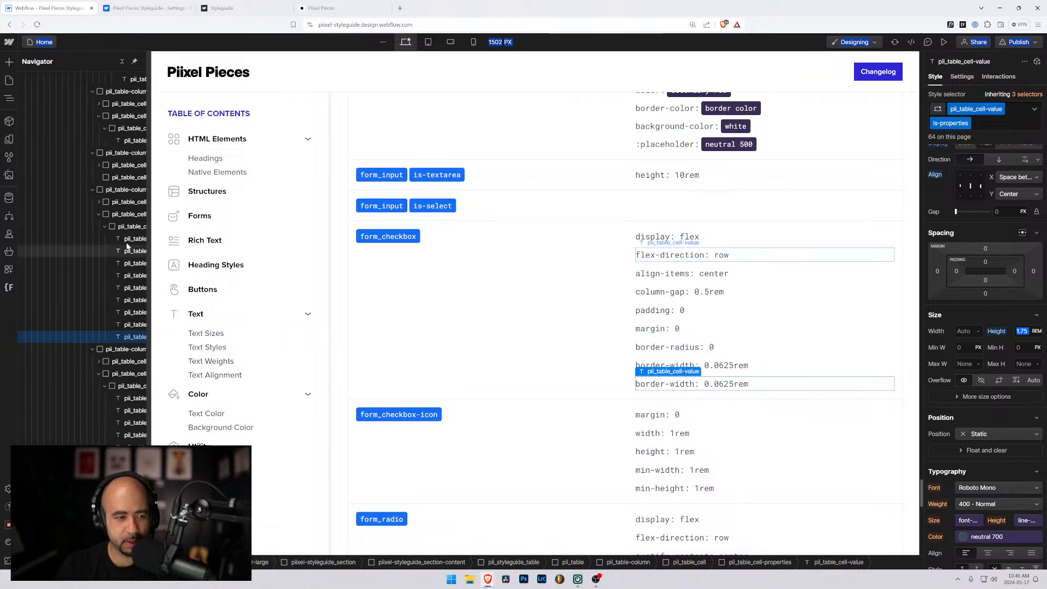
{"action": "key", "text": "ctrl+v"}
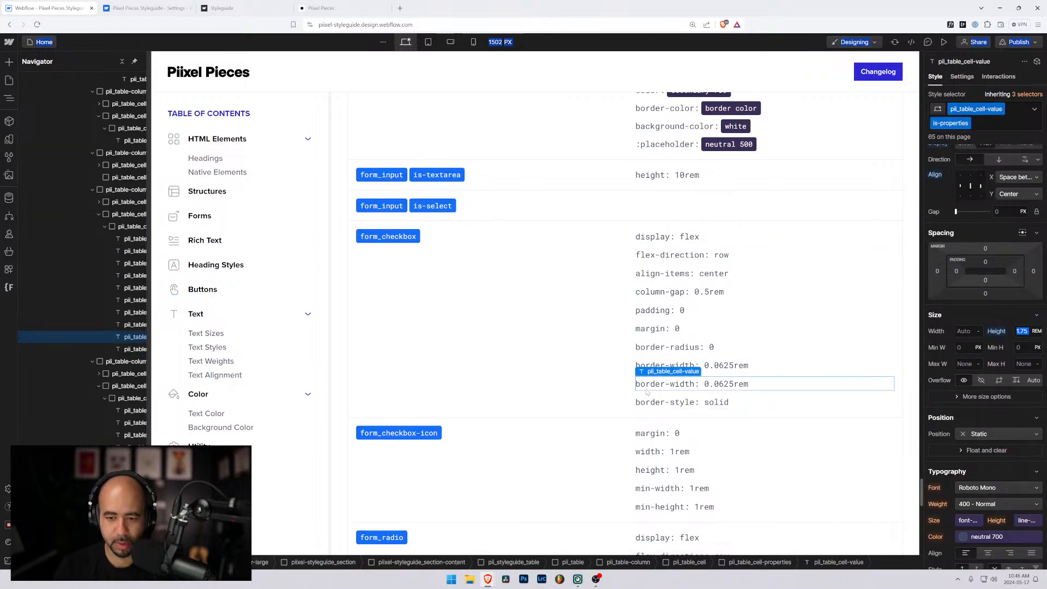
{"action": "key", "text": "ctrl+v"}
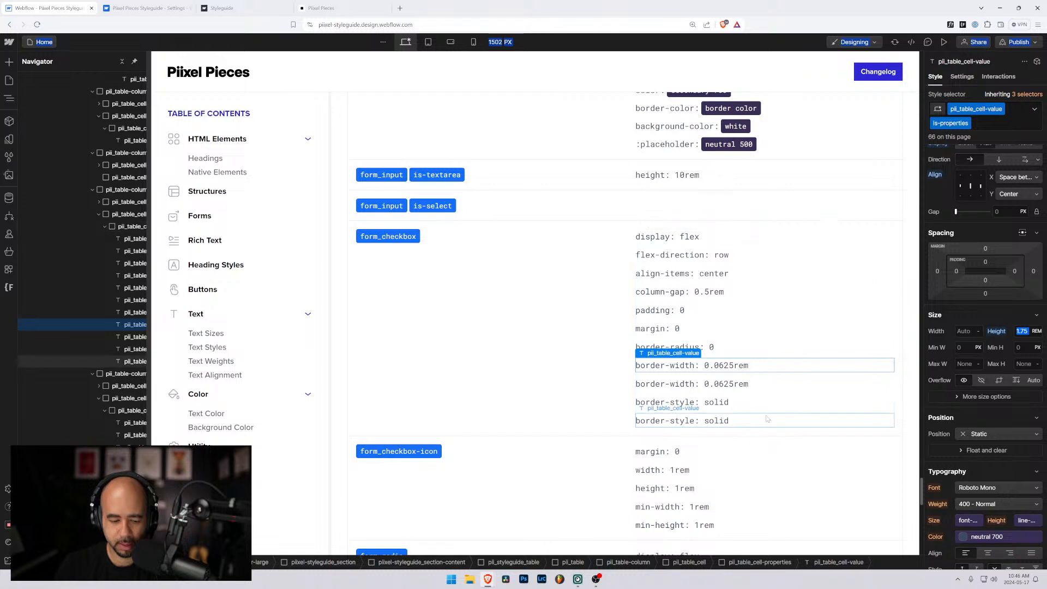
Remove the duplicate border-style and border-width lines from the form_checkbox properties.
{"action": "left_click", "coordinate": [699, 384]}
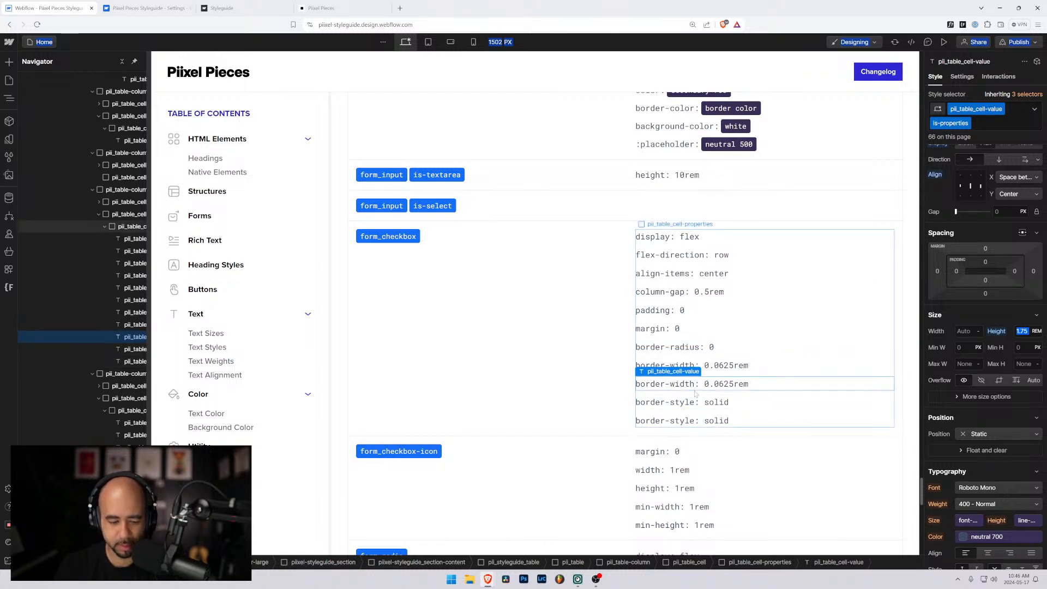
{"action": "key", "text": "ctrl+z"}
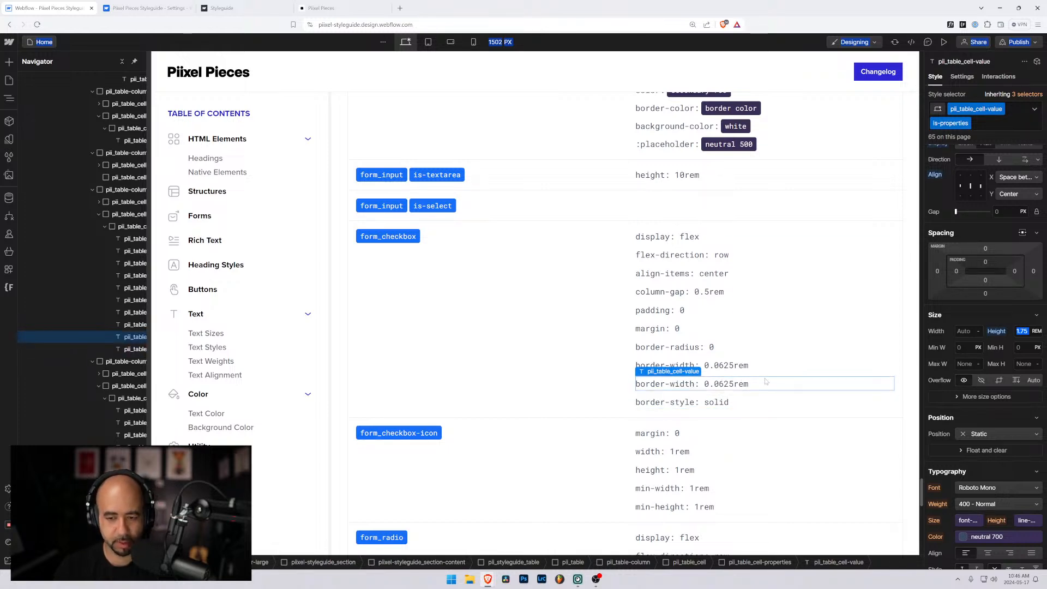
{"action": "key", "text": "ctrl+Down"}
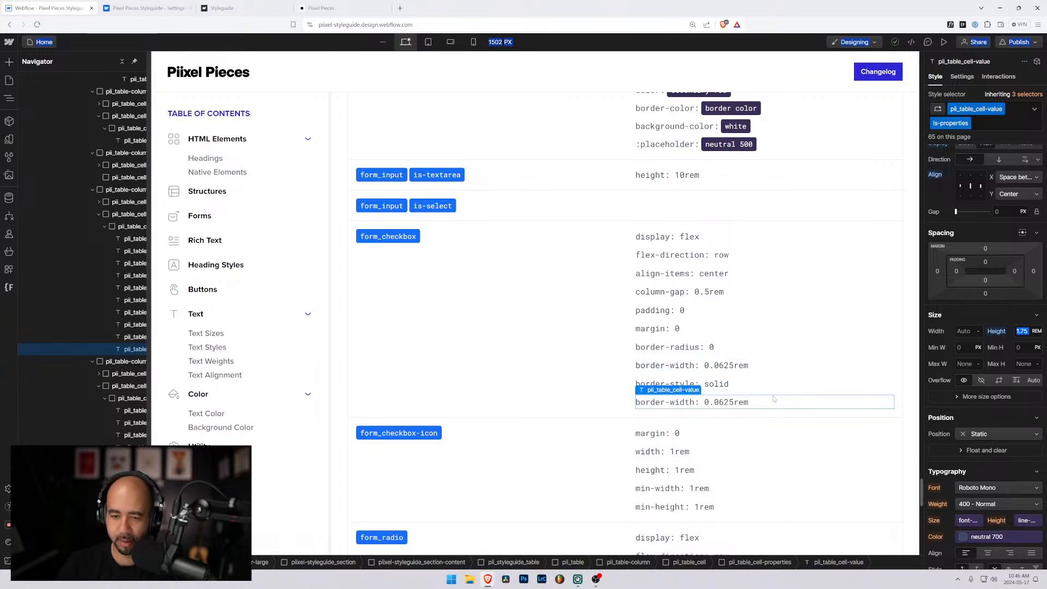
{"action": "key", "text": "Delete"}
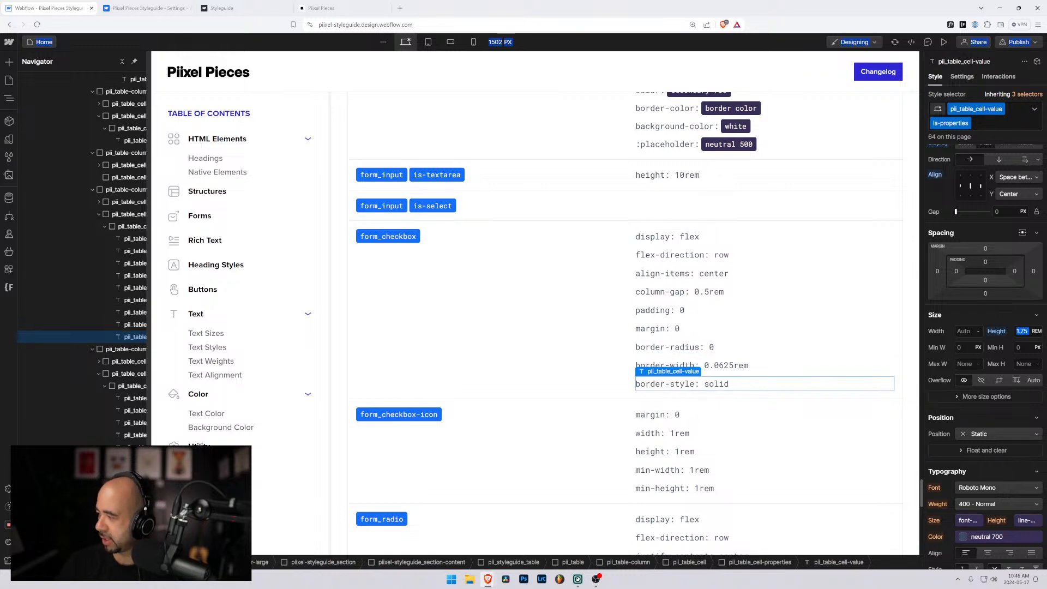
Copy the border-color line with its "border color" tag from the form_input row to the end of the form_checkbox properties.
{"action": "scroll", "coordinate": [704, 200], "scroll_direction": "up", "scroll_amount": 2}
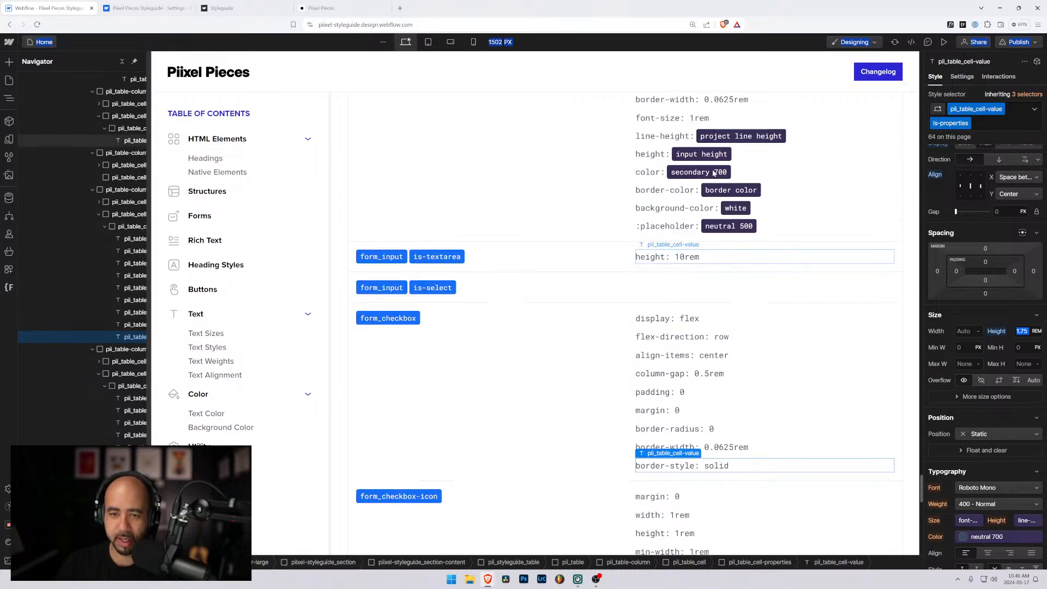
{"action": "left_click", "coordinate": [704, 192]}
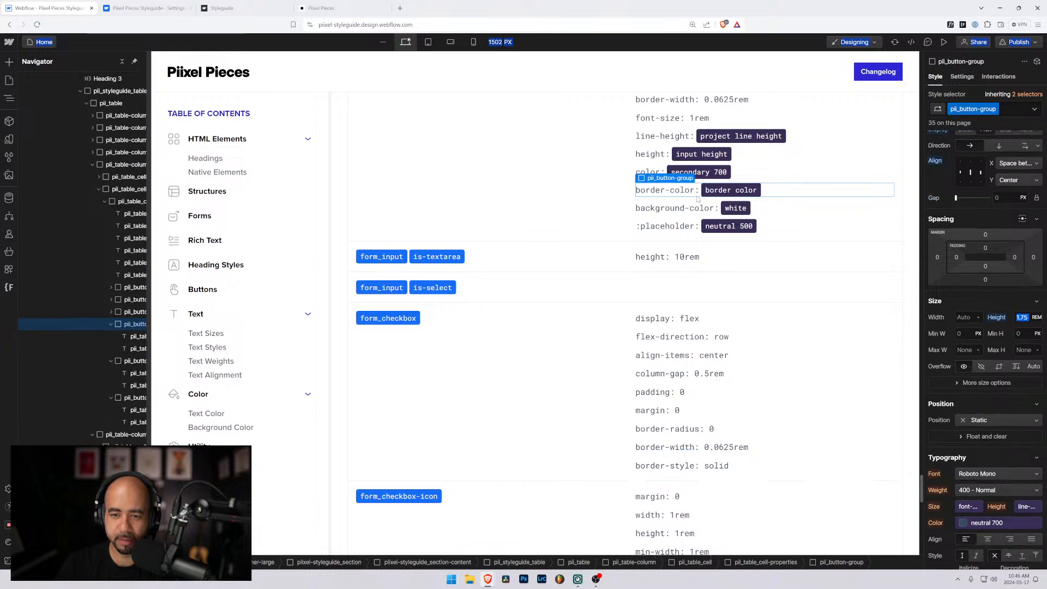
{"action": "left_click", "coordinate": [702, 471]}
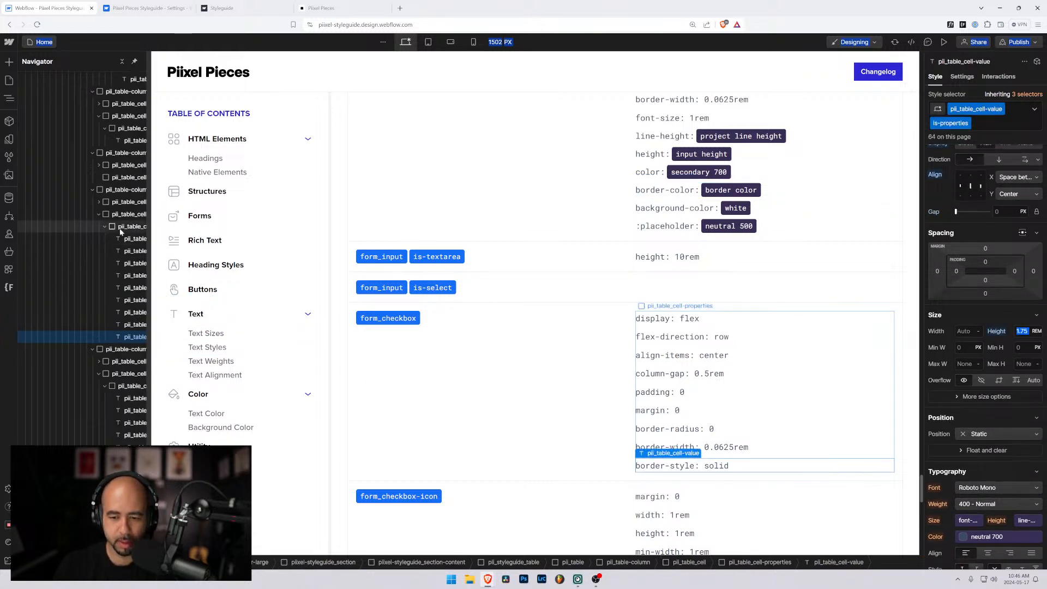
{"action": "key", "text": "ctrl+v"}
{"action": "left_click", "coordinate": [791, 446]}
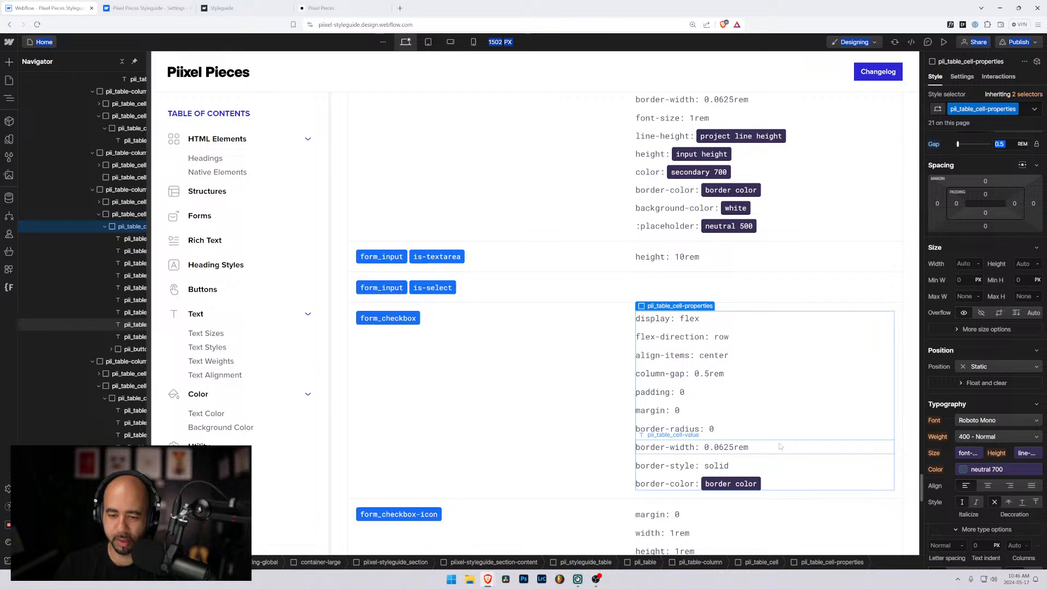
{"action": "left_click", "coordinate": [696, 485]}
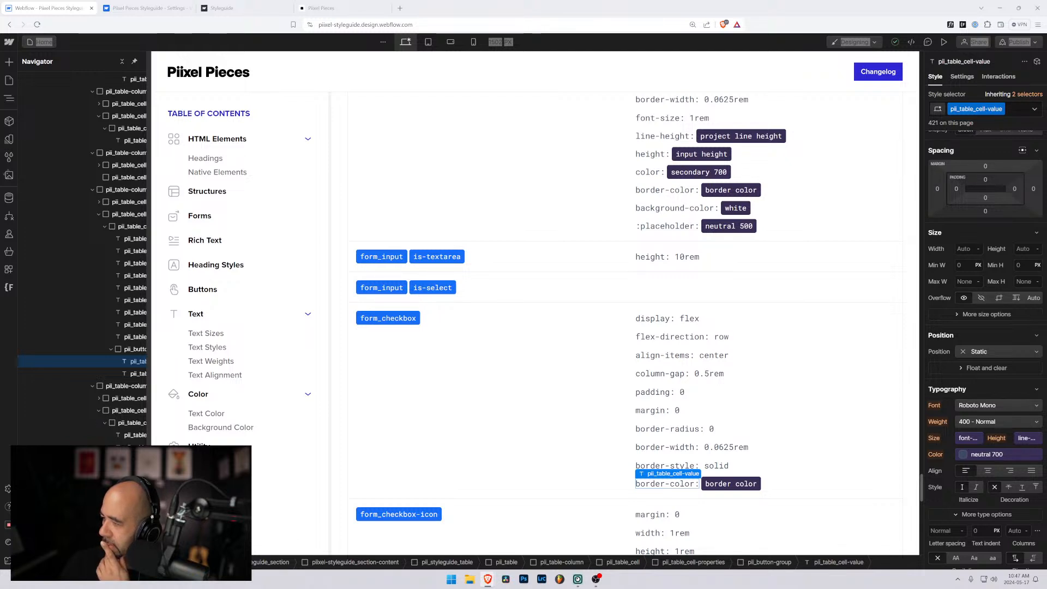
Review the properties listed in the form_checkbox, form_checkbox-icon and form_radio rows.
{"action": "scroll", "coordinate": [768, 341], "scroll_direction": "down", "scroll_amount": 2}
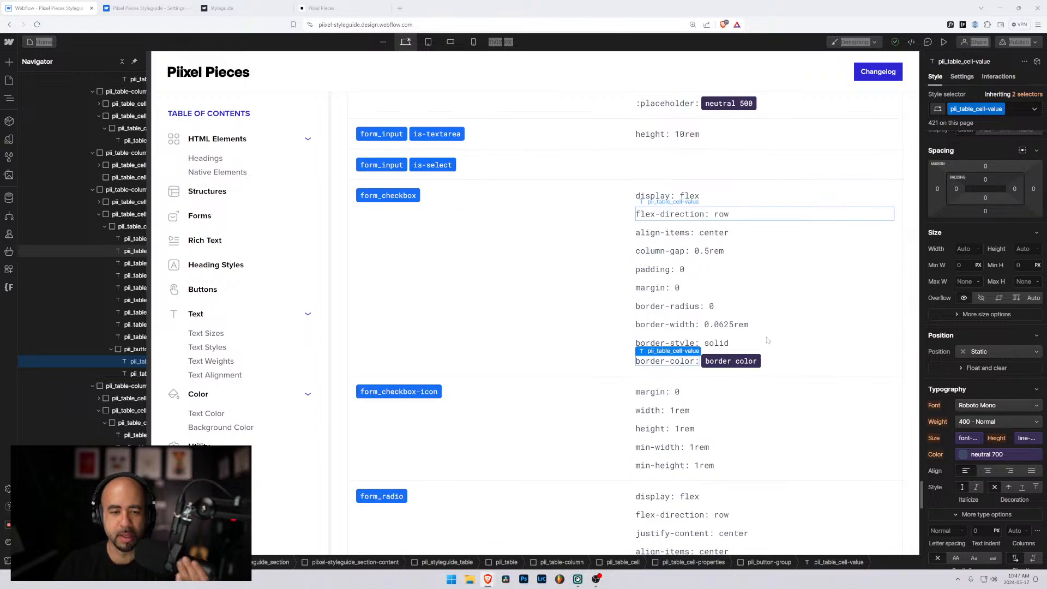
{"action": "scroll", "coordinate": [709, 344], "scroll_direction": "down", "scroll_amount": 2}
{"action": "scroll", "coordinate": [624, 347], "scroll_direction": "up", "scroll_amount": 2}
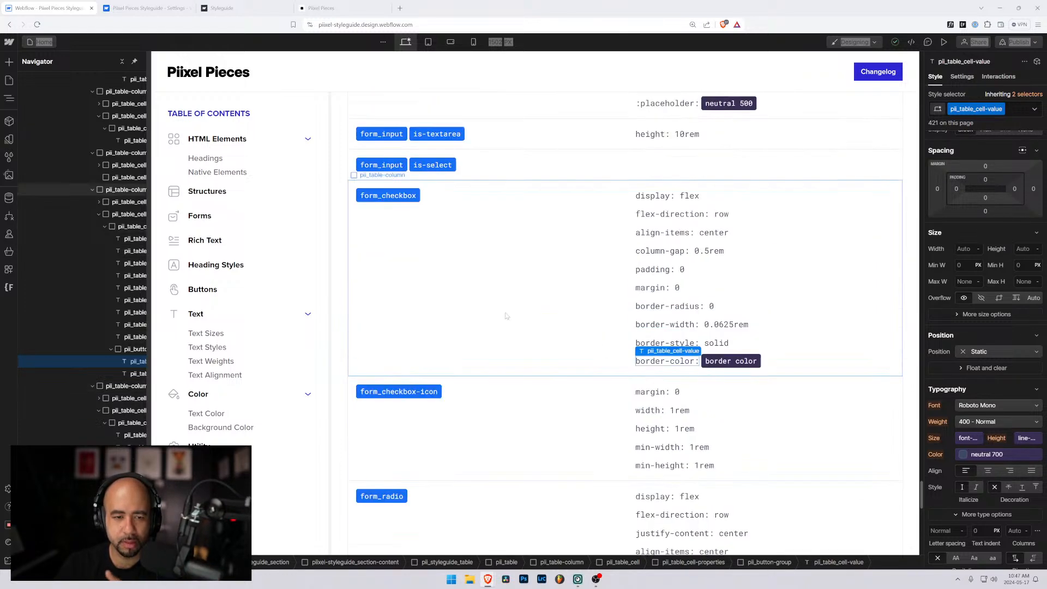
{"action": "scroll", "coordinate": [512, 294], "scroll_direction": "down", "scroll_amount": 1}
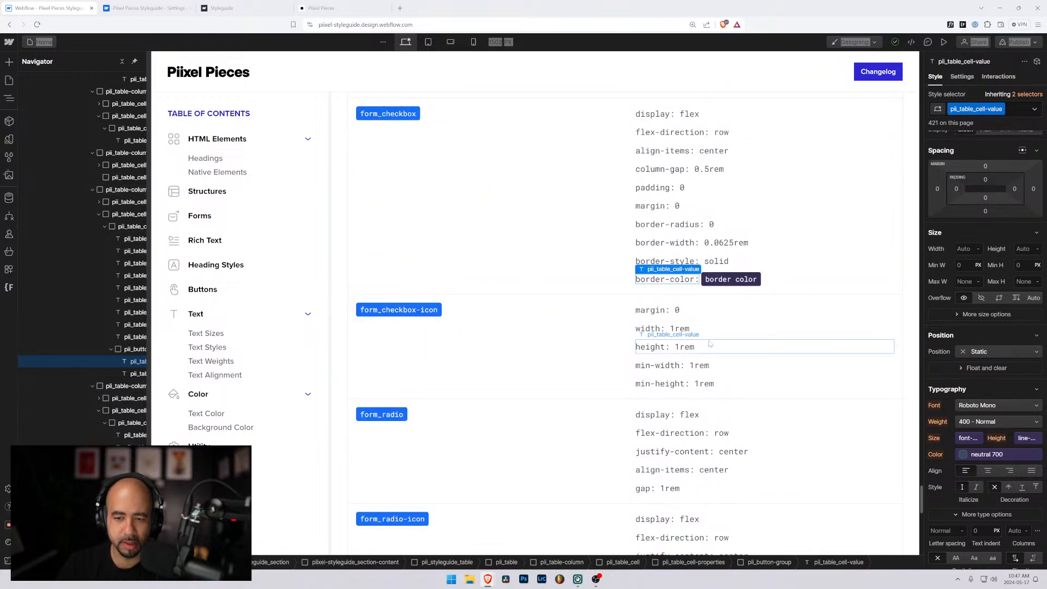
{"action": "scroll", "coordinate": [715, 334], "scroll_direction": "up", "scroll_amount": 1}
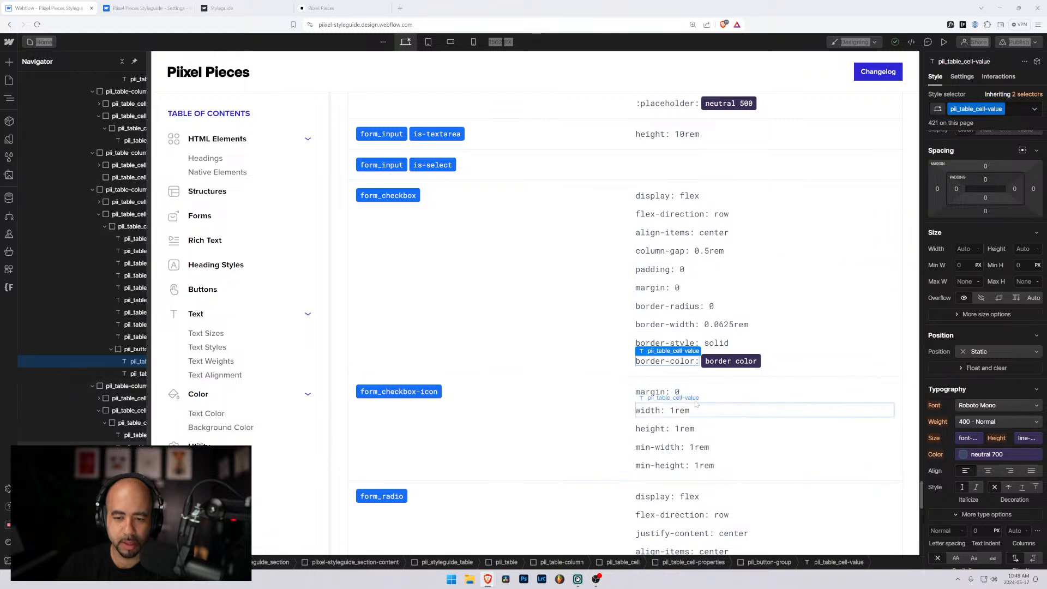
{"action": "left_click", "coordinate": [654, 393]}
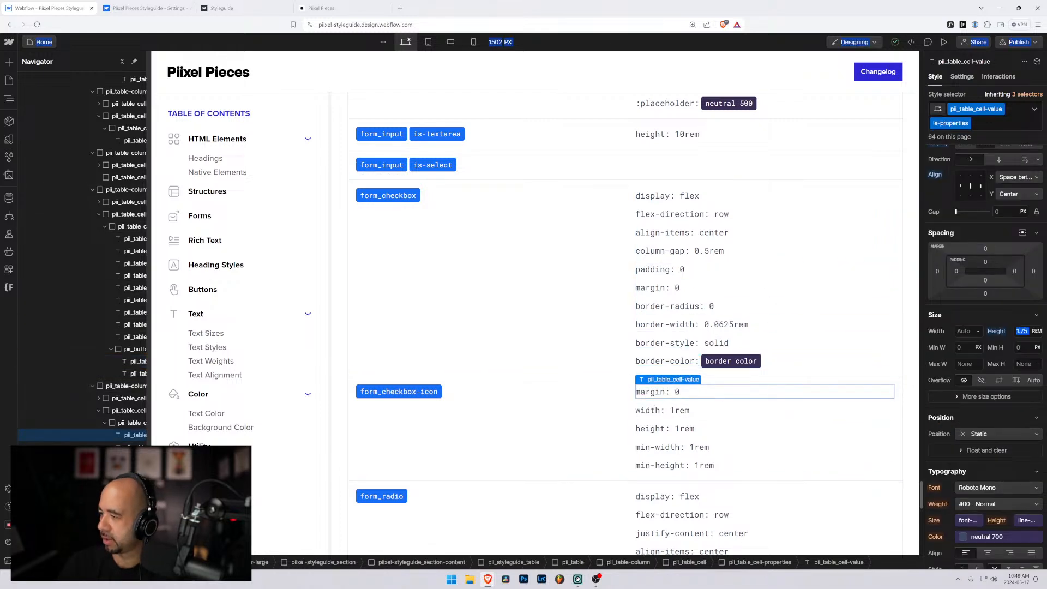
{"action": "scroll", "coordinate": [844, 373], "scroll_direction": "up", "scroll_amount": 1}
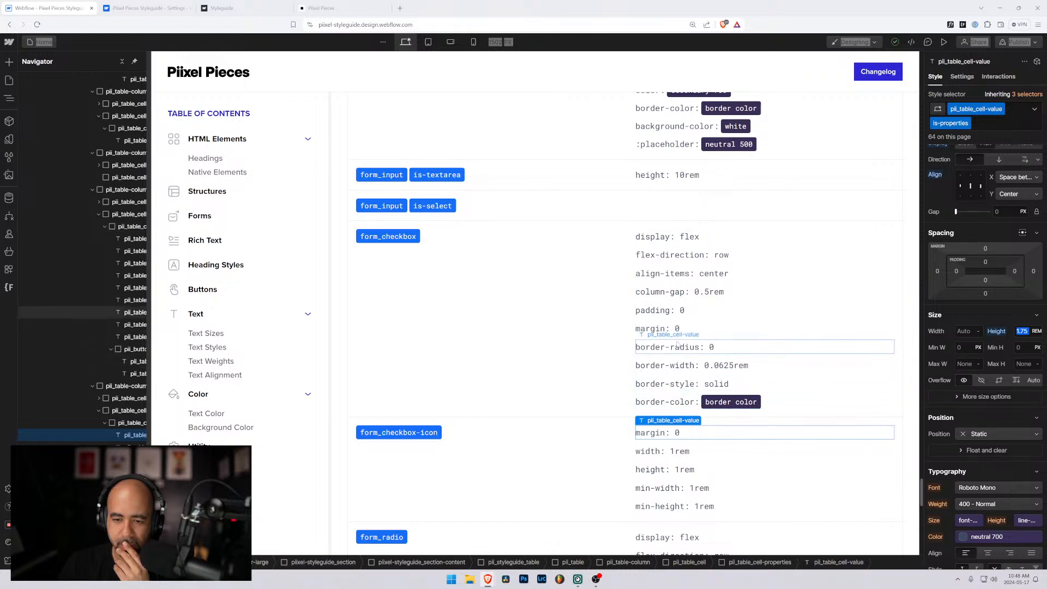
{"action": "scroll", "coordinate": [677, 345], "scroll_direction": "down", "scroll_amount": 2}
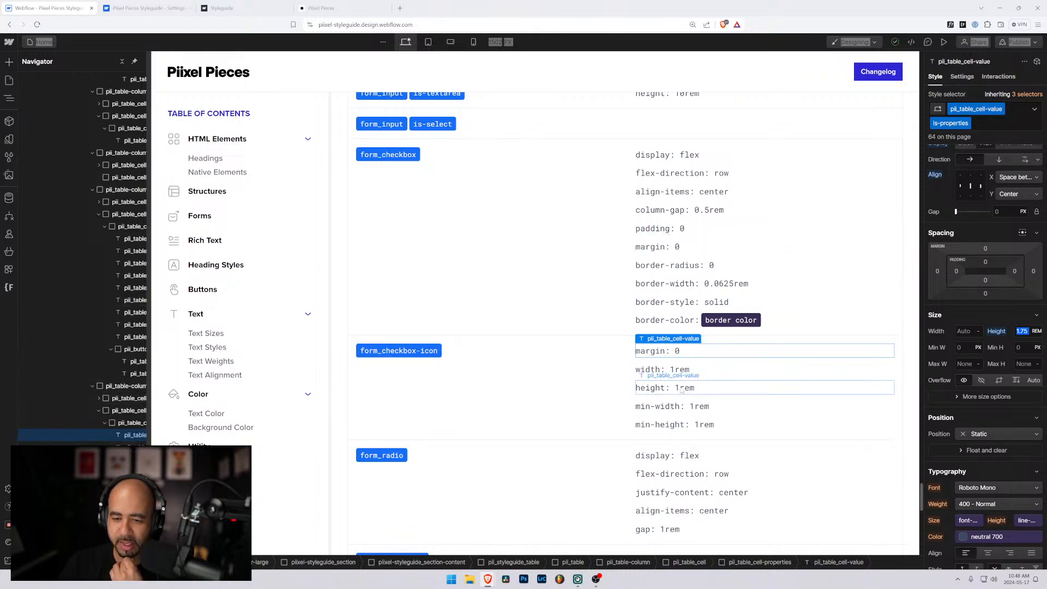
{"action": "left_click", "coordinate": [683, 266]}
{"action": "scroll", "coordinate": [676, 415], "scroll_direction": "down", "scroll_amount": 3}
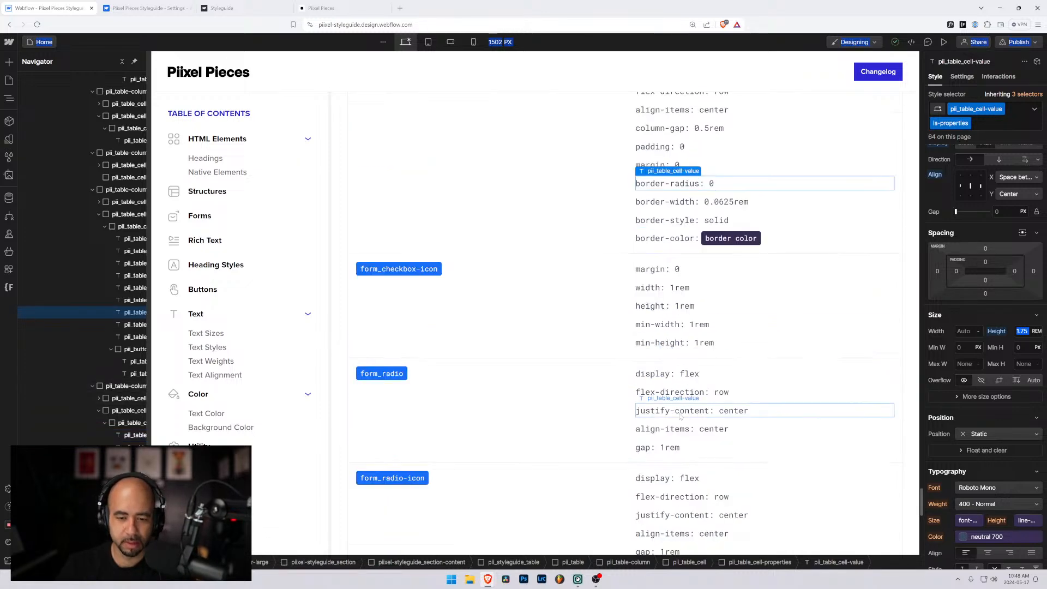
Undo the addition of the border-color line to the form_checkbox properties.
{"action": "scroll", "coordinate": [676, 420], "scroll_direction": "up", "scroll_amount": 5}
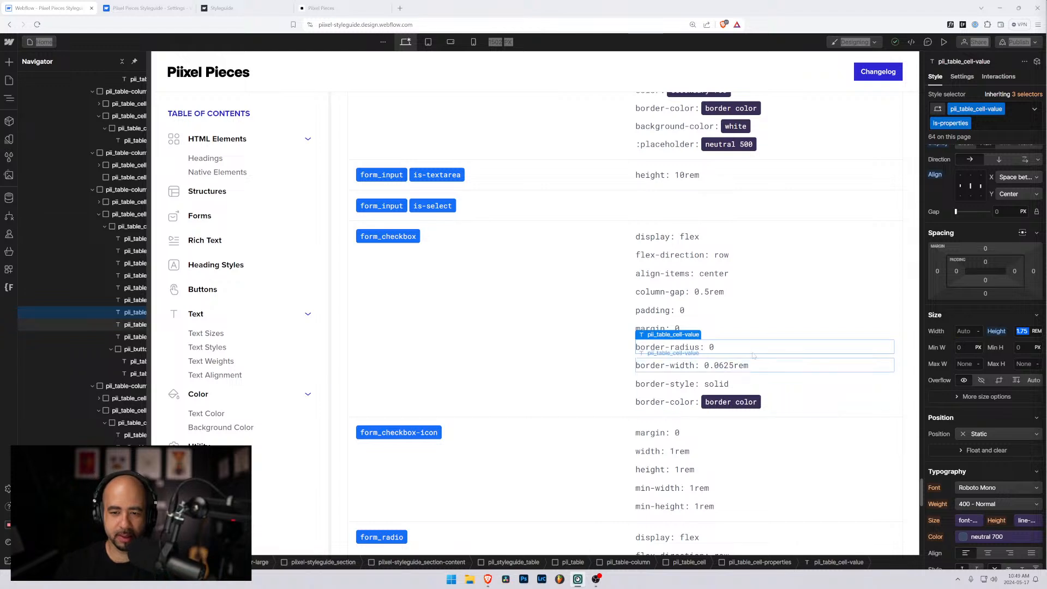
{"action": "scroll", "coordinate": [703, 271], "scroll_direction": "down", "scroll_amount": 2}
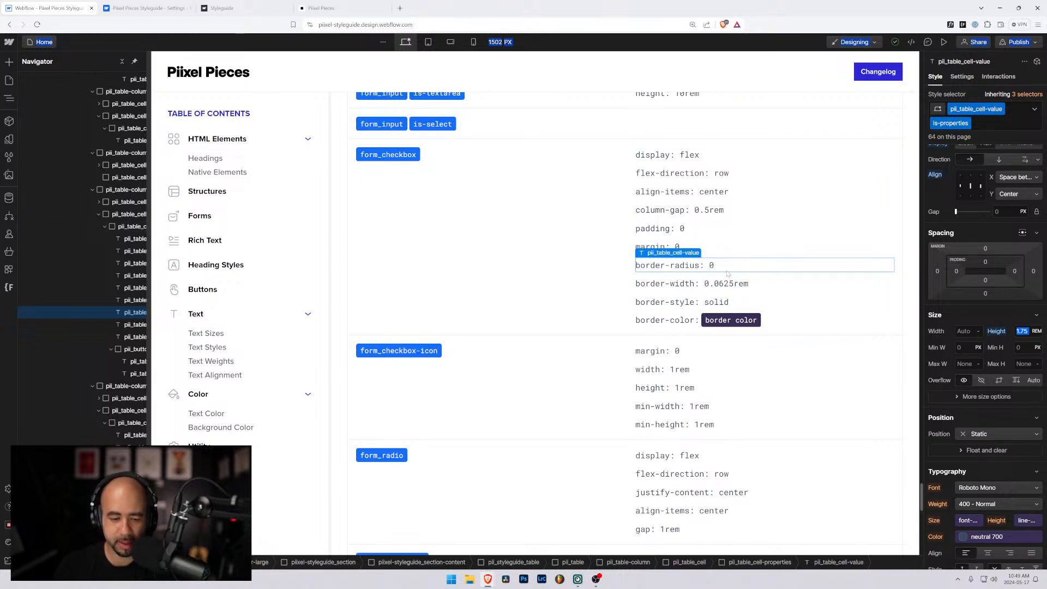
{"action": "key", "text": "ctrl+z"}
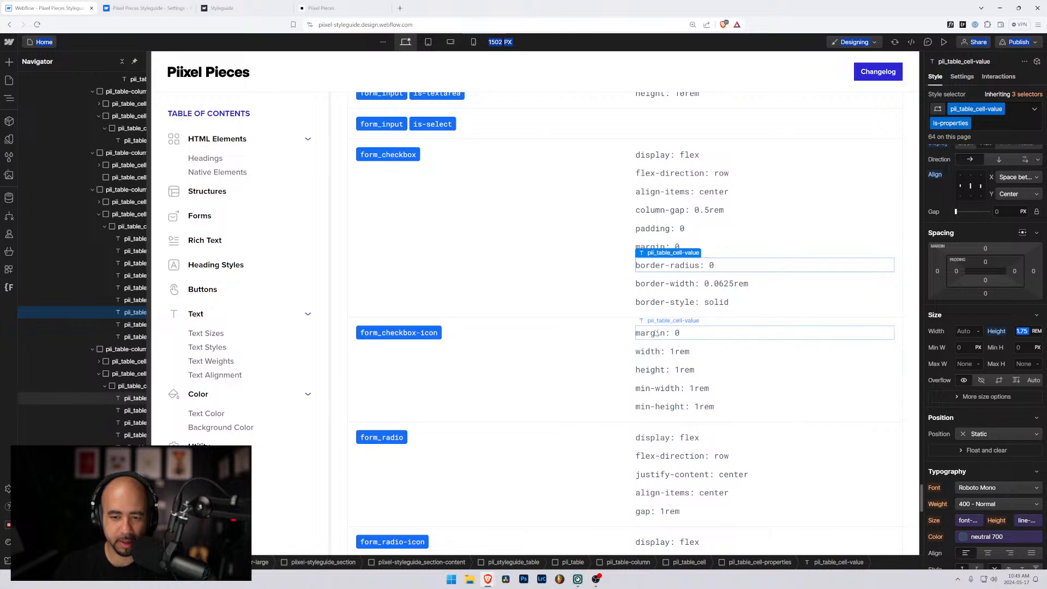
Copy the border-radius: 0 line from the form_checkbox row to the end of the form_checkbox-icon properties.
{"action": "left_click", "coordinate": [672, 333]}
{"action": "left_click", "coordinate": [120, 387]}
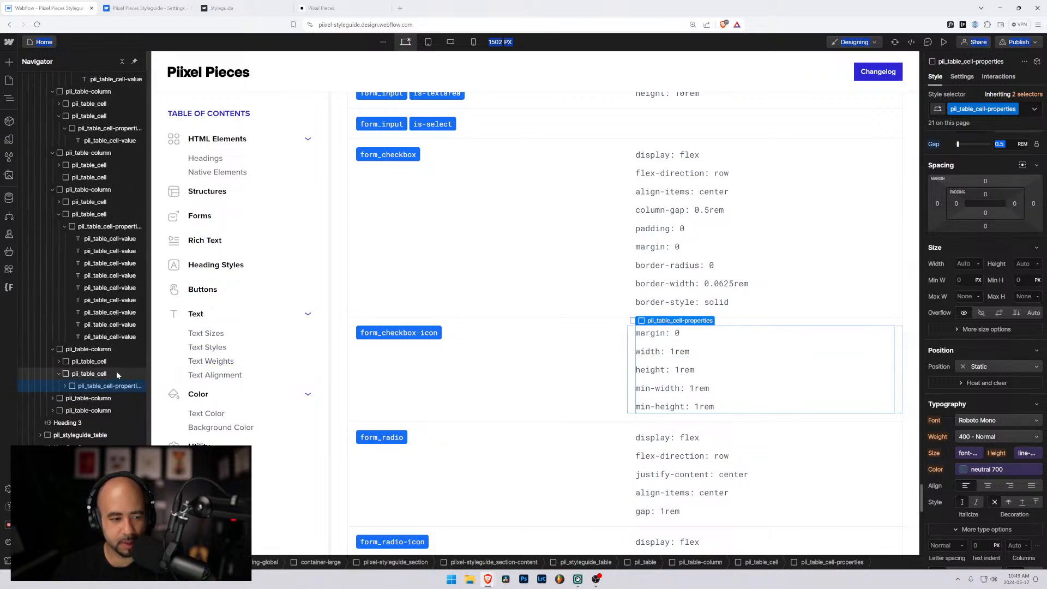
{"action": "left_click", "coordinate": [64, 386]}
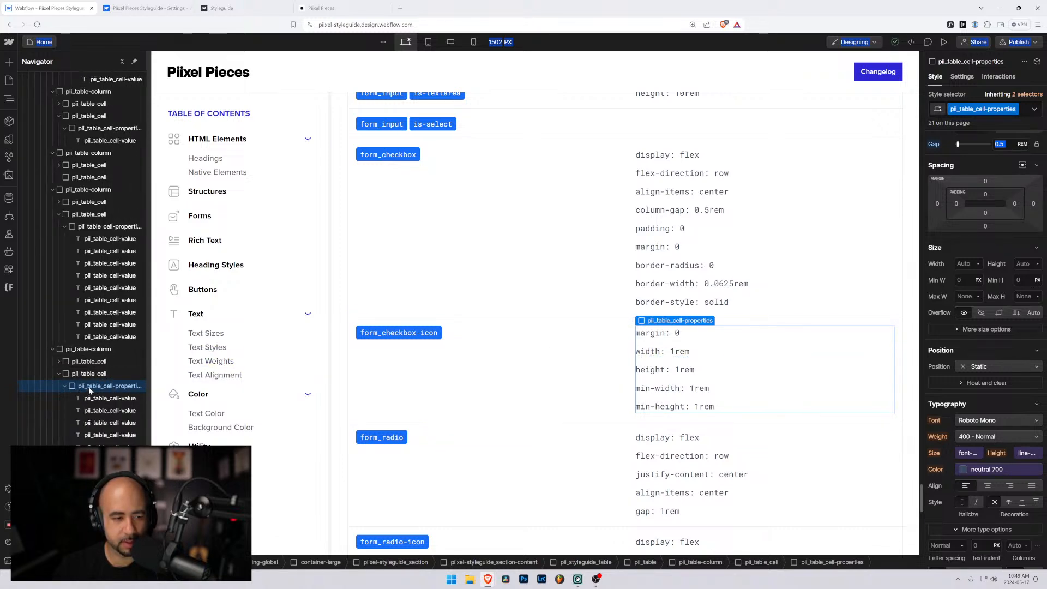
{"action": "key", "text": "ctrl+v"}
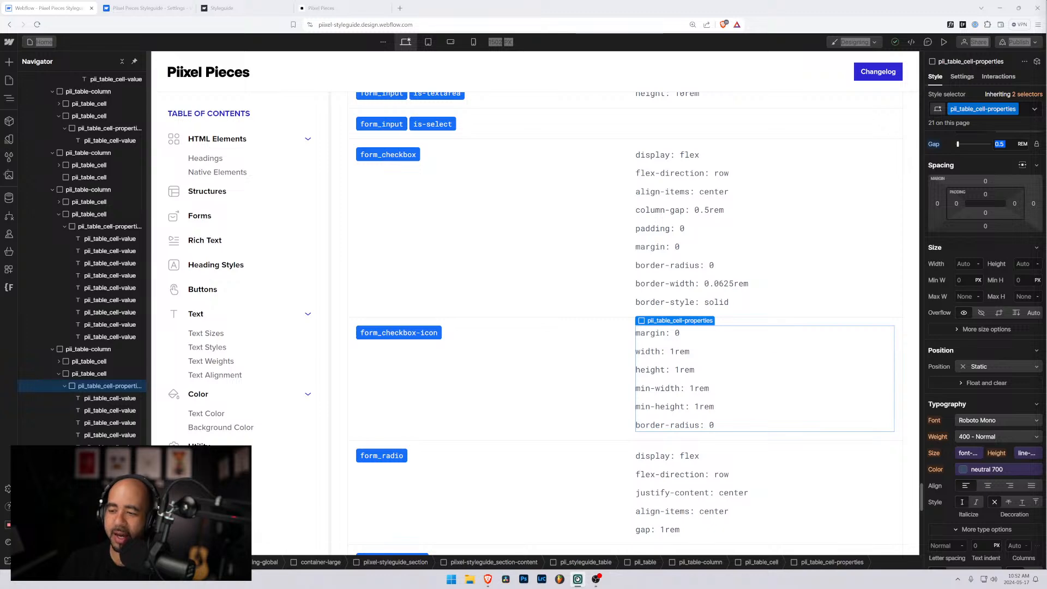
Search the web for "discord" in a new browser tab and open the Discord homepage.
{"action": "left_click", "coordinate": [400, 7]}
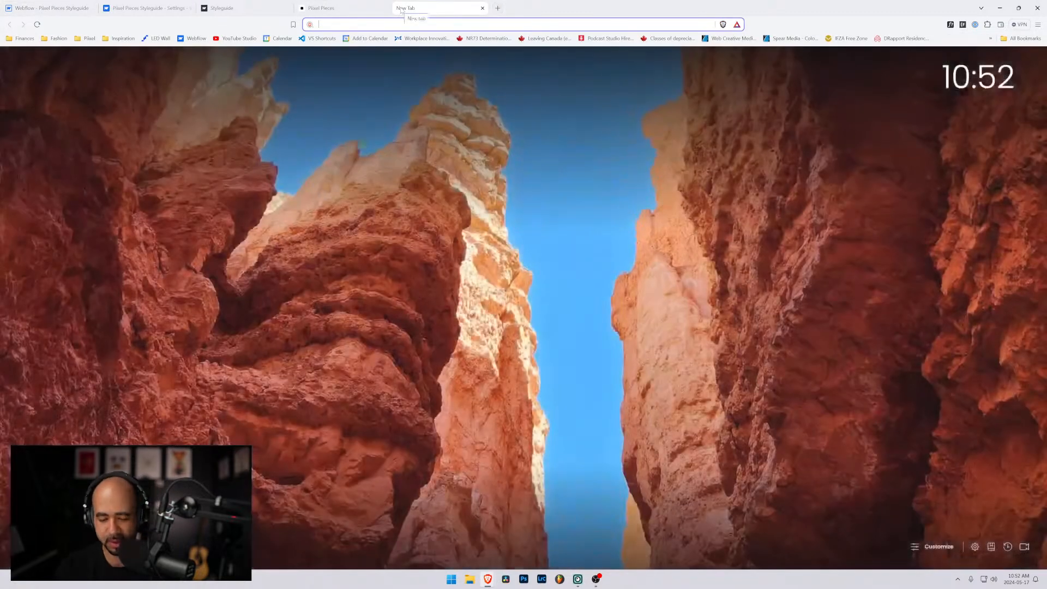
{"action": "type", "text": "discord"}
{"action": "key", "text": "Return"}
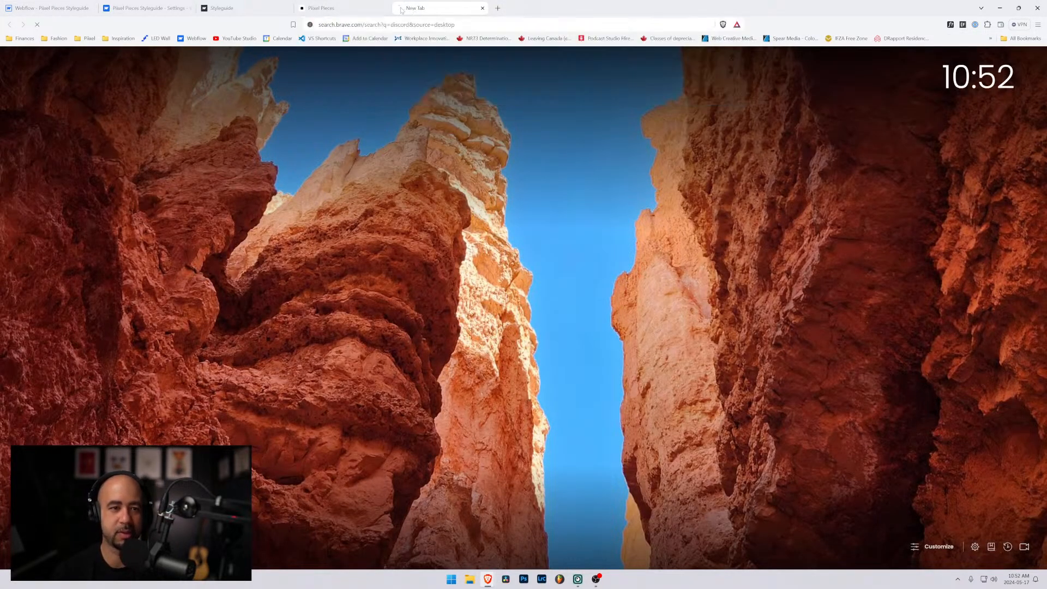
{"action": "left_click", "coordinate": [232, 149]}
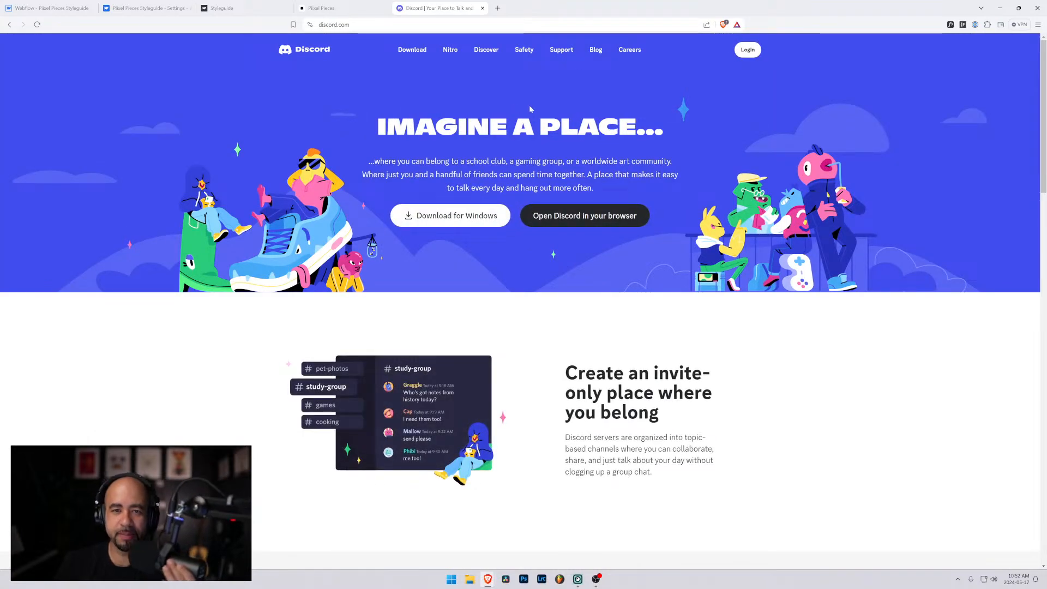
Look over the Discord homepage from the hero section to the footer, and close it to return to the Webflow style guide.
{"action": "scroll", "coordinate": [573, 285], "scroll_direction": "down", "scroll_amount": 4}
{"action": "scroll", "coordinate": [572, 286], "scroll_direction": "down", "scroll_amount": 20}
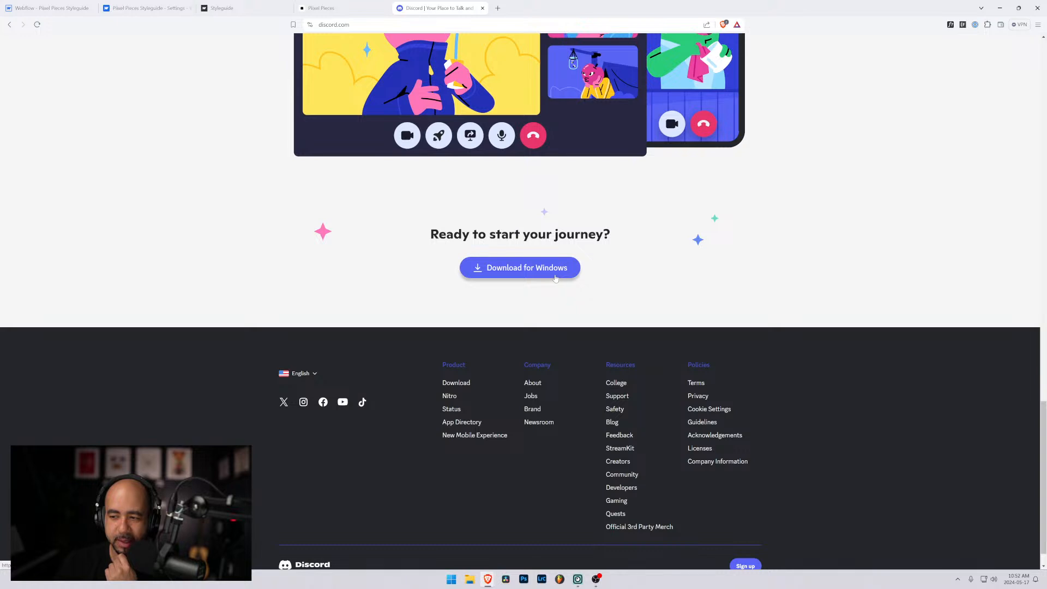
{"action": "scroll", "coordinate": [552, 279], "scroll_direction": "down", "scroll_amount": 1}
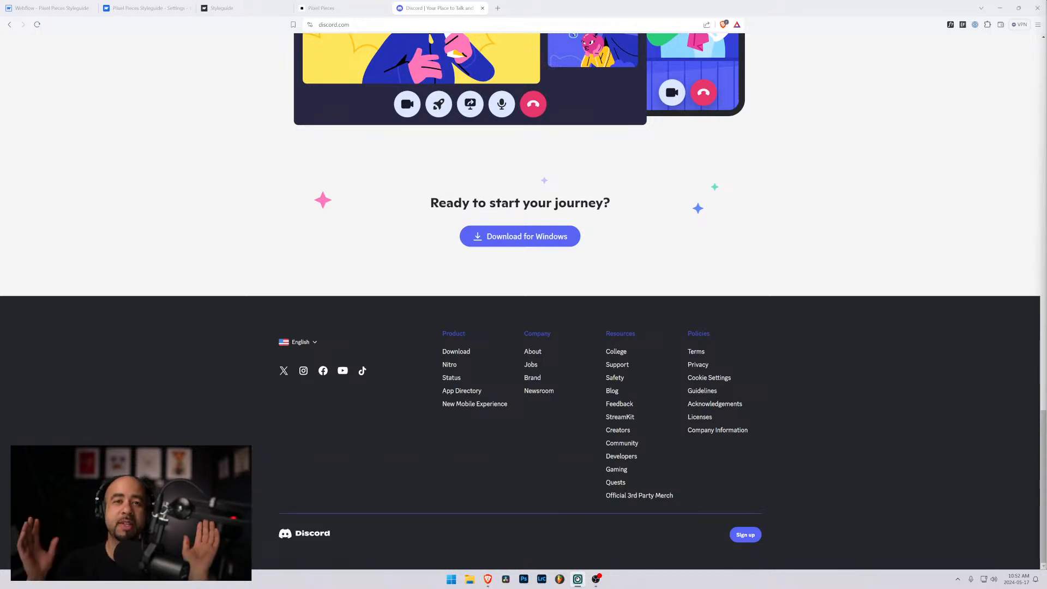
{"action": "scroll", "coordinate": [523, 300], "scroll_direction": "up", "scroll_amount": 3}
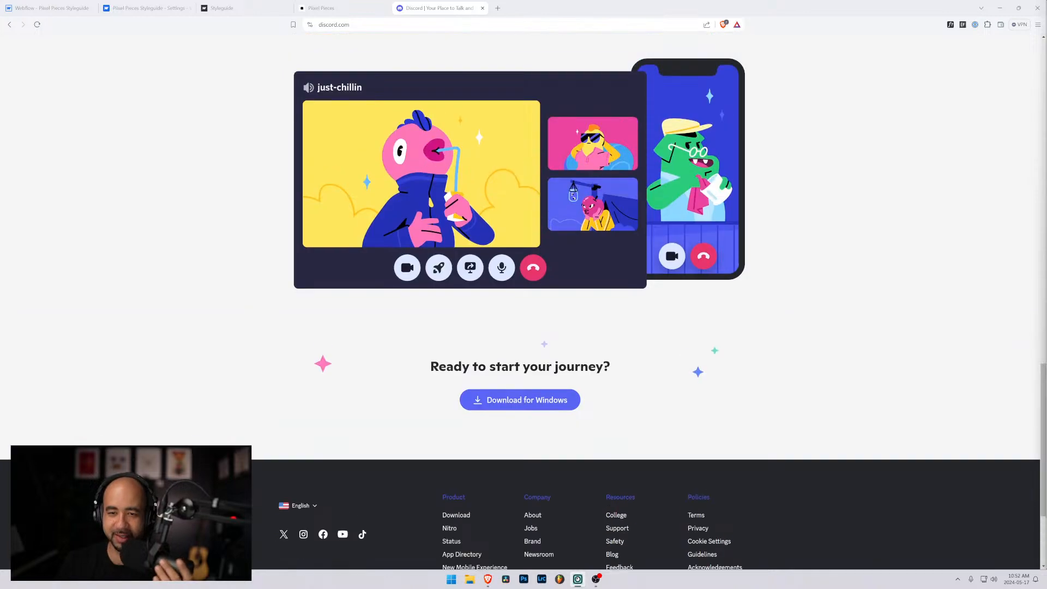
{"action": "scroll", "coordinate": [923, 271], "scroll_direction": "up", "scroll_amount": 20}
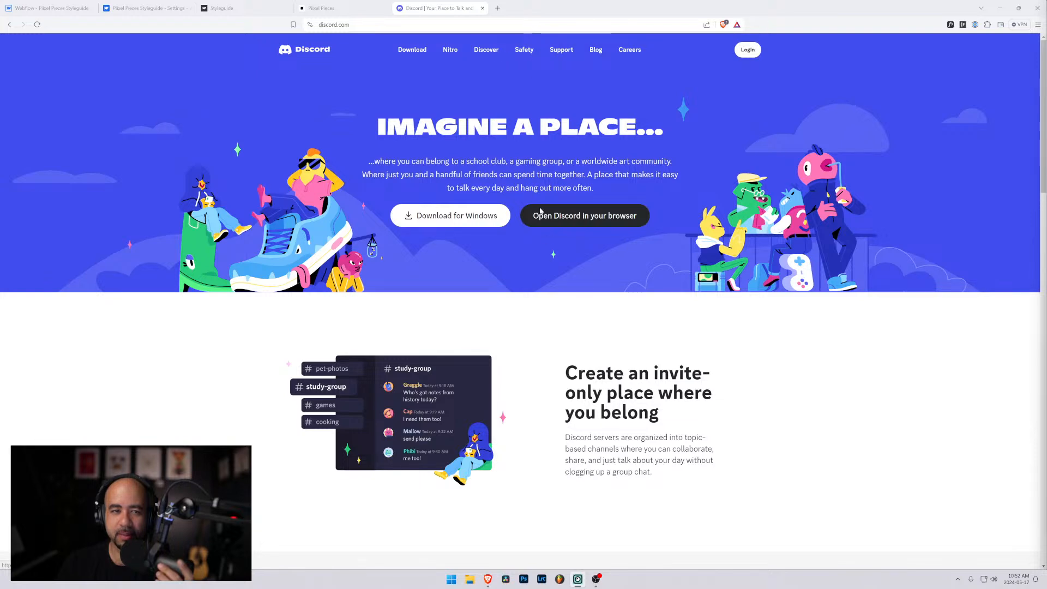
{"action": "left_click", "coordinate": [482, 7]}
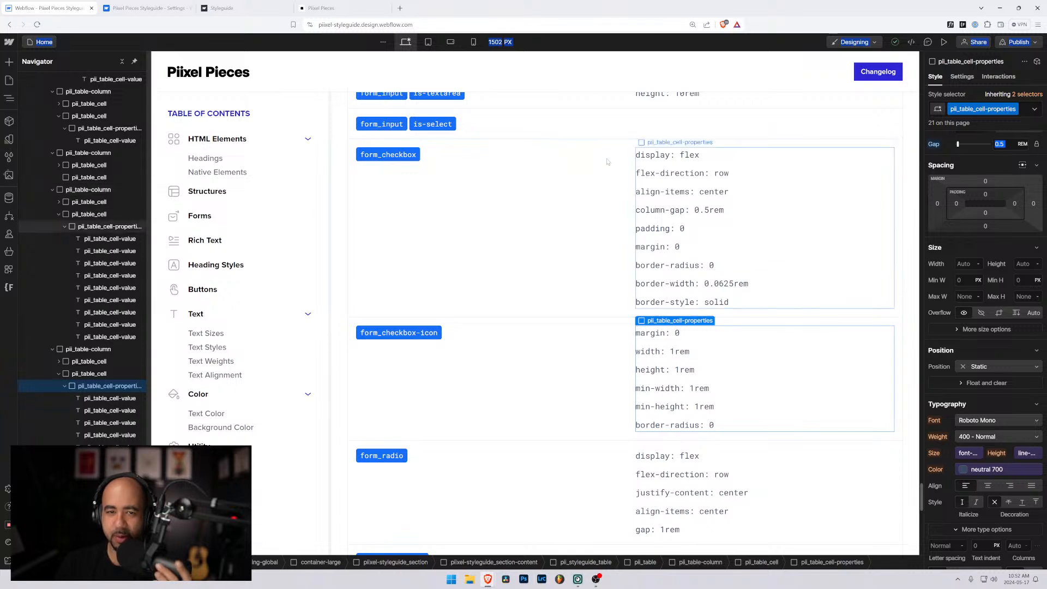
{"action": "left_click", "coordinate": [557, 87]}
{"action": "left_click", "coordinate": [556, 103]}
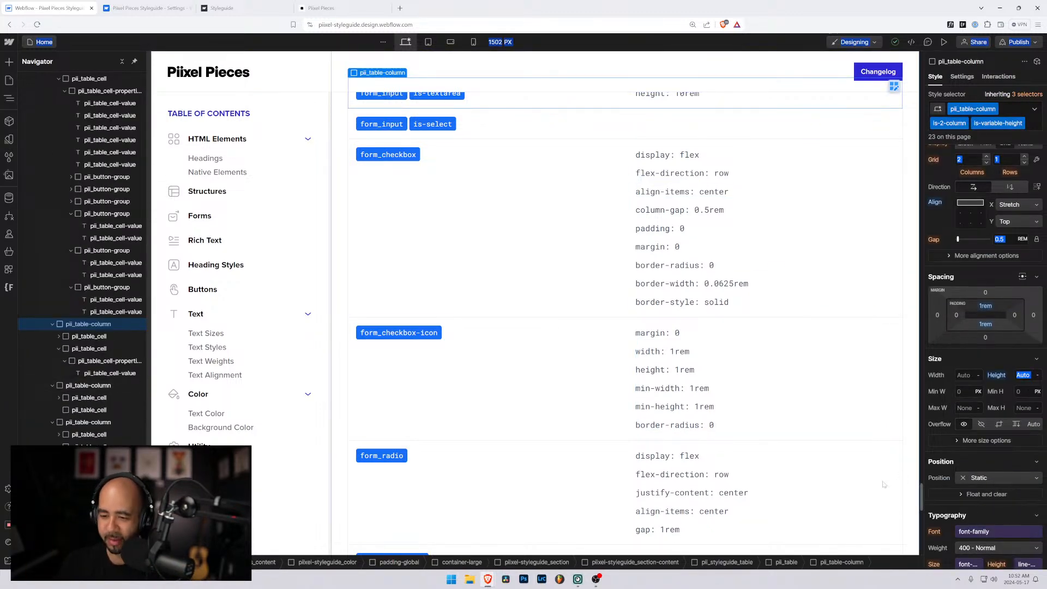
{"action": "key", "text": "Escape"}
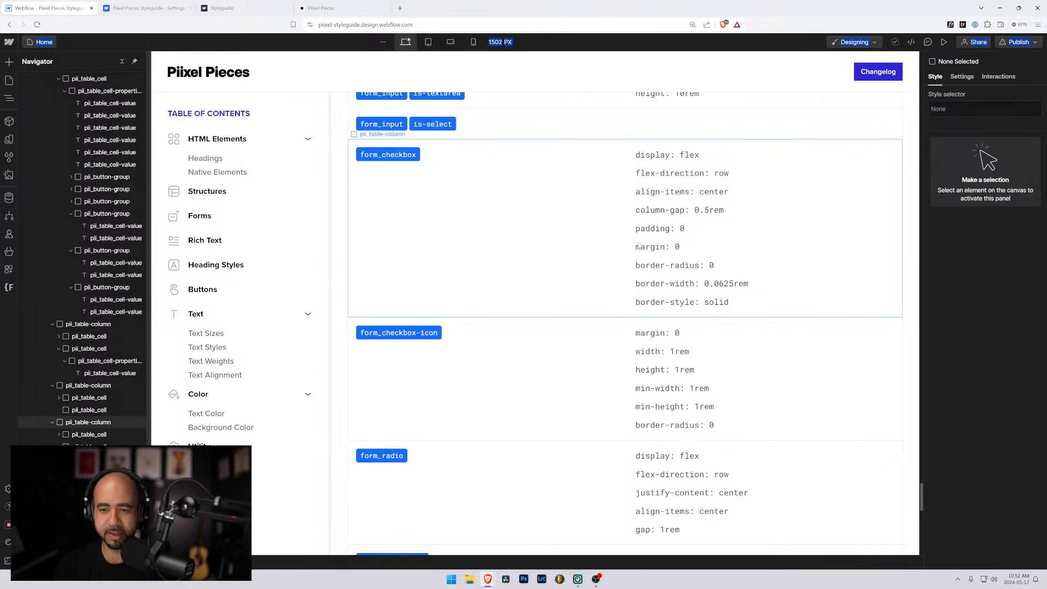
{"action": "left_click", "coordinate": [663, 248]}
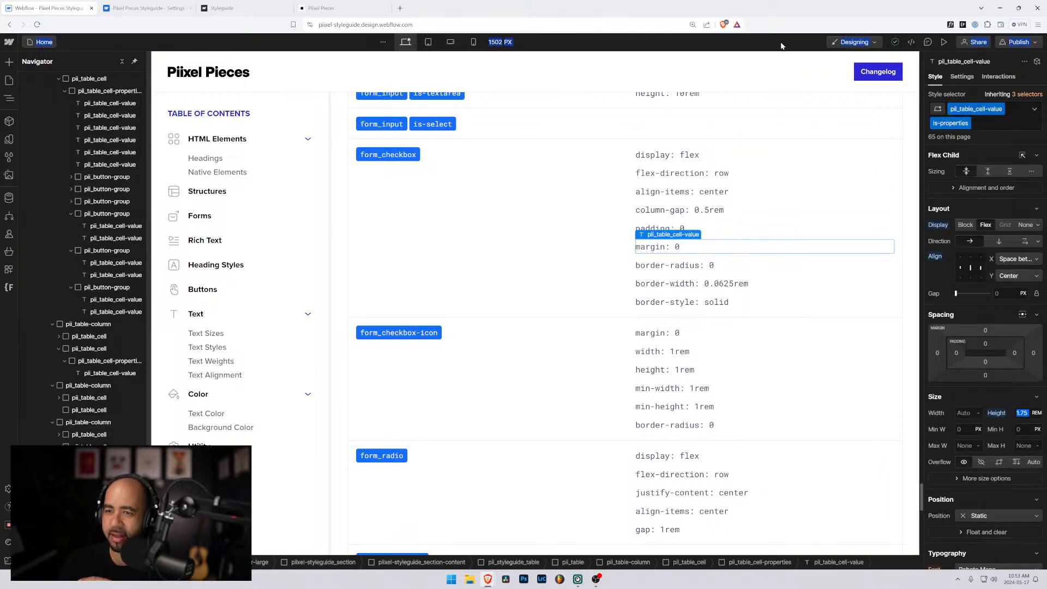
{"action": "left_click", "coordinate": [697, 96]}
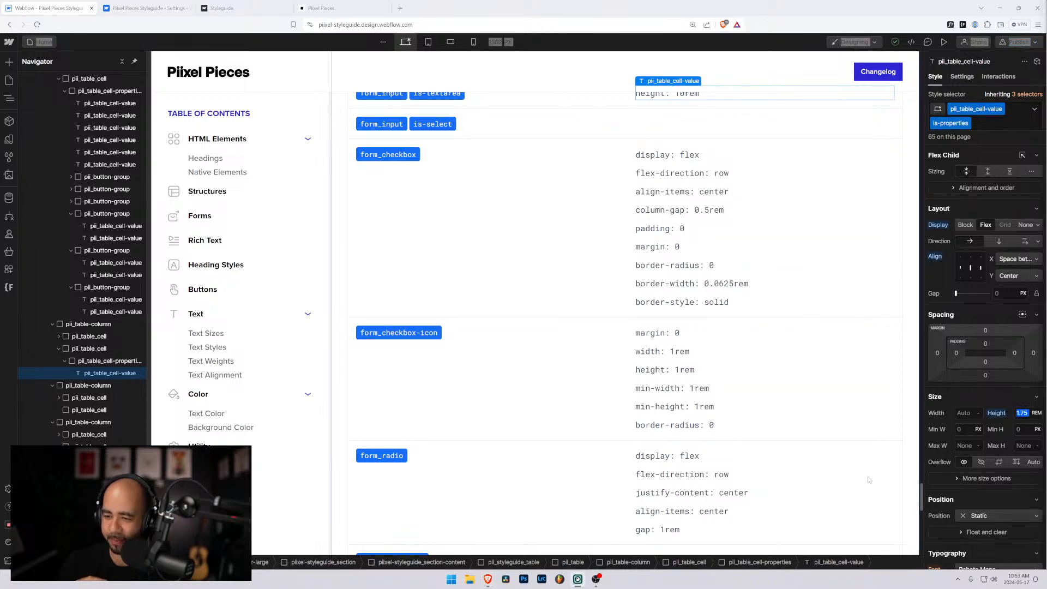
{"action": "left_click", "coordinate": [1022, 413]}
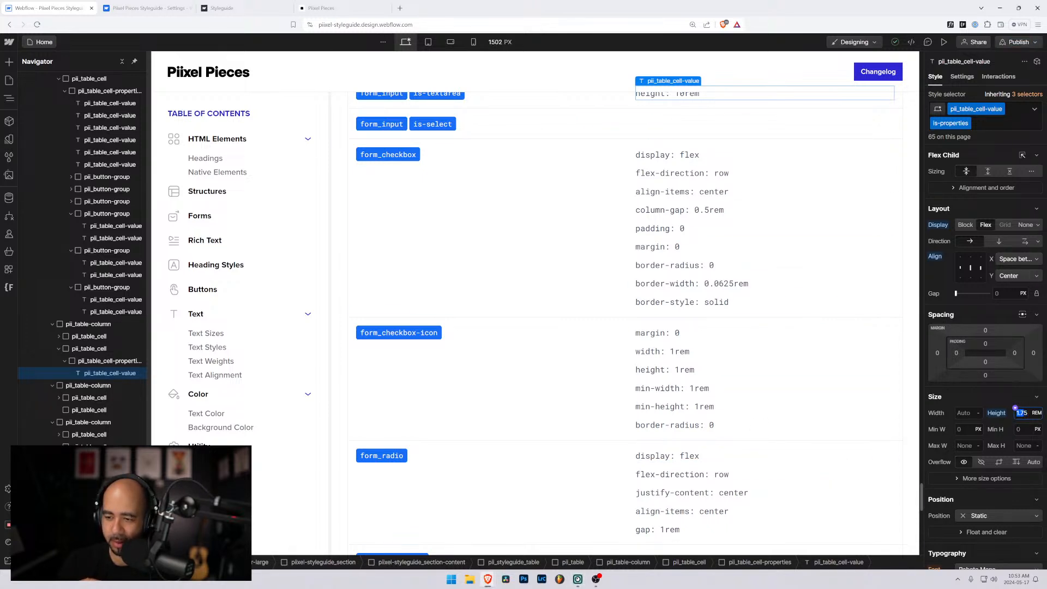
{"action": "key", "text": "Escape"}
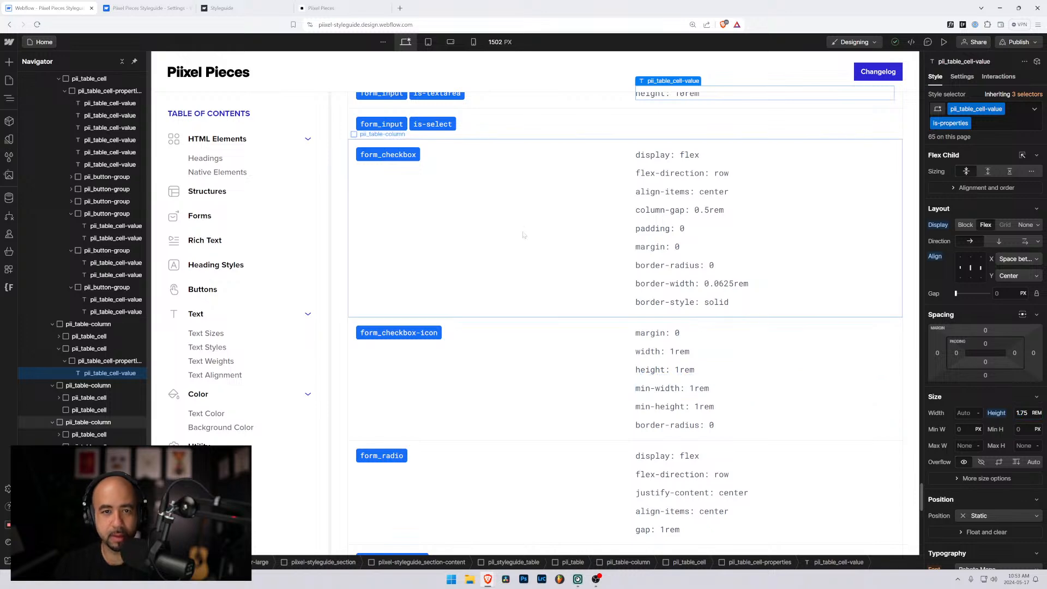
{"action": "left_click", "coordinate": [547, 199]}
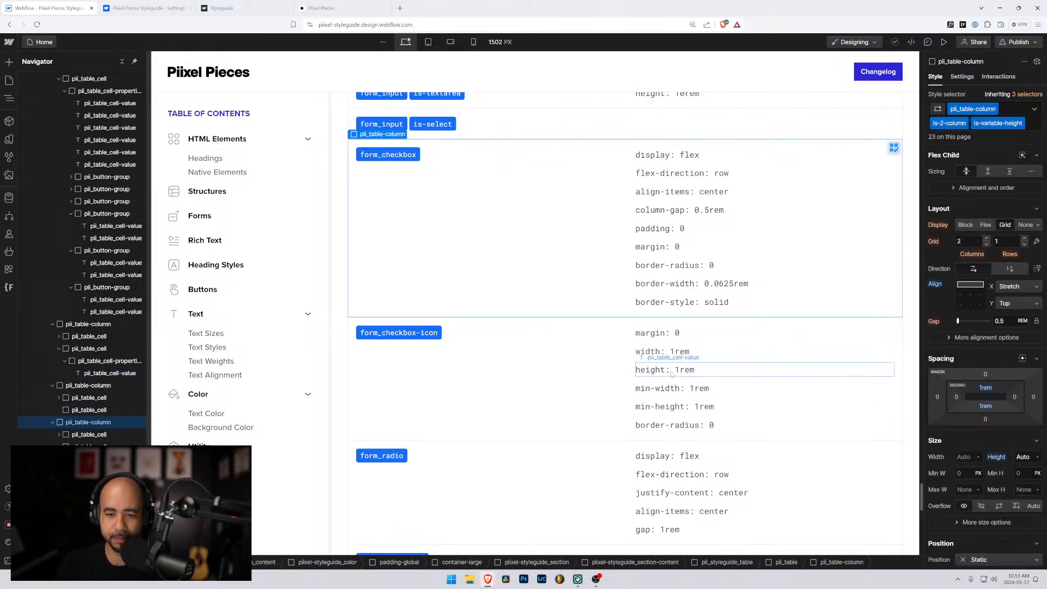
Review the properties listed for the form_input, is-textarea, is-select, form_checkbox and form_checkbox-icon classes.
{"action": "scroll", "coordinate": [676, 373], "scroll_direction": "down", "scroll_amount": 3}
{"action": "scroll", "coordinate": [675, 374], "scroll_direction": "up", "scroll_amount": 5}
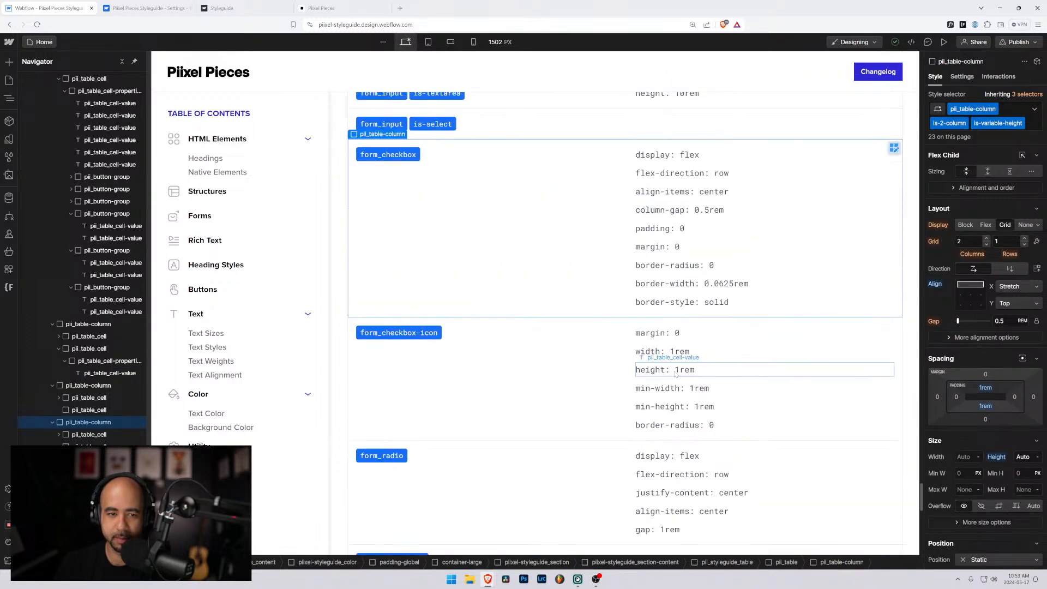
{"action": "scroll", "coordinate": [675, 374], "scroll_direction": "up", "scroll_amount": 4}
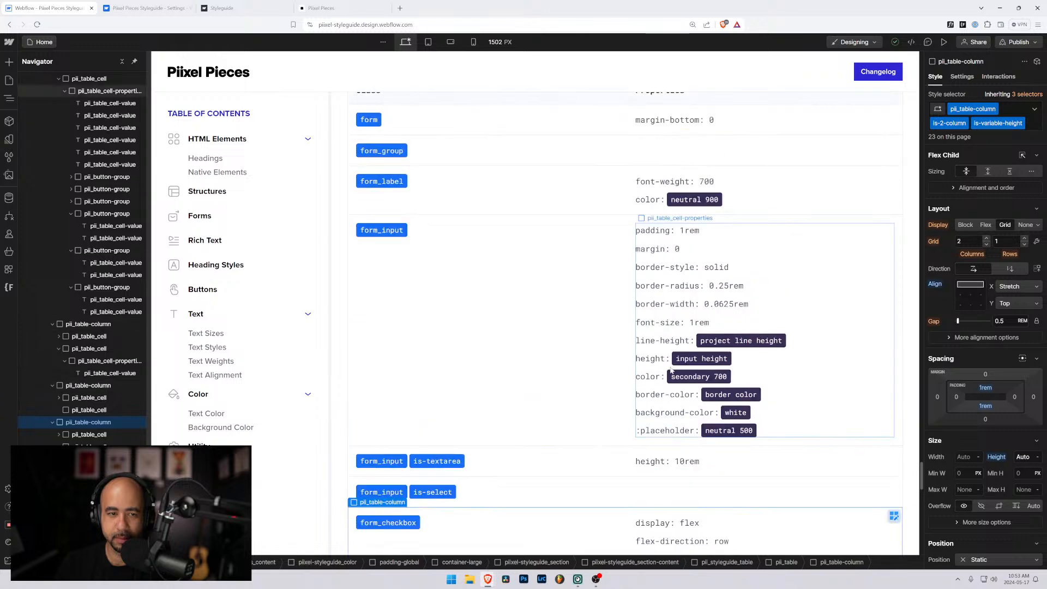
{"action": "scroll", "coordinate": [514, 332], "scroll_direction": "down", "scroll_amount": 3}
{"action": "scroll", "coordinate": [513, 332], "scroll_direction": "down", "scroll_amount": 2}
{"action": "scroll", "coordinate": [515, 333], "scroll_direction": "up", "scroll_amount": 8}
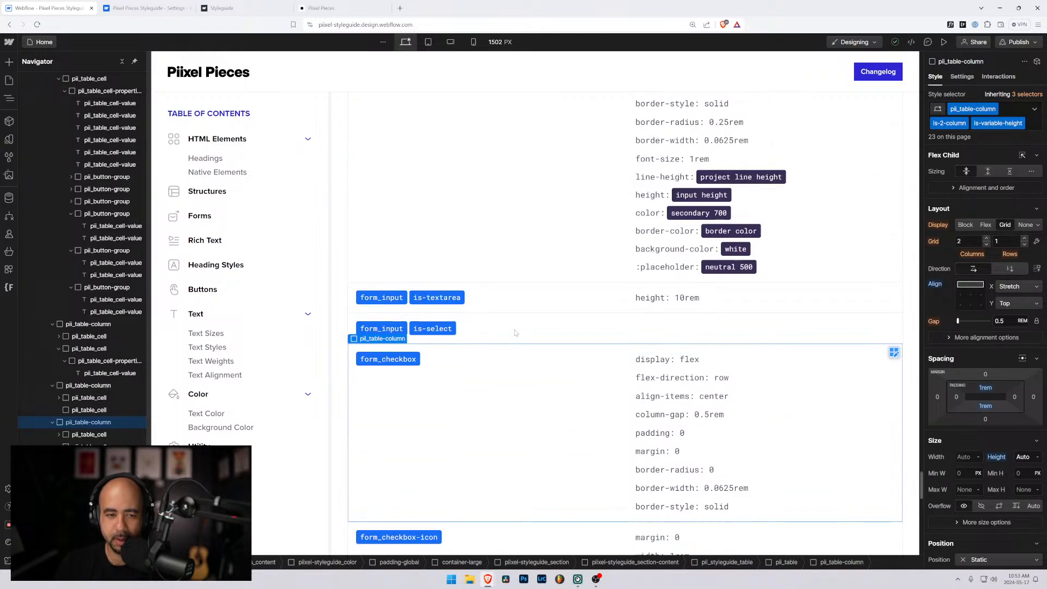
{"action": "scroll", "coordinate": [516, 332], "scroll_direction": "down", "scroll_amount": 6}
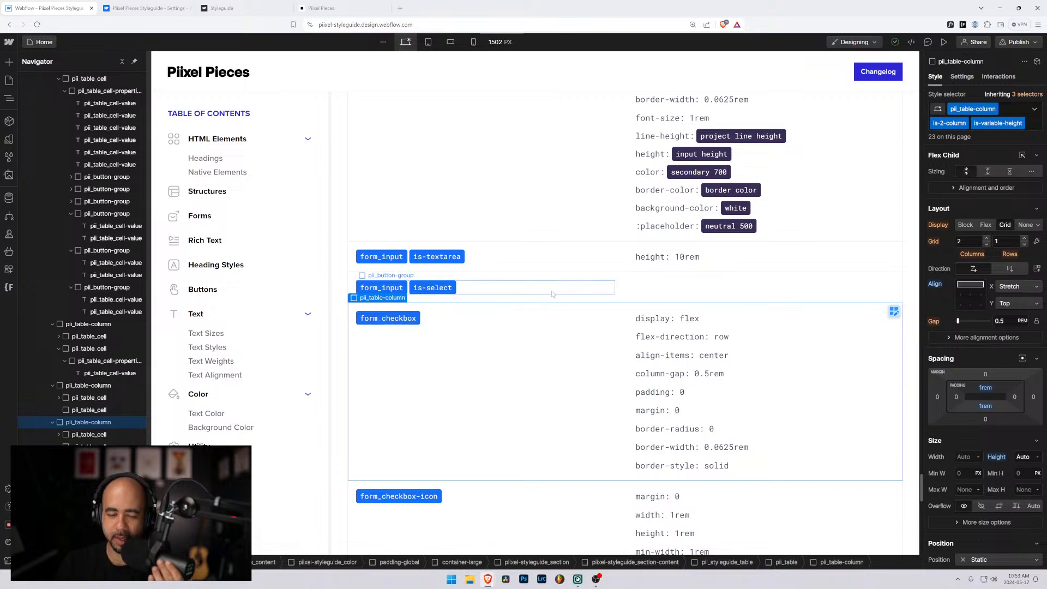
{"action": "left_click", "coordinate": [600, 289]}
{"action": "scroll", "coordinate": [704, 371], "scroll_direction": "down", "scroll_amount": 2}
{"action": "scroll", "coordinate": [704, 377], "scroll_direction": "up", "scroll_amount": 2}
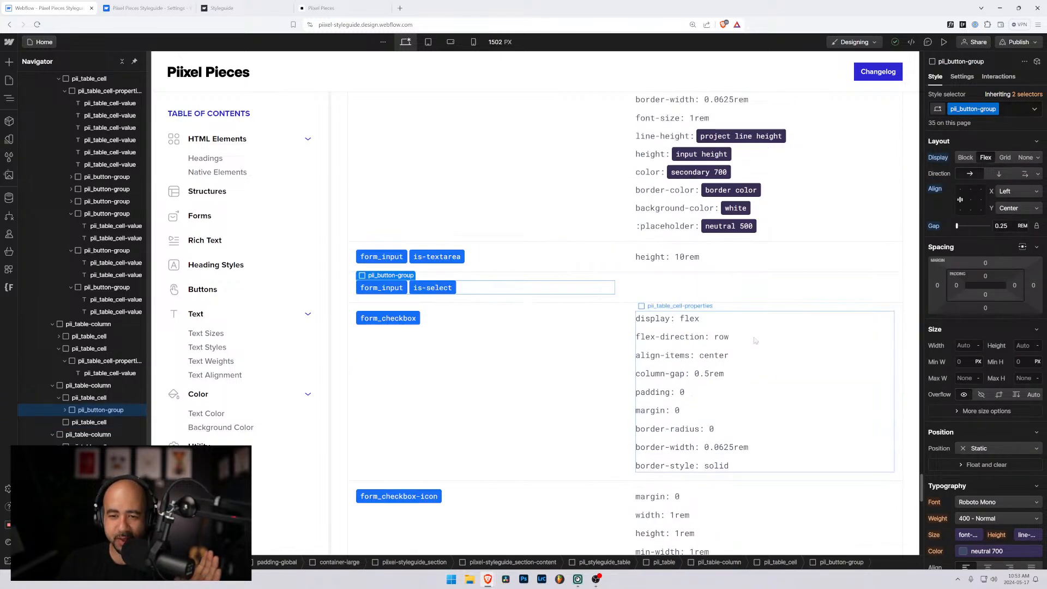
{"action": "scroll", "coordinate": [696, 372], "scroll_direction": "down", "scroll_amount": 2}
{"action": "scroll", "coordinate": [694, 371], "scroll_direction": "down", "scroll_amount": 1}
{"action": "scroll", "coordinate": [693, 374], "scroll_direction": "up", "scroll_amount": 2}
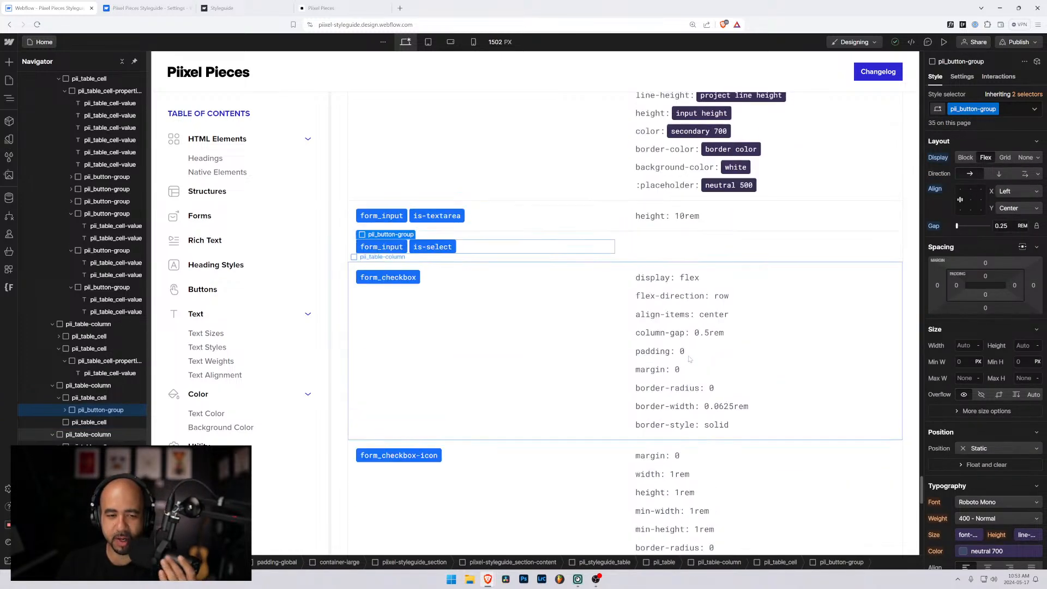
{"action": "scroll", "coordinate": [674, 393], "scroll_direction": "down", "scroll_amount": 3}
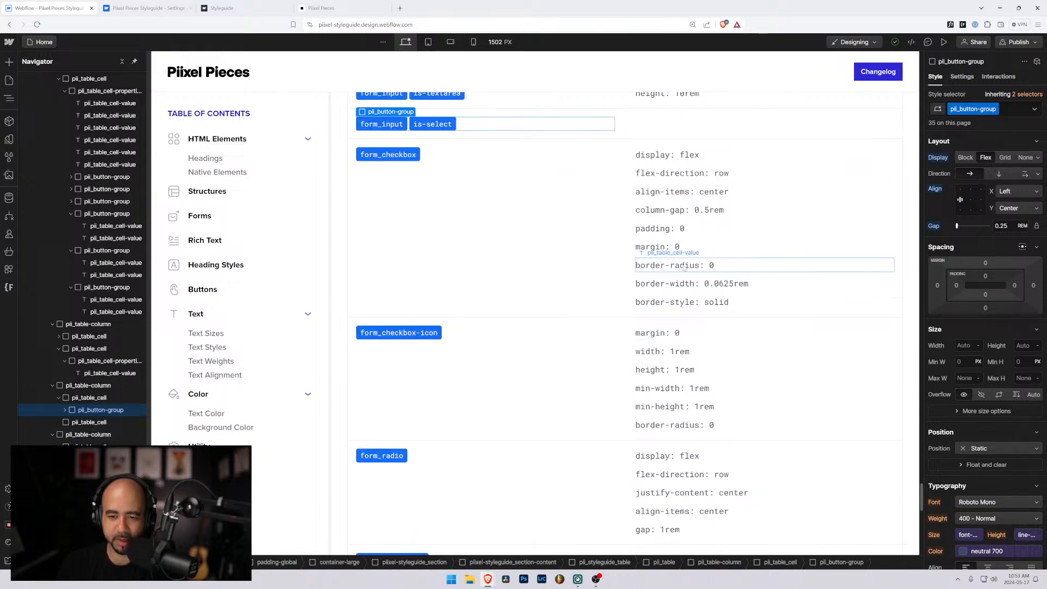
Delete the border-radius: 0 line from the form_checkbox properties.
{"action": "left_click", "coordinate": [697, 271]}
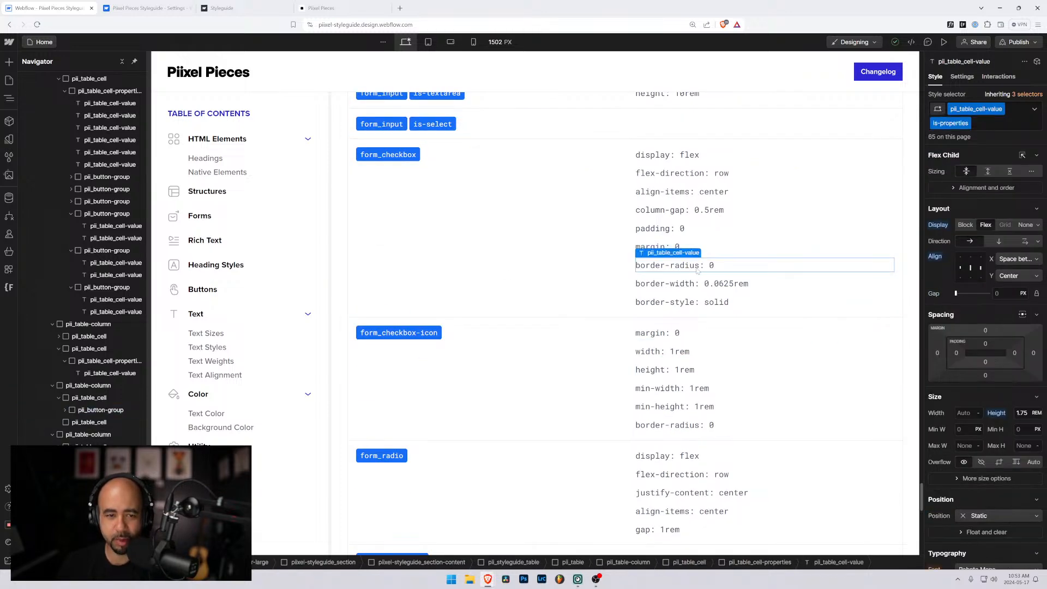
{"action": "key", "text": "Delete"}
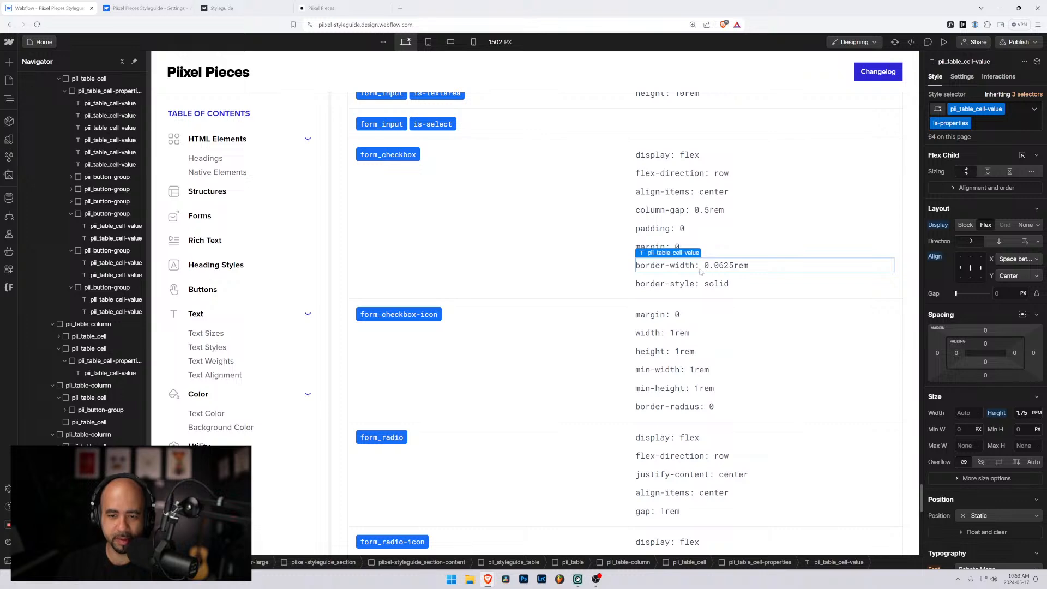
Copy the border-width: 0.0625rem and border-style: solid lines from form_checkbox to the end of the form_checkbox-icon properties.
{"action": "left_click", "coordinate": [657, 315]}
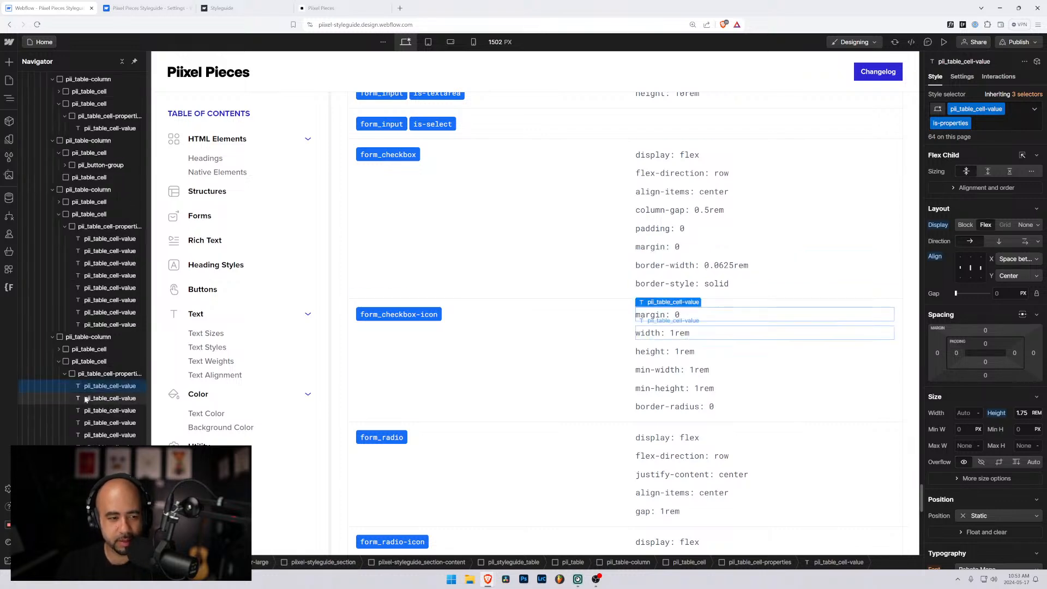
{"action": "left_click", "coordinate": [92, 377]}
{"action": "type", "text": "border-width: 0.0625rem"}
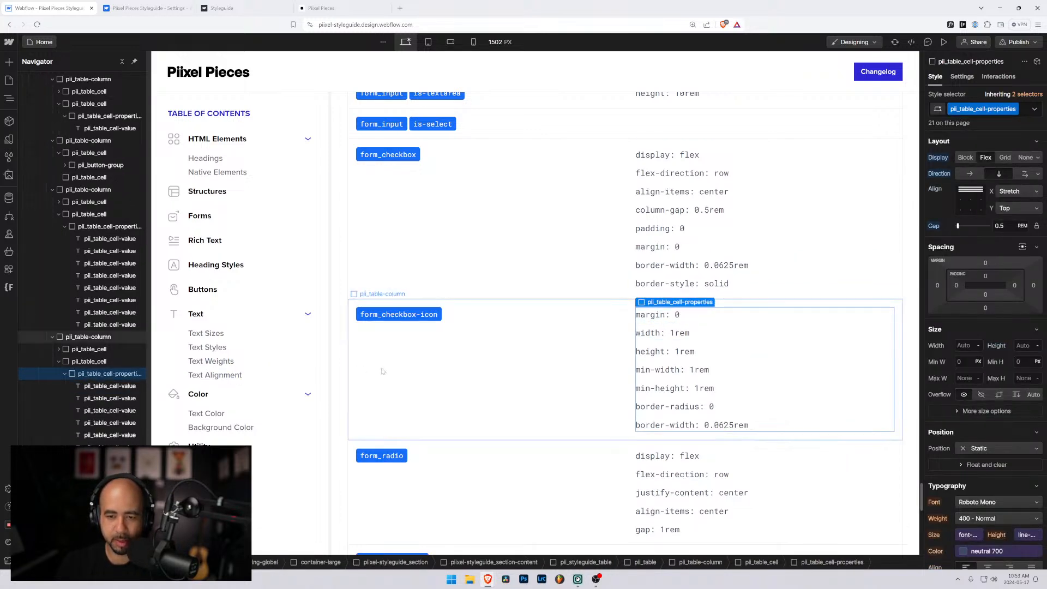
{"action": "left_click", "coordinate": [652, 285]}
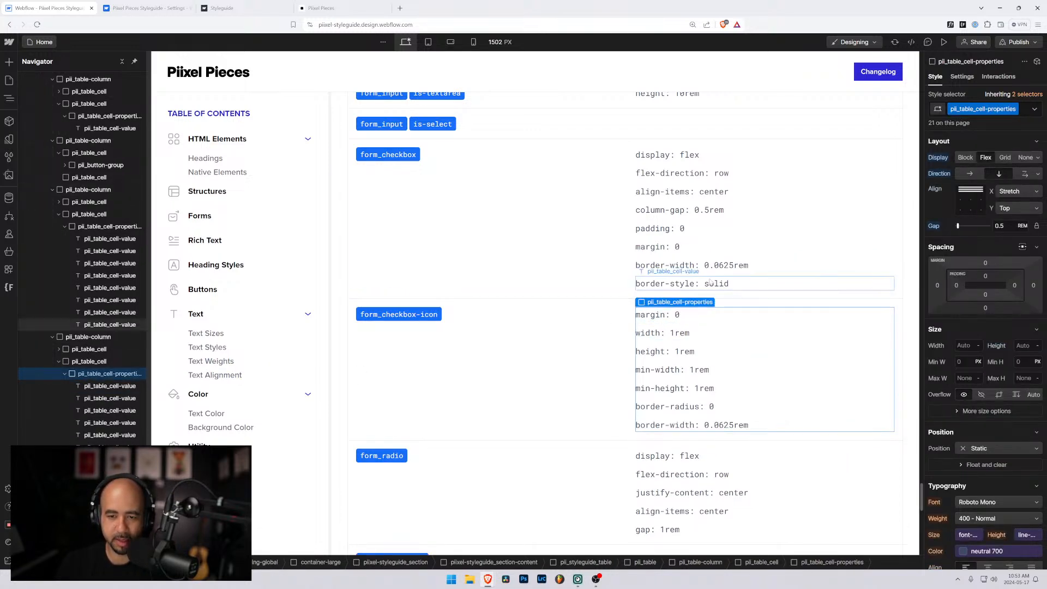
{"action": "left_click", "coordinate": [91, 377]}
{"action": "key", "text": "ctrl+v"}
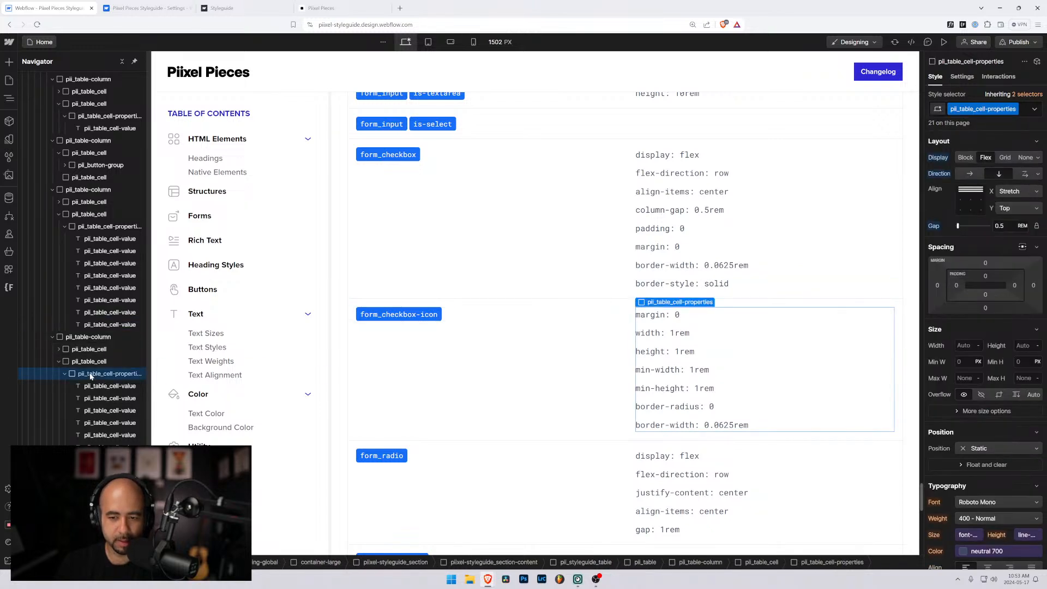
Delete the border-width and border-style lines from the form_checkbox properties, leaving margin: 0 as the last line.
{"action": "left_click", "coordinate": [708, 266]}
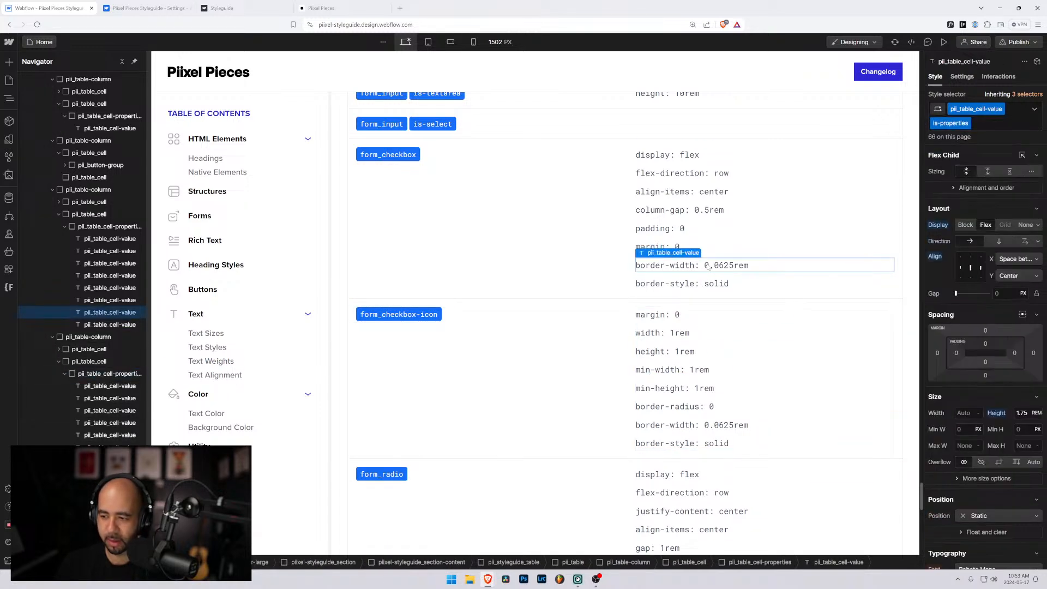
{"action": "key", "text": "Delete"}
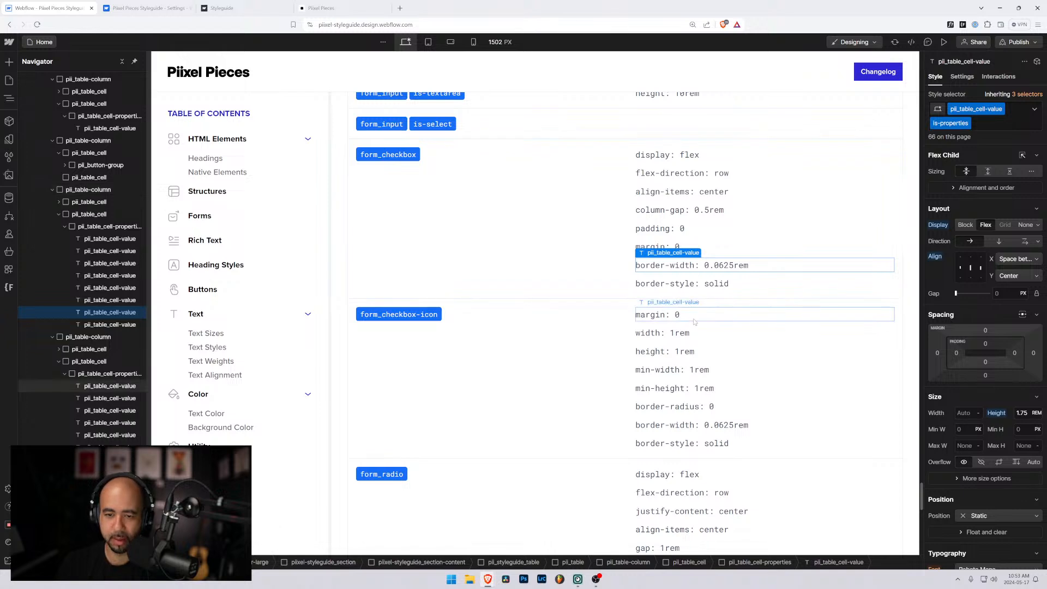
{"action": "key", "text": "Delete"}
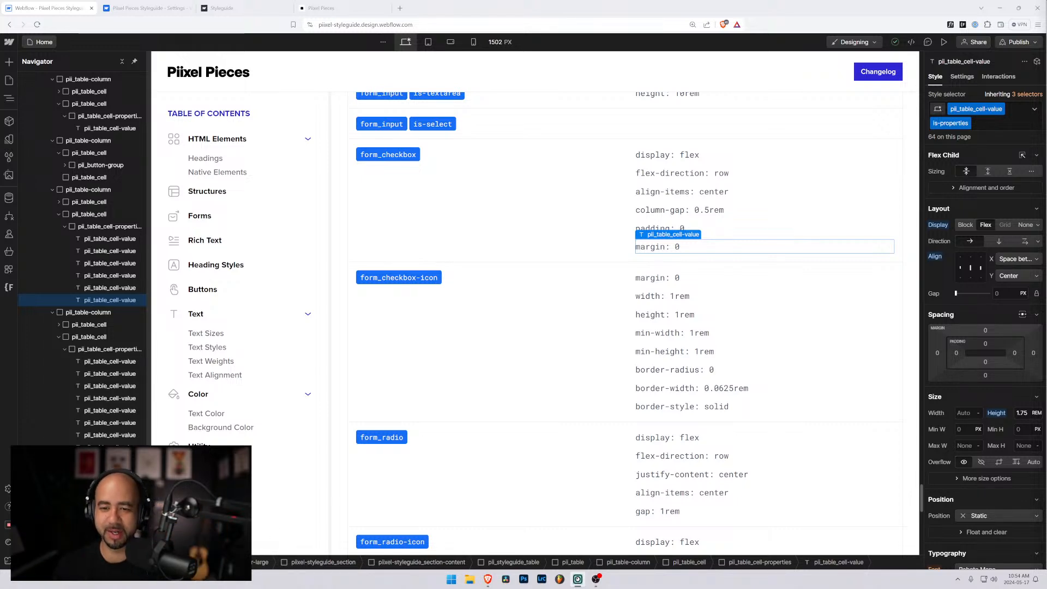
{"action": "scroll", "coordinate": [750, 346], "scroll_direction": "up", "scroll_amount": 2}
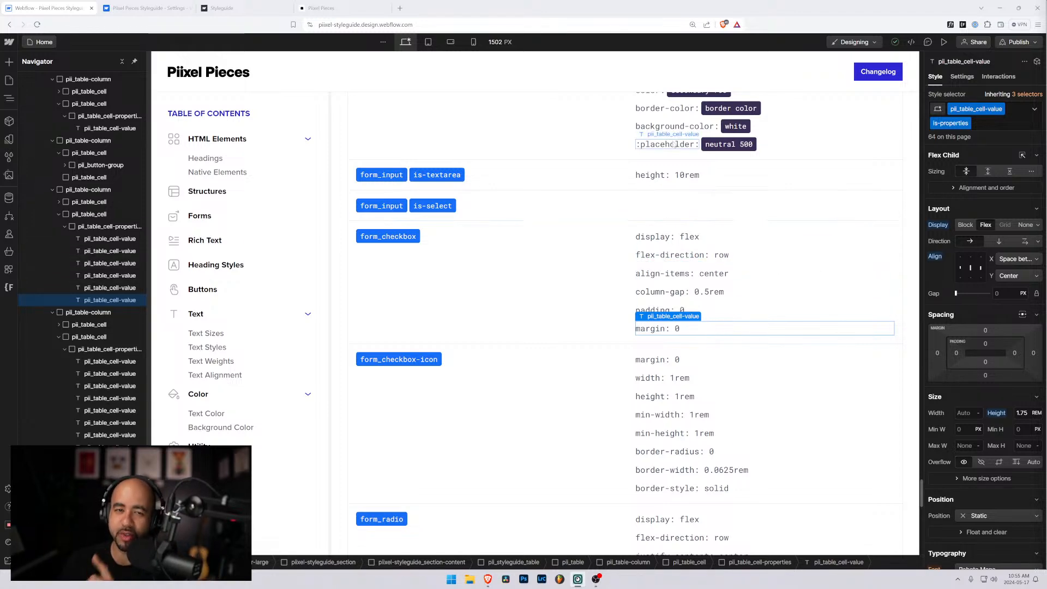
Open the Circle community platform website in a new tab and look over its homepage.
{"action": "left_click", "coordinate": [400, 8]}
{"action": "type", "text": "circle"}
{"action": "key", "text": "Return"}
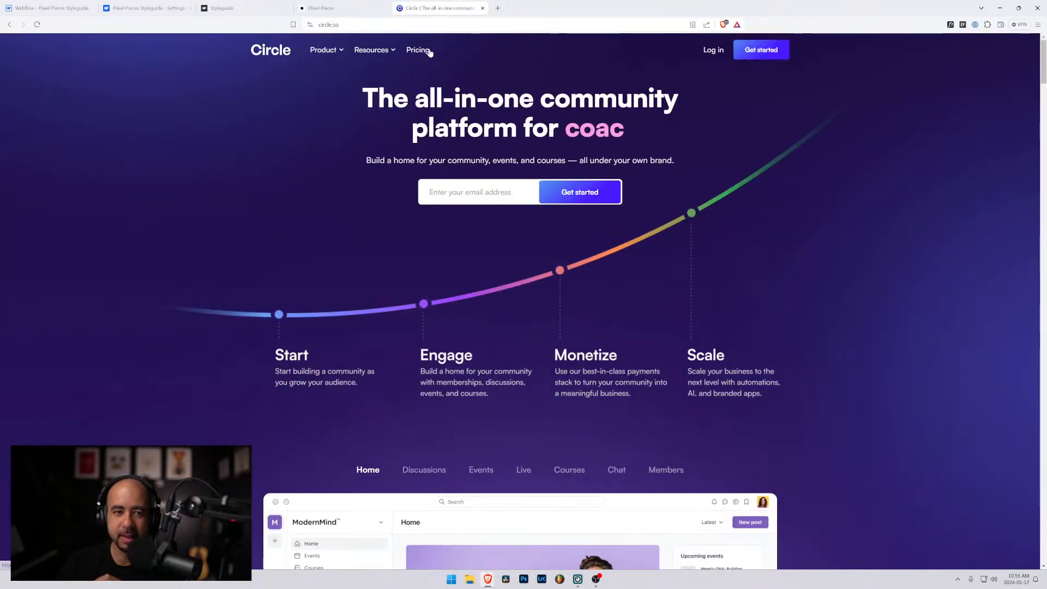
{"action": "scroll", "coordinate": [579, 187], "scroll_direction": "down", "scroll_amount": 6}
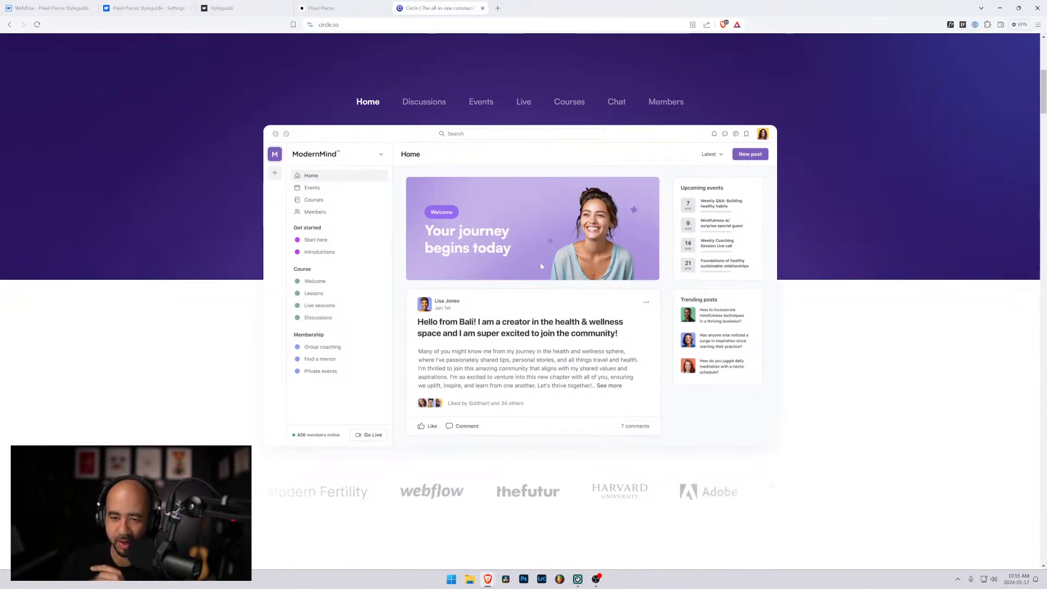
{"action": "scroll", "coordinate": [540, 260], "scroll_direction": "up", "scroll_amount": 2}
{"action": "scroll", "coordinate": [540, 261], "scroll_direction": "up", "scroll_amount": 4}
Examine the Professional, Business and Enterprise plans on Circle's pricing page, comparing monthly with annual billing.
{"action": "left_click", "coordinate": [418, 49]}
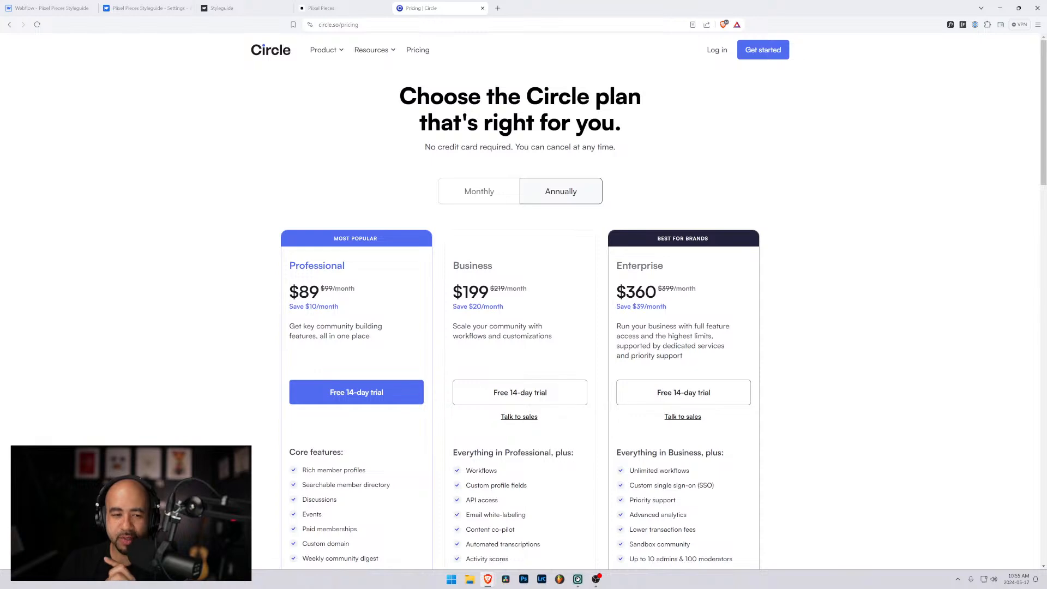
{"action": "scroll", "coordinate": [404, 311], "scroll_direction": "down", "scroll_amount": 6}
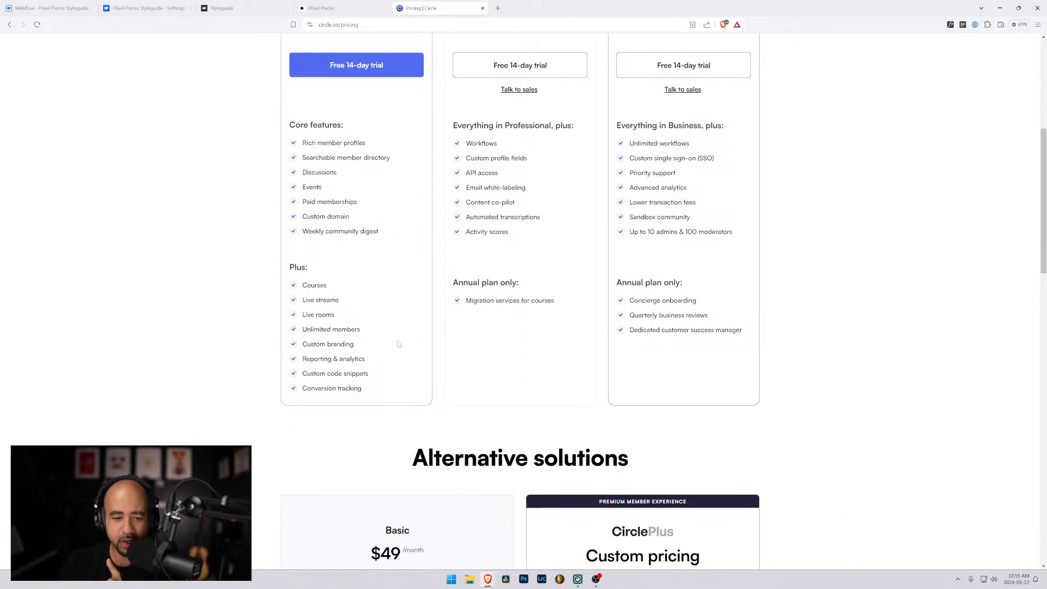
{"action": "scroll", "coordinate": [419, 340], "scroll_direction": "down", "scroll_amount": 3}
{"action": "scroll", "coordinate": [381, 300], "scroll_direction": "up", "scroll_amount": 7}
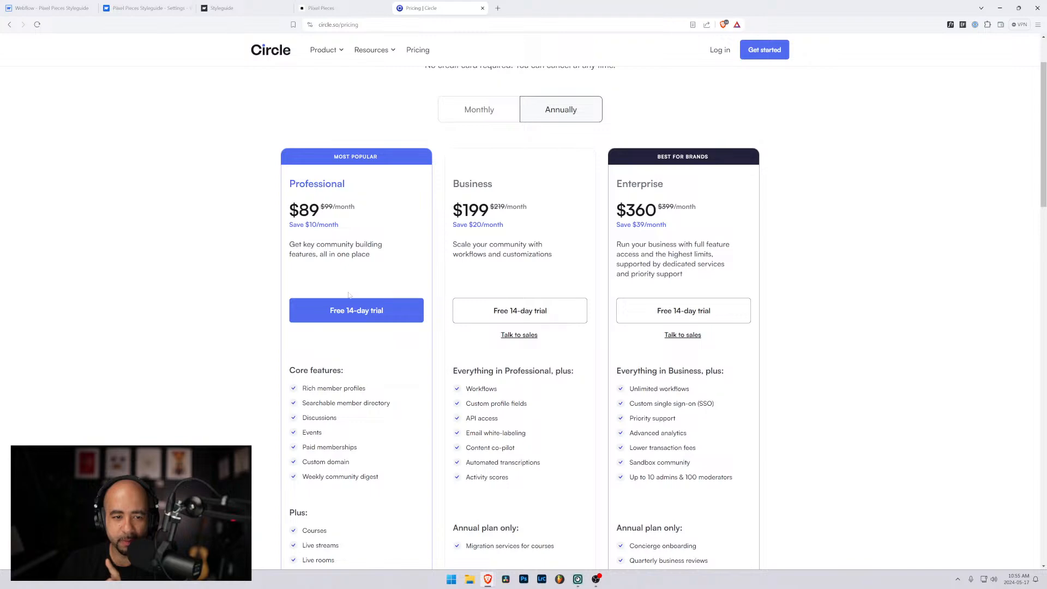
{"action": "scroll", "coordinate": [347, 295], "scroll_direction": "down", "scroll_amount": 3}
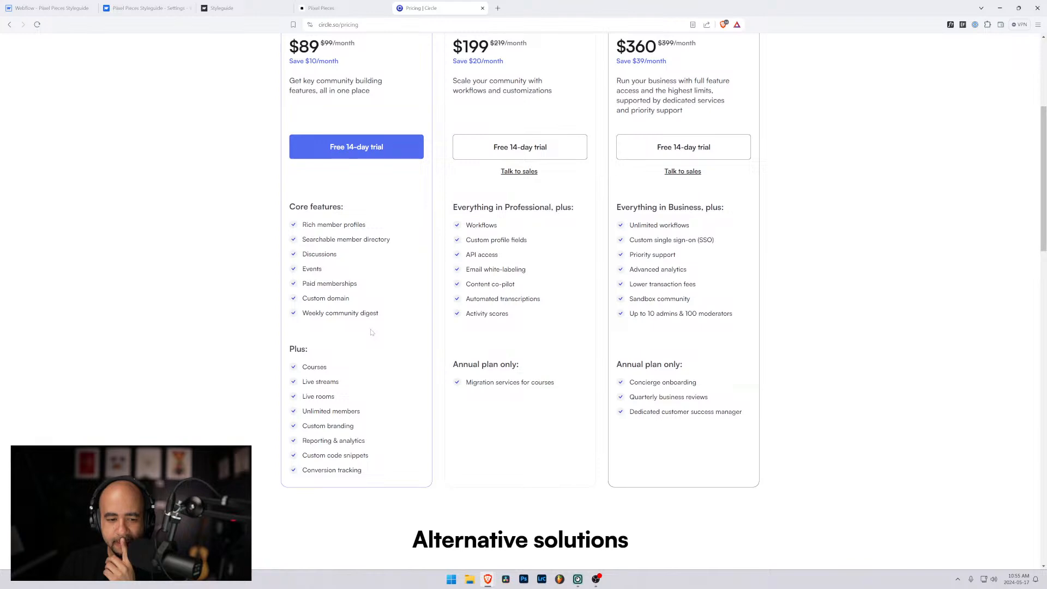
{"action": "scroll", "coordinate": [371, 332], "scroll_direction": "up", "scroll_amount": 5}
{"action": "left_click", "coordinate": [483, 183]}
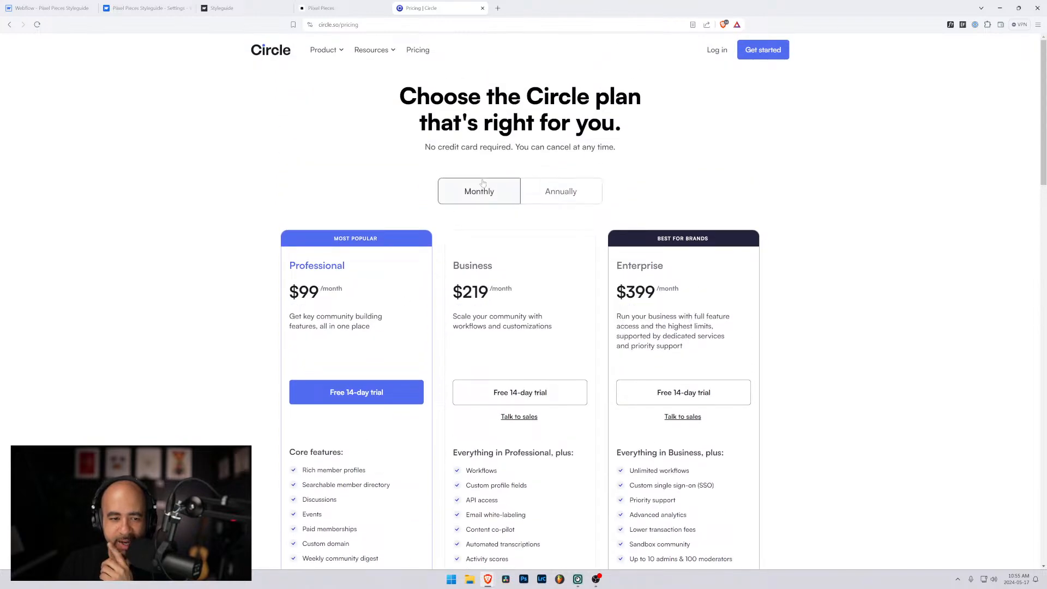
{"action": "left_click", "coordinate": [544, 188]}
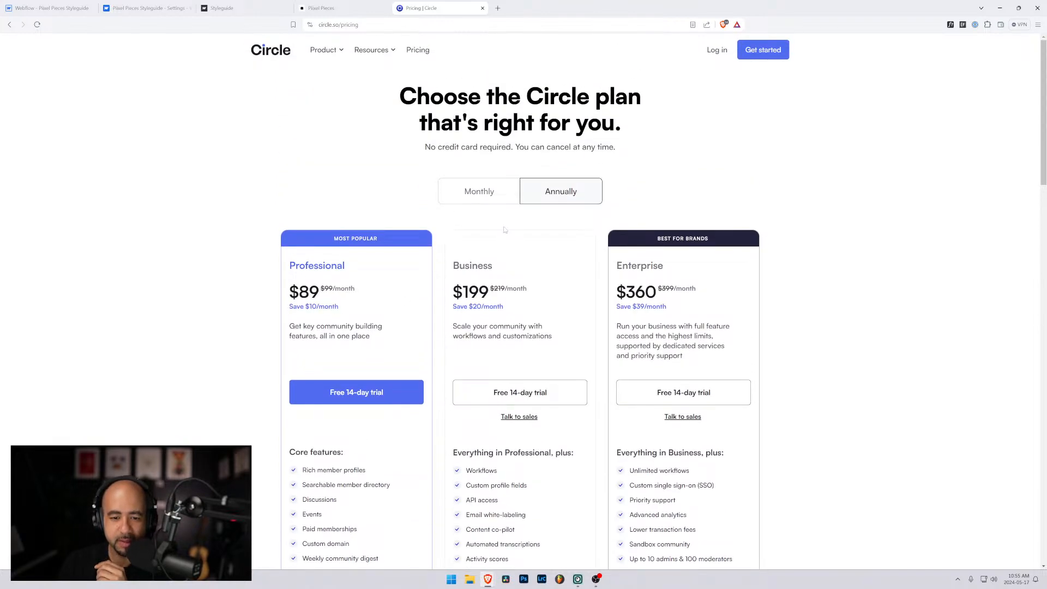
{"action": "scroll", "coordinate": [505, 230], "scroll_direction": "down", "scroll_amount": 5}
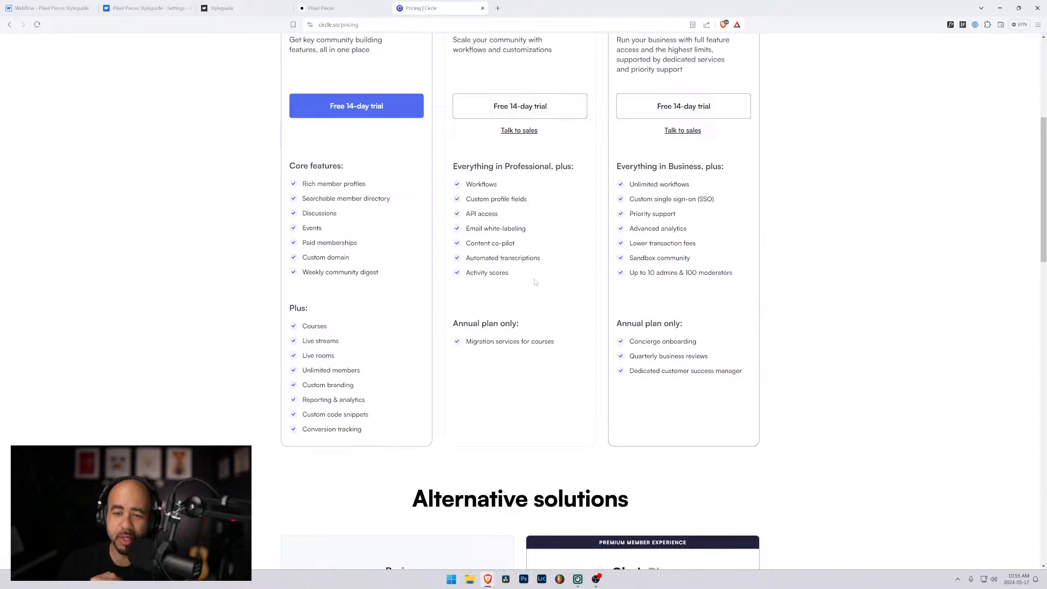
{"action": "scroll", "coordinate": [425, 284], "scroll_direction": "up", "scroll_amount": 5}
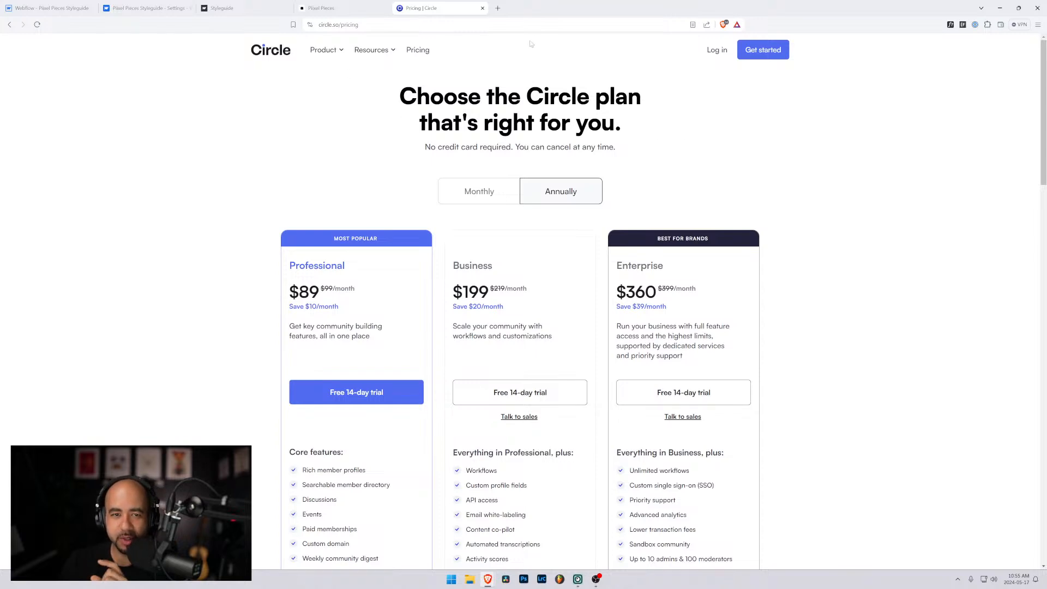
Open ghost.org in a new tab and look at the homepage.
{"action": "left_click", "coordinate": [497, 8]}
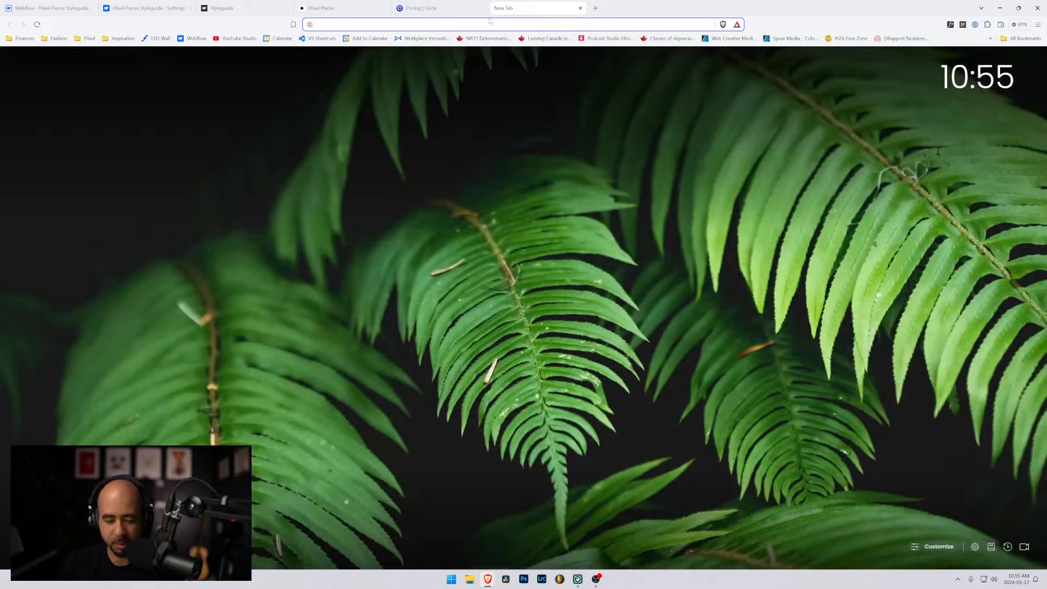
{"action": "type", "text": "ghost.org"}
{"action": "key", "text": "Return"}
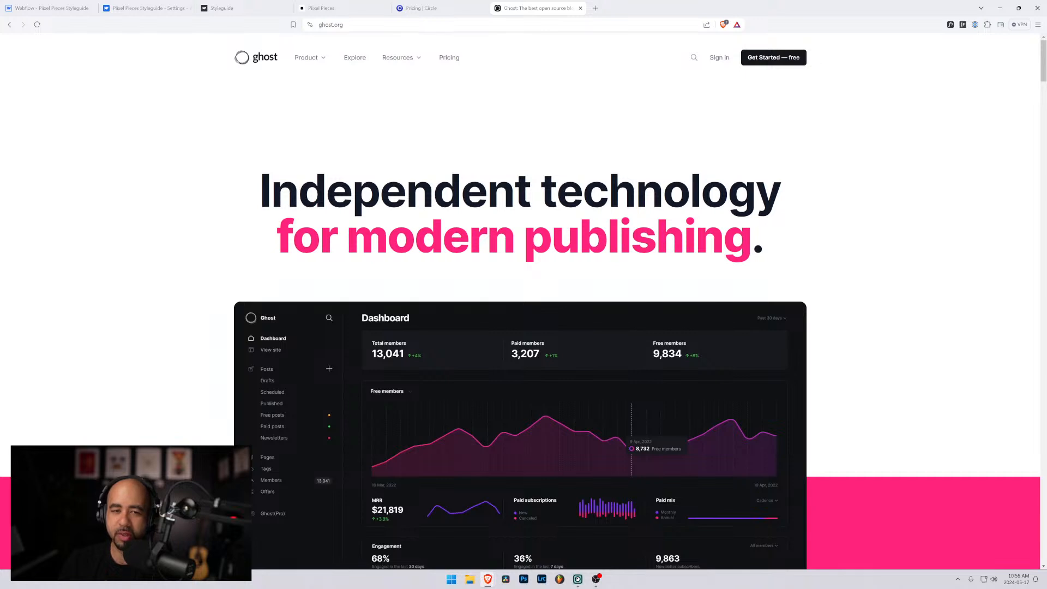
{"action": "scroll", "coordinate": [521, 304], "scroll_direction": "down", "scroll_amount": 1}
{"action": "scroll", "coordinate": [521, 304], "scroll_direction": "up", "scroll_amount": 1}
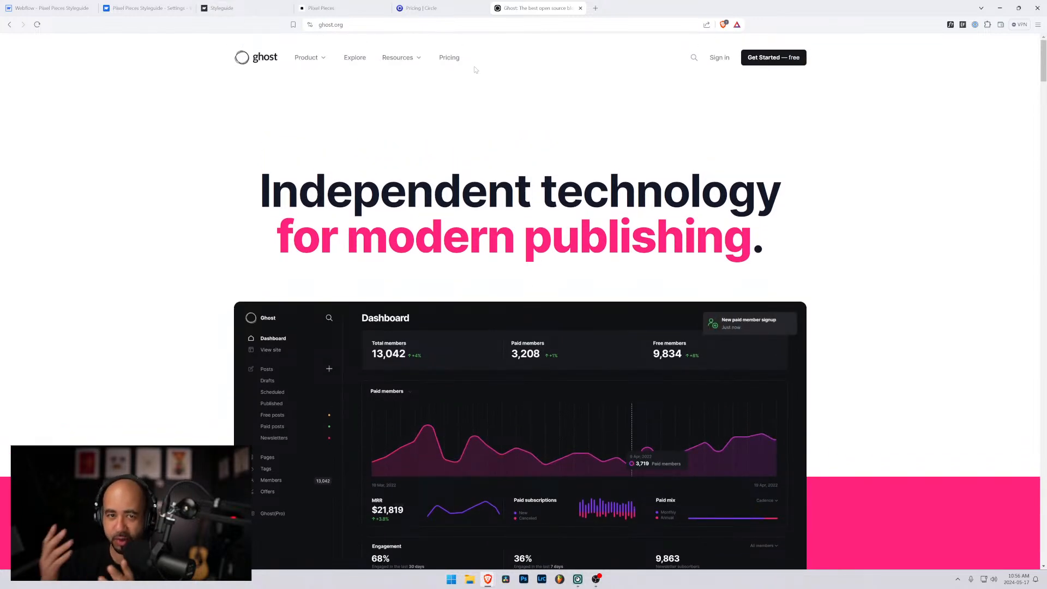
Compare Ghost's pricing plans with the Circle pricing page.
{"action": "left_click", "coordinate": [432, 7]}
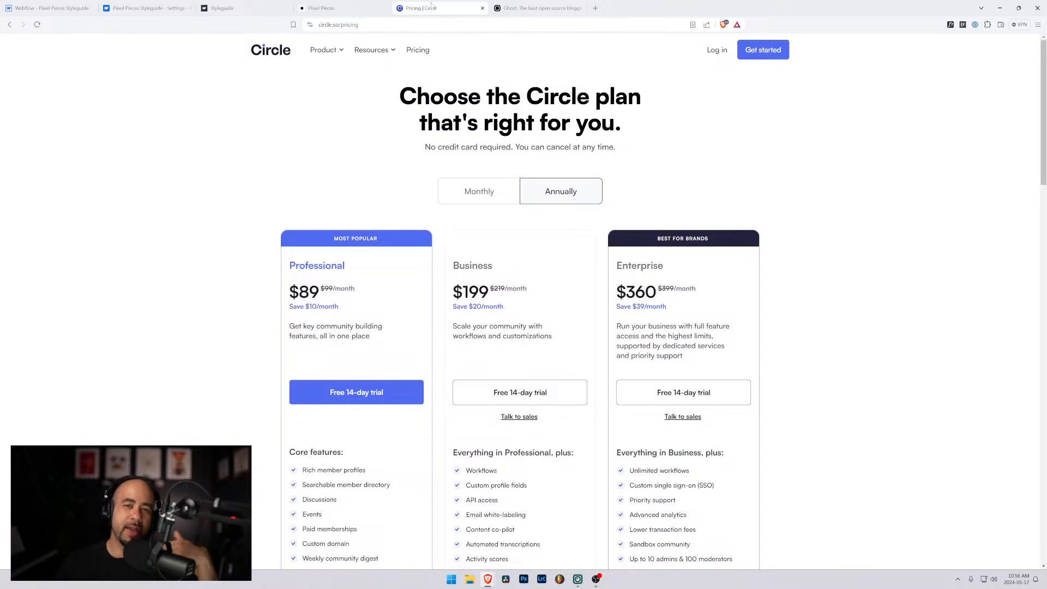
{"action": "left_click", "coordinate": [535, 8]}
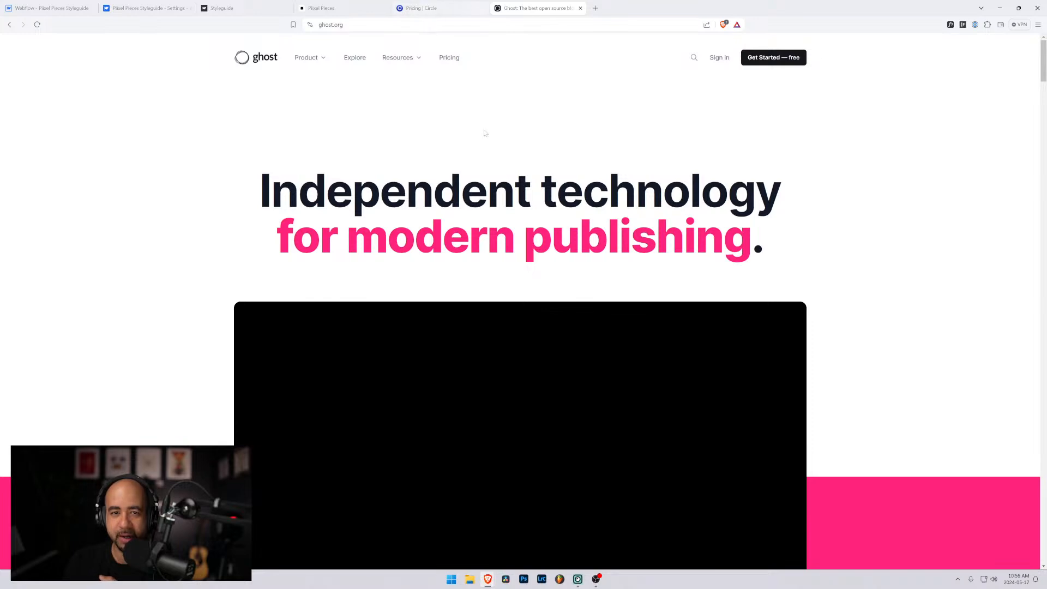
{"action": "left_click", "coordinate": [450, 58]}
{"action": "scroll", "coordinate": [546, 327], "scroll_direction": "down", "scroll_amount": 2}
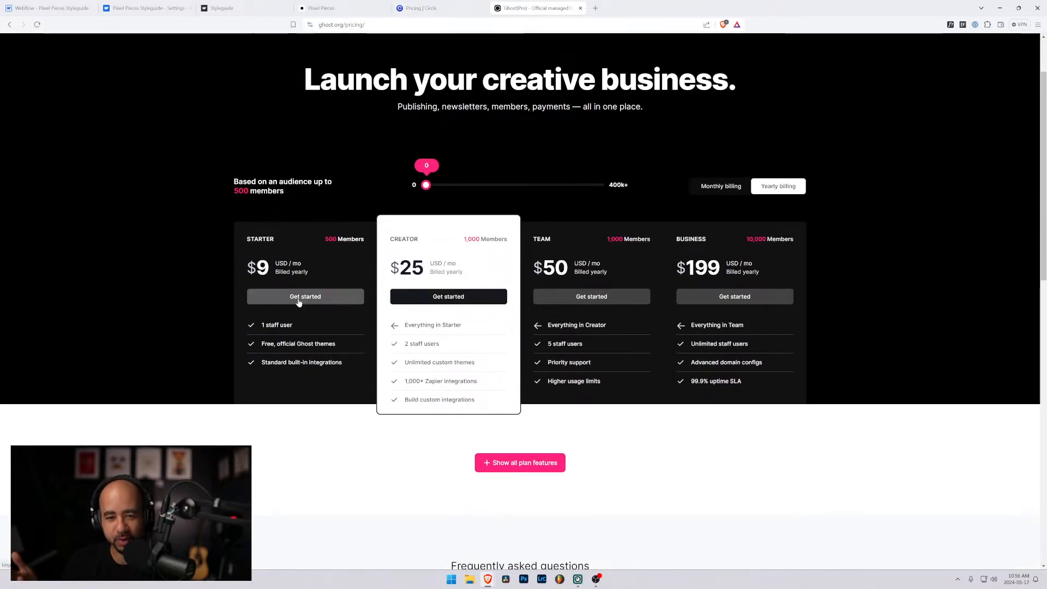
{"action": "scroll", "coordinate": [306, 272], "scroll_direction": "up", "scroll_amount": 2}
{"action": "left_click", "coordinate": [457, 5]}
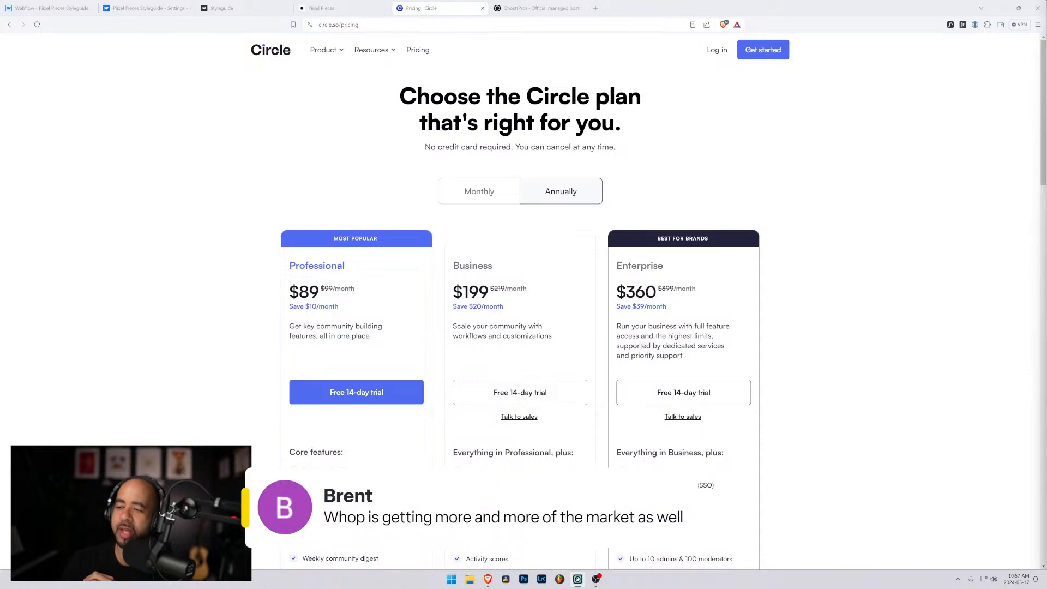
Search the web for whop in a new tab and open the Whop marketplace website.
{"action": "left_click", "coordinate": [596, 8]}
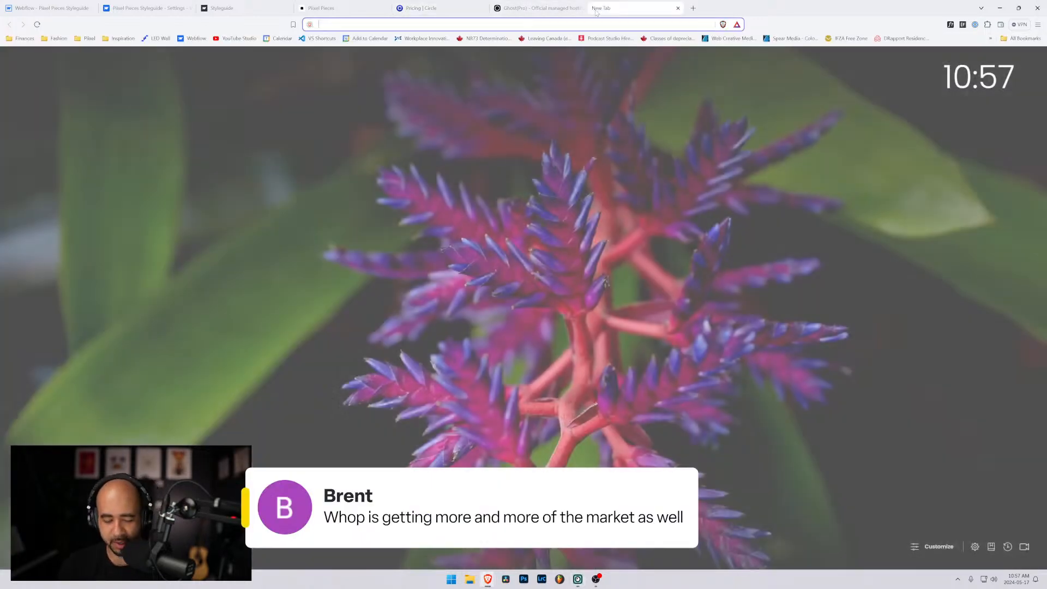
{"action": "type", "text": "whopo"}
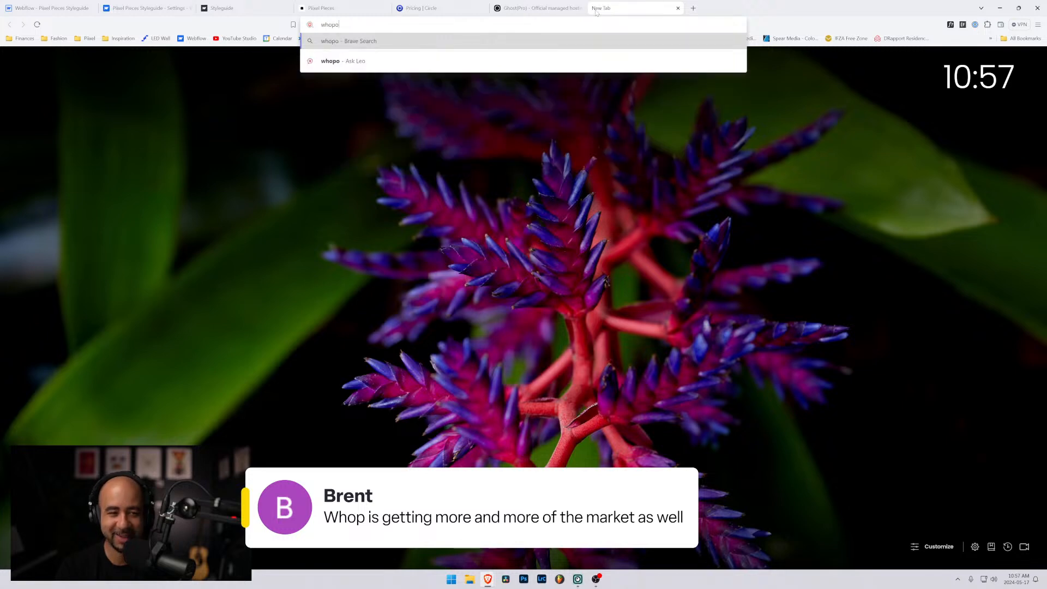
{"action": "key", "text": "BackSpace"}
{"action": "key", "text": "Return"}
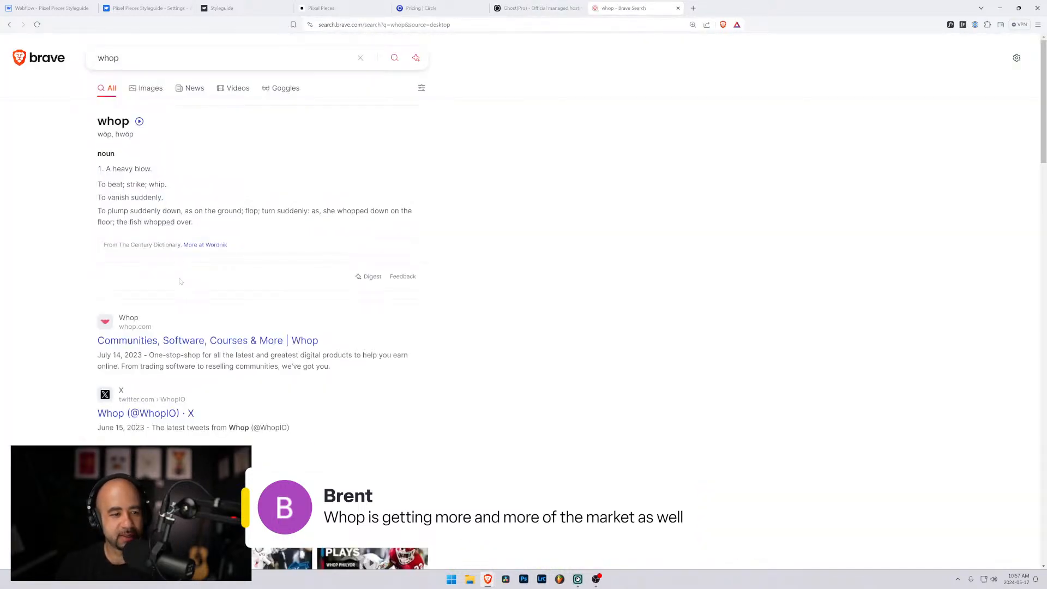
{"action": "left_click", "coordinate": [196, 344]}
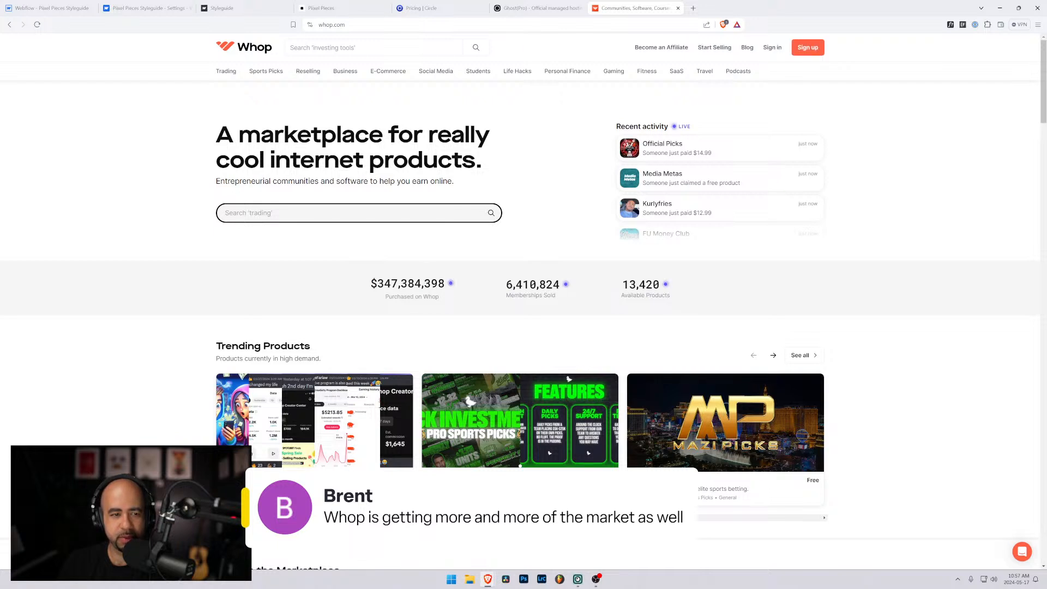
Browse Whop's homepage, including its tagline, Sports Picks category, top charts and trending products.
{"action": "left_click_drag", "start_coordinate": [225, 181], "coordinate": [411, 193]}
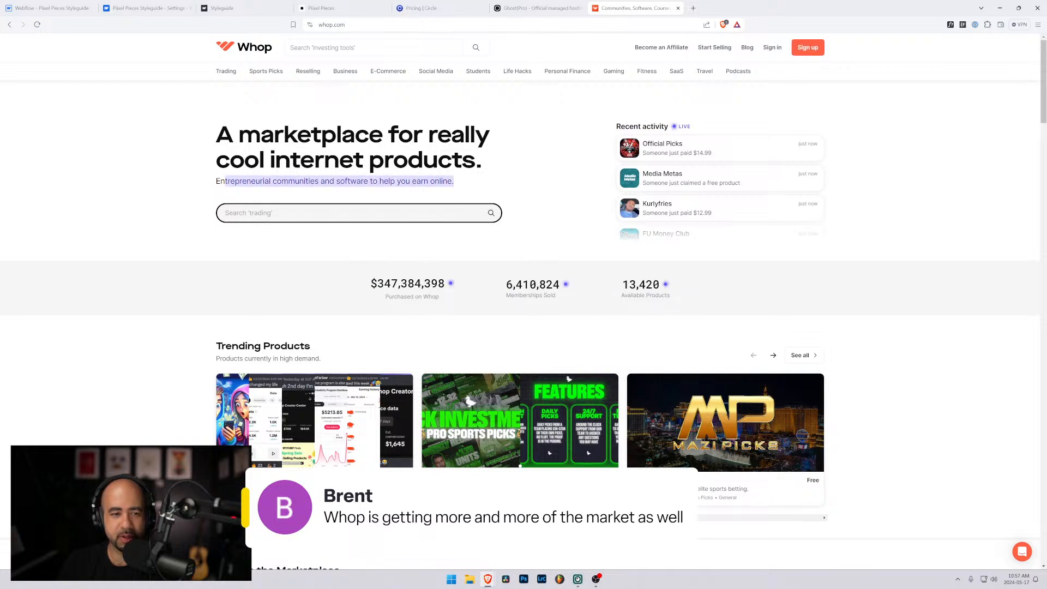
{"action": "left_click", "coordinate": [464, 193]}
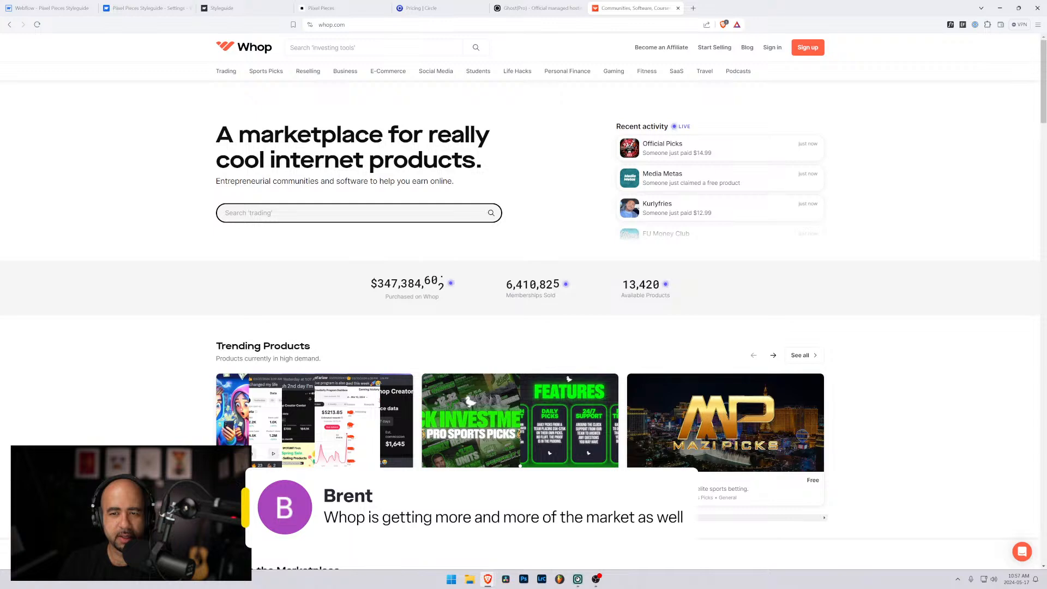
{"action": "scroll", "coordinate": [385, 189], "scroll_direction": "down", "scroll_amount": 8}
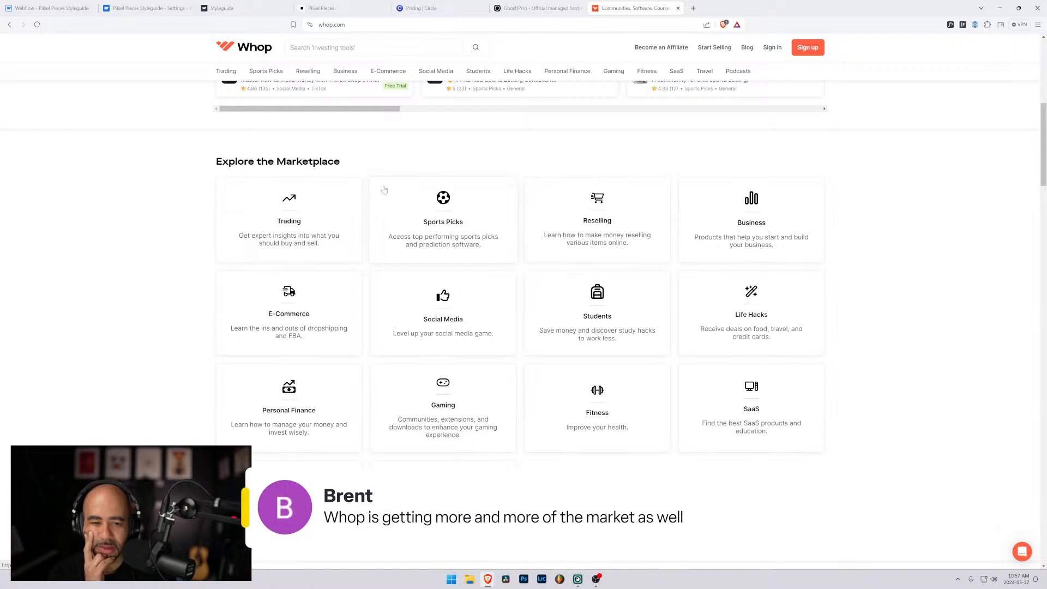
{"action": "left_click", "coordinate": [400, 194]}
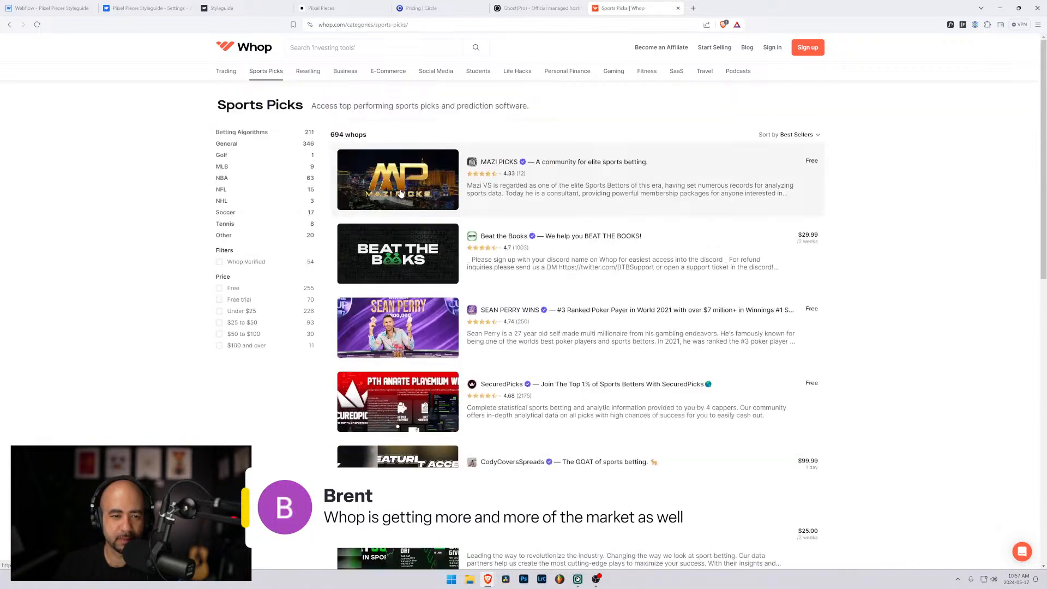
{"action": "key", "text": "alt+Left"}
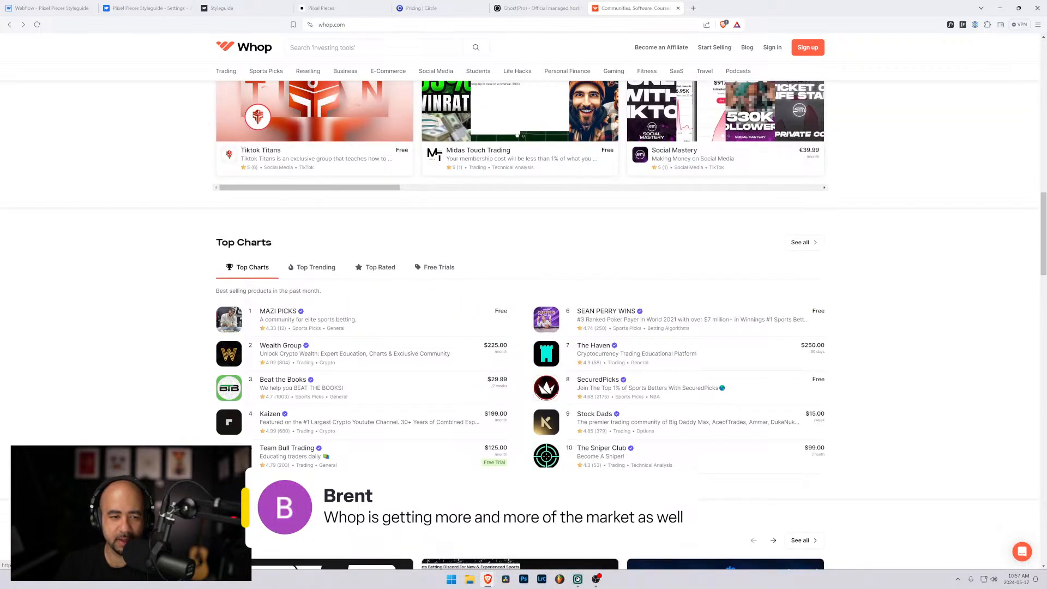
{"action": "scroll", "coordinate": [286, 303], "scroll_direction": "down", "scroll_amount": 3}
{"action": "scroll", "coordinate": [286, 303], "scroll_direction": "down", "scroll_amount": 3}
{"action": "scroll", "coordinate": [286, 302], "scroll_direction": "up", "scroll_amount": 7}
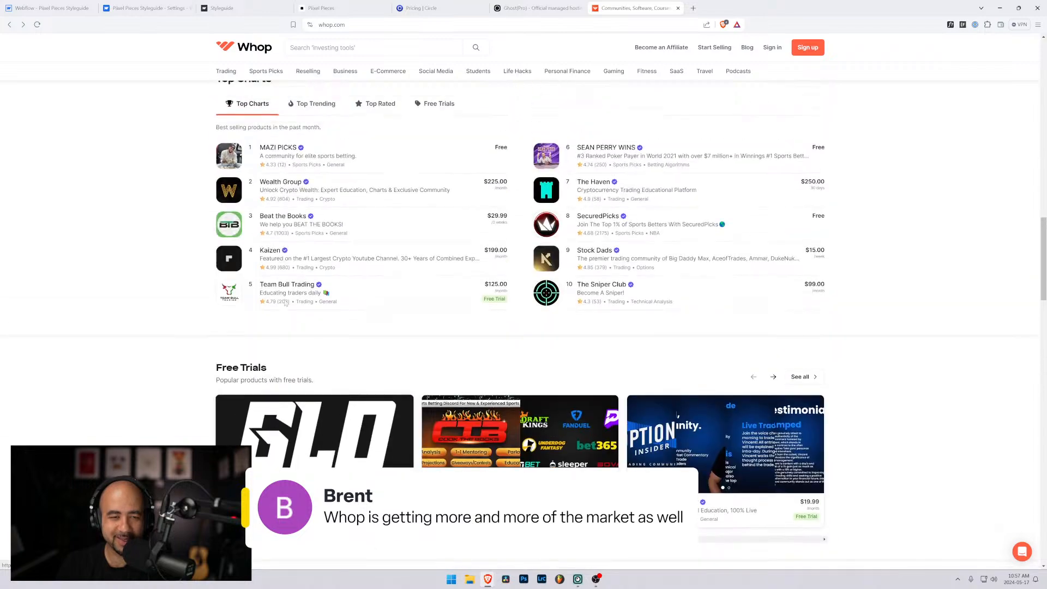
{"action": "scroll", "coordinate": [285, 303], "scroll_direction": "up", "scroll_amount": 10}
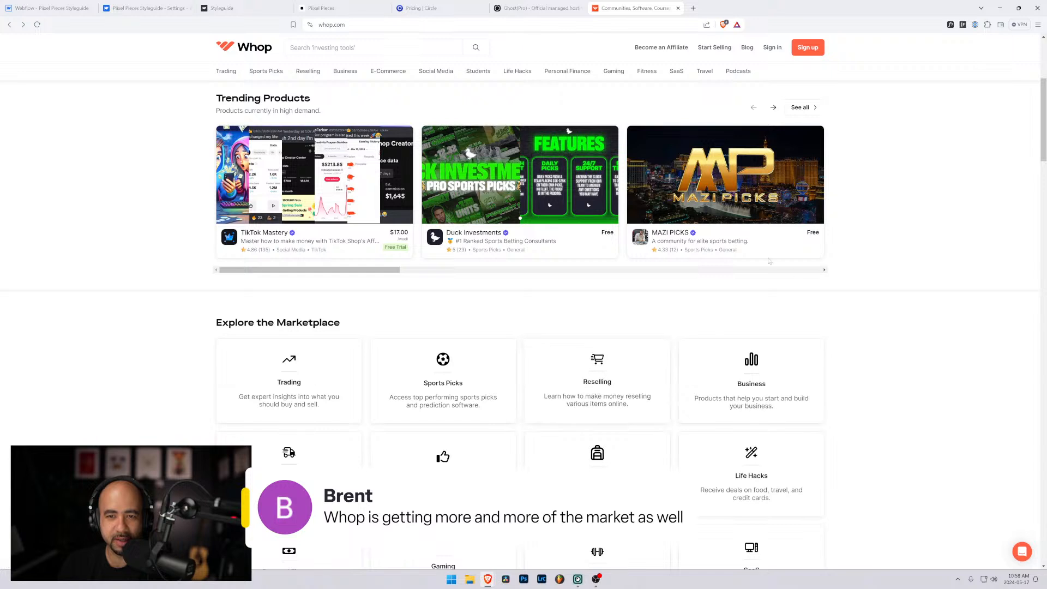
Open the Ecom Degree University listing in Whop's Business category and expand its full description.
{"action": "left_click", "coordinate": [344, 74]}
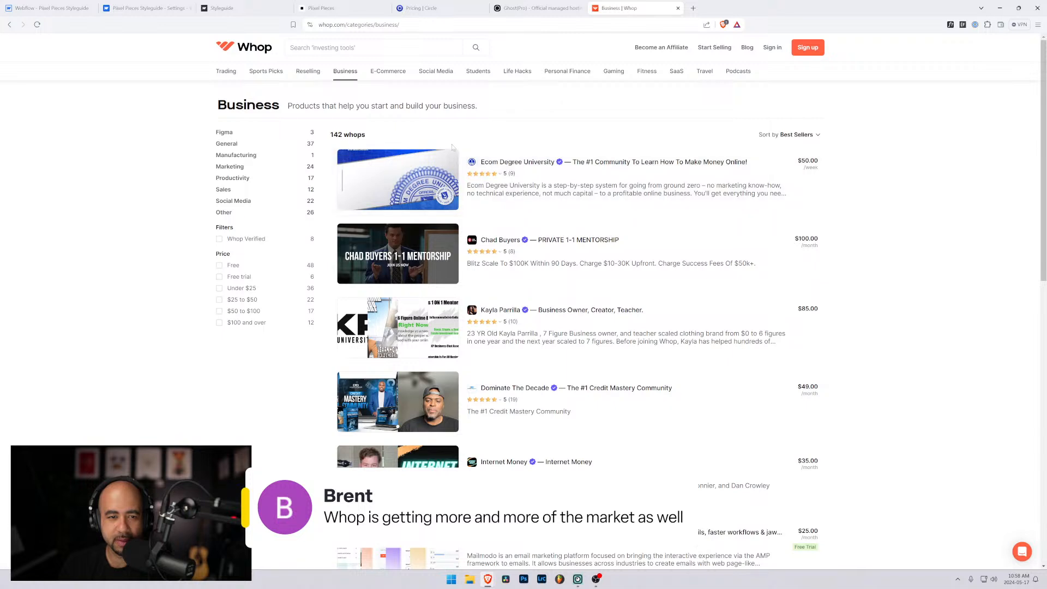
{"action": "left_click", "coordinate": [663, 187]}
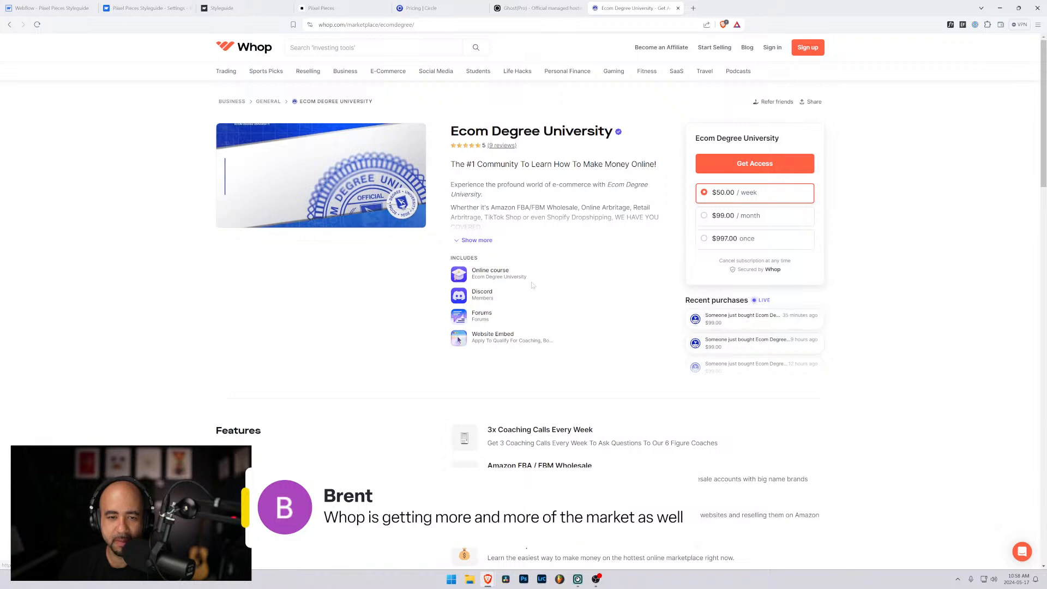
{"action": "left_click", "coordinate": [481, 241]}
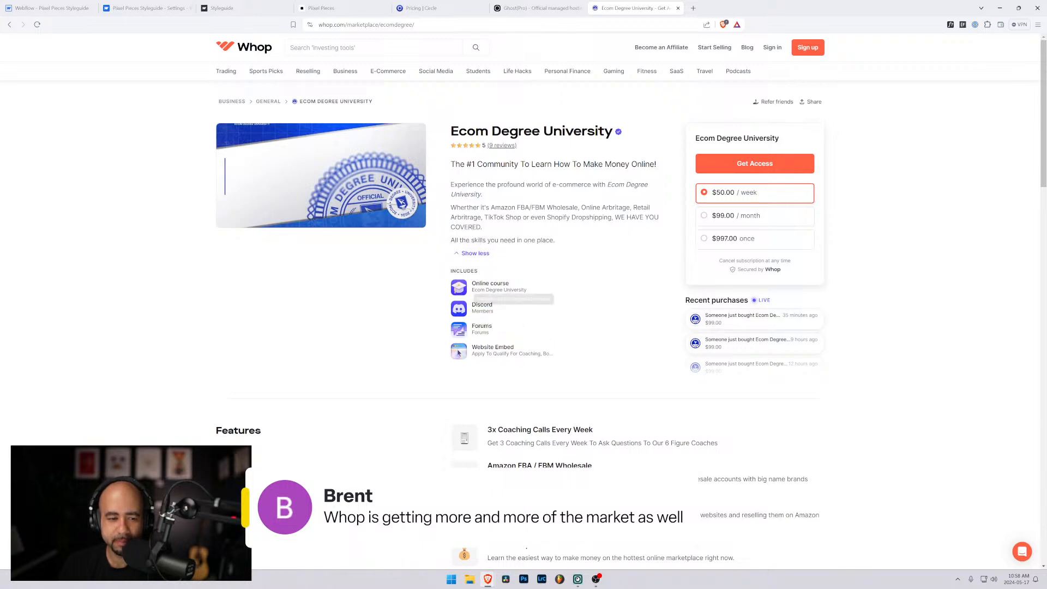
Look through the Ecom Degree University listing's features, customer Q&A and reviews, and open the checkout for its $50.00 weekly plan.
{"action": "scroll", "coordinate": [480, 309], "scroll_direction": "down", "scroll_amount": 3}
{"action": "scroll", "coordinate": [550, 275], "scroll_direction": "down", "scroll_amount": 4}
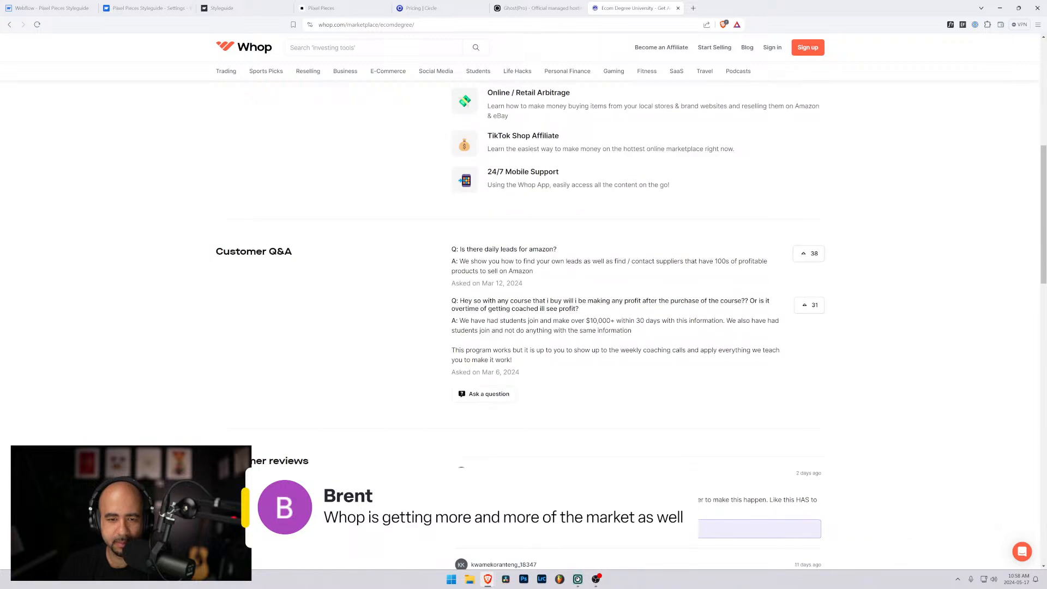
{"action": "scroll", "coordinate": [448, 215], "scroll_direction": "down", "scroll_amount": 3}
{"action": "scroll", "coordinate": [464, 263], "scroll_direction": "up", "scroll_amount": 15}
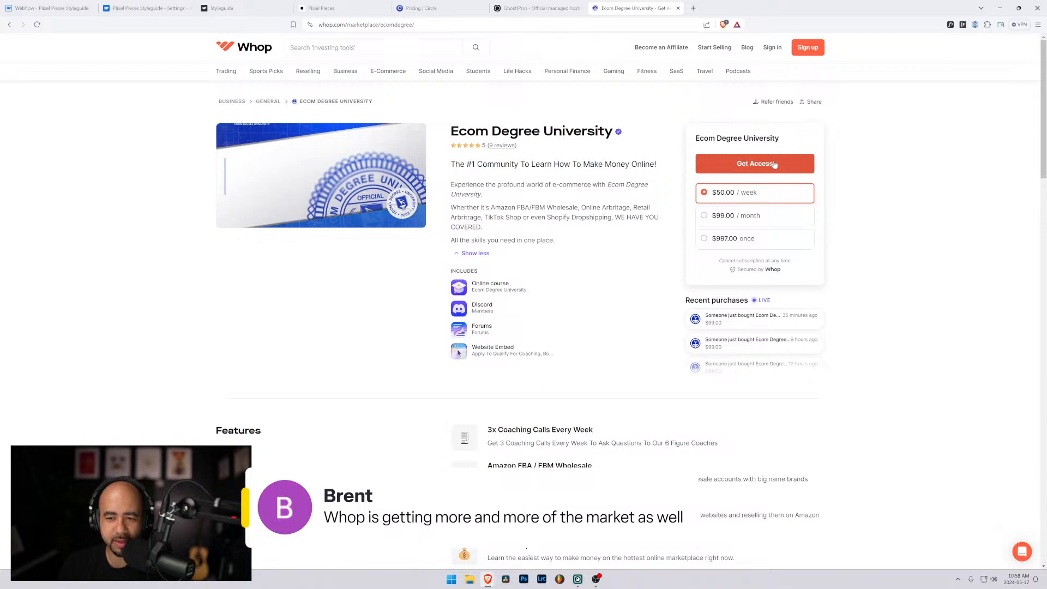
{"action": "left_click", "coordinate": [738, 160]}
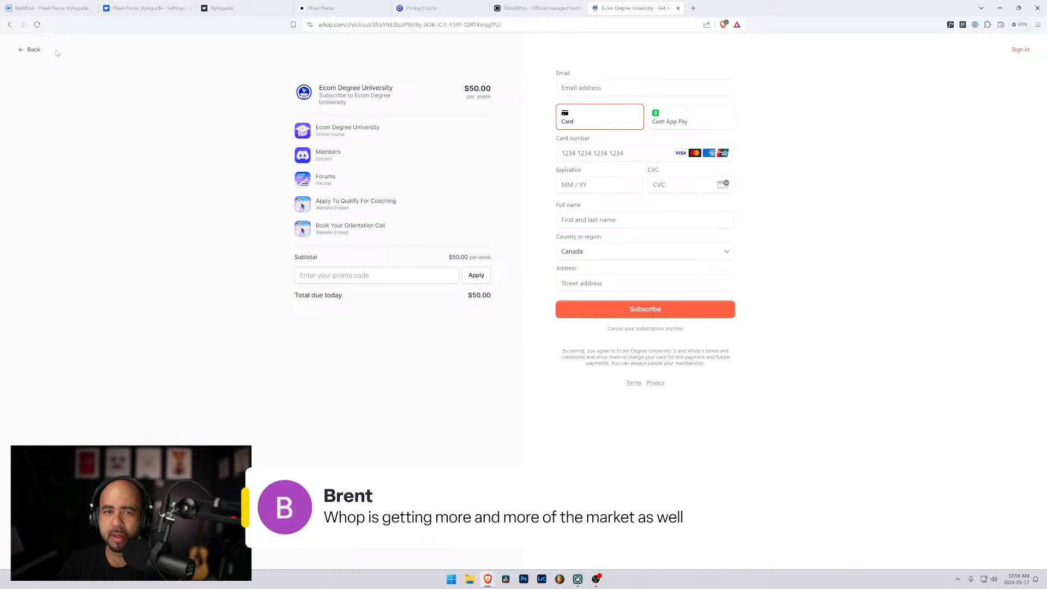
Stay on the checkout page and inspect its HTML to identify the payment provider behind the card form.
{"action": "left_click", "coordinate": [28, 50]}
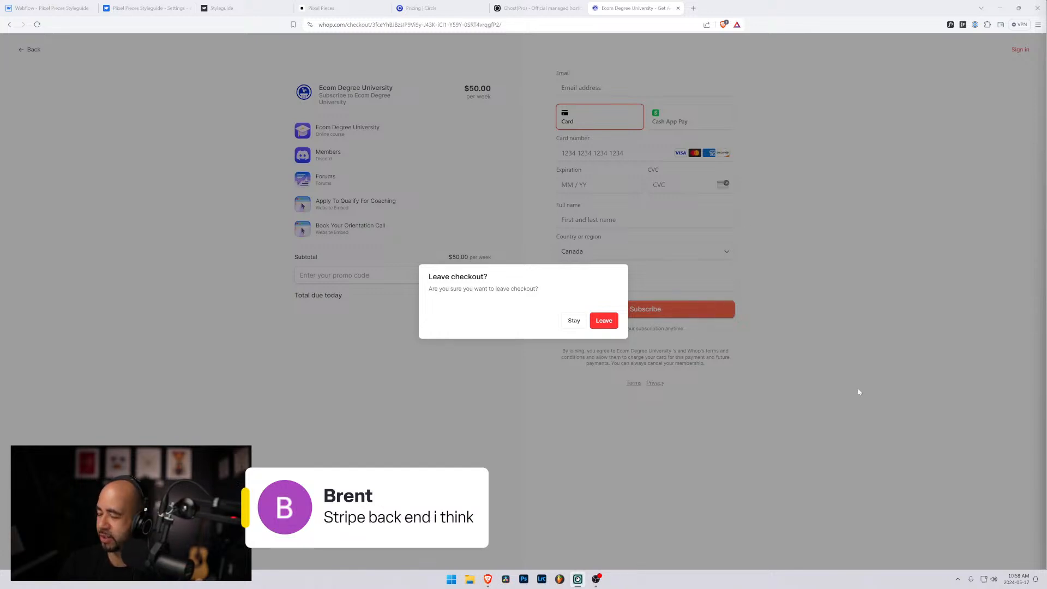
{"action": "left_click", "coordinate": [577, 327]}
{"action": "key", "text": "F12"}
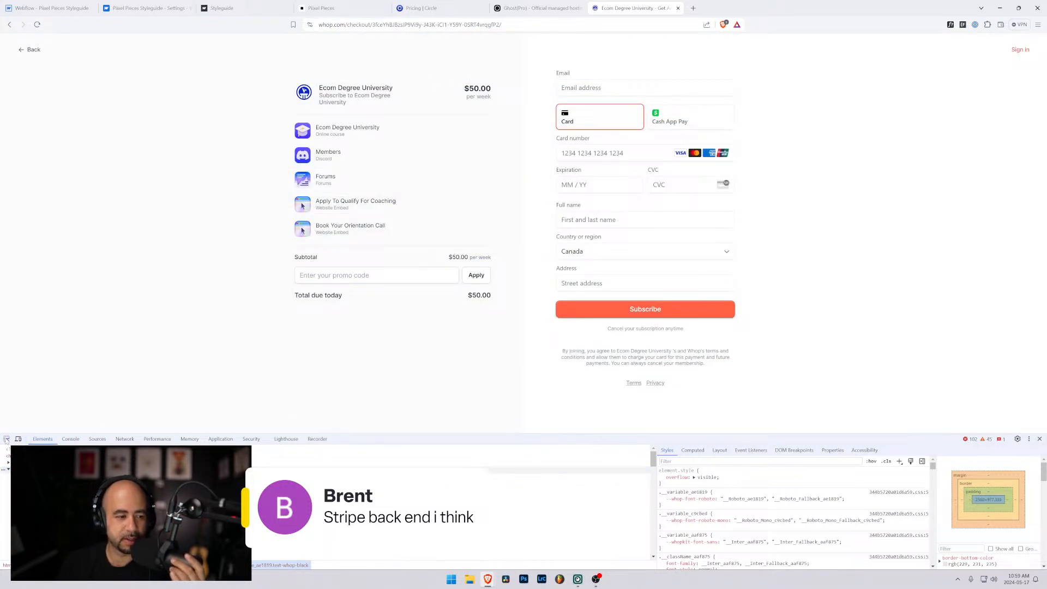
{"action": "left_click", "coordinate": [6, 440]}
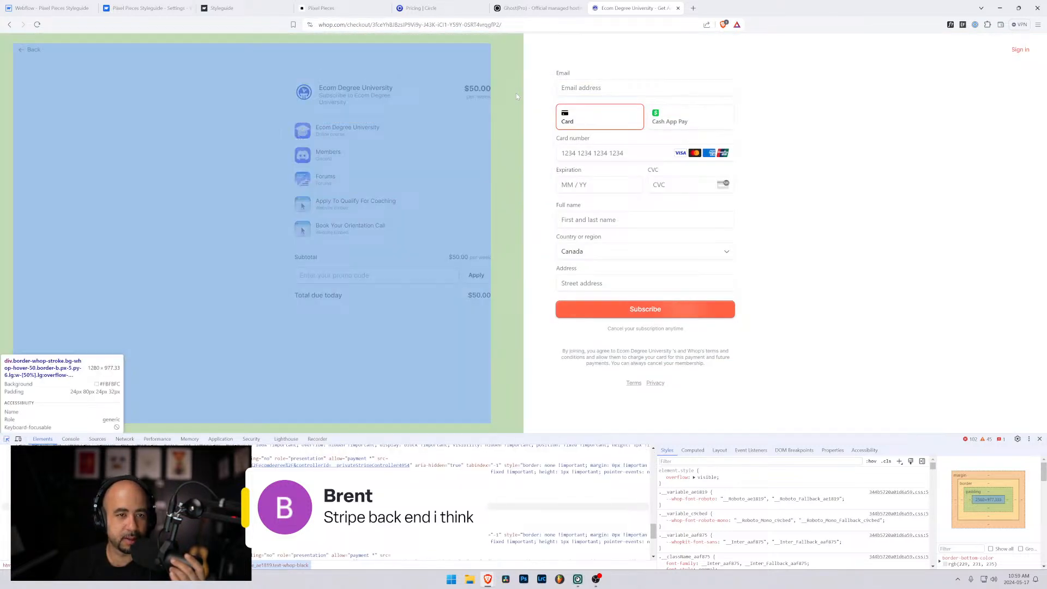
{"action": "left_click", "coordinate": [437, 327]}
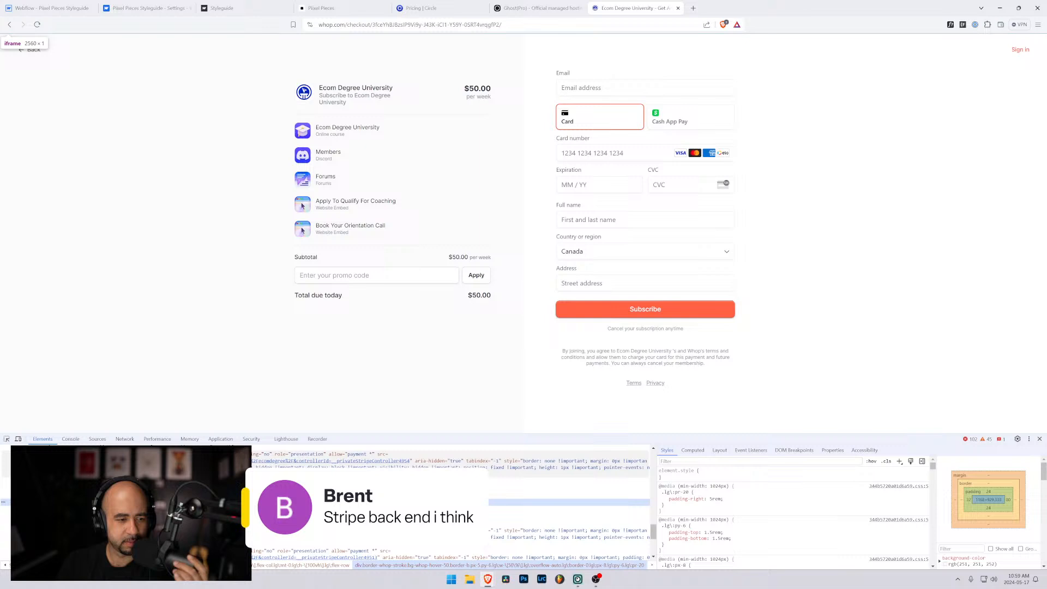
{"action": "left_click", "coordinate": [238, 464]}
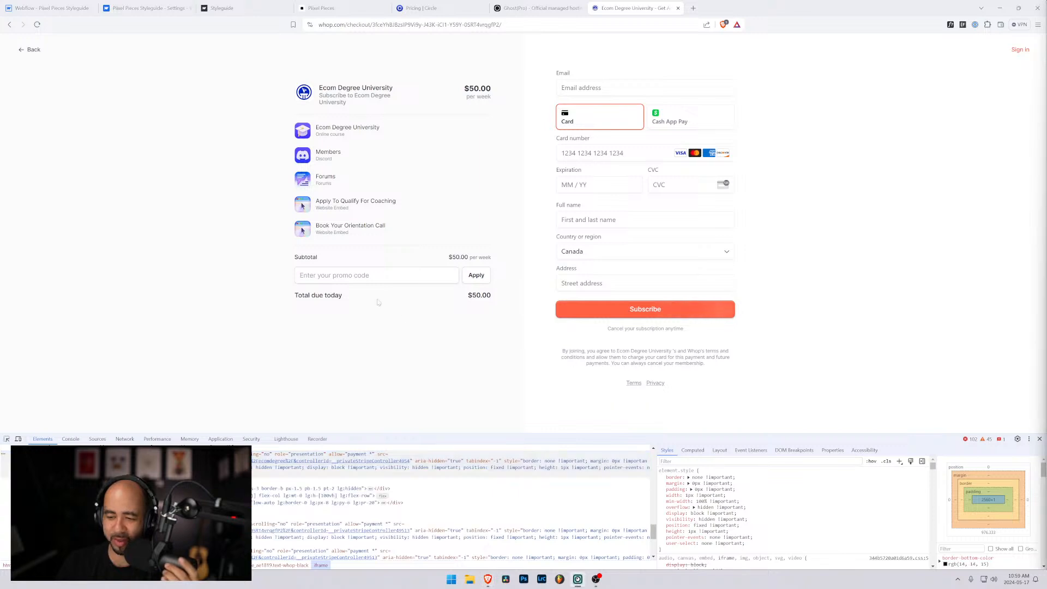
{"action": "left_click", "coordinate": [1040, 439]}
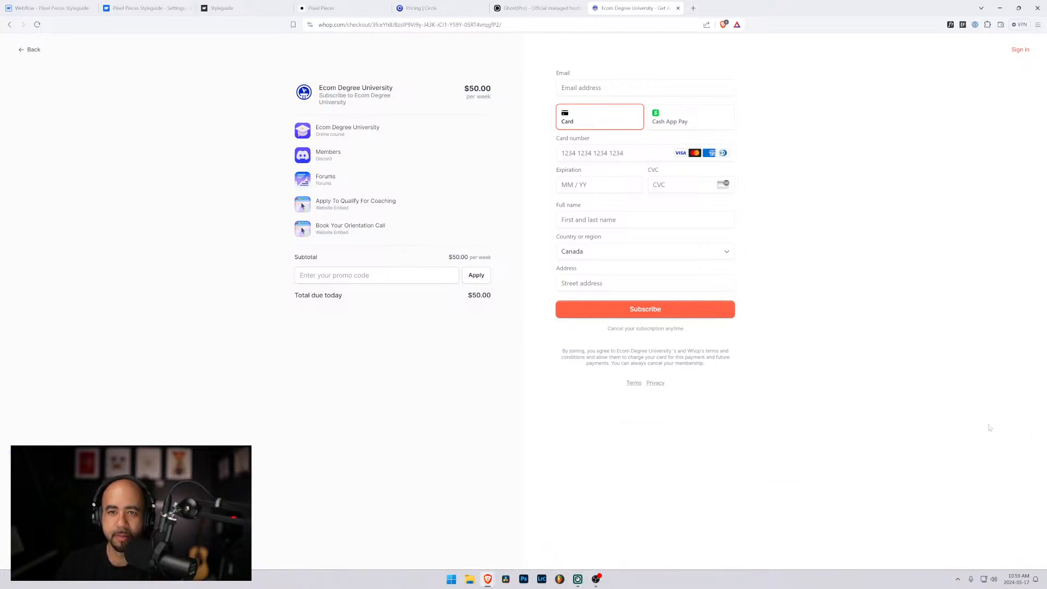
Leave the checkout, open Whop's page for sellers and examine its statistics, app templates and app store sections.
{"action": "key", "text": "alt+Left"}
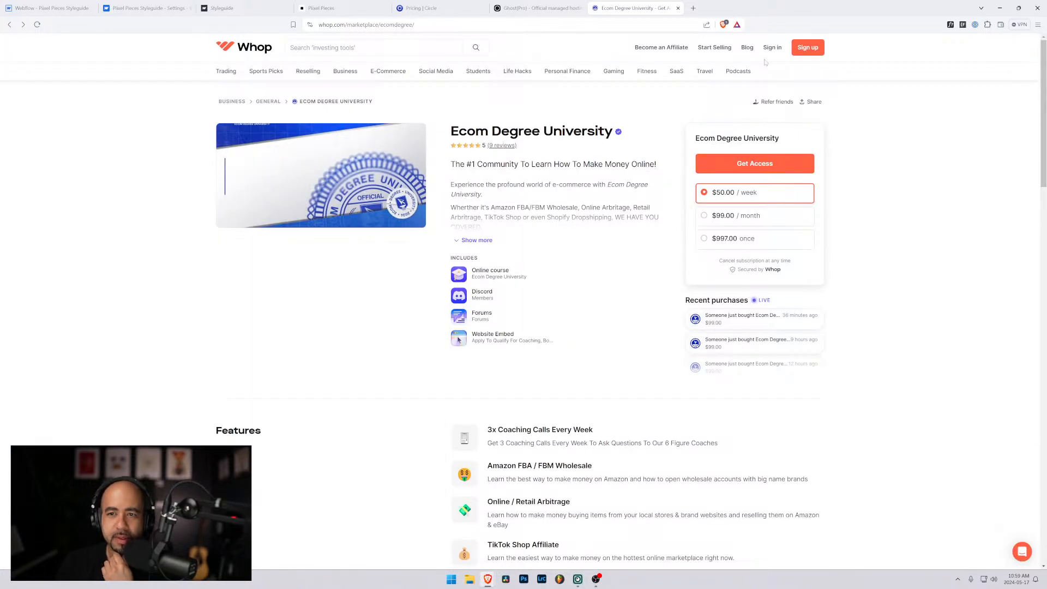
{"action": "left_click", "coordinate": [715, 48]}
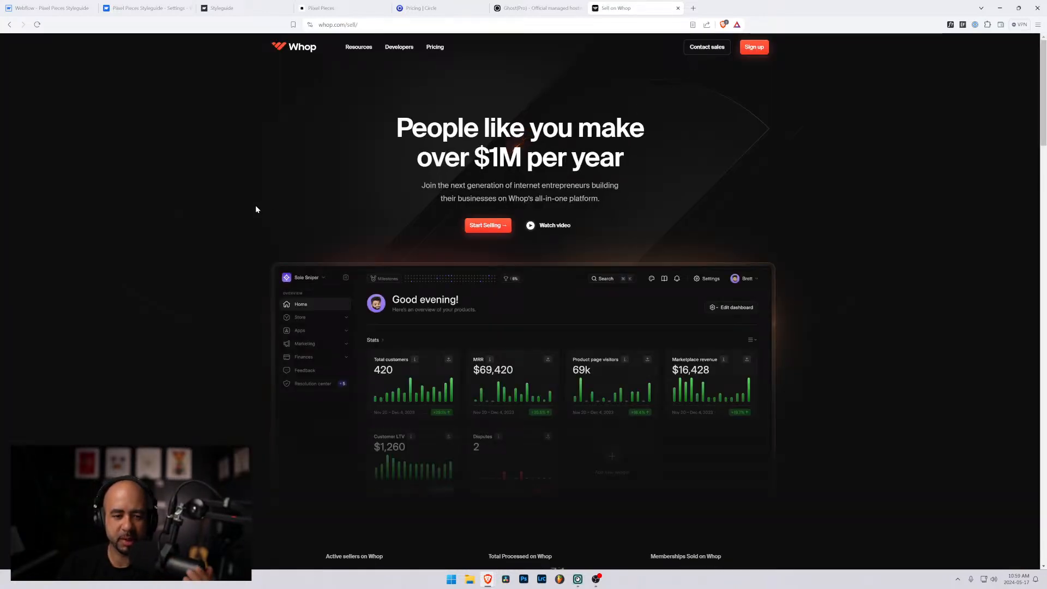
{"action": "scroll", "coordinate": [277, 238], "scroll_direction": "down", "scroll_amount": 4}
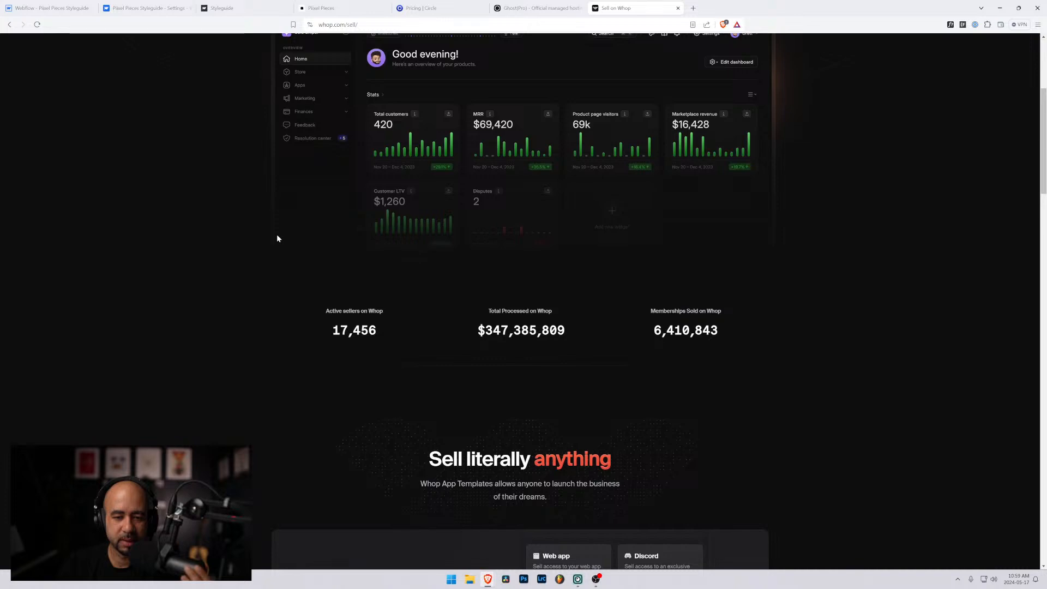
{"action": "scroll", "coordinate": [277, 239], "scroll_direction": "down", "scroll_amount": 3}
{"action": "scroll", "coordinate": [276, 239], "scroll_direction": "down", "scroll_amount": 3}
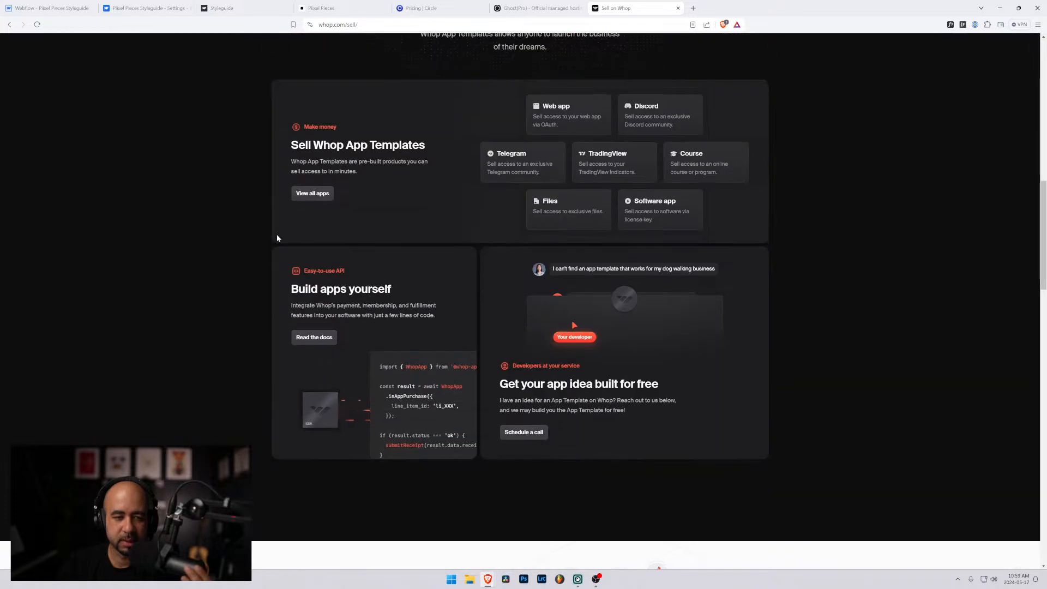
{"action": "scroll", "coordinate": [357, 184], "scroll_direction": "down", "scroll_amount": 3}
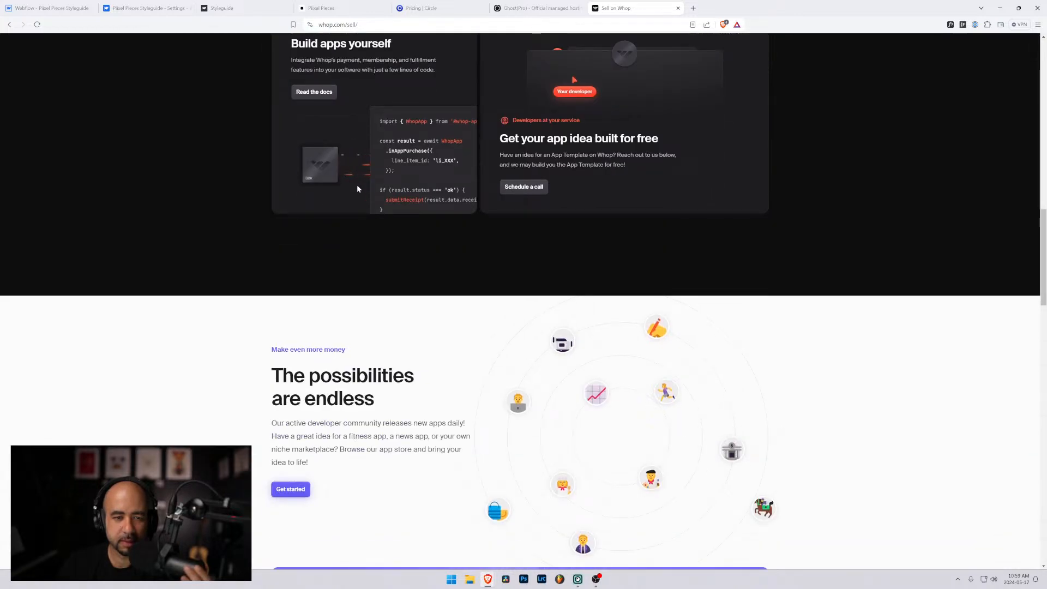
{"action": "scroll", "coordinate": [356, 184], "scroll_direction": "down", "scroll_amount": 3}
{"action": "scroll", "coordinate": [358, 189], "scroll_direction": "down", "scroll_amount": 3}
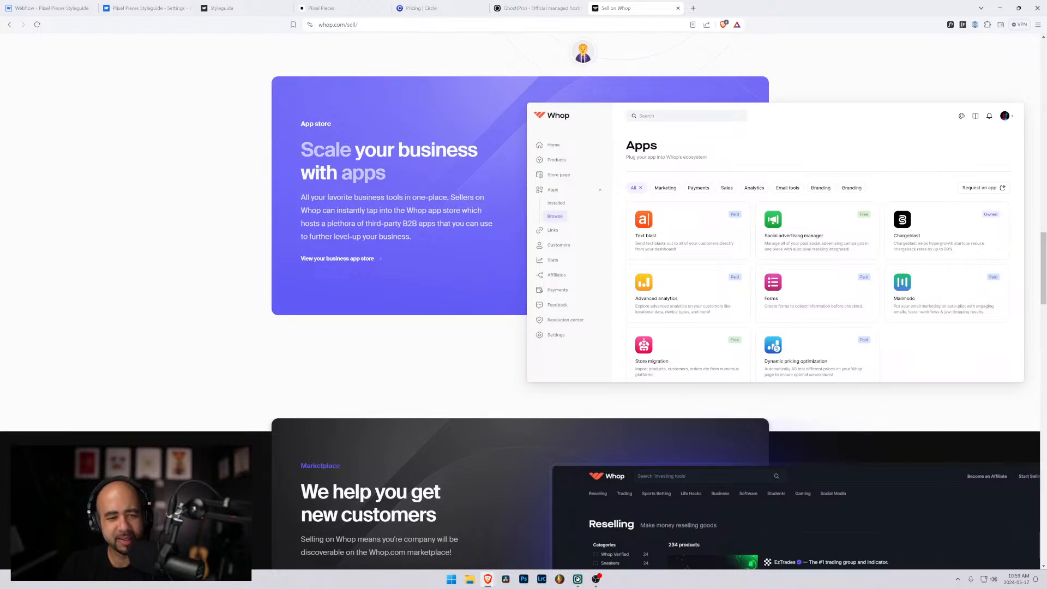
Examine the seller page's marketplace, developer API, team history, customer support and account management sections.
{"action": "scroll", "coordinate": [523, 300], "scroll_direction": "down", "scroll_amount": 3}
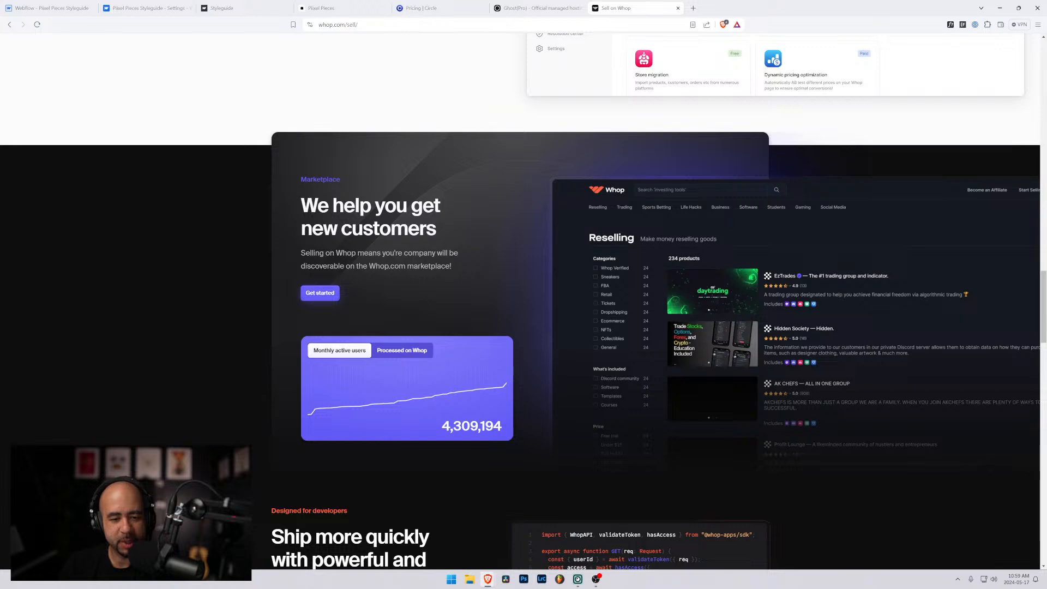
{"action": "scroll", "coordinate": [412, 112], "scroll_direction": "down", "scroll_amount": 3}
{"action": "scroll", "coordinate": [413, 194], "scroll_direction": "down", "scroll_amount": 2}
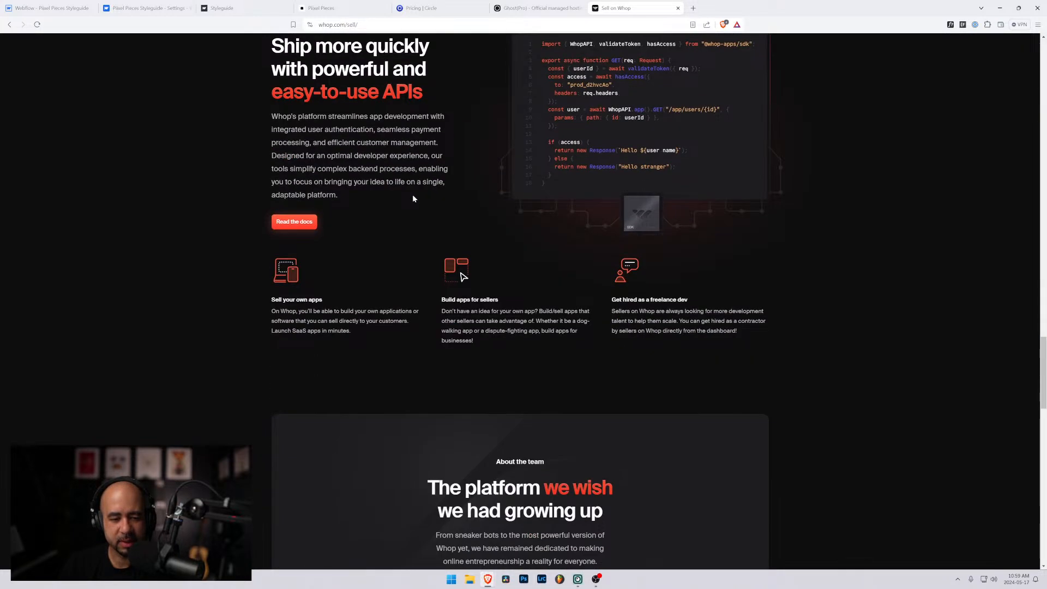
{"action": "scroll", "coordinate": [412, 194], "scroll_direction": "down", "scroll_amount": 3}
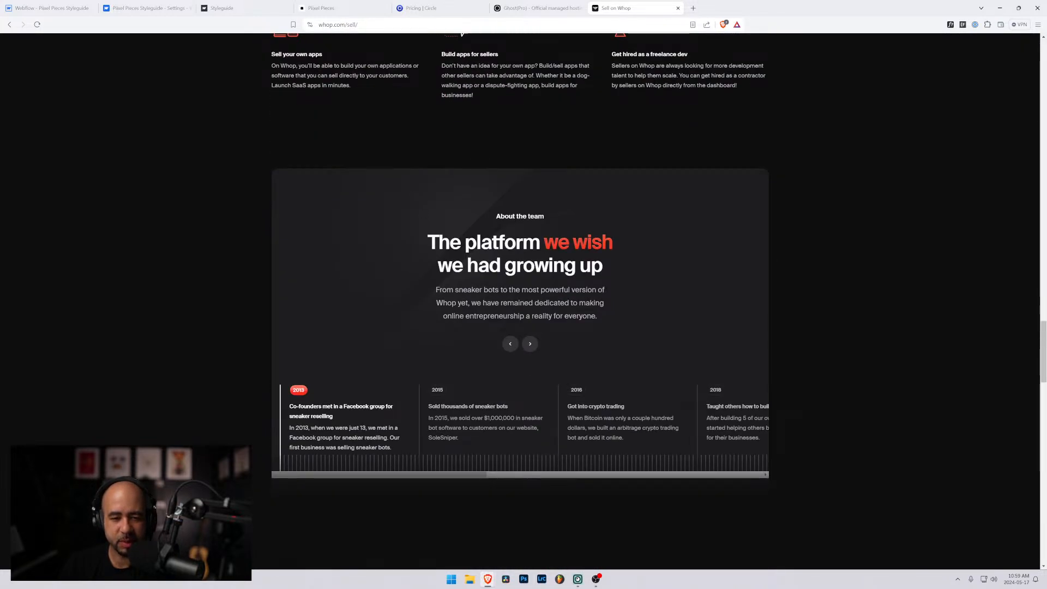
{"action": "scroll", "coordinate": [475, 275], "scroll_direction": "down", "scroll_amount": 3}
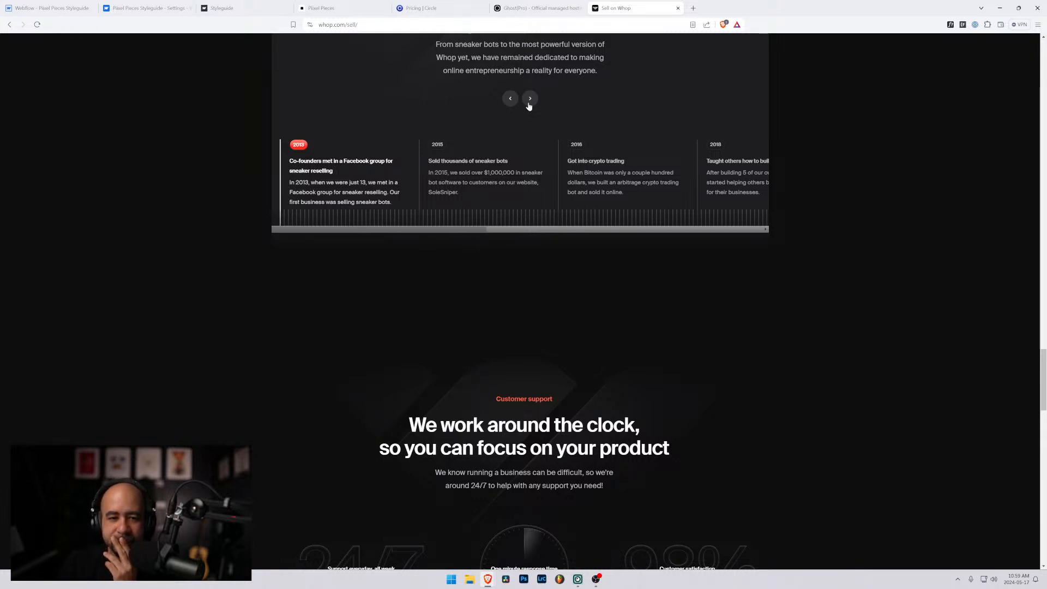
{"action": "scroll", "coordinate": [502, 340], "scroll_direction": "down", "scroll_amount": 7}
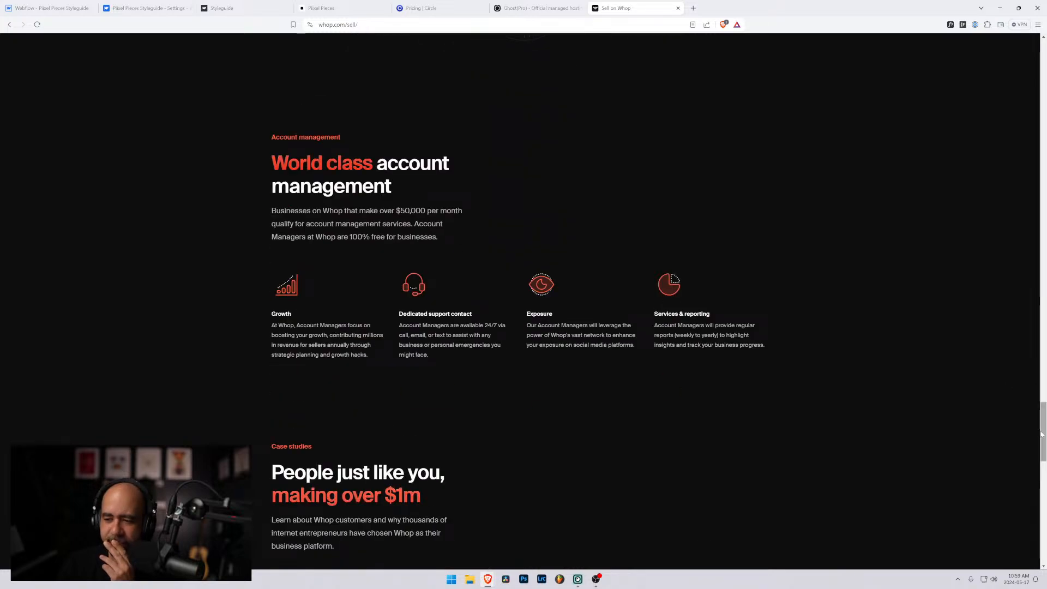
{"action": "left_click_drag", "start_coordinate": [1042, 450], "coordinate": [1043, 39]}
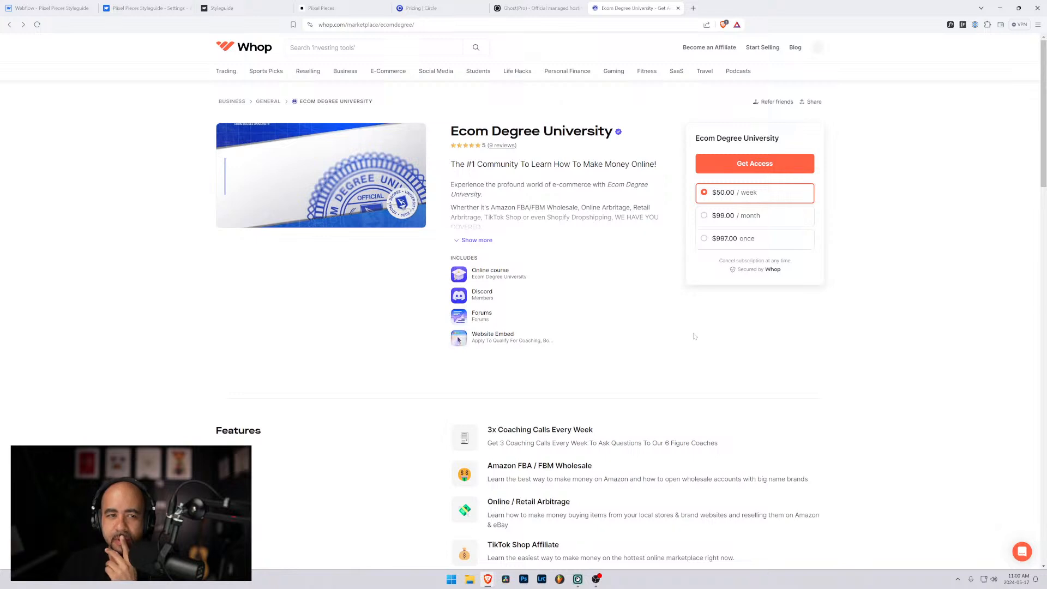
Return to Whop's homepage and look over its marketplace figures and trending products.
{"action": "left_click", "coordinate": [238, 52]}
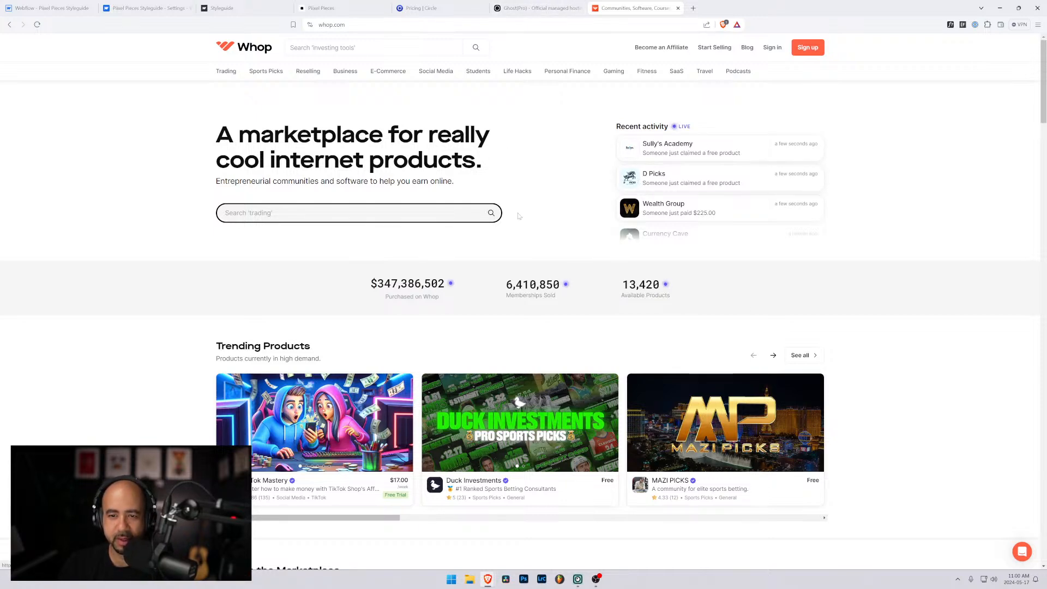
{"action": "scroll", "coordinate": [646, 251], "scroll_direction": "down", "scroll_amount": 3}
{"action": "scroll", "coordinate": [547, 279], "scroll_direction": "up", "scroll_amount": 3}
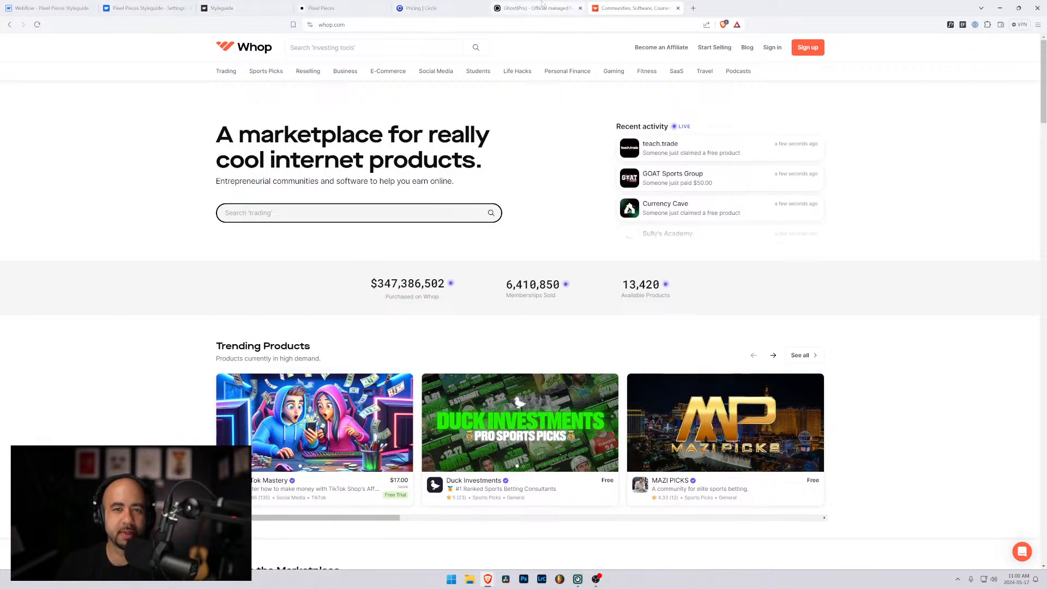
Close the Ghost tab and bookmark the Whop homepage.
{"action": "left_click", "coordinate": [581, 8]}
{"action": "key", "text": "ctrl+d"}
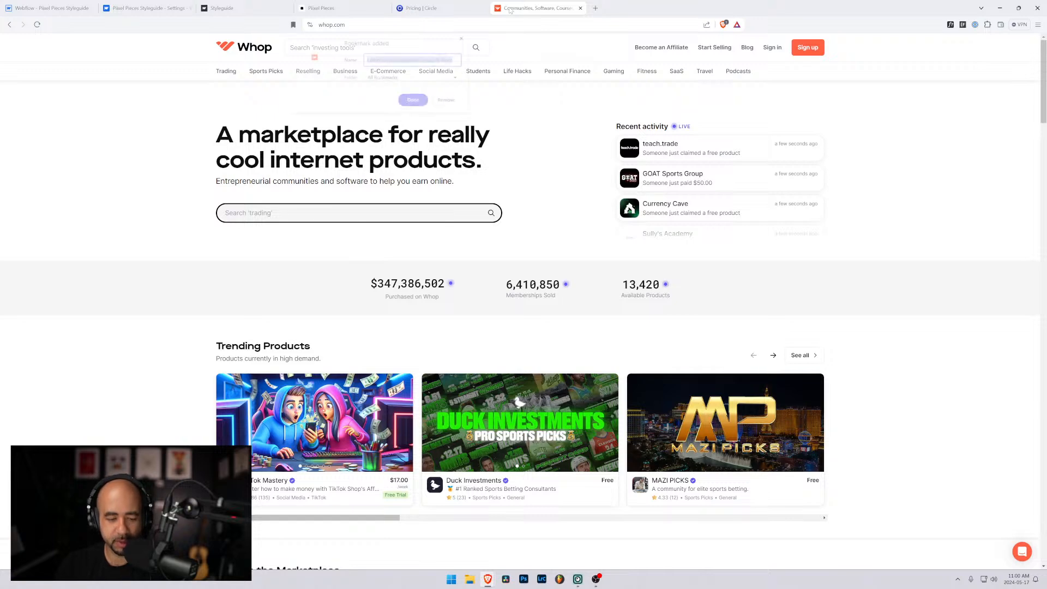
{"action": "key", "text": "Escape"}
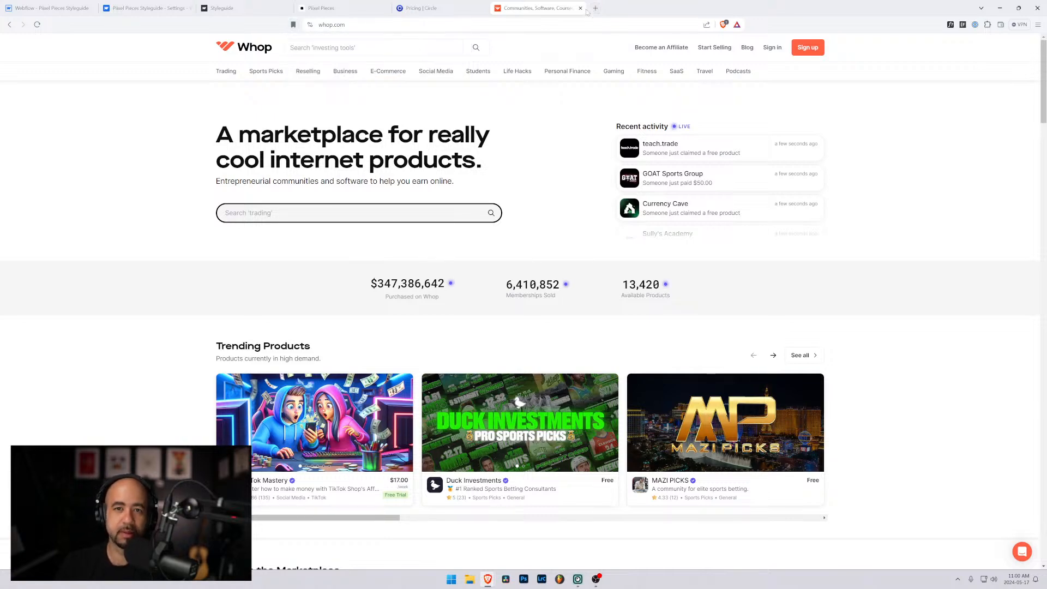
Close the Whop and Circle pages and cancel publishing in the Piixel Pieces Styleguide site settings.
{"action": "left_click", "coordinate": [581, 8]}
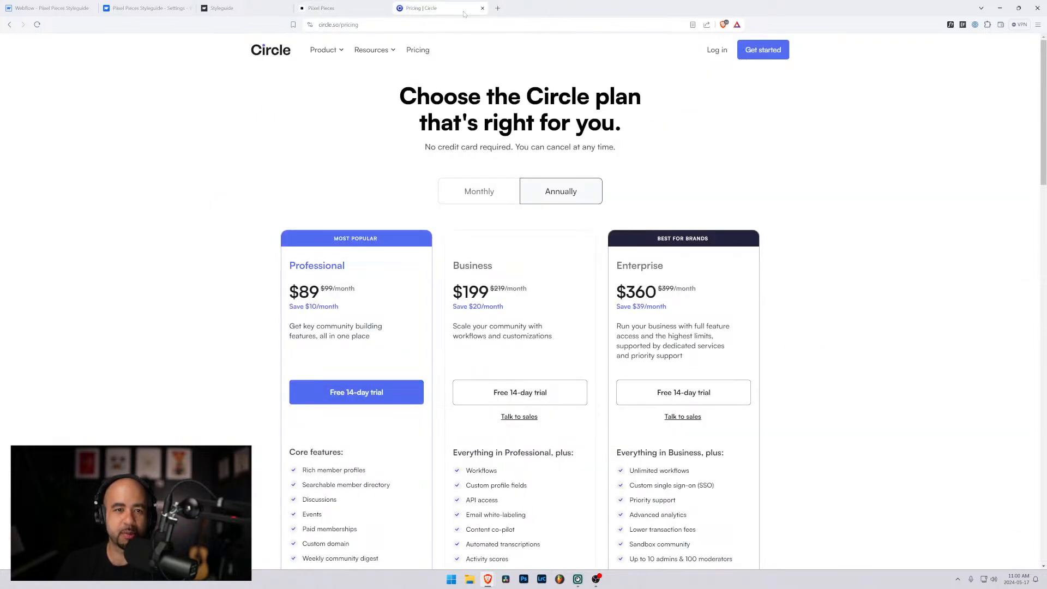
{"action": "left_click", "coordinate": [483, 8]}
{"action": "left_click", "coordinate": [147, 8]}
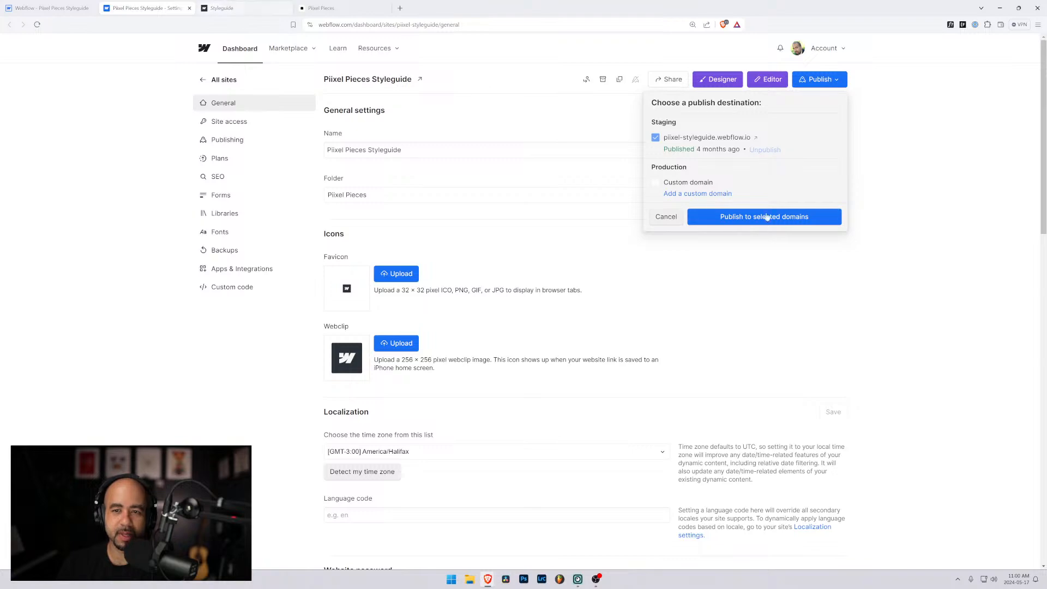
{"action": "left_click", "coordinate": [666, 217]}
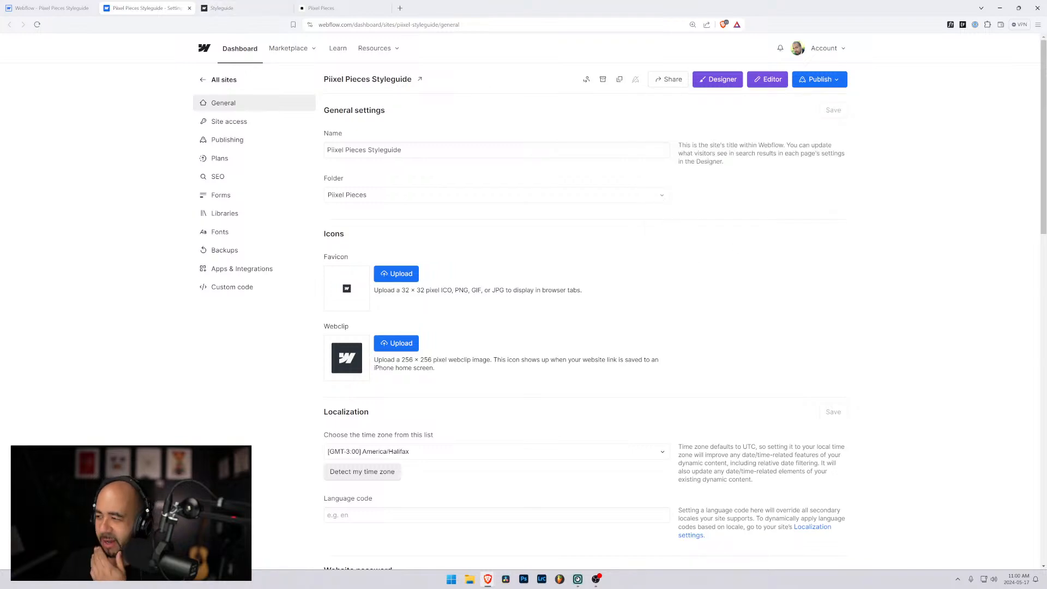
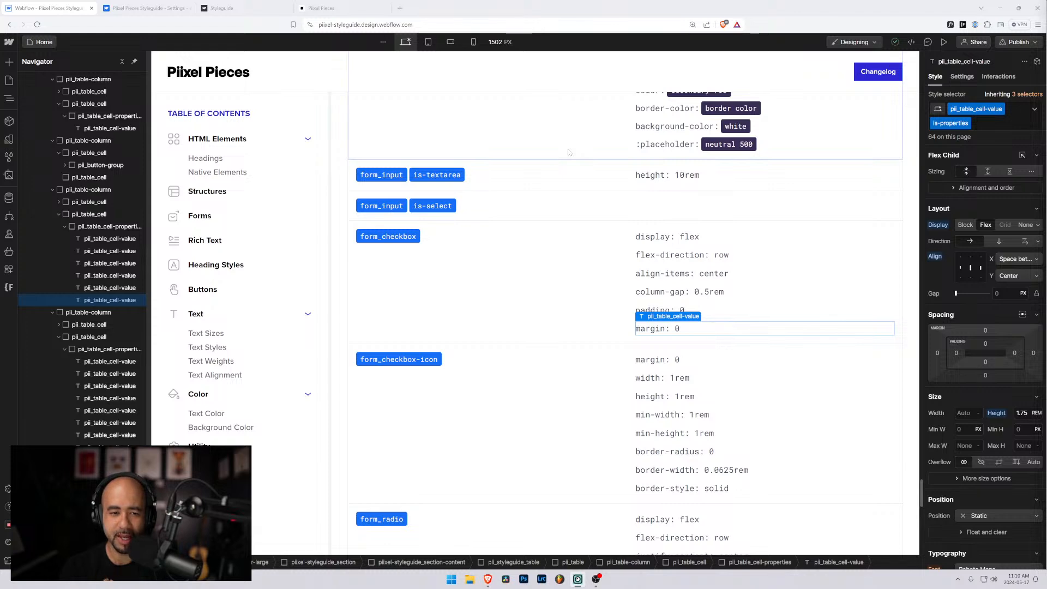
{"action": "scroll", "coordinate": [568, 152], "scroll_direction": "down", "scroll_amount": 1}
{"action": "scroll", "coordinate": [600, 229], "scroll_direction": "up", "scroll_amount": 2}
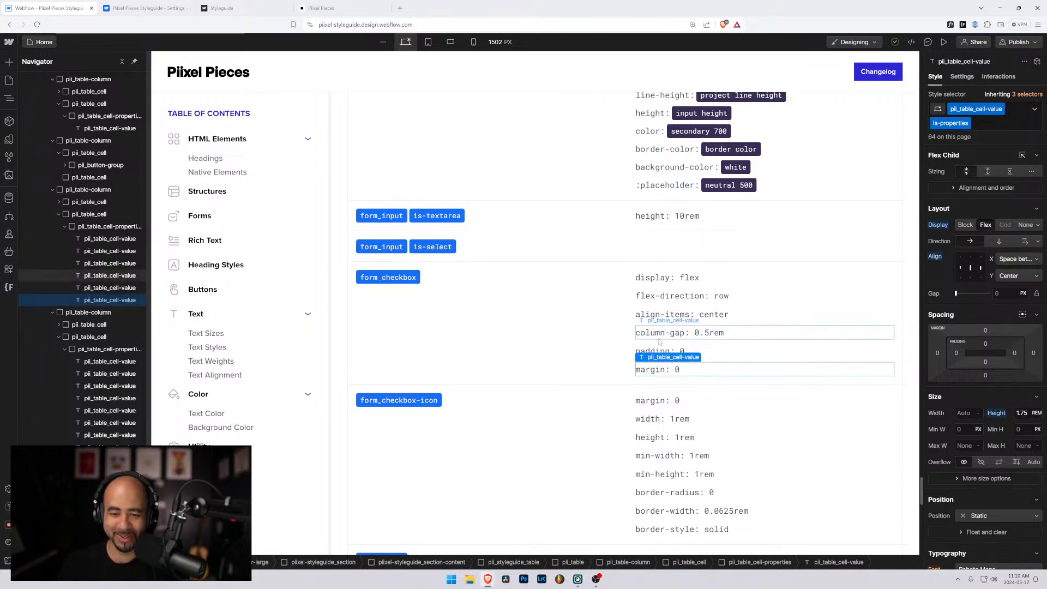
{"action": "scroll", "coordinate": [666, 341], "scroll_direction": "down", "scroll_amount": 2}
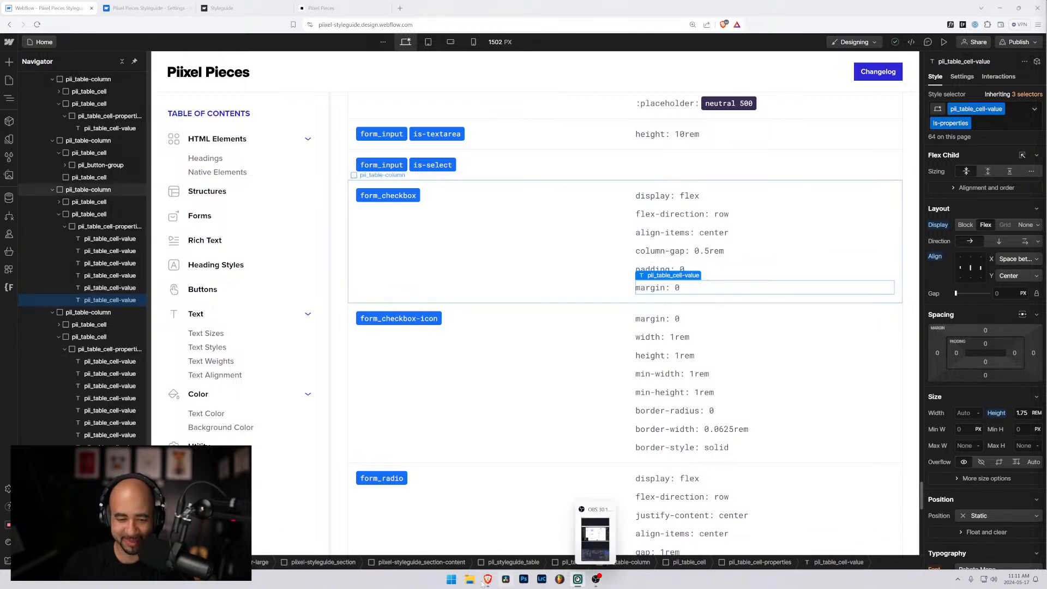
{"action": "mouse_move", "coordinate": [491, 585]}
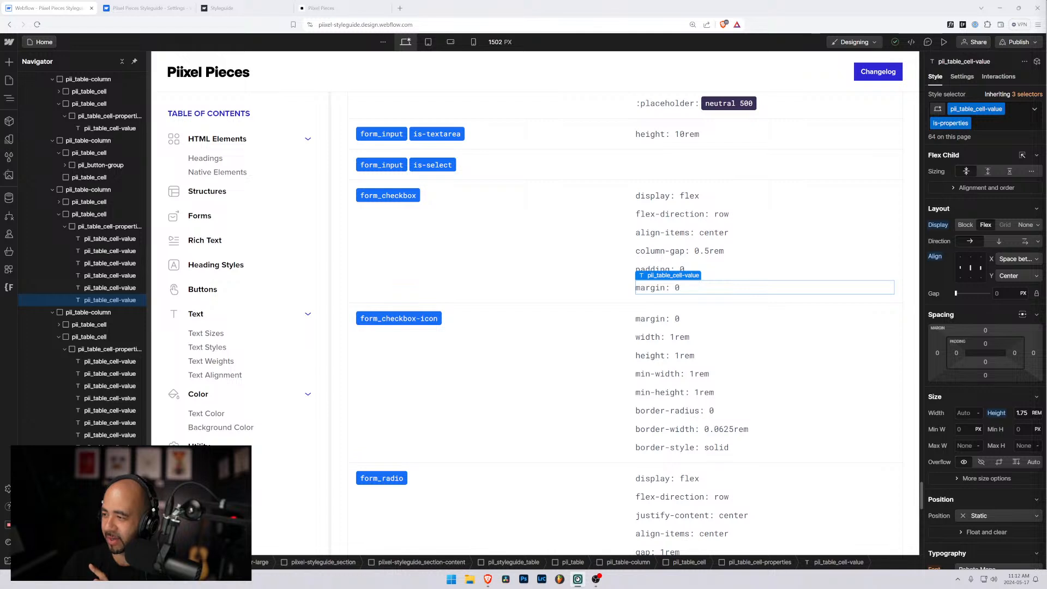
{"action": "key", "text": "alt+Tab"}
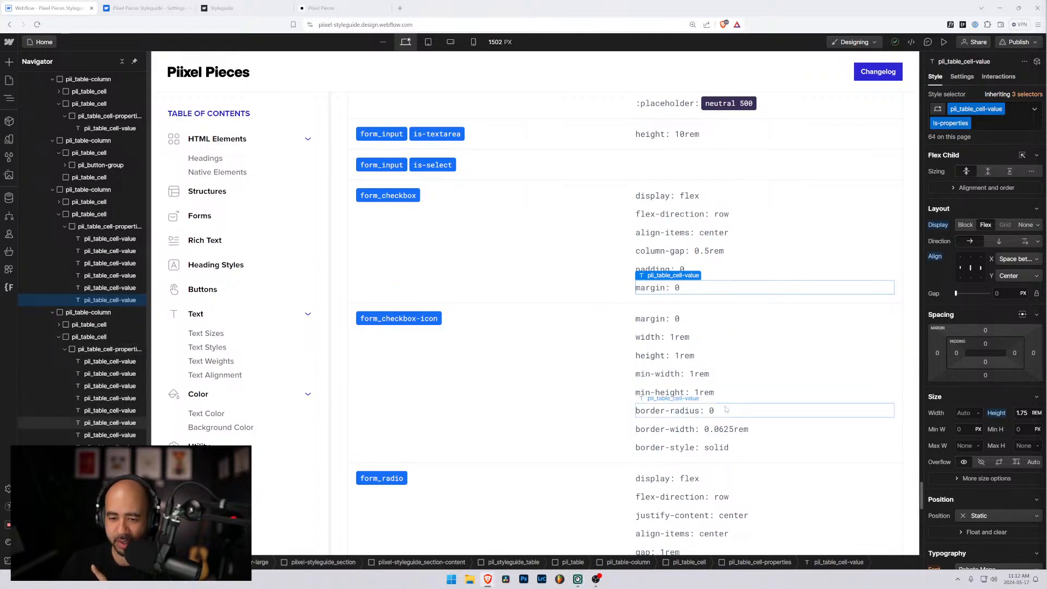
Copy the border-color property with its border color tag from the form_input row to the end of the form_checkbox-icon properties.
{"action": "scroll", "coordinate": [726, 409], "scroll_direction": "up", "scroll_amount": 3}
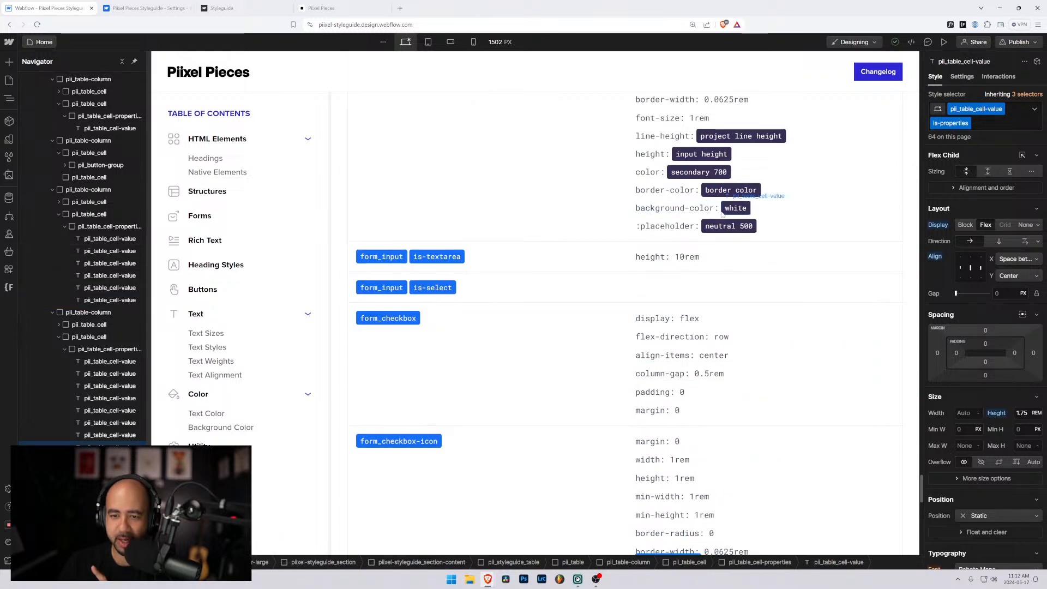
{"action": "left_click", "coordinate": [703, 192]}
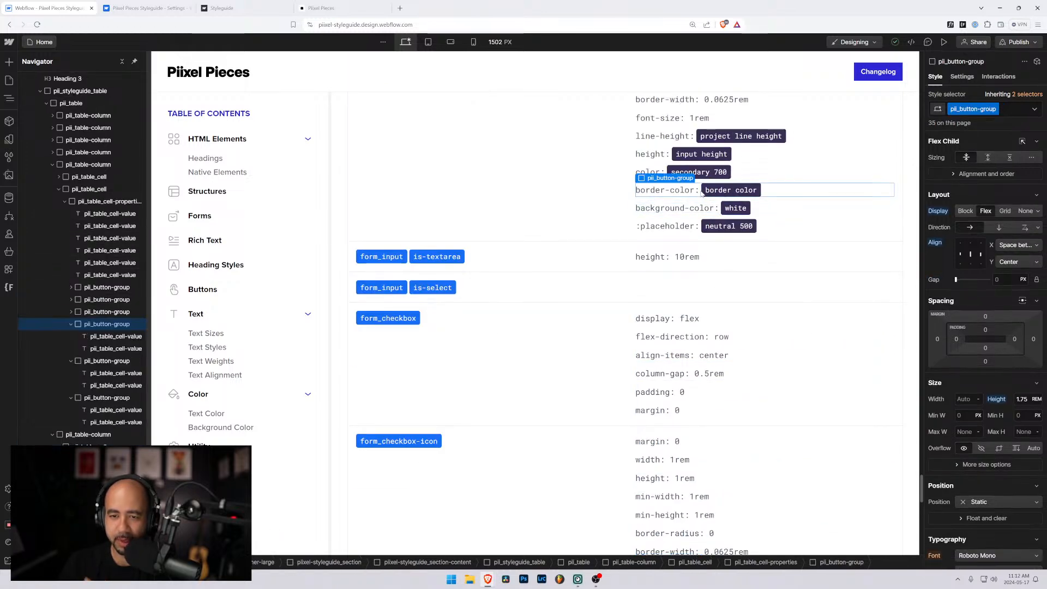
{"action": "scroll", "coordinate": [676, 382], "scroll_direction": "down", "scroll_amount": 2}
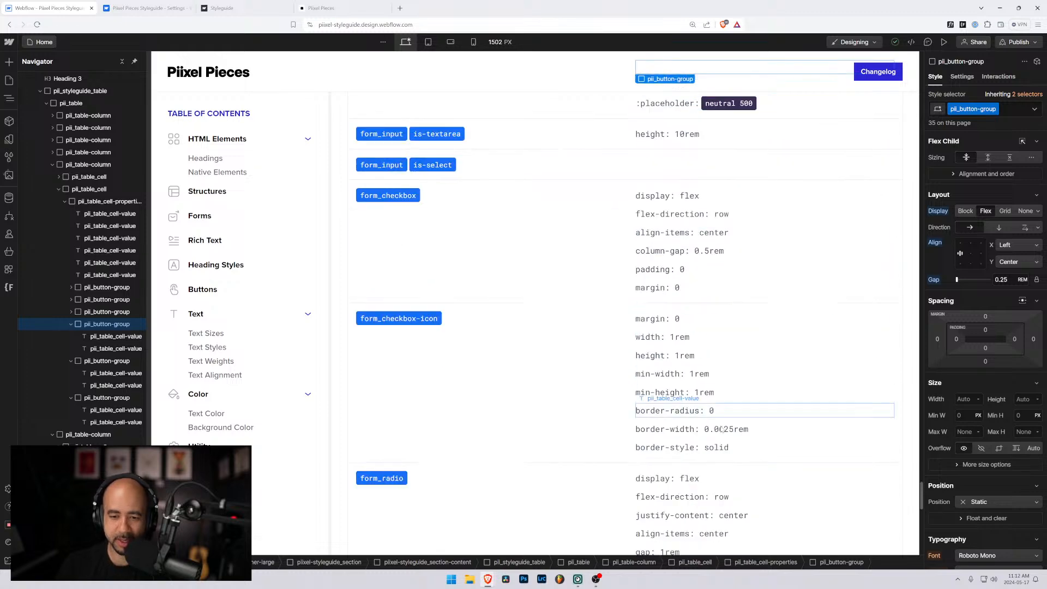
{"action": "left_click", "coordinate": [676, 447]}
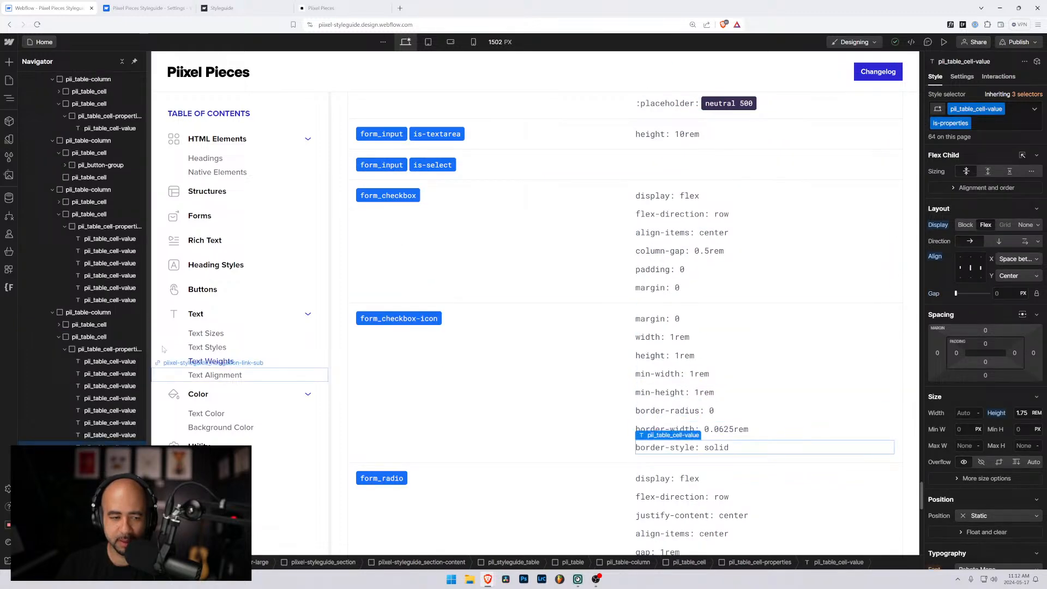
{"action": "left_click", "coordinate": [83, 350]}
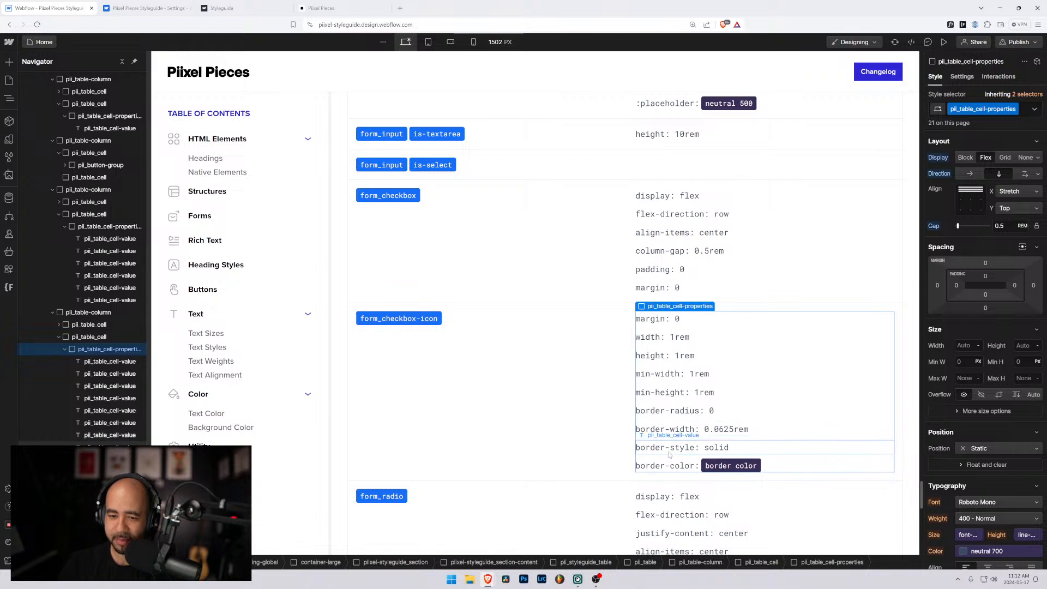
Examine the forms table's class rows and their listed properties, from form through form_radio-icon.
{"action": "scroll", "coordinate": [668, 382], "scroll_direction": "down", "scroll_amount": 1}
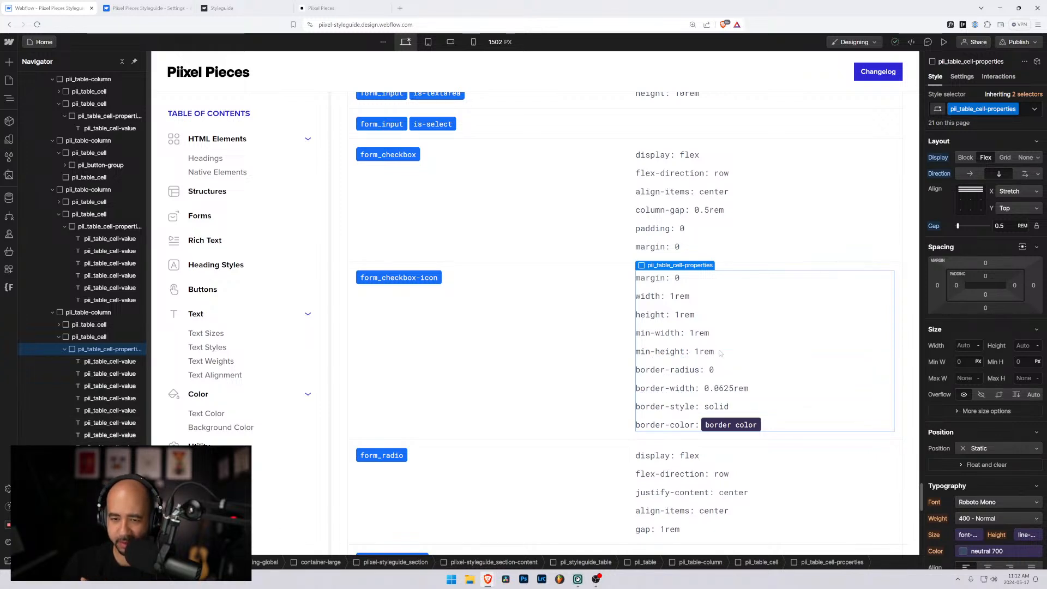
{"action": "scroll", "coordinate": [696, 328], "scroll_direction": "up", "scroll_amount": 1}
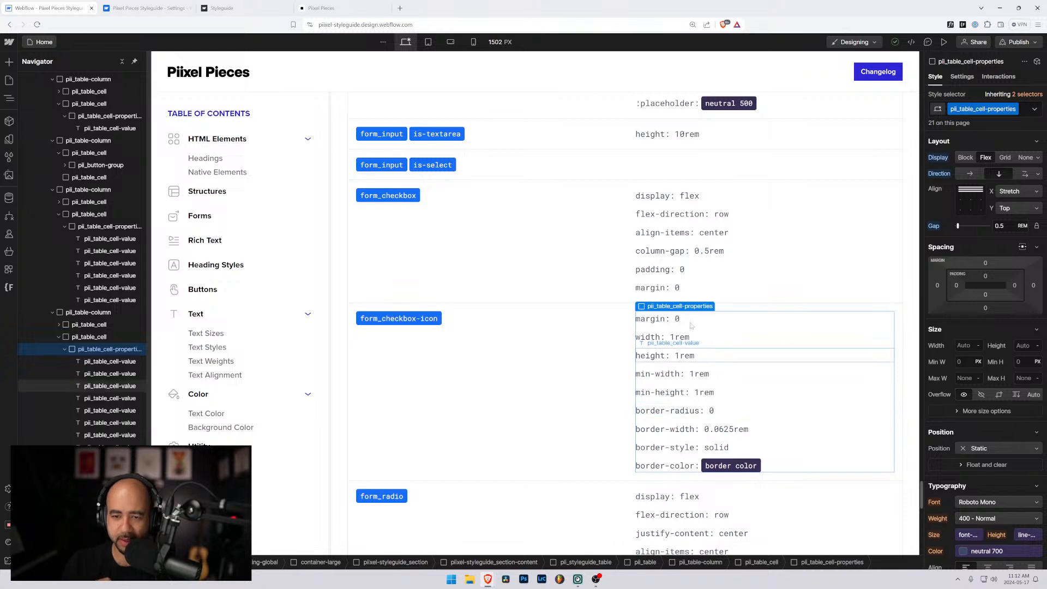
{"action": "left_click", "coordinate": [416, 222]}
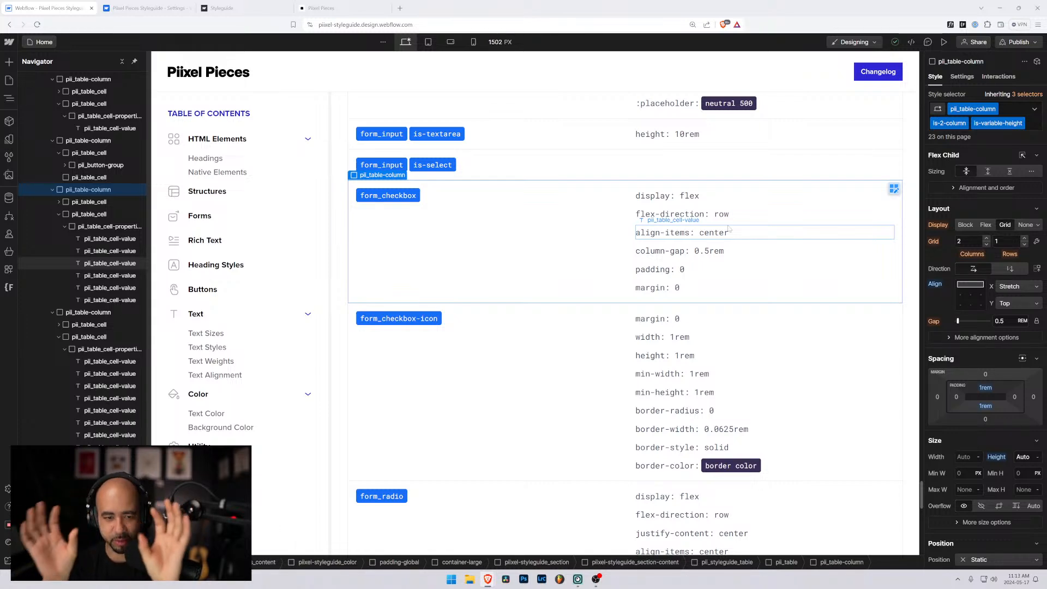
{"action": "left_click", "coordinate": [482, 332]}
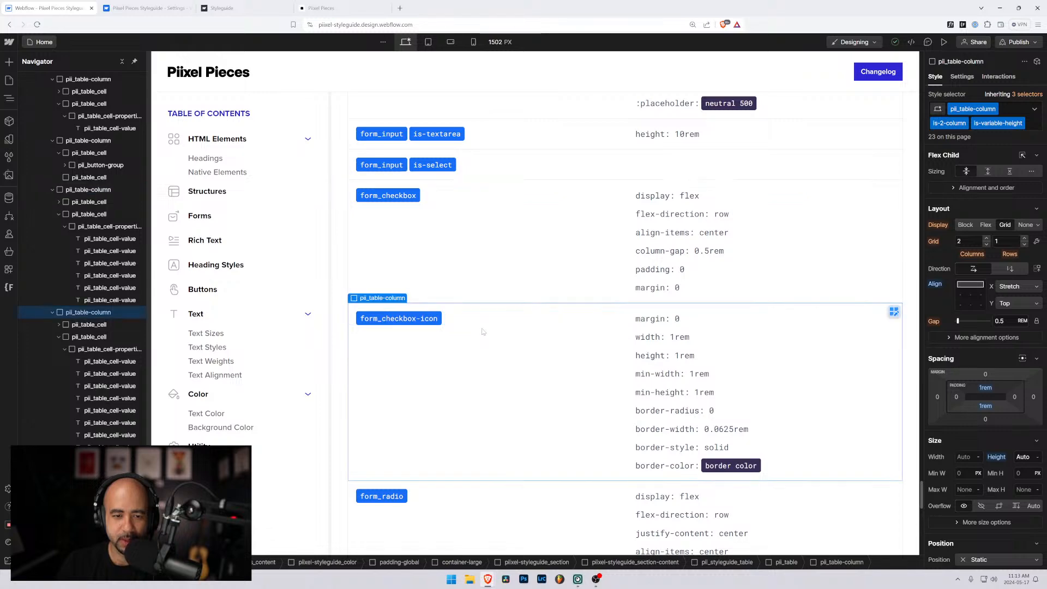
{"action": "scroll", "coordinate": [483, 331], "scroll_direction": "down", "scroll_amount": 1}
{"action": "scroll", "coordinate": [483, 332], "scroll_direction": "down", "scroll_amount": 2}
{"action": "scroll", "coordinate": [483, 331], "scroll_direction": "up", "scroll_amount": 5}
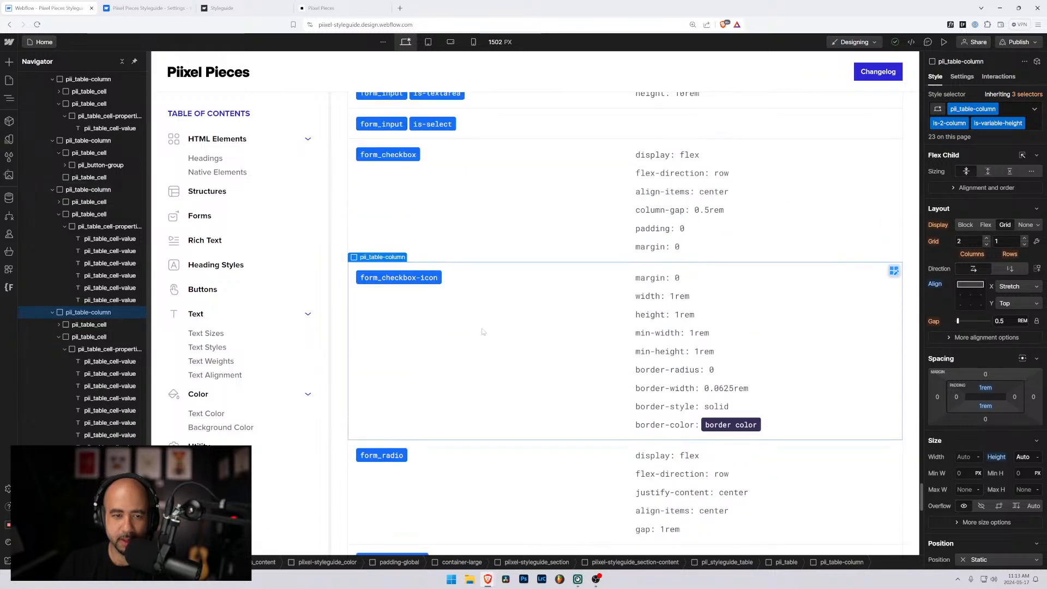
{"action": "scroll", "coordinate": [483, 332], "scroll_direction": "up", "scroll_amount": 3}
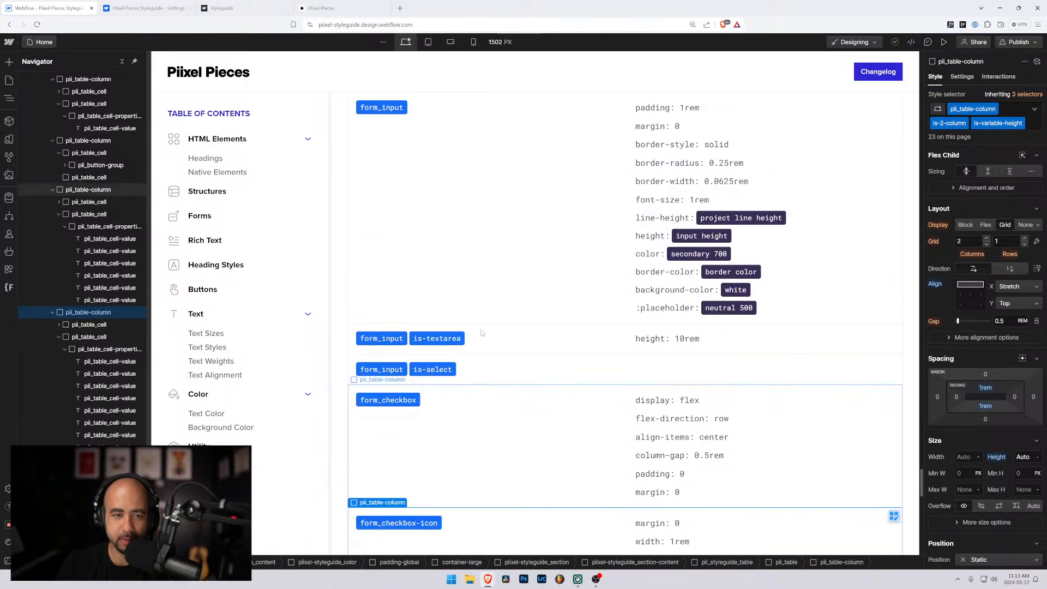
{"action": "scroll", "coordinate": [469, 262], "scroll_direction": "up", "scroll_amount": 3}
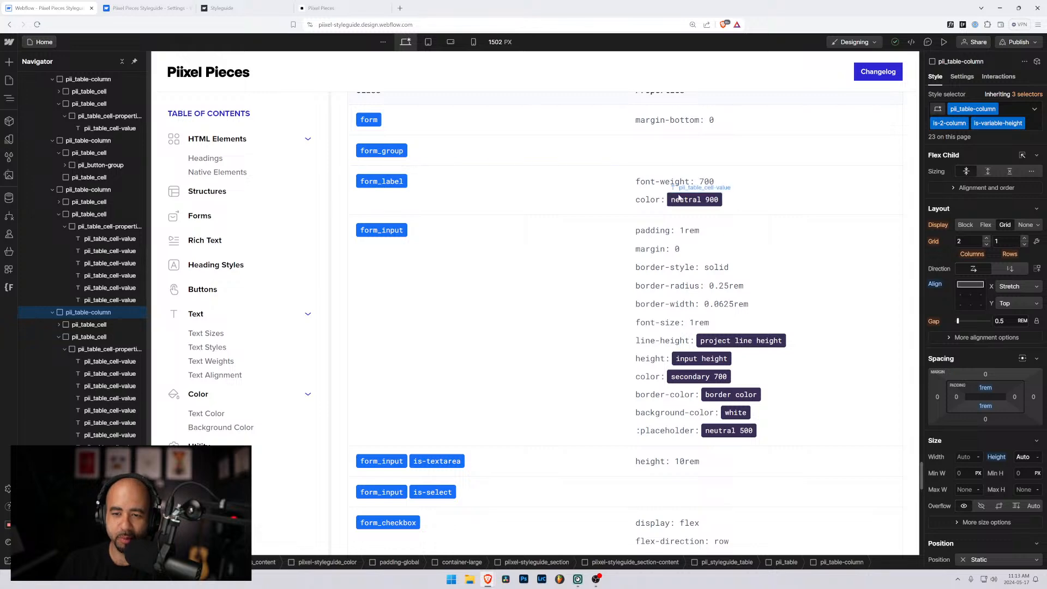
{"action": "scroll", "coordinate": [630, 381], "scroll_direction": "down", "scroll_amount": 9}
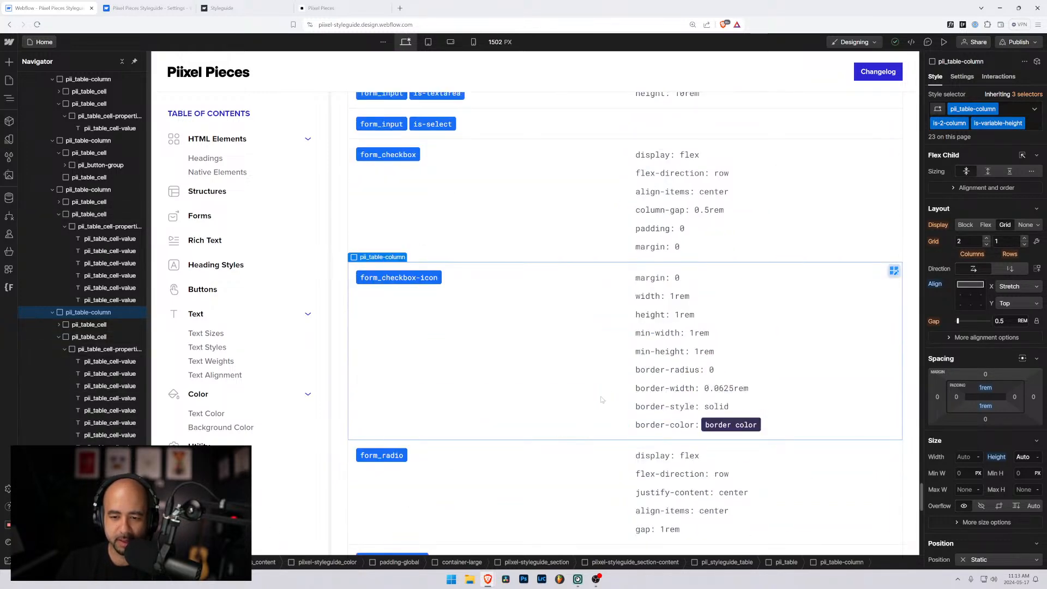
{"action": "scroll", "coordinate": [638, 361], "scroll_direction": "down", "scroll_amount": 3}
{"action": "scroll", "coordinate": [637, 361], "scroll_direction": "up", "scroll_amount": 2}
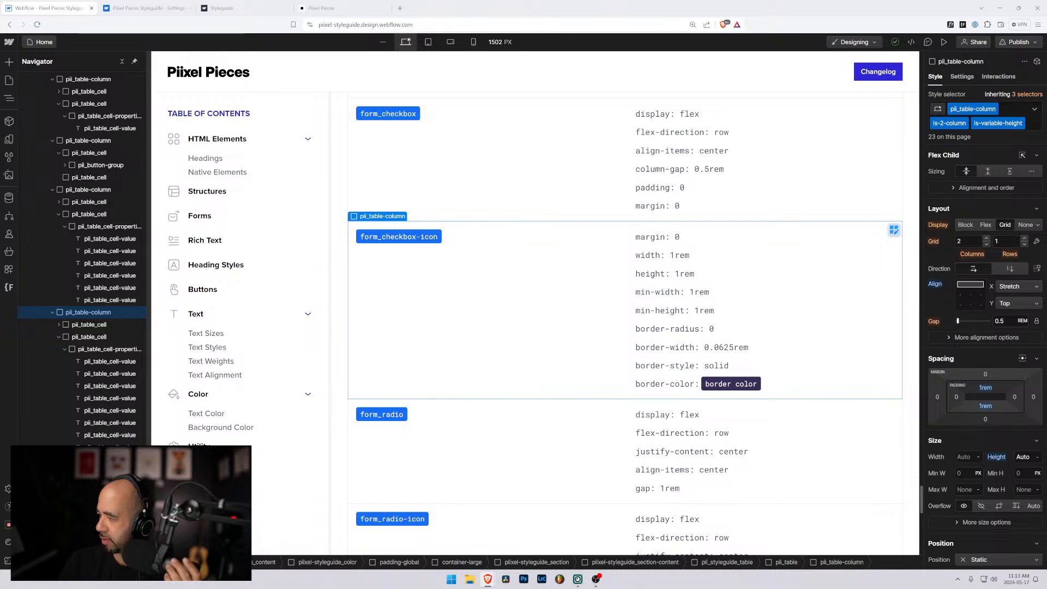
Duplicate the form_checkbox row and move the copy directly below the form_checkbox-icon row.
{"action": "scroll", "coordinate": [584, 272], "scroll_direction": "up", "scroll_amount": 2}
{"action": "left_click", "coordinate": [580, 254]}
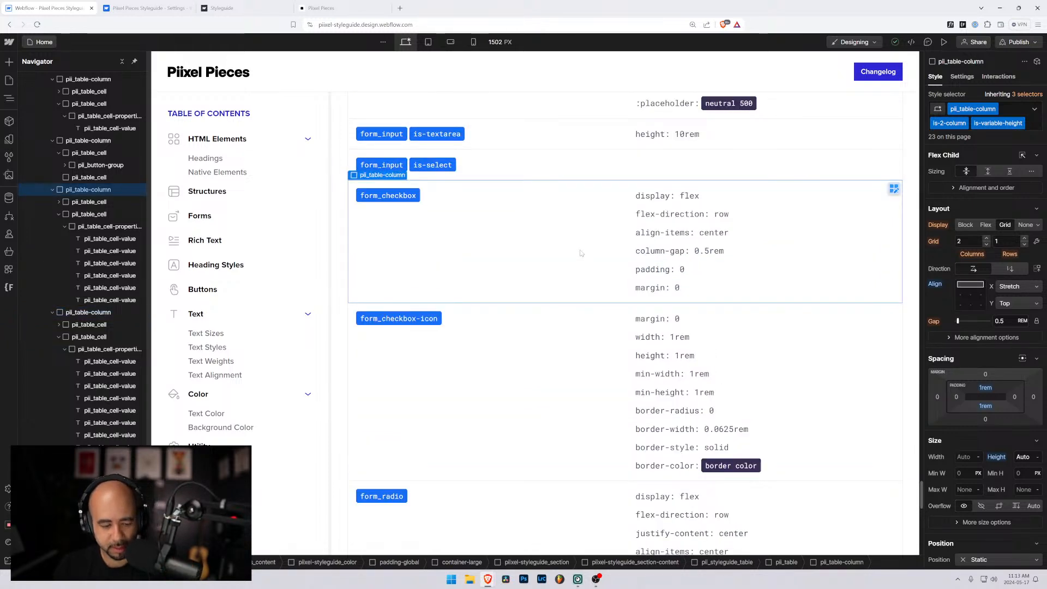
{"action": "key", "text": "ctrl+d"}
{"action": "left_click", "coordinate": [548, 322]}
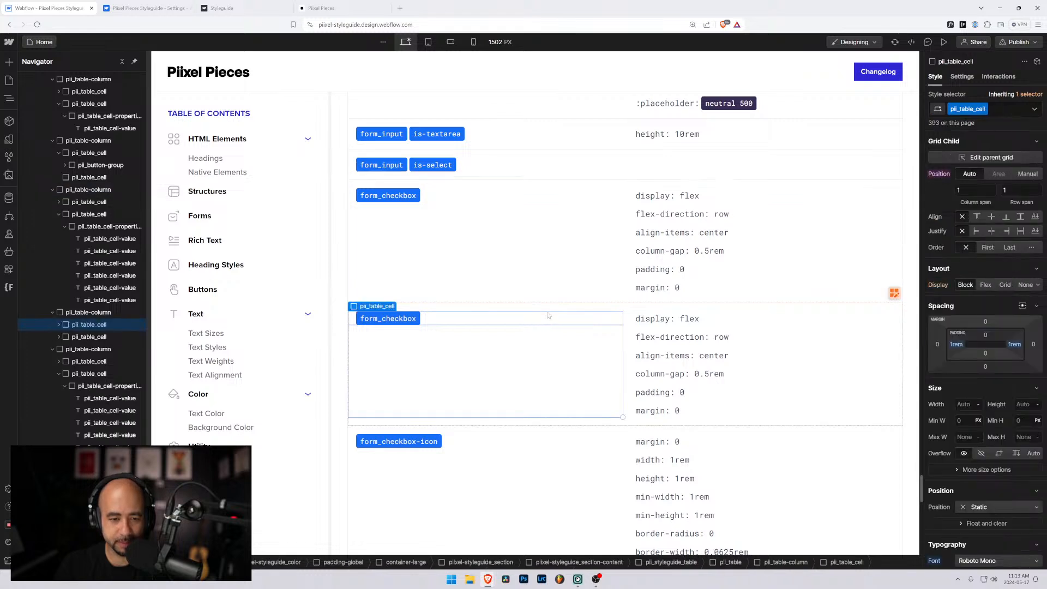
{"action": "left_click", "coordinate": [548, 311]}
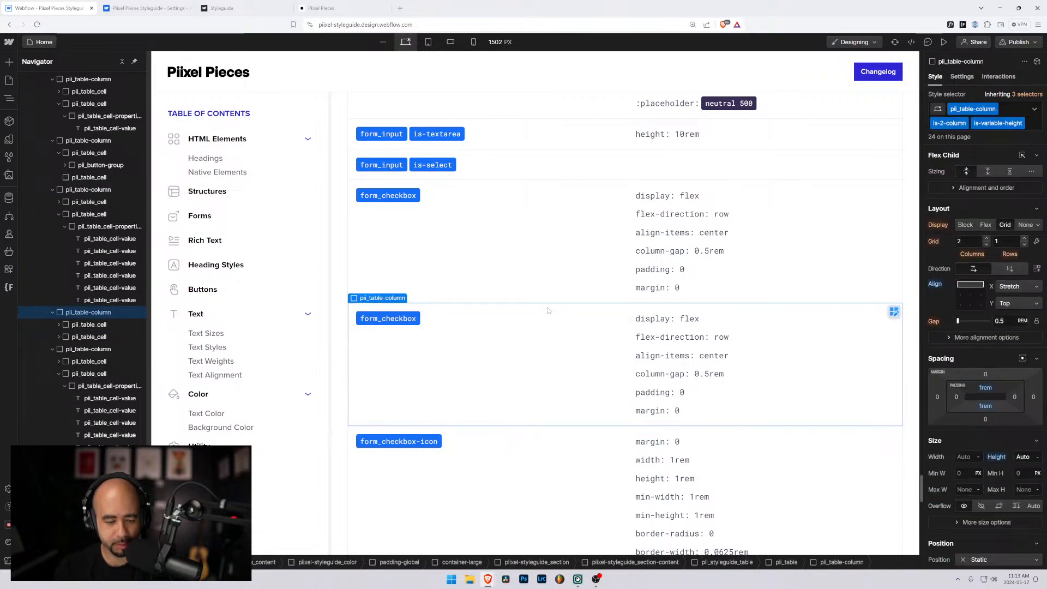
{"action": "key", "text": "ctrl+Up"}
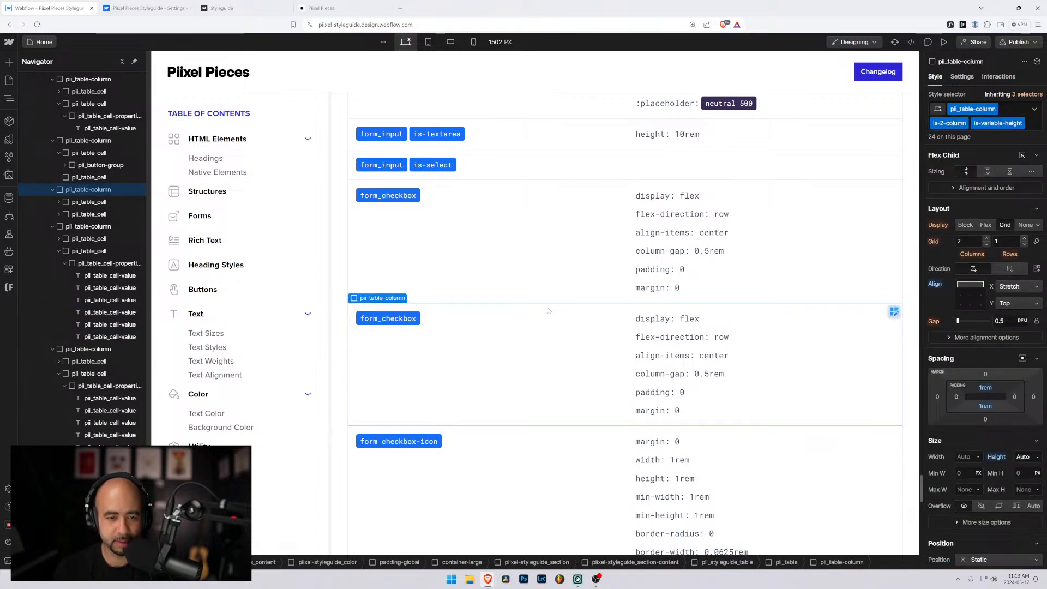
{"action": "key", "text": "ctrl+Down"}
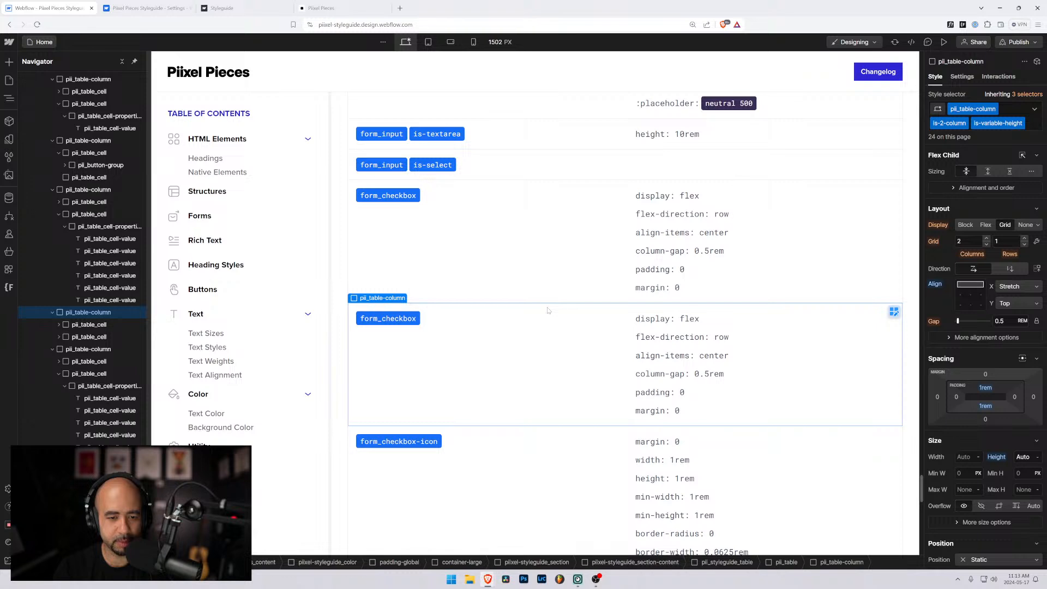
{"action": "key", "text": "ctrl+Down"}
{"action": "scroll", "coordinate": [491, 382], "scroll_direction": "down", "scroll_amount": 2}
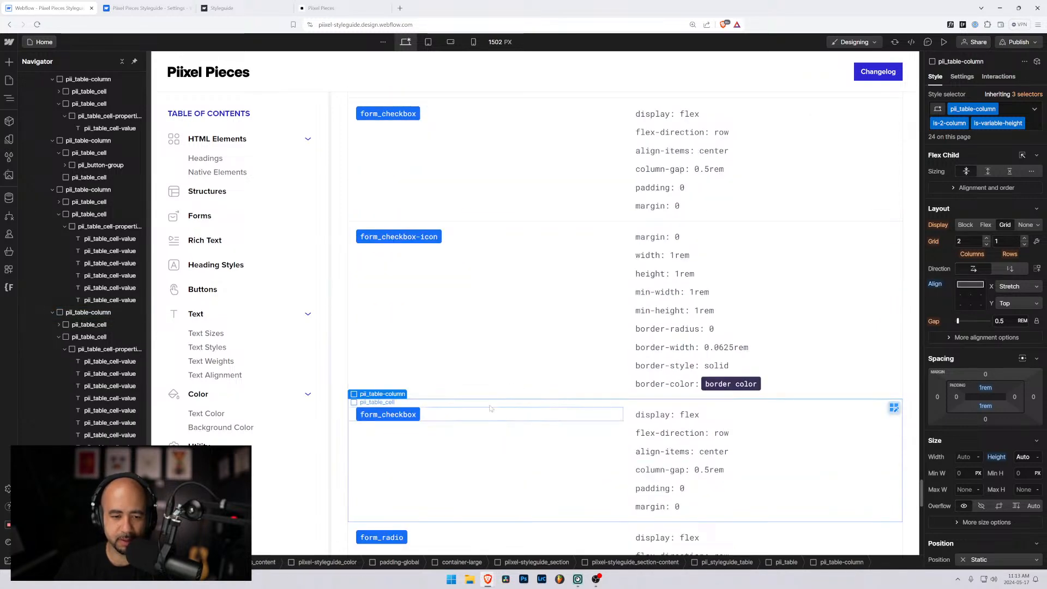
Rename the class label of the copied form_checkbox row to form_radio.
{"action": "left_click", "coordinate": [388, 418]}
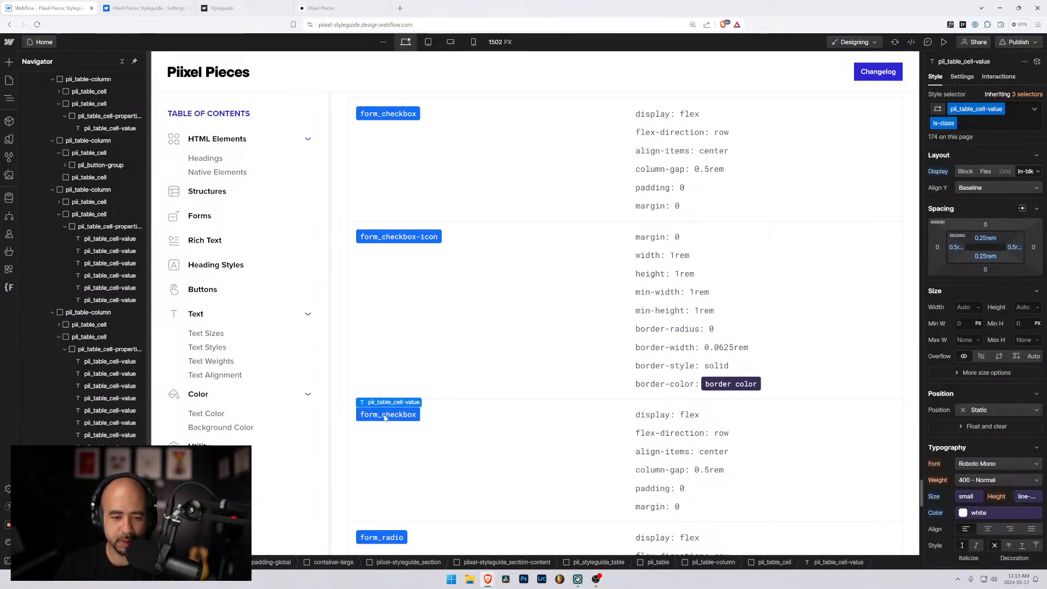
{"action": "double_click", "coordinate": [384, 418]}
{"action": "type", "text": "form_ra"}
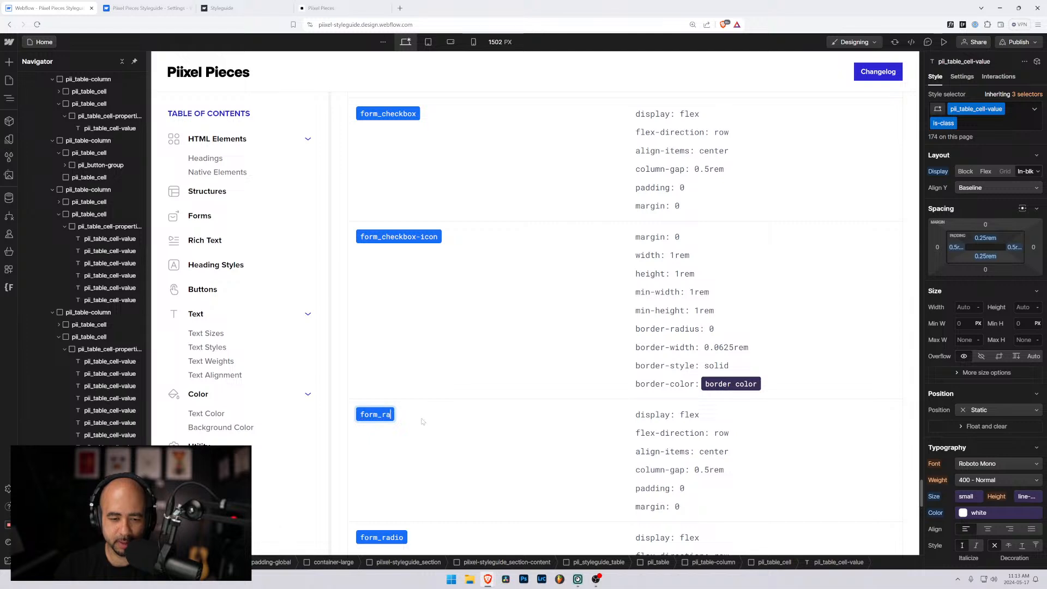
{"action": "type", "text": "dio"}
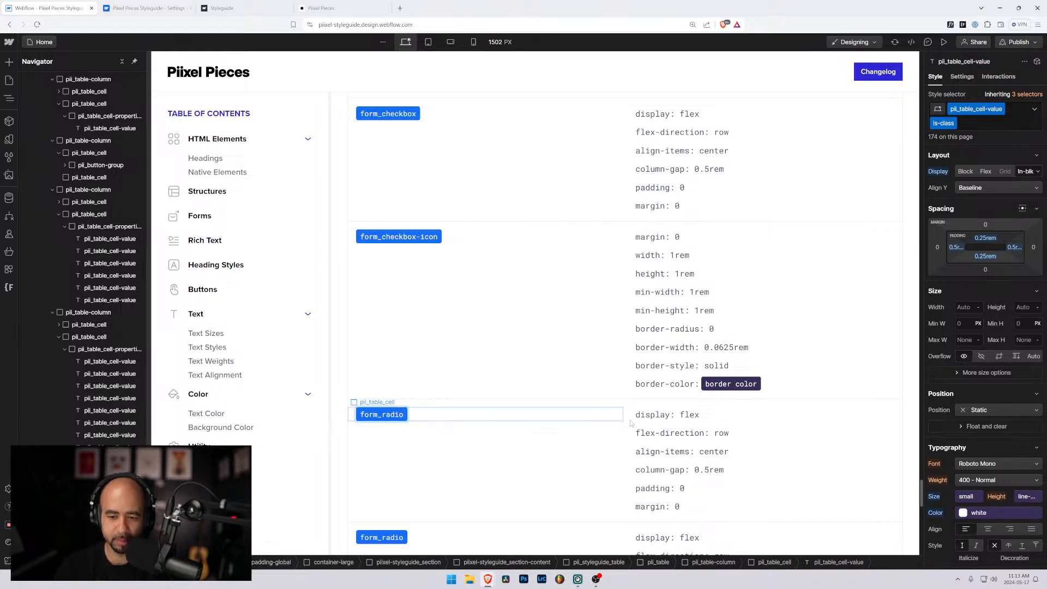
Delete the old form_radio row containing justify-content and the form_radio-icon row beneath it.
{"action": "scroll", "coordinate": [453, 425], "scroll_direction": "down", "scroll_amount": 2}
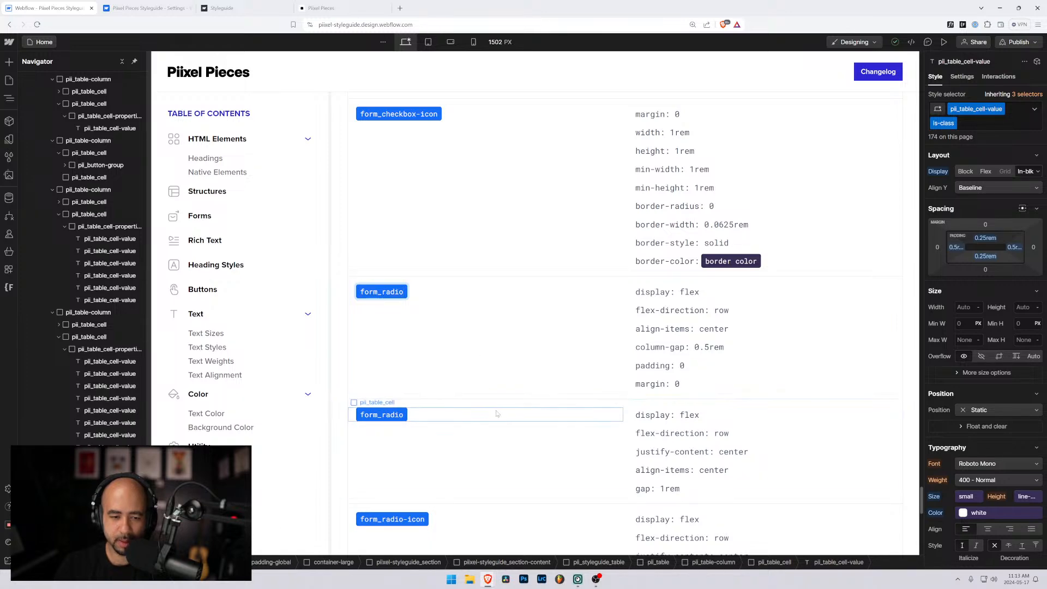
{"action": "left_click", "coordinate": [534, 438]}
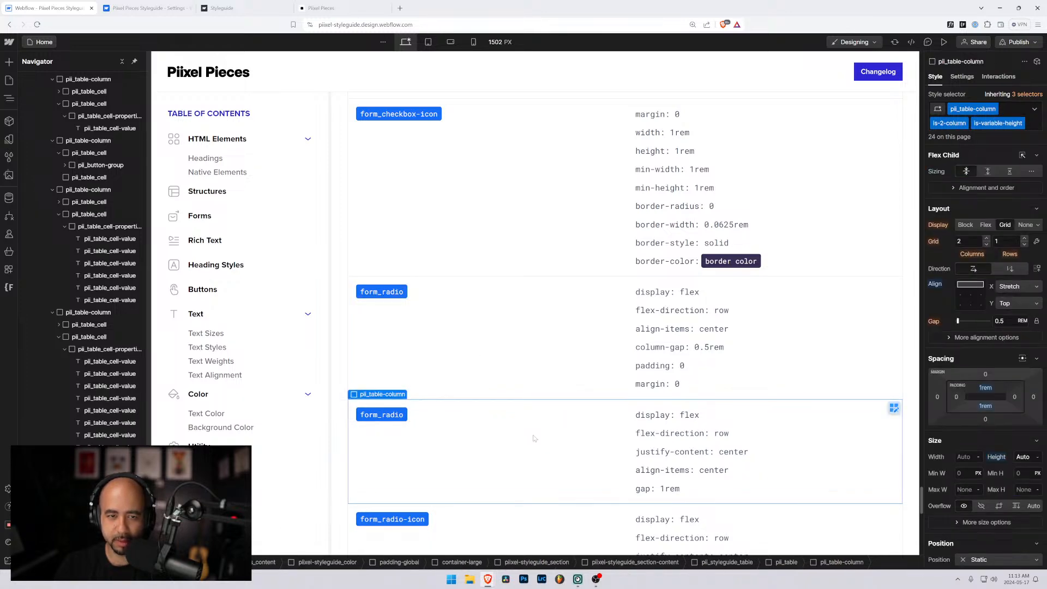
{"action": "scroll", "coordinate": [534, 439], "scroll_direction": "up", "scroll_amount": 3}
{"action": "scroll", "coordinate": [534, 438], "scroll_direction": "down", "scroll_amount": 3}
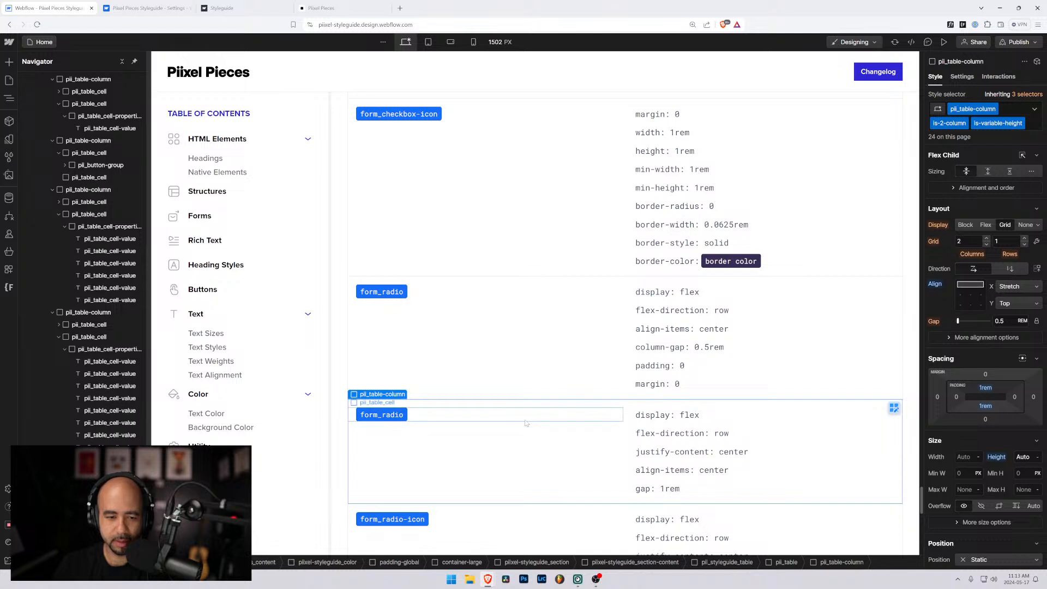
{"action": "key", "text": "Delete"}
{"action": "key", "text": "Delete"}
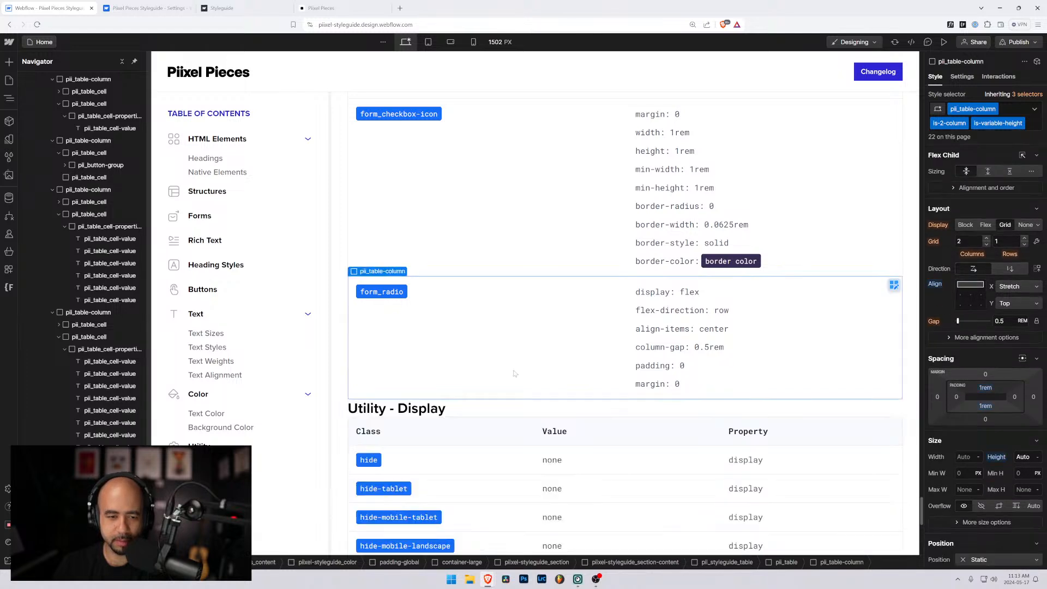
Duplicate the form_checkbox-icon row and move the copy below the form_radio row, at the end of the forms table.
{"action": "scroll", "coordinate": [515, 372], "scroll_direction": "up", "scroll_amount": 2}
{"action": "left_click", "coordinate": [487, 241]}
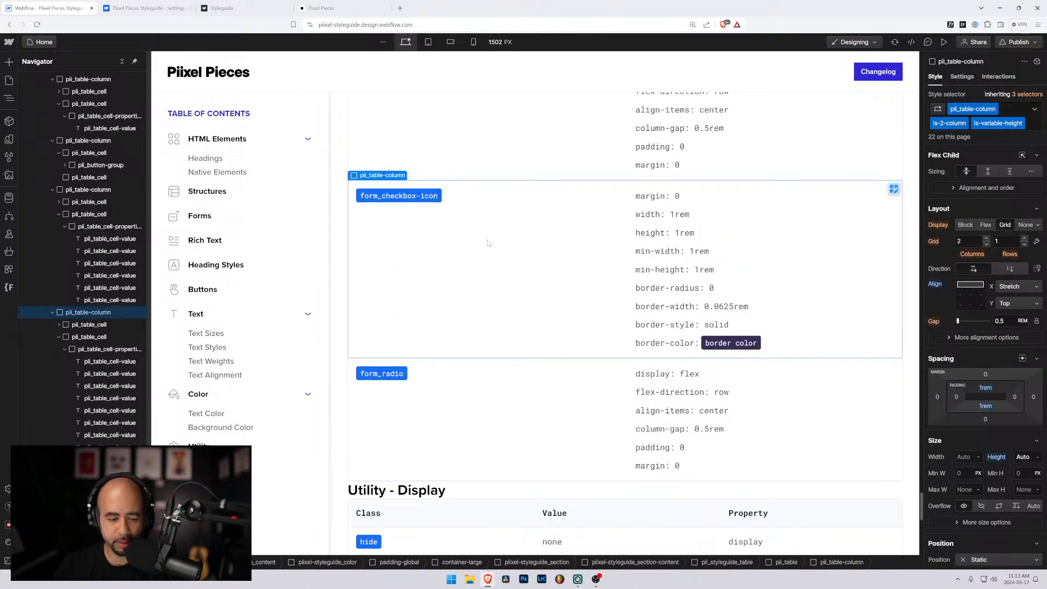
{"action": "key", "text": "ctrl+d"}
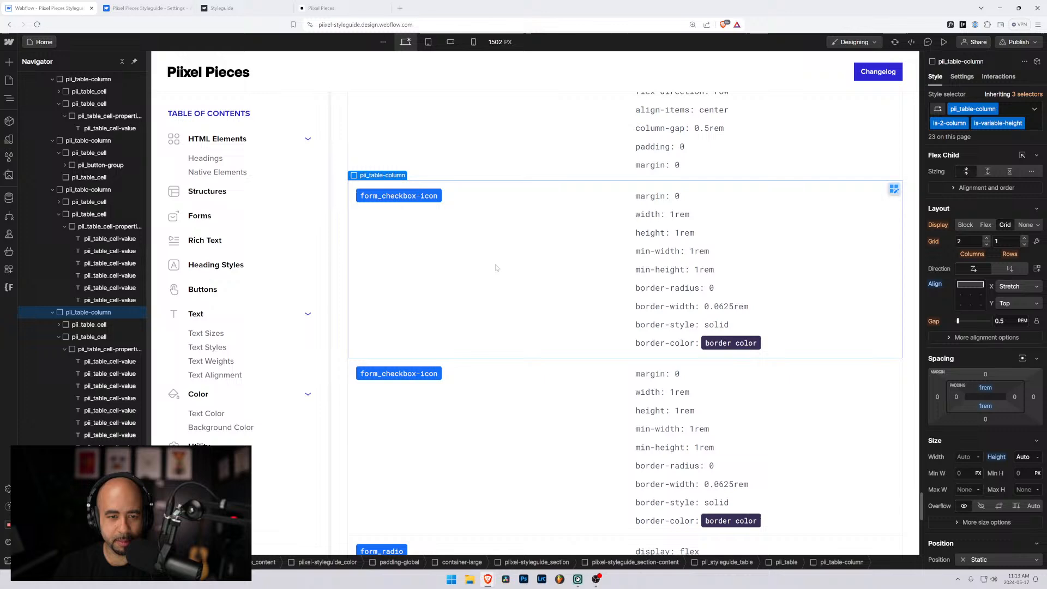
{"action": "left_click", "coordinate": [498, 392]}
{"action": "scroll", "coordinate": [498, 392], "scroll_direction": "down", "scroll_amount": 3}
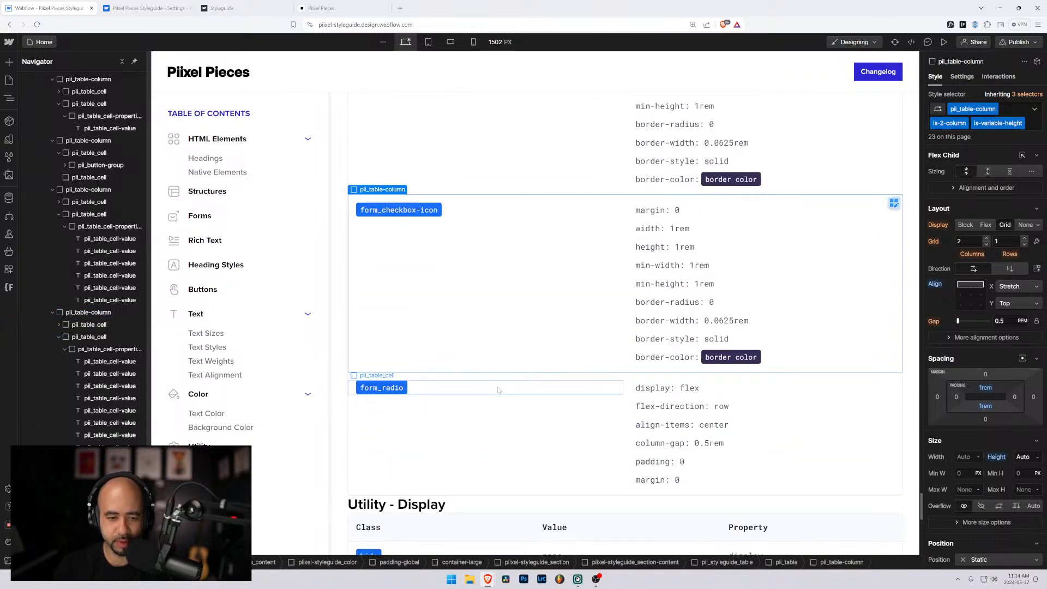
{"action": "key", "text": "ctrl+Up"}
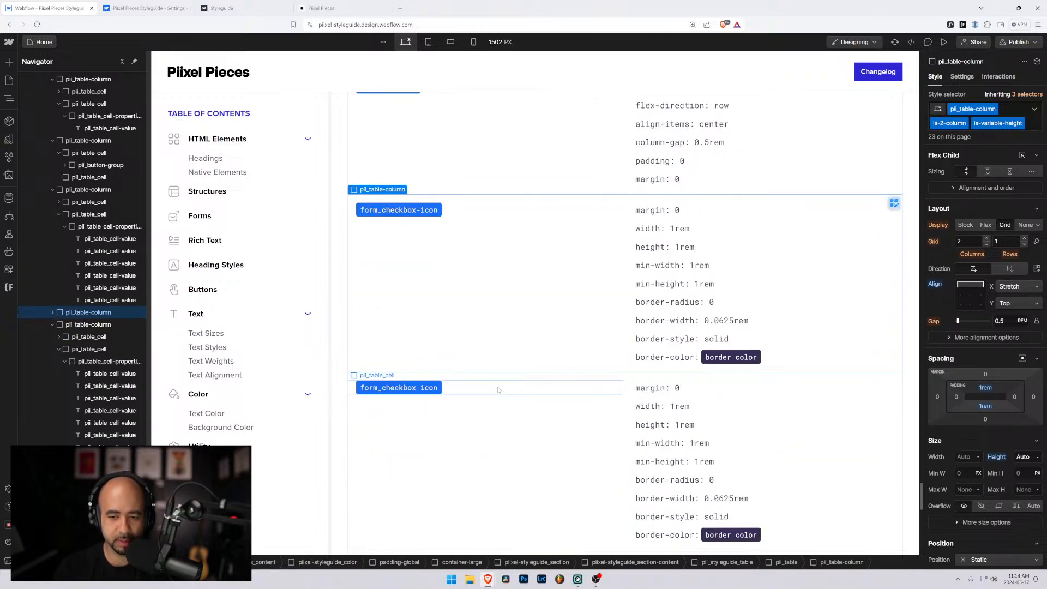
{"action": "scroll", "coordinate": [524, 375], "scroll_direction": "down", "scroll_amount": 5}
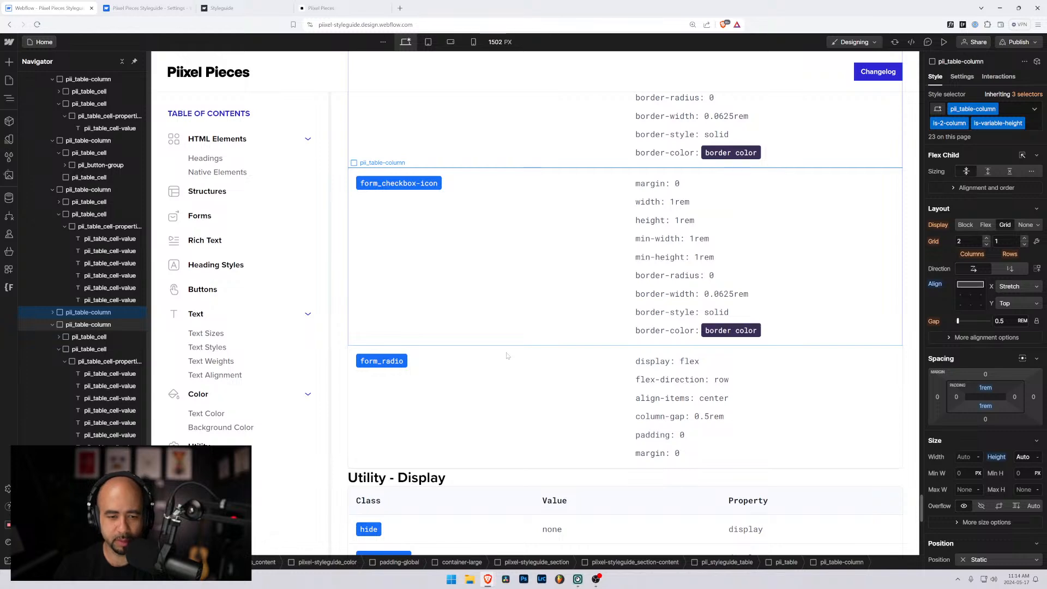
{"action": "key", "text": "ctrl+Down"}
{"action": "key", "text": "ctrl+Down"}
{"action": "scroll", "coordinate": [507, 355], "scroll_direction": "down", "scroll_amount": 3}
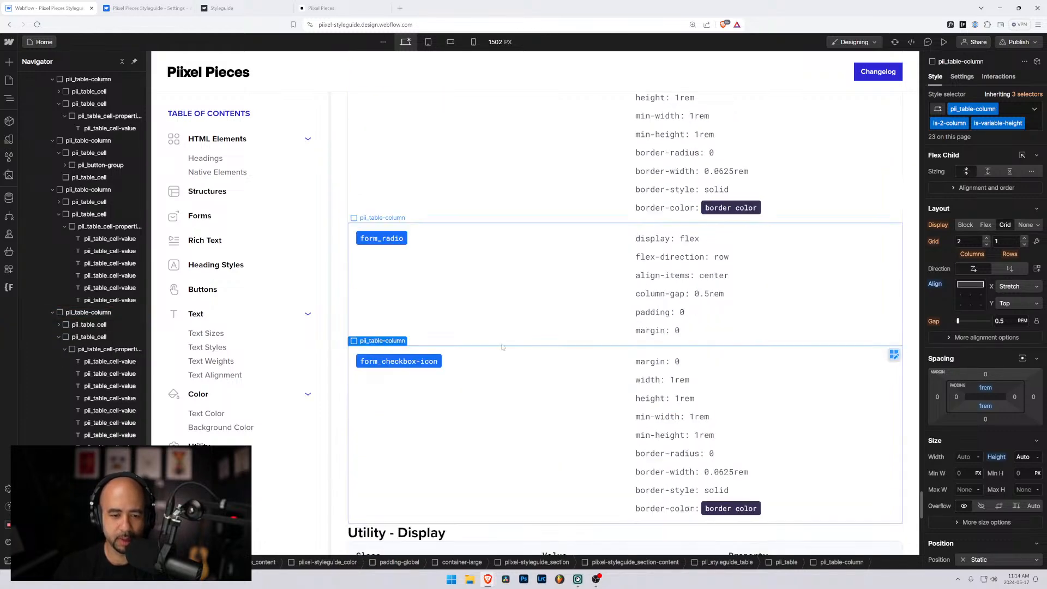
Rename the class label of the last row in the form table, the copied form_checkbox-icon row, to form_radio-icon.
{"action": "double_click", "coordinate": [403, 362]}
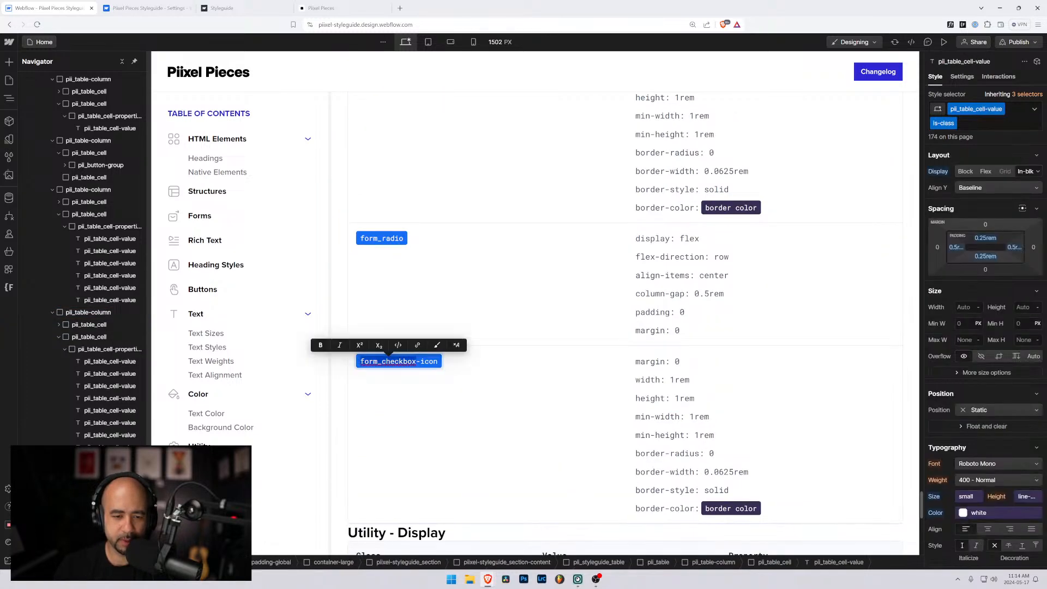
{"action": "left_click_drag", "start_coordinate": [417, 361], "coordinate": [387, 361]}
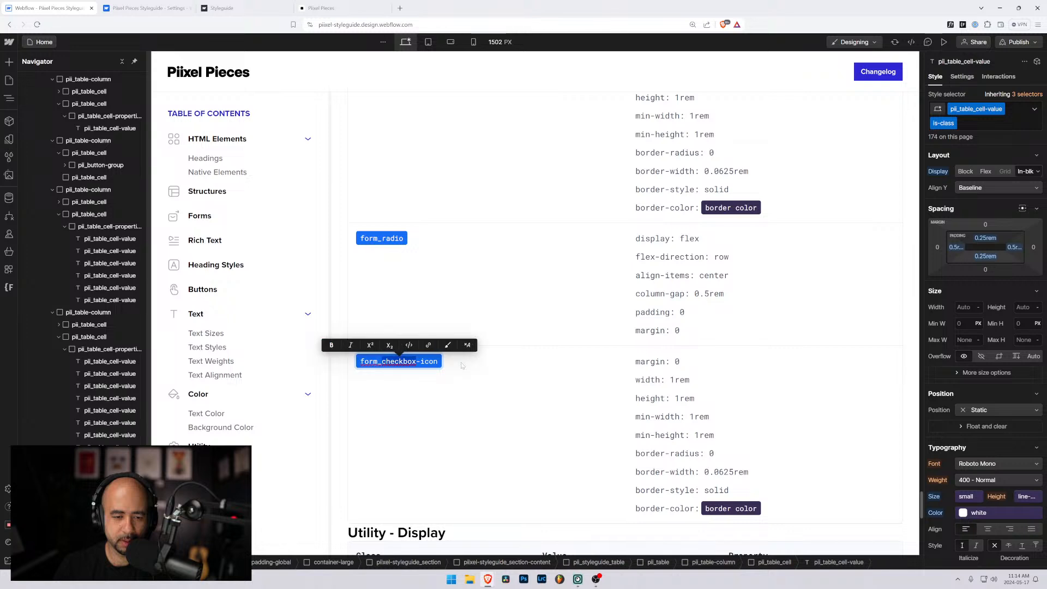
{"action": "type", "text": "radio"}
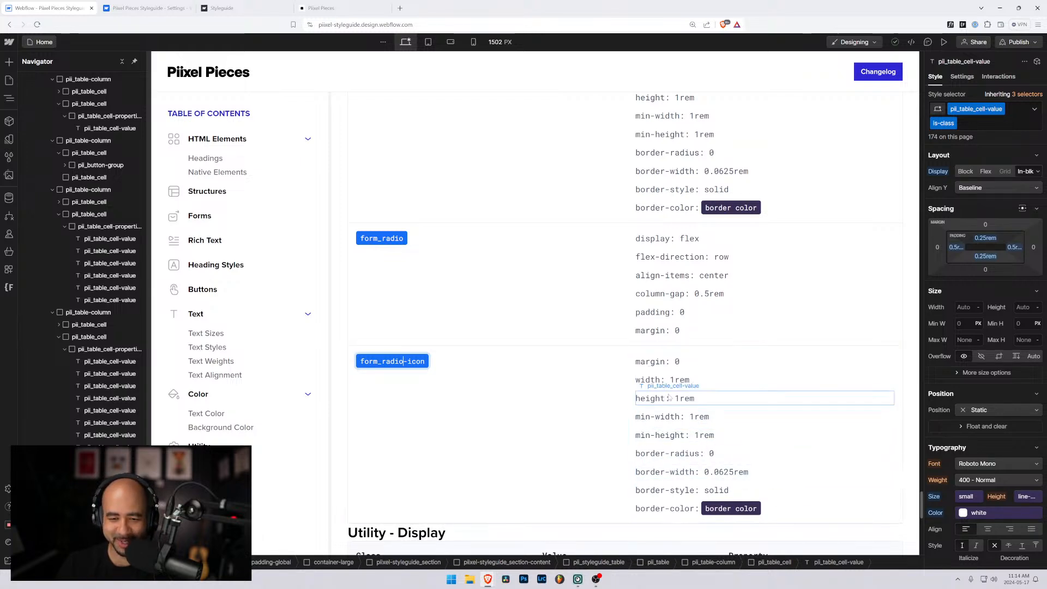
{"action": "scroll", "coordinate": [657, 428], "scroll_direction": "down", "scroll_amount": 1}
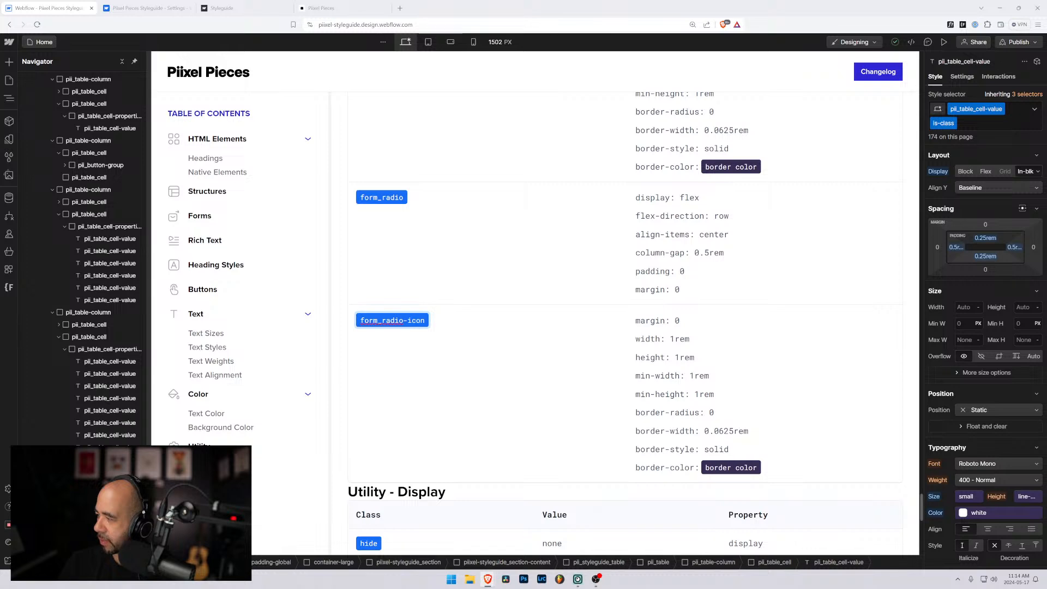
{"action": "key", "text": "Escape"}
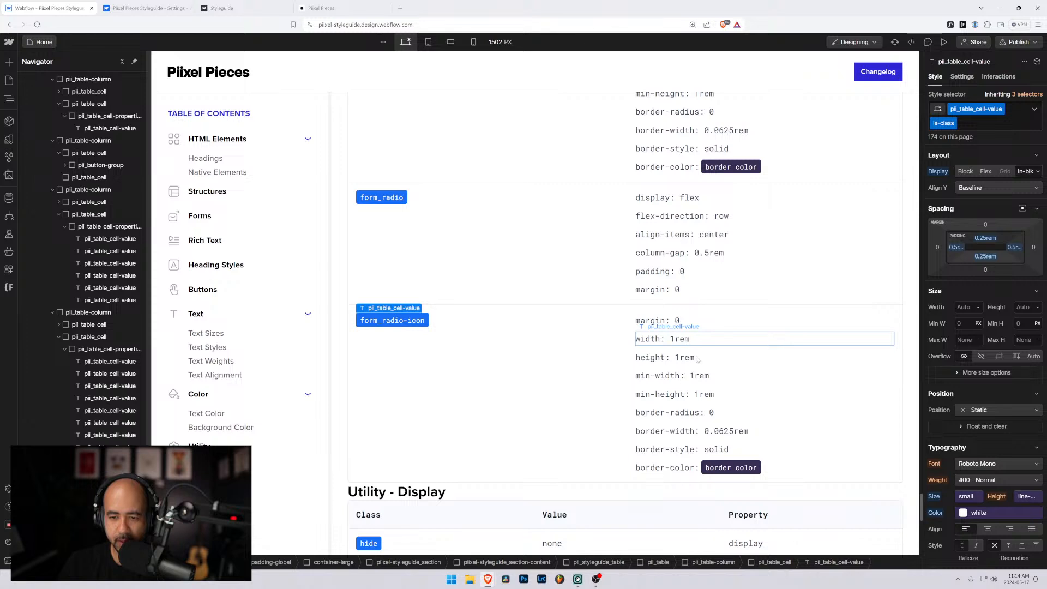
Delete the border-radius property line from the form_radio-icon row.
{"action": "left_click", "coordinate": [715, 413]}
{"action": "double_click", "coordinate": [714, 413]}
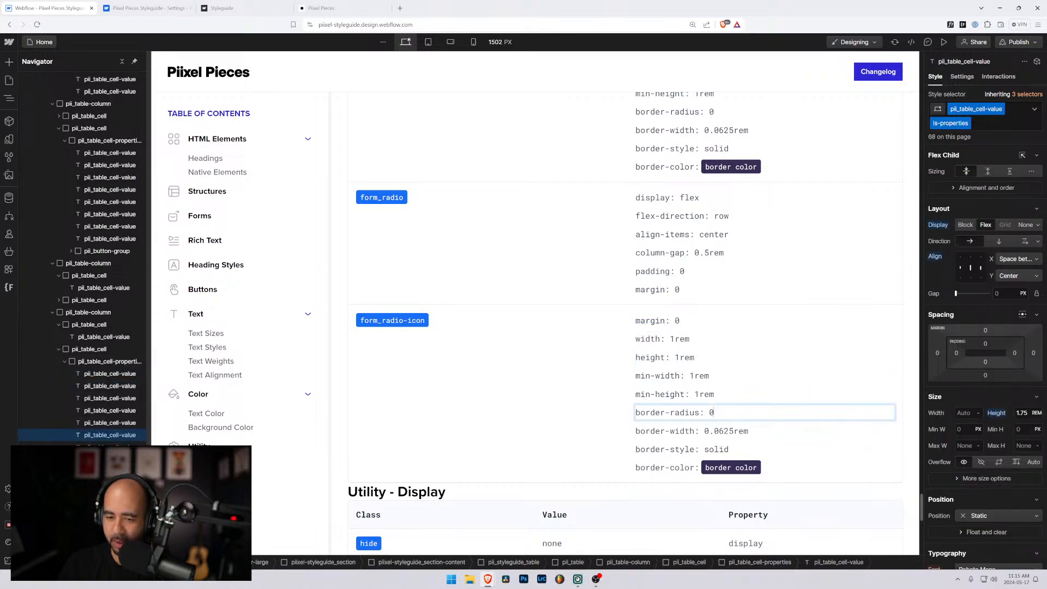
{"action": "left_click", "coordinate": [742, 420]}
{"action": "left_click", "coordinate": [740, 411]}
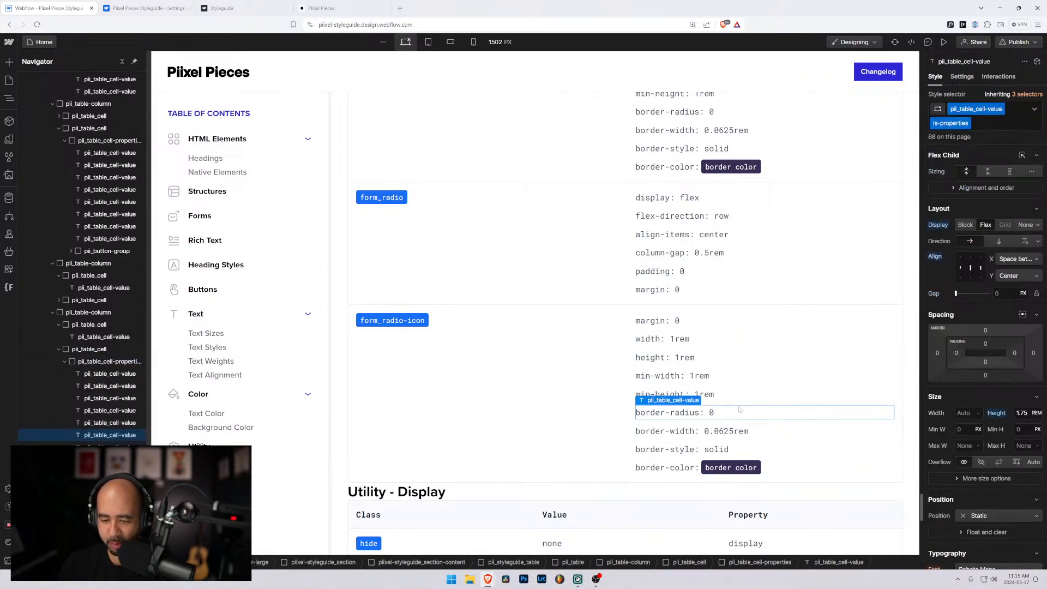
{"action": "key", "text": "Delete"}
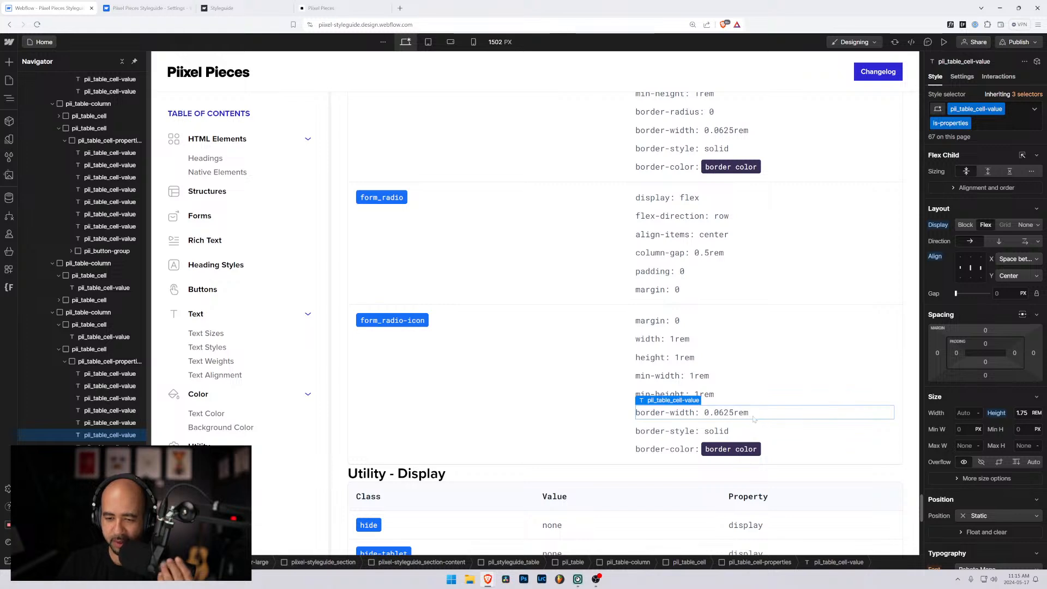
{"action": "left_click", "coordinate": [734, 432]}
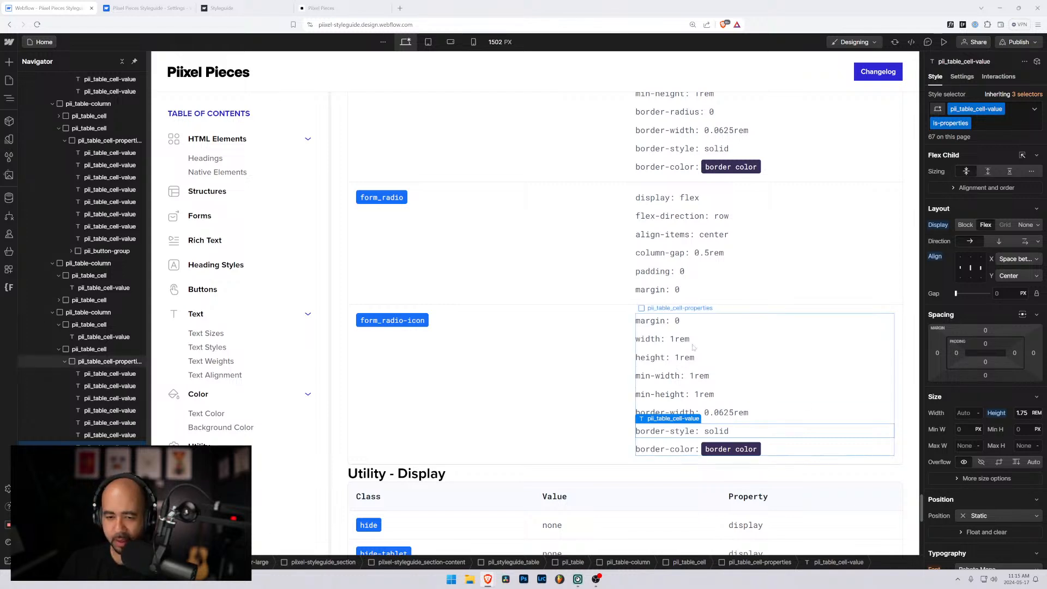
{"action": "left_click", "coordinate": [770, 375]}
{"action": "scroll", "coordinate": [586, 391], "scroll_direction": "up", "scroll_amount": 2}
{"action": "scroll", "coordinate": [584, 392], "scroll_direction": "up", "scroll_amount": 1}
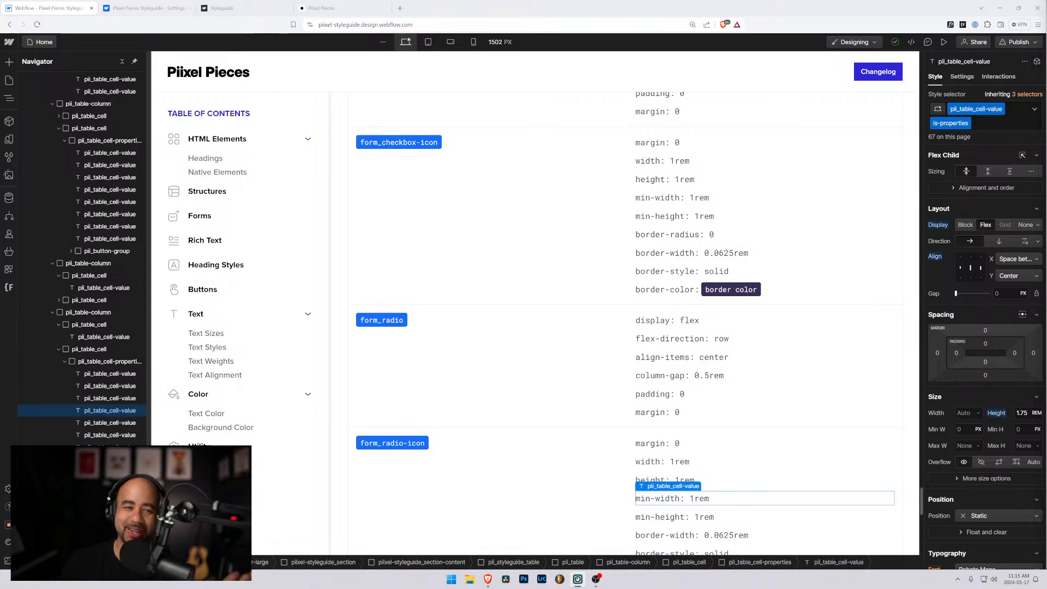
{"action": "scroll", "coordinate": [741, 434], "scroll_direction": "down", "scroll_amount": 3}
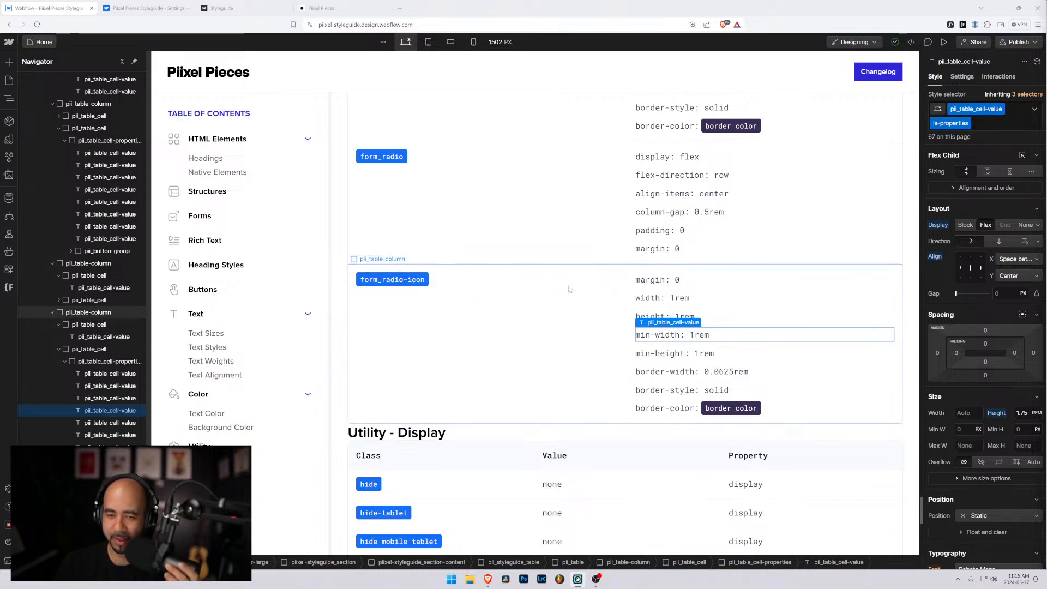
Apply the existing is-footer combo class to the form_radio-icon row, collapsing its two cells in the element tree.
{"action": "left_click", "coordinate": [561, 272]}
{"action": "left_click", "coordinate": [560, 270]}
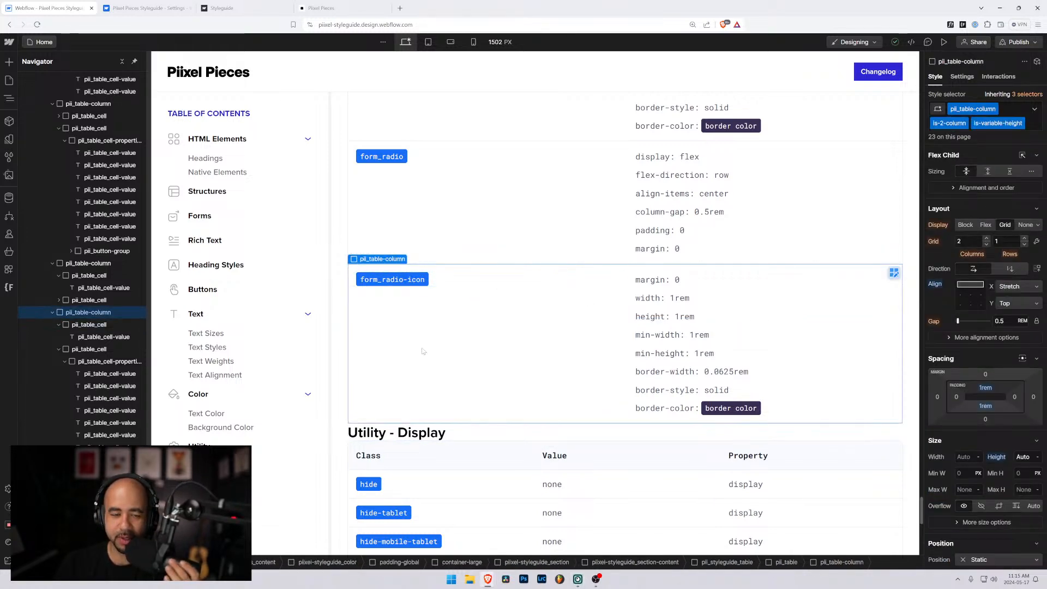
{"action": "left_click", "coordinate": [57, 324]}
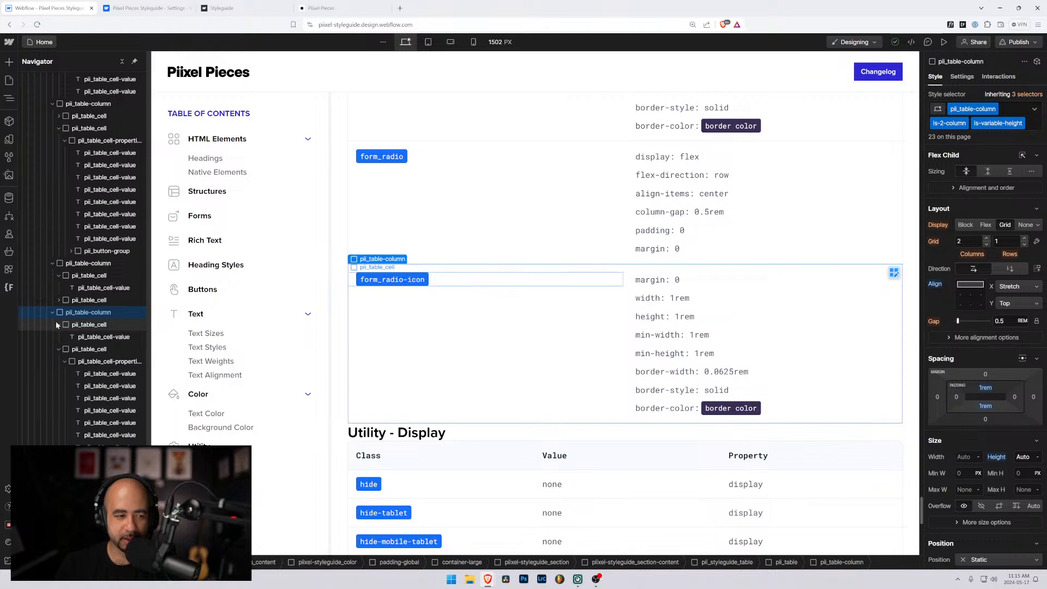
{"action": "left_click", "coordinate": [58, 336]}
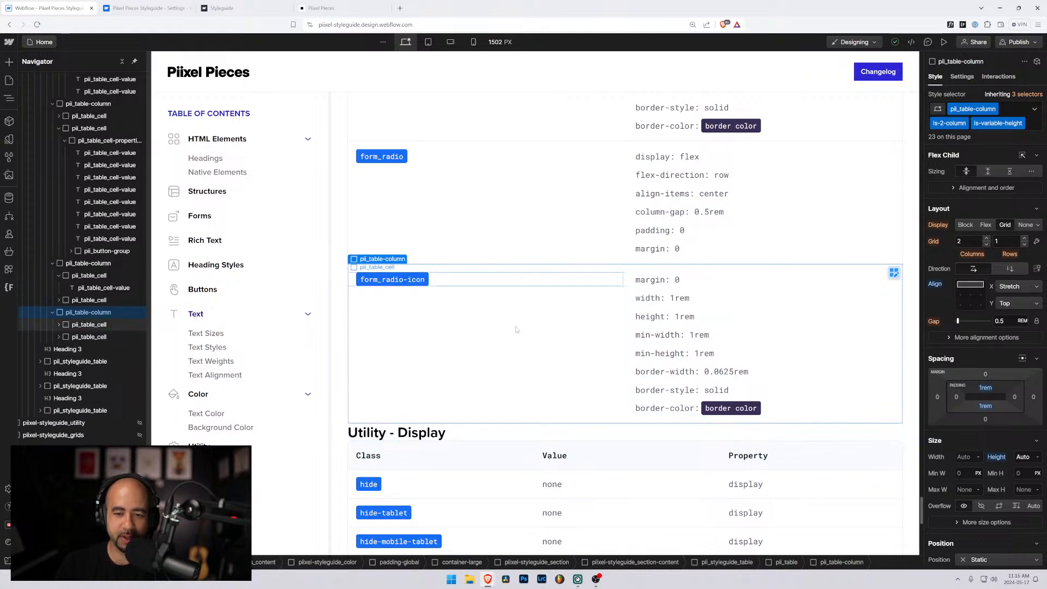
{"action": "left_click", "coordinate": [1031, 130]}
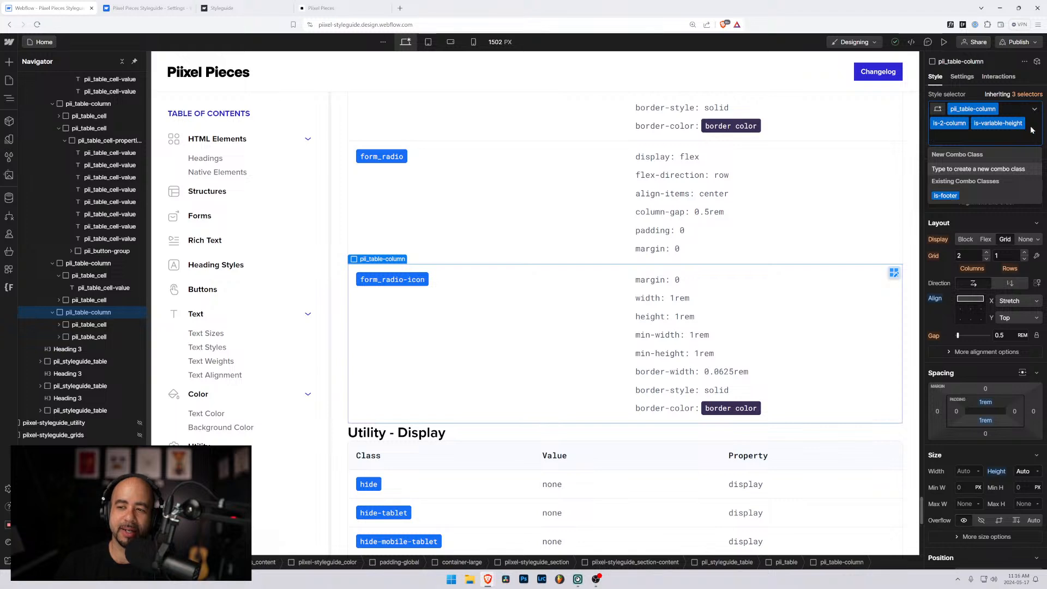
{"action": "left_click", "coordinate": [944, 195]}
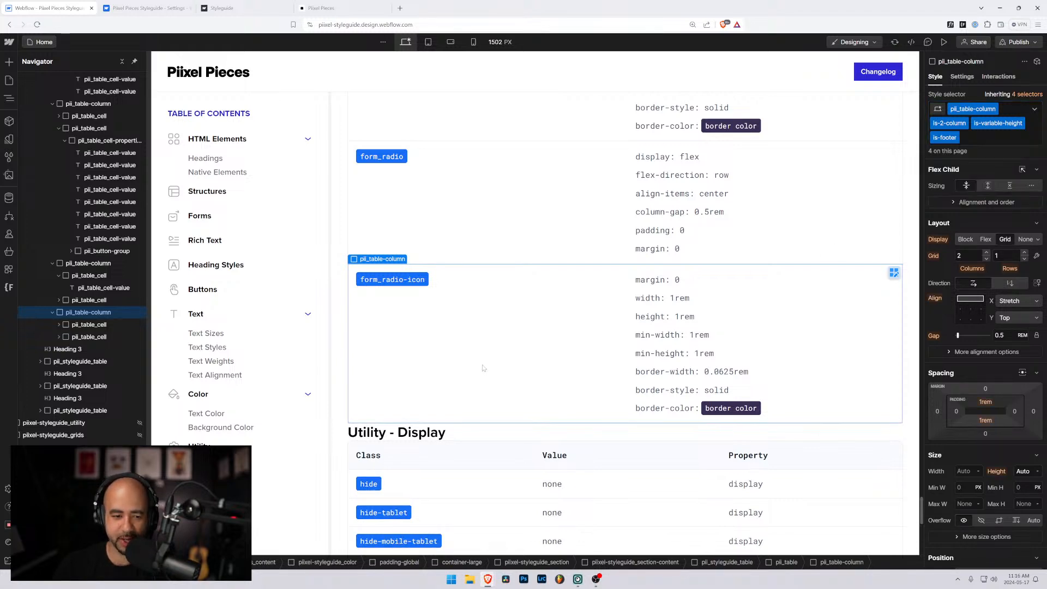
{"action": "left_click", "coordinate": [337, 314]}
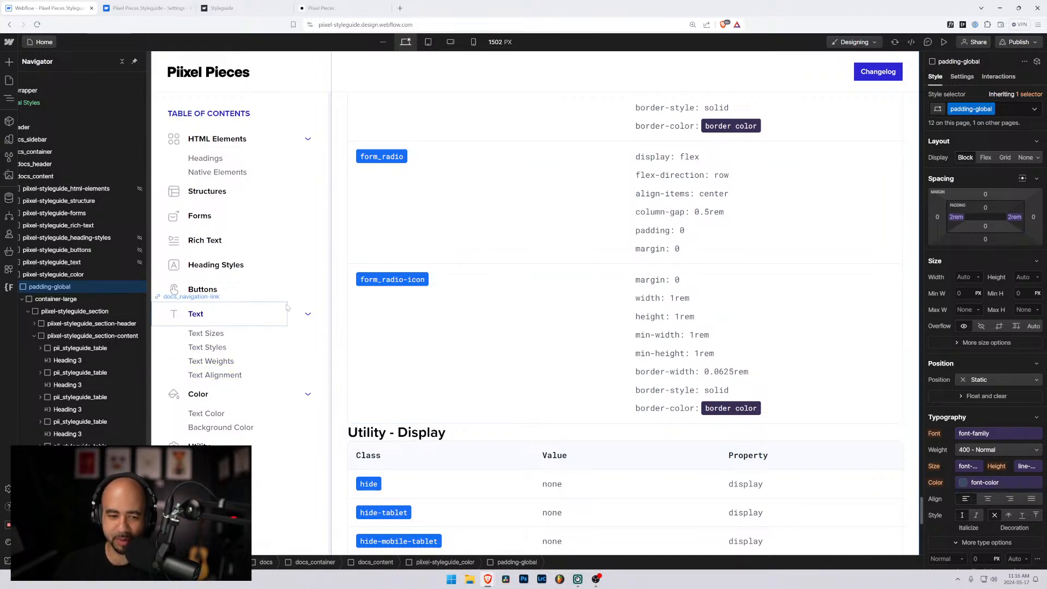
Examine the form_radio and form_radio-icon rows, their applied classes, and the Utility - Display table below them.
{"action": "scroll", "coordinate": [414, 338], "scroll_direction": "up", "scroll_amount": 5}
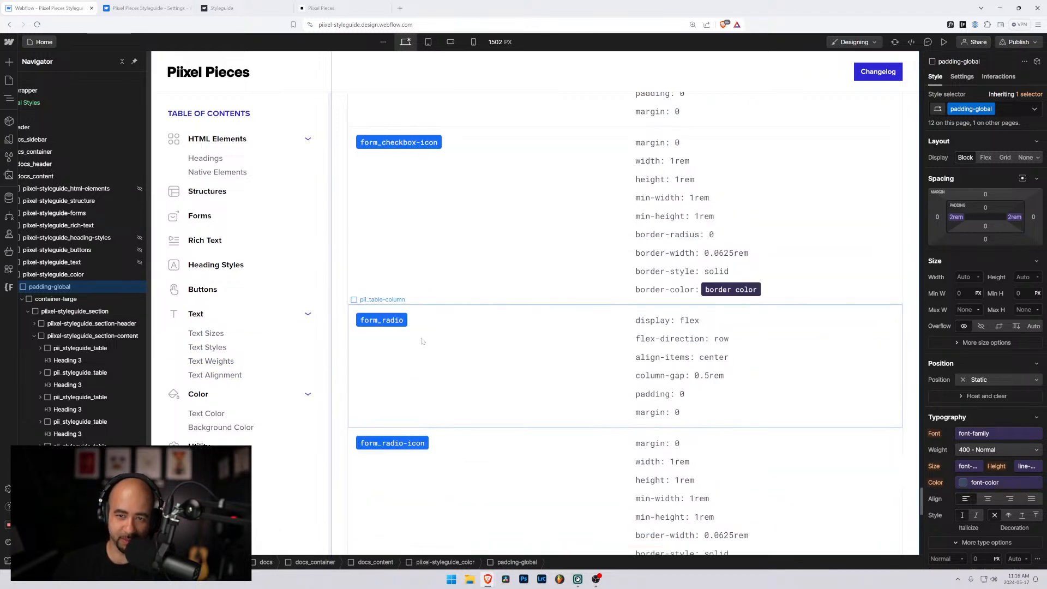
{"action": "scroll", "coordinate": [371, 352], "scroll_direction": "down", "scroll_amount": 2}
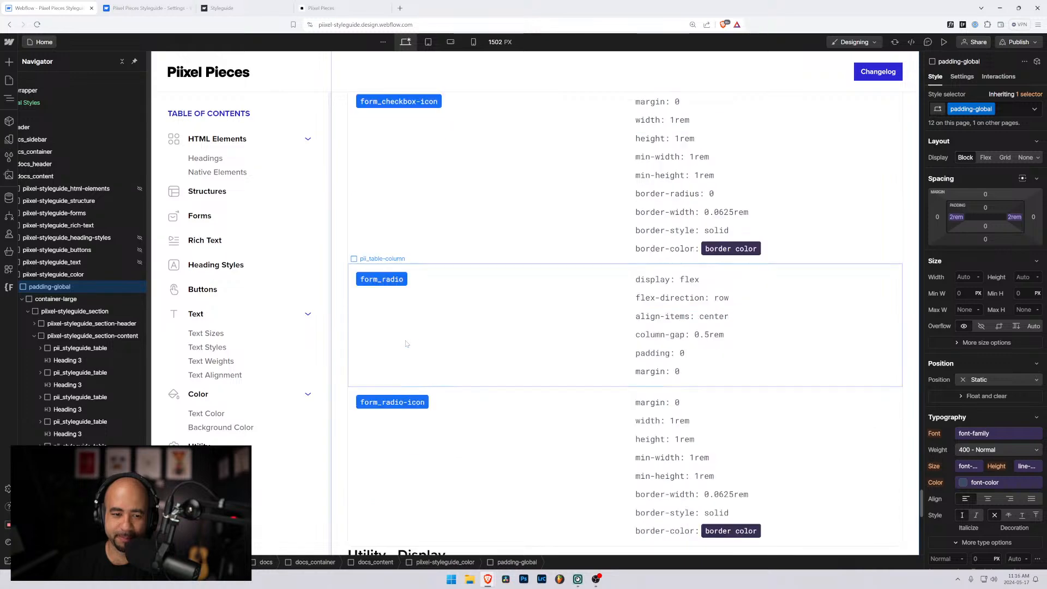
{"action": "left_click", "coordinate": [493, 384]}
{"action": "left_click", "coordinate": [354, 365]}
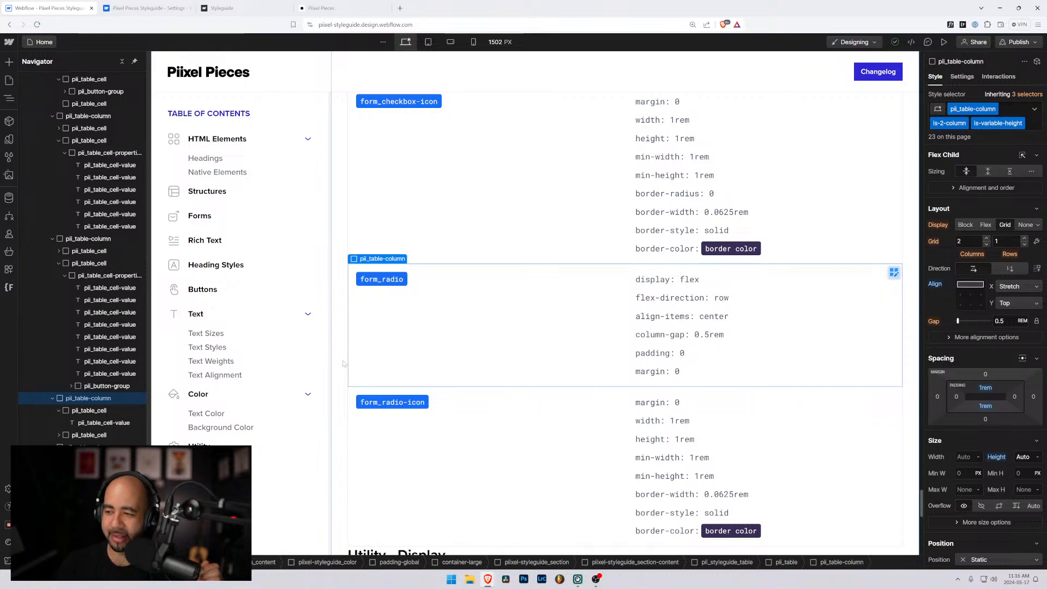
{"action": "scroll", "coordinate": [345, 364], "scroll_direction": "down", "scroll_amount": 2}
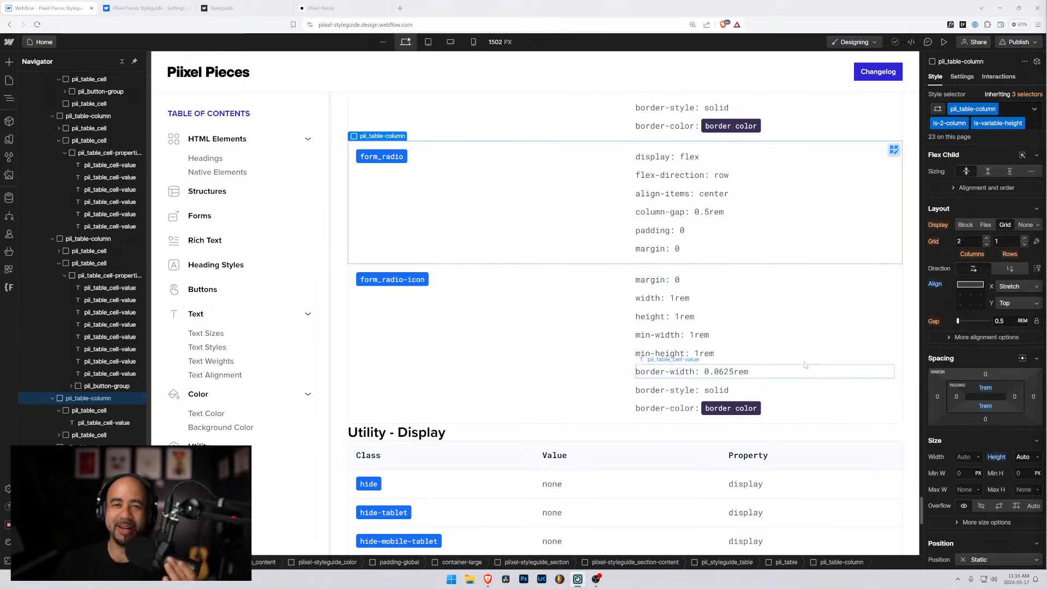
{"action": "left_click", "coordinate": [791, 269]}
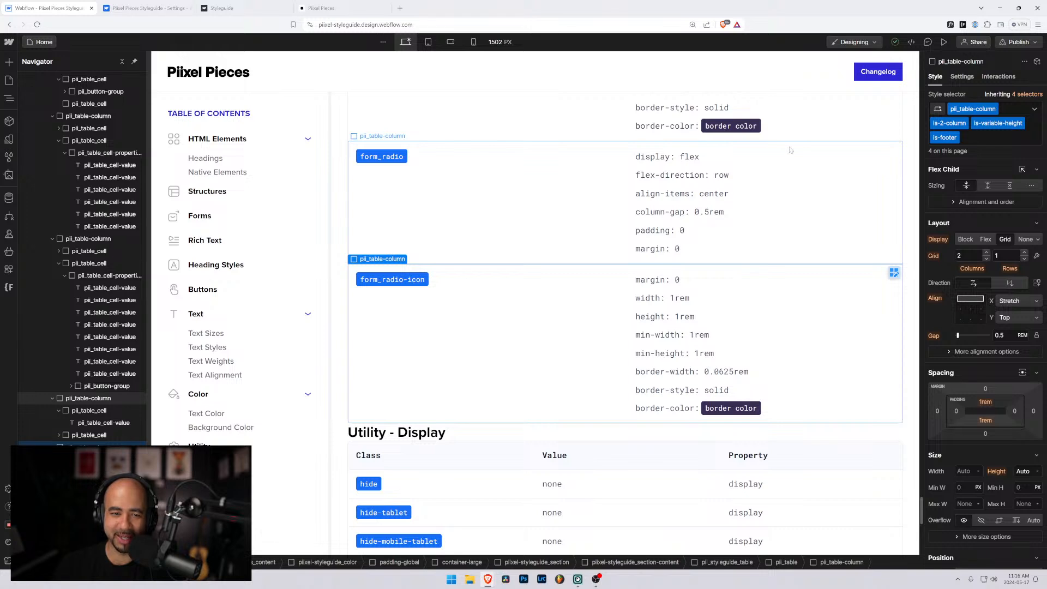
{"action": "scroll", "coordinate": [537, 318], "scroll_direction": "down", "scroll_amount": 1}
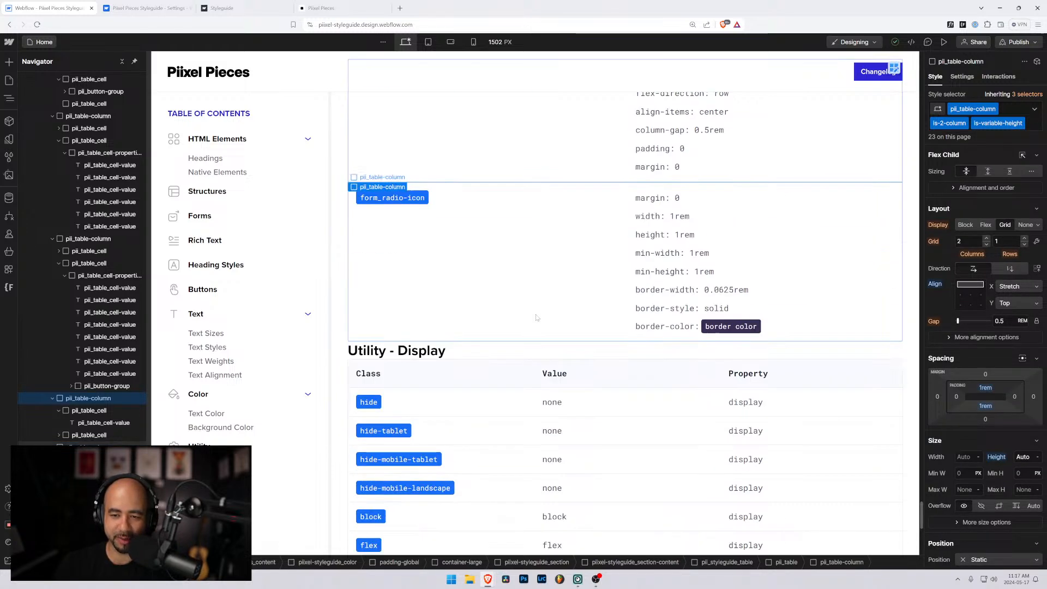
{"action": "scroll", "coordinate": [537, 318], "scroll_direction": "down", "scroll_amount": 1}
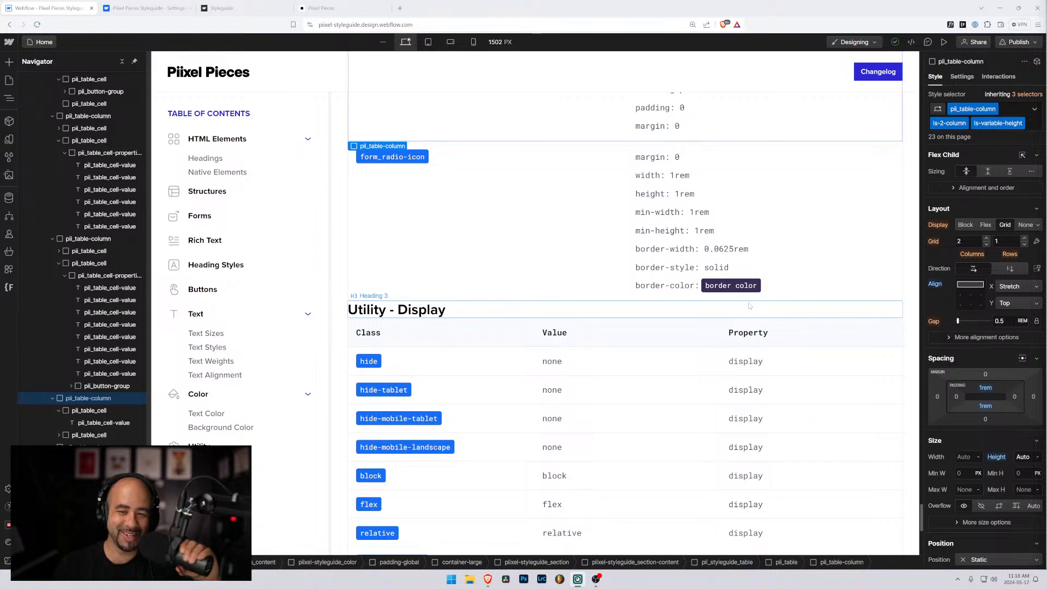
{"action": "scroll", "coordinate": [668, 209], "scroll_direction": "down", "scroll_amount": 2}
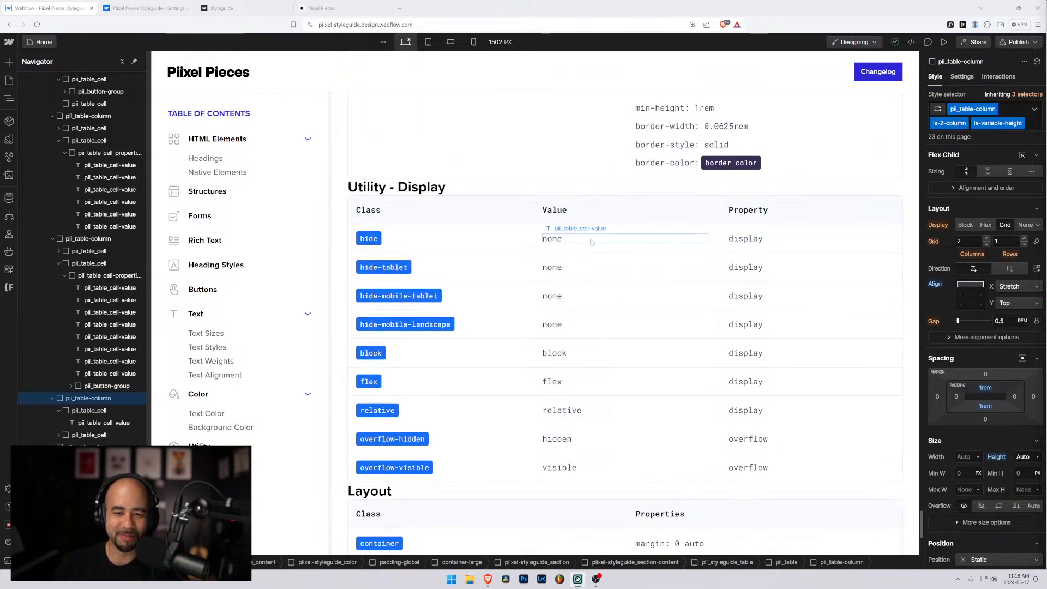
{"action": "scroll", "coordinate": [560, 235], "scroll_direction": "up", "scroll_amount": 4}
{"action": "scroll", "coordinate": [561, 234], "scroll_direction": "up", "scroll_amount": 2}
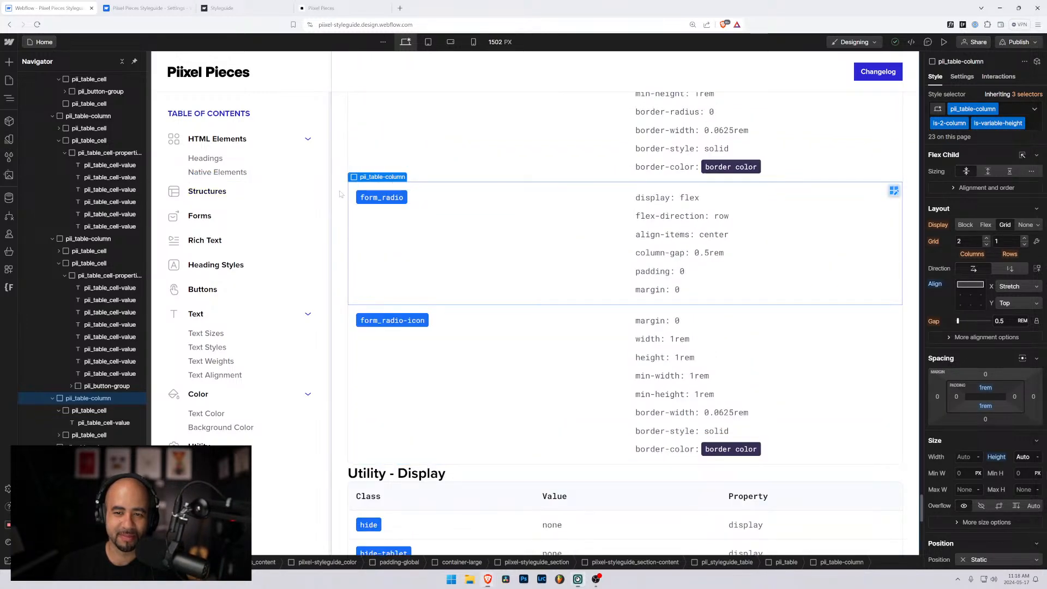
Review the Form table's class rows and their listed properties from form down to form_checkbox-icon.
{"action": "left_click", "coordinate": [360, 226]}
{"action": "scroll", "coordinate": [567, 279], "scroll_direction": "up", "scroll_amount": 6}
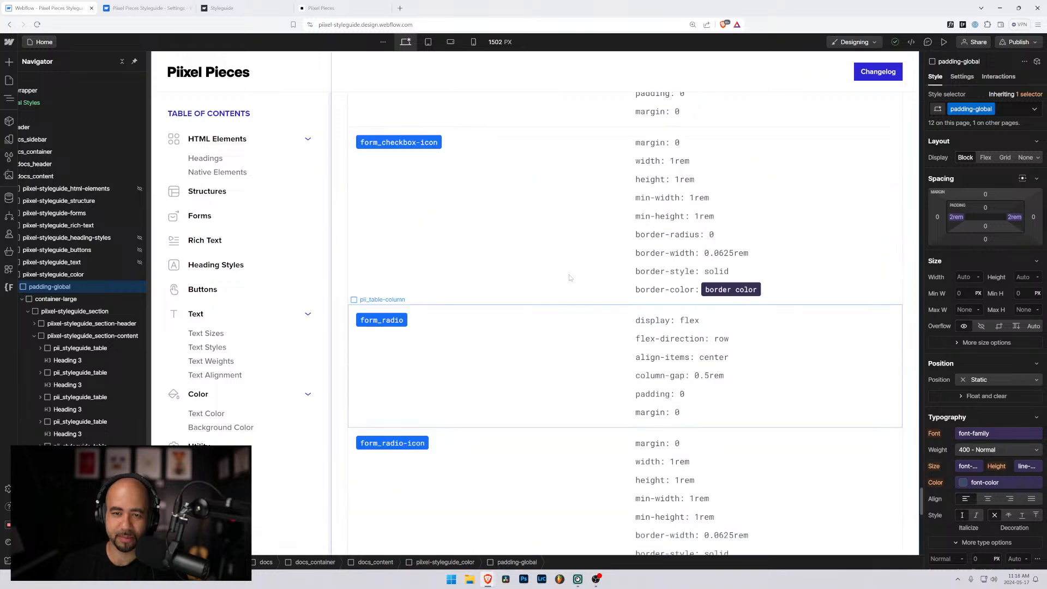
{"action": "scroll", "coordinate": [570, 278], "scroll_direction": "up", "scroll_amount": 6}
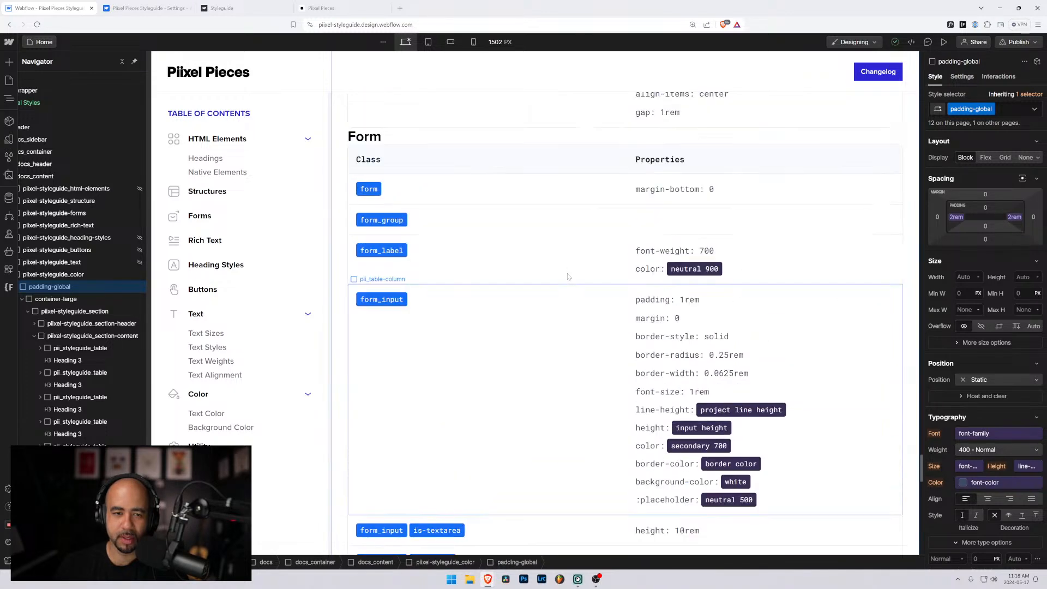
{"action": "left_click", "coordinate": [523, 192]}
{"action": "left_click", "coordinate": [758, 188]}
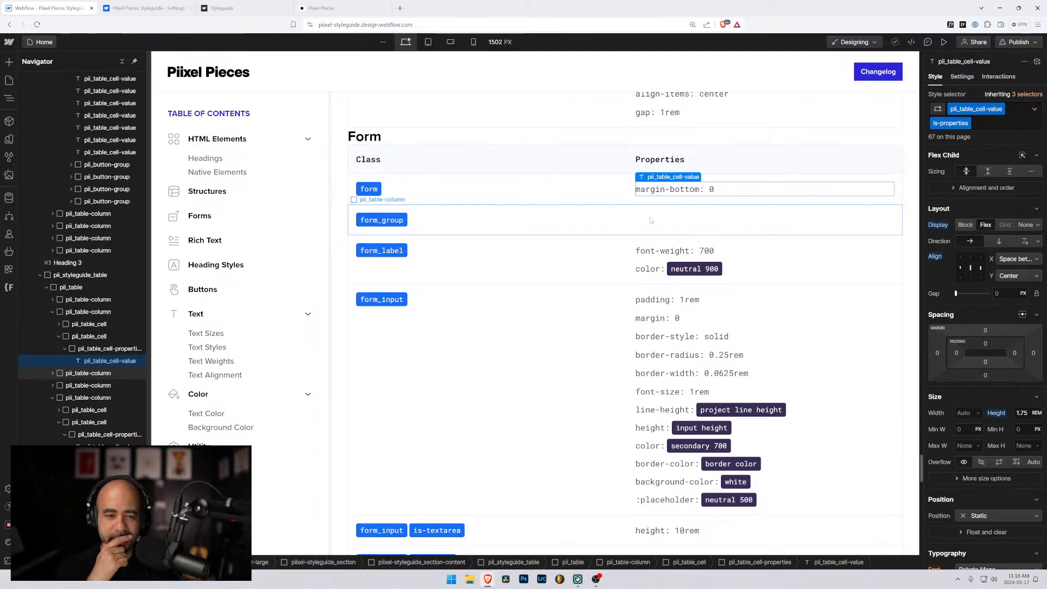
{"action": "left_click", "coordinate": [655, 251]}
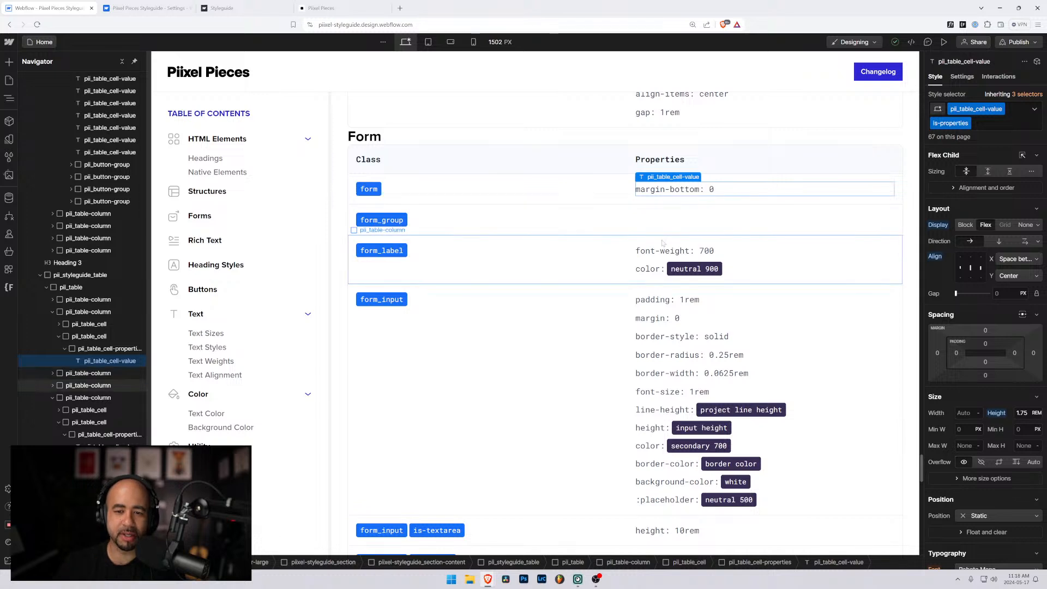
{"action": "left_click", "coordinate": [650, 270]}
{"action": "scroll", "coordinate": [420, 234], "scroll_direction": "down", "scroll_amount": 2}
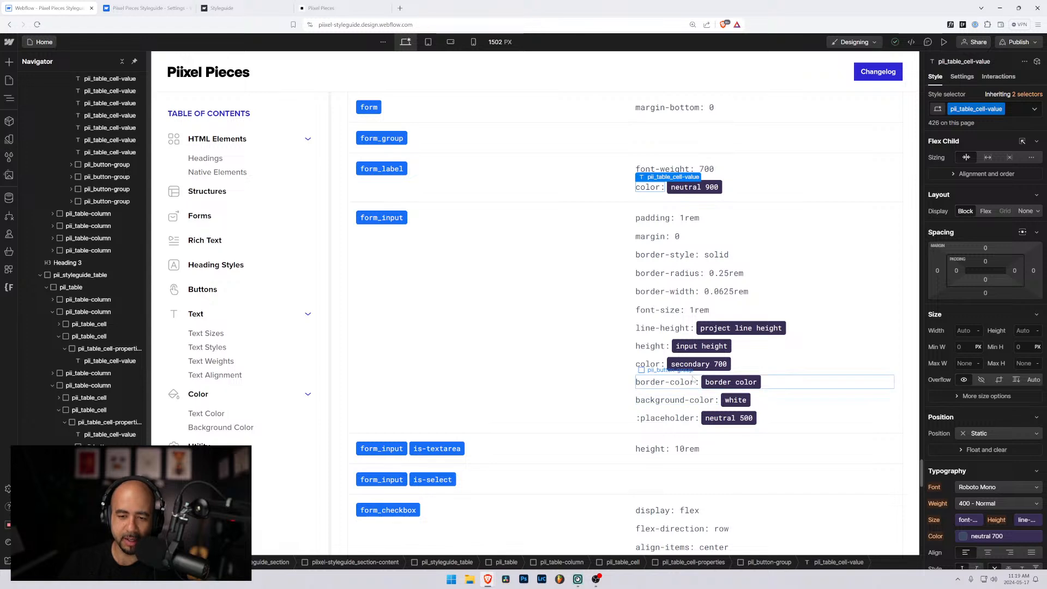
{"action": "left_click", "coordinate": [716, 279]}
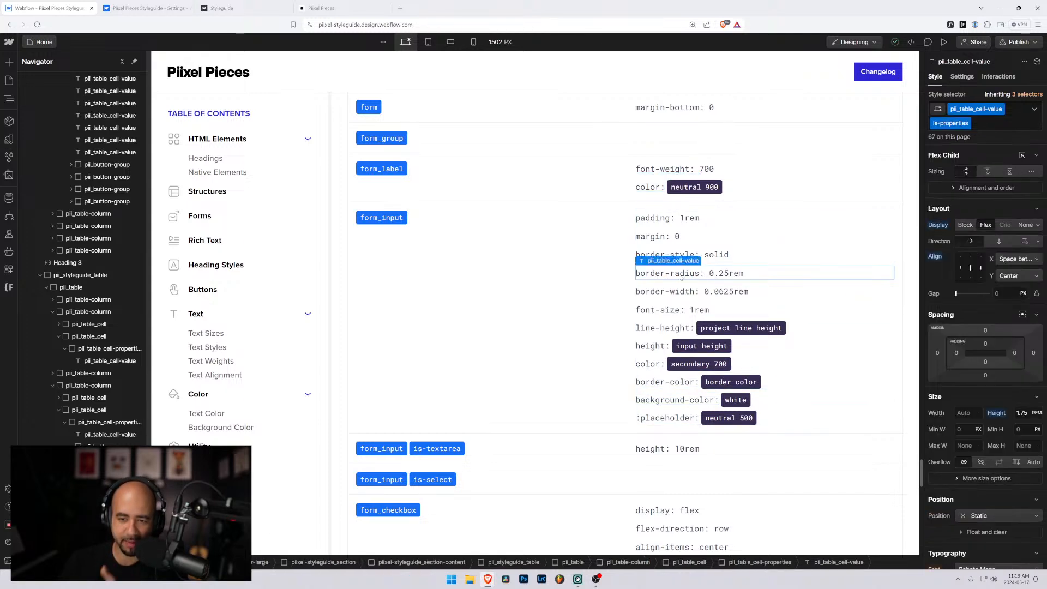
{"action": "scroll", "coordinate": [634, 347], "scroll_direction": "down", "scroll_amount": 3}
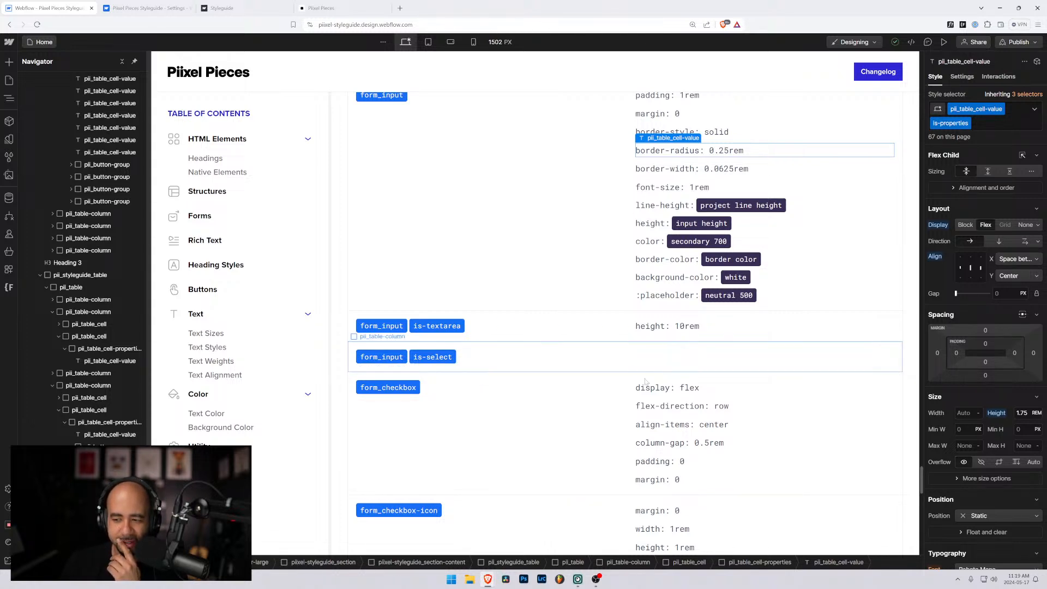
{"action": "scroll", "coordinate": [553, 354], "scroll_direction": "down", "scroll_amount": 2}
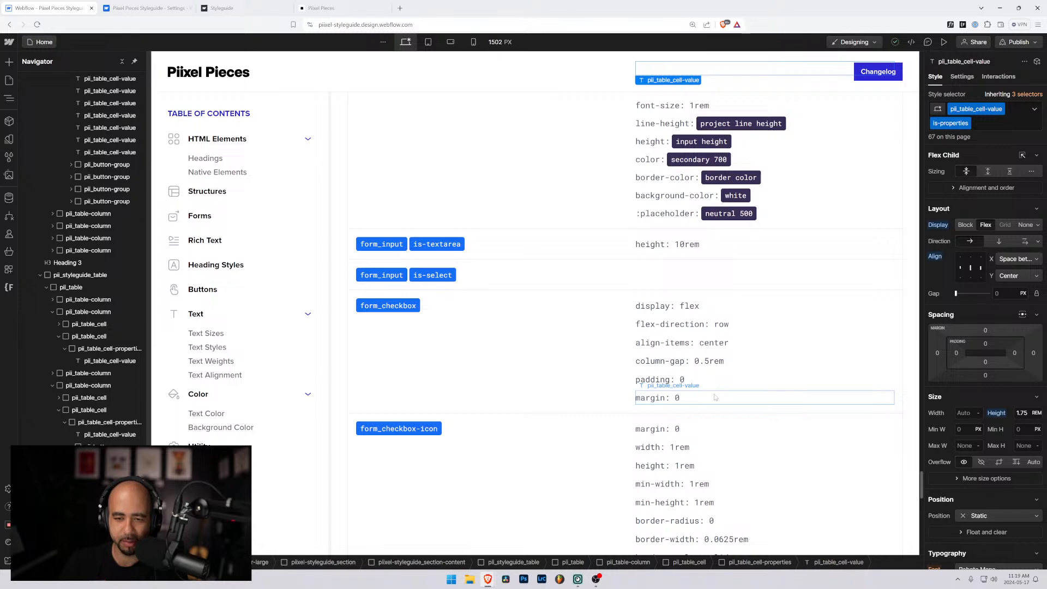
{"action": "scroll", "coordinate": [716, 397], "scroll_direction": "down", "scroll_amount": 2}
{"action": "scroll", "coordinate": [628, 362], "scroll_direction": "down", "scroll_amount": 2}
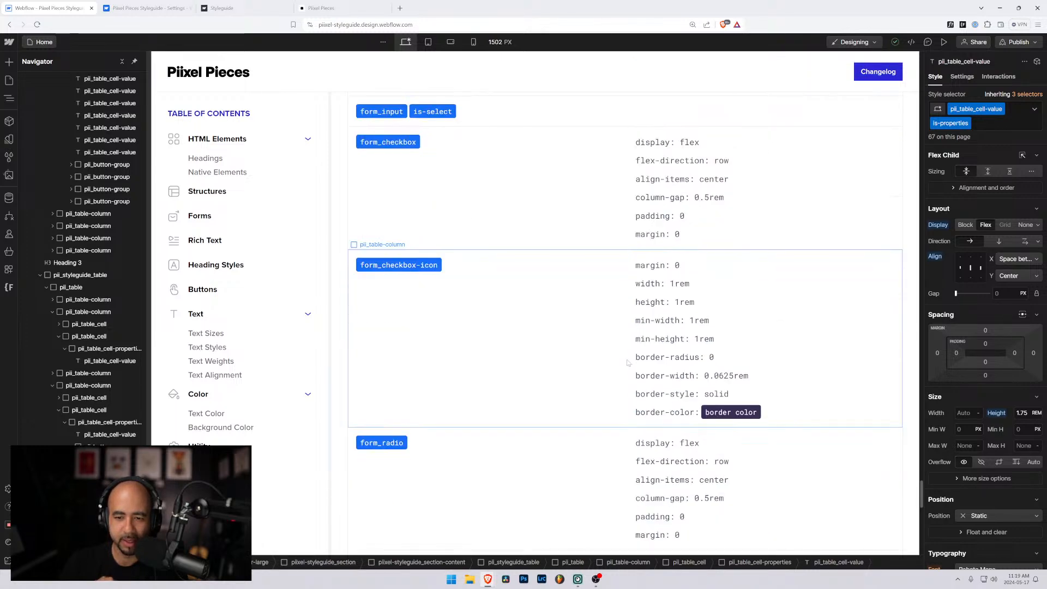
Compare the properties listed in the form_checkbox, form_checkbox-icon, form_radio and form_radio-icon rows, and check the Utility - Display table.
{"action": "scroll", "coordinate": [628, 363], "scroll_direction": "up", "scroll_amount": 3}
{"action": "scroll", "coordinate": [611, 358], "scroll_direction": "down", "scroll_amount": 2}
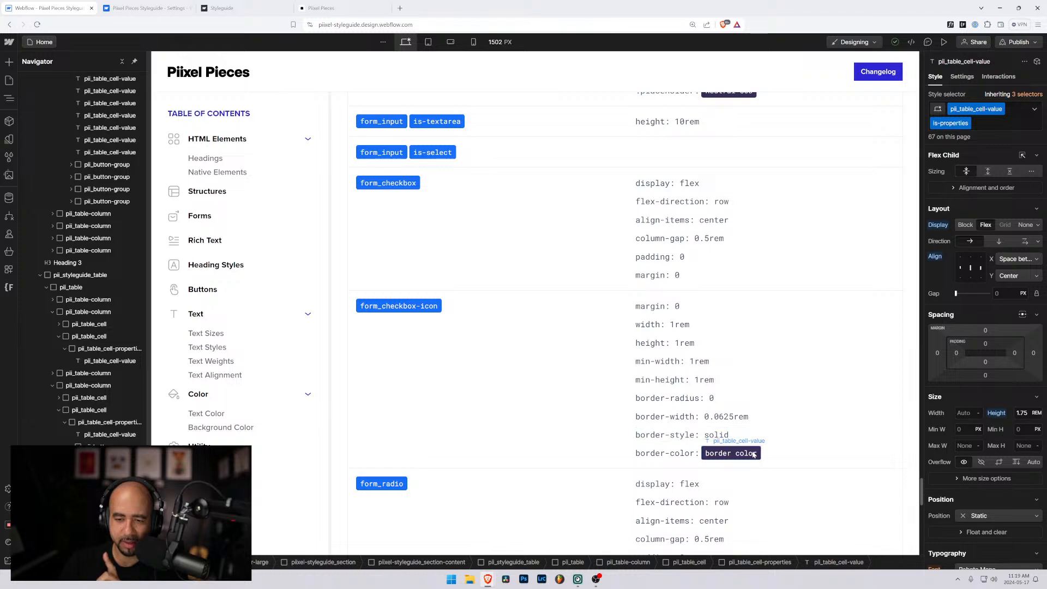
{"action": "scroll", "coordinate": [524, 330], "scroll_direction": "down", "scroll_amount": 3}
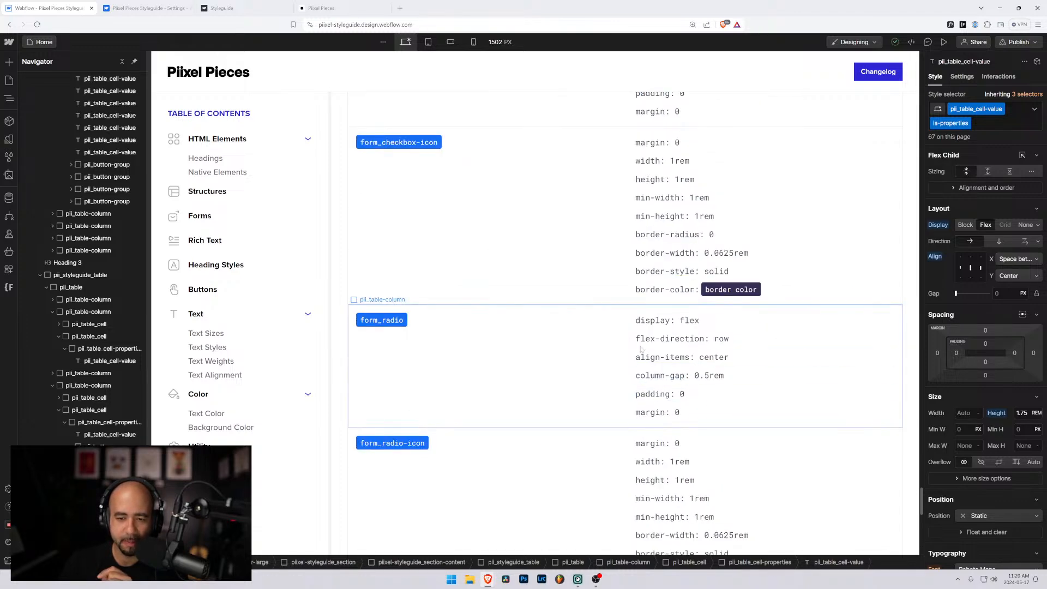
{"action": "scroll", "coordinate": [693, 359], "scroll_direction": "down", "scroll_amount": 2}
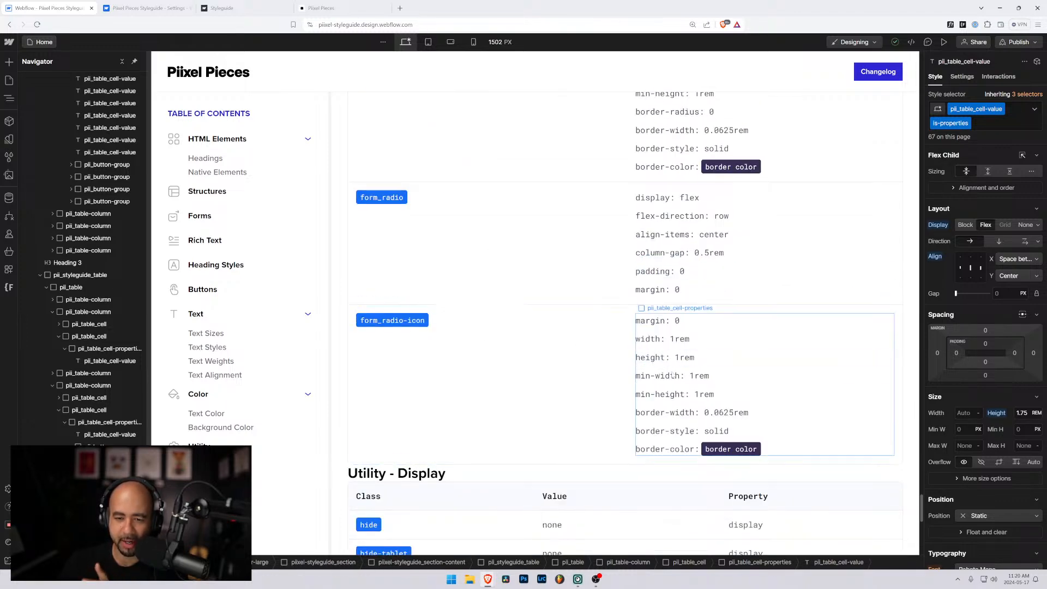
{"action": "scroll", "coordinate": [695, 382], "scroll_direction": "up", "scroll_amount": 1}
{"action": "scroll", "coordinate": [720, 377], "scroll_direction": "down", "scroll_amount": 2}
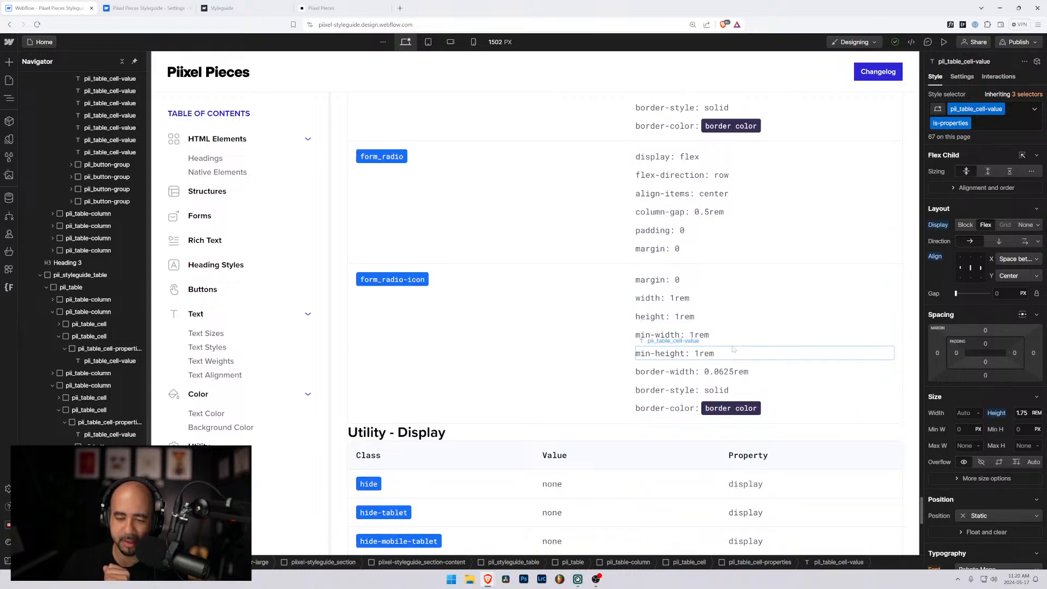
{"action": "scroll", "coordinate": [731, 349], "scroll_direction": "down", "scroll_amount": 2}
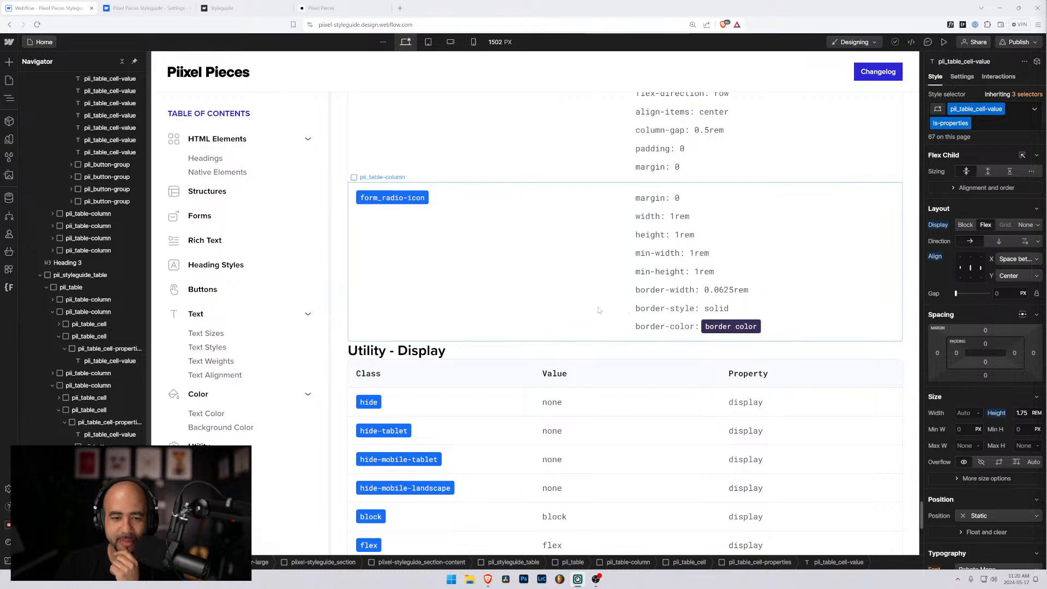
{"action": "scroll", "coordinate": [599, 311], "scroll_direction": "down", "scroll_amount": 2}
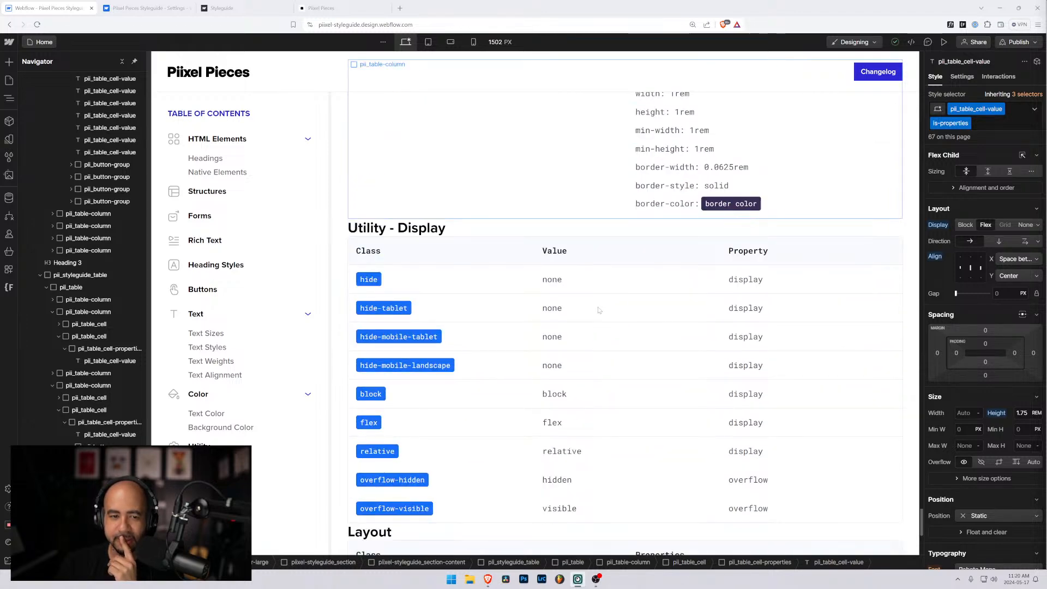
{"action": "scroll", "coordinate": [599, 310], "scroll_direction": "down", "scroll_amount": 2}
{"action": "scroll", "coordinate": [600, 311], "scroll_direction": "up", "scroll_amount": 4}
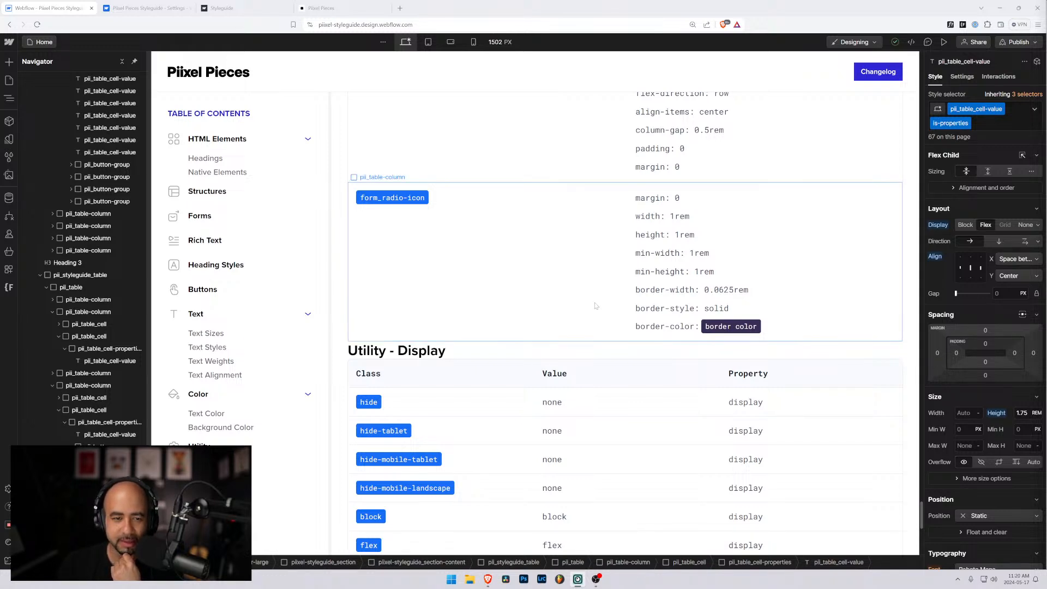
{"action": "scroll", "coordinate": [595, 306], "scroll_direction": "down", "scroll_amount": 3}
{"action": "scroll", "coordinate": [595, 306], "scroll_direction": "up", "scroll_amount": 2}
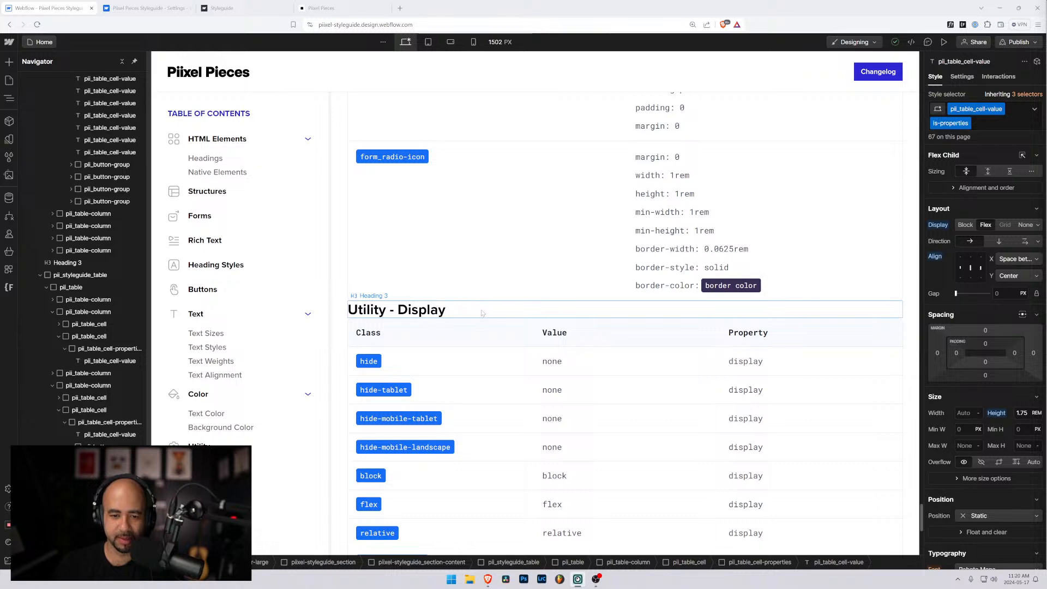
Look over the style guide from the Rich Text section through the Form, Utility - Display, Layout and Grid class tables.
{"action": "scroll", "coordinate": [488, 319], "scroll_direction": "up", "scroll_amount": 5}
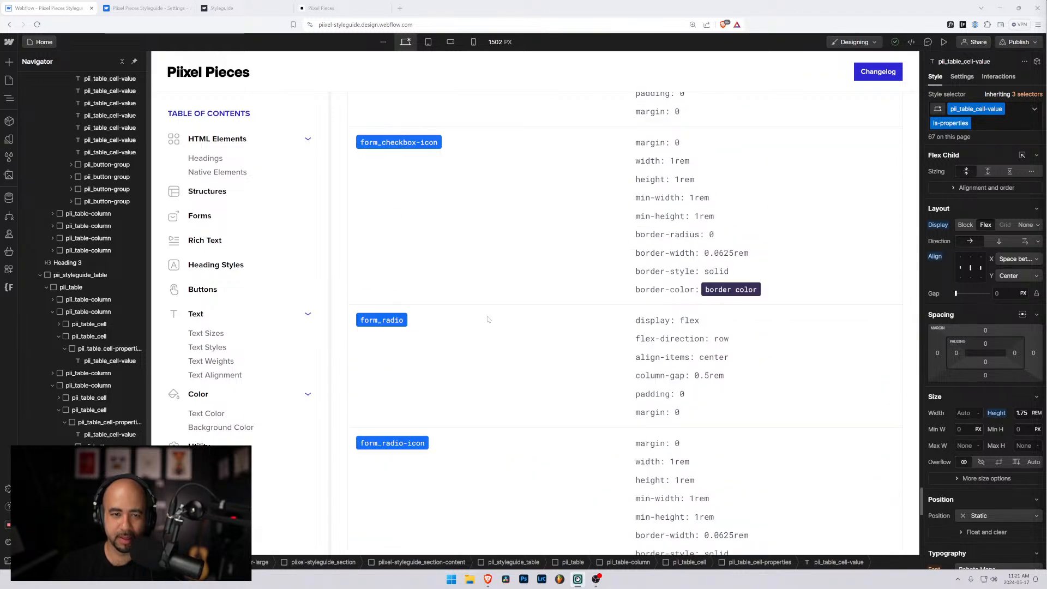
{"action": "scroll", "coordinate": [488, 319], "scroll_direction": "up", "scroll_amount": 8}
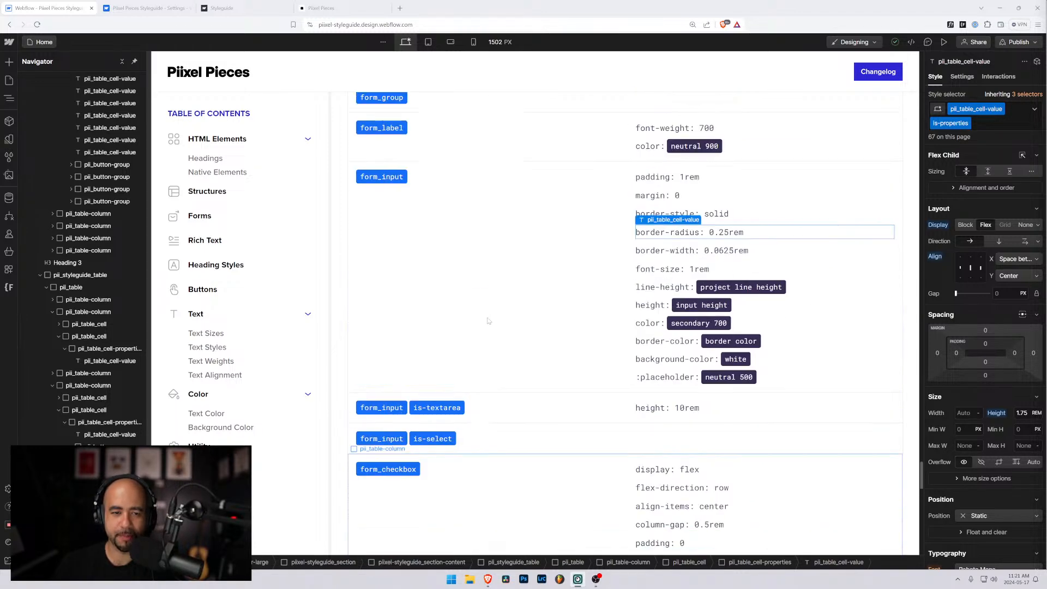
{"action": "scroll", "coordinate": [488, 321], "scroll_direction": "up", "scroll_amount": 2}
{"action": "scroll", "coordinate": [488, 323], "scroll_direction": "up", "scroll_amount": 3}
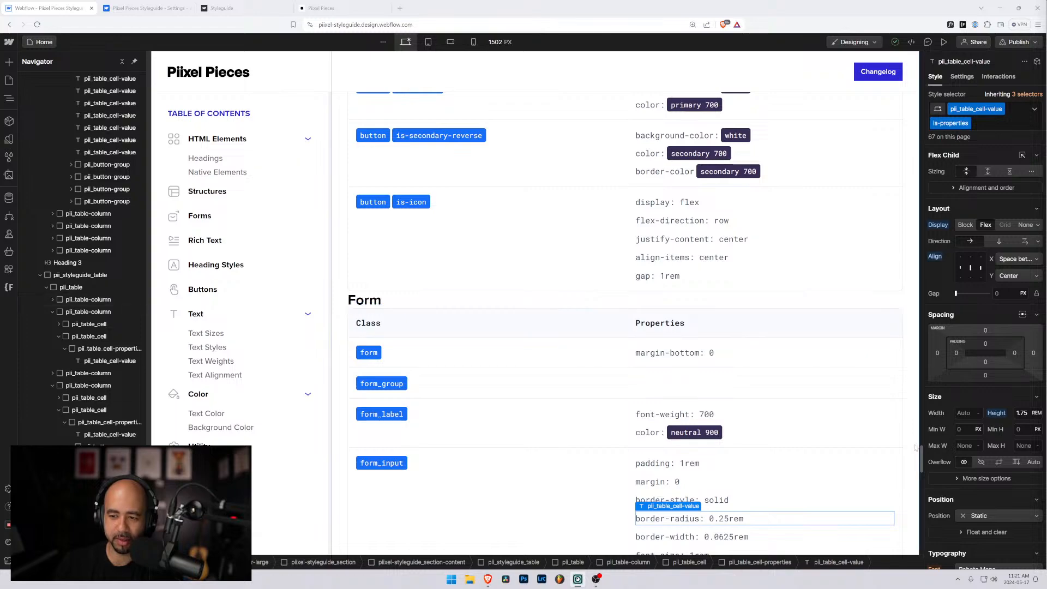
{"action": "left_click_drag", "start_coordinate": [921, 460], "coordinate": [915, 534]}
{"action": "scroll", "coordinate": [580, 399], "scroll_direction": "down", "scroll_amount": 1}
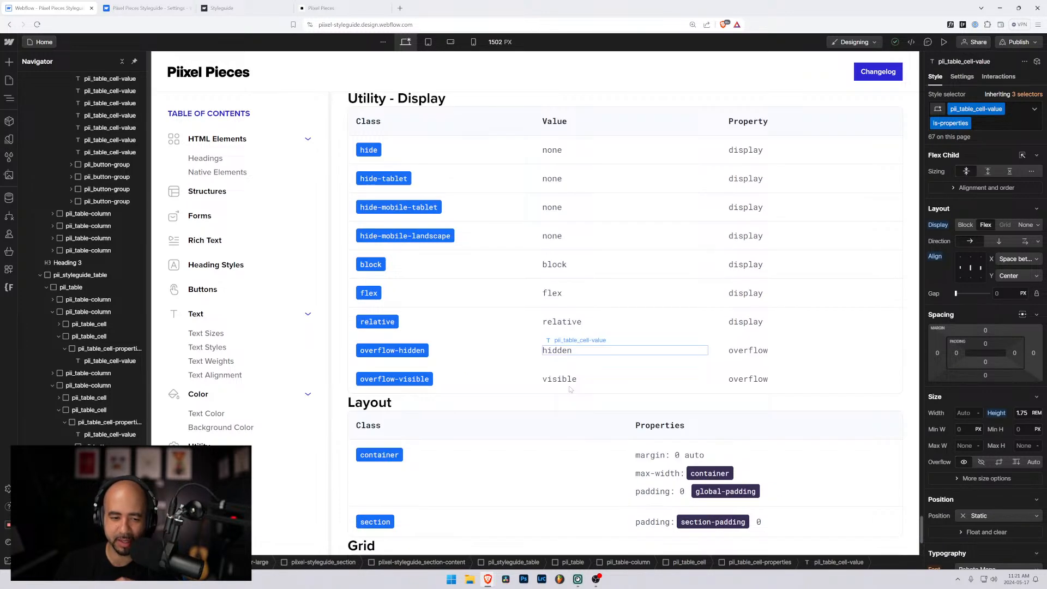
{"action": "scroll", "coordinate": [570, 389], "scroll_direction": "down", "scroll_amount": 3}
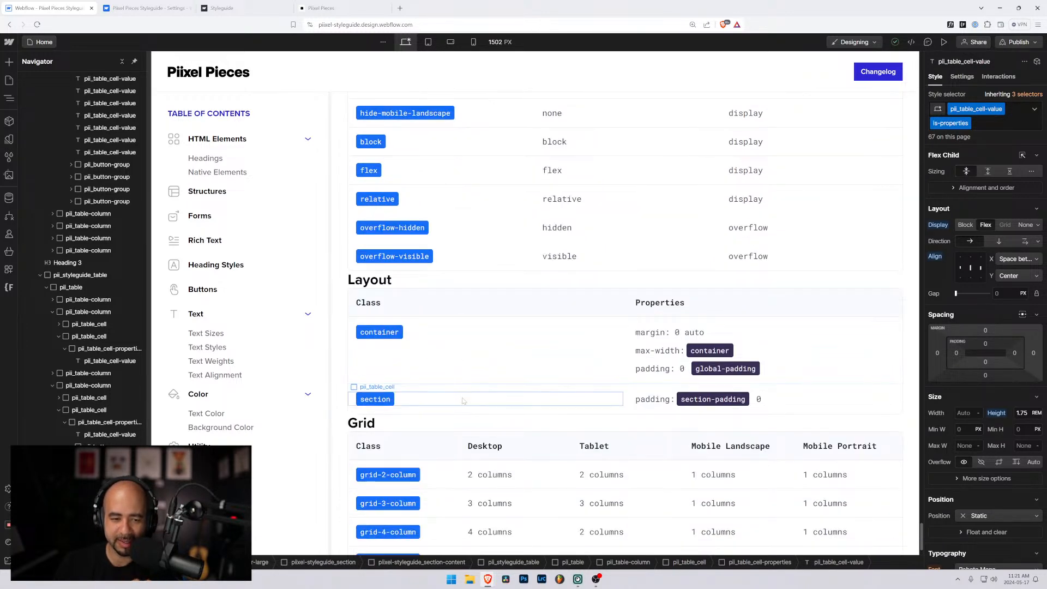
{"action": "scroll", "coordinate": [464, 401], "scroll_direction": "down", "scroll_amount": 2}
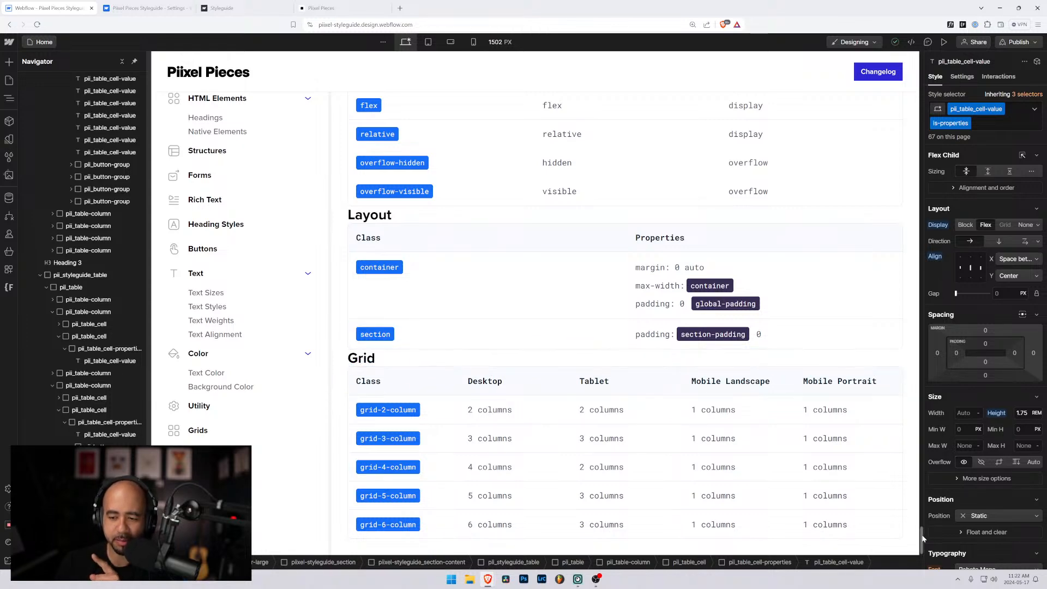
{"action": "left_click_drag", "start_coordinate": [923, 538], "coordinate": [922, 462]}
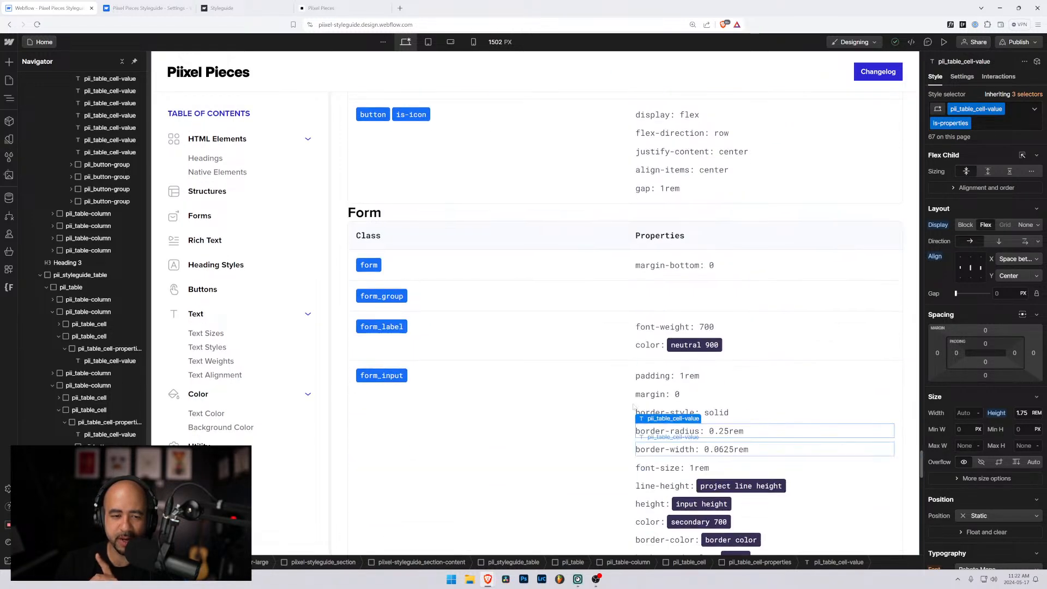
{"action": "scroll", "coordinate": [633, 407], "scroll_direction": "up", "scroll_amount": 2}
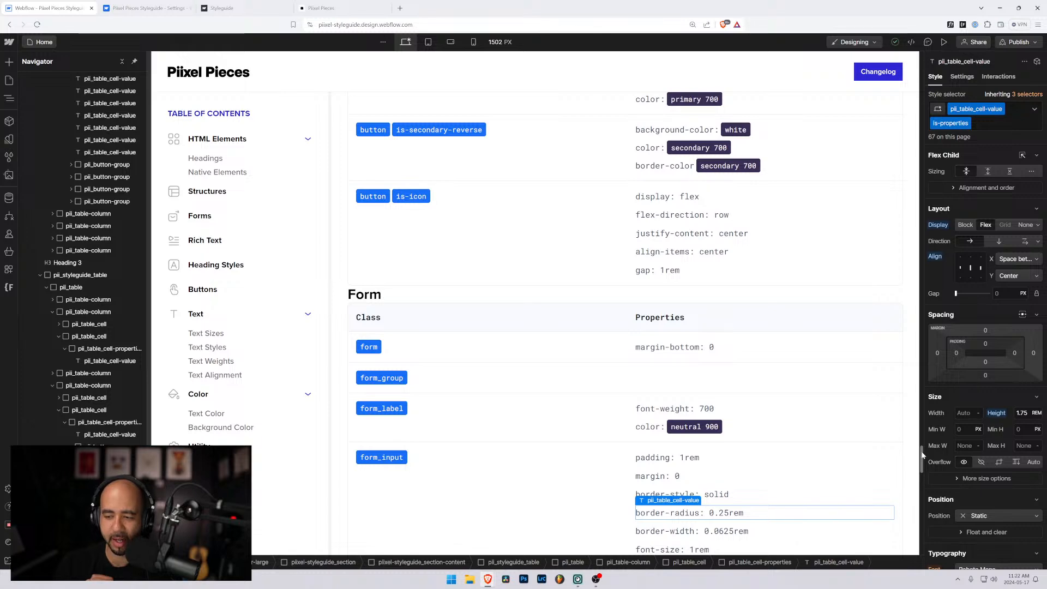
{"action": "left_click_drag", "start_coordinate": [923, 455], "coordinate": [918, 249]}
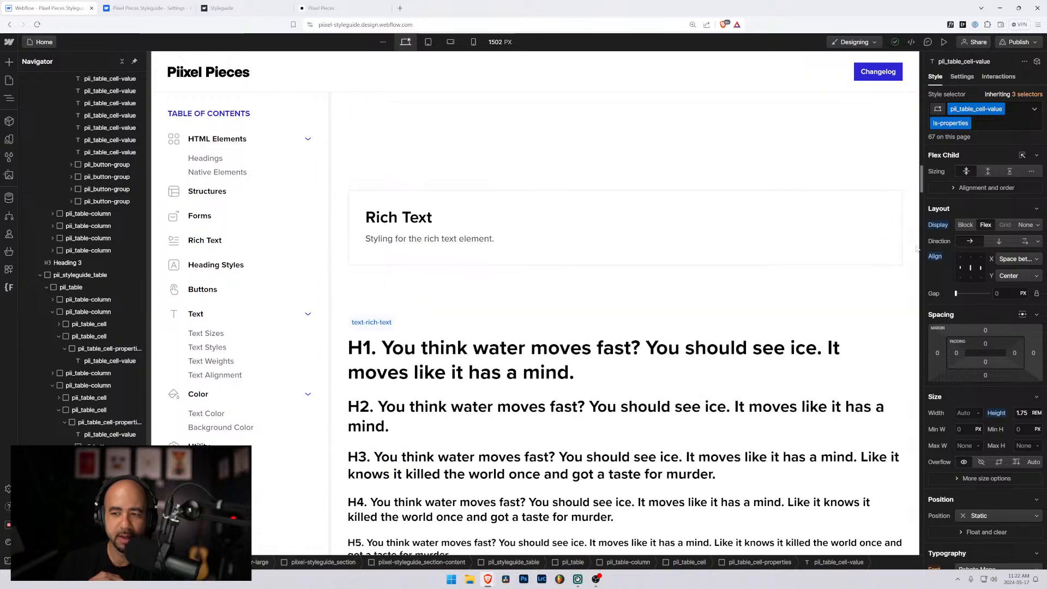
{"action": "scroll", "coordinate": [688, 310], "scroll_direction": "down", "scroll_amount": 20}
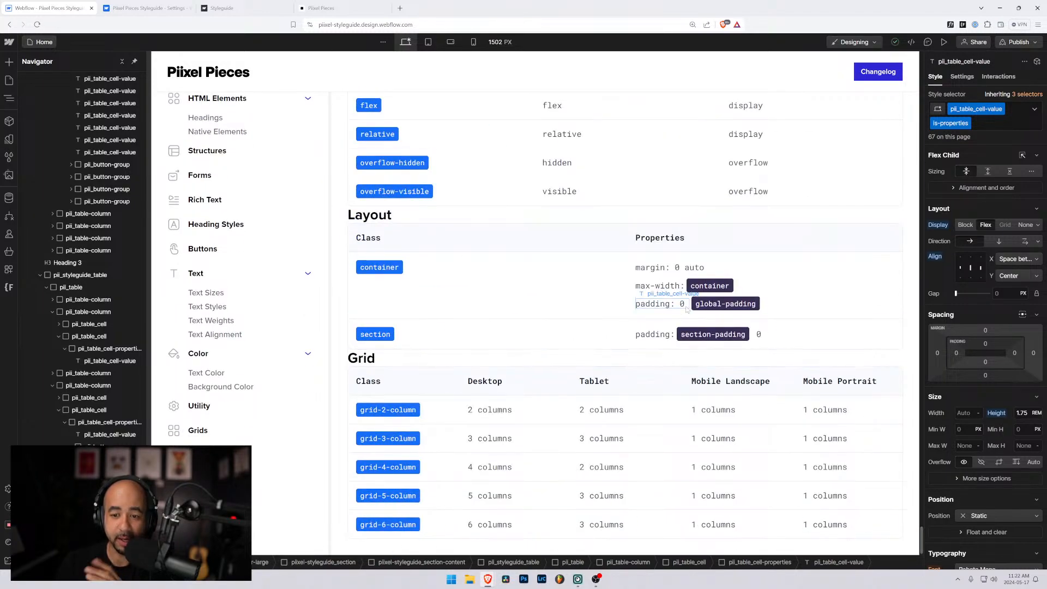